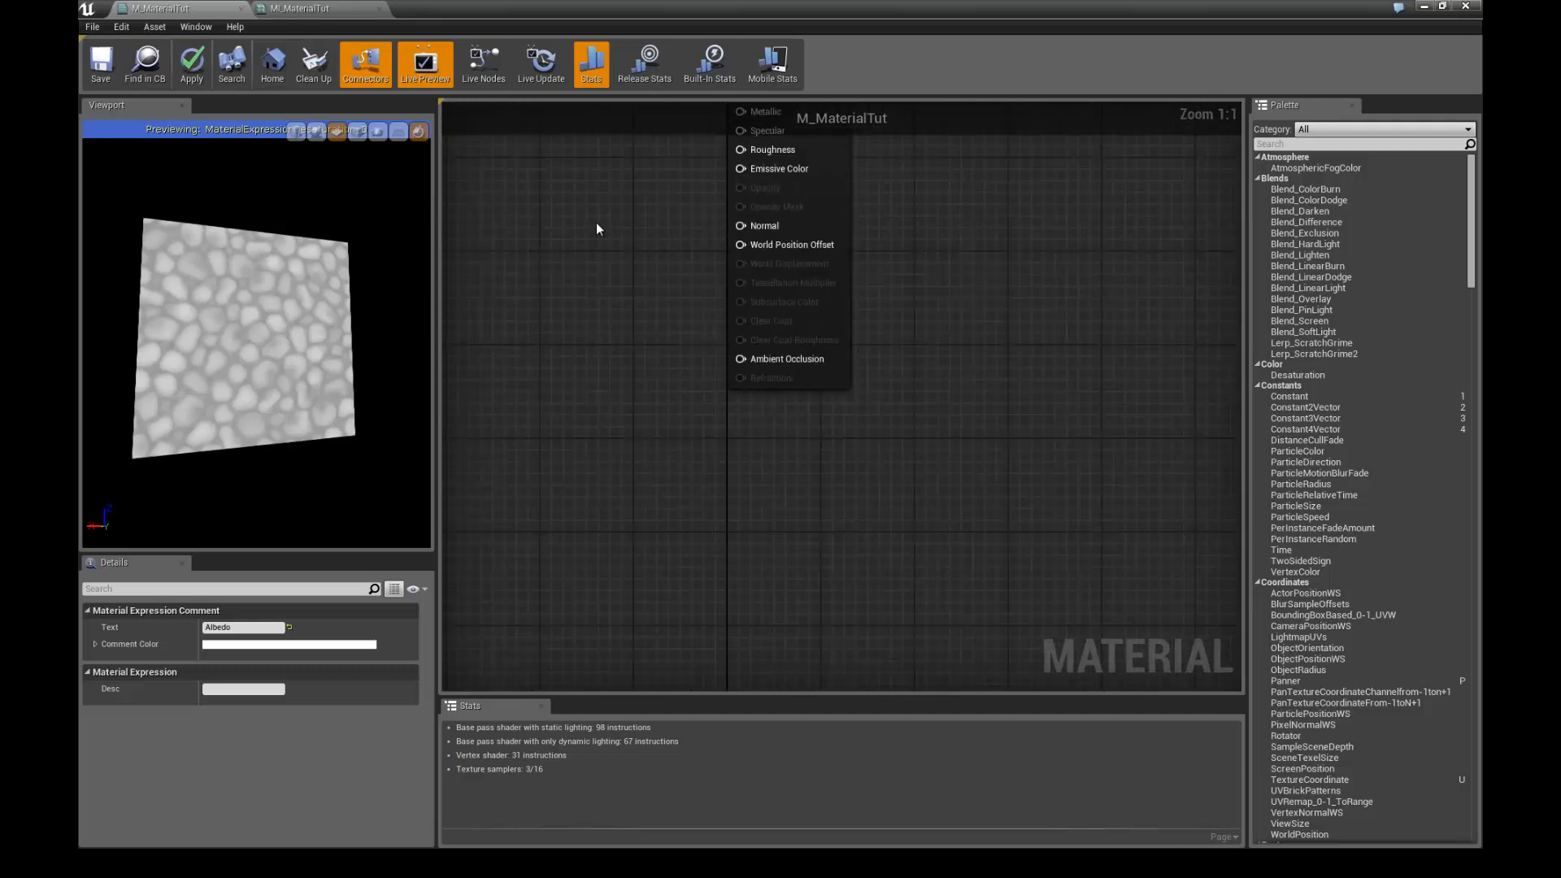
- Examine the Albedo node group and the unused graph space beside the main material node
drag(603, 222, 617, 230)
right_drag(617, 230, 828, 345)
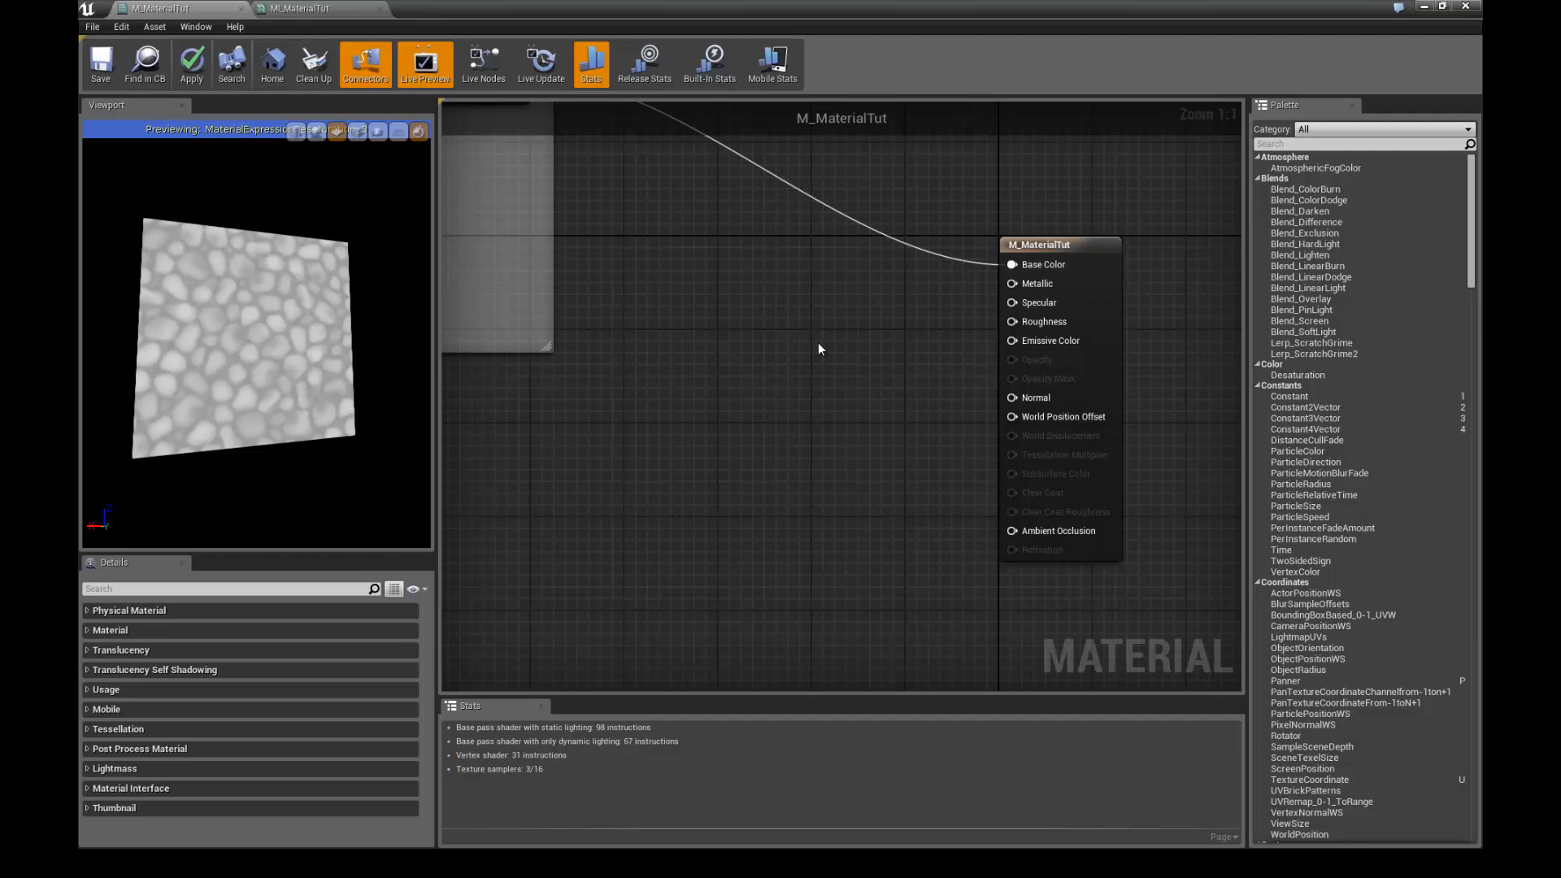
mouse_move(856, 334)
right_down()
mouse_move(879, 345)
mouse_move(867, 322)
right_up()
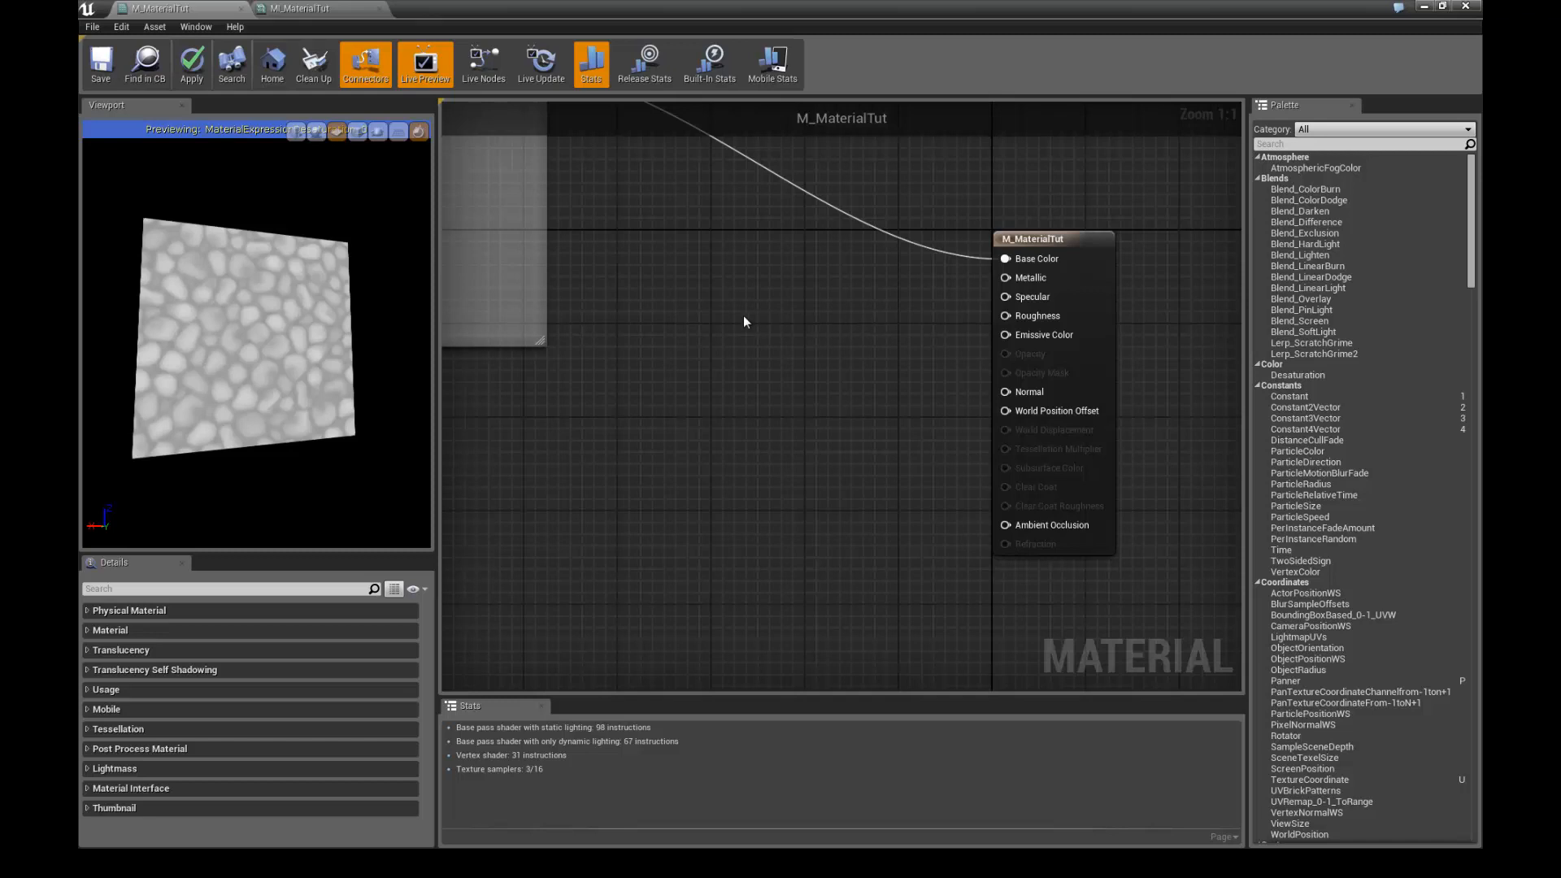
right_drag(735, 322, 1057, 351)
right_drag(711, 469, 918, 474)
scroll(829, 443, down, 2)
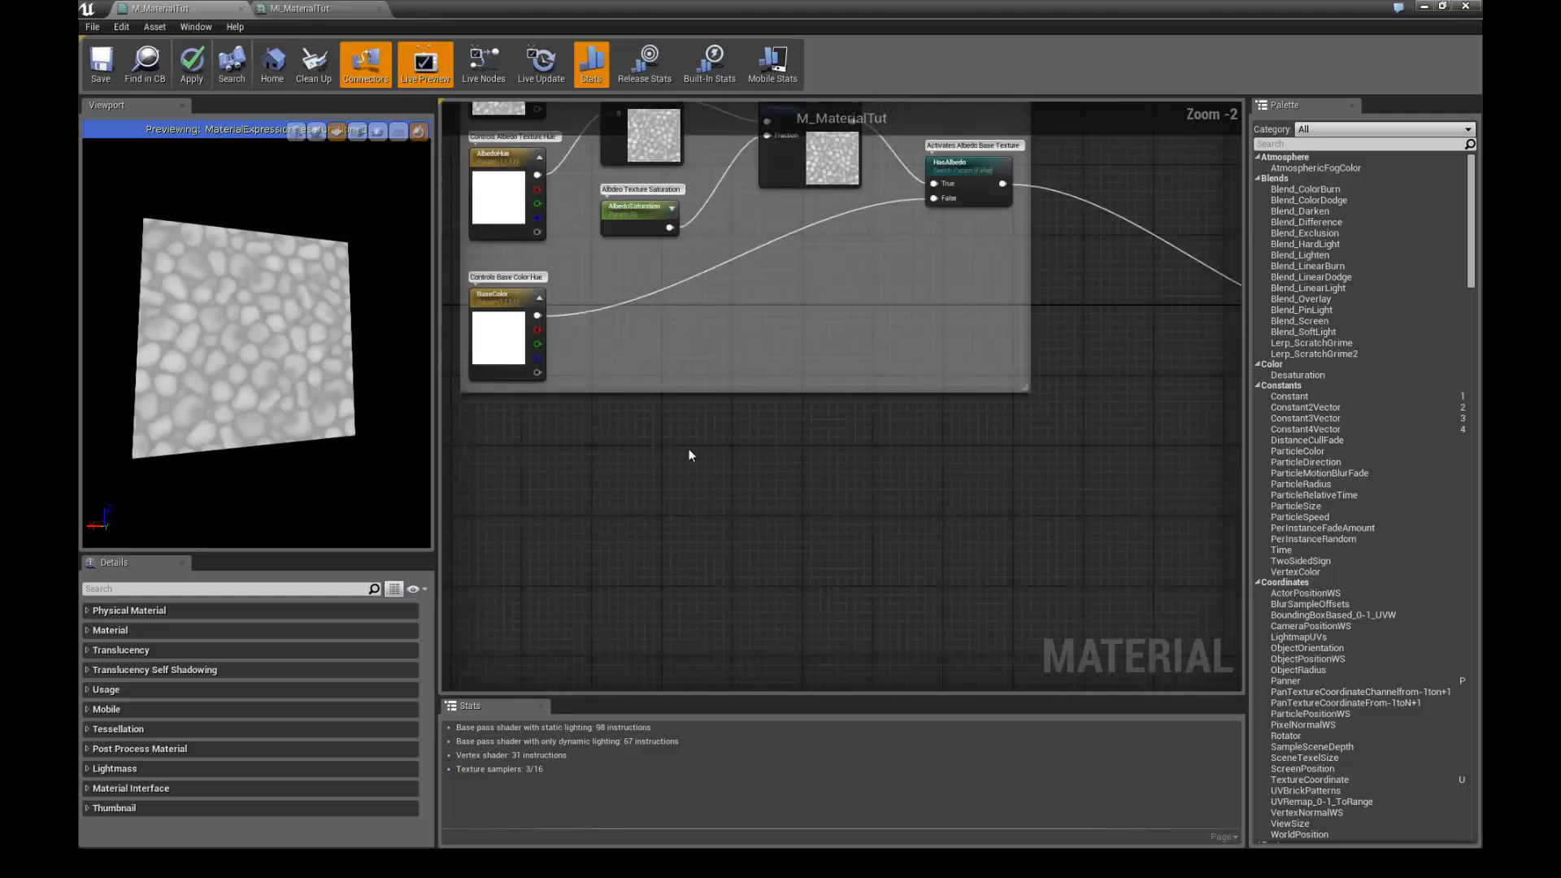
scroll(657, 324, up, 2)
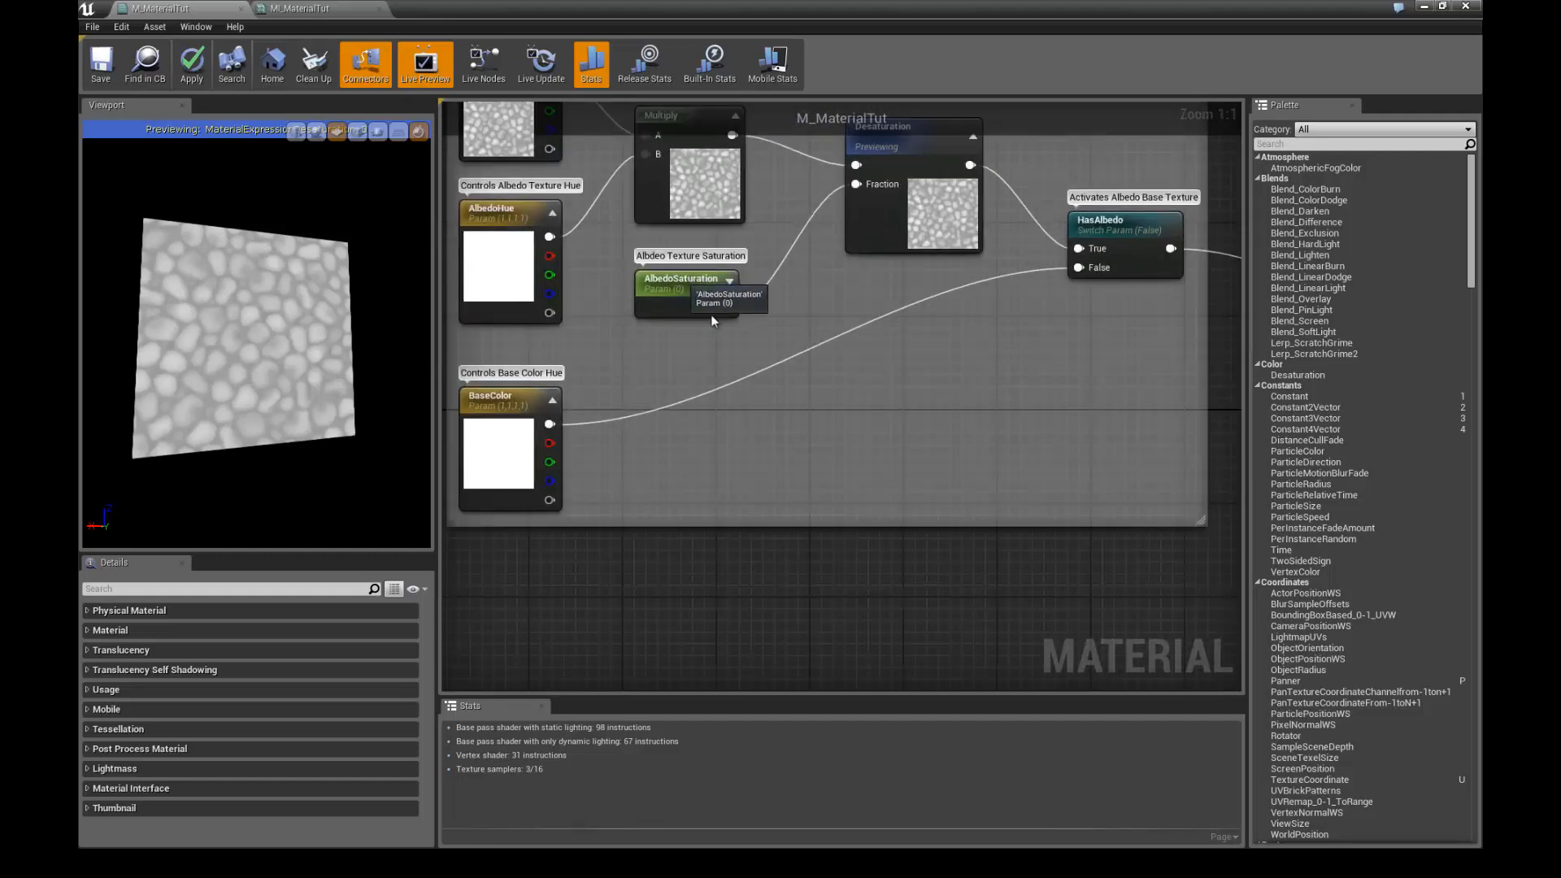
right_drag(1063, 549, 860, 441)
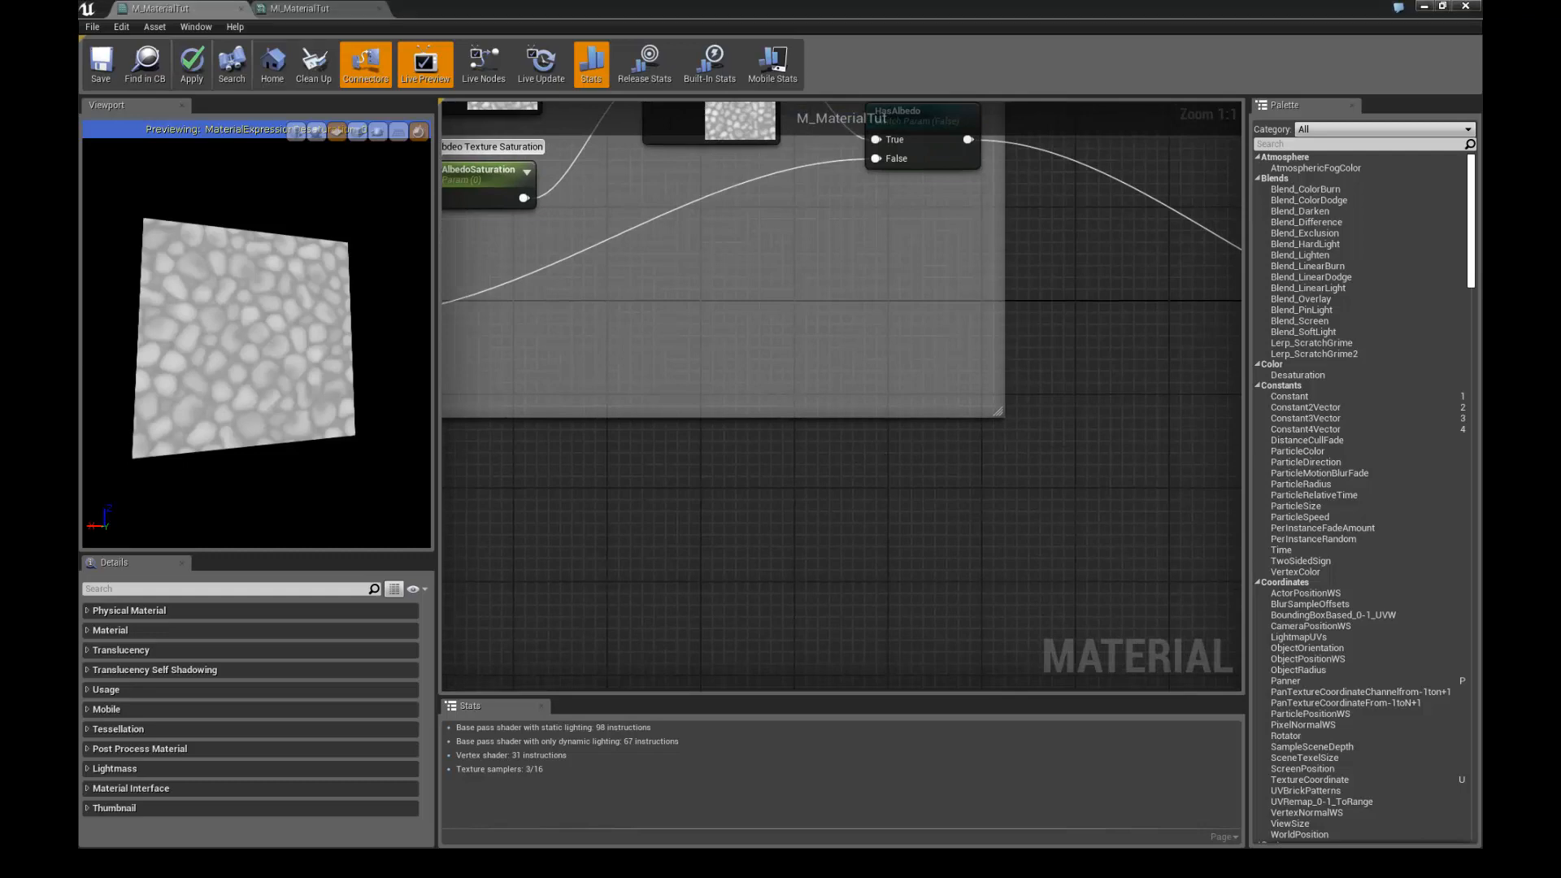
right_drag(1096, 576, 924, 412)
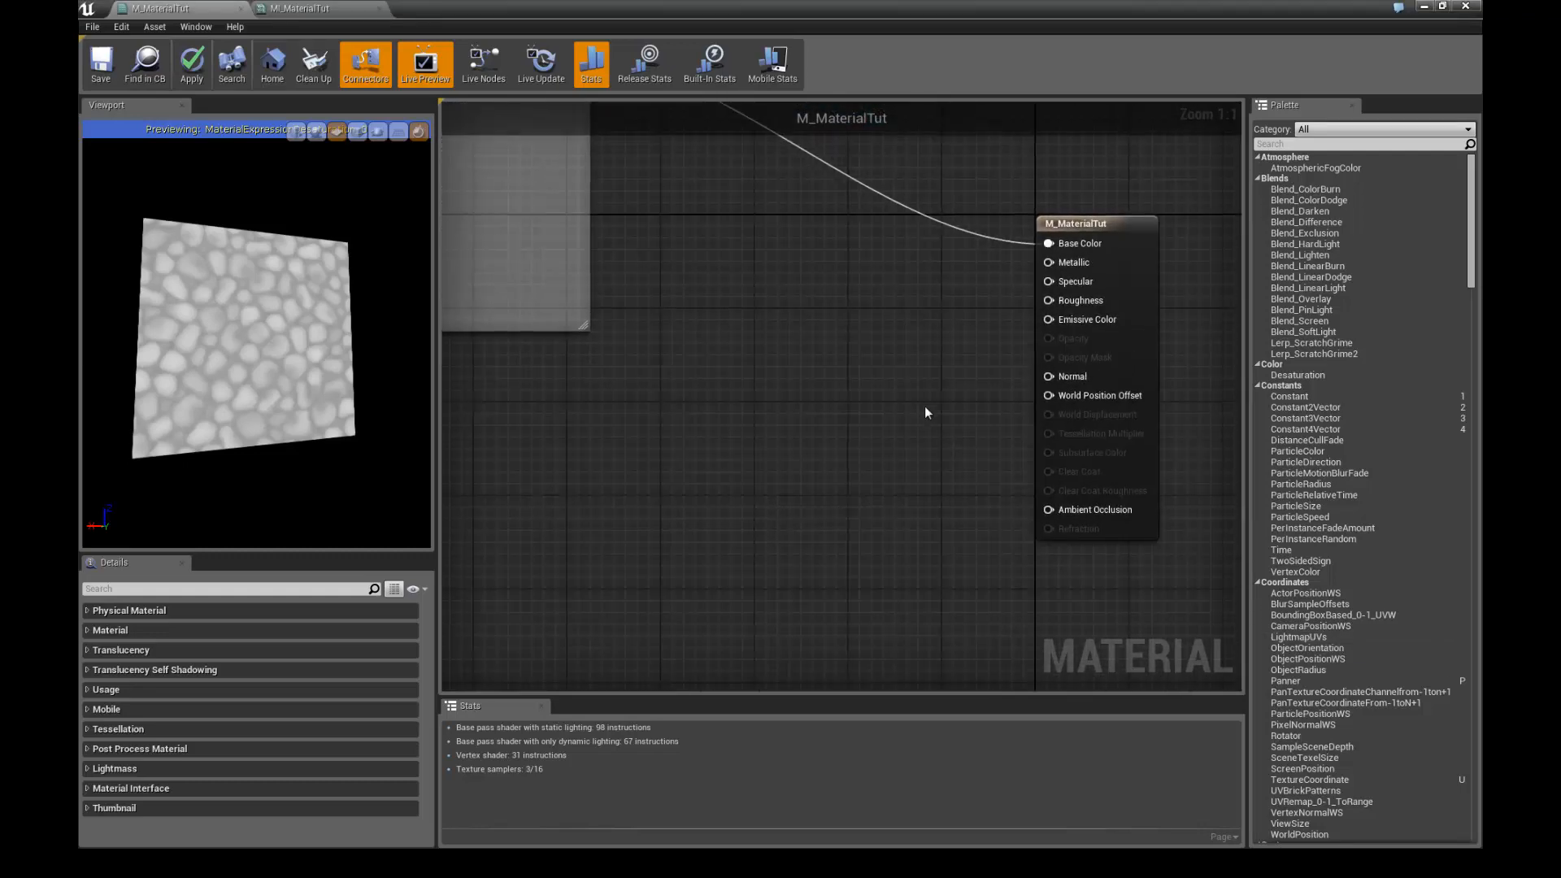
- Add a scalar parameter near the main material node and name it RoughnessBaseValue
scroll(919, 395, up, 1)
mouse_move(900, 351)
right_down()
mouse_move(907, 376)
mouse_move(872, 352)
right_up()
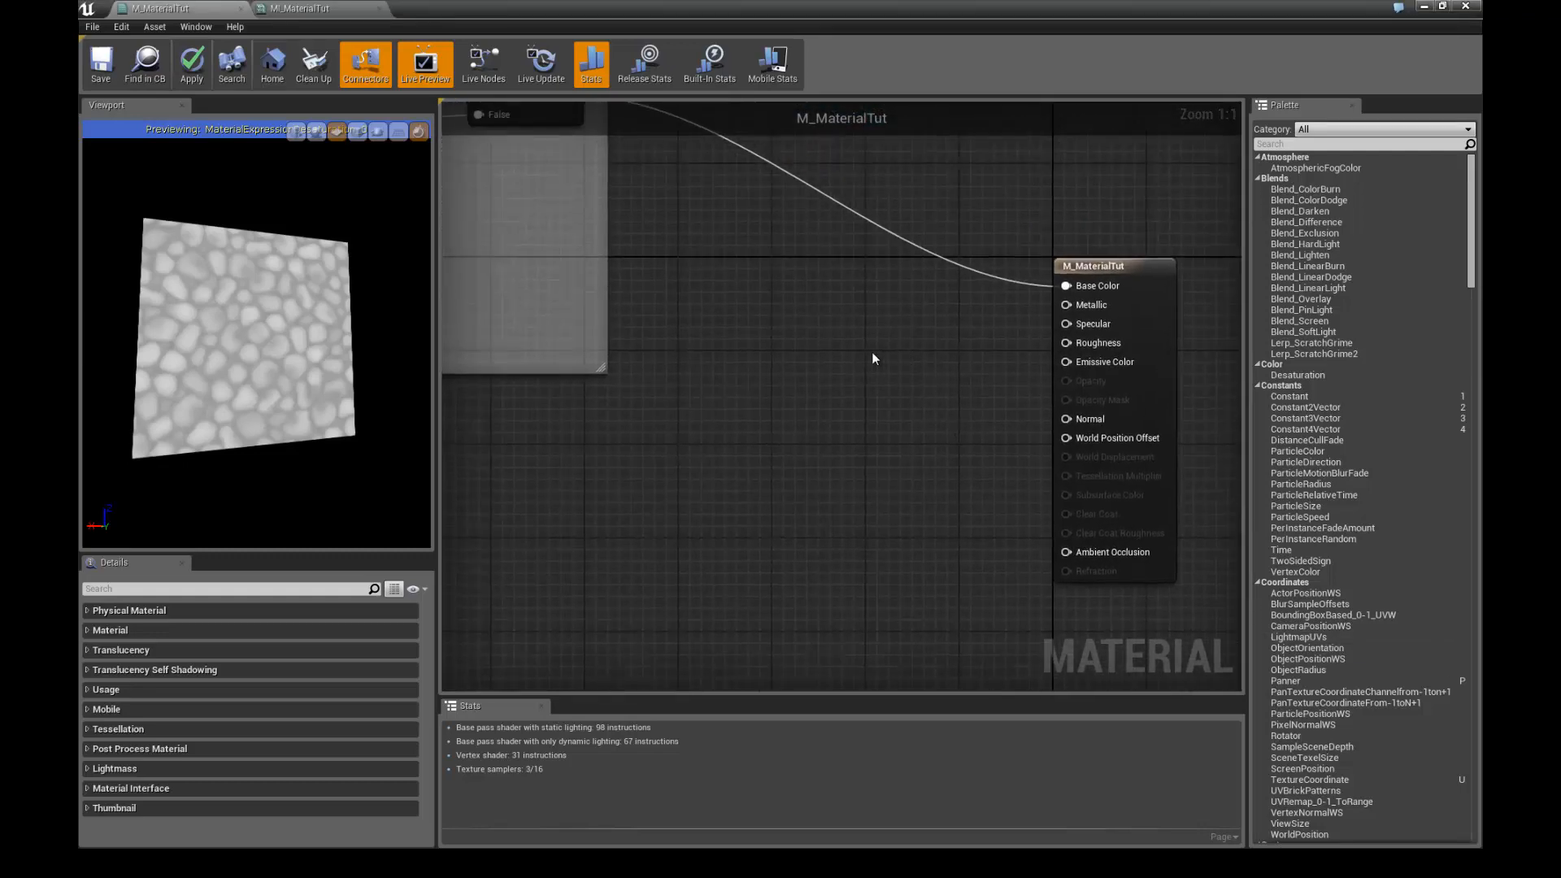
click(871, 351)
text(sssssssssssss)
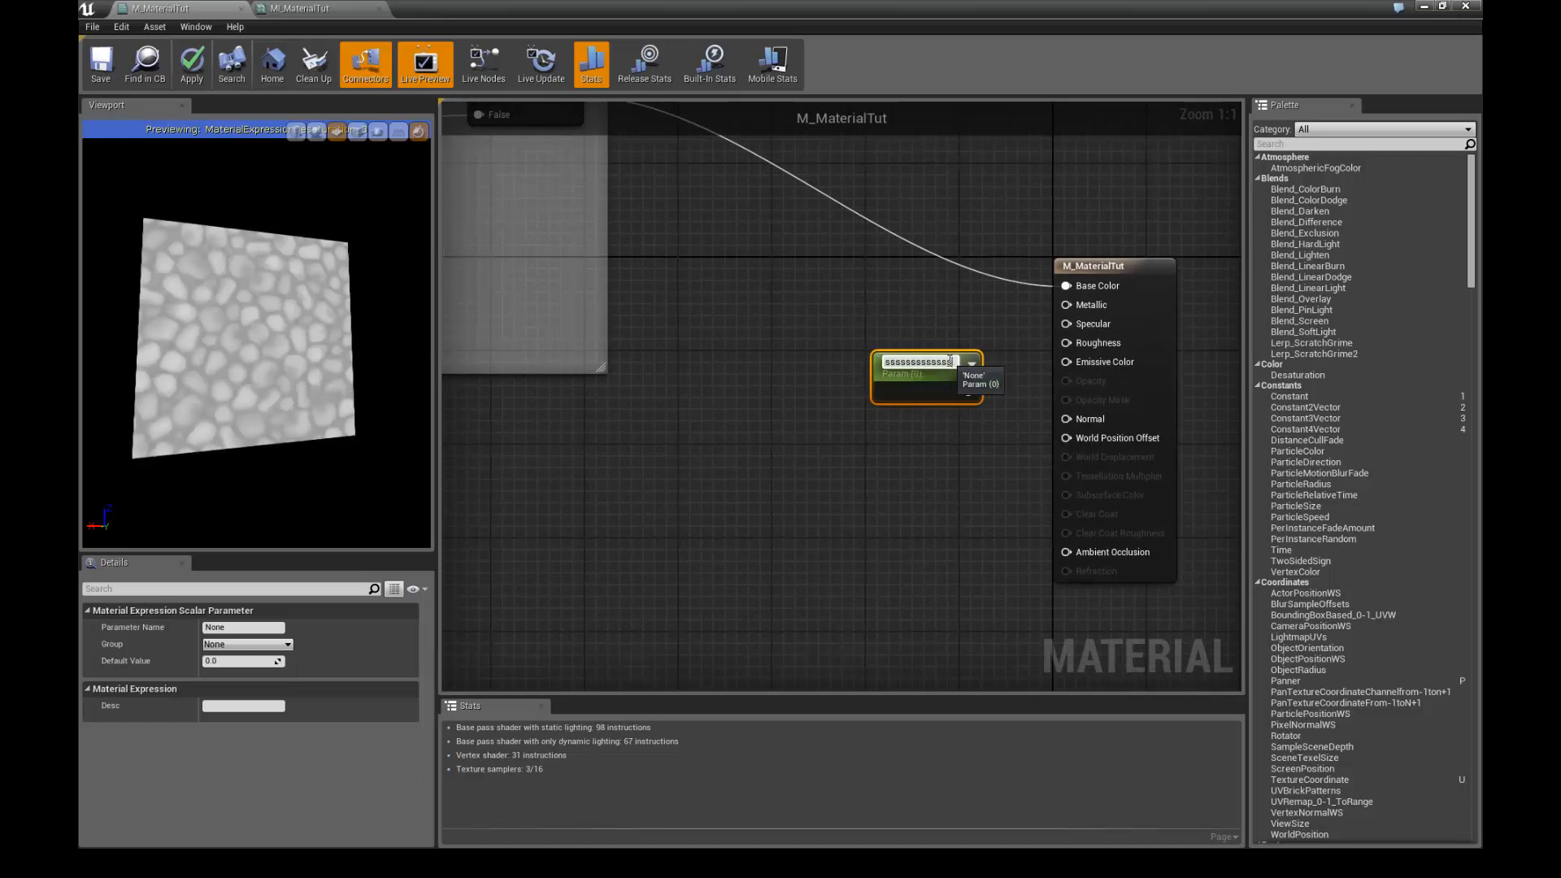
key(ctrl+a)
key(BackSpace)
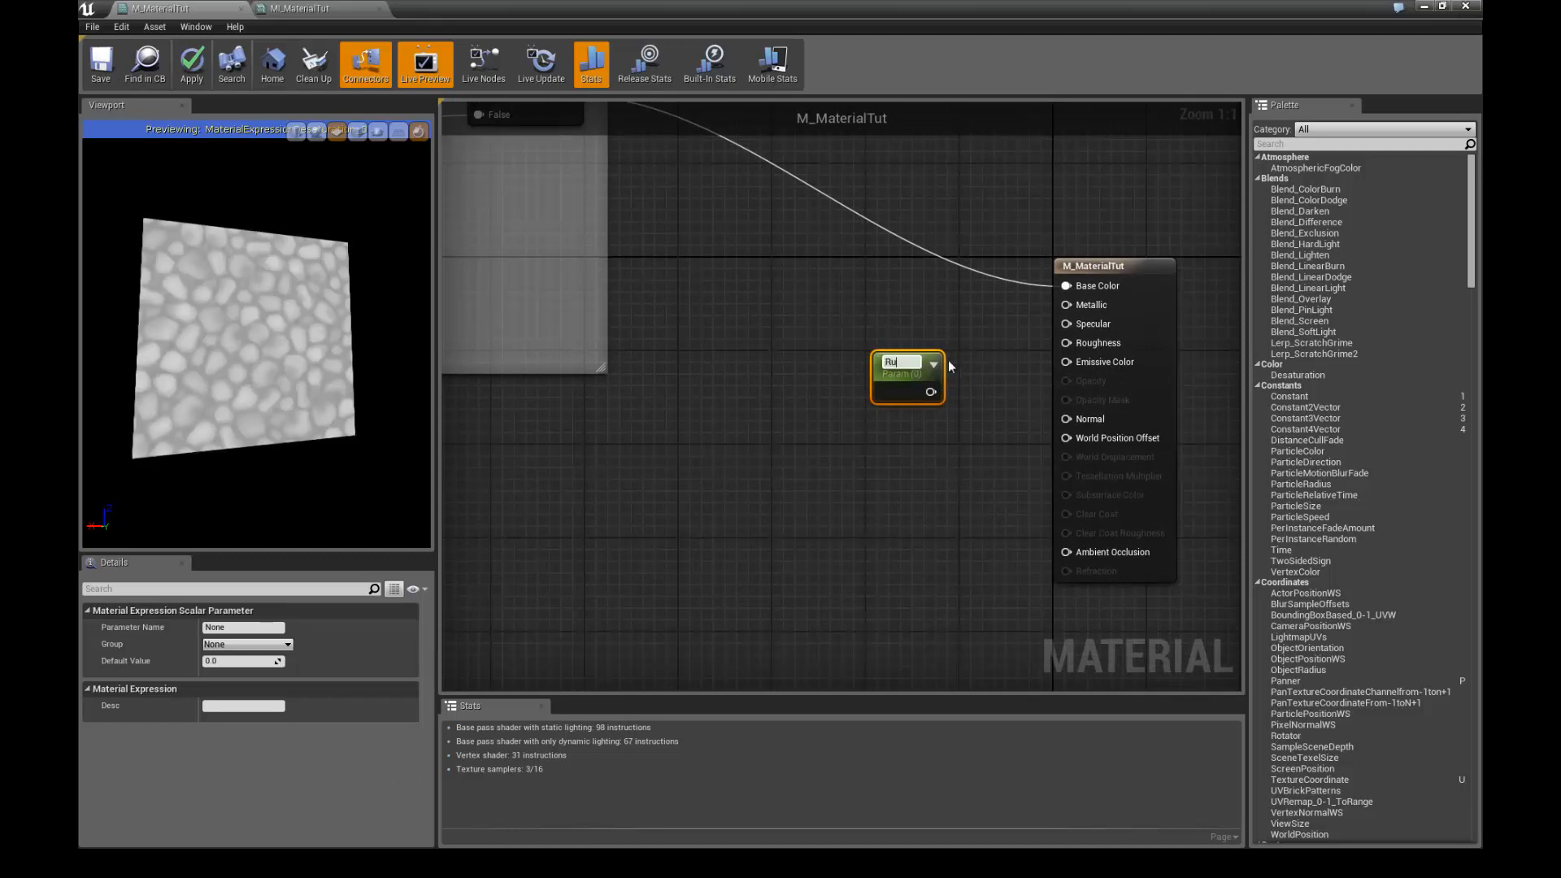
text(RoughnessBaseValue)
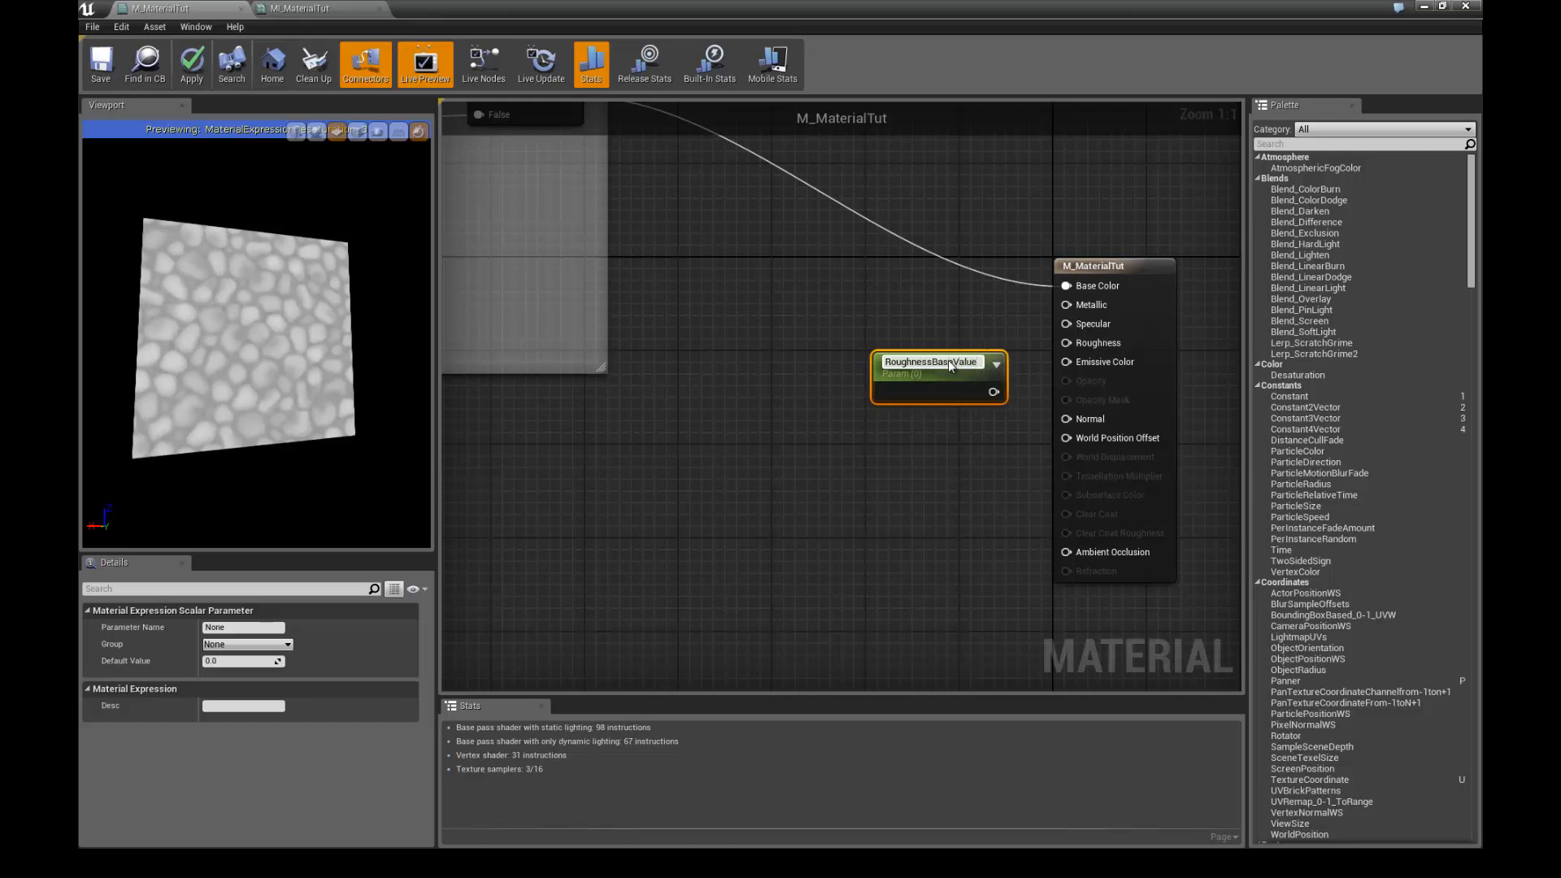
key(Return)
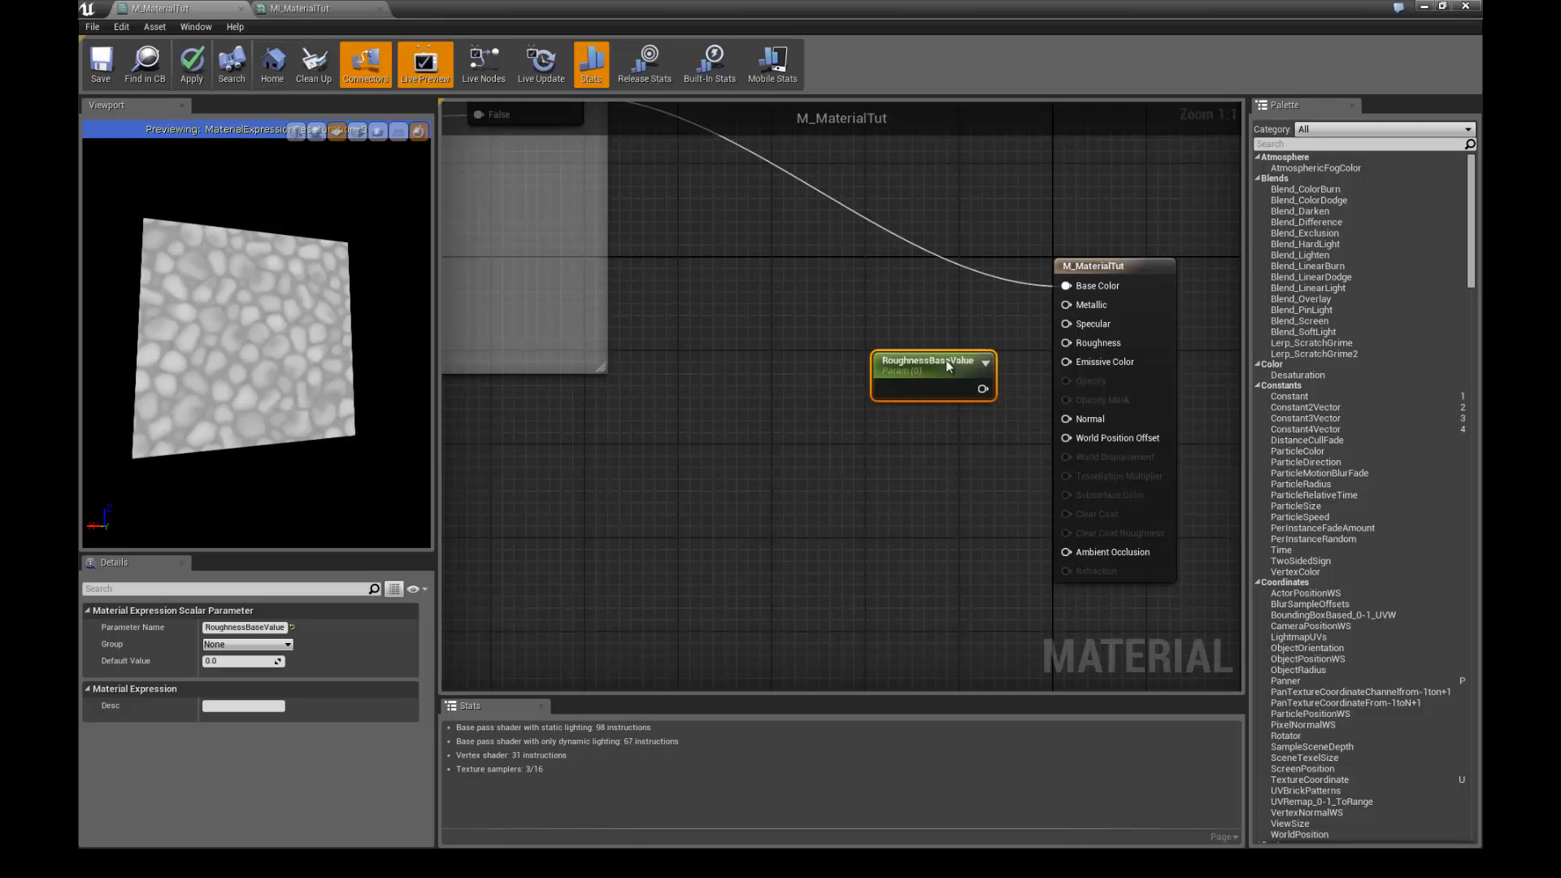
- Connect RoughnessBaseValue to the material's Roughness input and assign the parameter to the Base group
drag(946, 360, 1065, 342)
drag(846, 382, 810, 370)
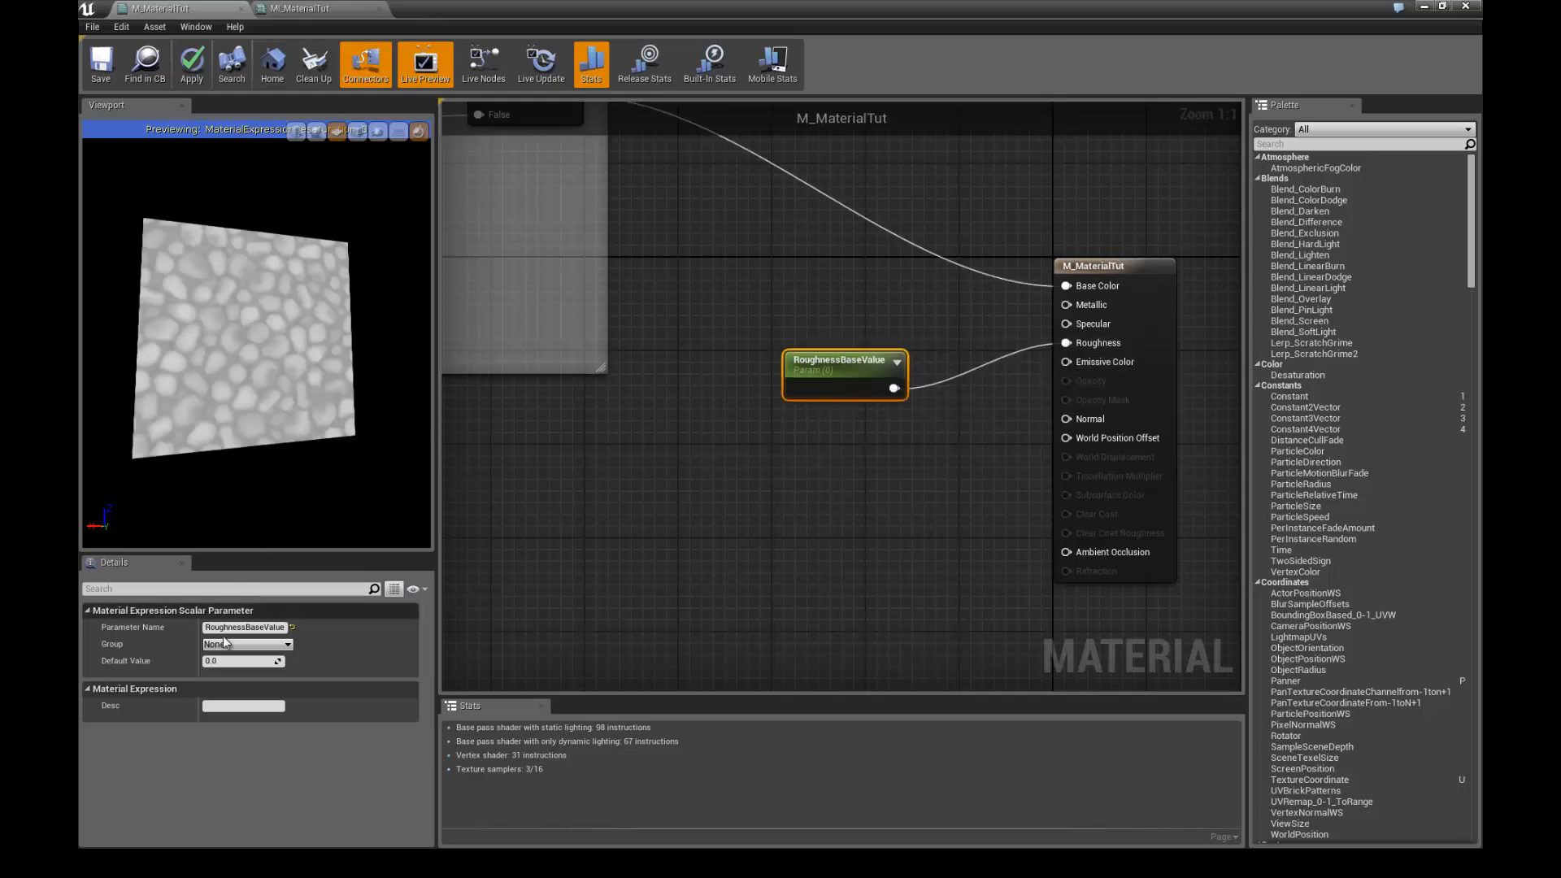
click(269, 644)
double_click(269, 644)
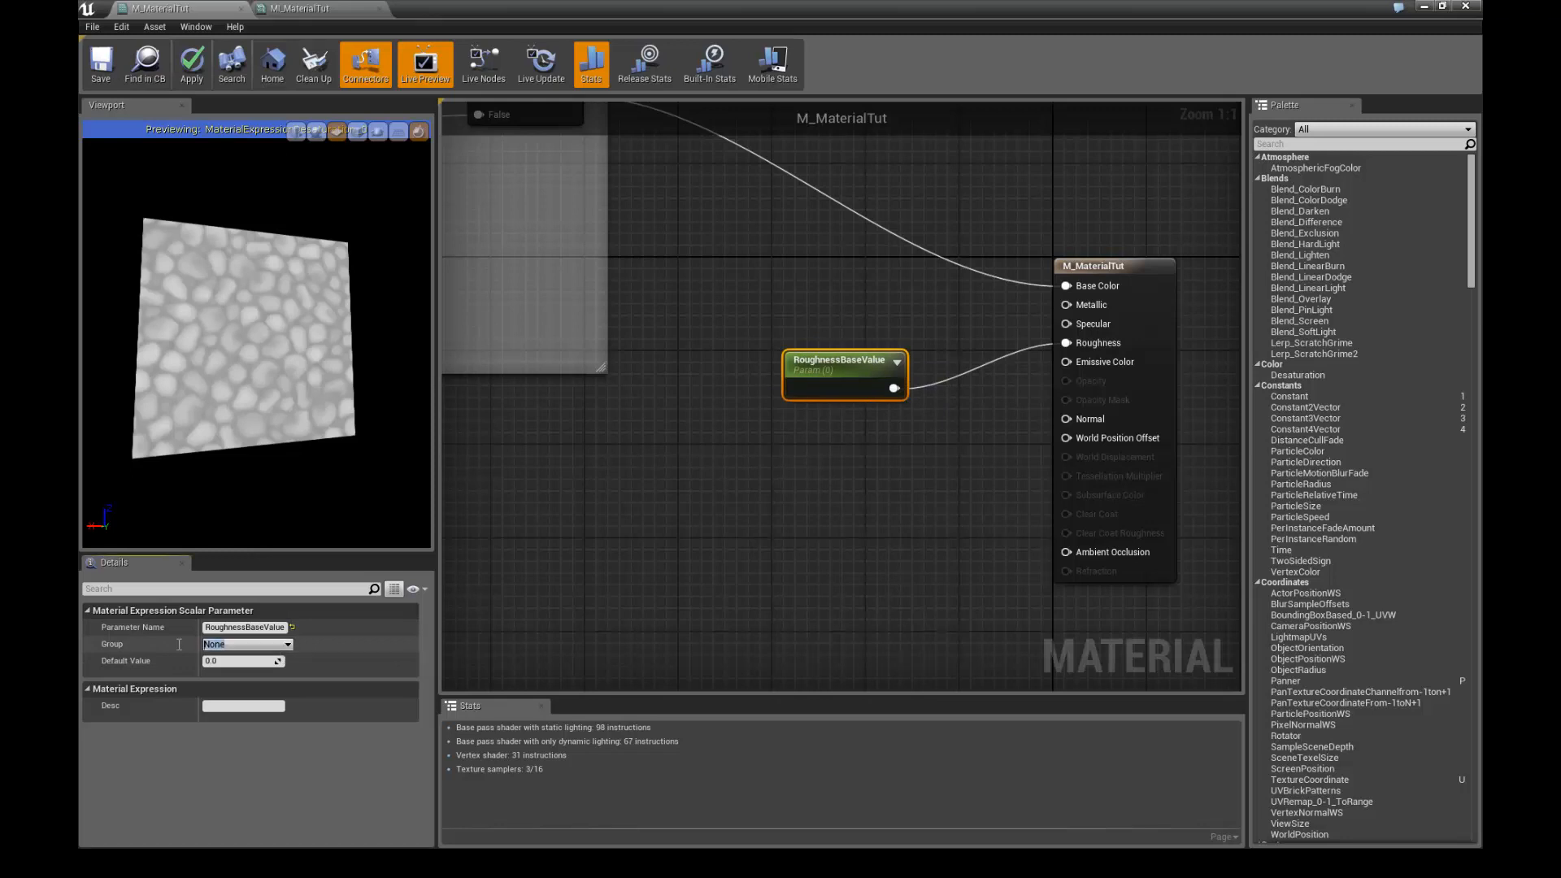
click(290, 643)
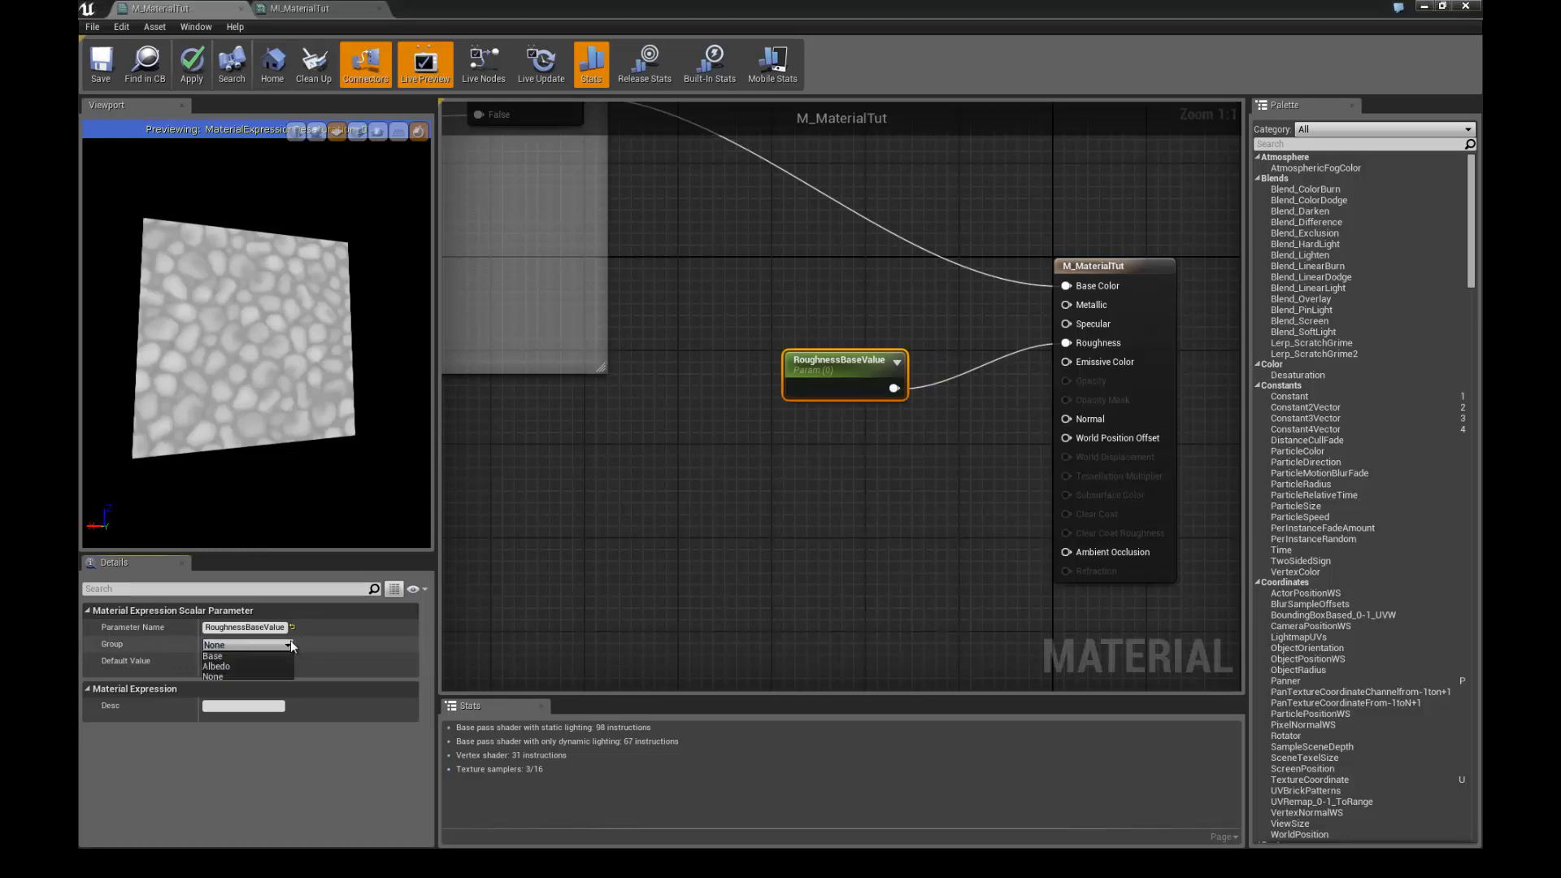
click(265, 656)
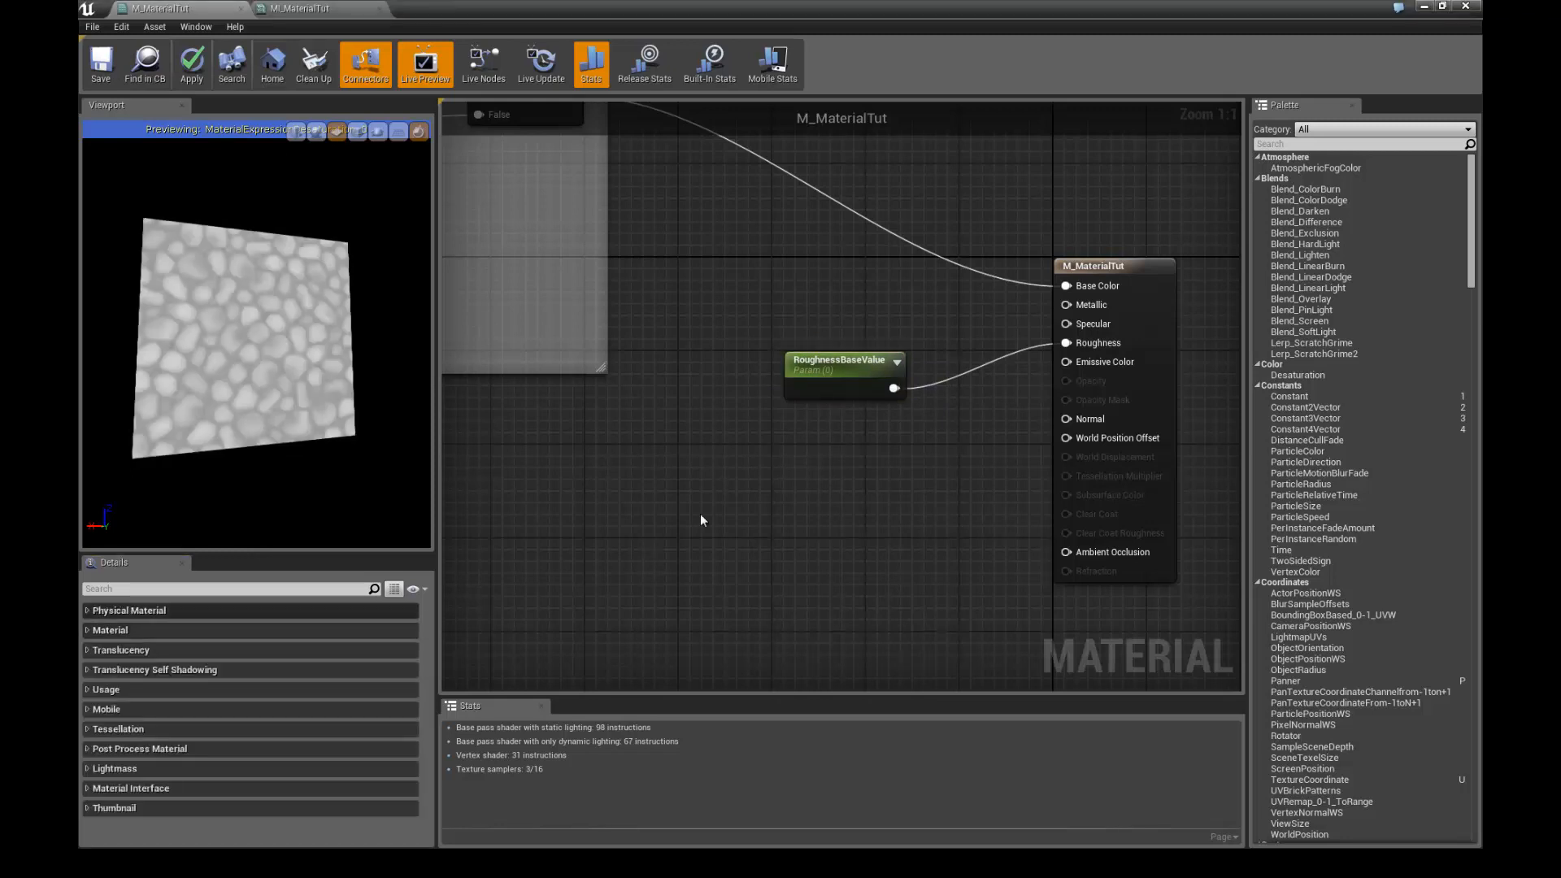
drag(811, 363, 727, 359)
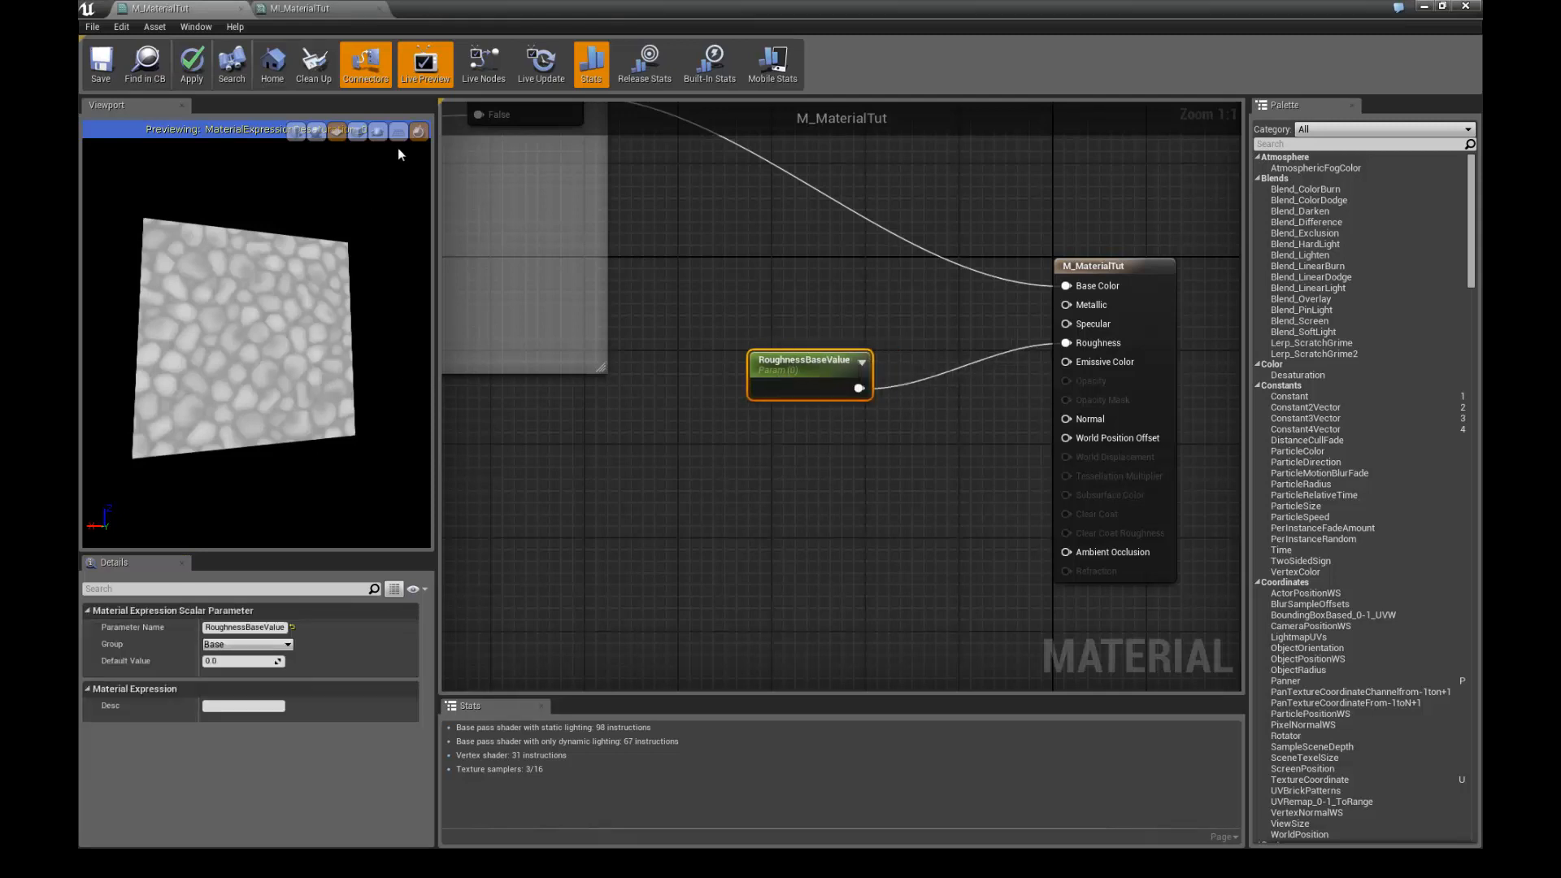
- Switch the preview mesh to a sphere and stop previewing the Desaturation node so the full material is displayed
click(319, 137)
scroll(305, 370, down, 5)
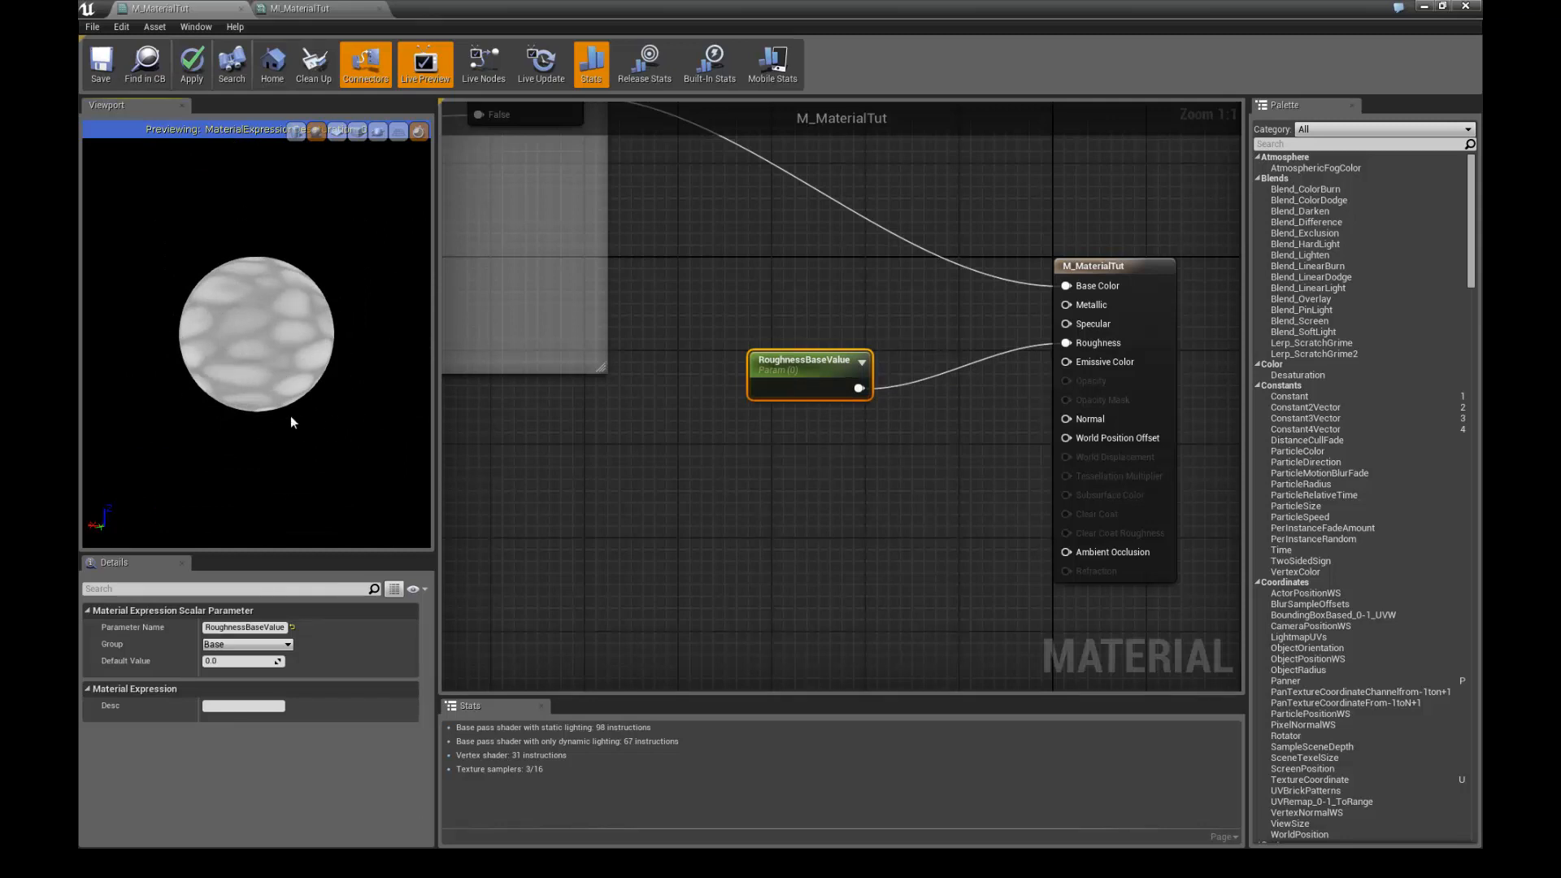
right_drag(694, 295, 915, 406)
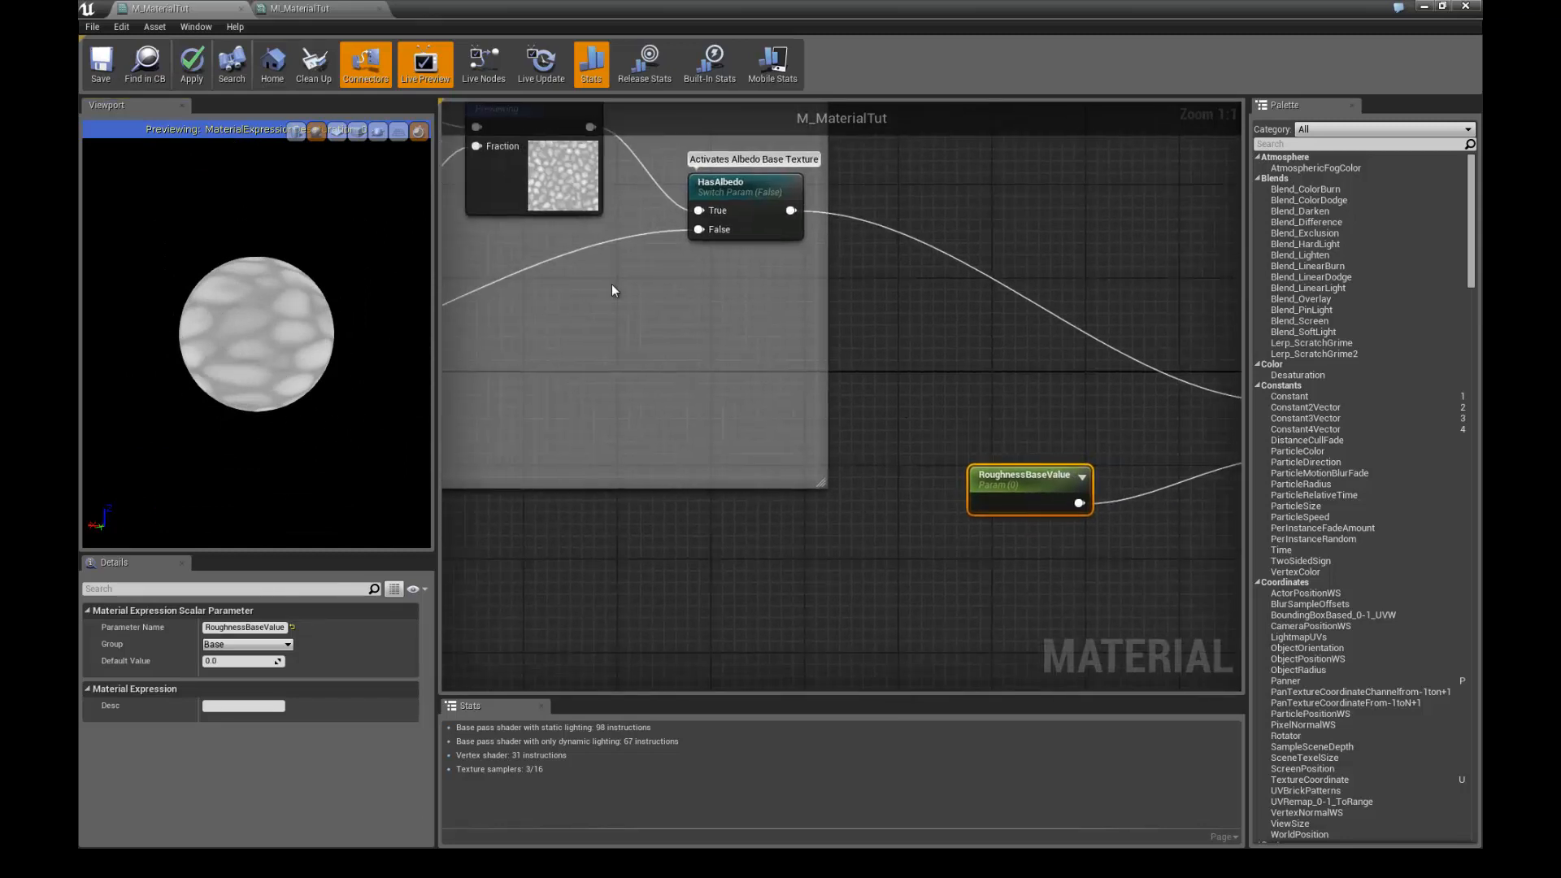
scroll(612, 286, down, 1)
right_drag(645, 393, 662, 455)
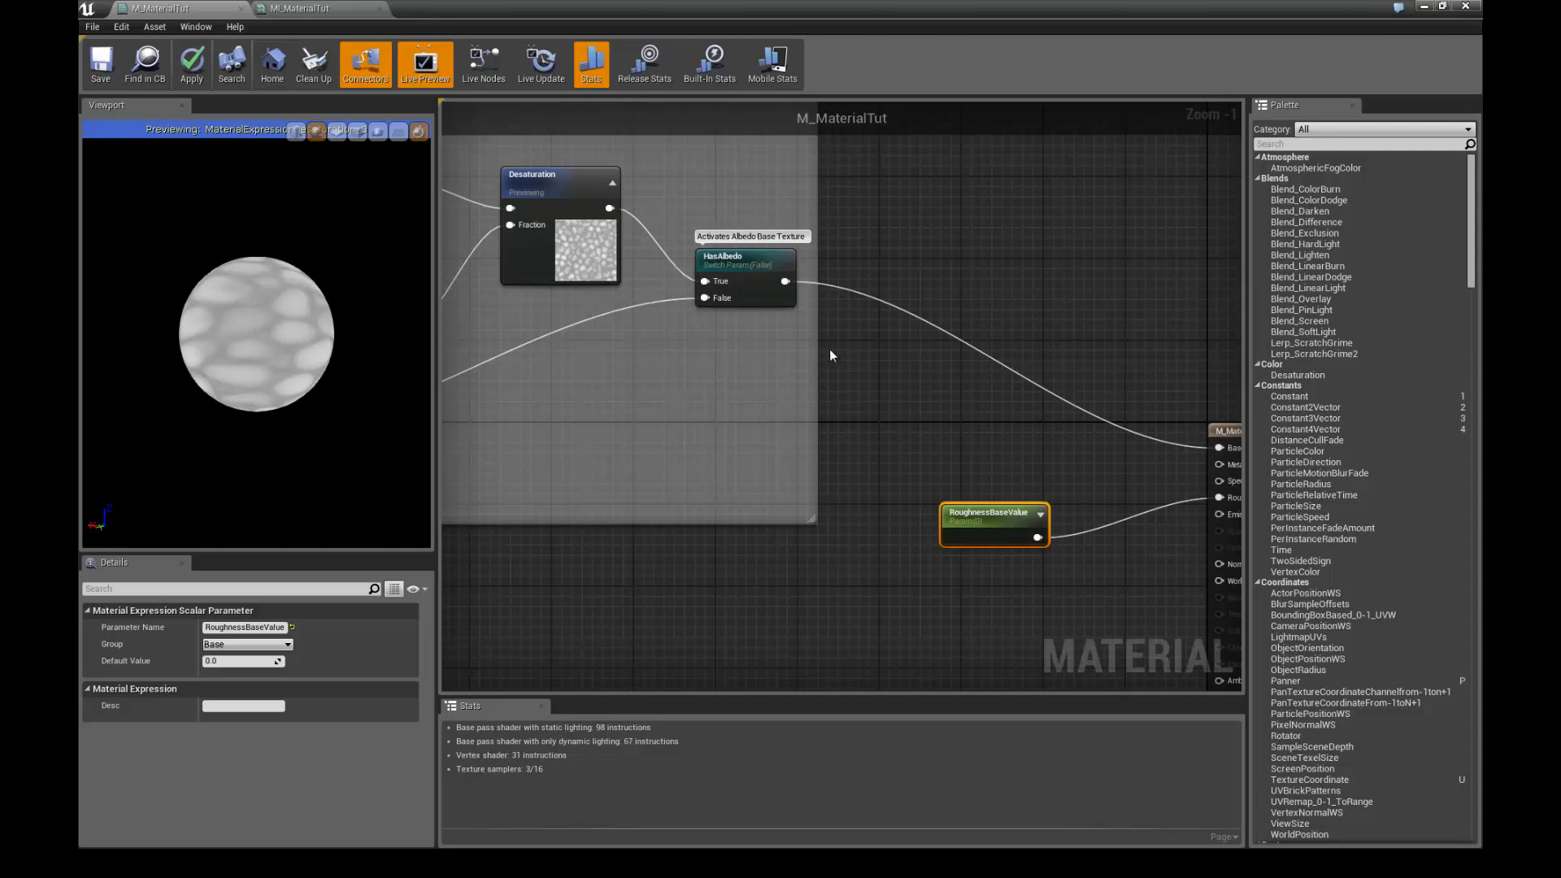
right_drag(829, 355, 781, 286)
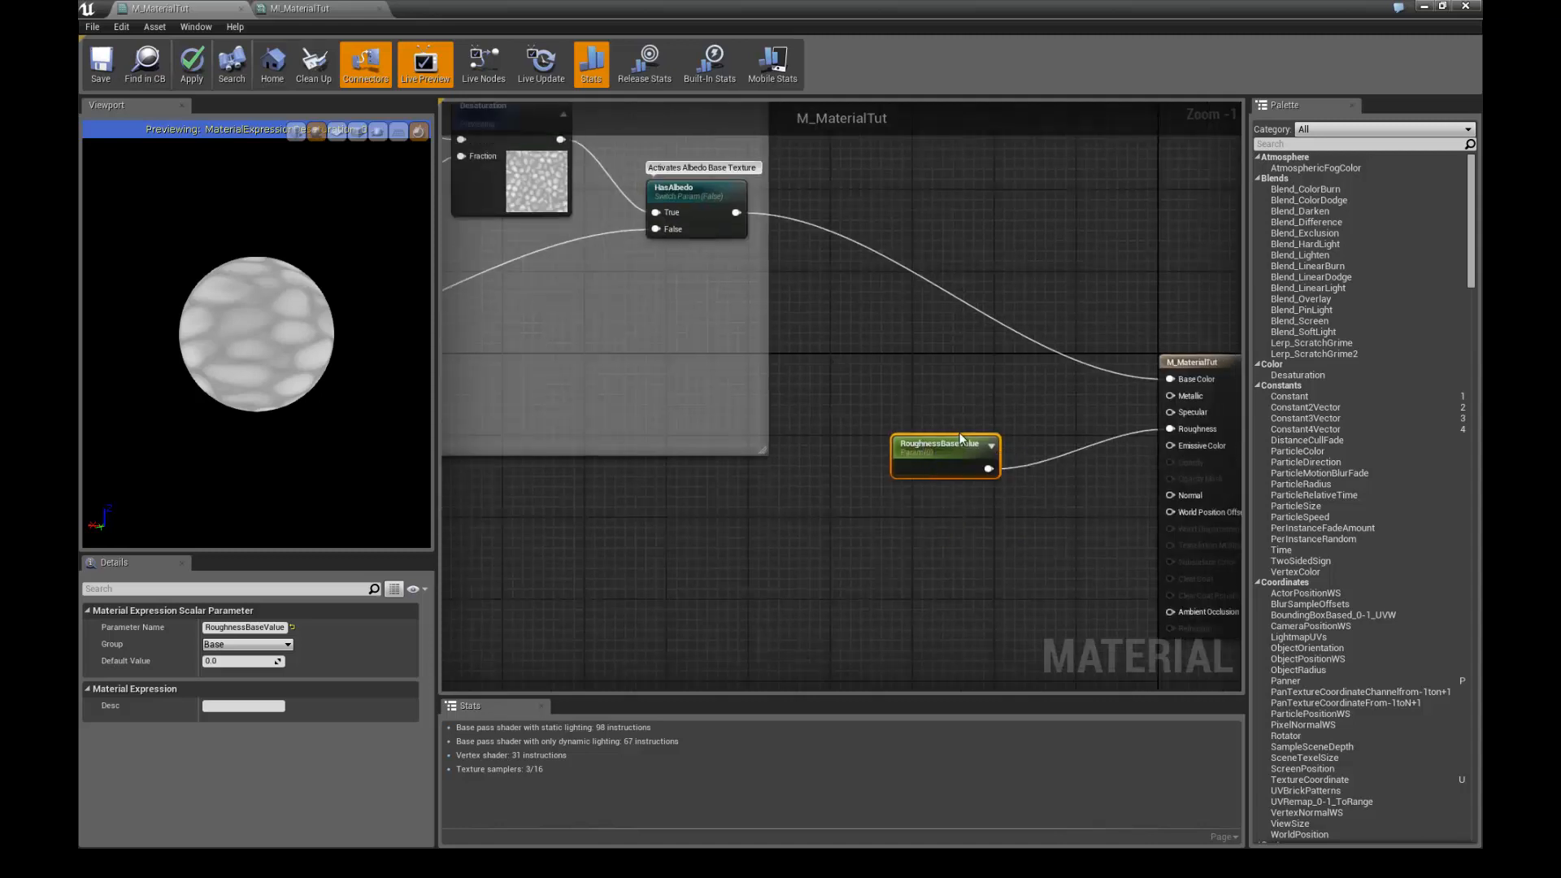
right_drag(841, 379, 943, 452)
scroll(714, 415, up, 1)
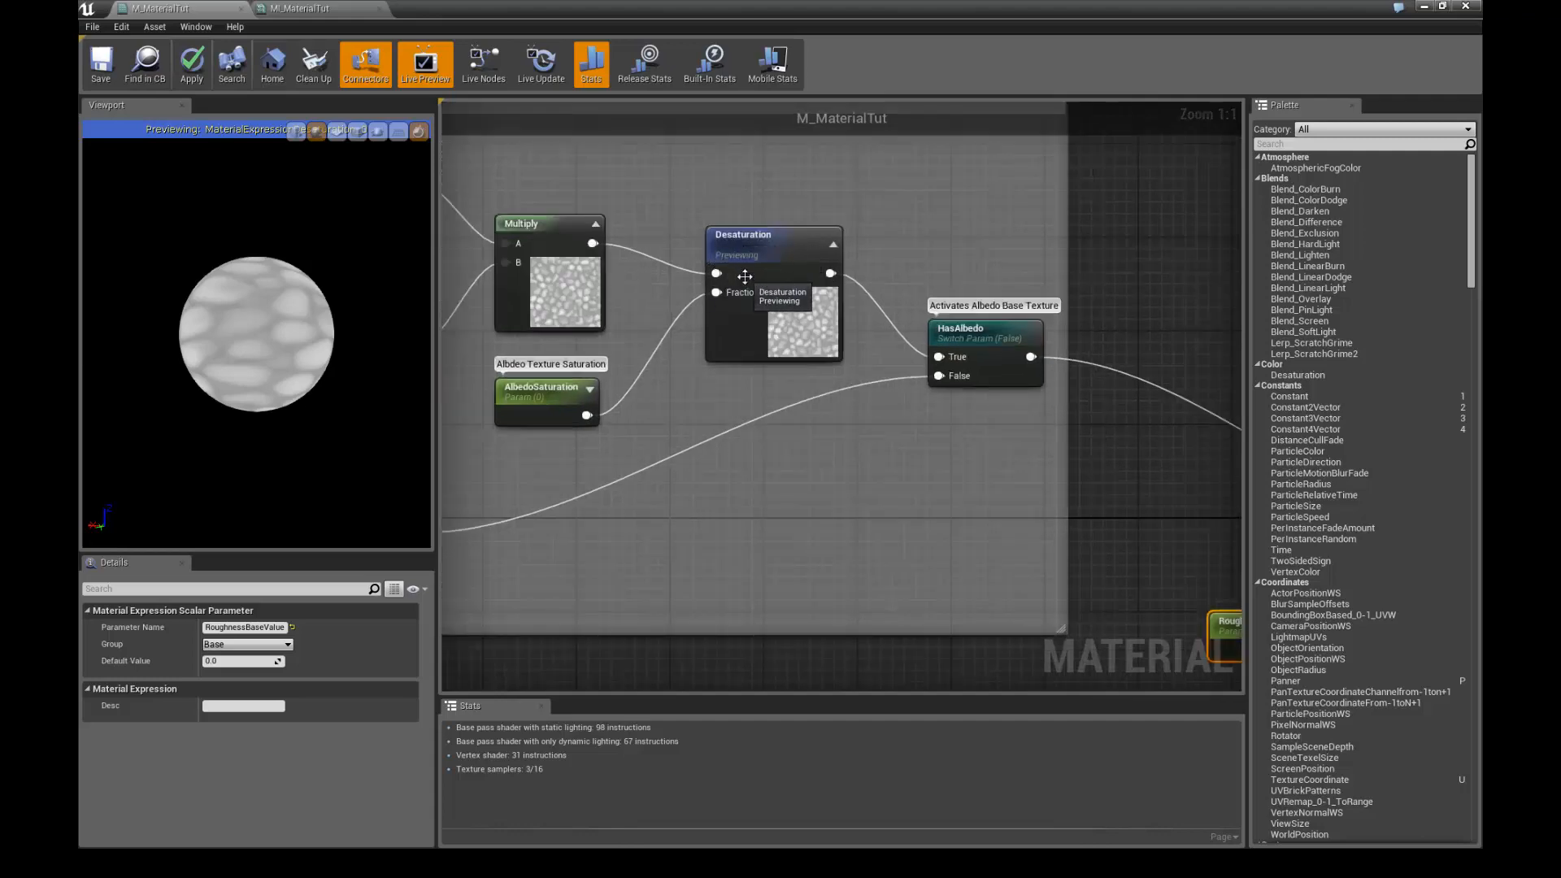
click(756, 257)
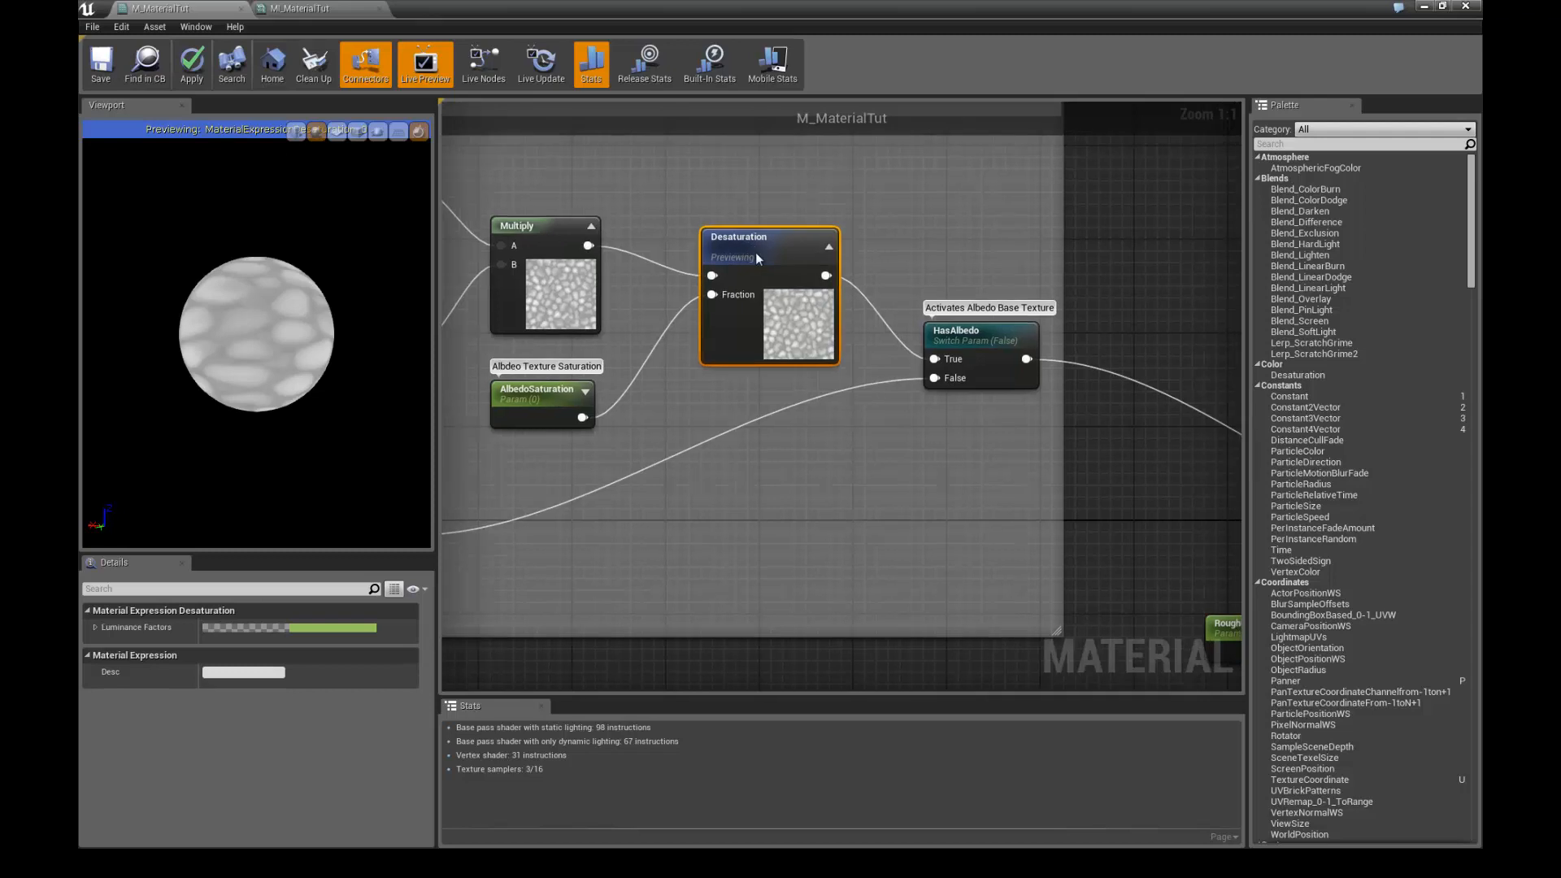
right_click(756, 259)
click(779, 261)
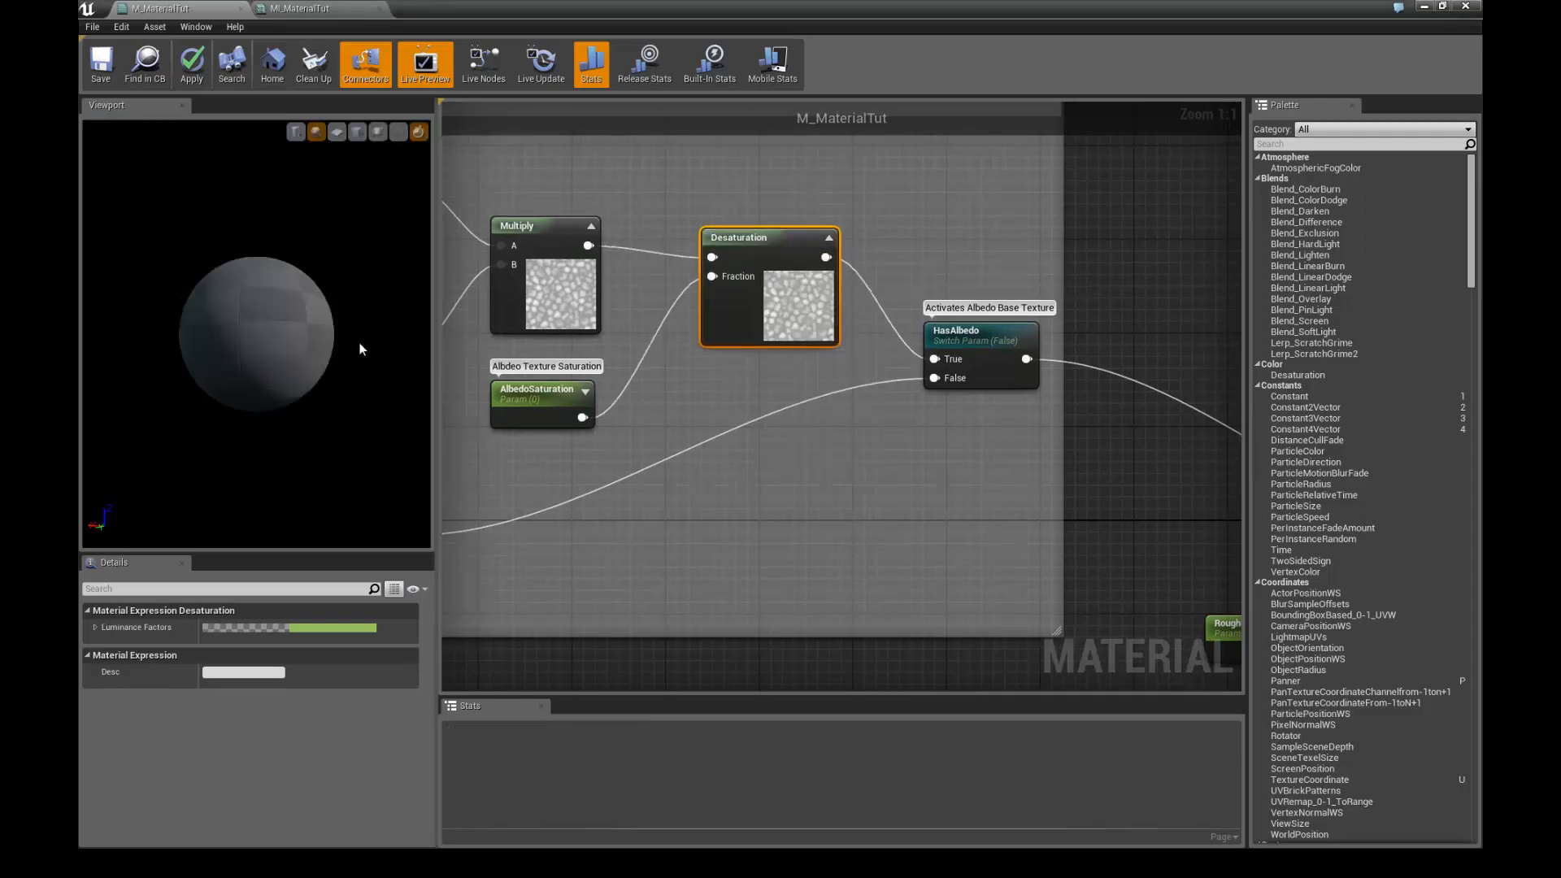
scroll(344, 338, up, 5)
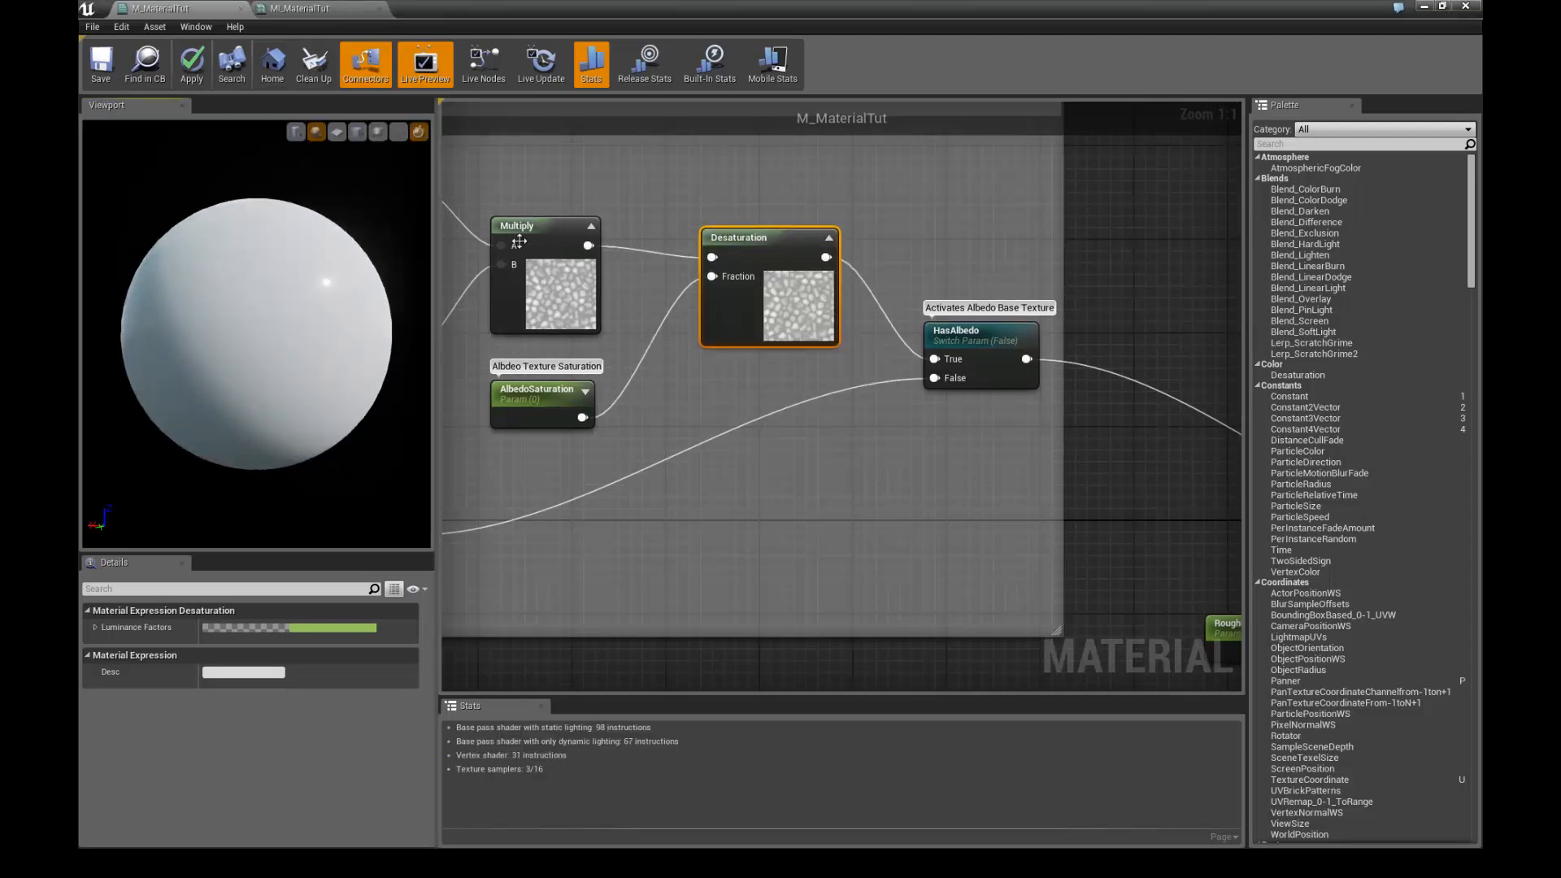
- Disconnect RoughnessBaseValue from the Roughness input to compare the sphere's shading, and reconnect it
right_drag(518, 241, 745, 243)
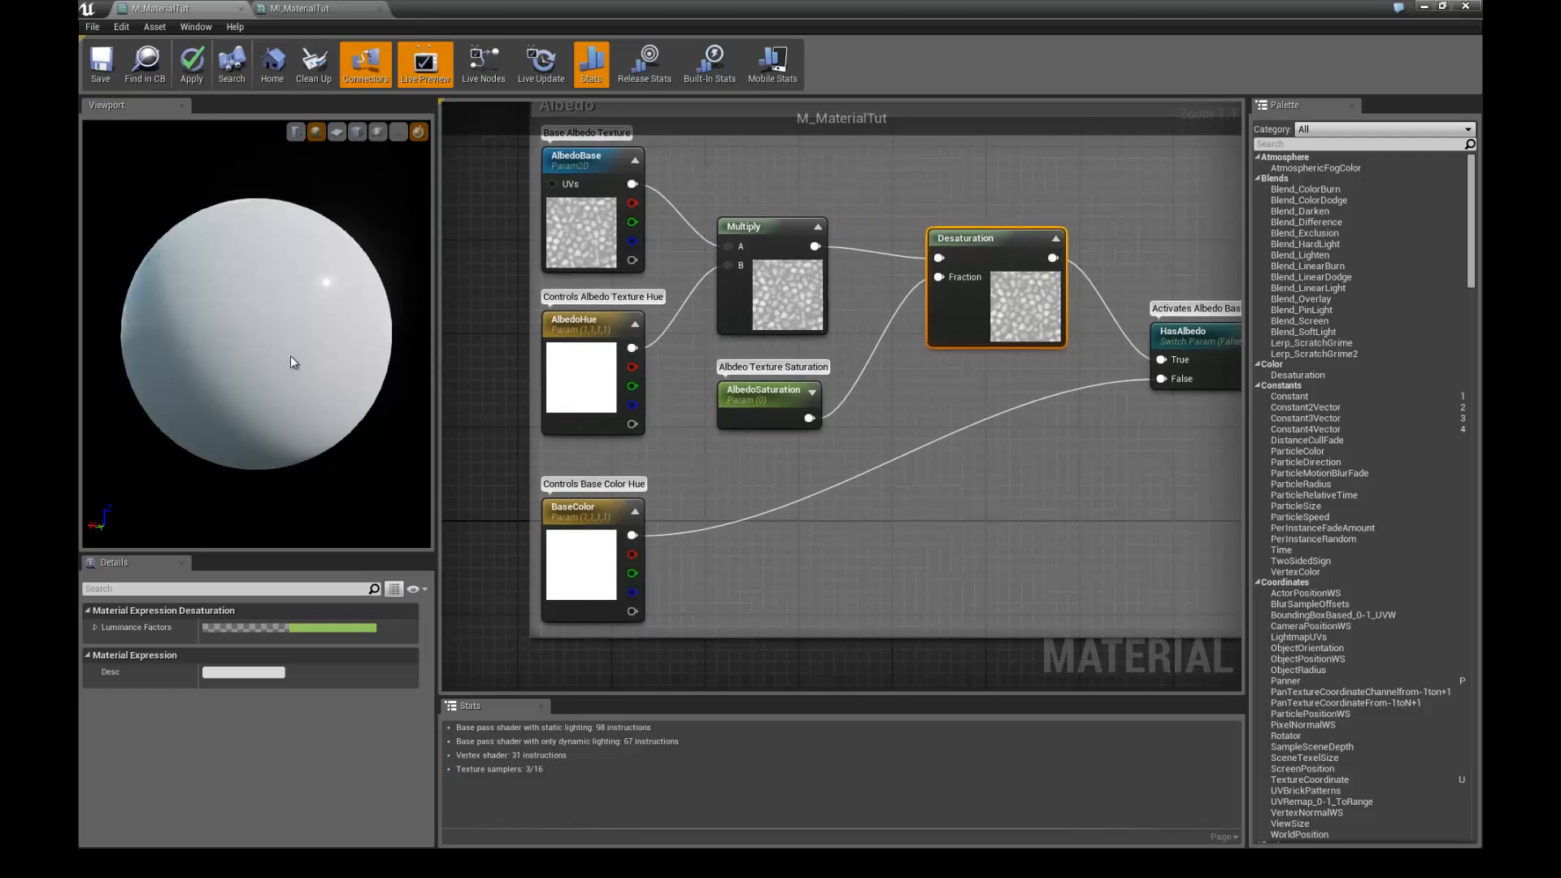
mouse_move(996, 565)
right_down()
mouse_move(668, 399)
mouse_move(571, 383)
right_up()
right_drag(1015, 457, 800, 382)
right_drag(920, 466, 835, 449)
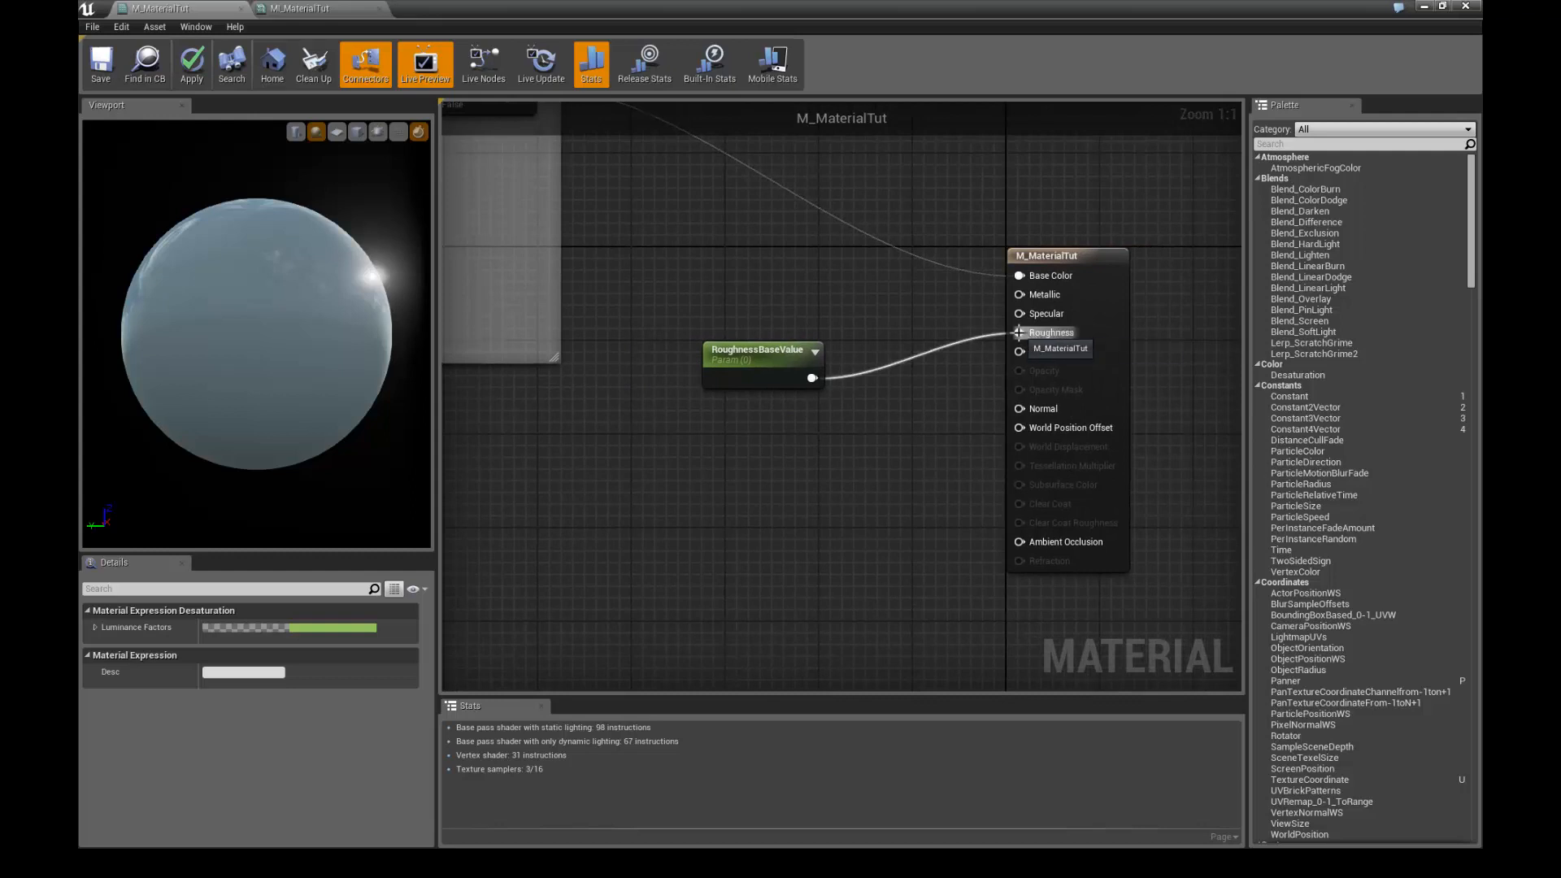
alt+click(812, 378)
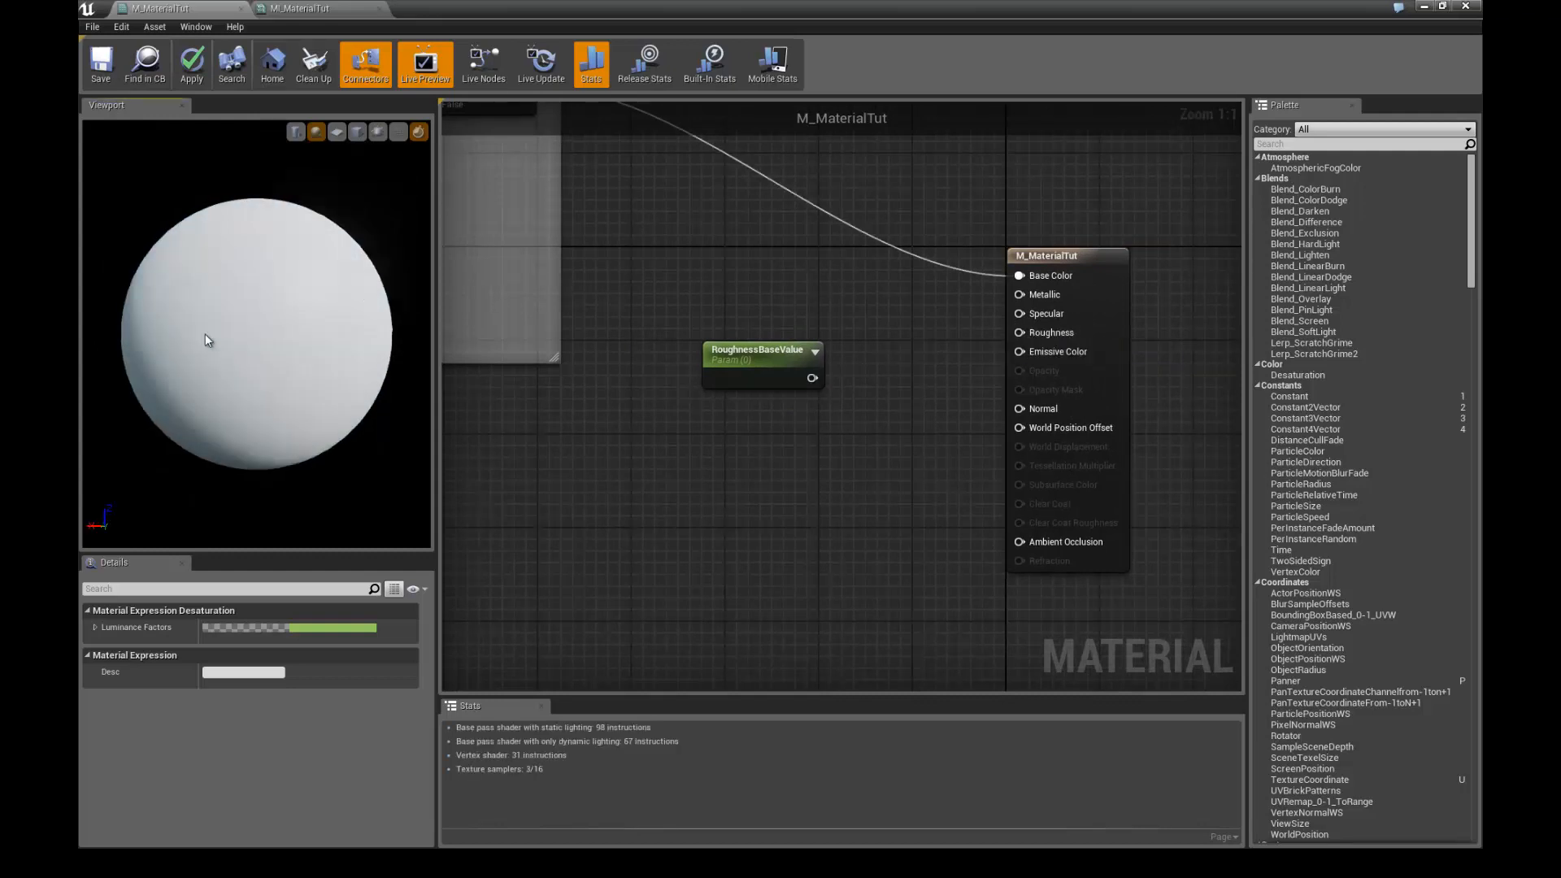
drag(205, 333, 346, 291)
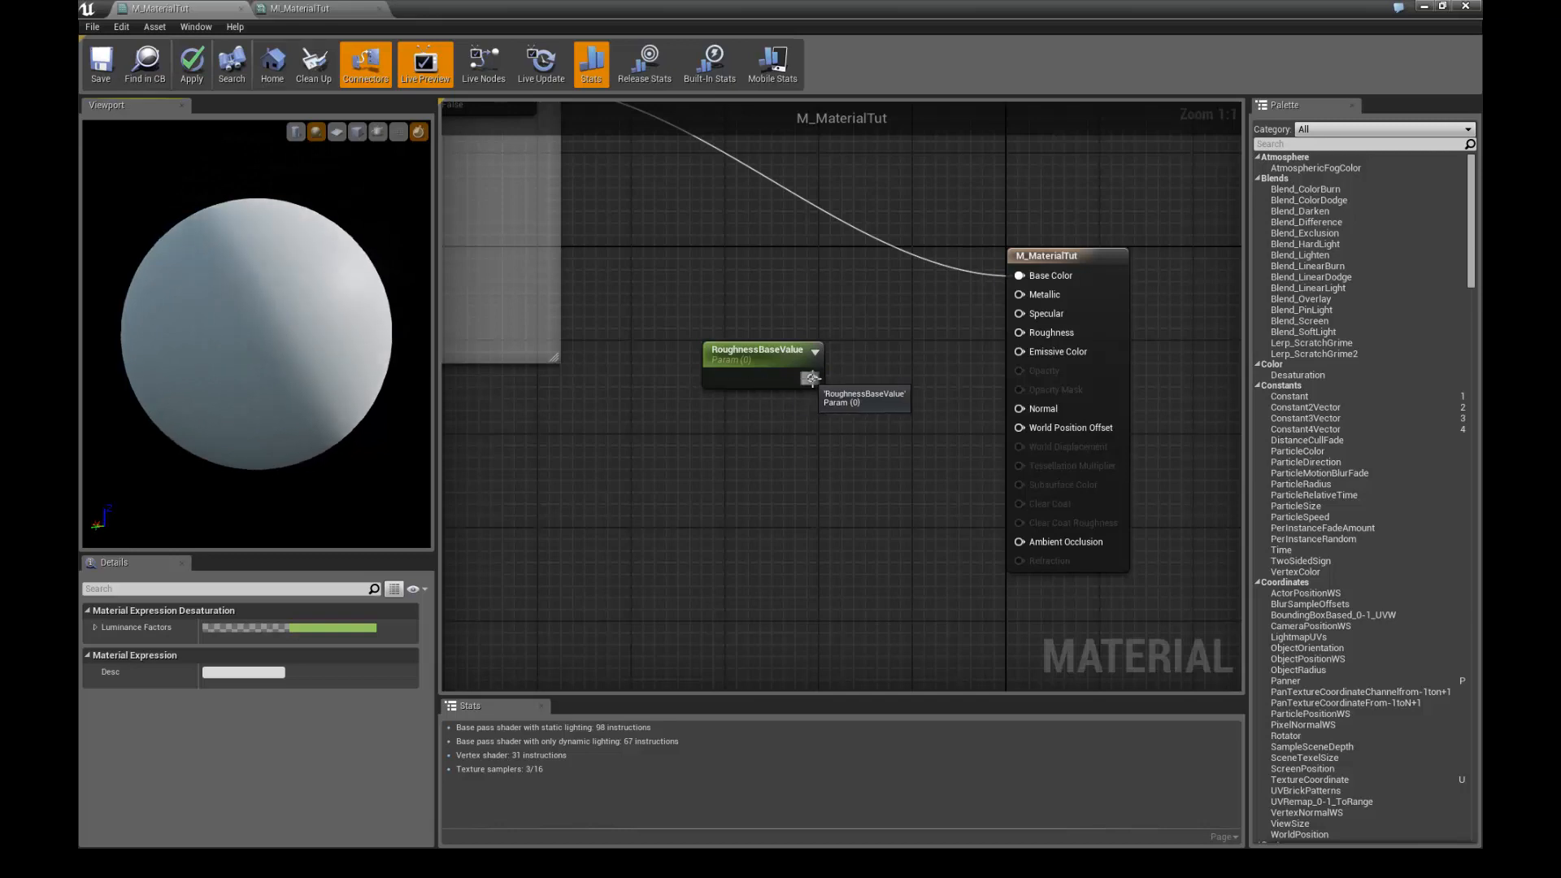
drag(812, 378, 1021, 334)
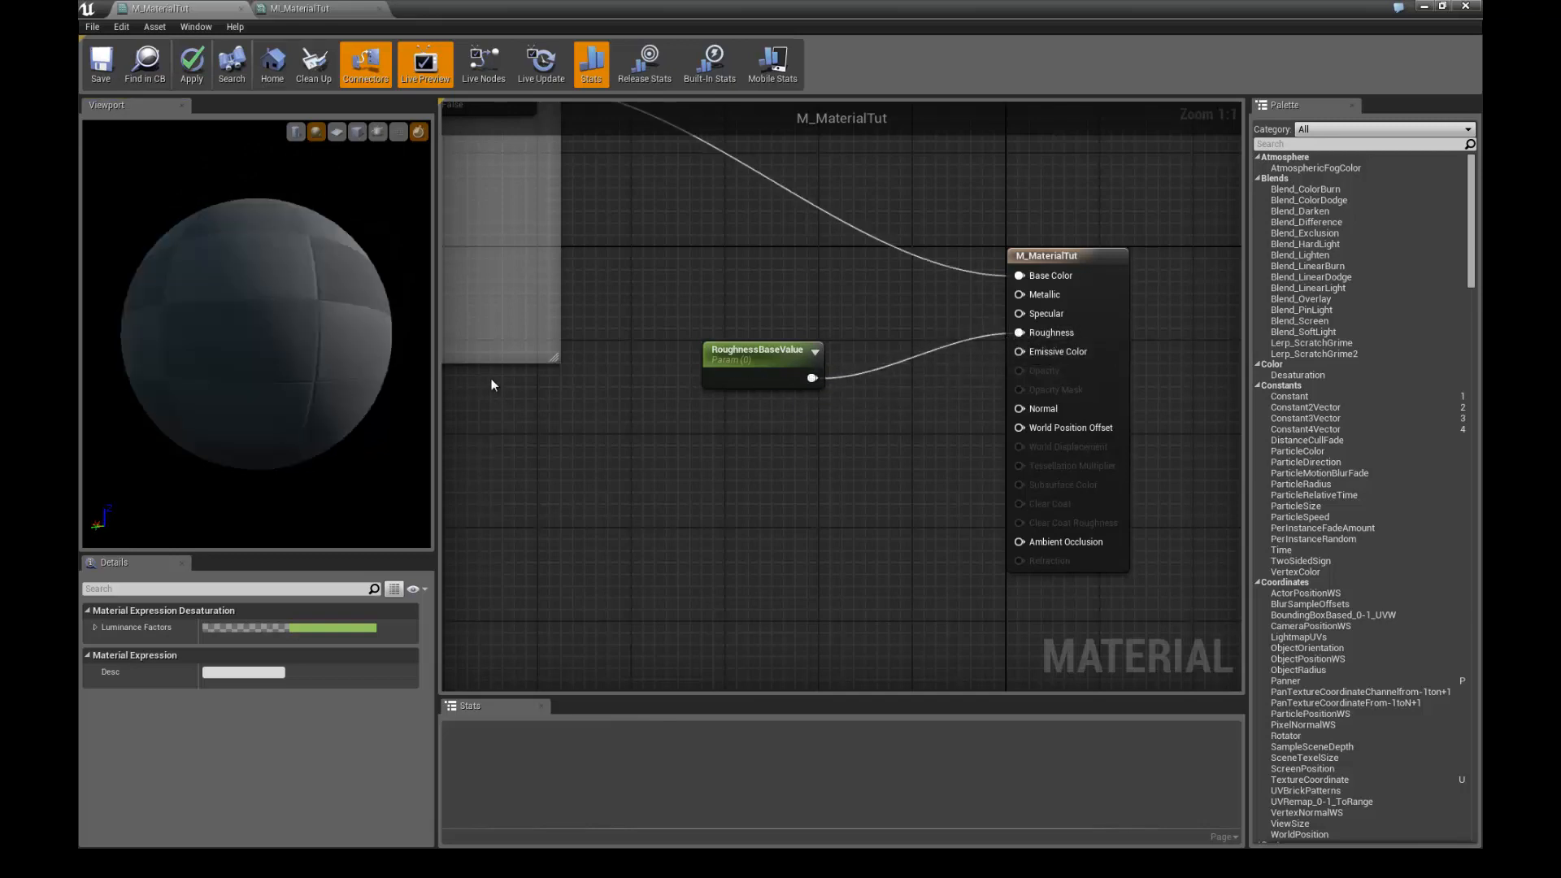
mouse_move(227, 381)
mouse_down()
mouse_move(261, 379)
mouse_move(243, 382)
mouse_up()
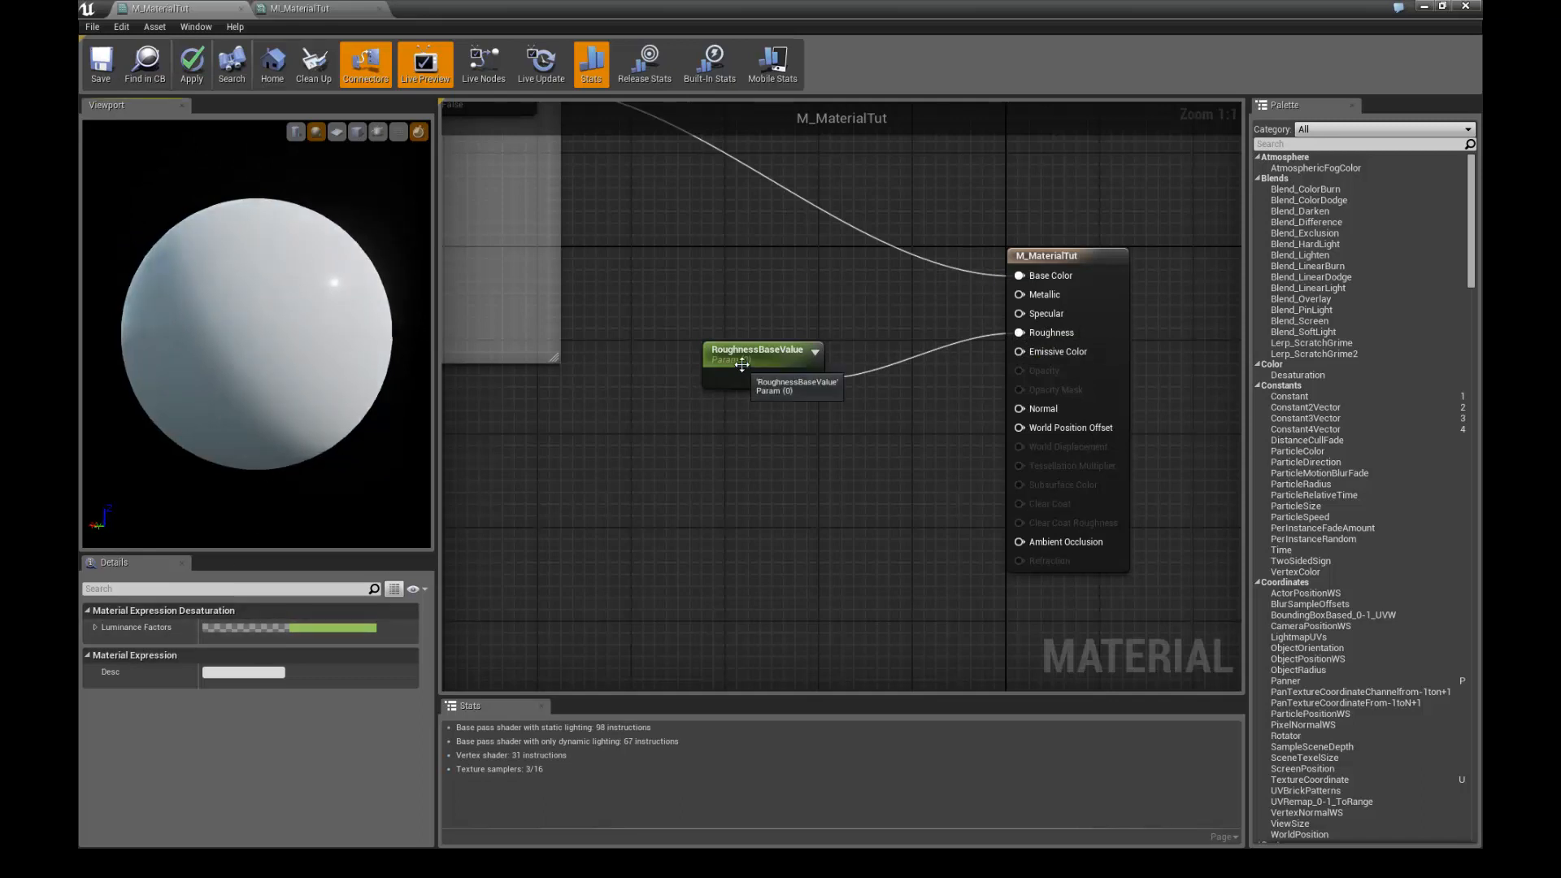
- Set the default value of the RoughnessBaseValue parameter to 1
drag(739, 358, 714, 365)
click(244, 661)
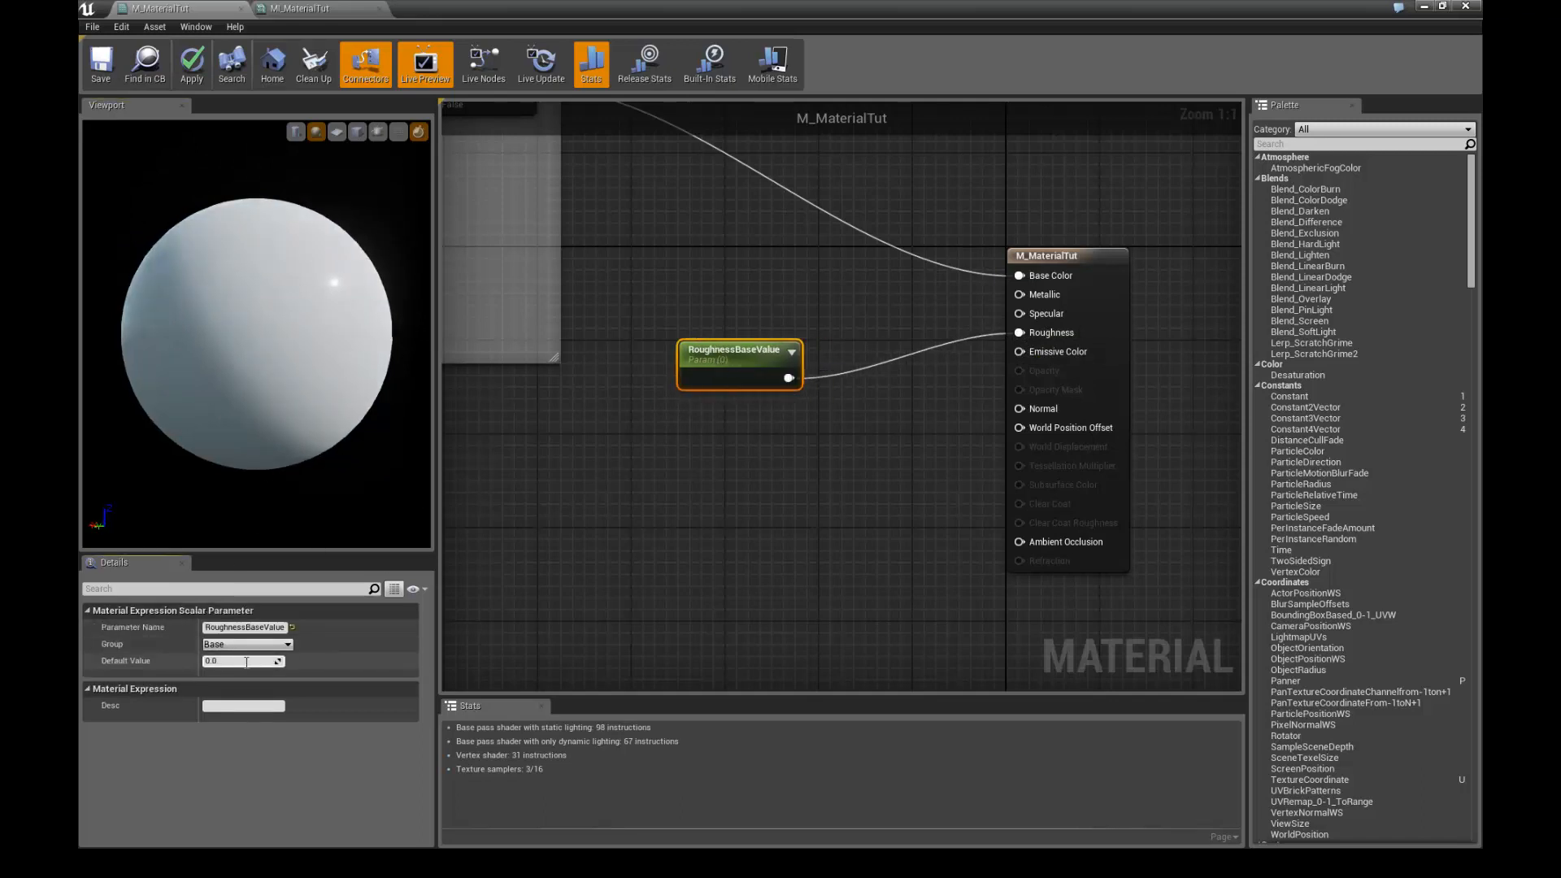
text(1)
key(Return)
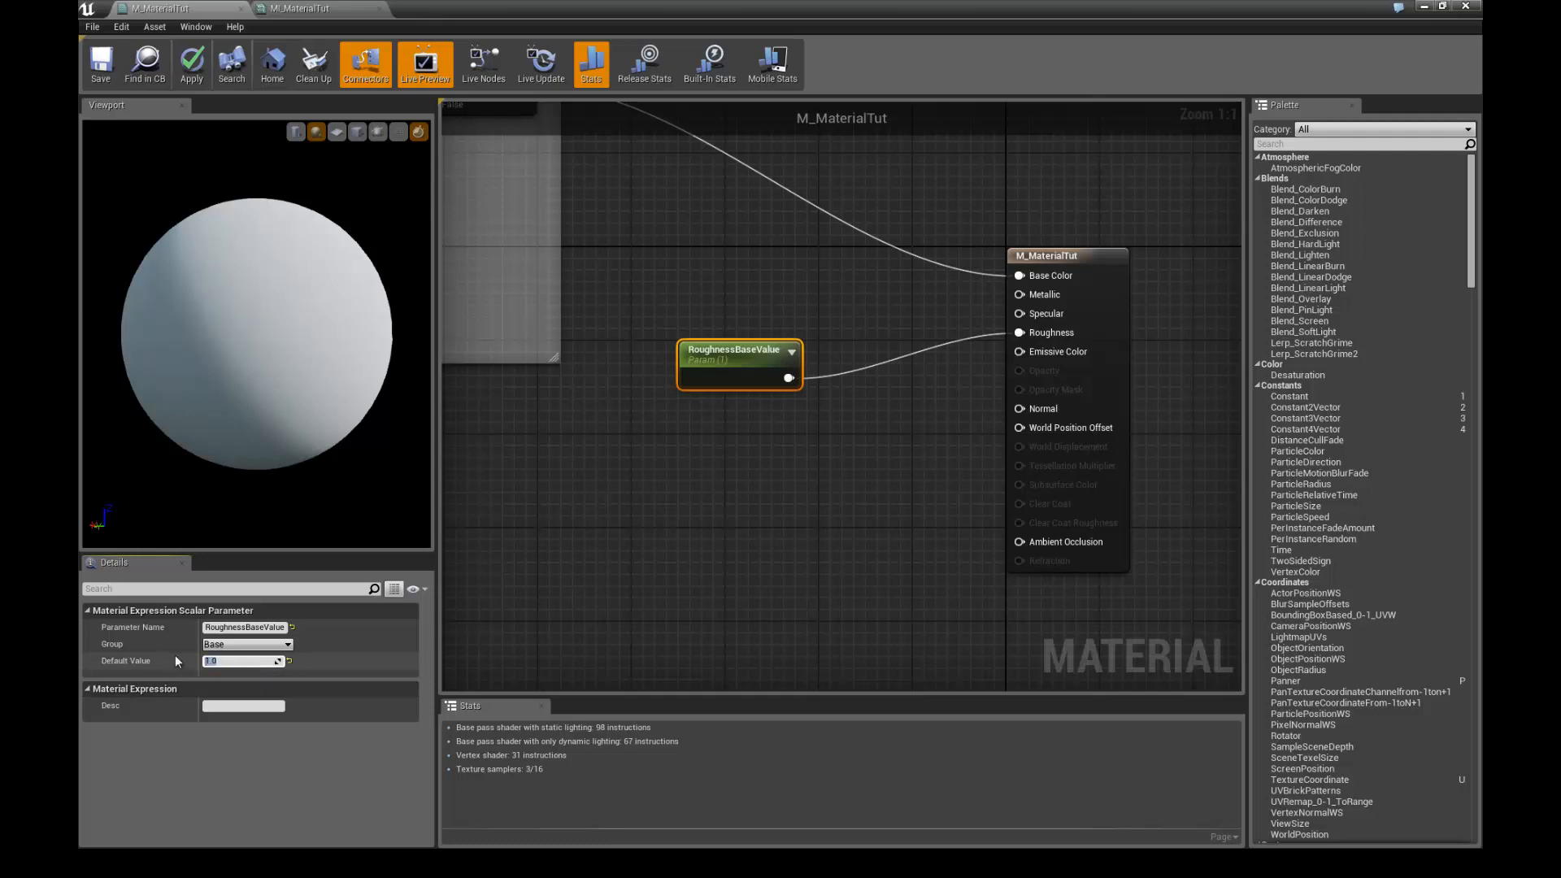
- Test RoughnessBaseValue default values of 100 and -100, and inspect the highlight on the preview sphere
text(100)
key(Return)
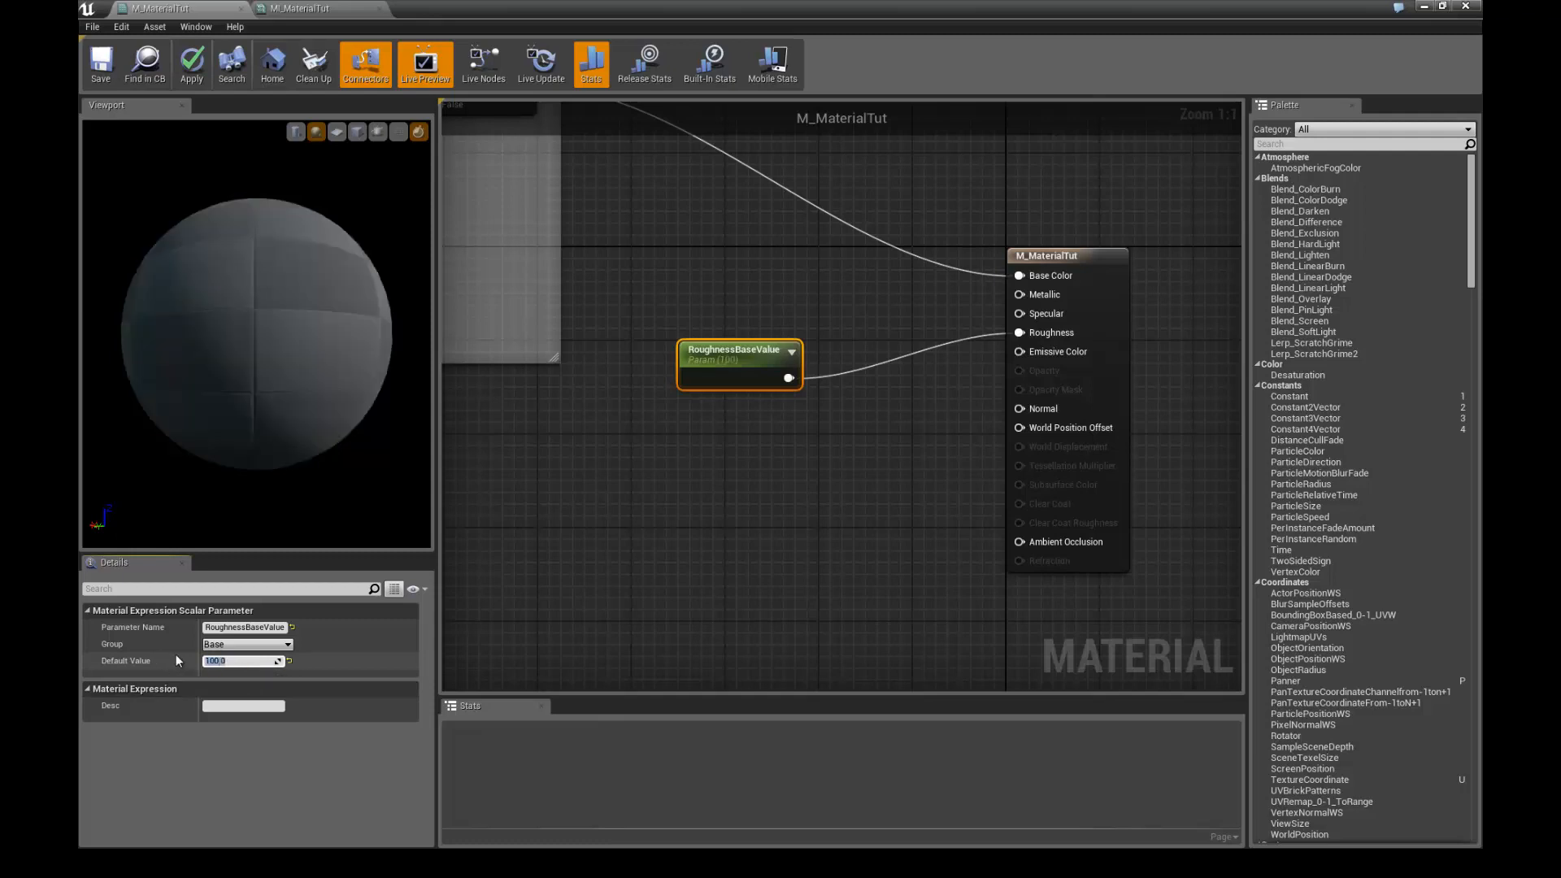
text(-100)
key(Return)
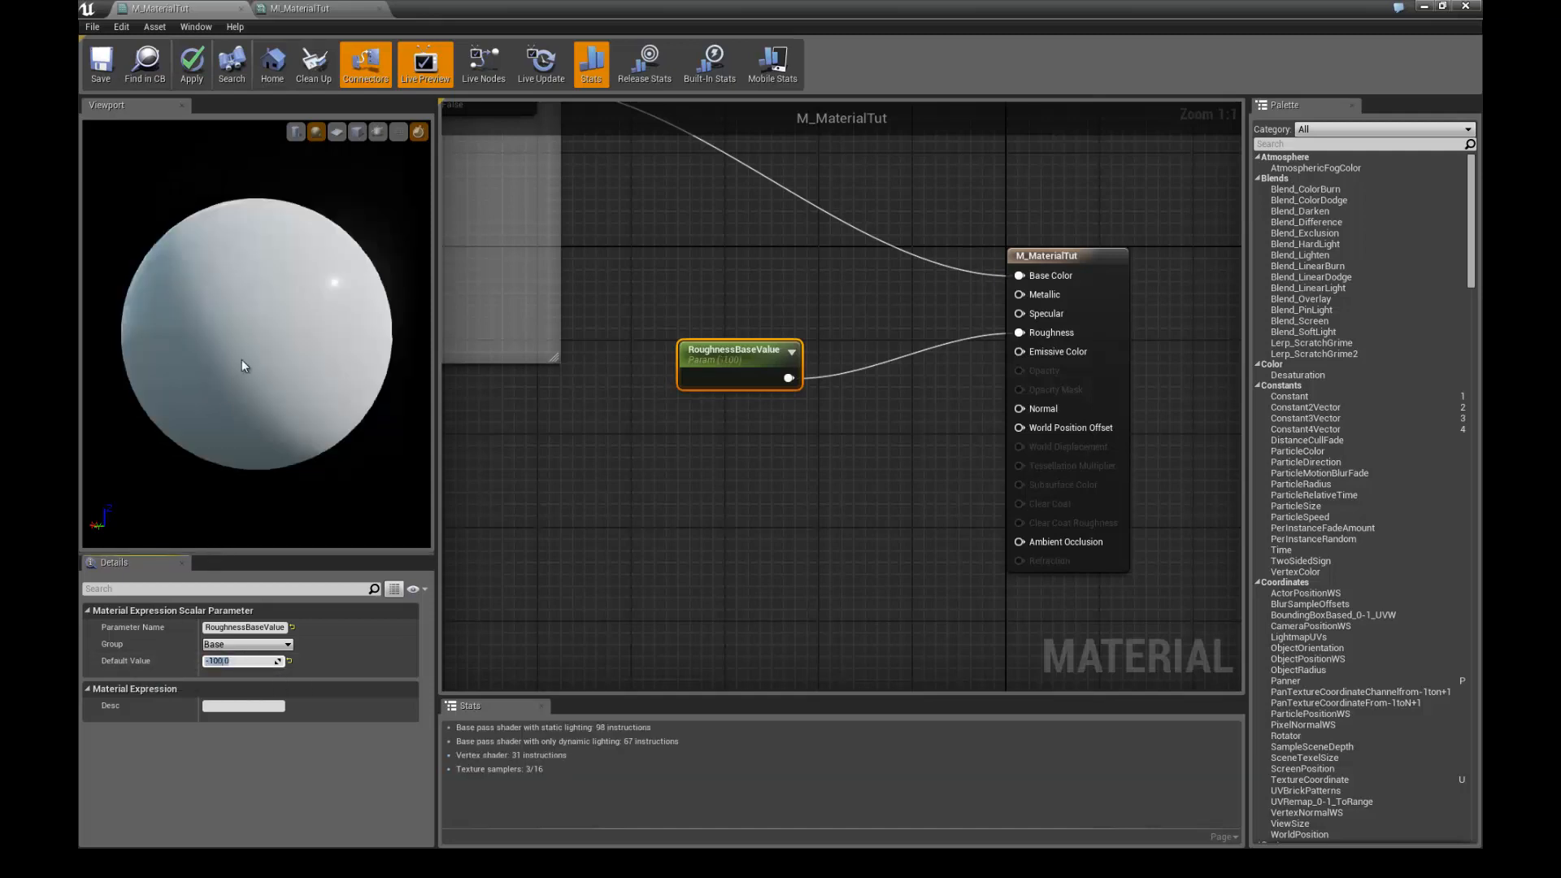
drag(241, 360, 295, 349)
- Set the default value of the RoughnessBaseValue parameter to 0
click(240, 656)
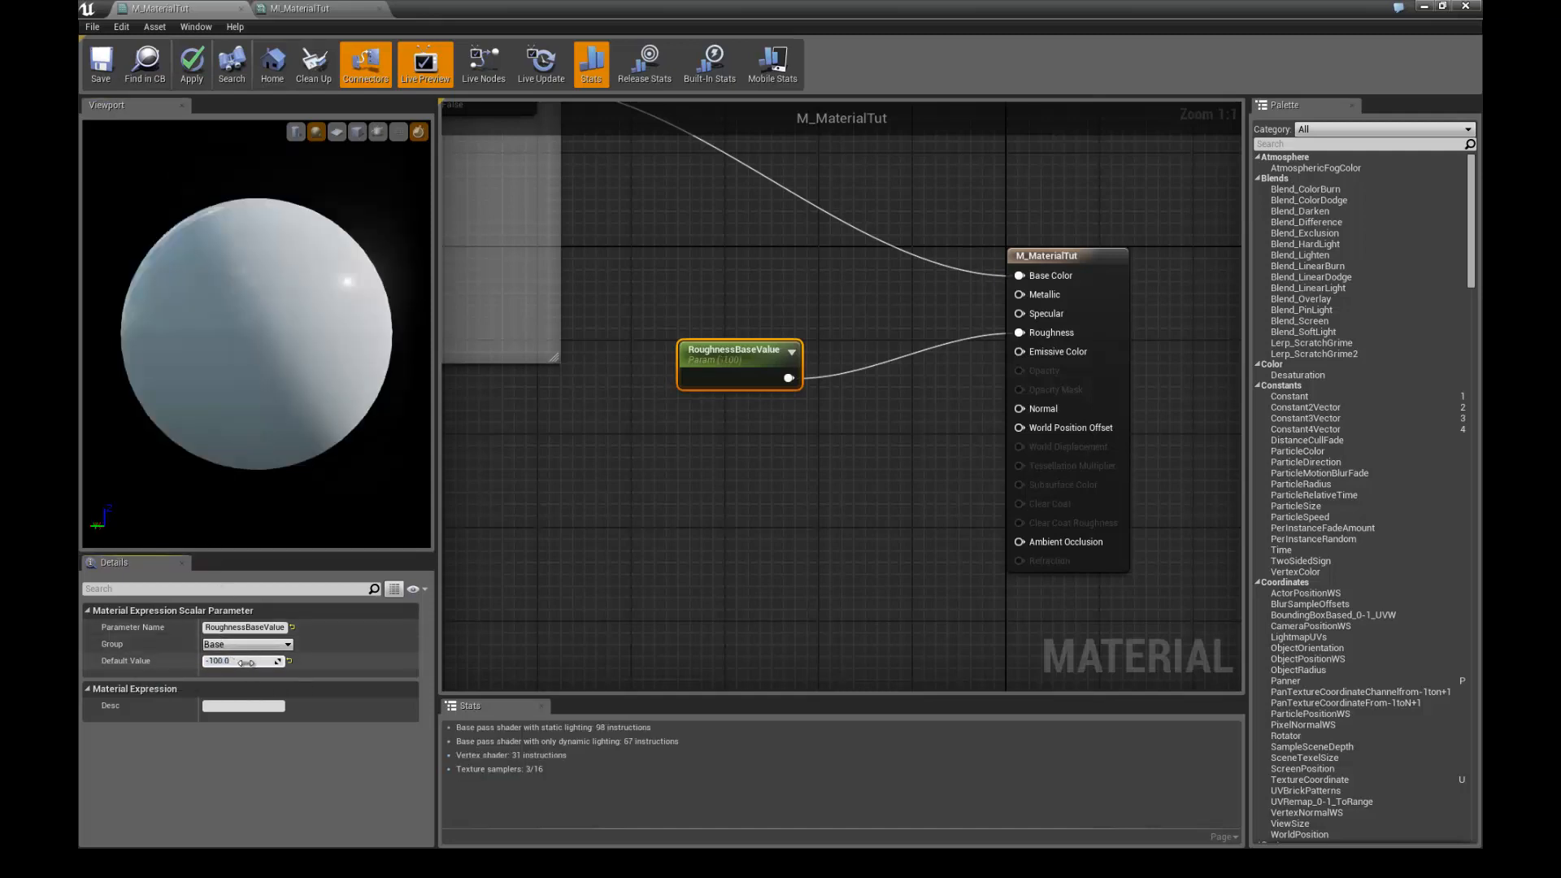
text(0)
key(Return)
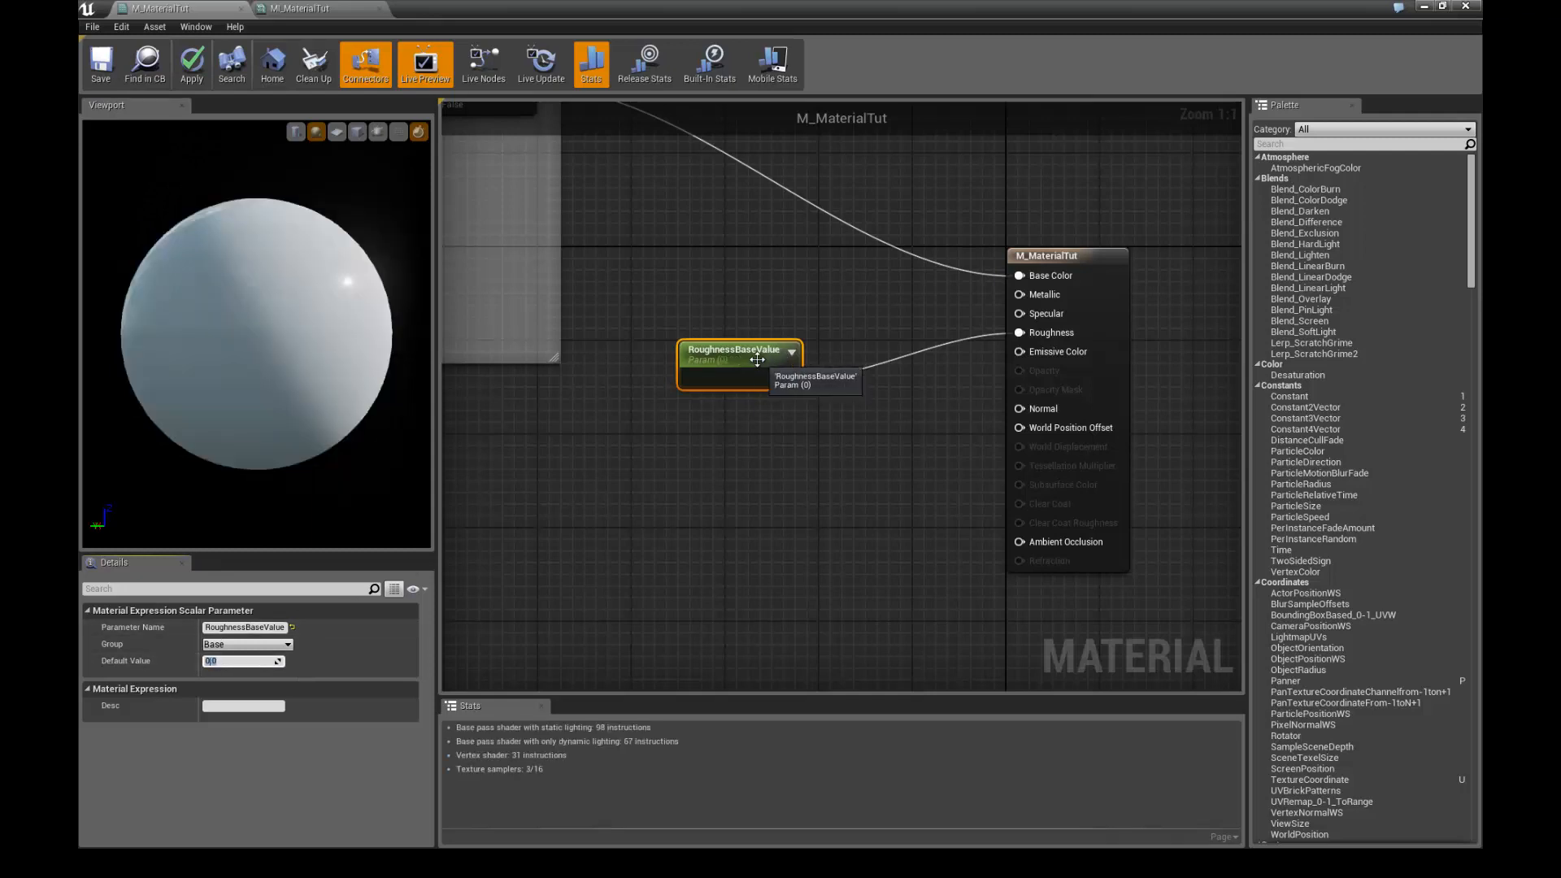
- Shift the RoughnessBaseValue node slightly away from the material node and give it the description "RoughnessValue (0 to 1)"
drag(787, 361, 752, 385)
click(239, 704)
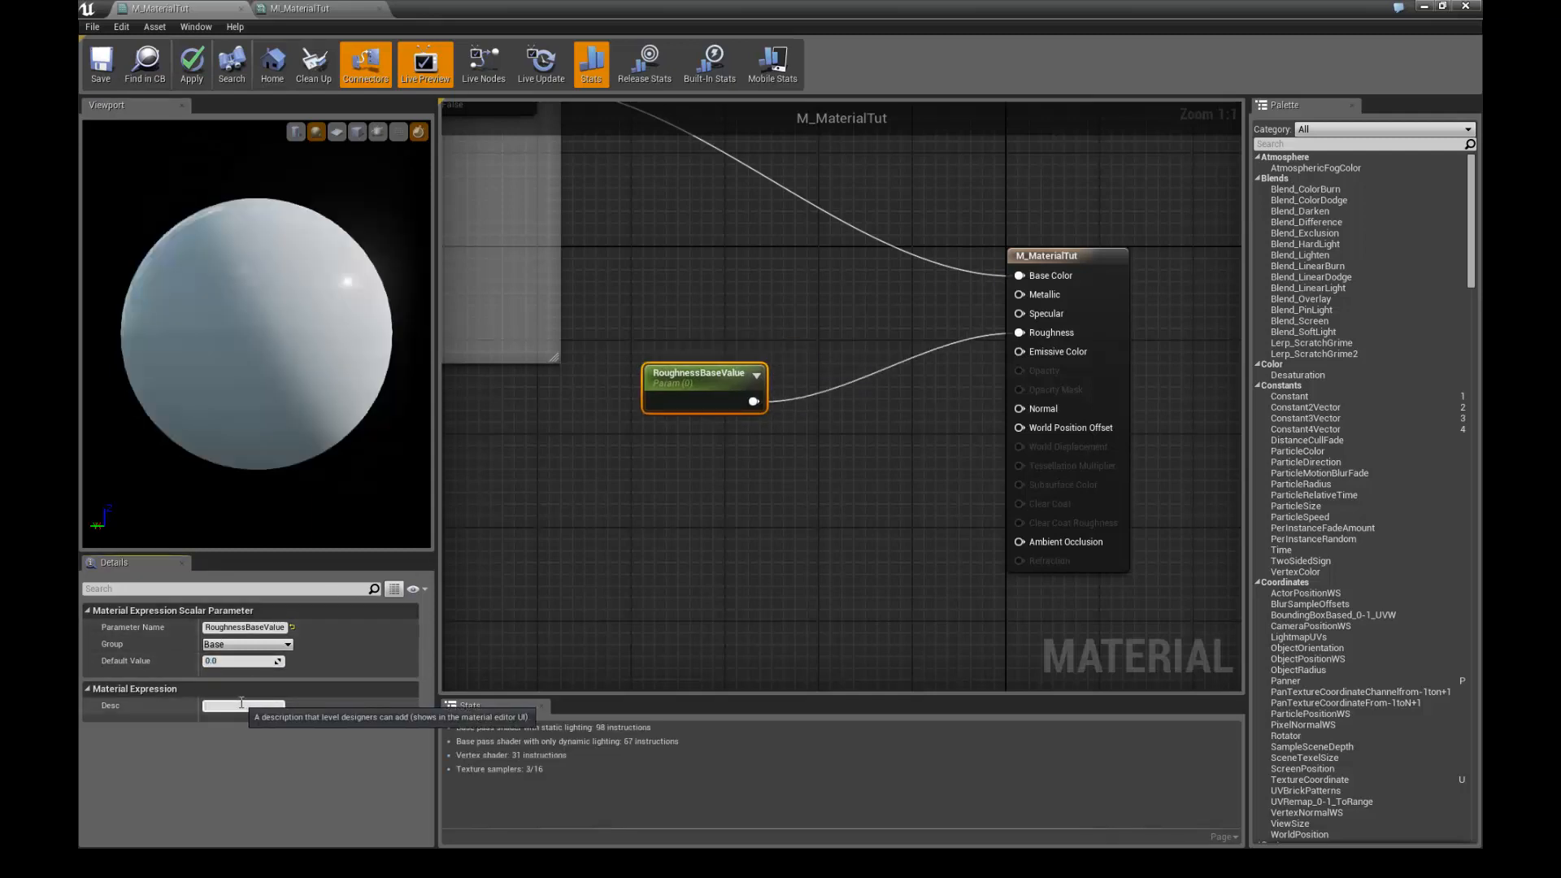
text(RoughnessValue (0 to 1))
key(Return)
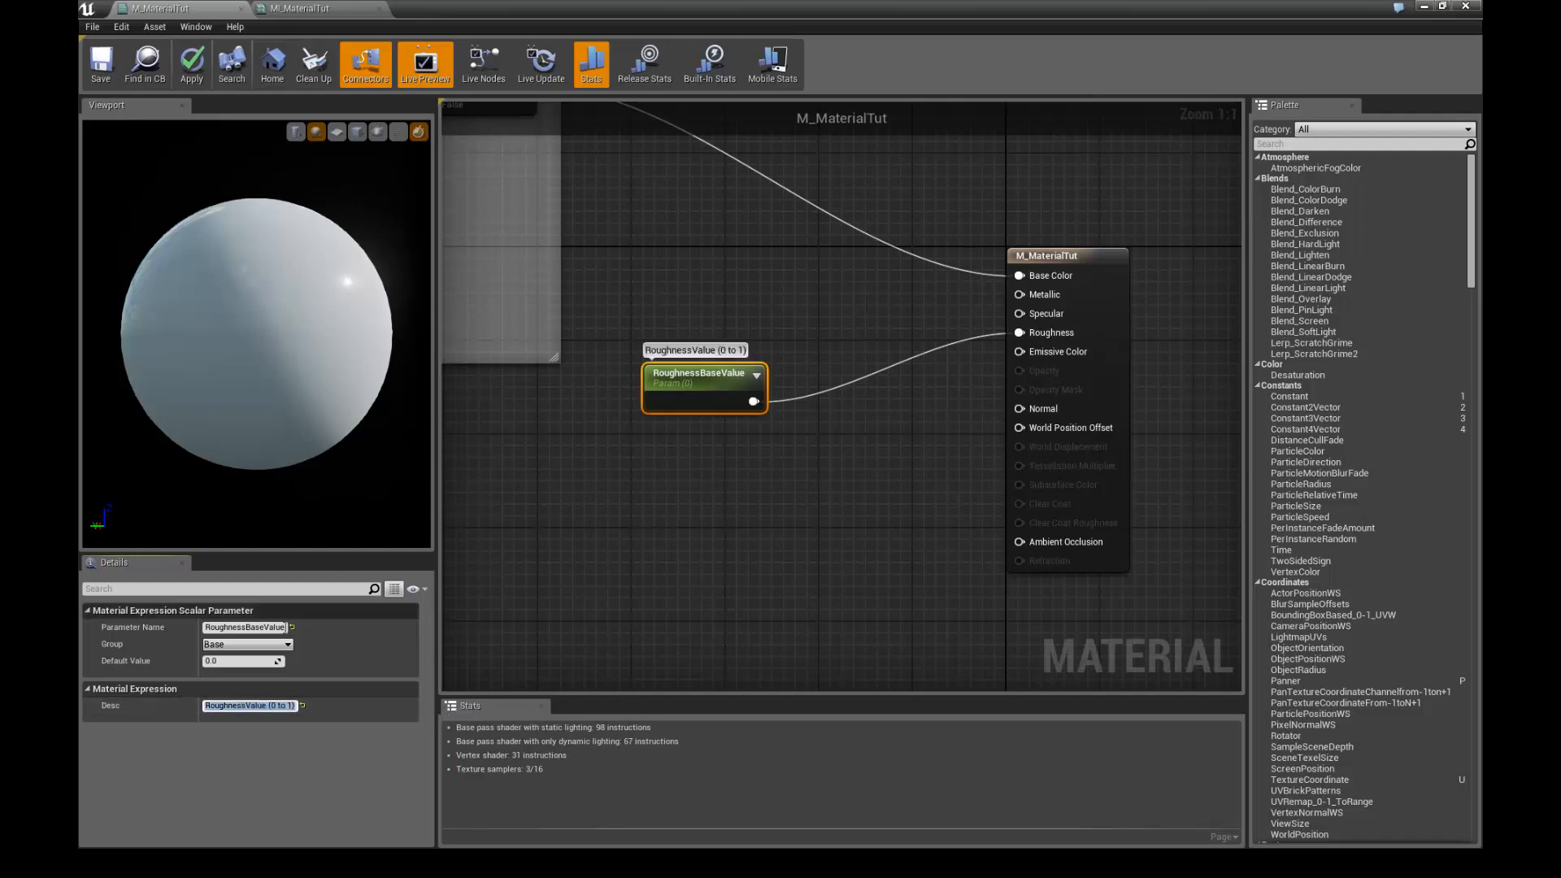
- Set the default value of RoughnessBaseValue to 0.5 and check the shading around the preview sphere
right_drag(629, 447, 657, 458)
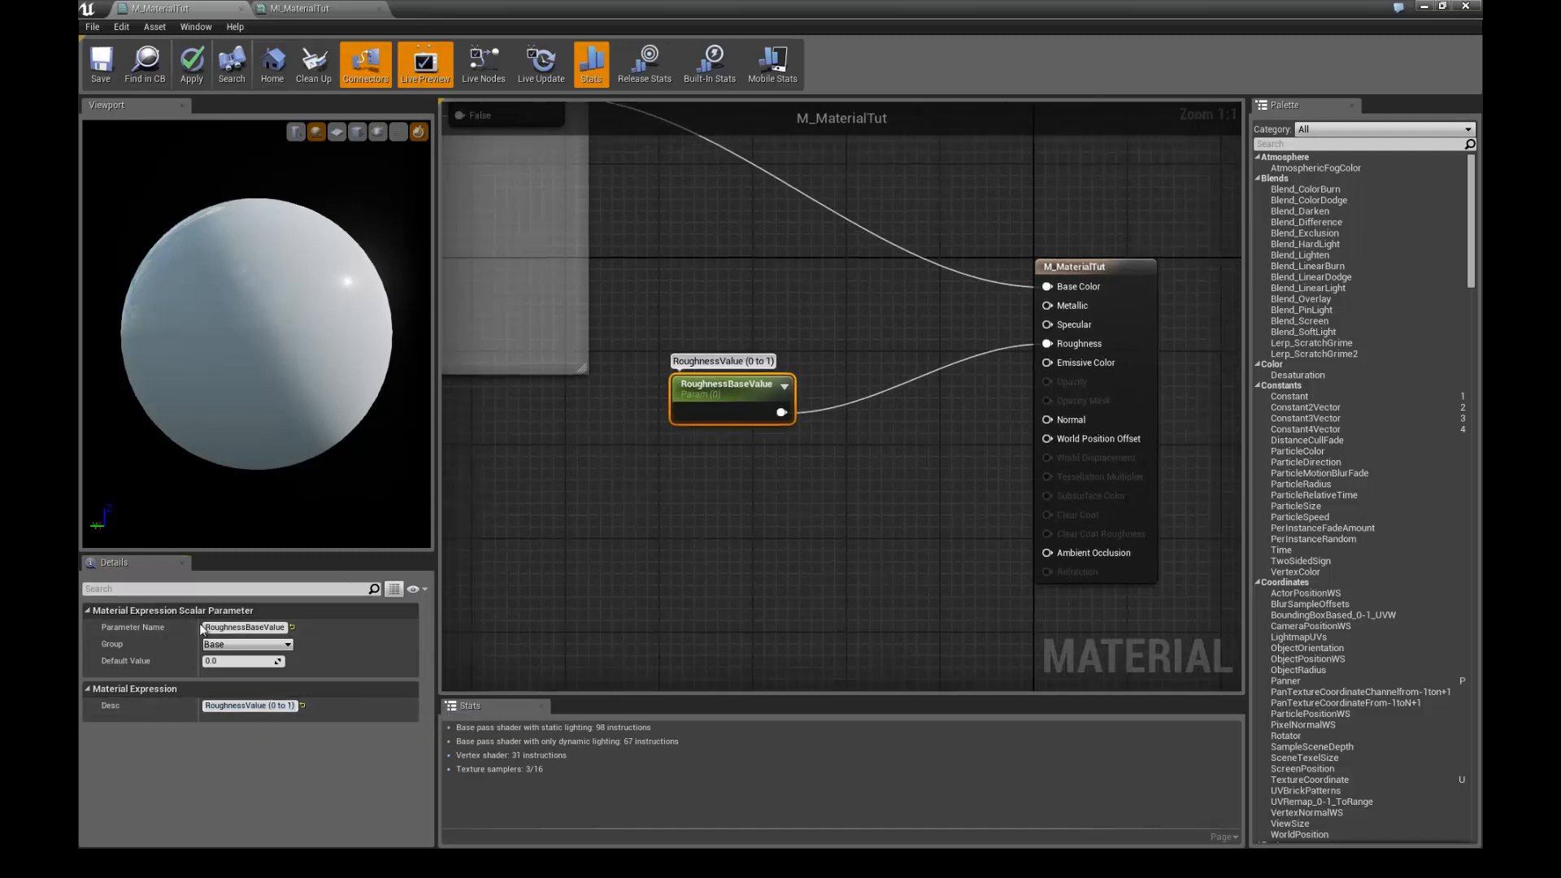
click(231, 660)
text(0.5)
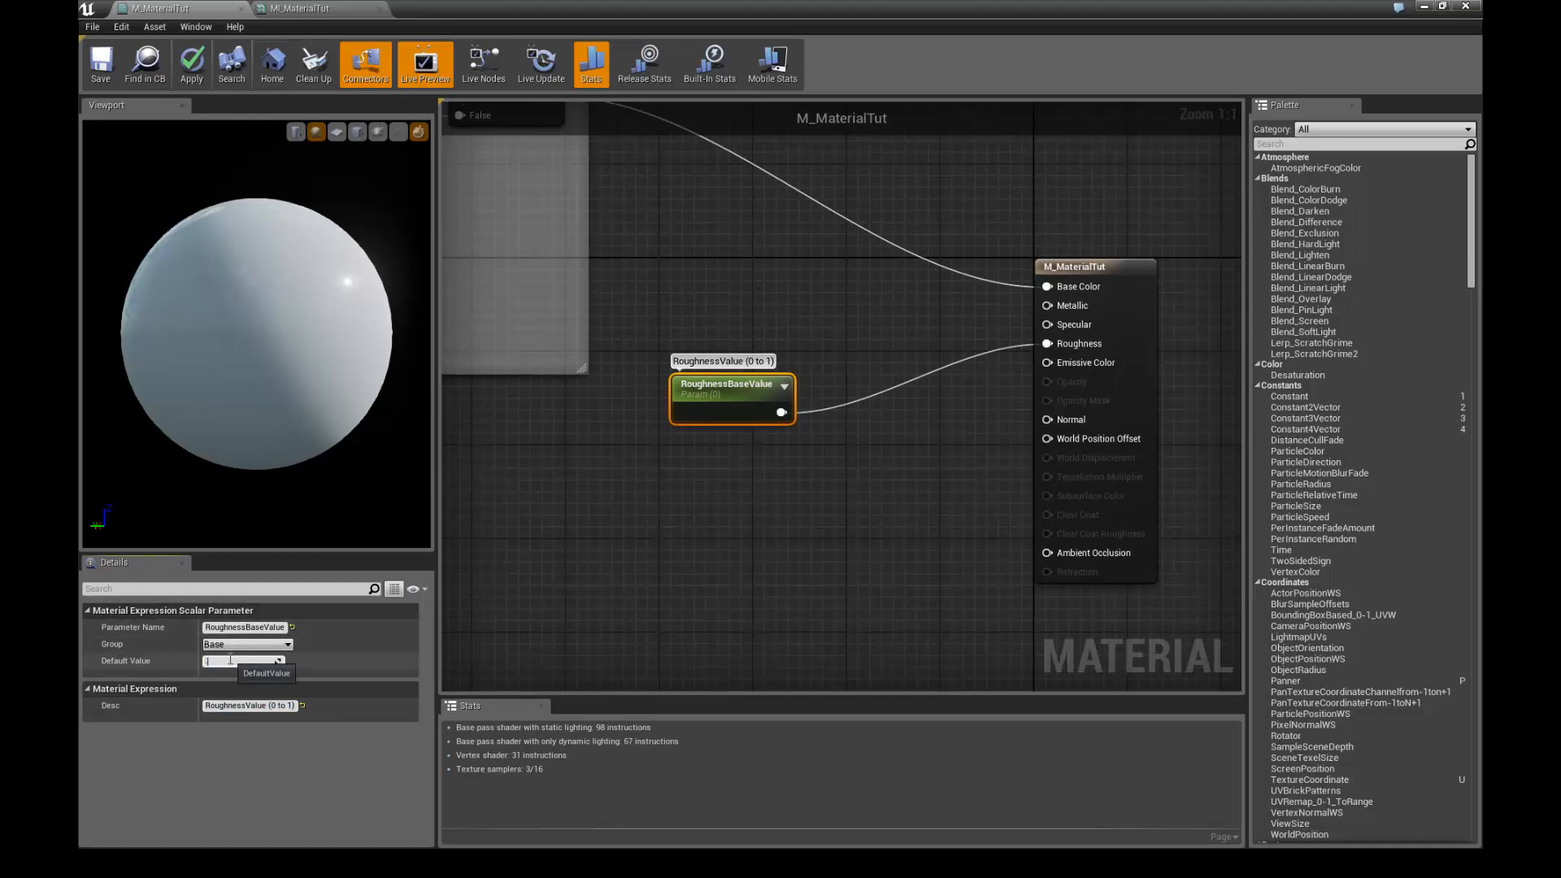
key(Return)
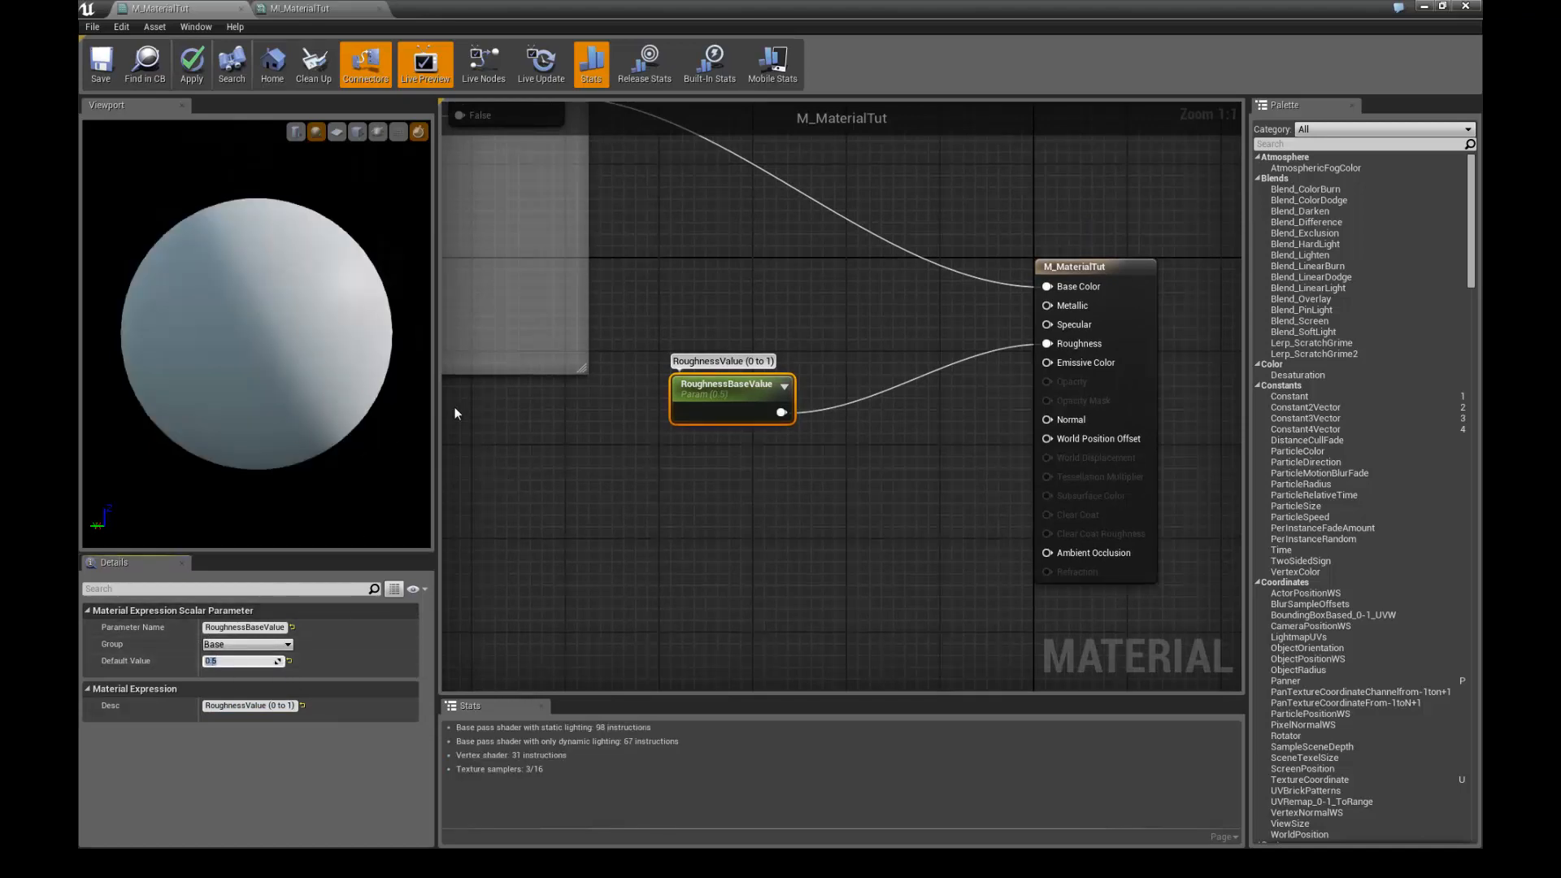
scroll(595, 462, down, 1)
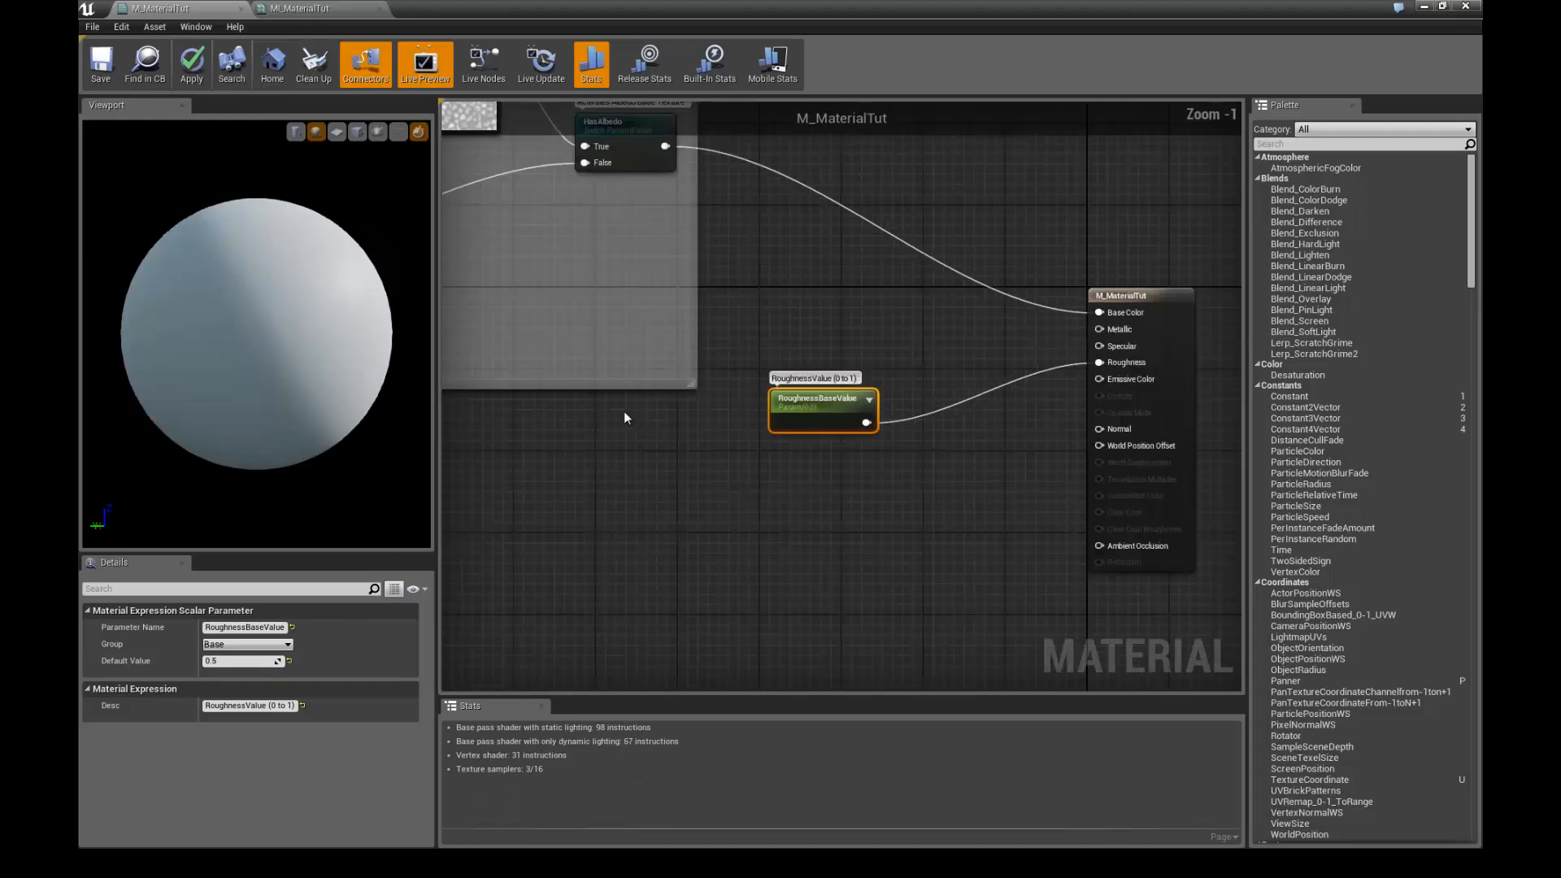
drag(344, 357, 191, 391)
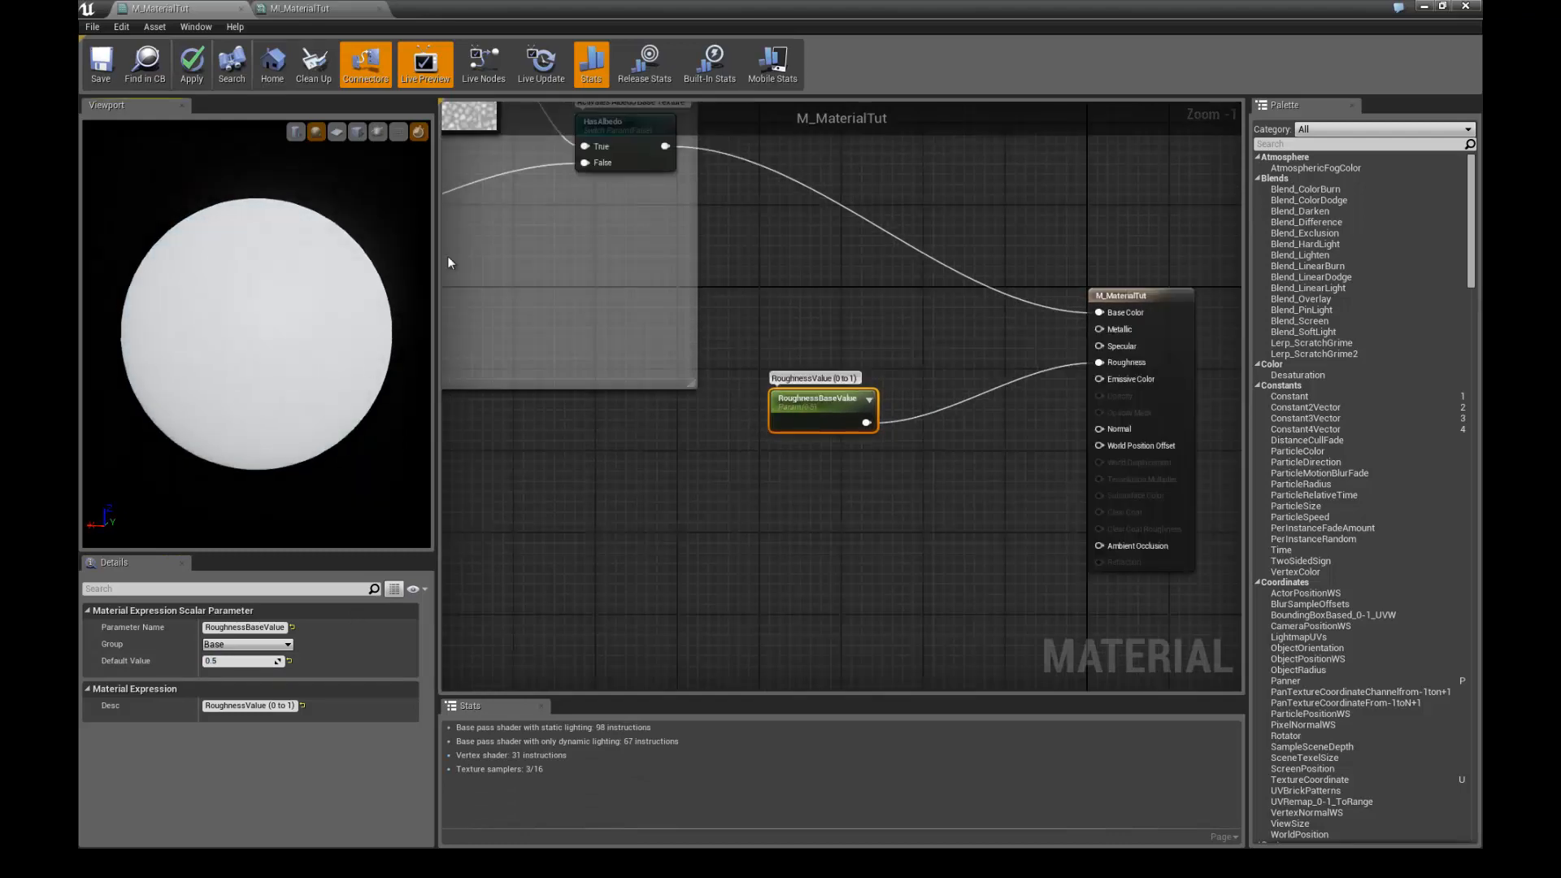
- Apply the material changes and show the MI_MaterialTut instance in a smaller window over a full-screen level viewport
click(191, 63)
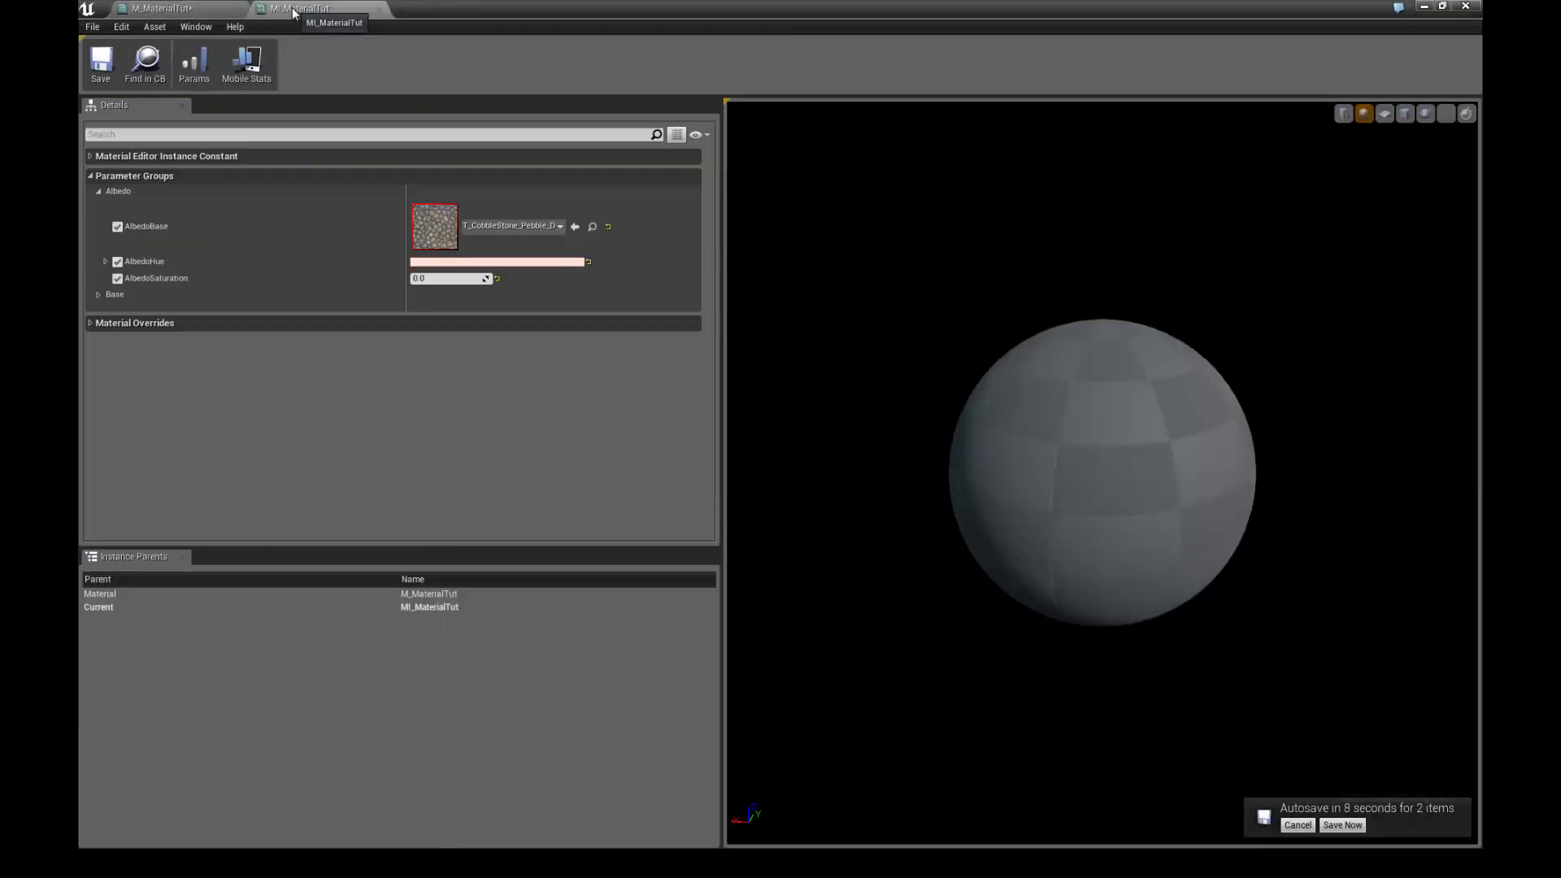
click(291, 8)
double_click(475, 3)
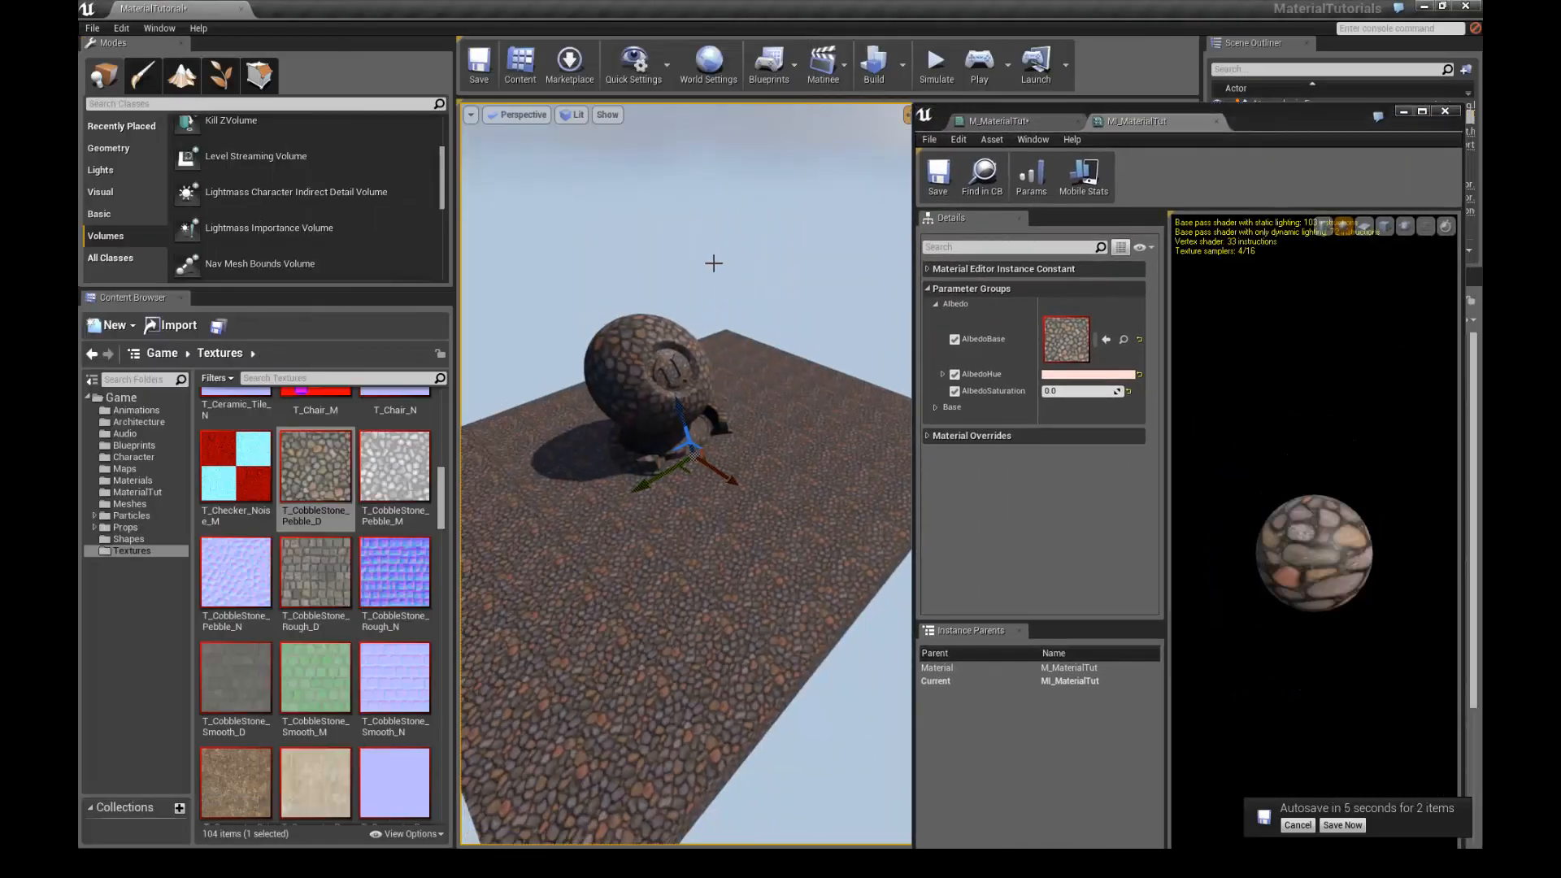
key(F11)
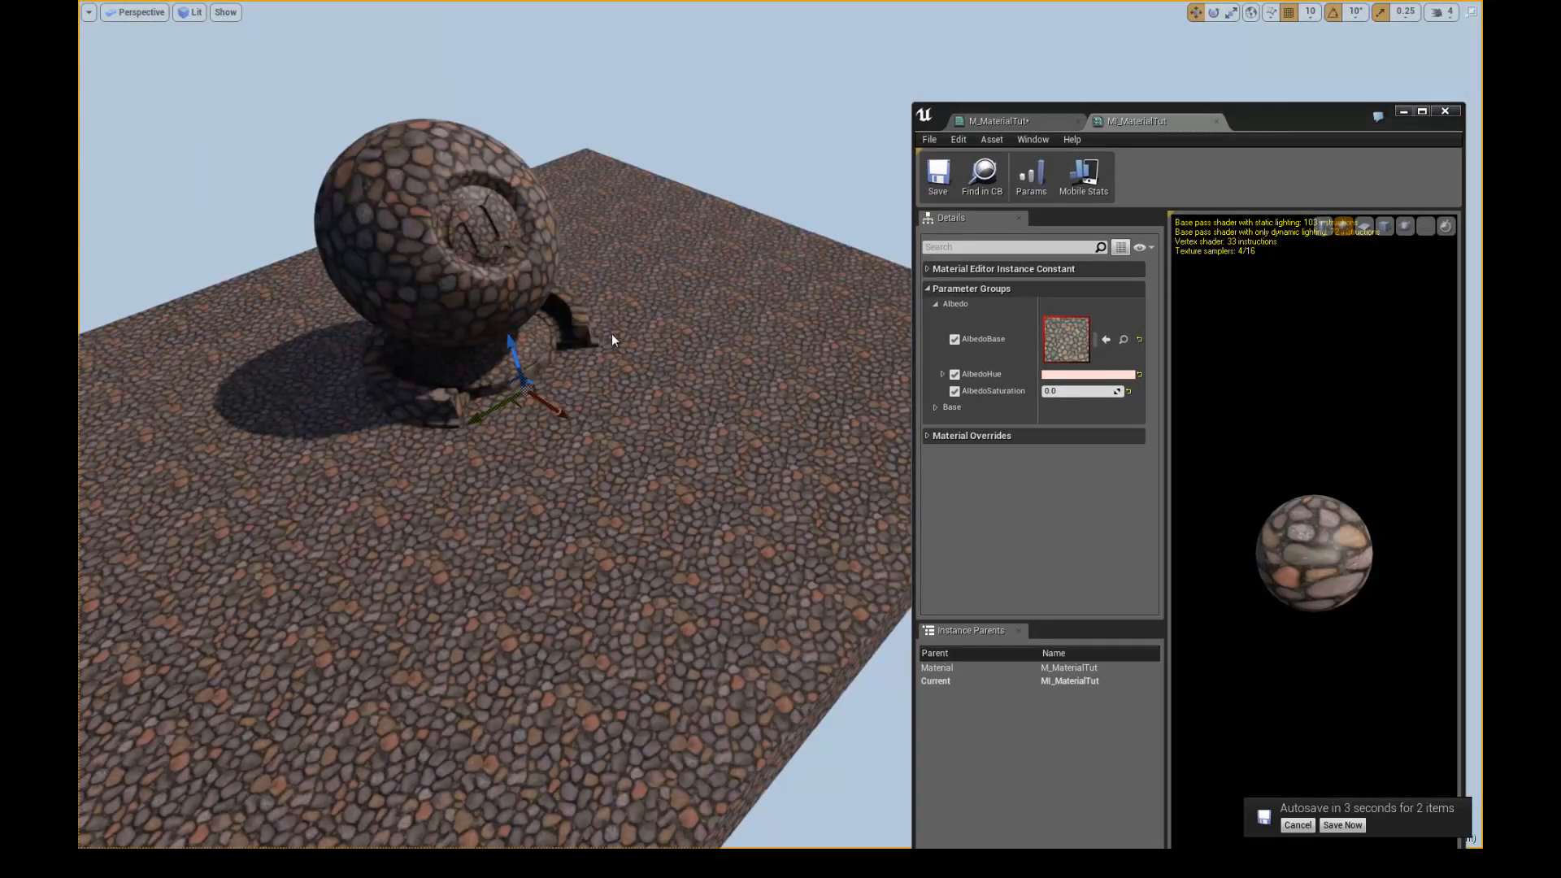
alt+drag(609, 331, 659, 333)
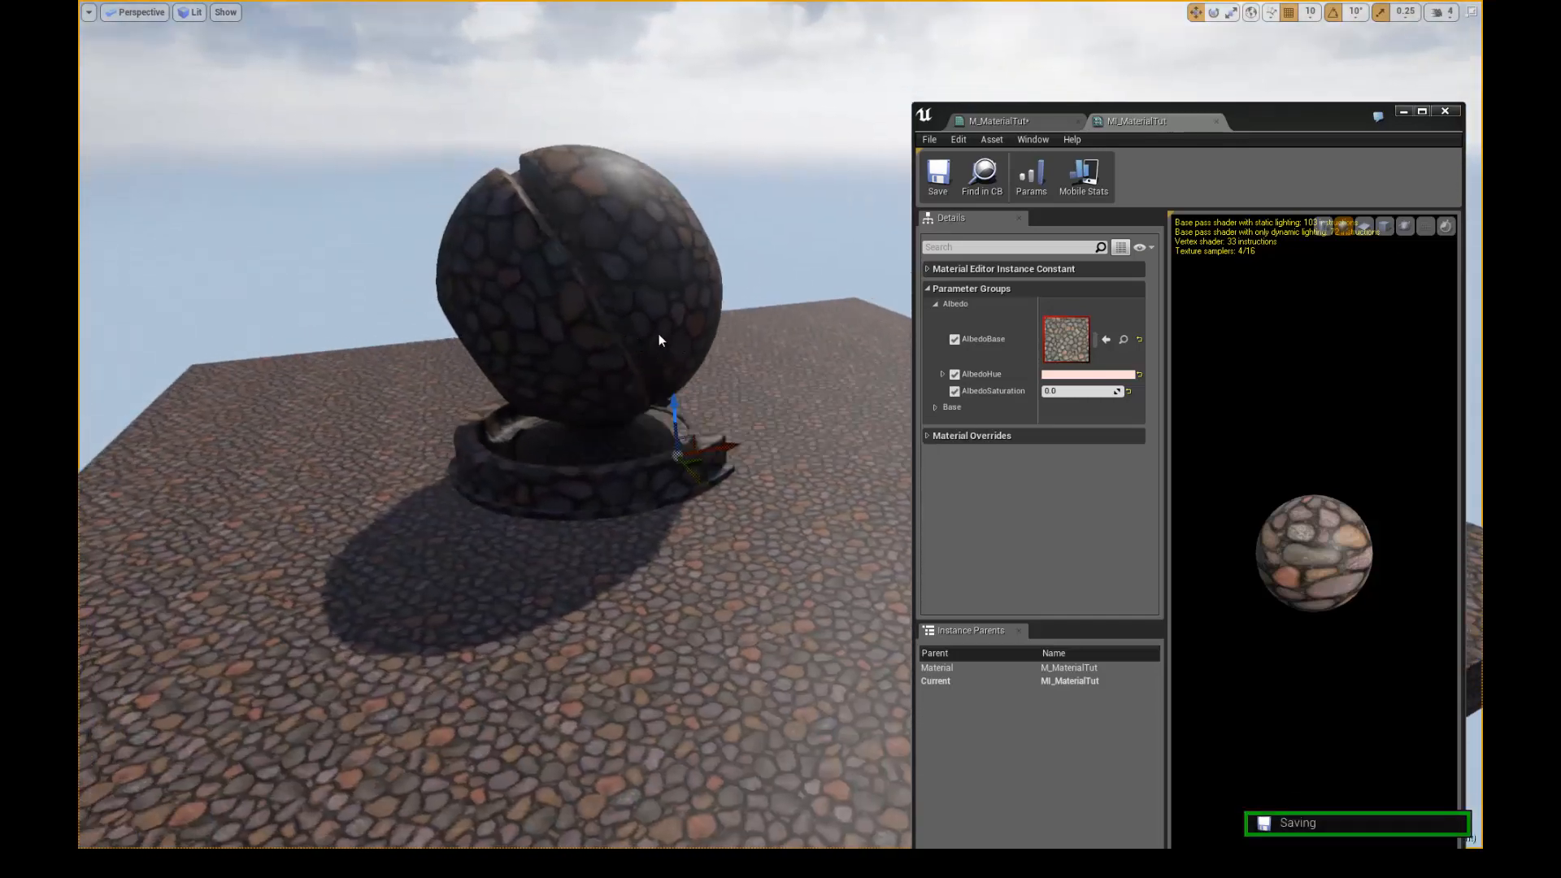
- Expand the Base parameter group of MI_MaterialTut and enable the RoughnessBaseValue override
click(935, 408)
scroll(806, 353, down, 3)
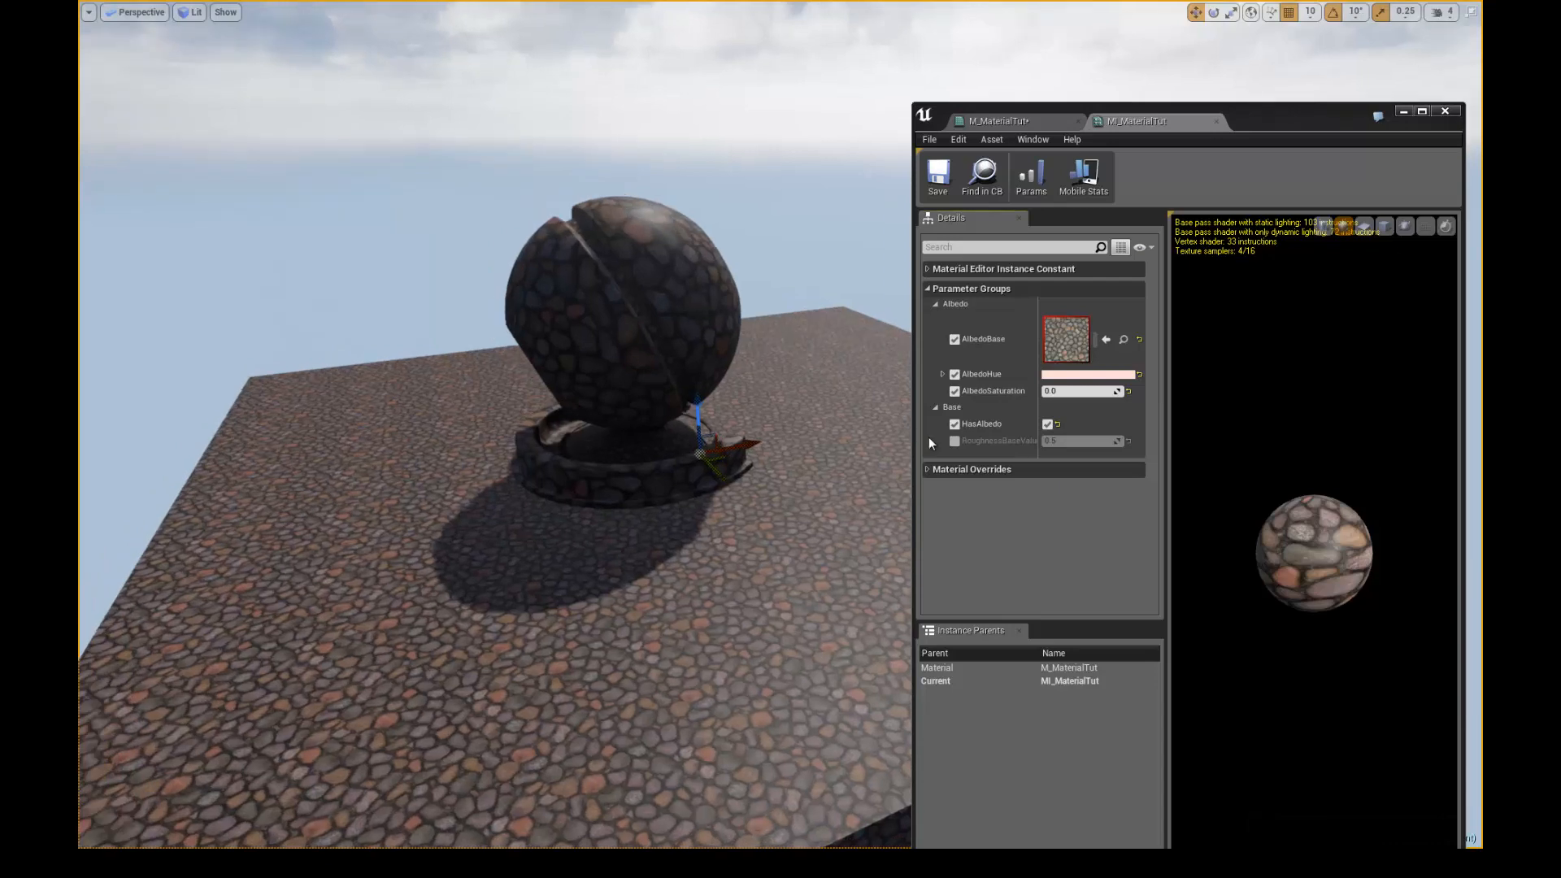
click(955, 441)
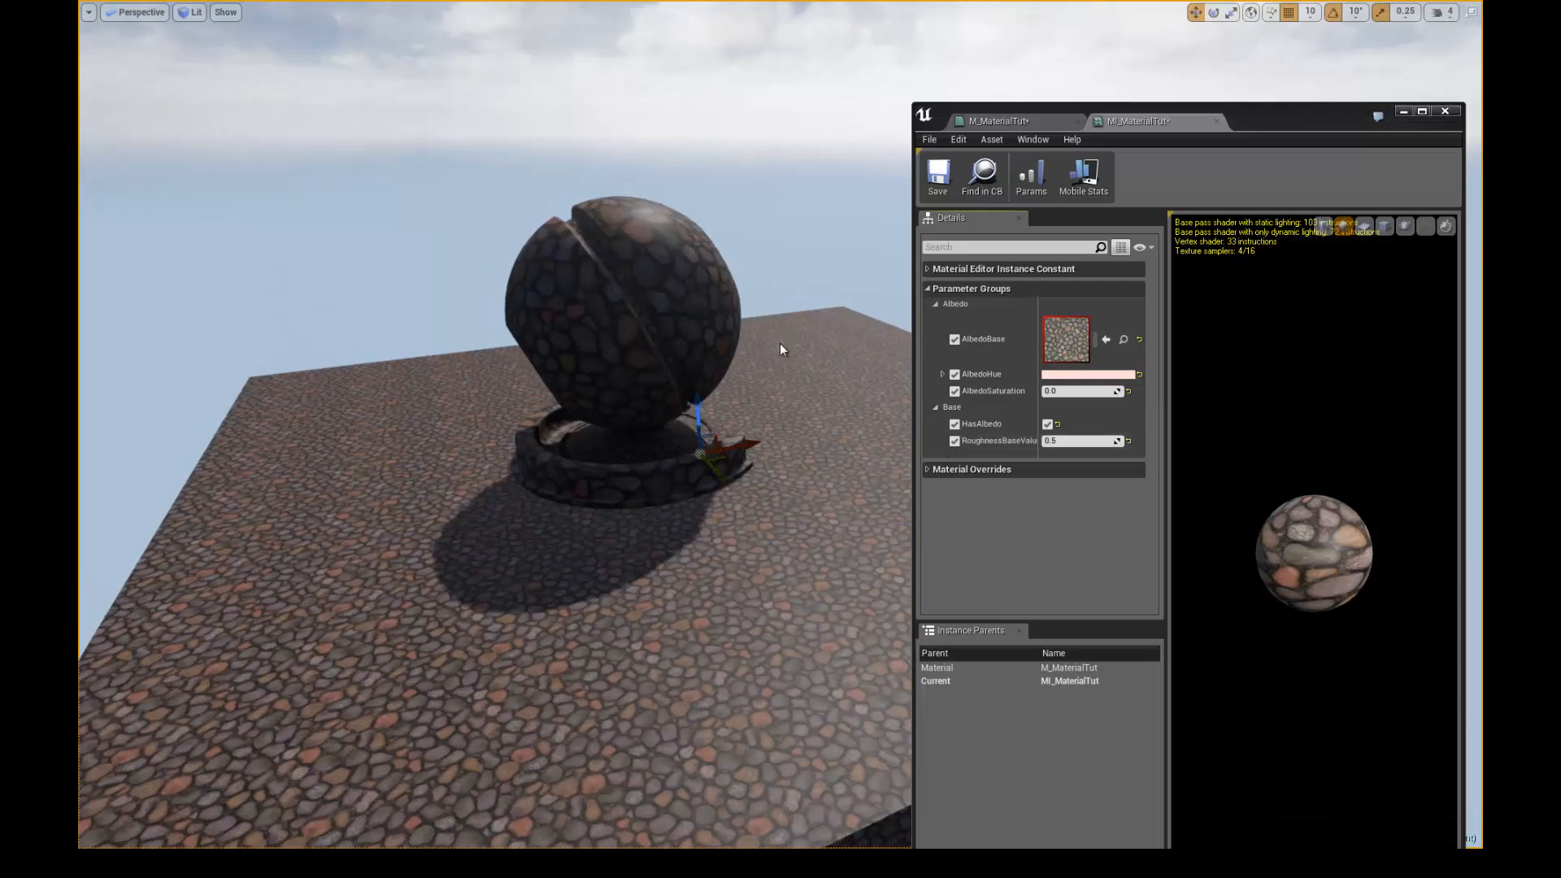
- Lower the instance's RoughnessBaseValue to about 0.03 and inspect the reflections on the floor and the material ball
right_click(781, 343)
drag(1063, 441, 1002, 439)
right_drag(660, 352, 622, 345)
alt+drag(623, 345, 598, 273)
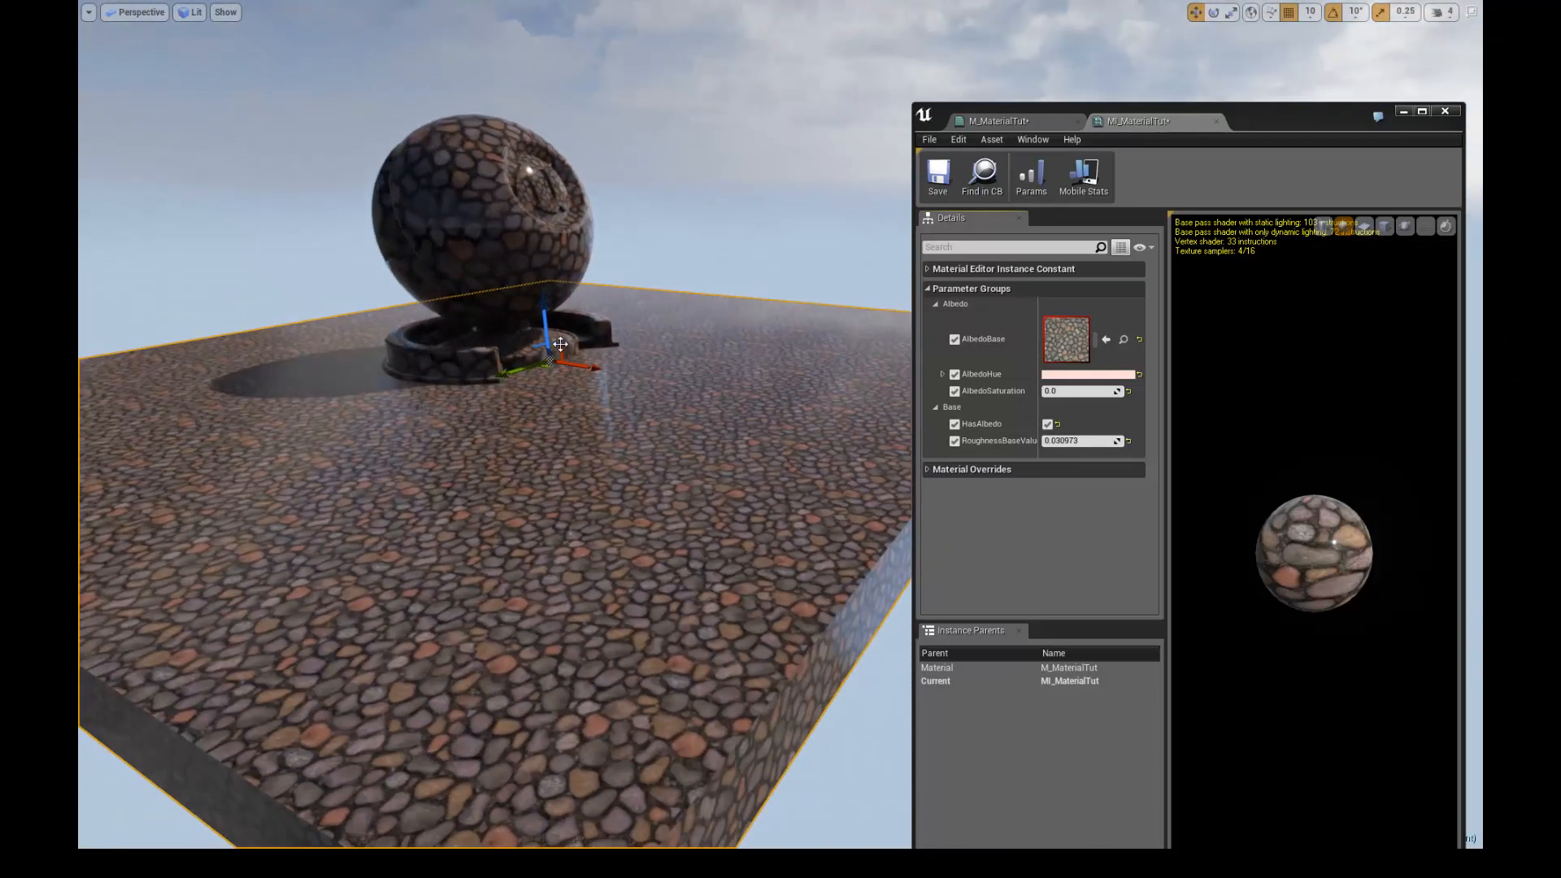
alt+drag(563, 349, 630, 368)
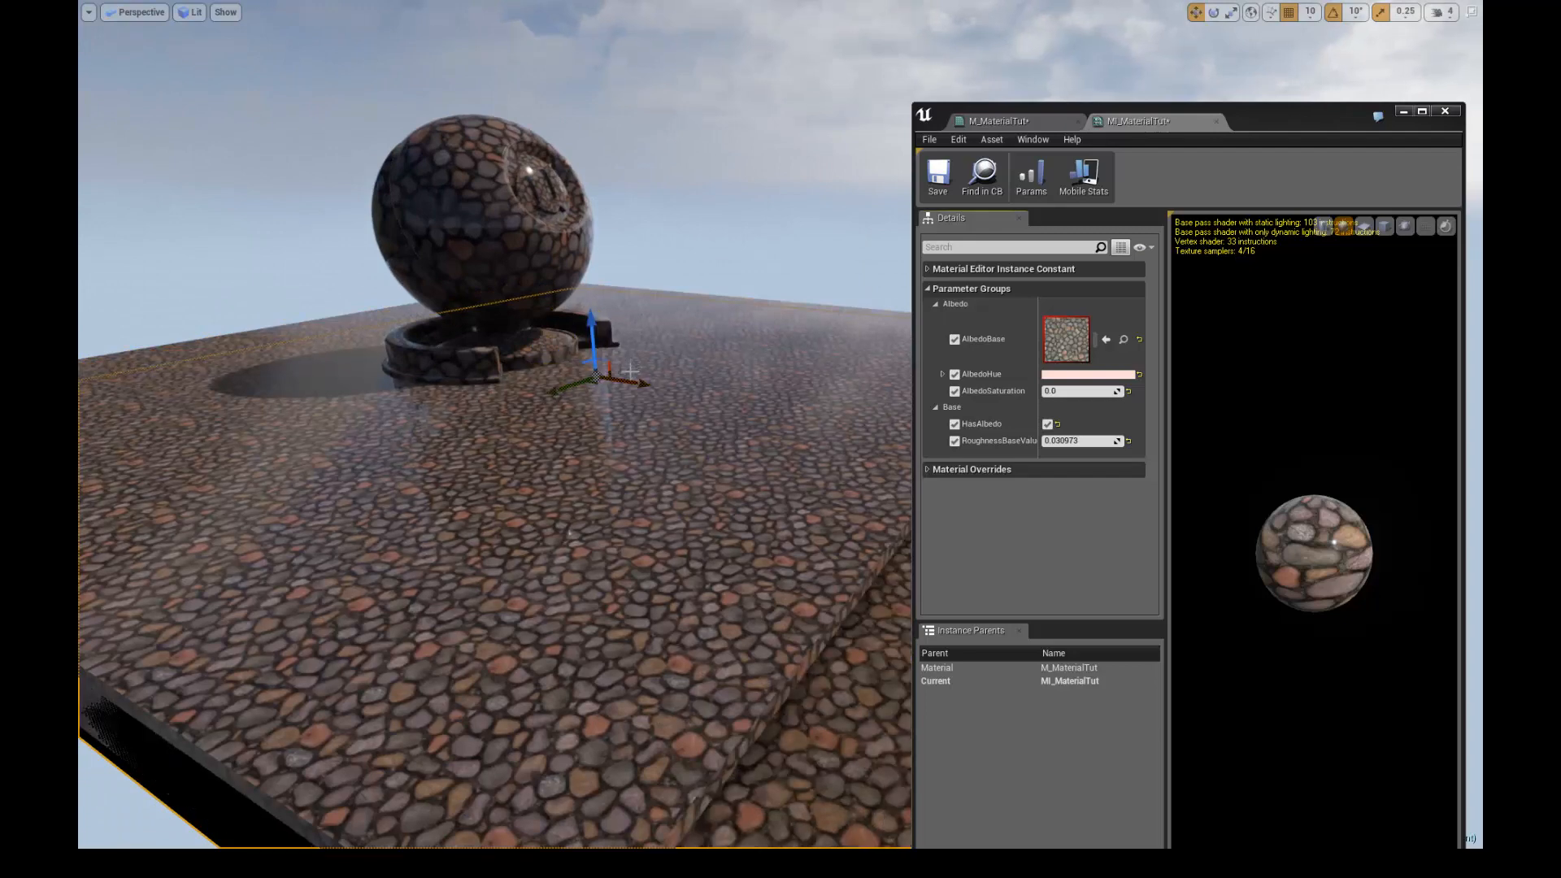
key(Delete)
scroll(699, 239, down, 2)
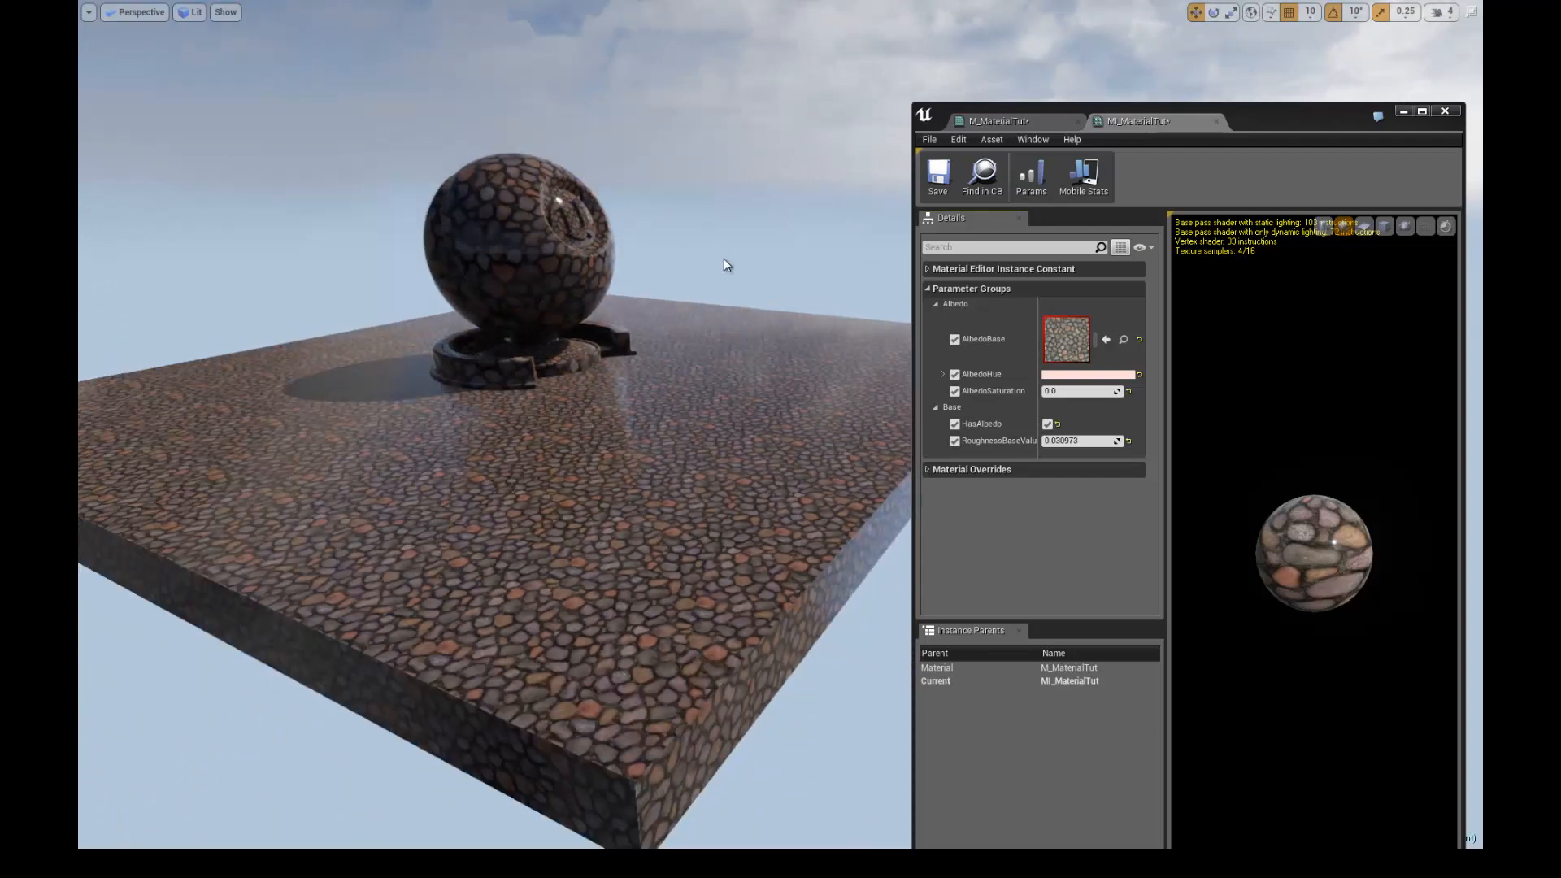
- Set the instance's RoughnessBaseValue to 0.5 and compare the shading on the material ball and floor
mouse_move(724, 260)
alt+mouse_down()
mouse_move(741, 277)
mouse_move(712, 246)
mouse_move(729, 225)
mouse_move(742, 238)
alt+mouse_up()
click(1093, 442)
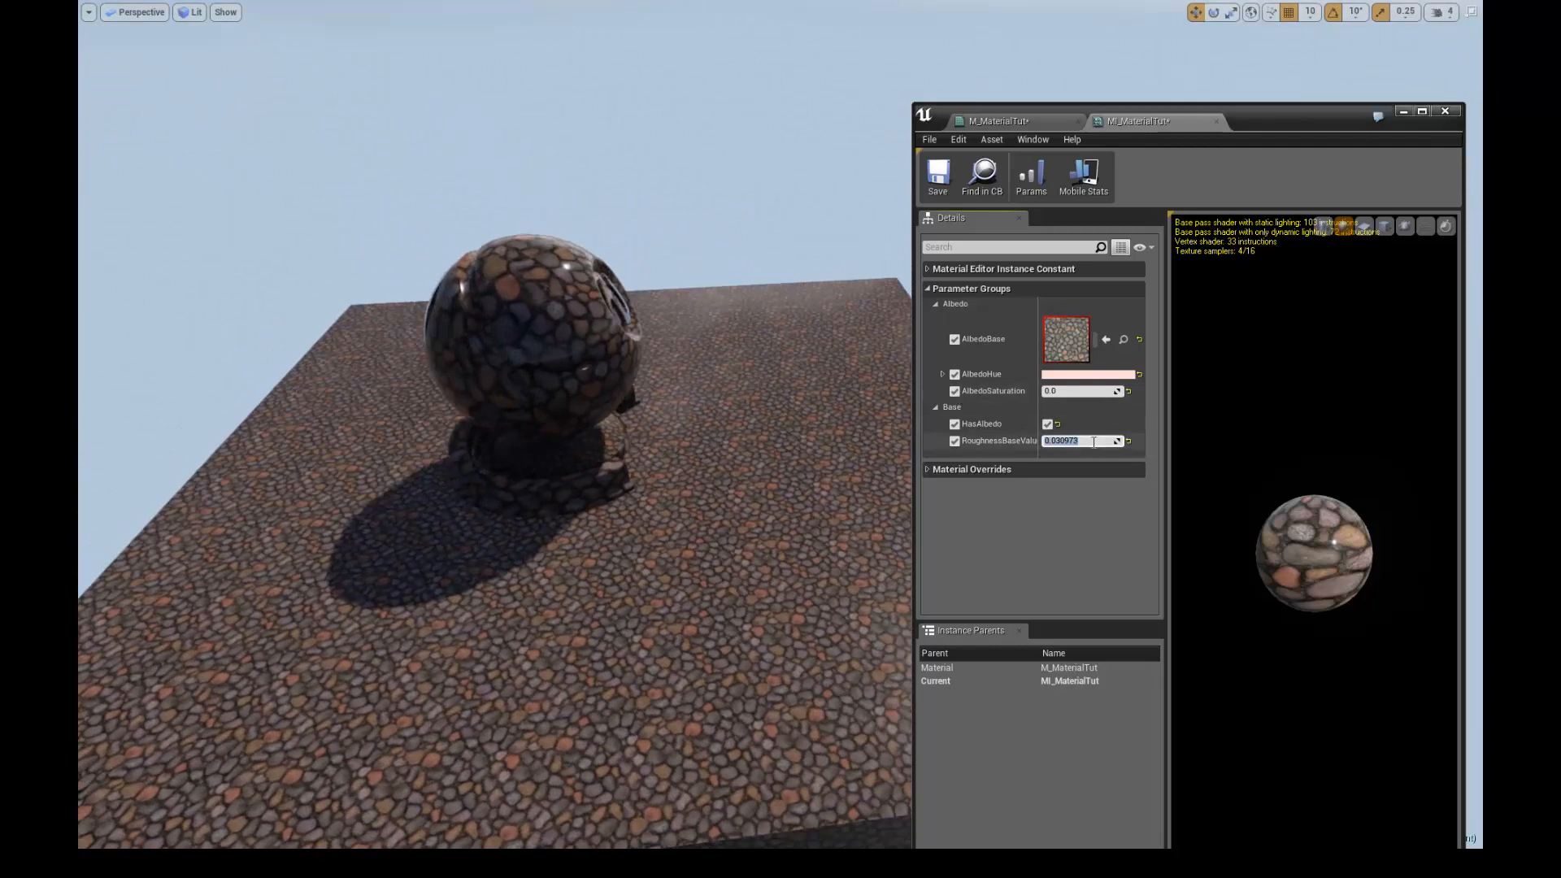
key(Return)
click(626, 177)
scroll(634, 173, down, 2)
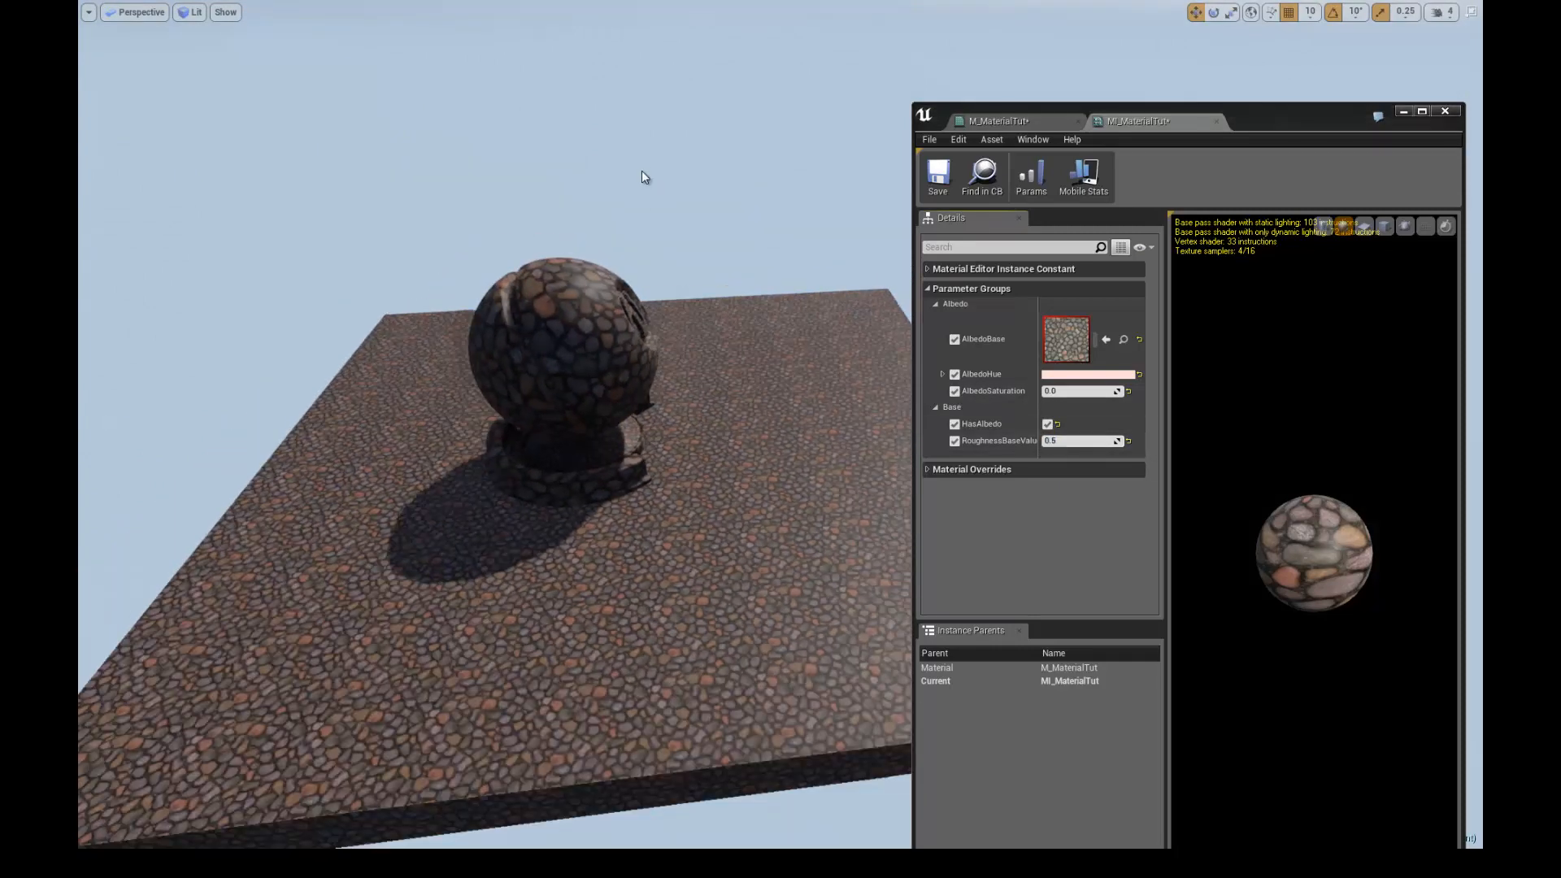
alt+drag(641, 169, 668, 151)
- Return to the M_MaterialTut graph in a maximized window and move the RoughnessBaseValue node below the Albedo comment box
drag(1246, 124, 946, 85)
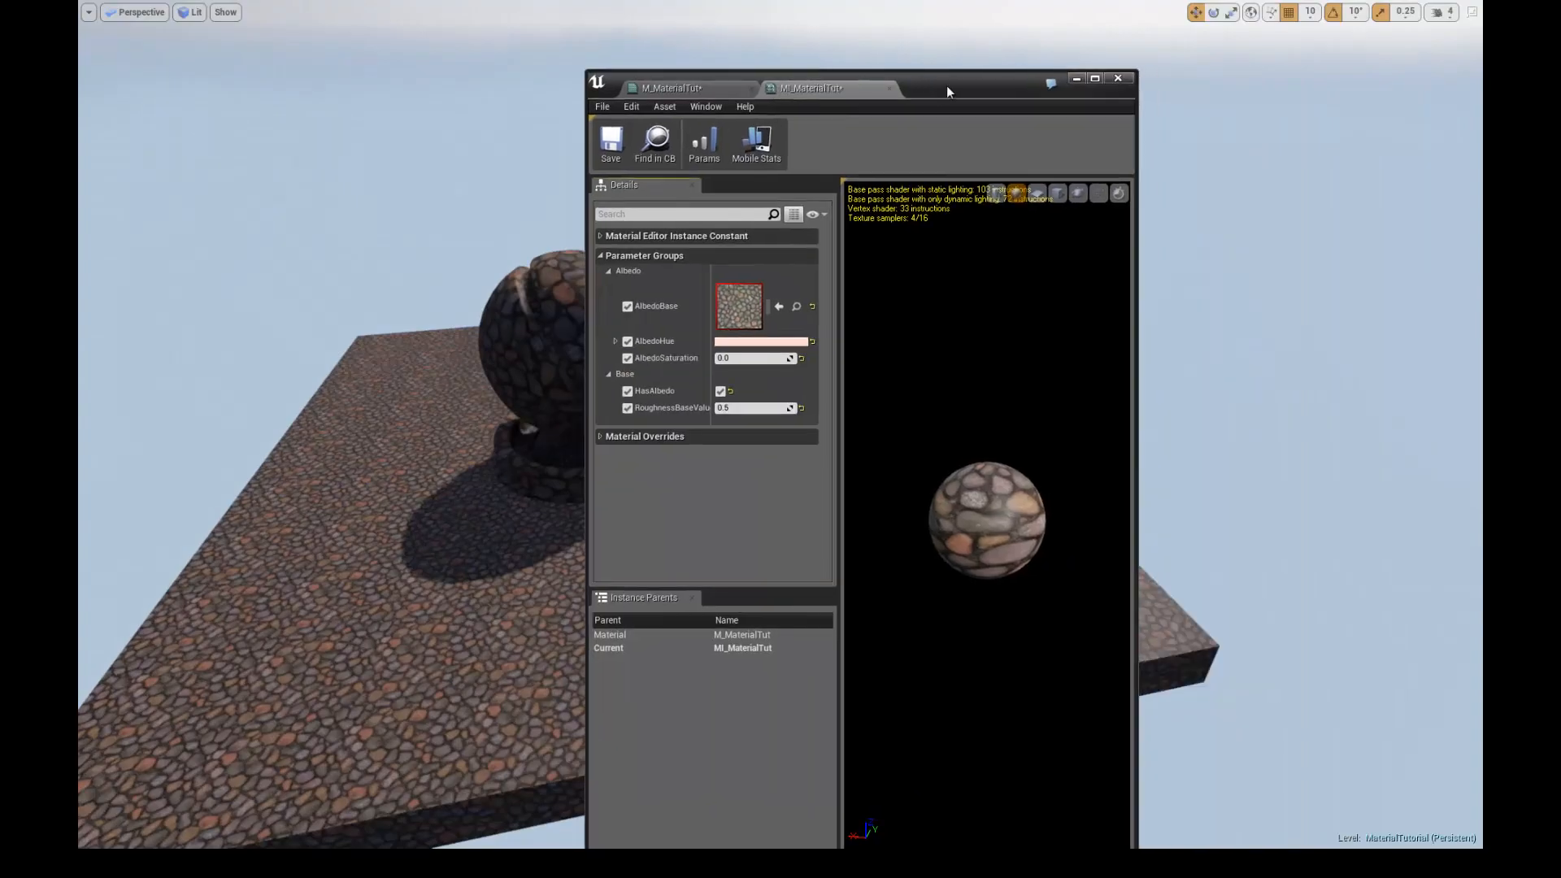
double_click(947, 86)
click(174, 9)
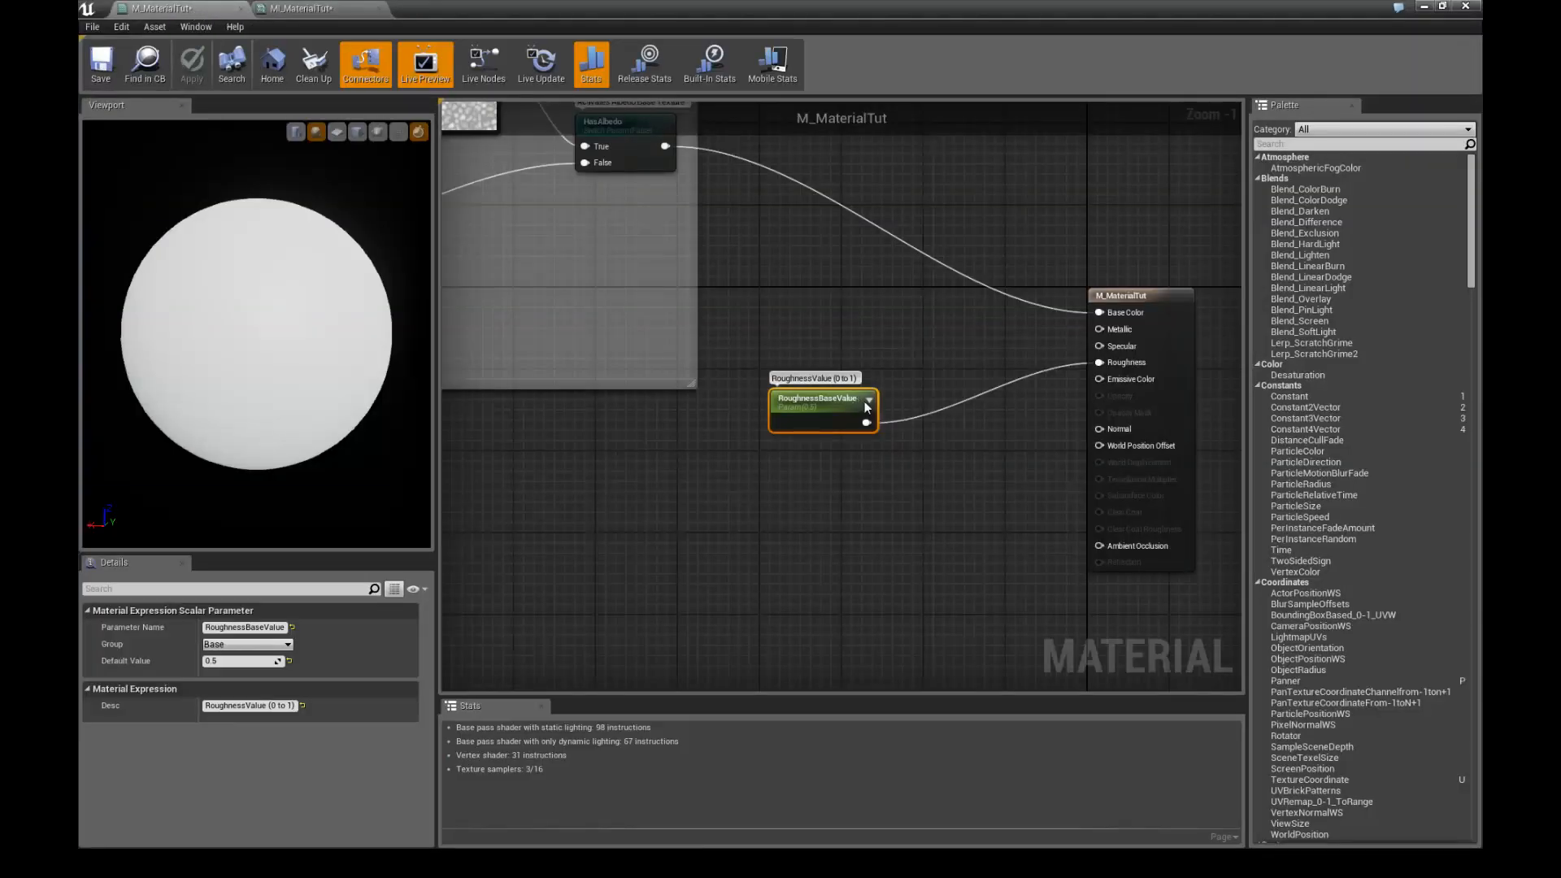
drag(813, 399, 685, 471)
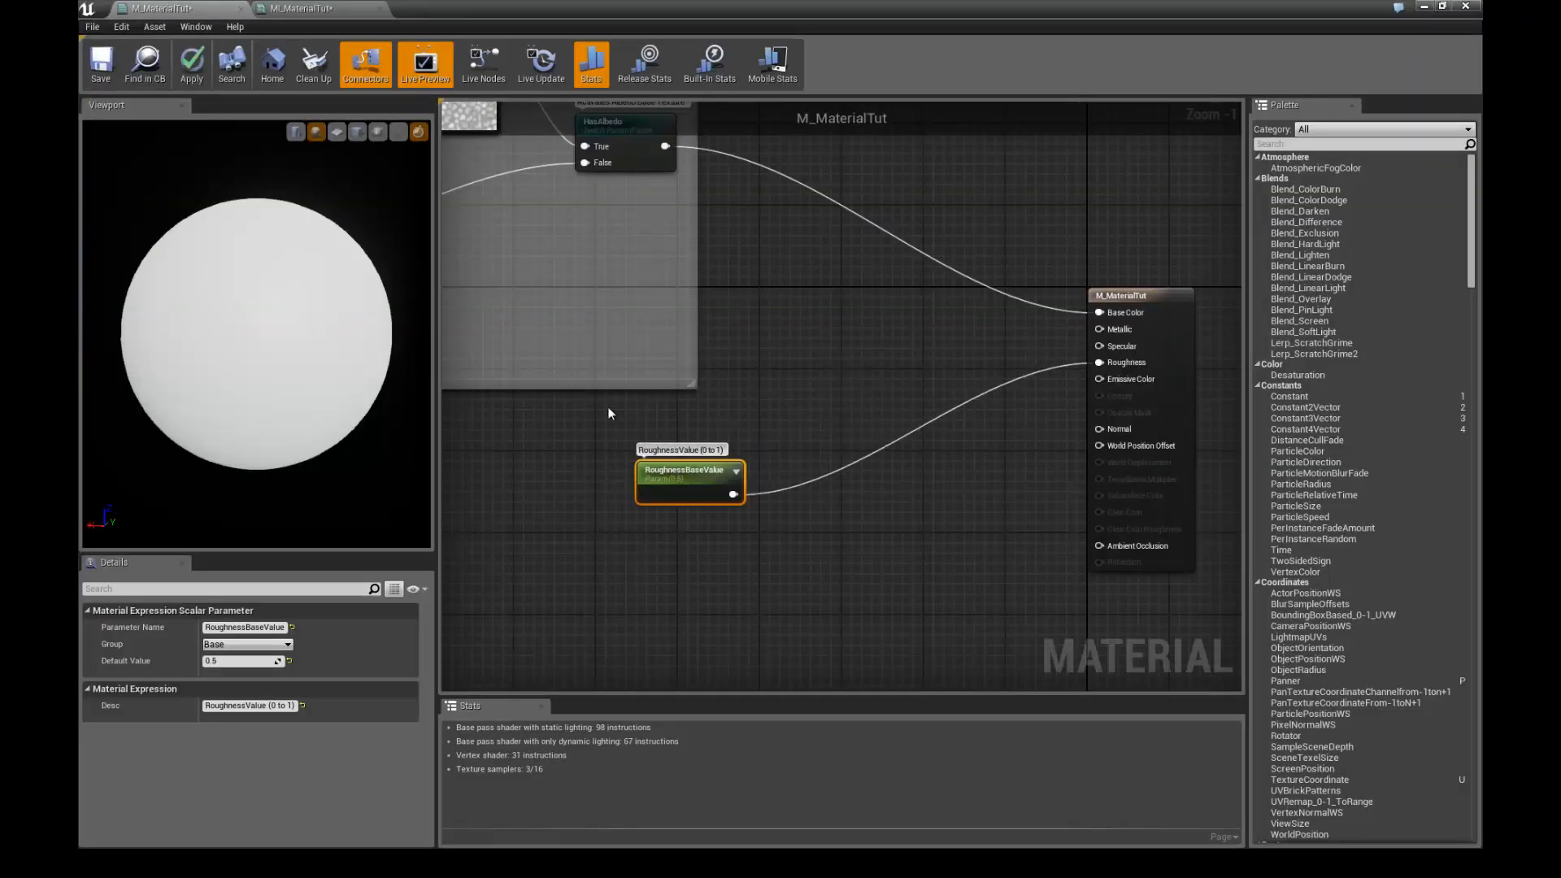
- Duplicate the HasAlbedo switch parameter and place the copy between the RoughnessBaseValue node and the material node
right_drag(572, 426, 818, 590)
scroll(699, 447, down, 1)
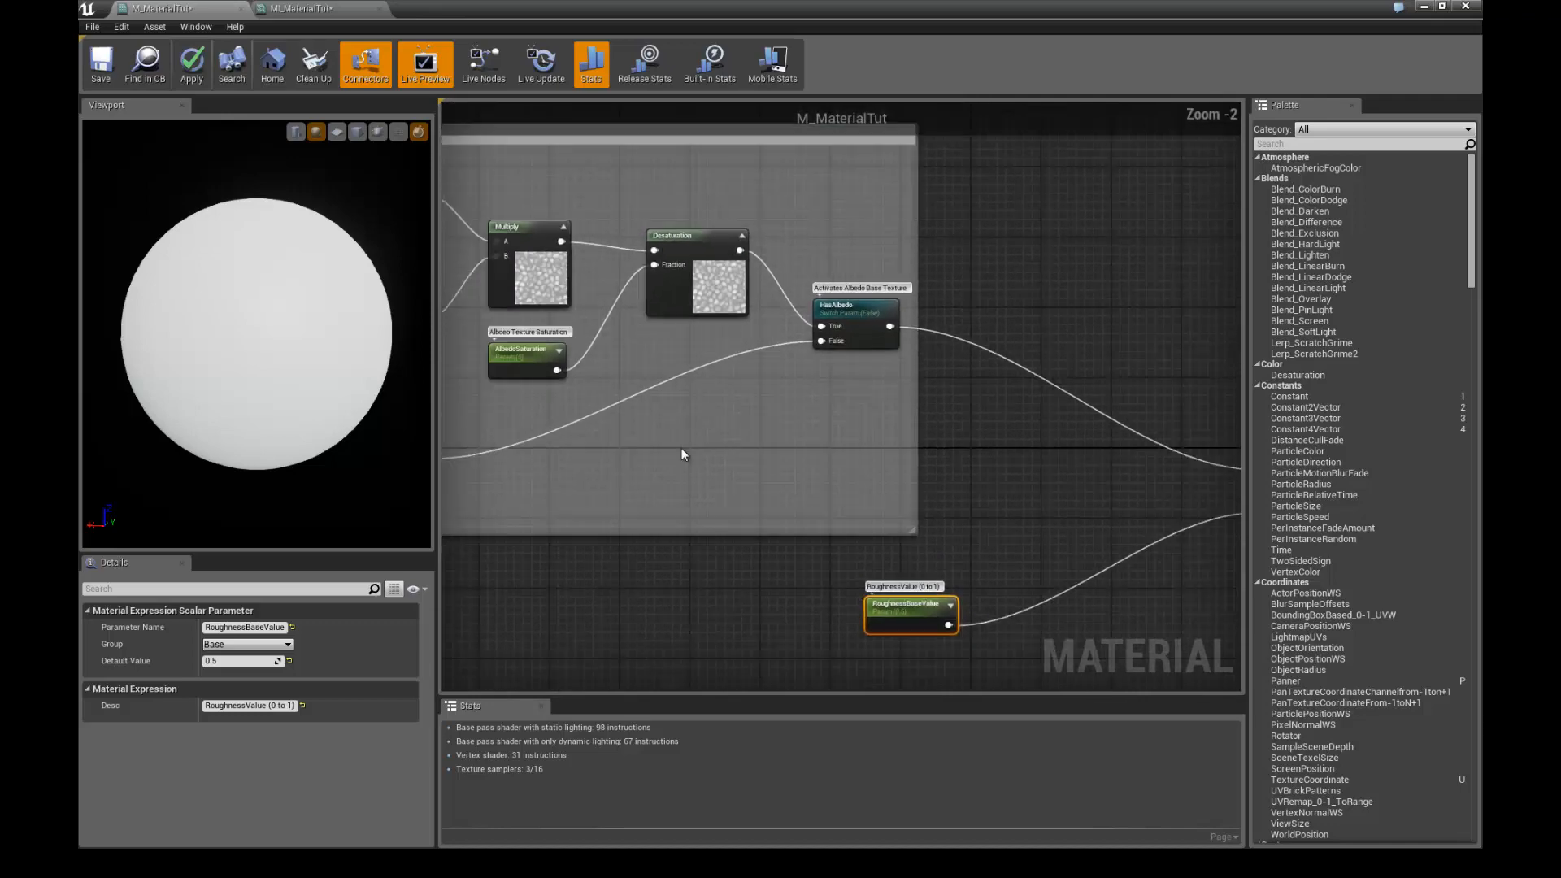
right_drag(589, 563, 622, 464)
click(1042, 235)
key(ctrl+c)
key(ctrl+v)
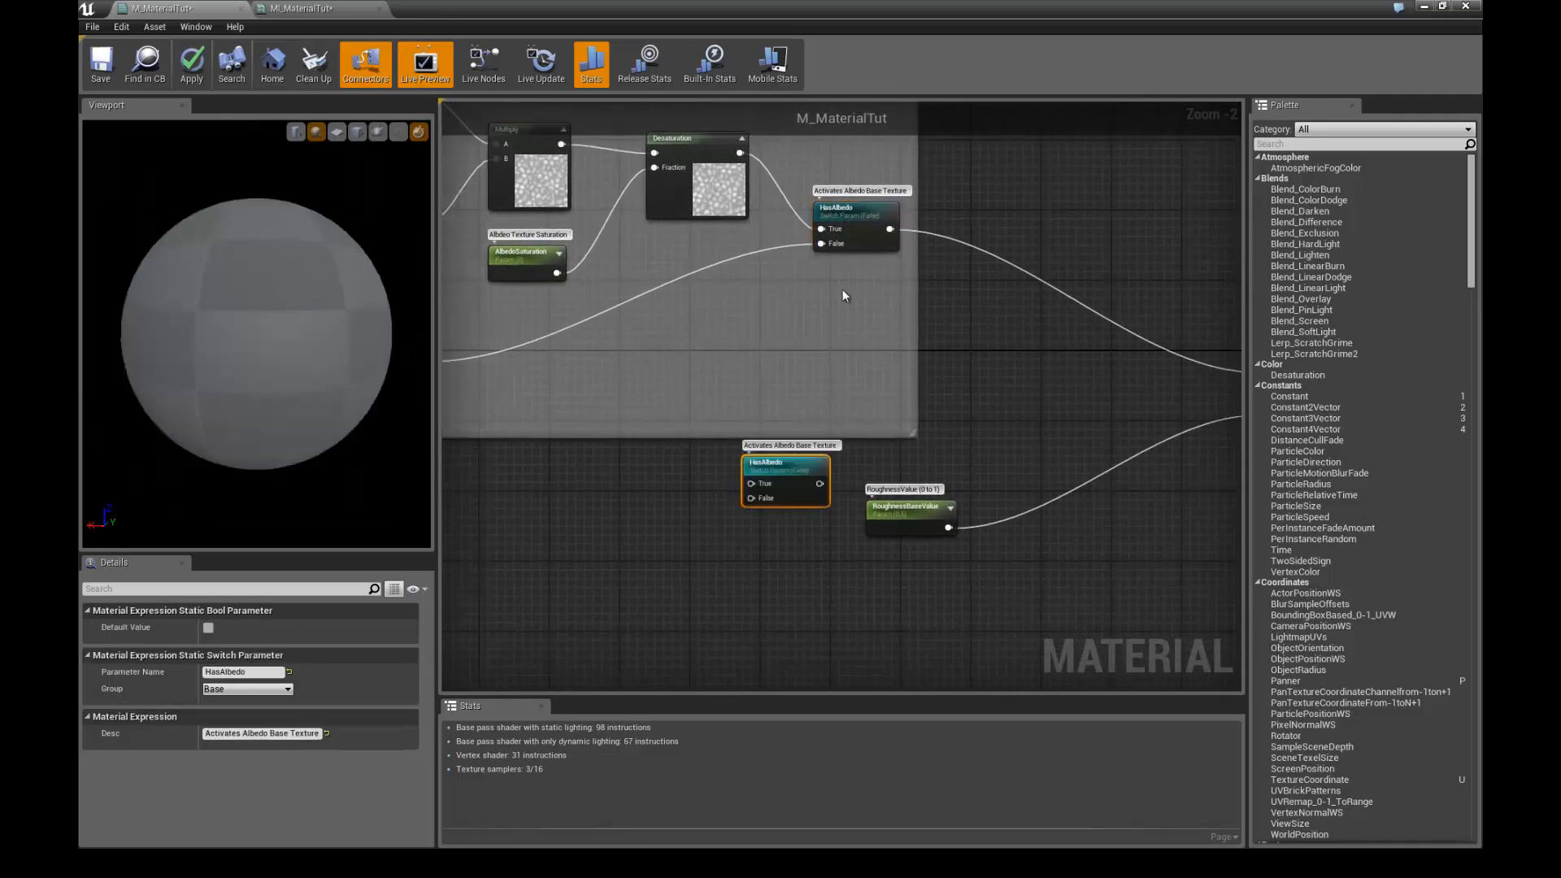
drag(787, 461, 1094, 514)
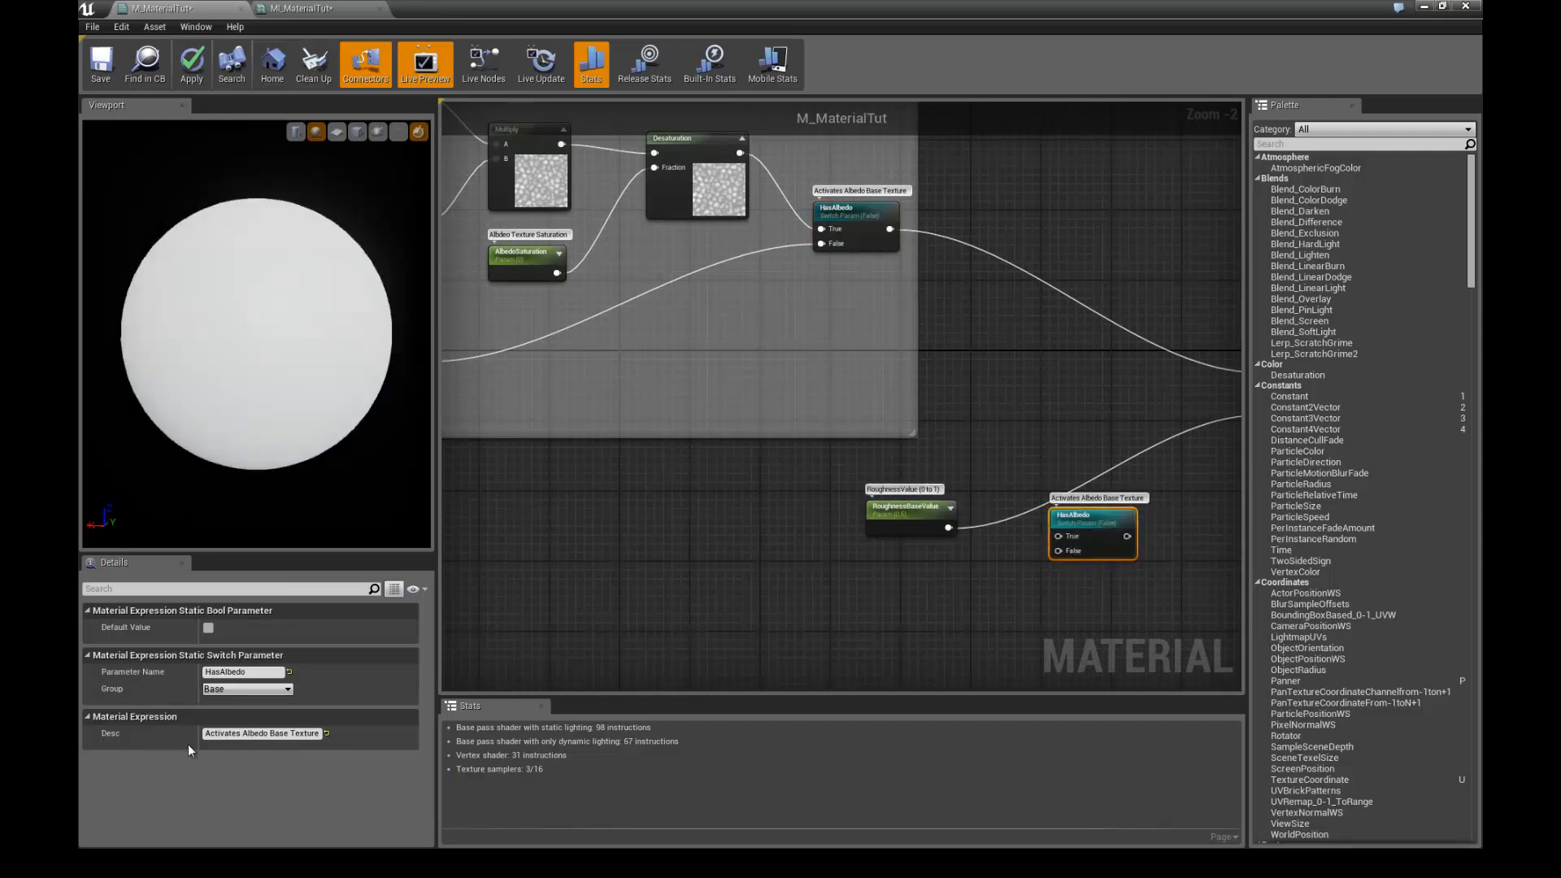
- Change the copied switch's description to "Activates Roughness Base Texture"
drag(241, 734, 270, 736)
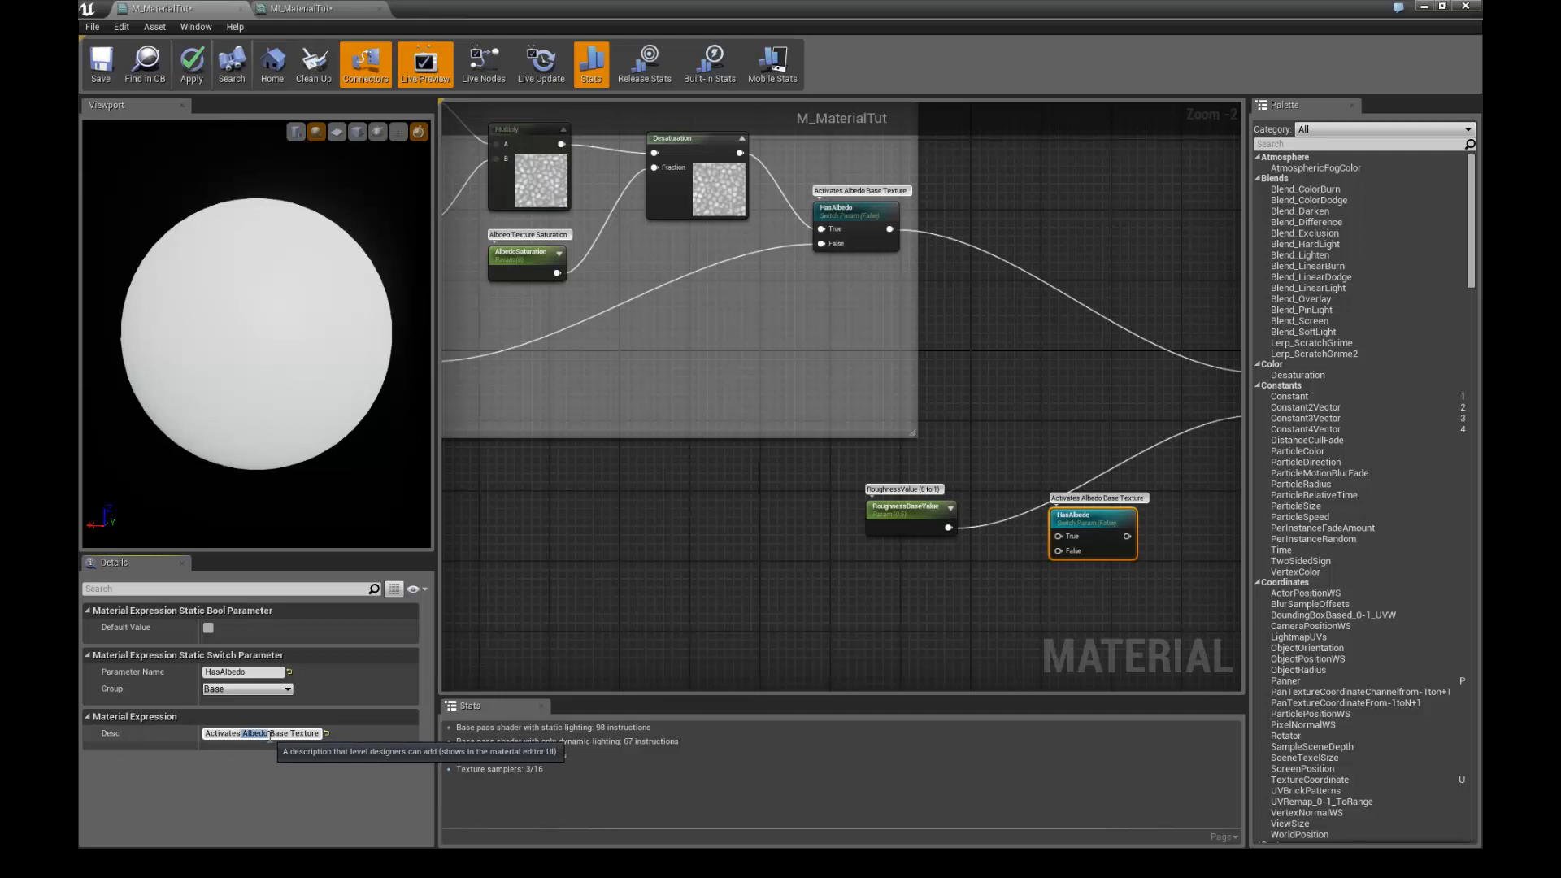
text(Roughness)
key(Return)
click(242, 734)
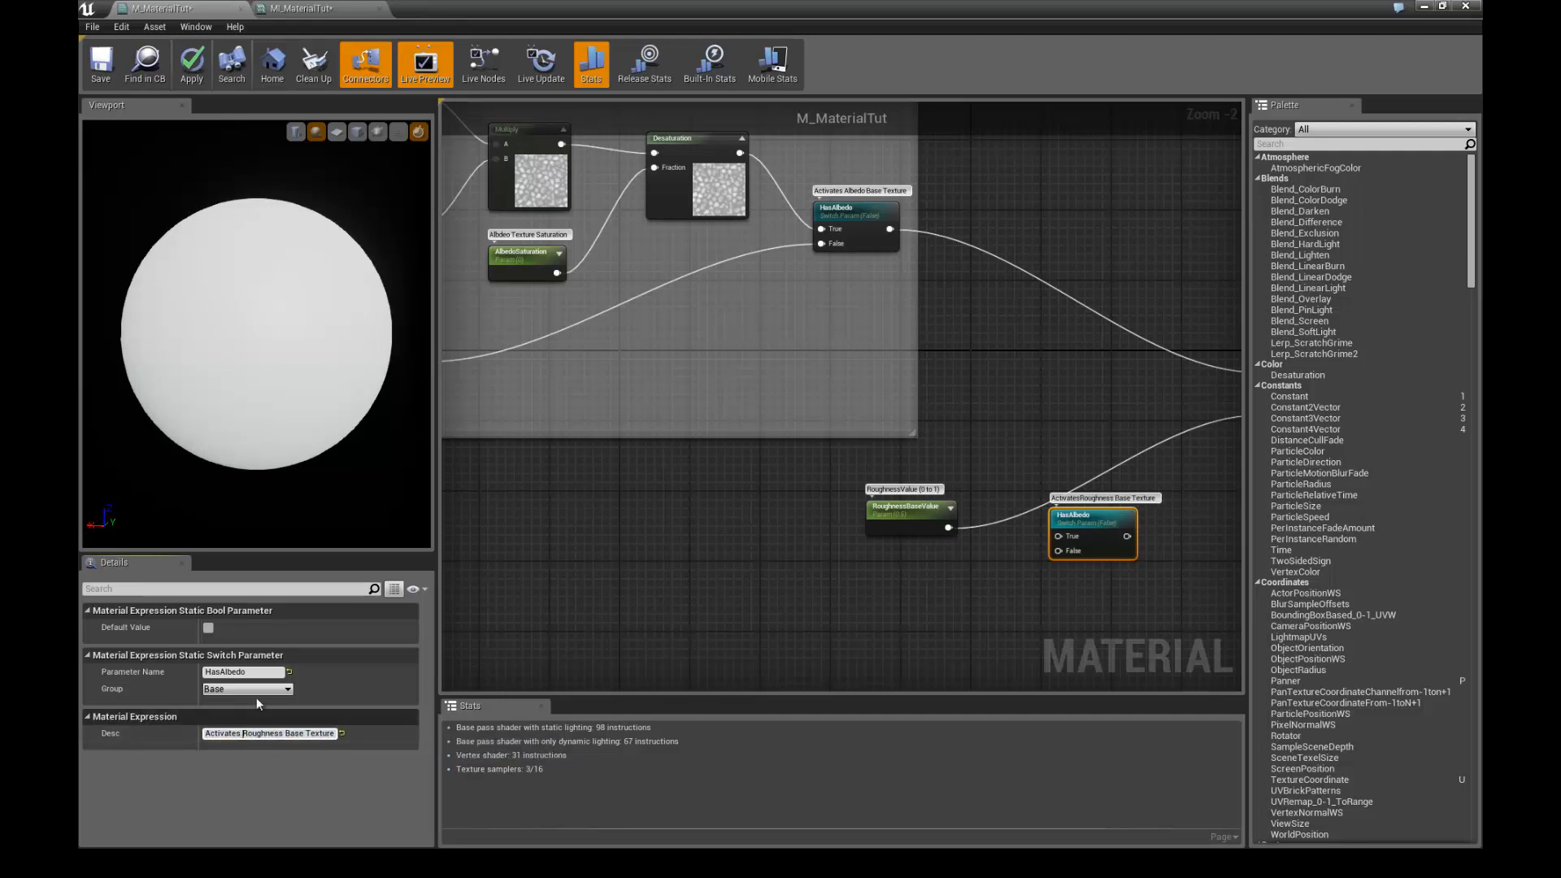
- Assign the copied switch parameter to a new parameter group named Roughness
drag(238, 690, 175, 689)
text(R)
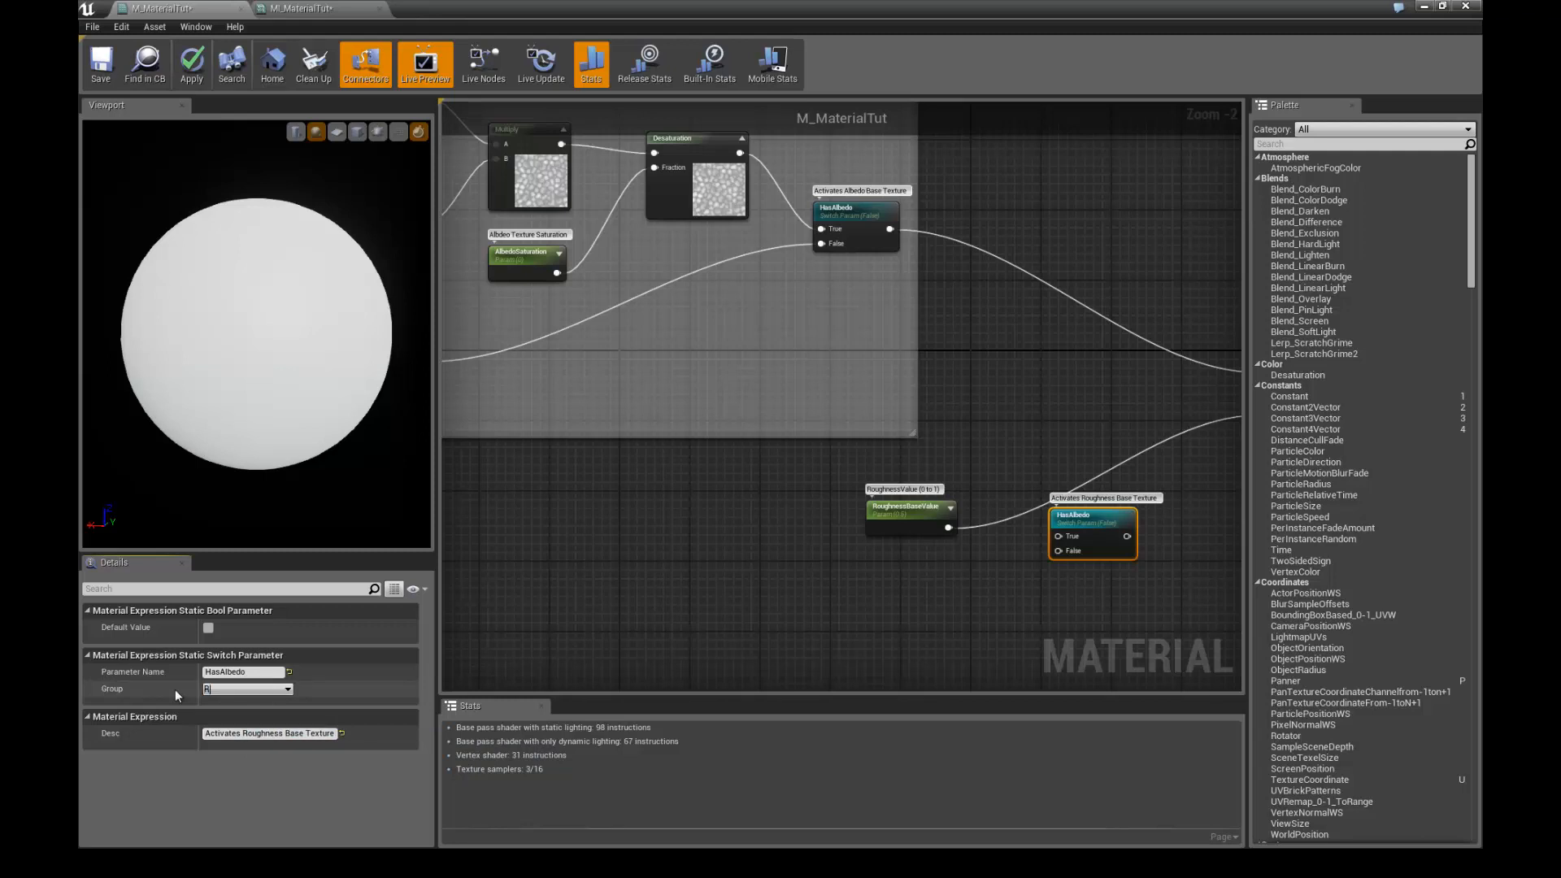
text(oughnes)
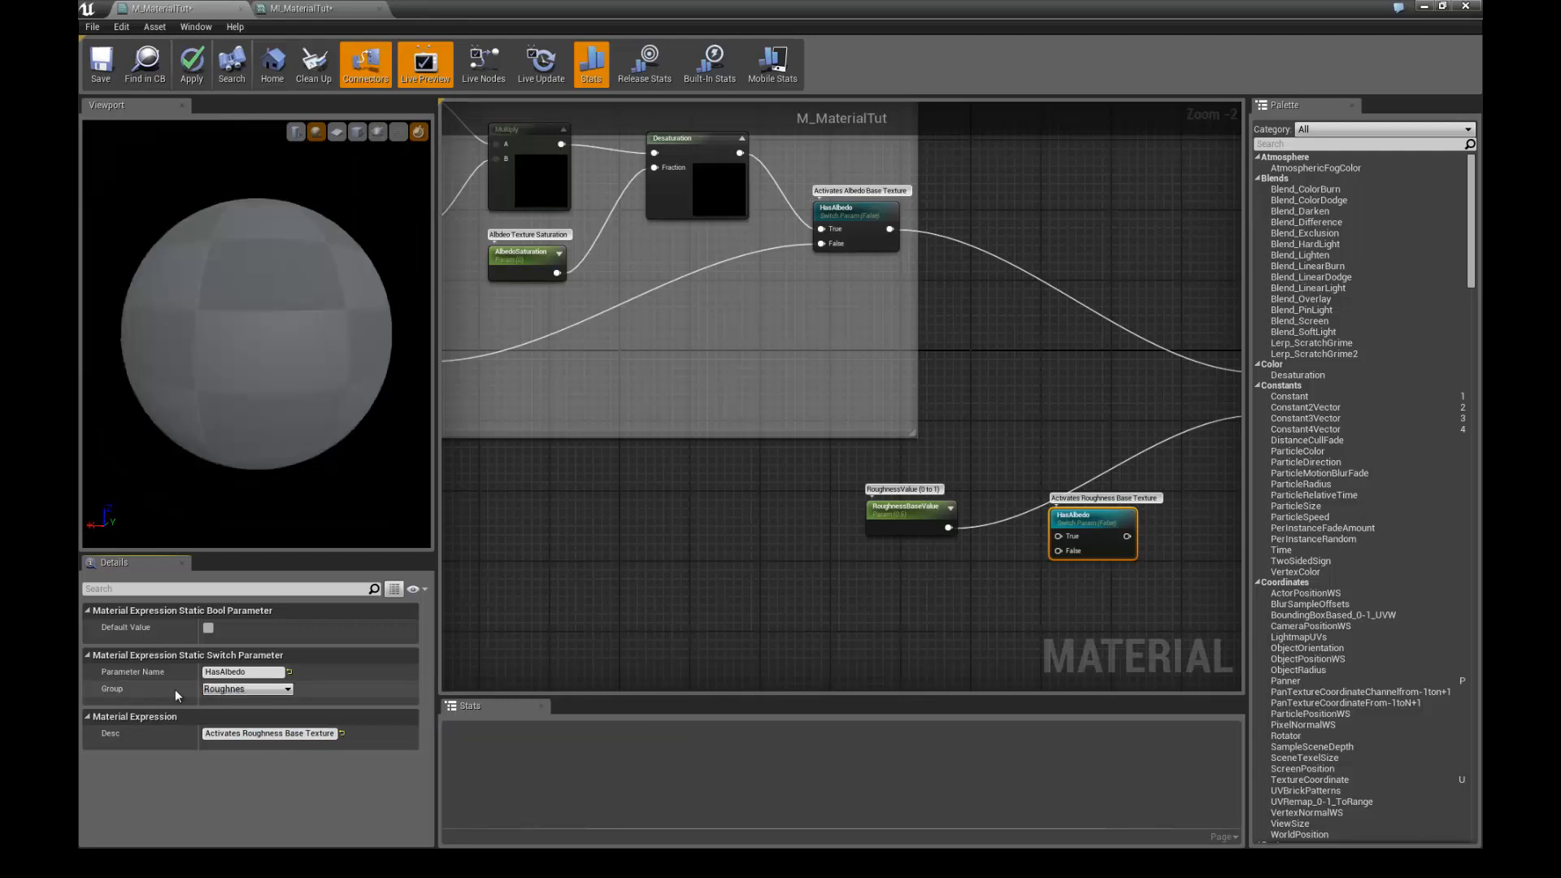
text(s)
key(Return)
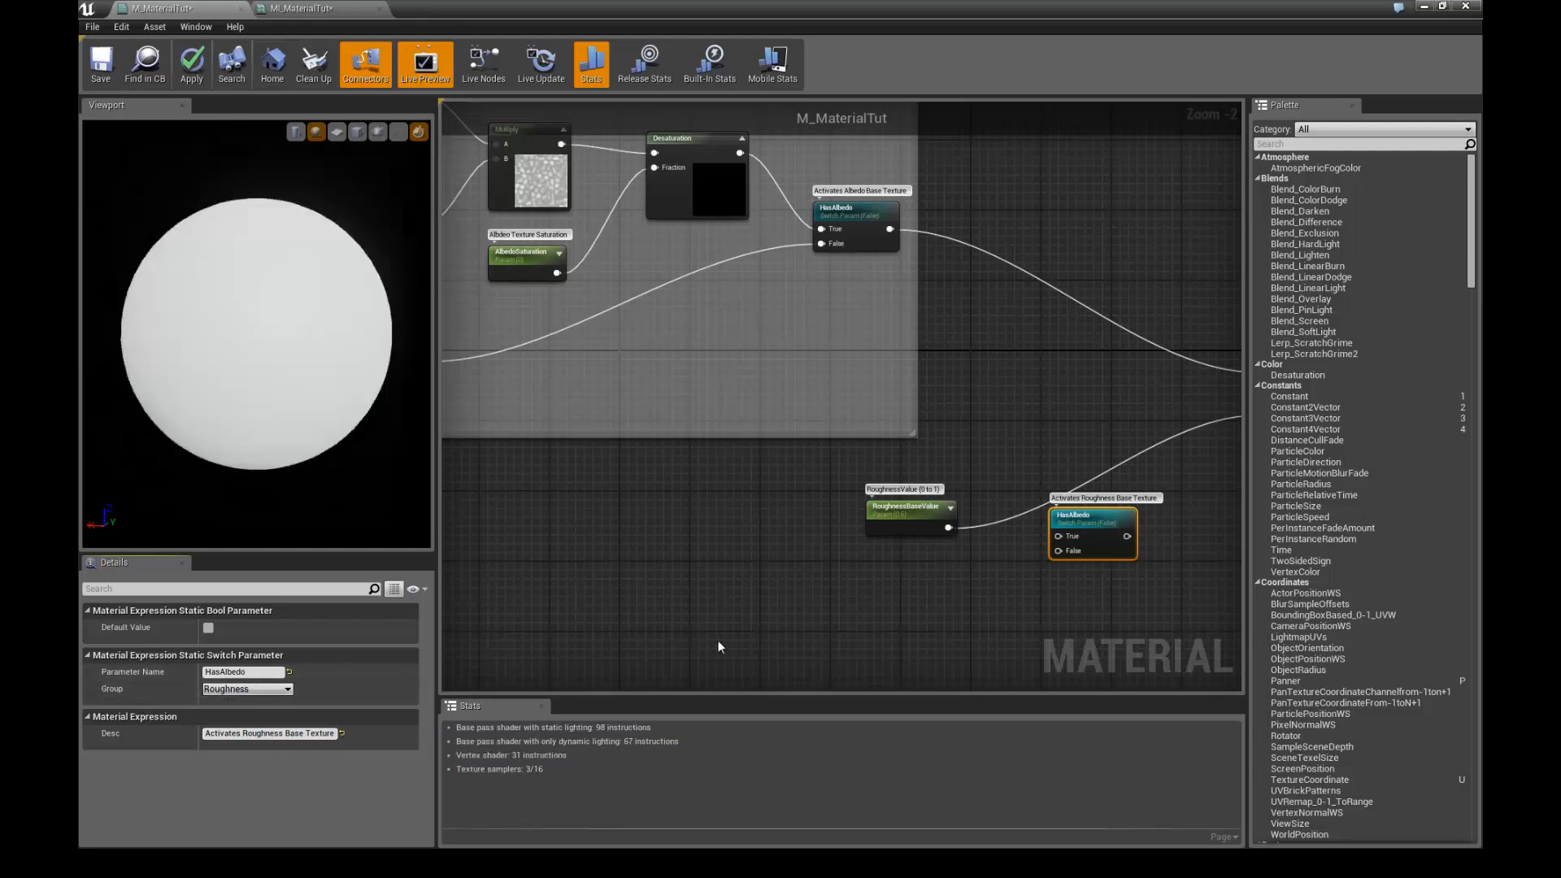
- Rearrange the roughness nodes so that RoughnessBaseValue sits below and before the copied switch
right_drag(881, 582, 835, 549)
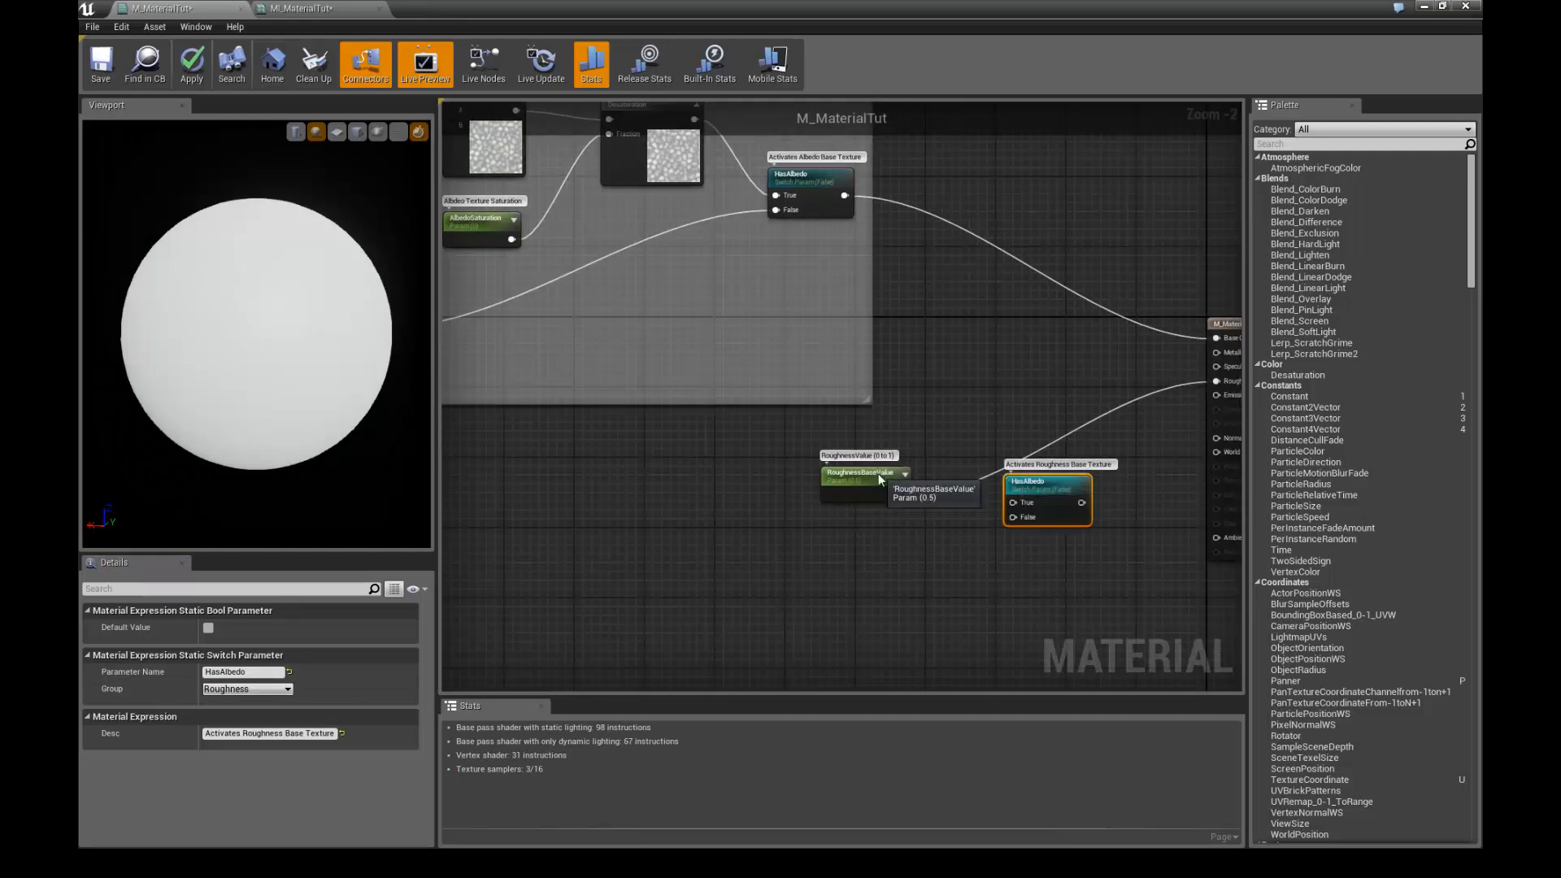
drag(878, 480, 835, 541)
drag(1005, 486, 926, 468)
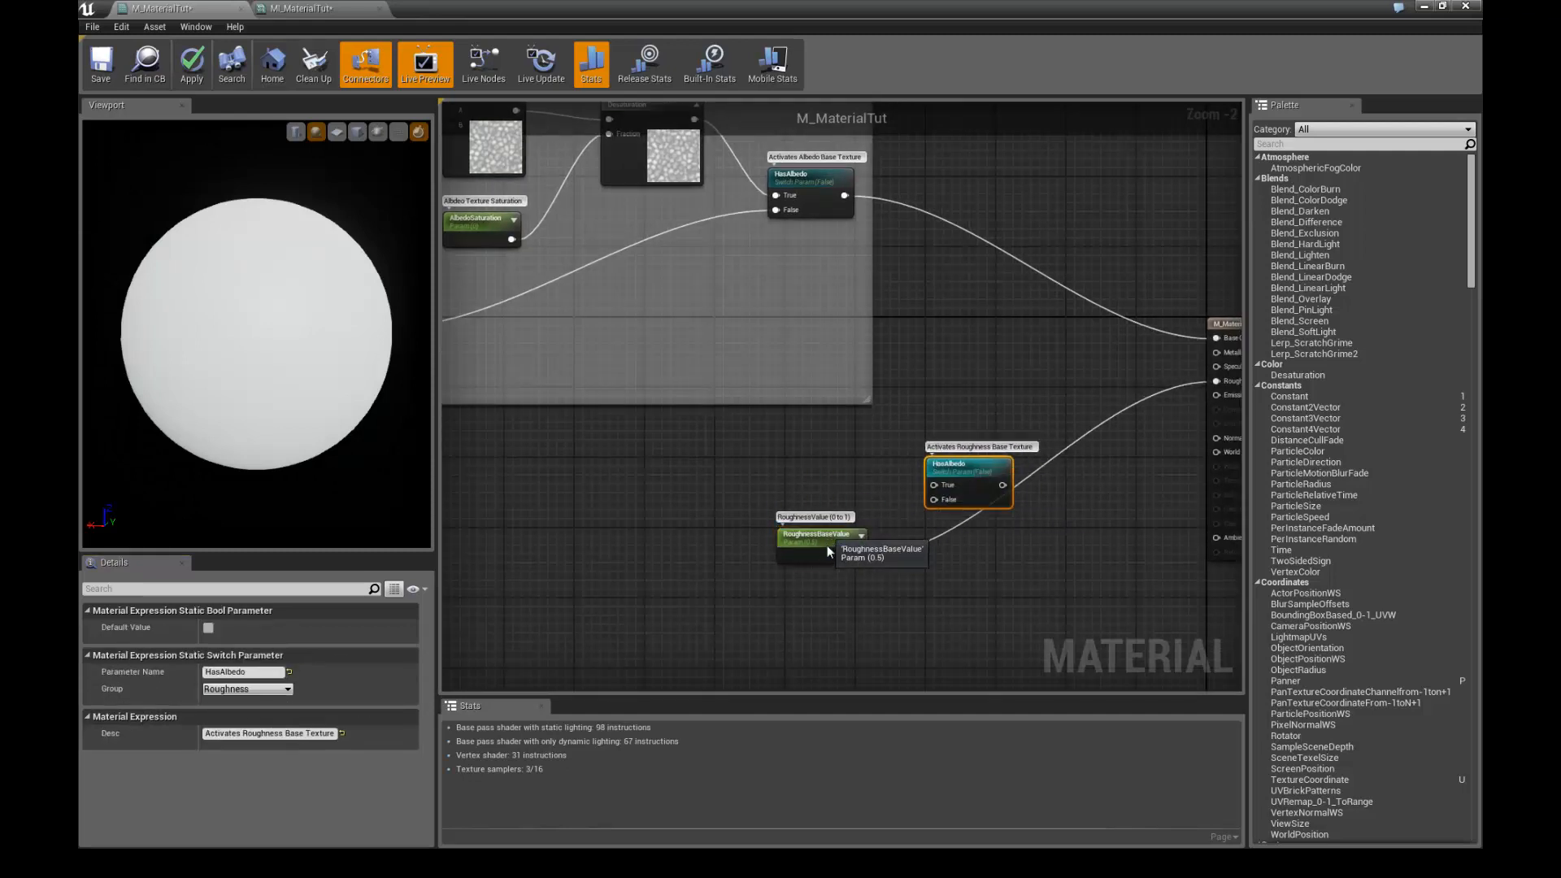
drag(800, 524, 799, 551)
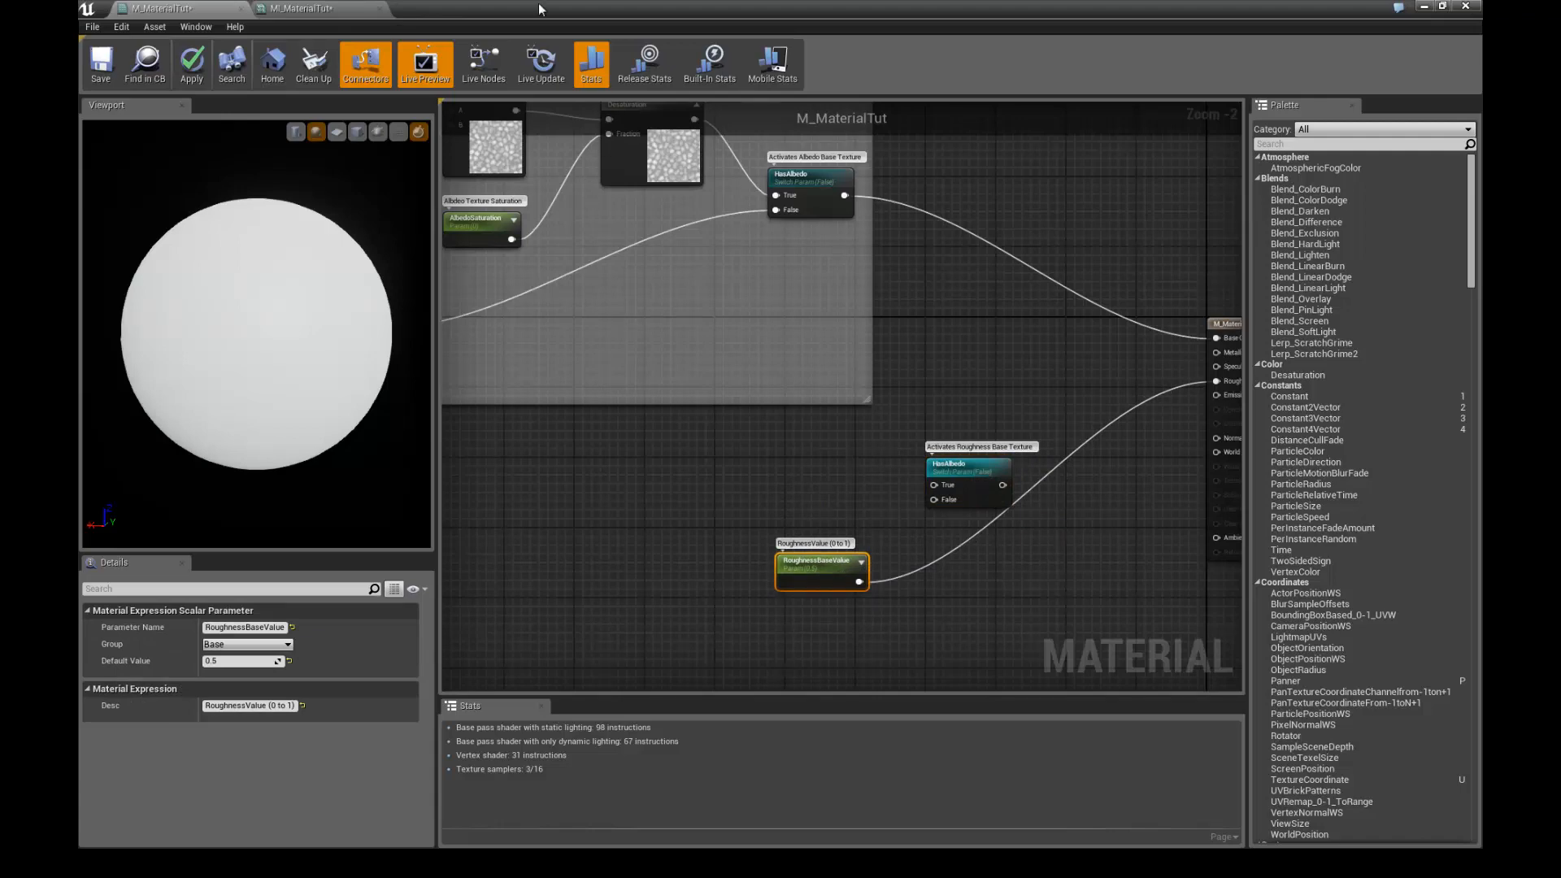
right_drag(605, 268, 882, 403)
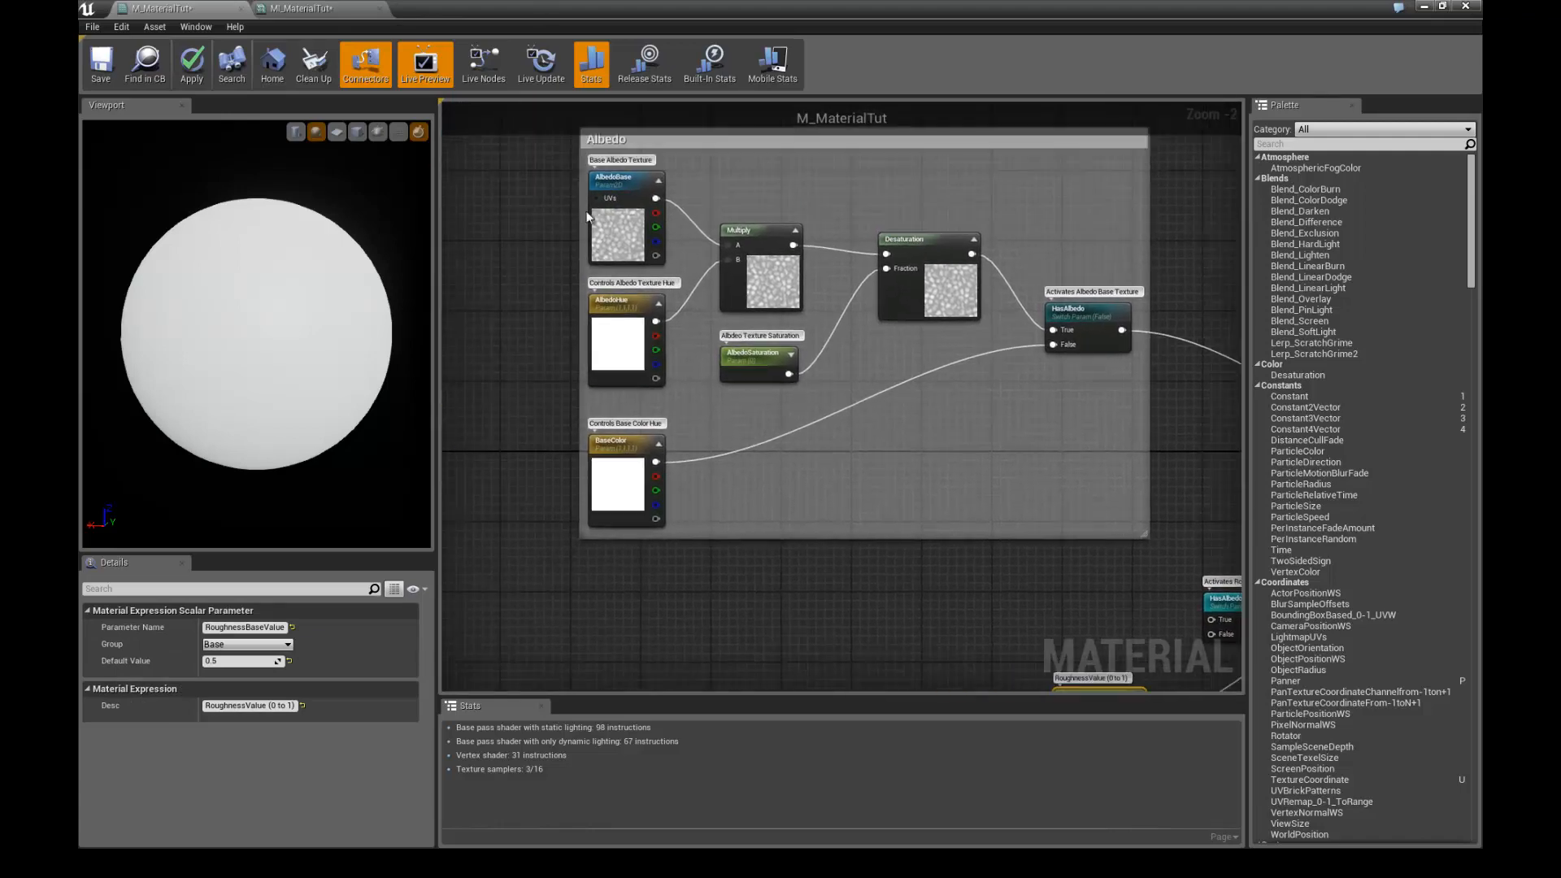
- Duplicate the AlbedoBase texture parameter and place the copy outside the Albedo comment, above the RoughnessBaseValue node
click(617, 191)
key(ctrl+v)
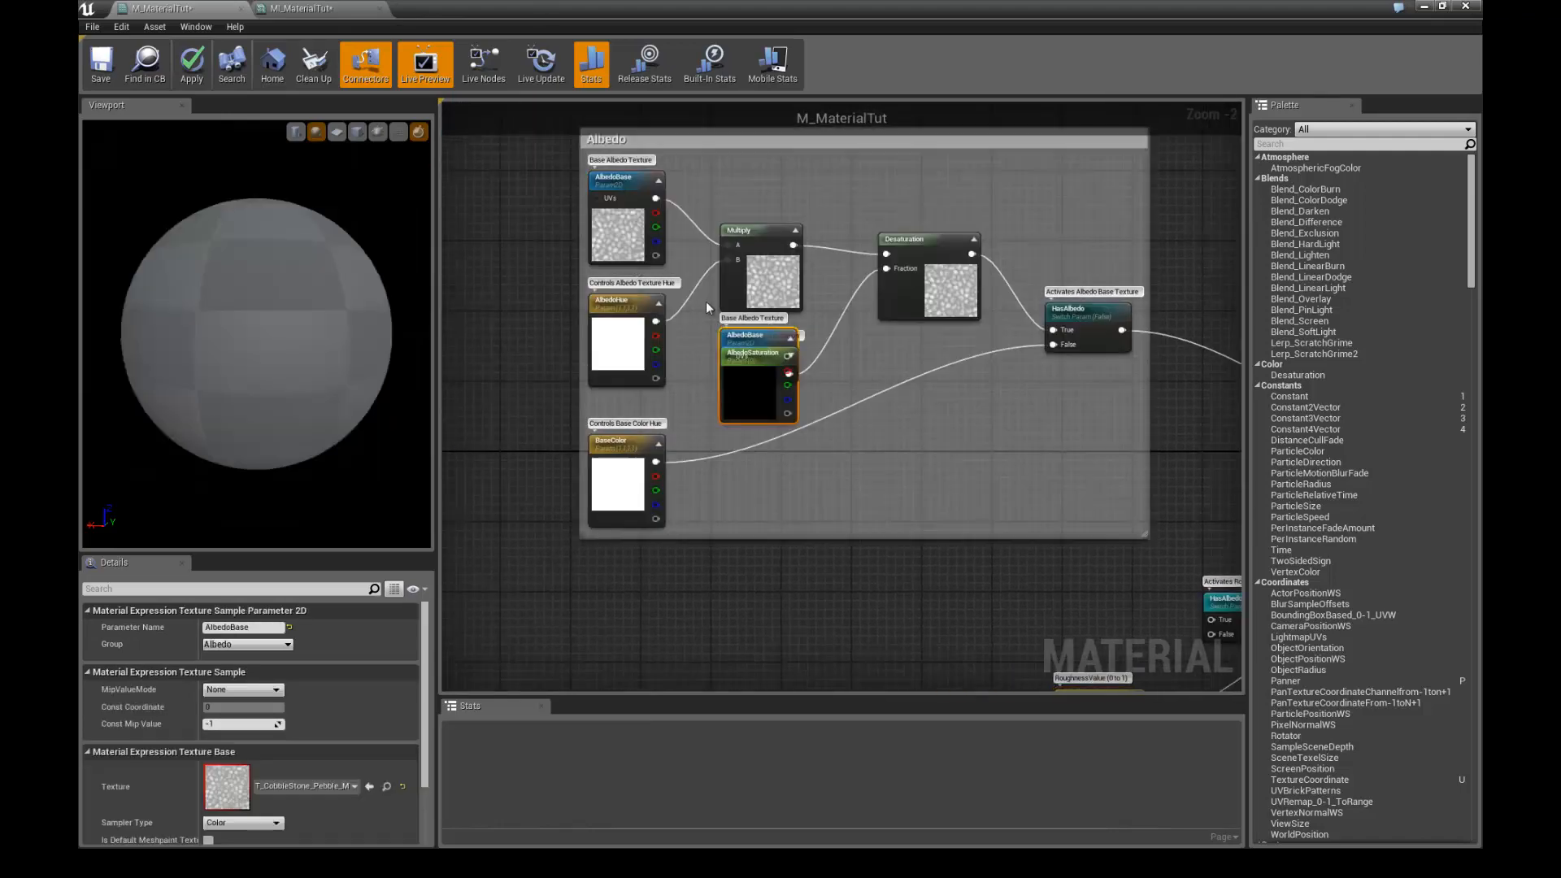
drag(758, 352, 845, 557)
right_drag(846, 557, 560, 343)
drag(559, 343, 677, 374)
drag(782, 491, 772, 525)
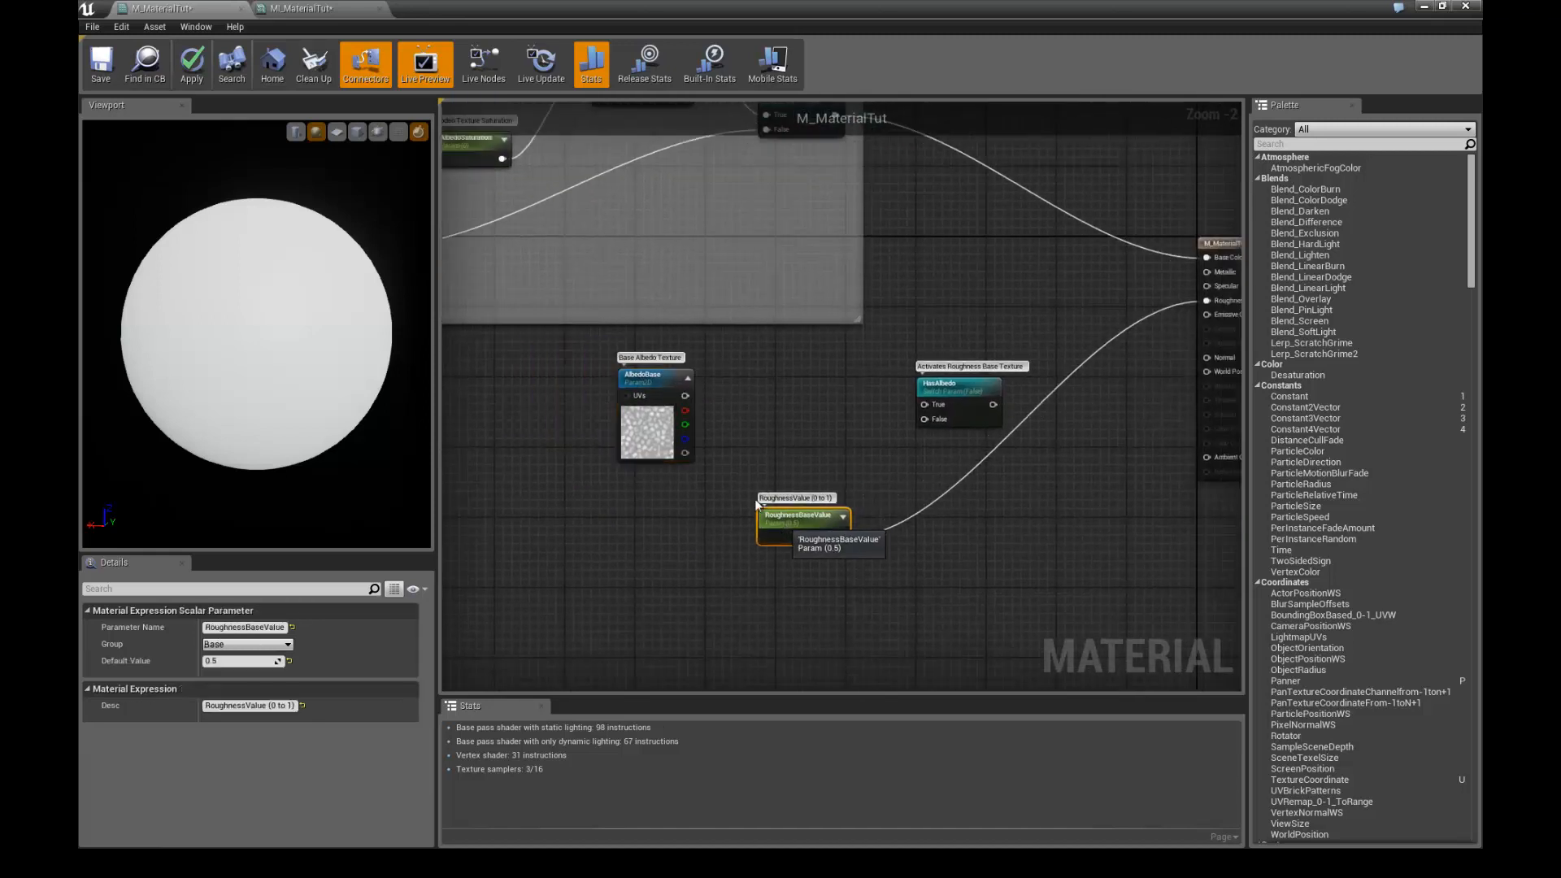
- Rename the copied texture parameter to RoughnessBase and assign it to the Roughness group
click(659, 403)
double_click(231, 626)
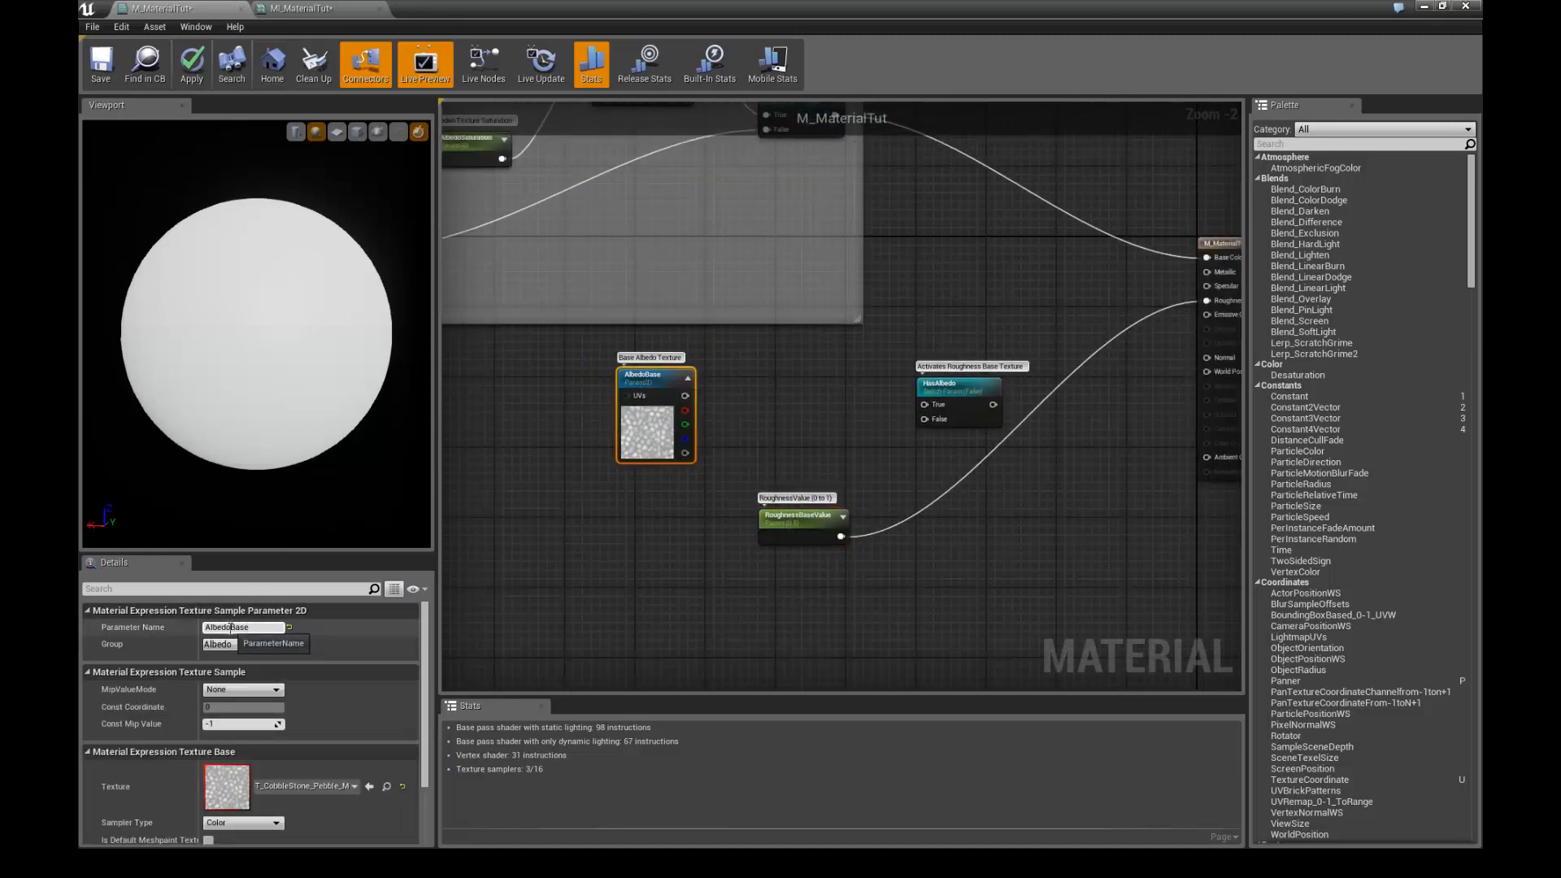
text(Roughness)
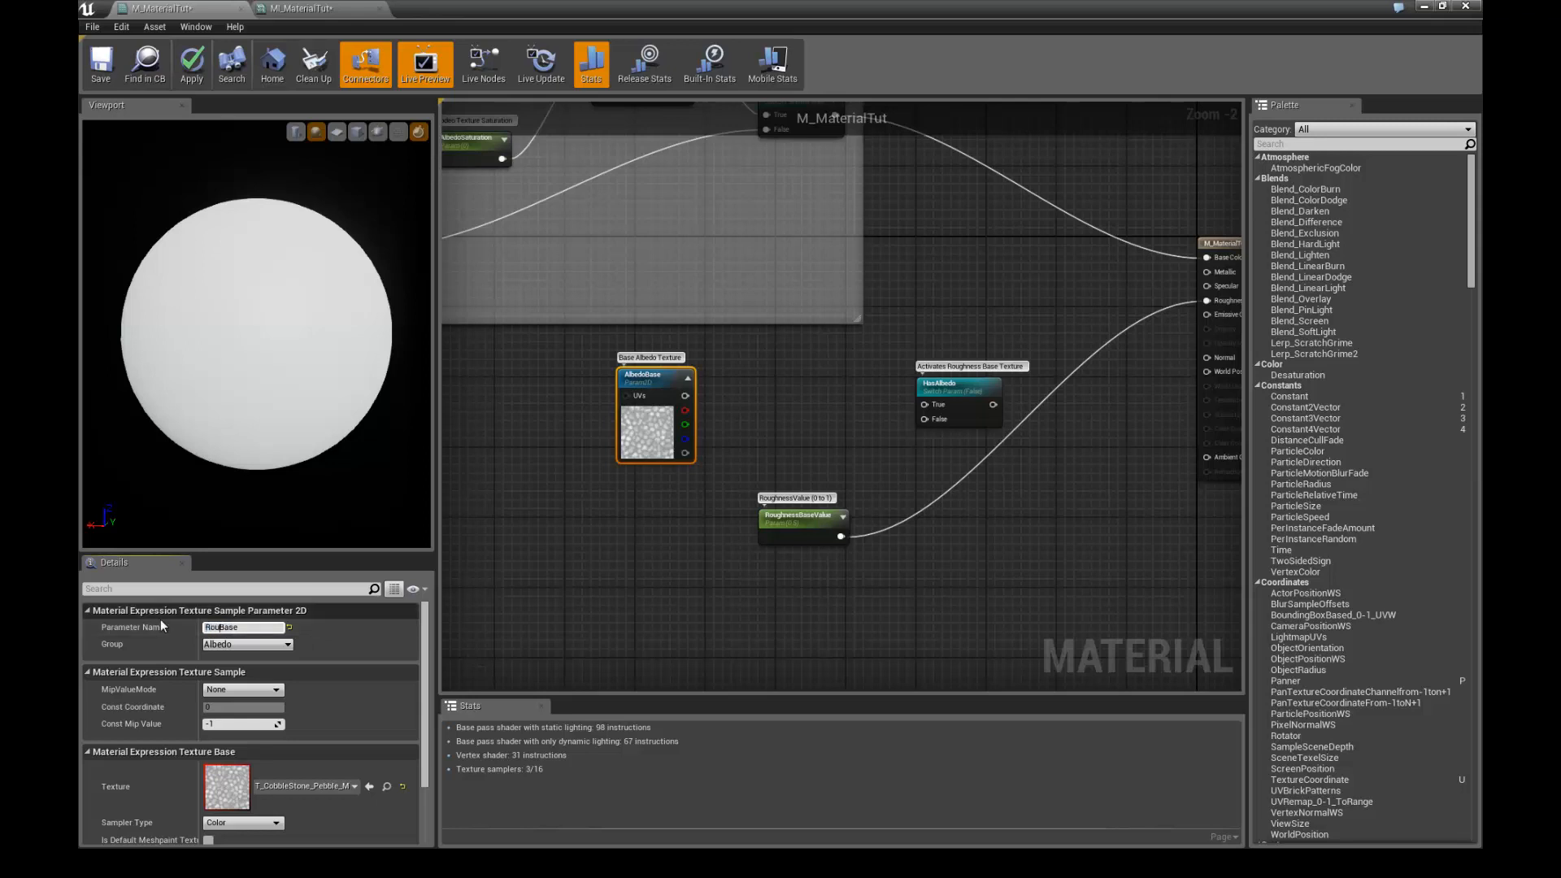
click(286, 648)
click(247, 677)
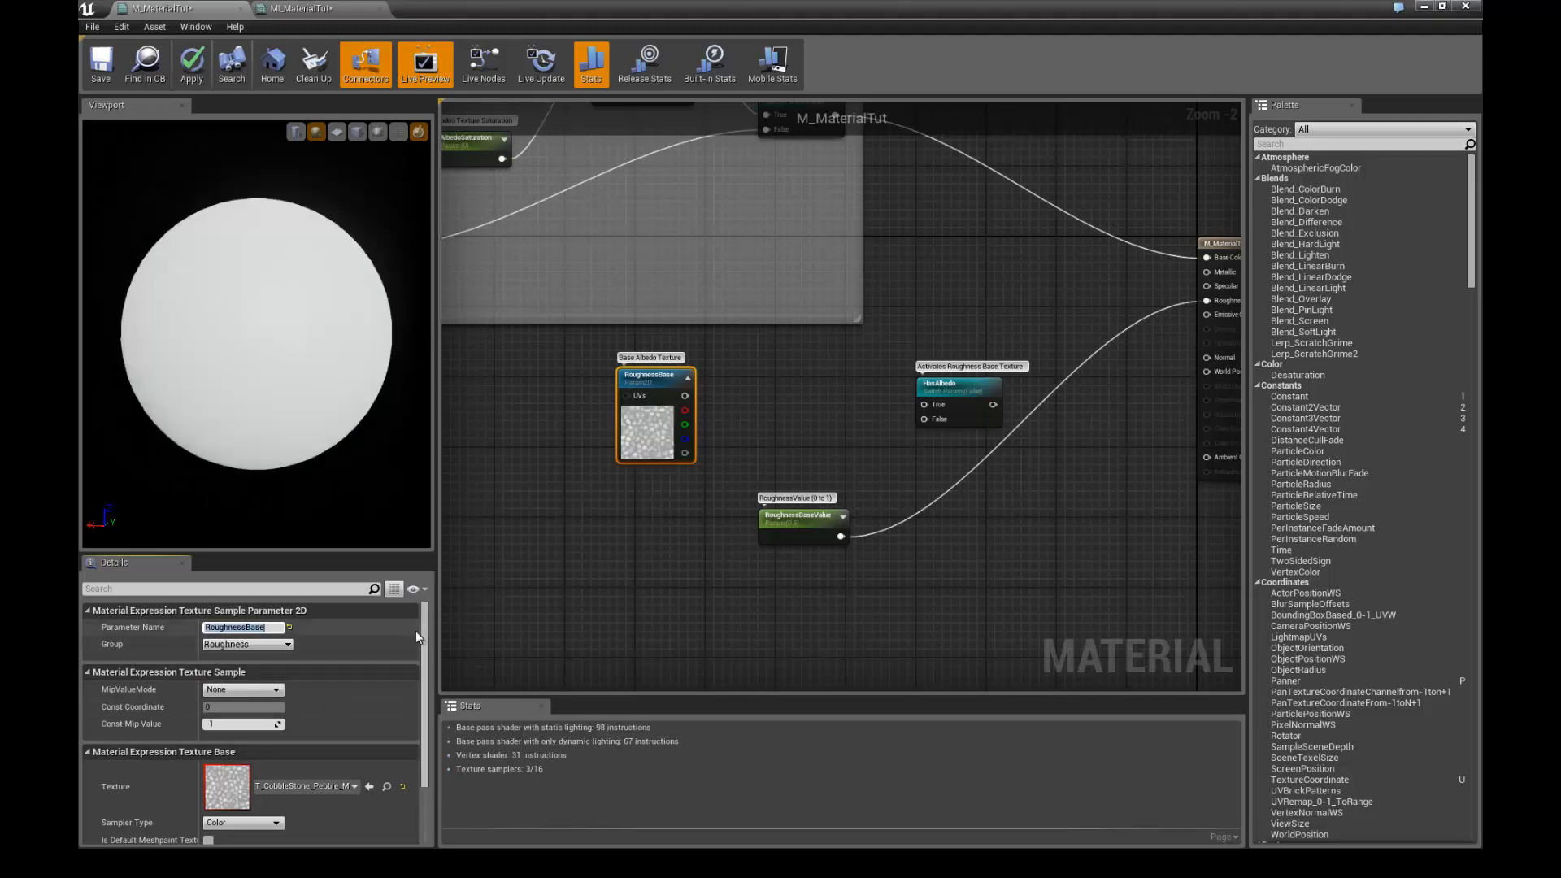
- Change the RoughnessBase node's description to "Base Roughness Texture"
click(519, 590)
click(628, 407)
scroll(417, 697, down, 3)
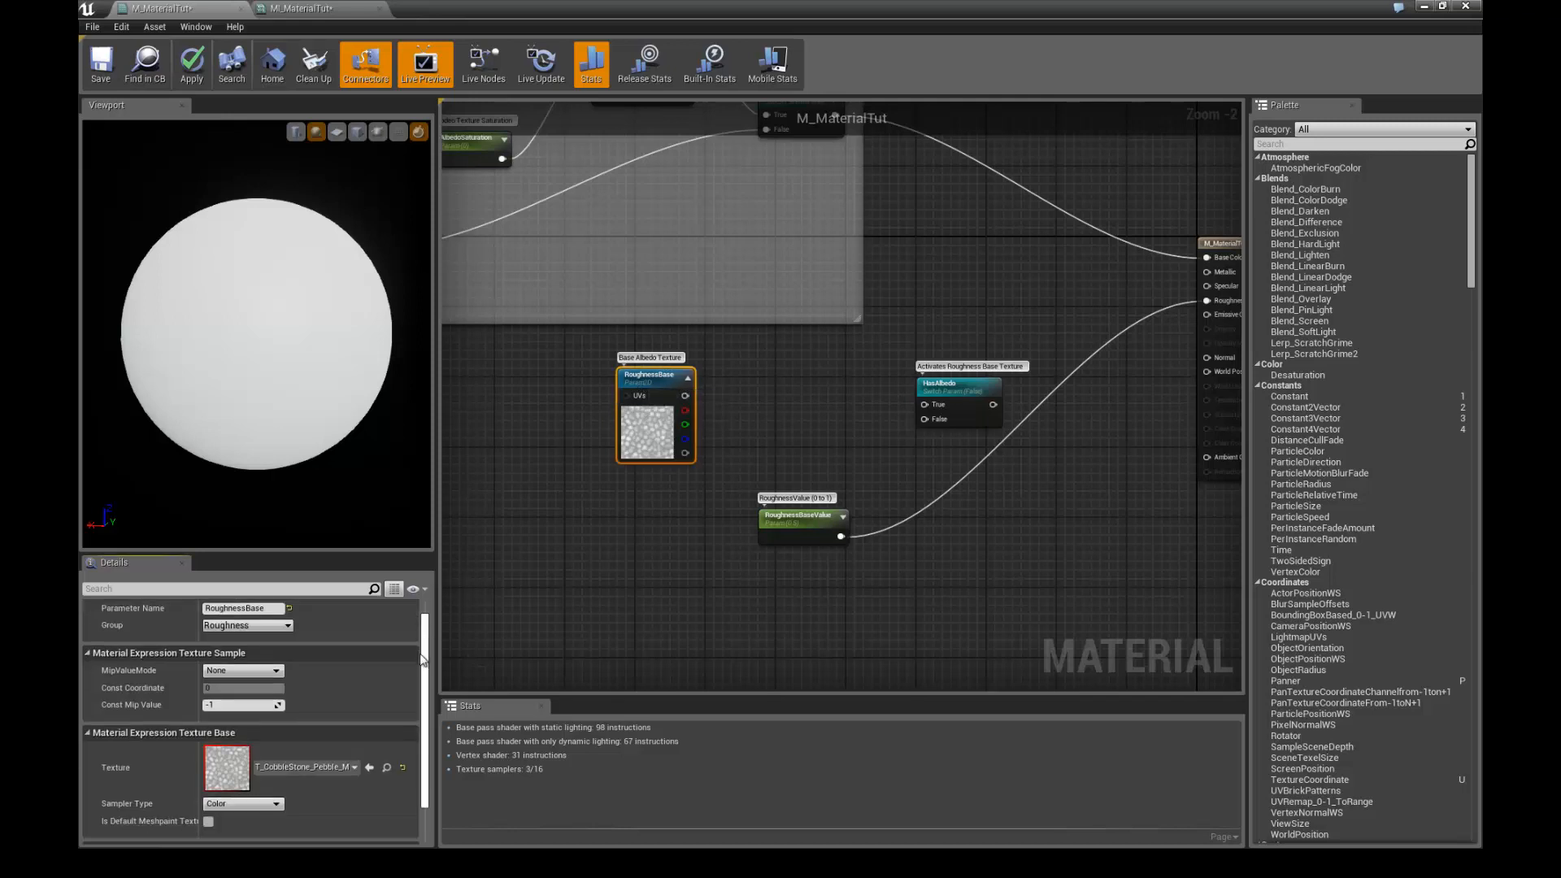
double_click(240, 828)
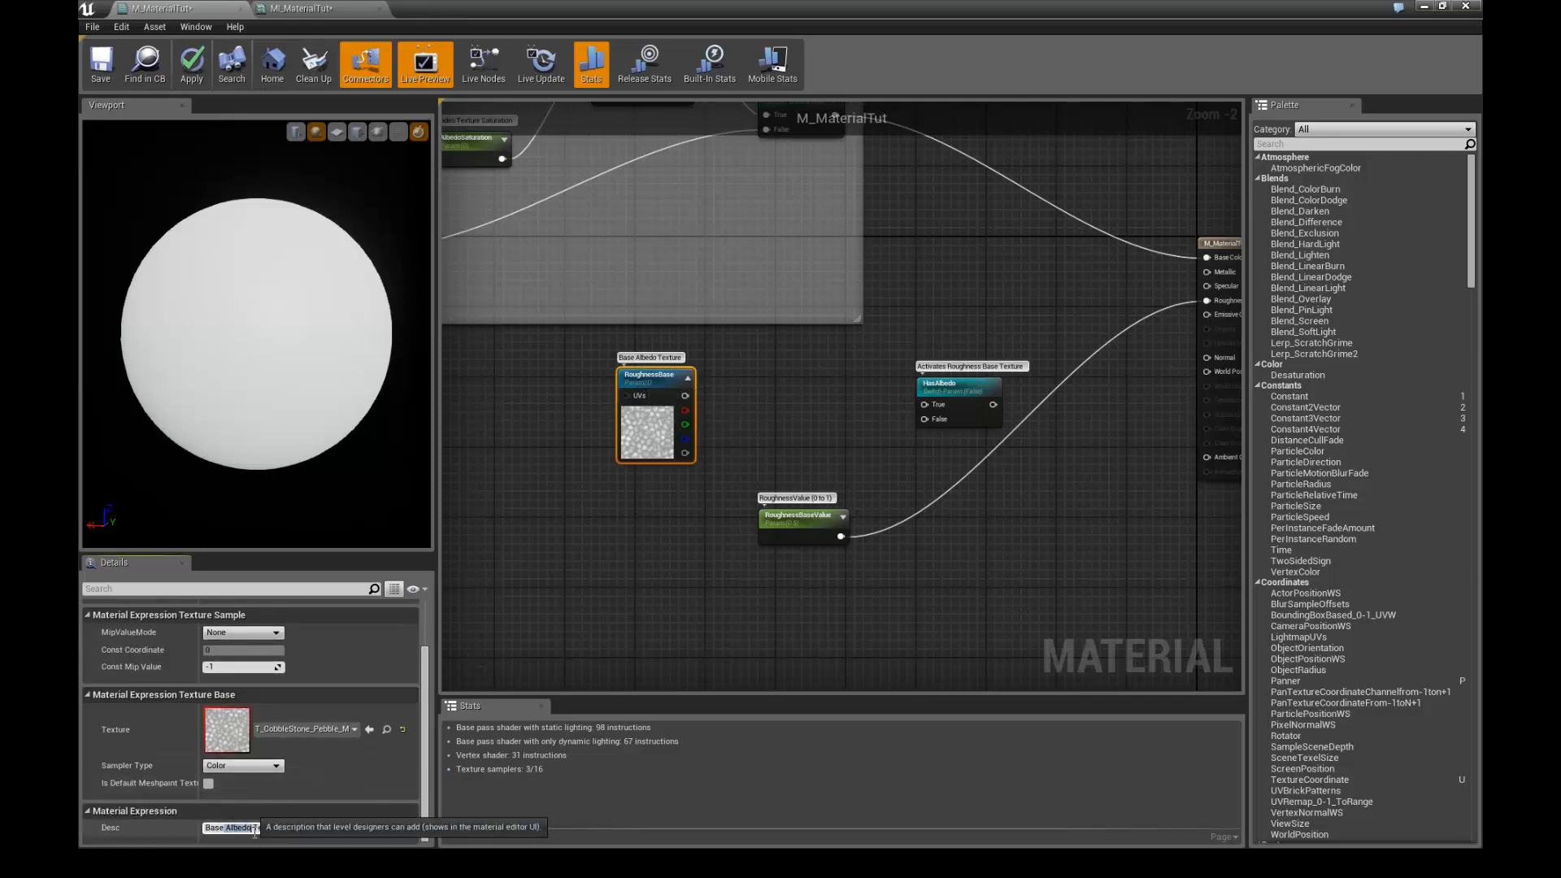
text(Roughness)
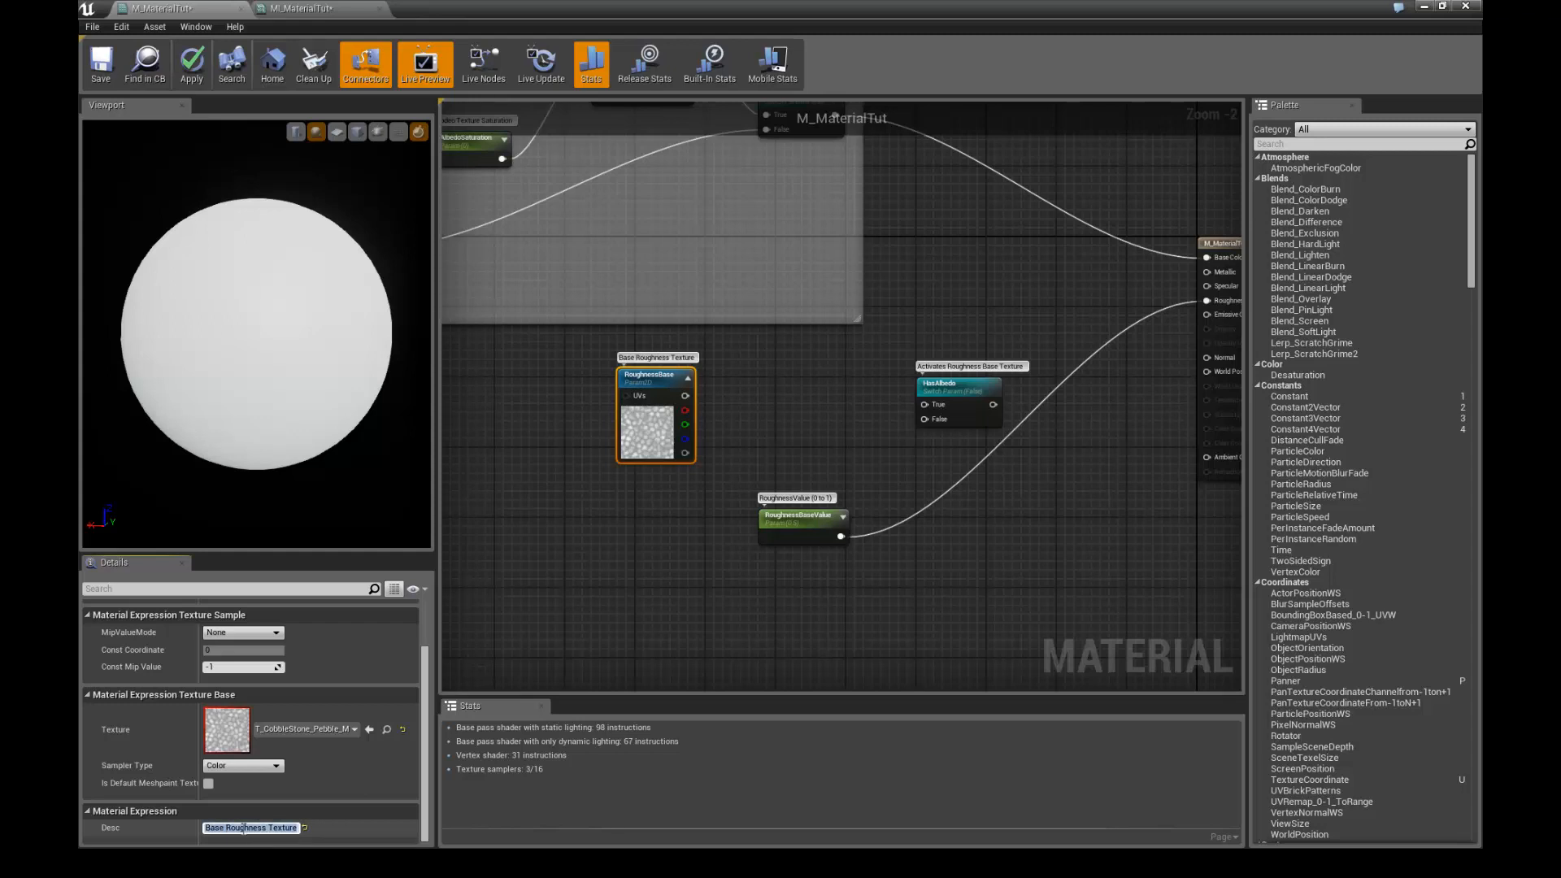
key(Return)
- Wire RoughnessBase to the copied switch's True input, RoughnessBaseValue to False, and the switch output to the material's Roughness
right_drag(584, 574, 499, 586)
drag(568, 392, 835, 417)
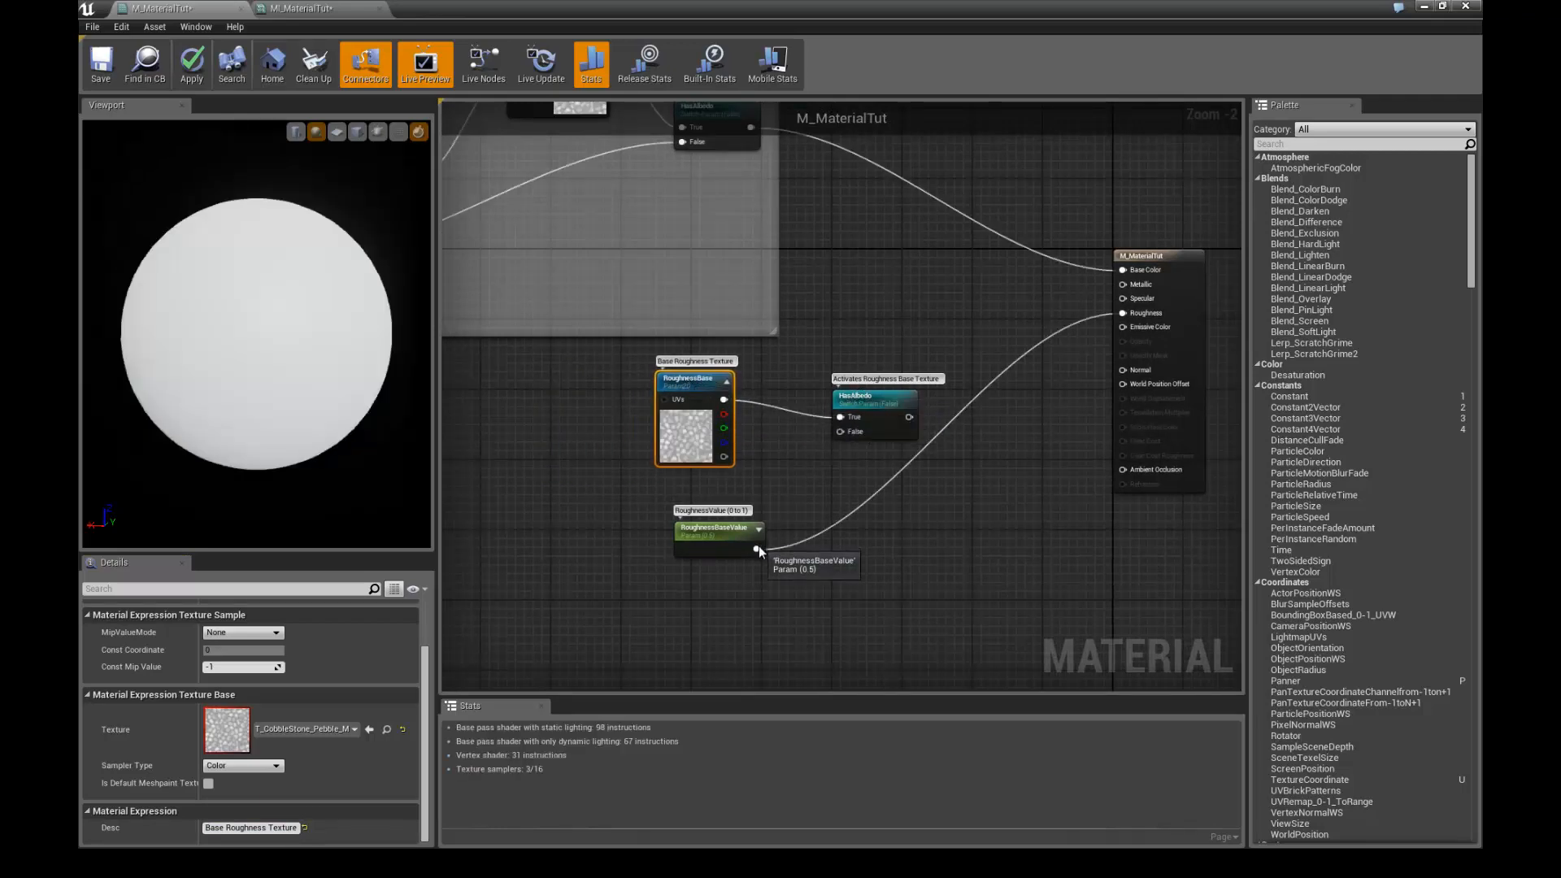
ctrl+drag(757, 550, 911, 416)
drag(757, 551, 837, 439)
- Rename the copied switch parameter to HasRoughness
click(866, 407)
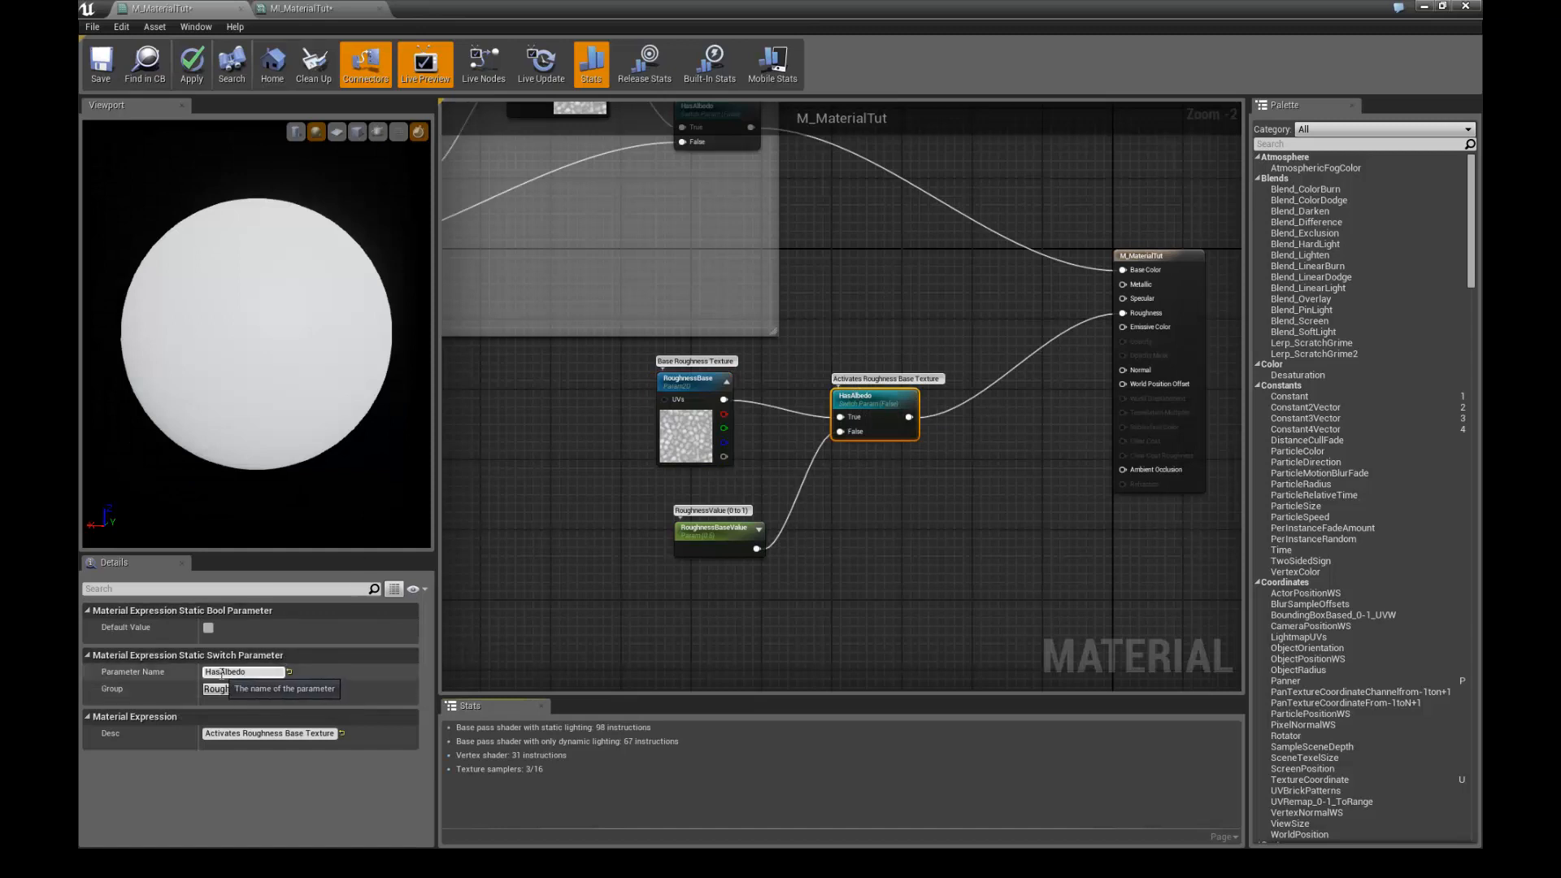
drag(220, 673, 278, 667)
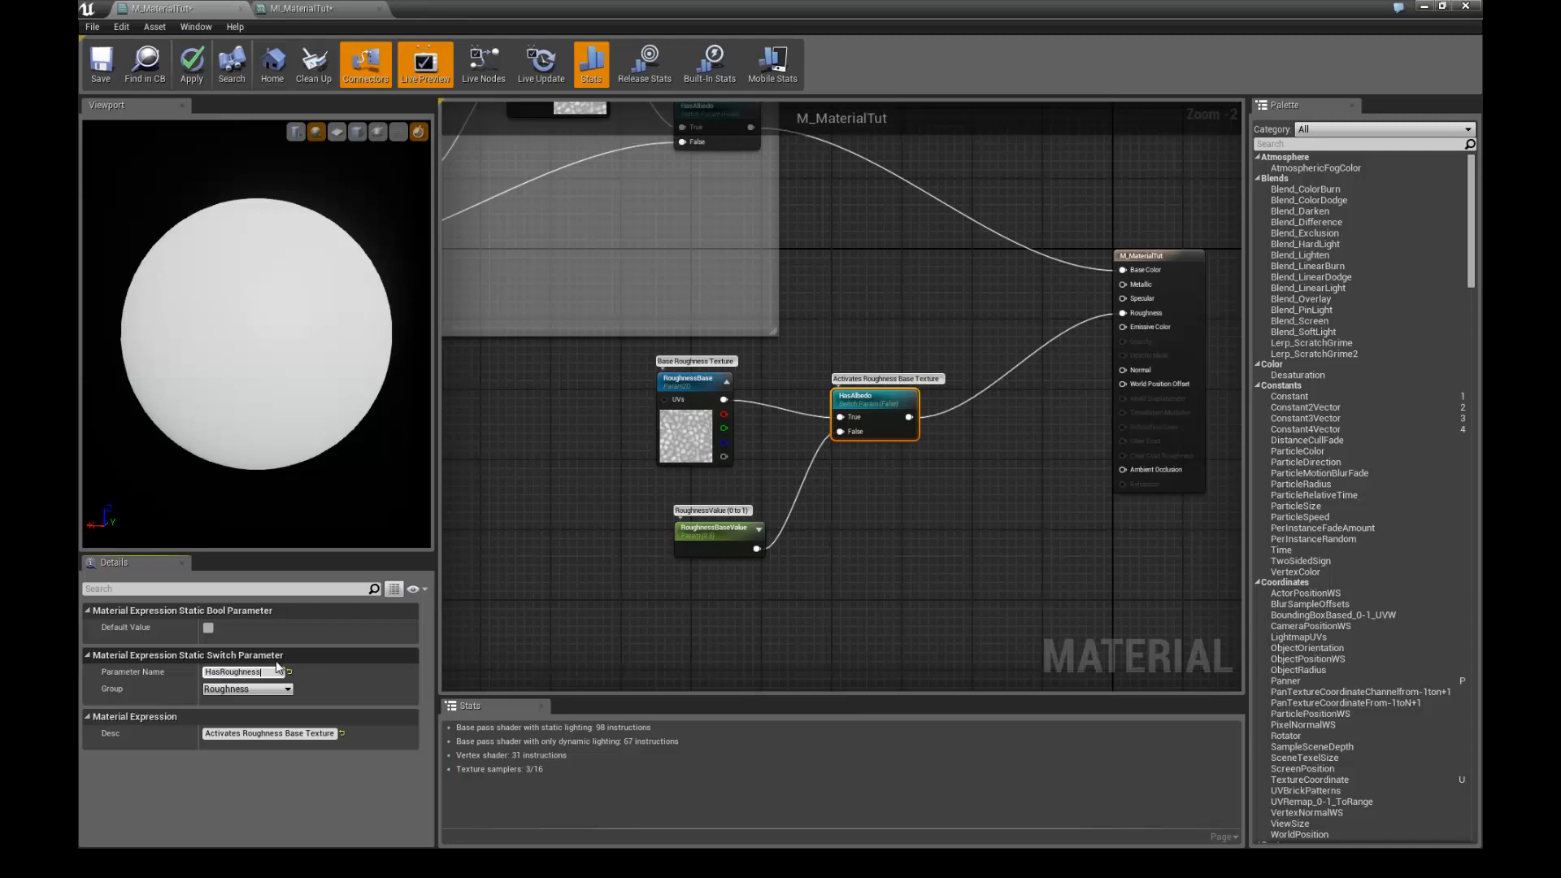
key(Return)
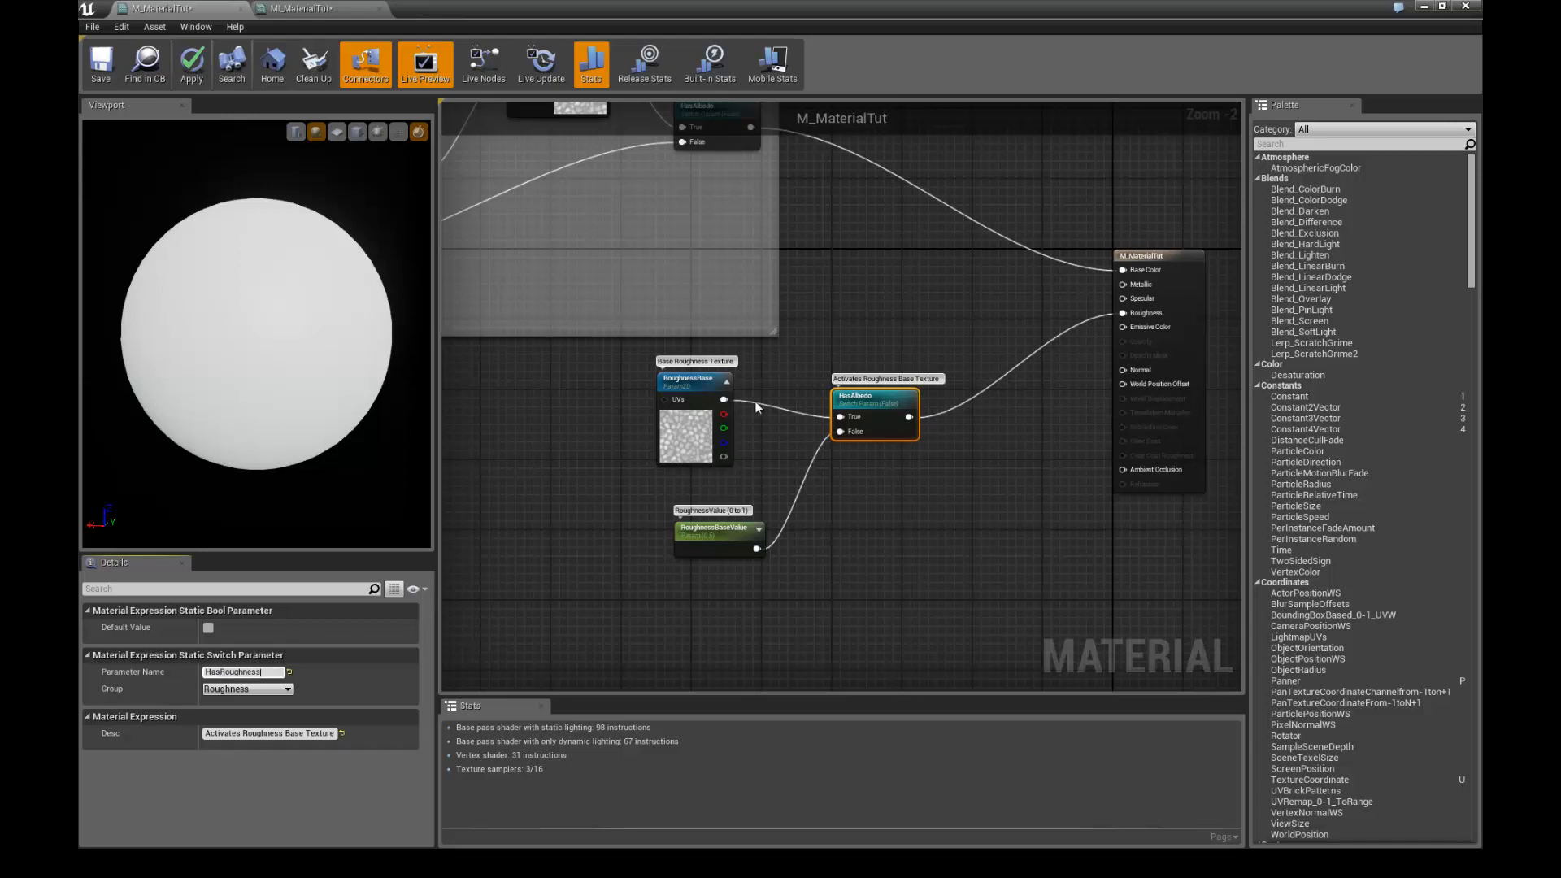
- Line up the three roughness nodes and enclose them in a comment box titled "Roughness"
drag(703, 379, 722, 388)
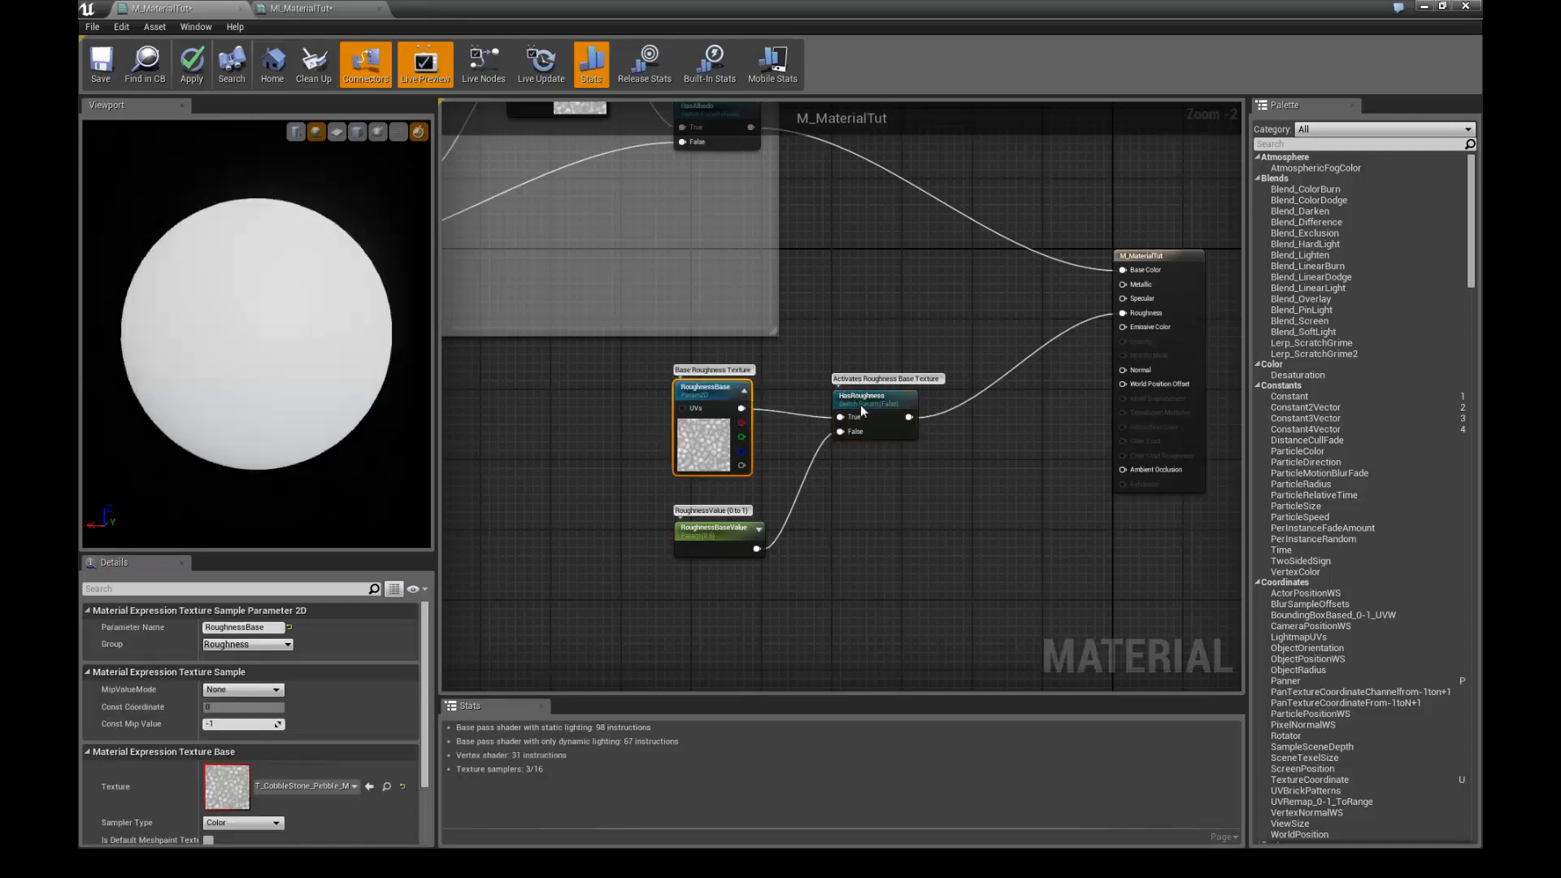
drag(860, 403, 849, 439)
drag(594, 372, 958, 606)
right_drag(932, 567, 894, 580)
text(c)
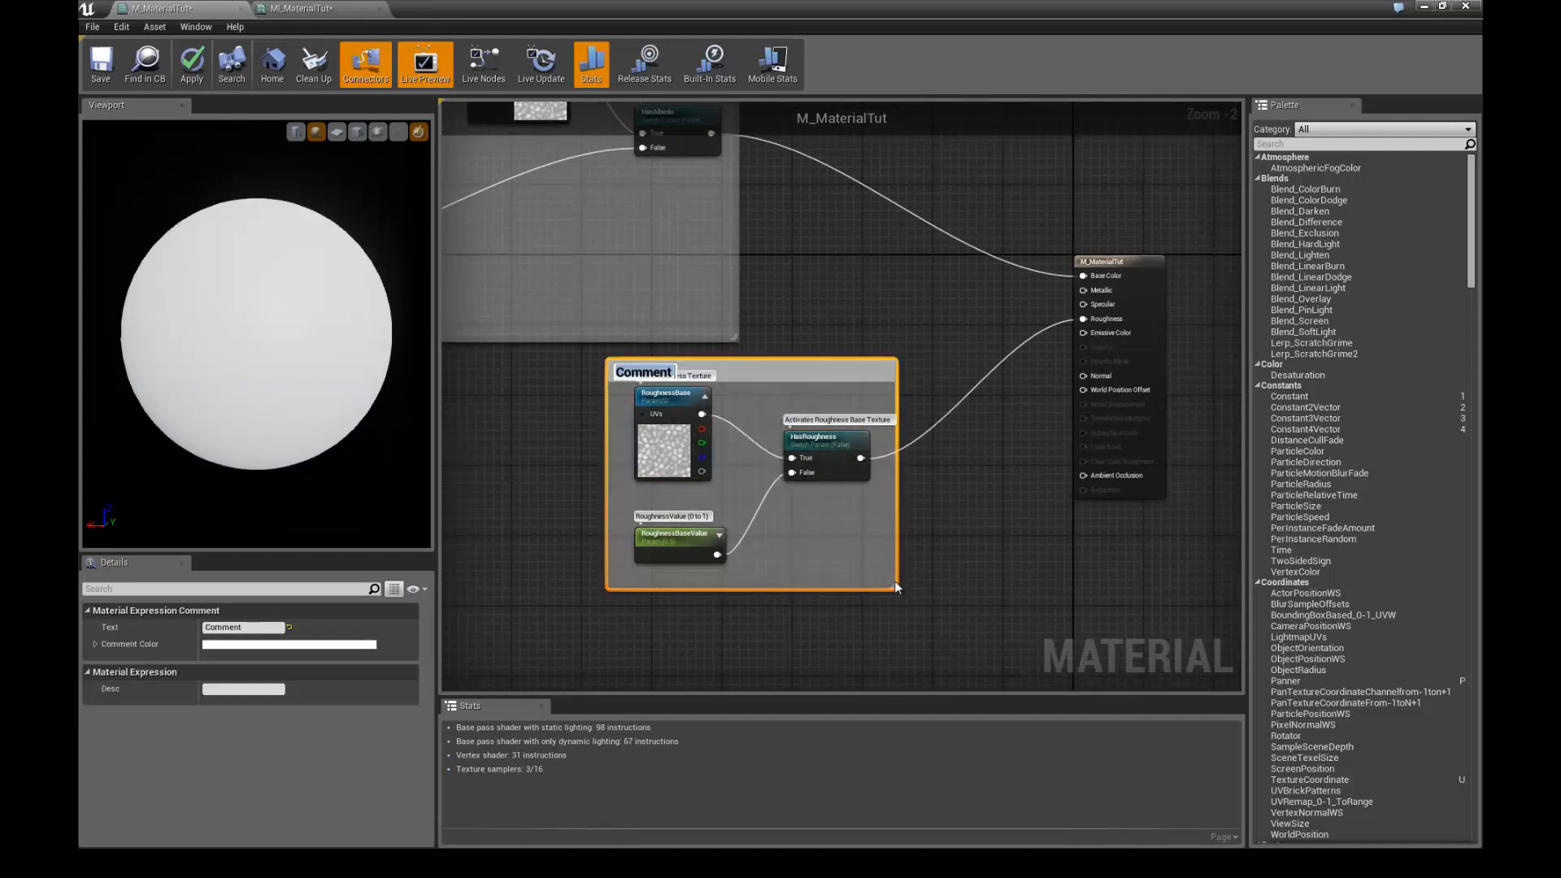
text(Roughness)
key(Return)
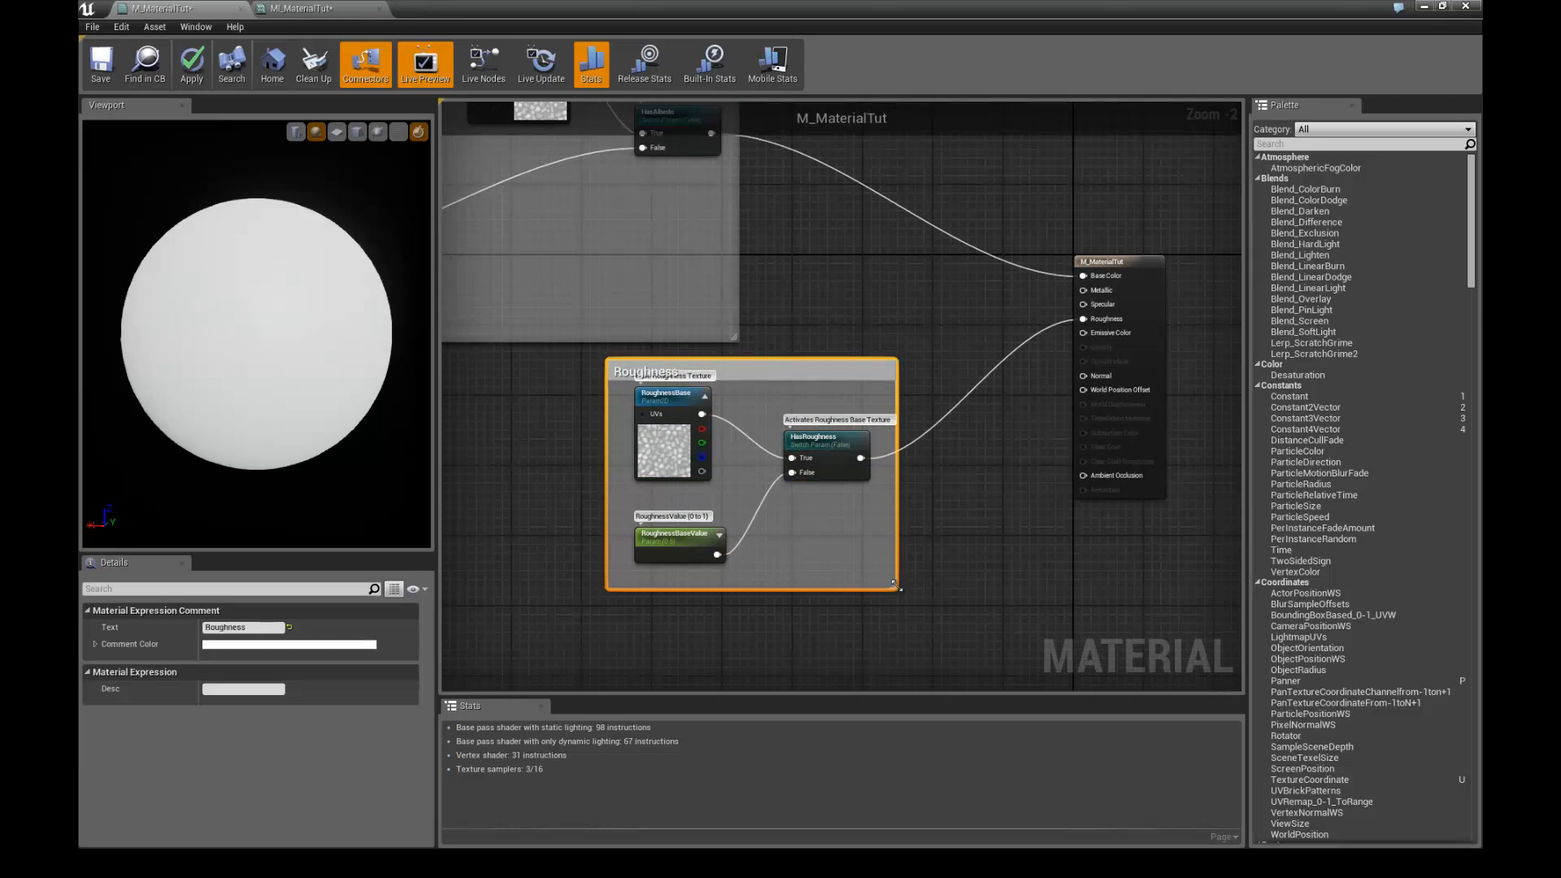
- Enlarge the Roughness comment box around its nodes and move it directly beneath the Albedo comment
drag(896, 586, 928, 618)
drag(883, 582, 675, 421)
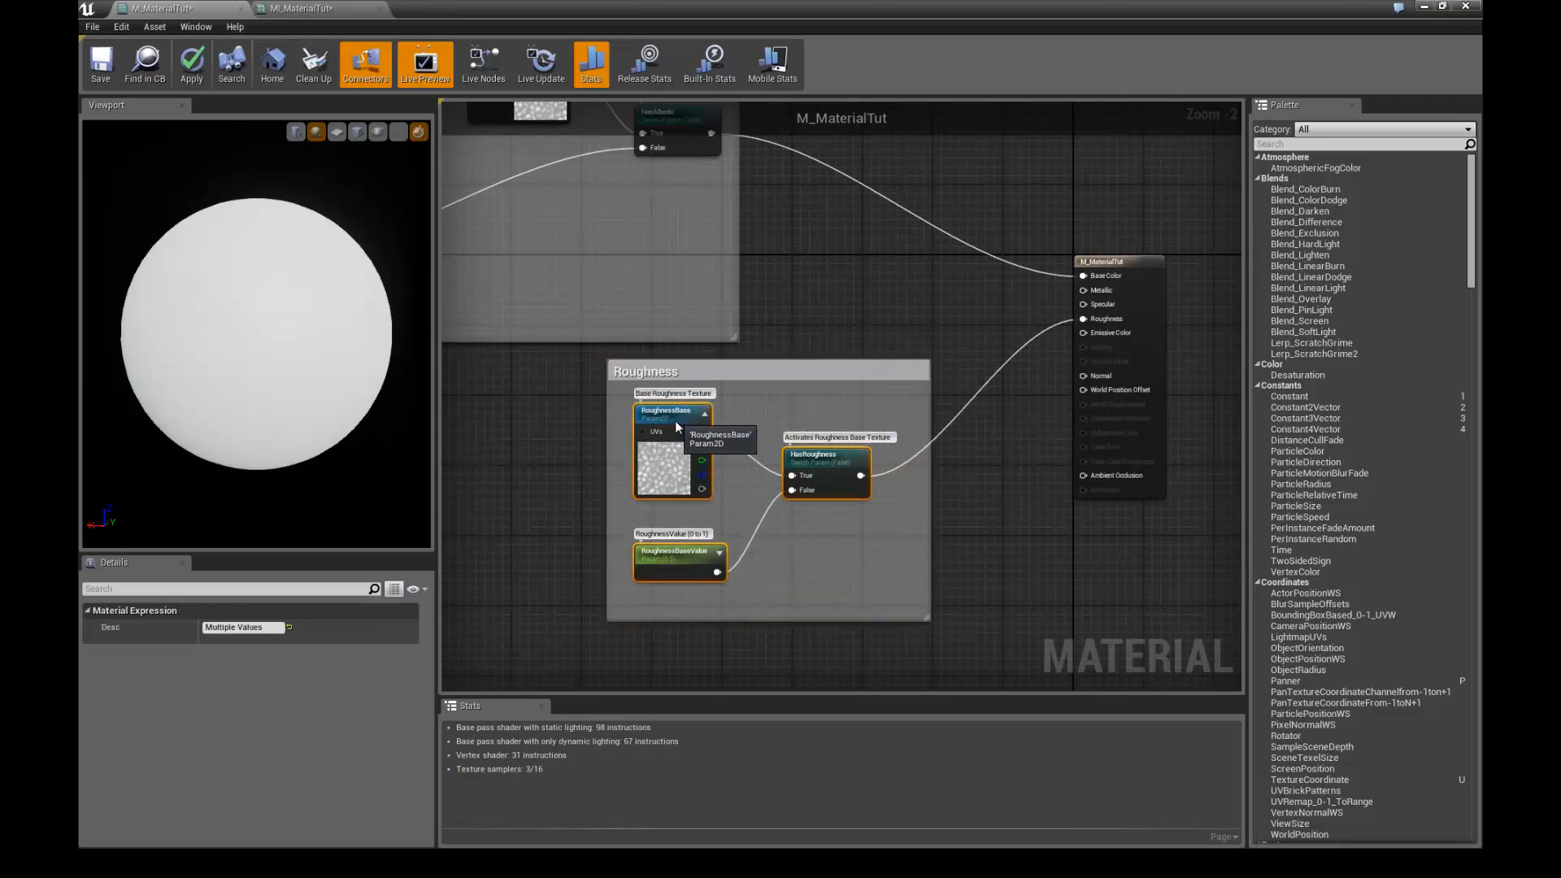
click(563, 425)
scroll(563, 424, down, 3)
right_drag(606, 399, 773, 398)
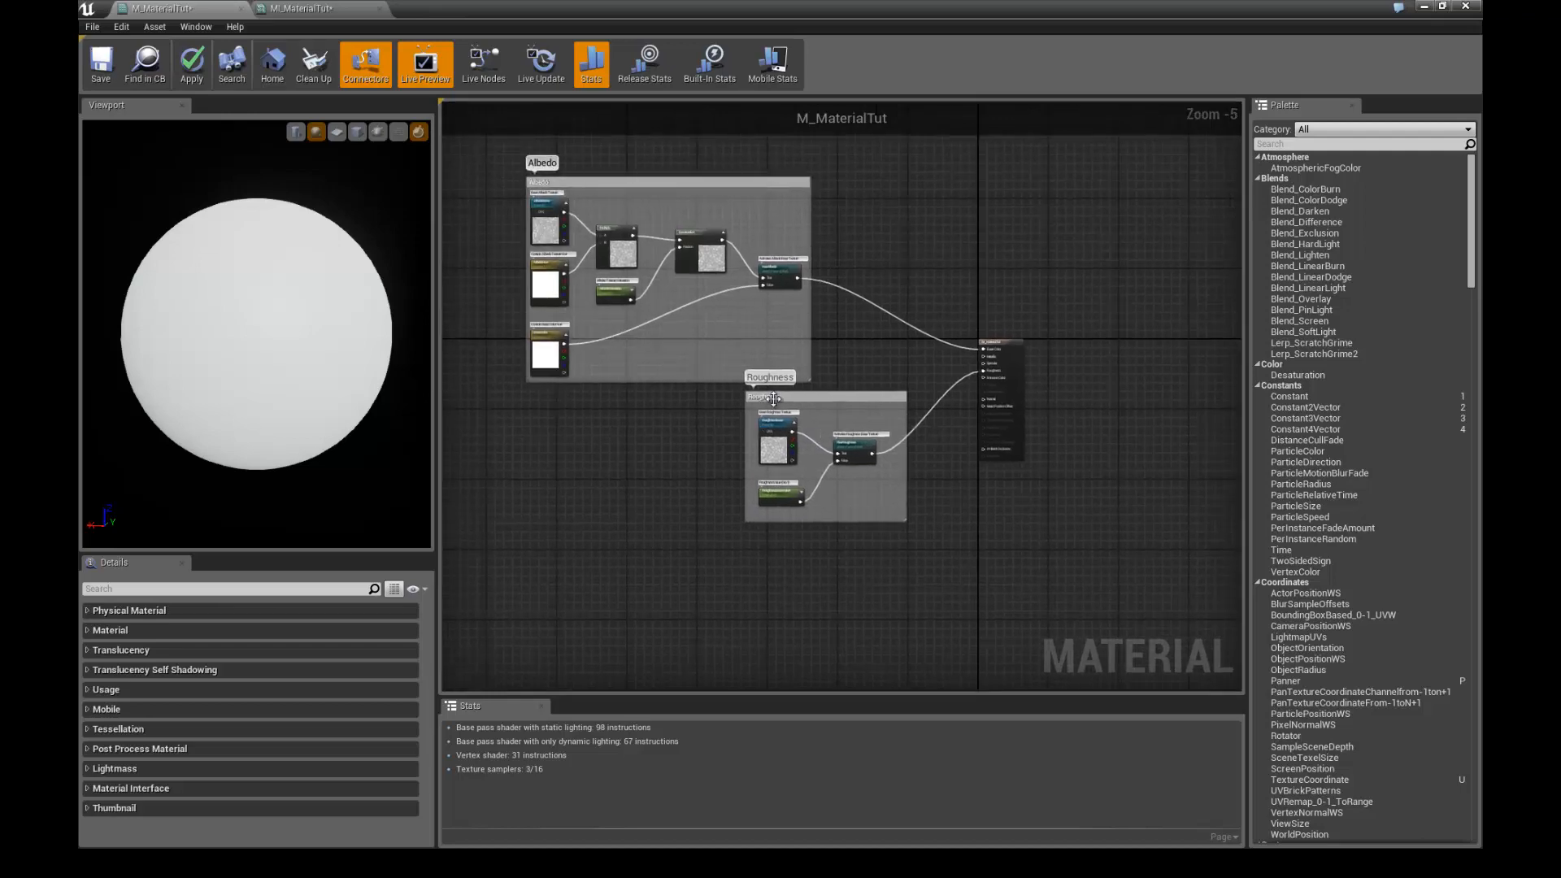
drag(774, 399, 580, 443)
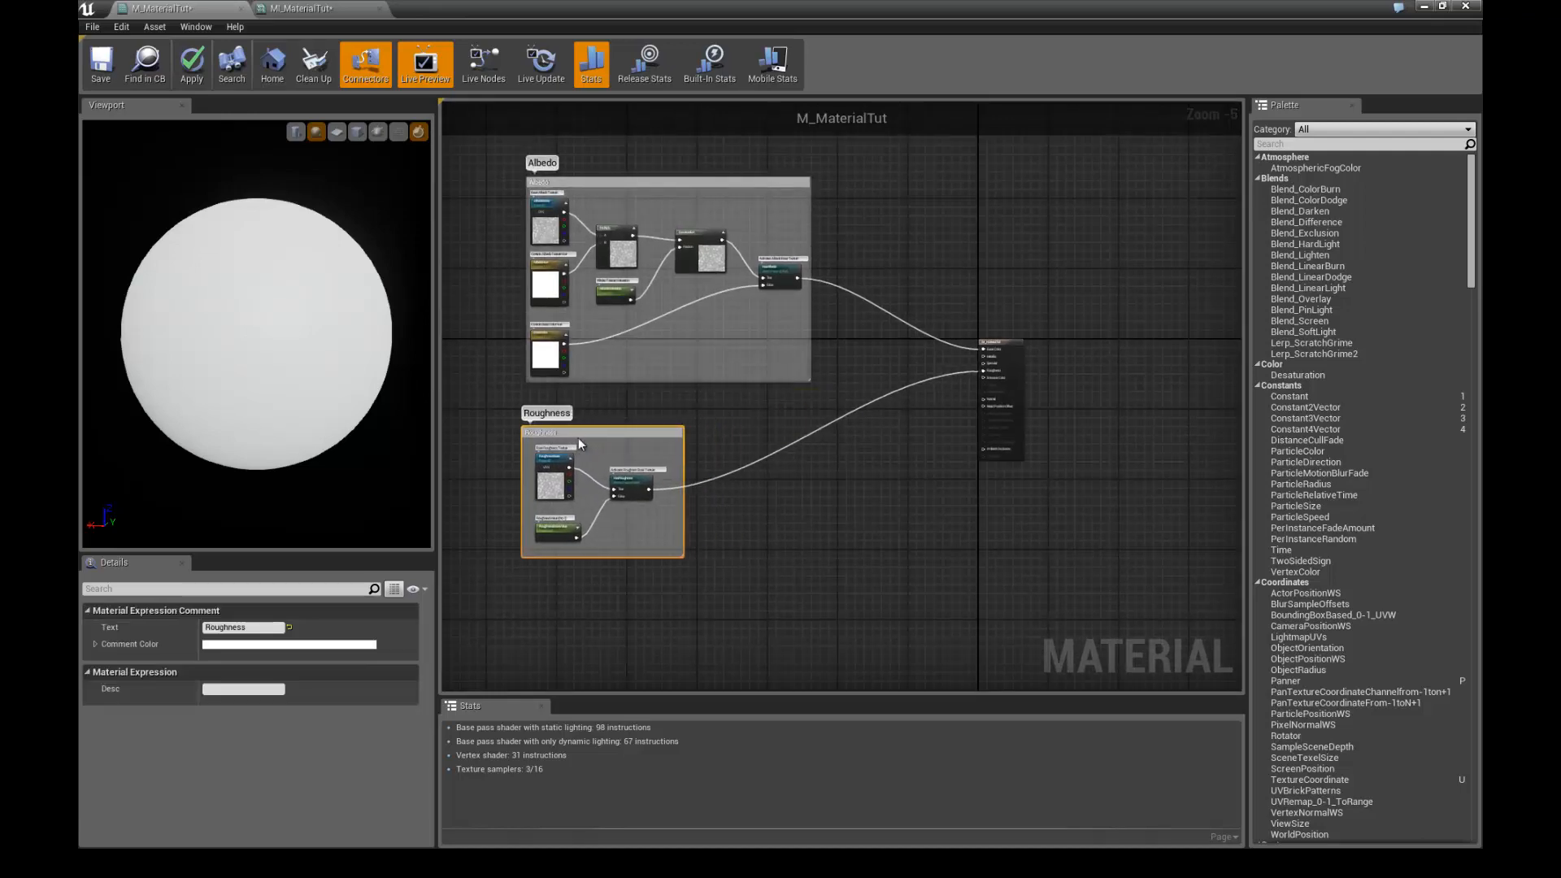
- Apply the master material changes and show the MI_MaterialTut instance in a smaller window beside the level viewport
click(195, 63)
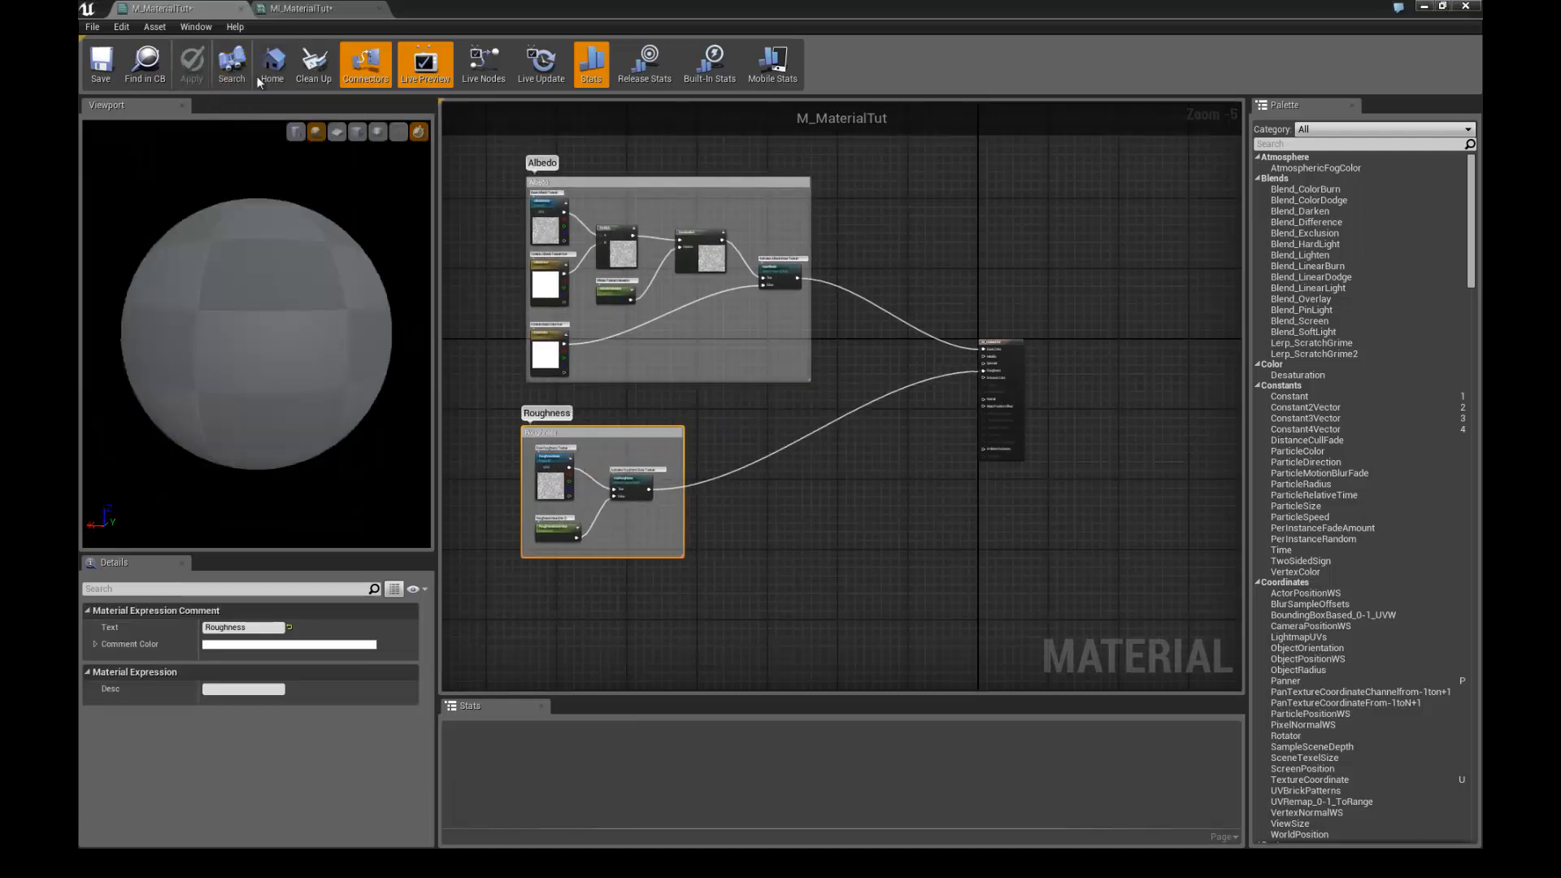
drag(453, 8, 1159, 49)
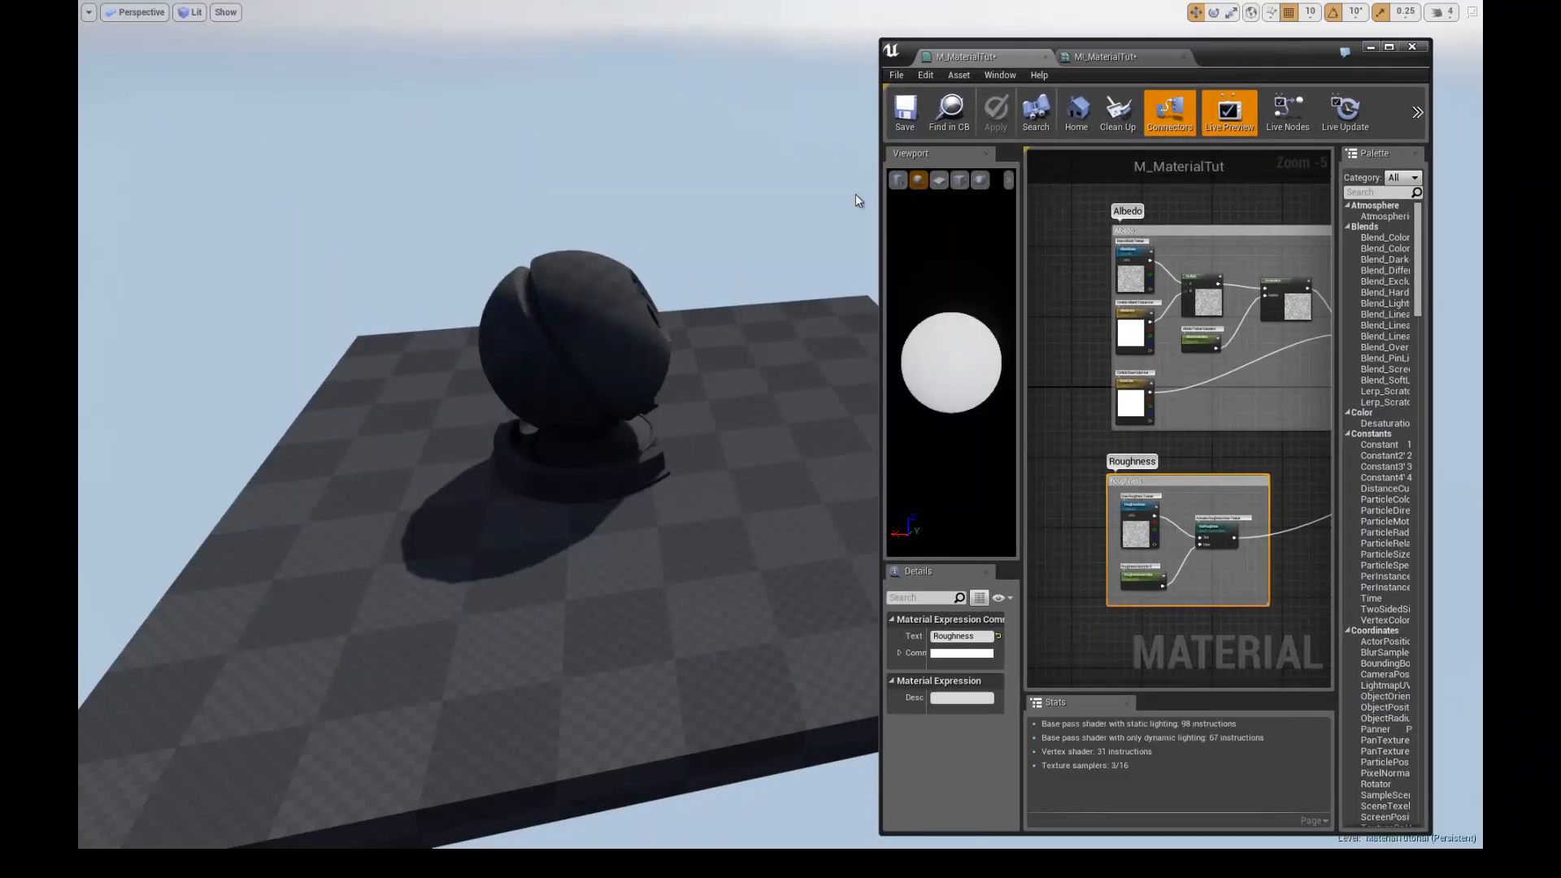
right_drag(731, 195, 707, 175)
click(1104, 56)
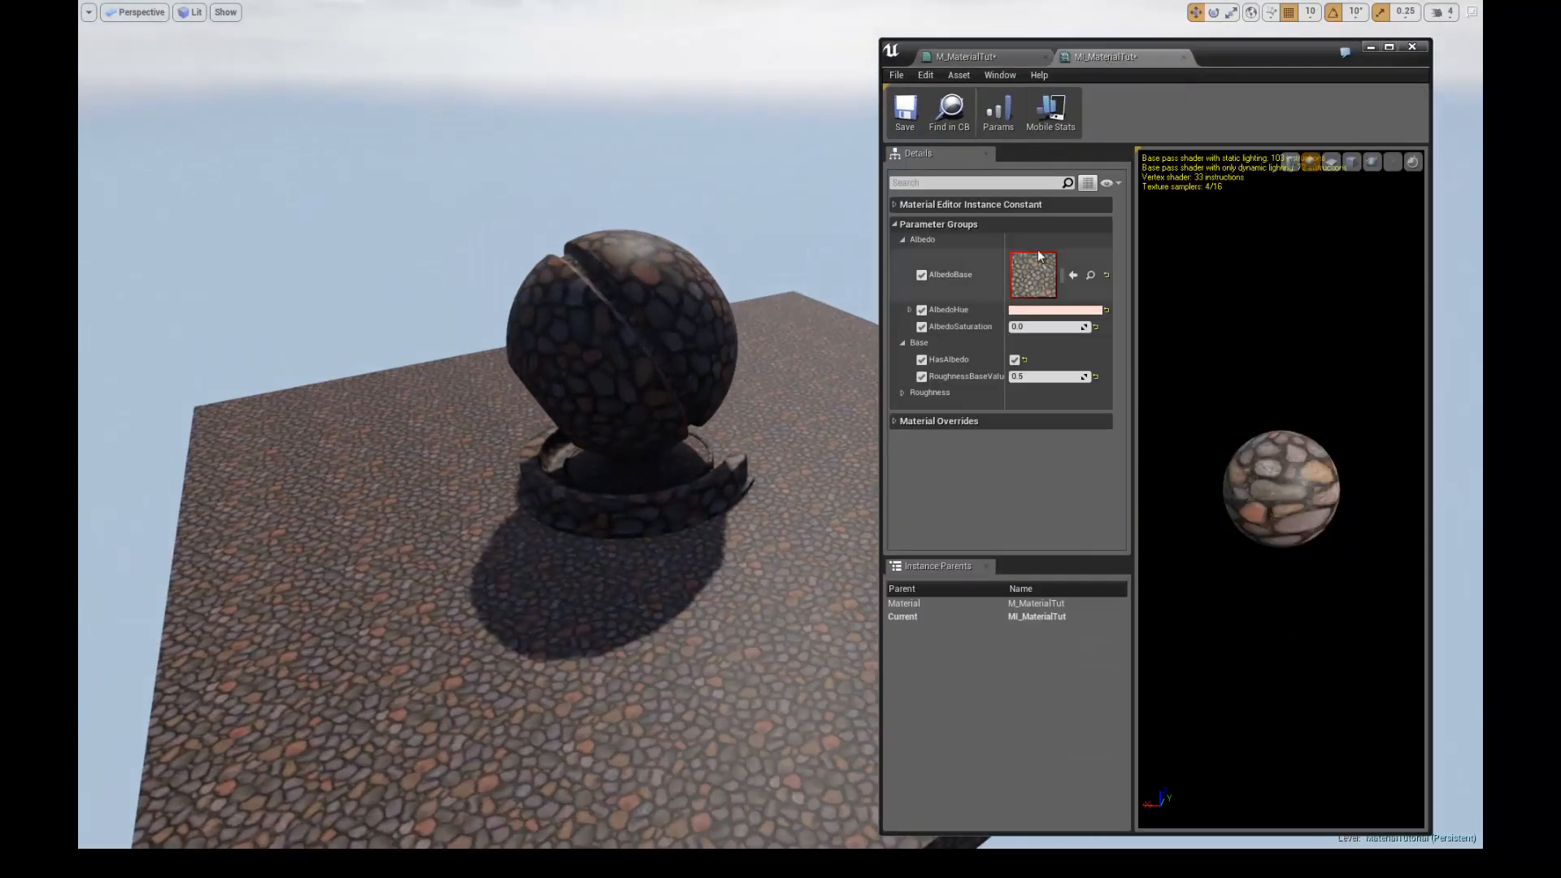
- Try a RoughnessBaseValue of about 0.6 in the material instance, then reset it and disable its override
mouse_move(1052, 376)
mouse_down()
mouse_move(1034, 376)
mouse_move(1065, 376)
mouse_up()
click(902, 240)
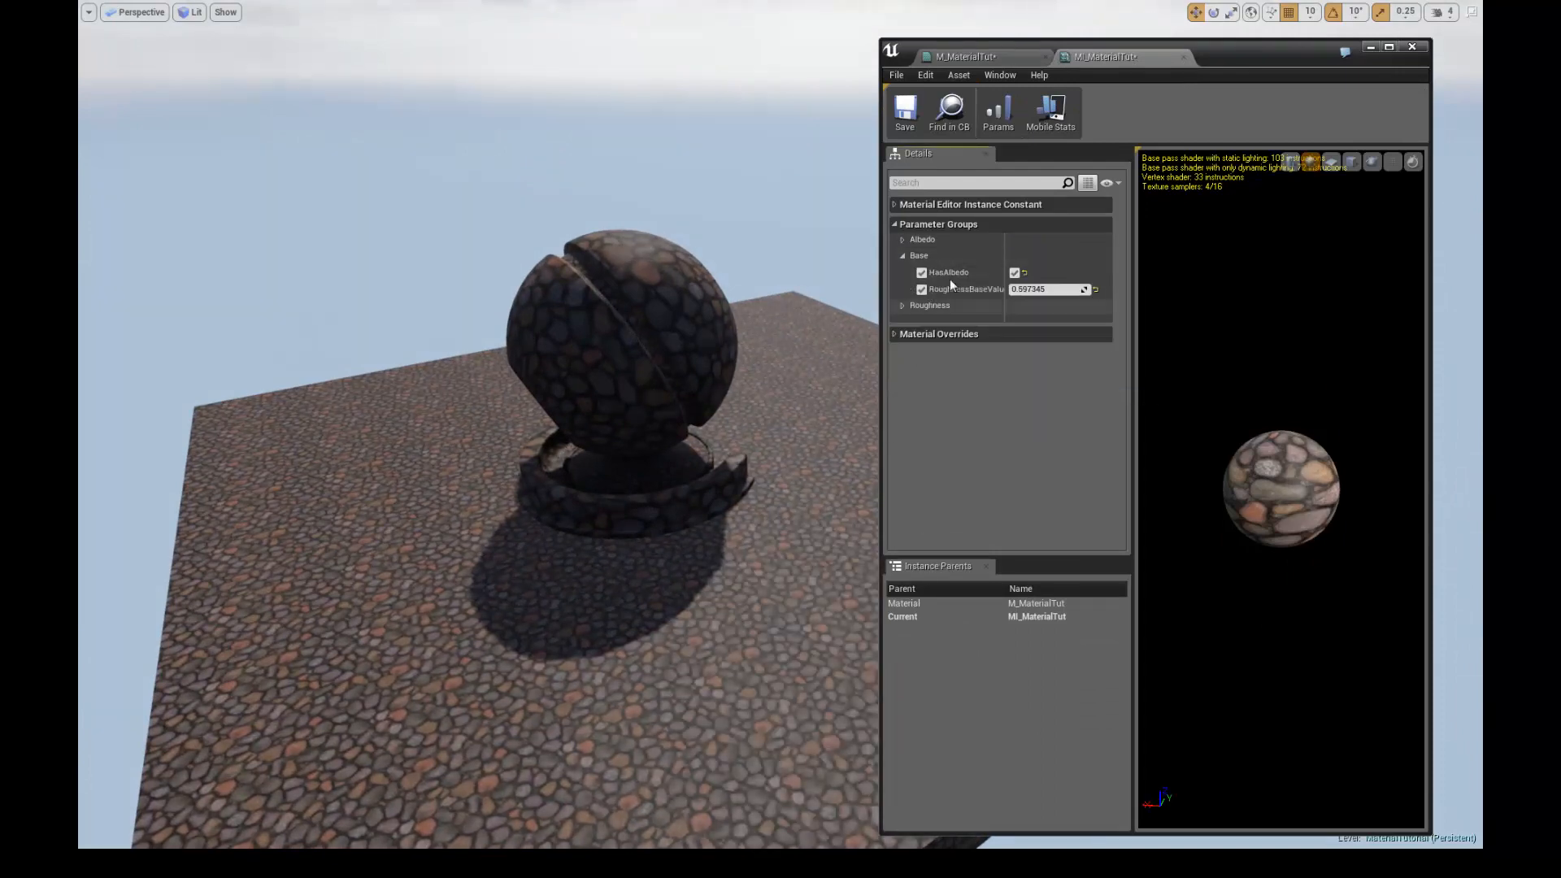
click(1095, 290)
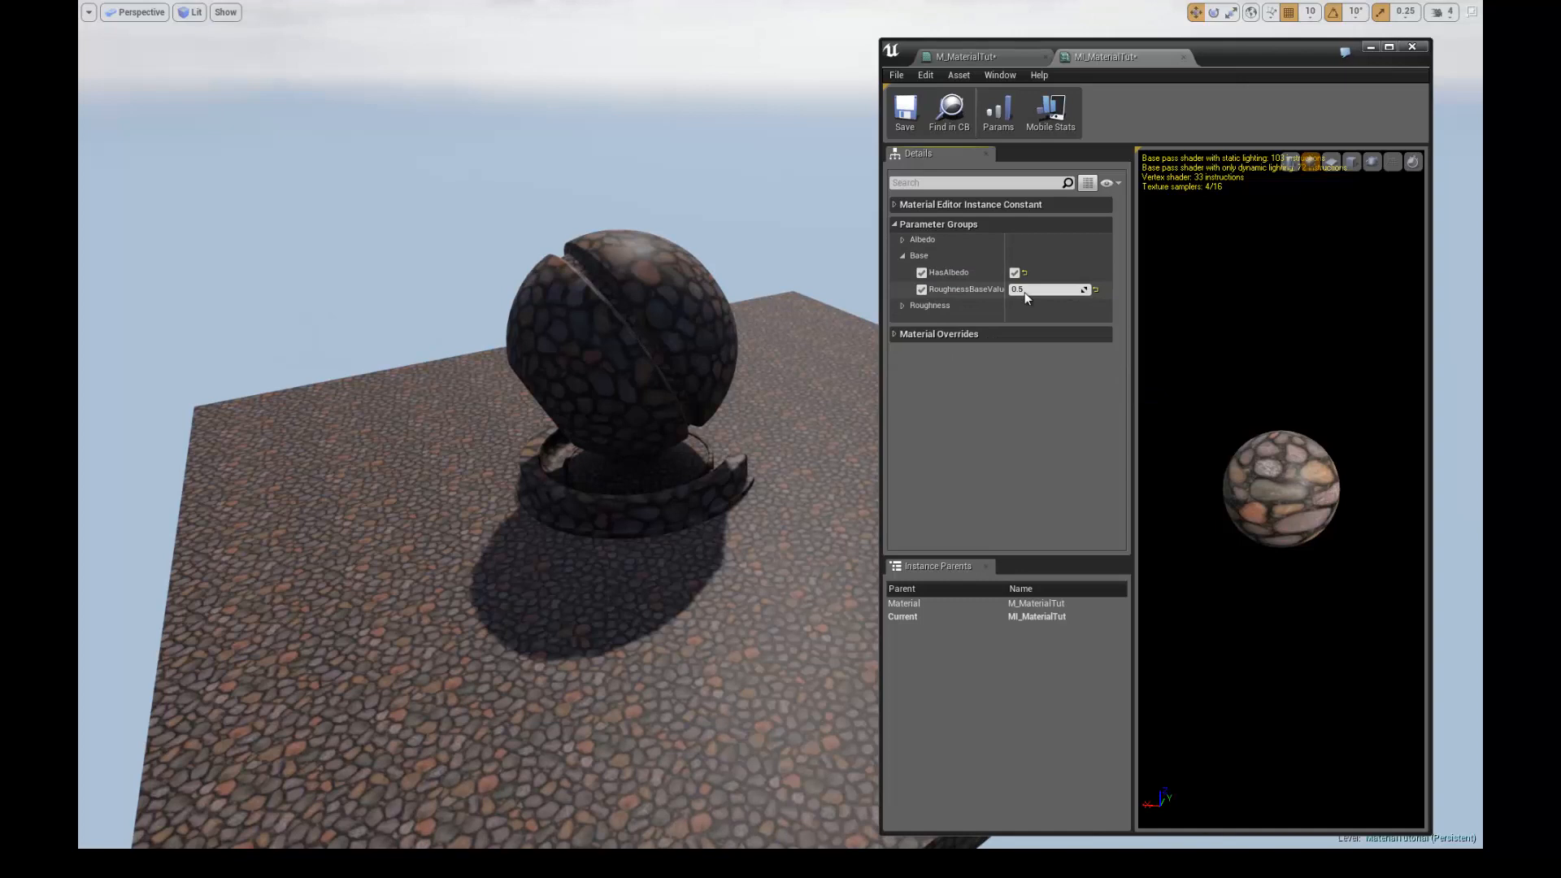
click(922, 290)
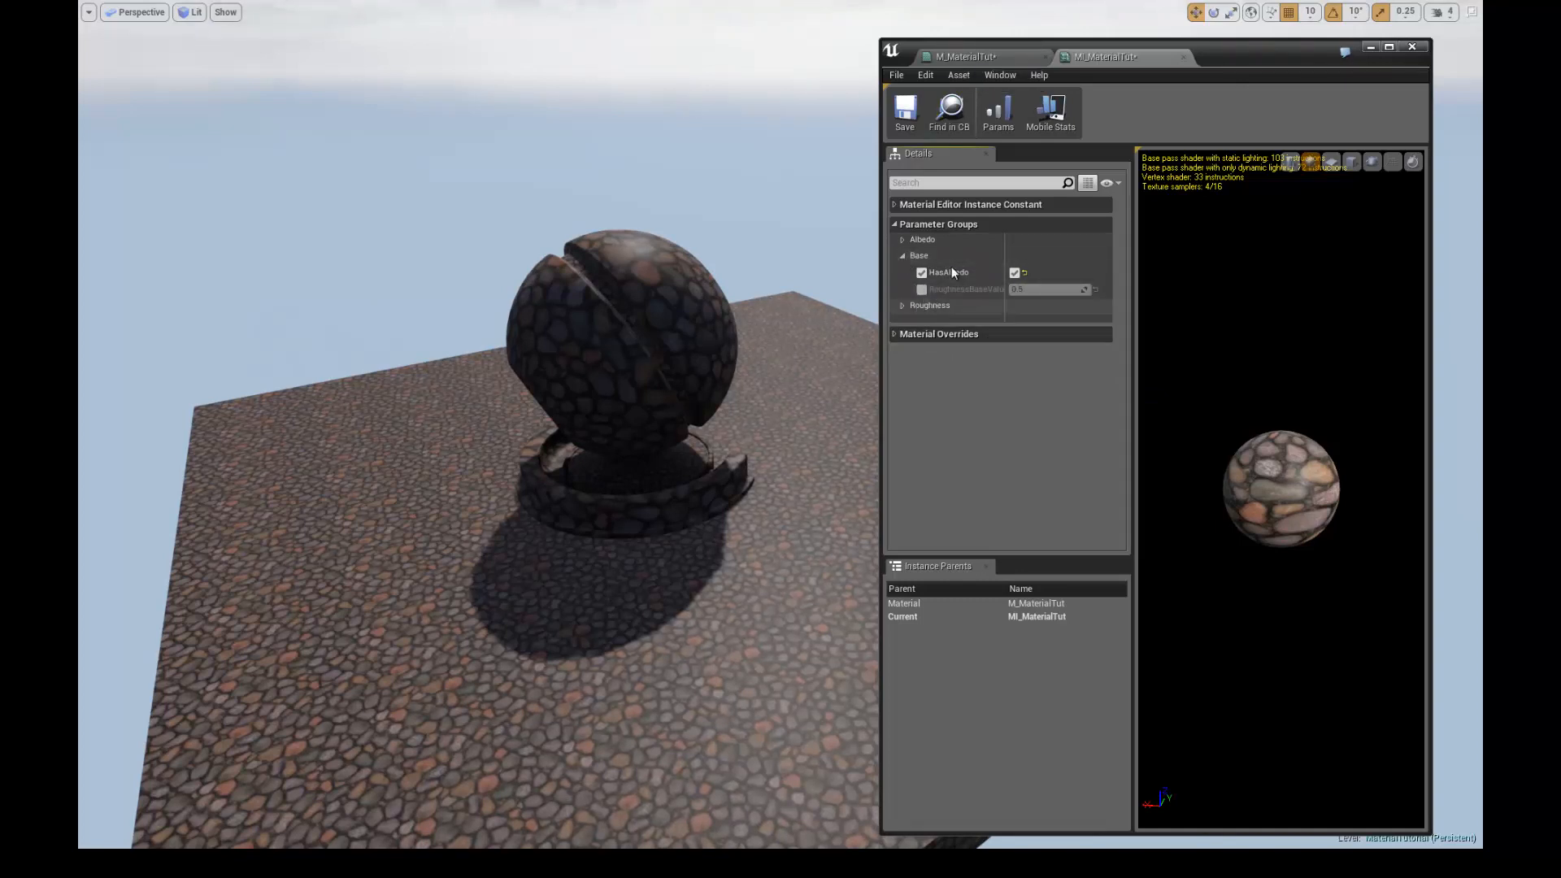
- Reassign the HasRoughness switch from the Roughness group to the Base group in M_MaterialTut and apply the material
click(902, 305)
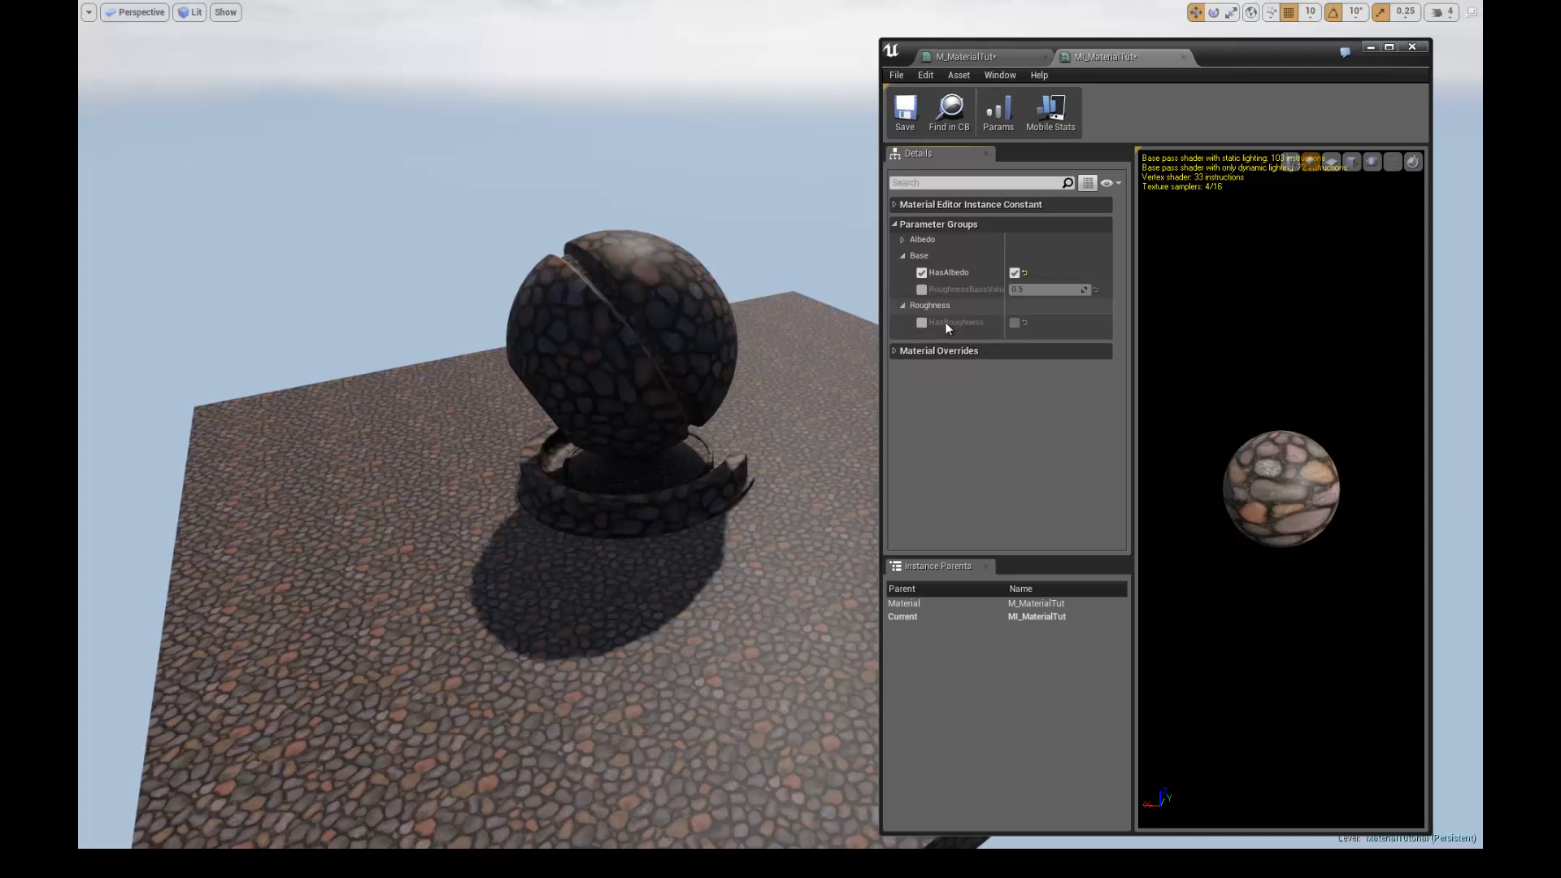
click(976, 56)
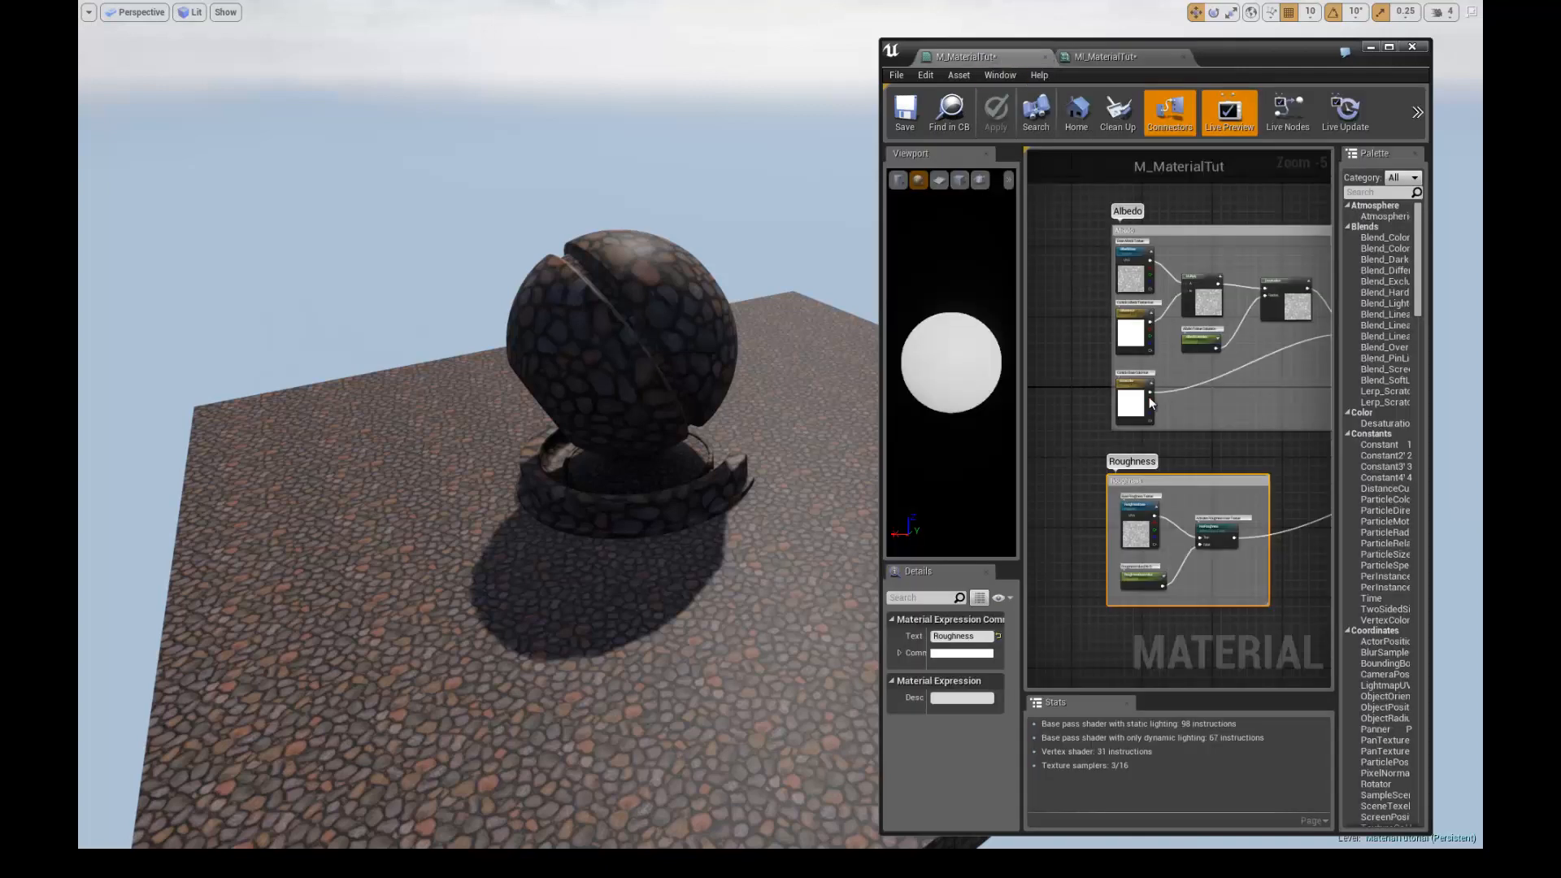
click(1203, 524)
click(998, 697)
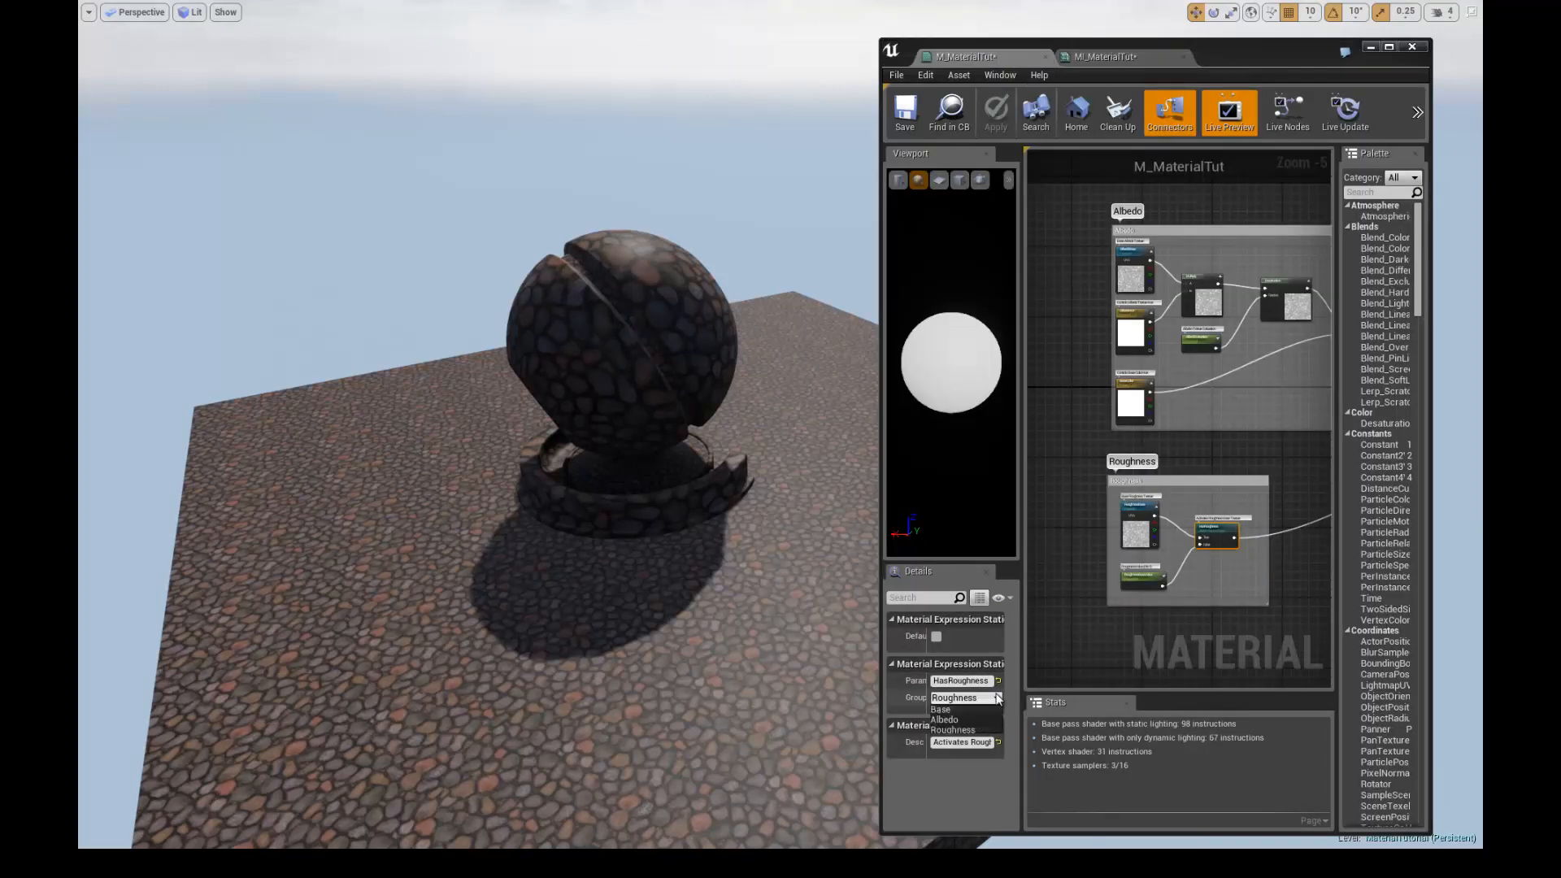
click(977, 709)
click(996, 114)
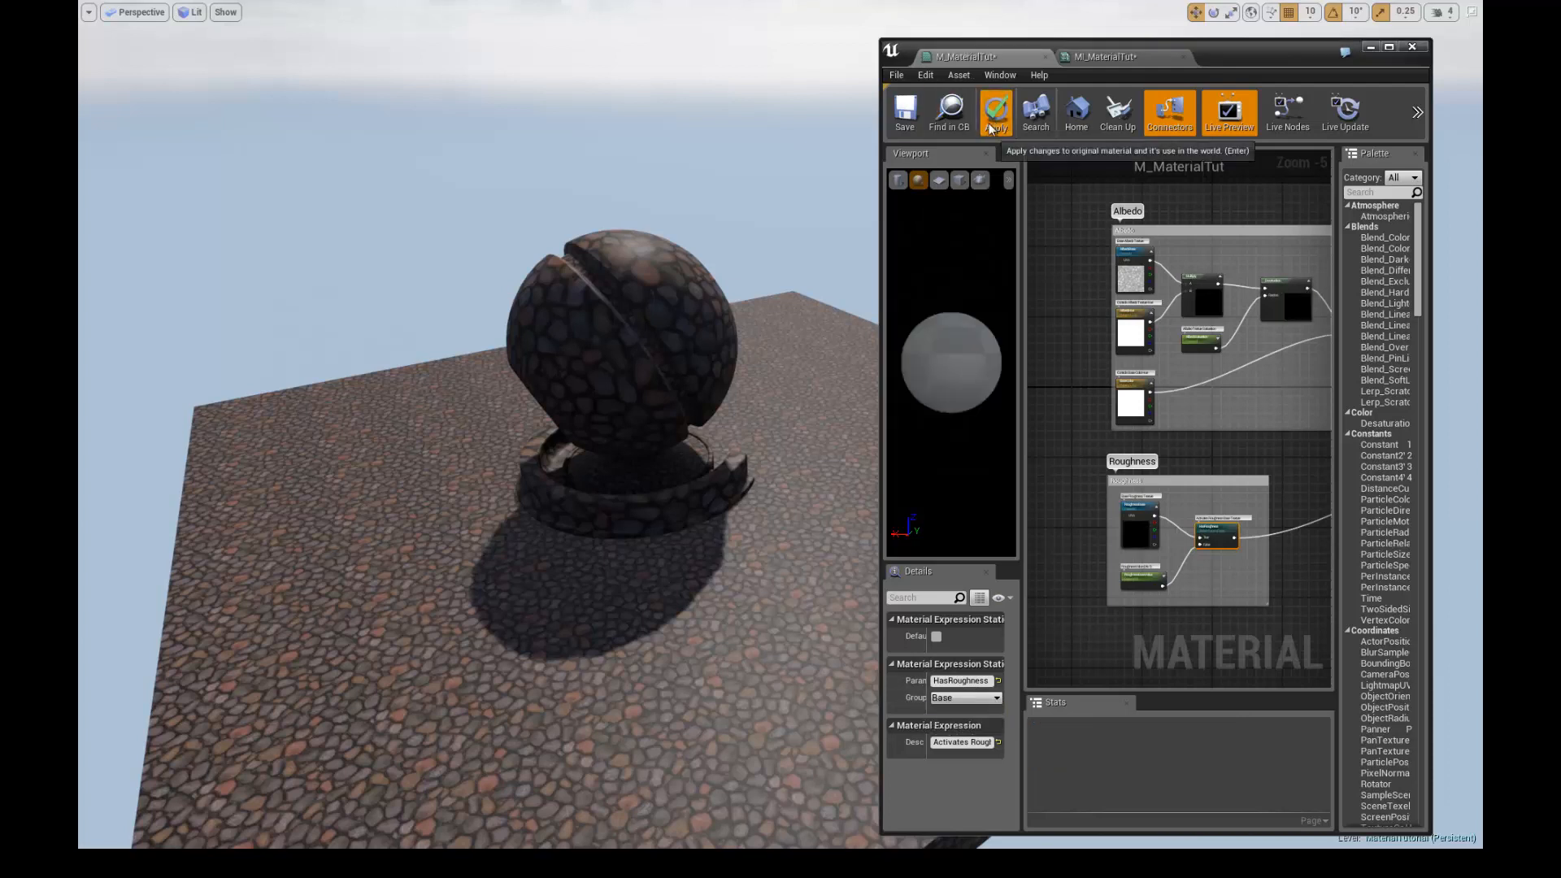
- Override and enable the HasRoughness switch in the MI_MaterialTut instance
click(1089, 59)
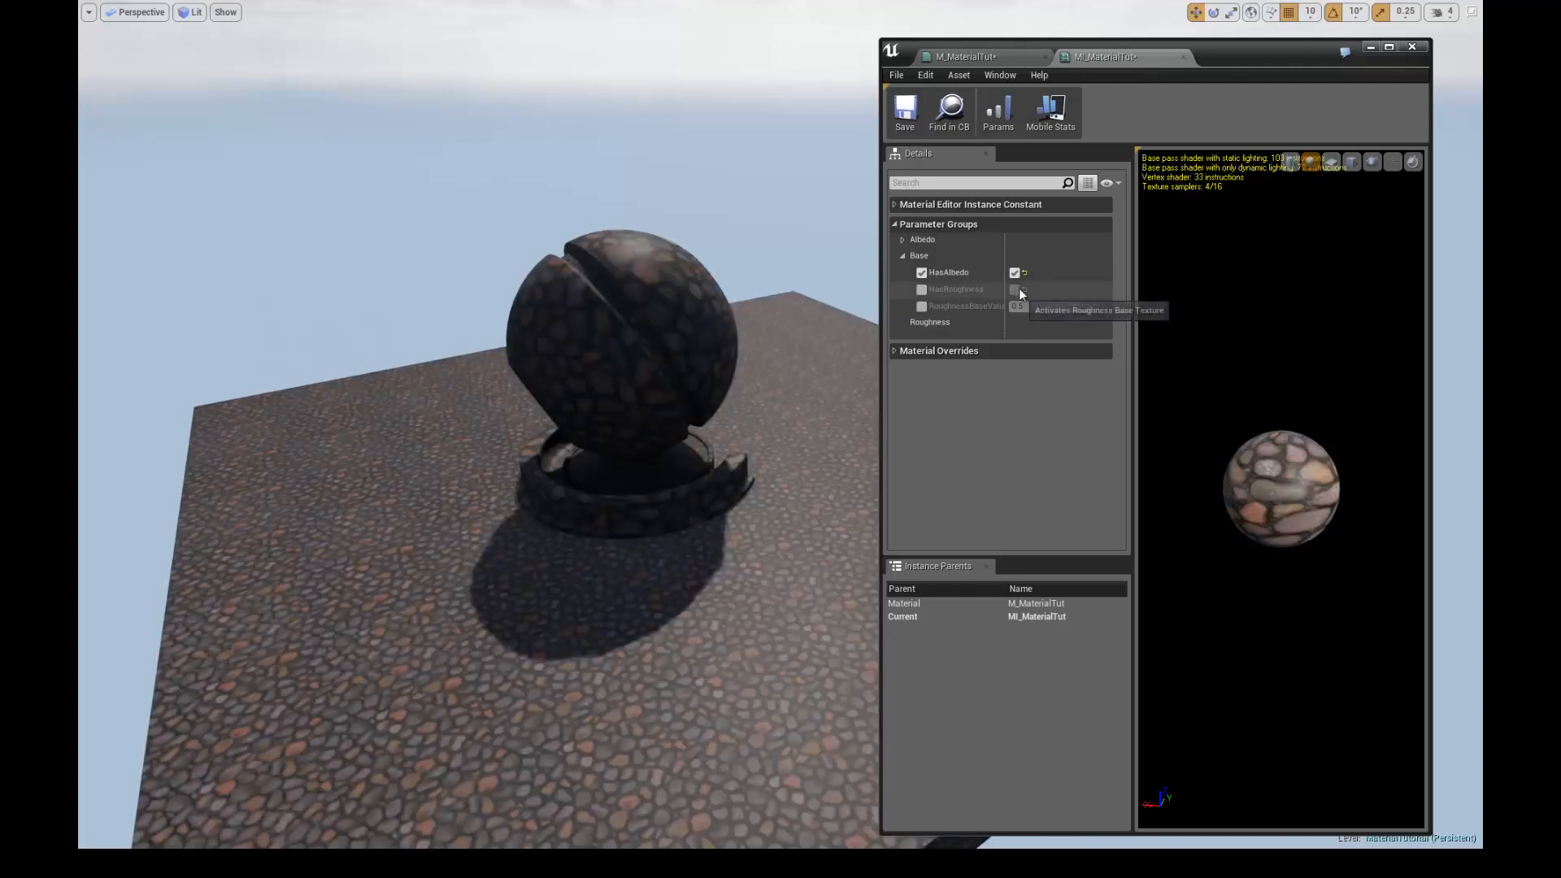
right_drag(786, 225, 793, 222)
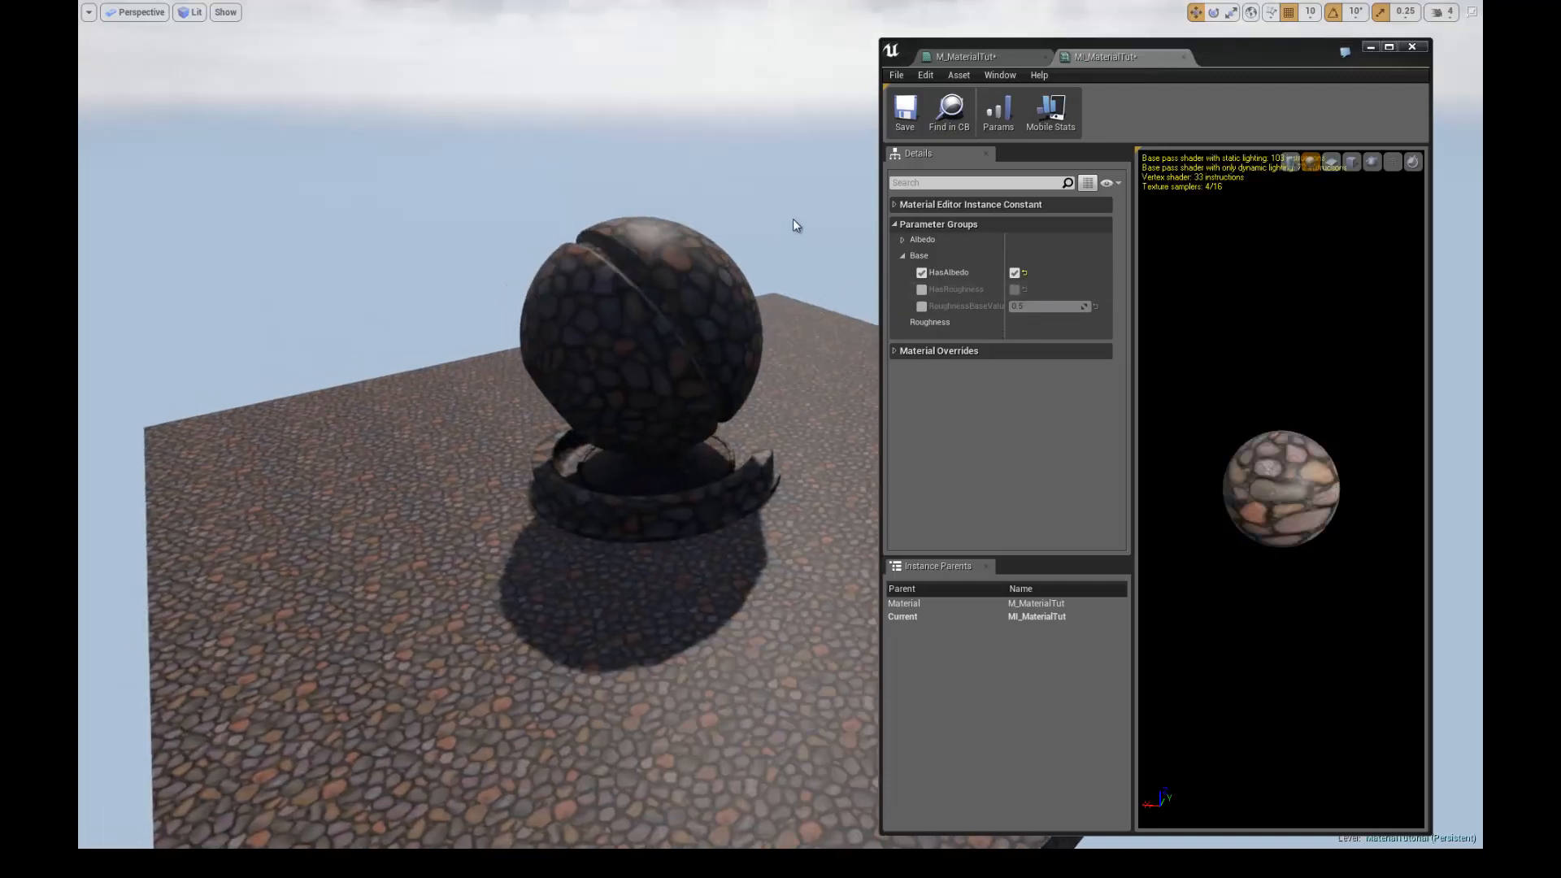
click(922, 291)
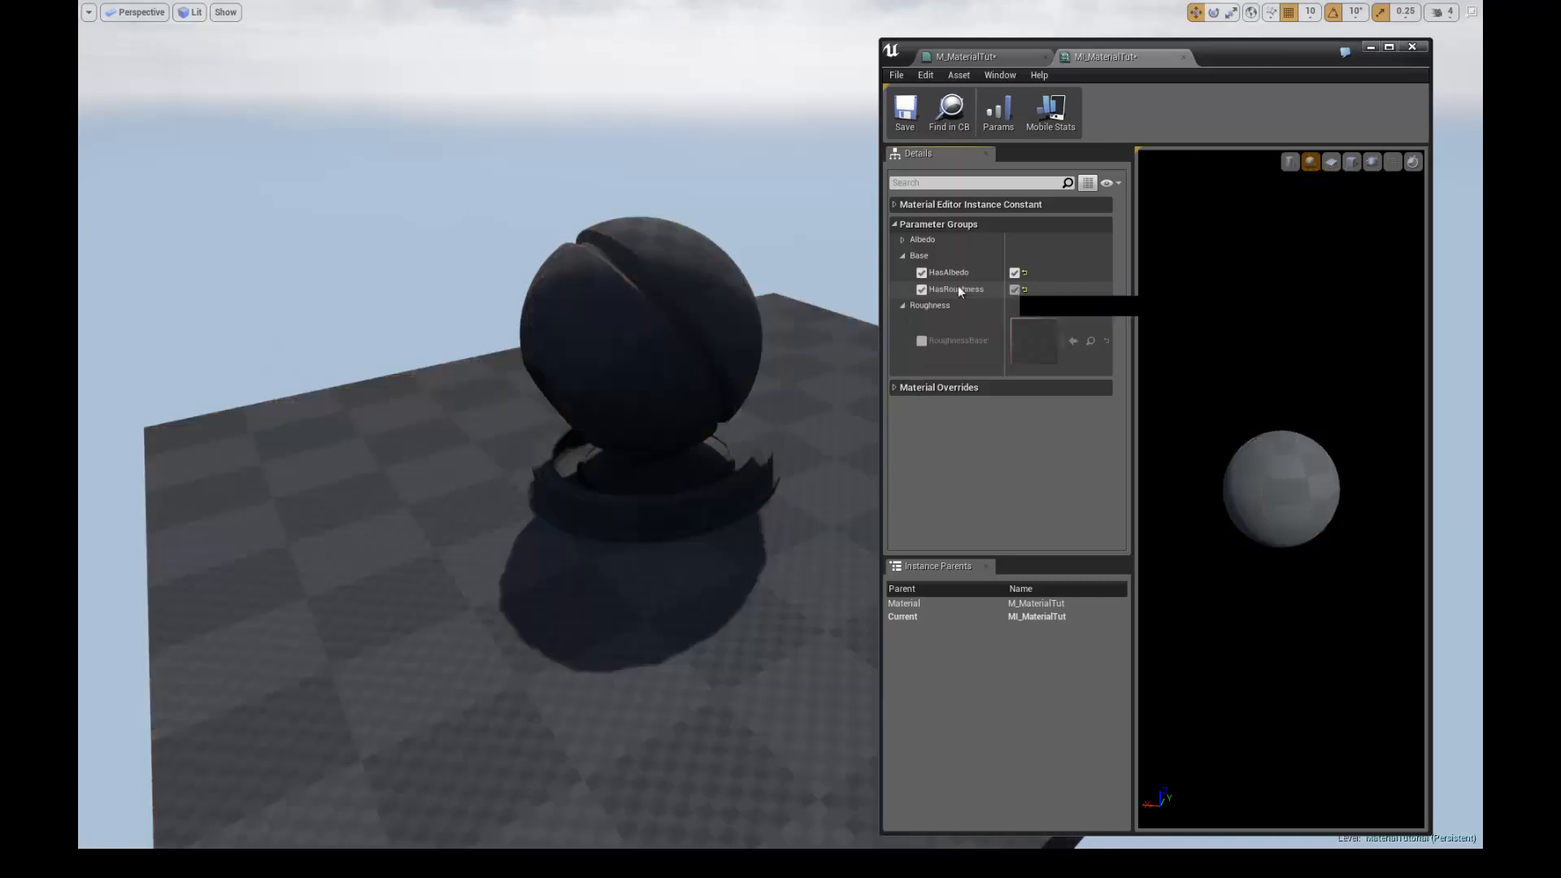
click(902, 255)
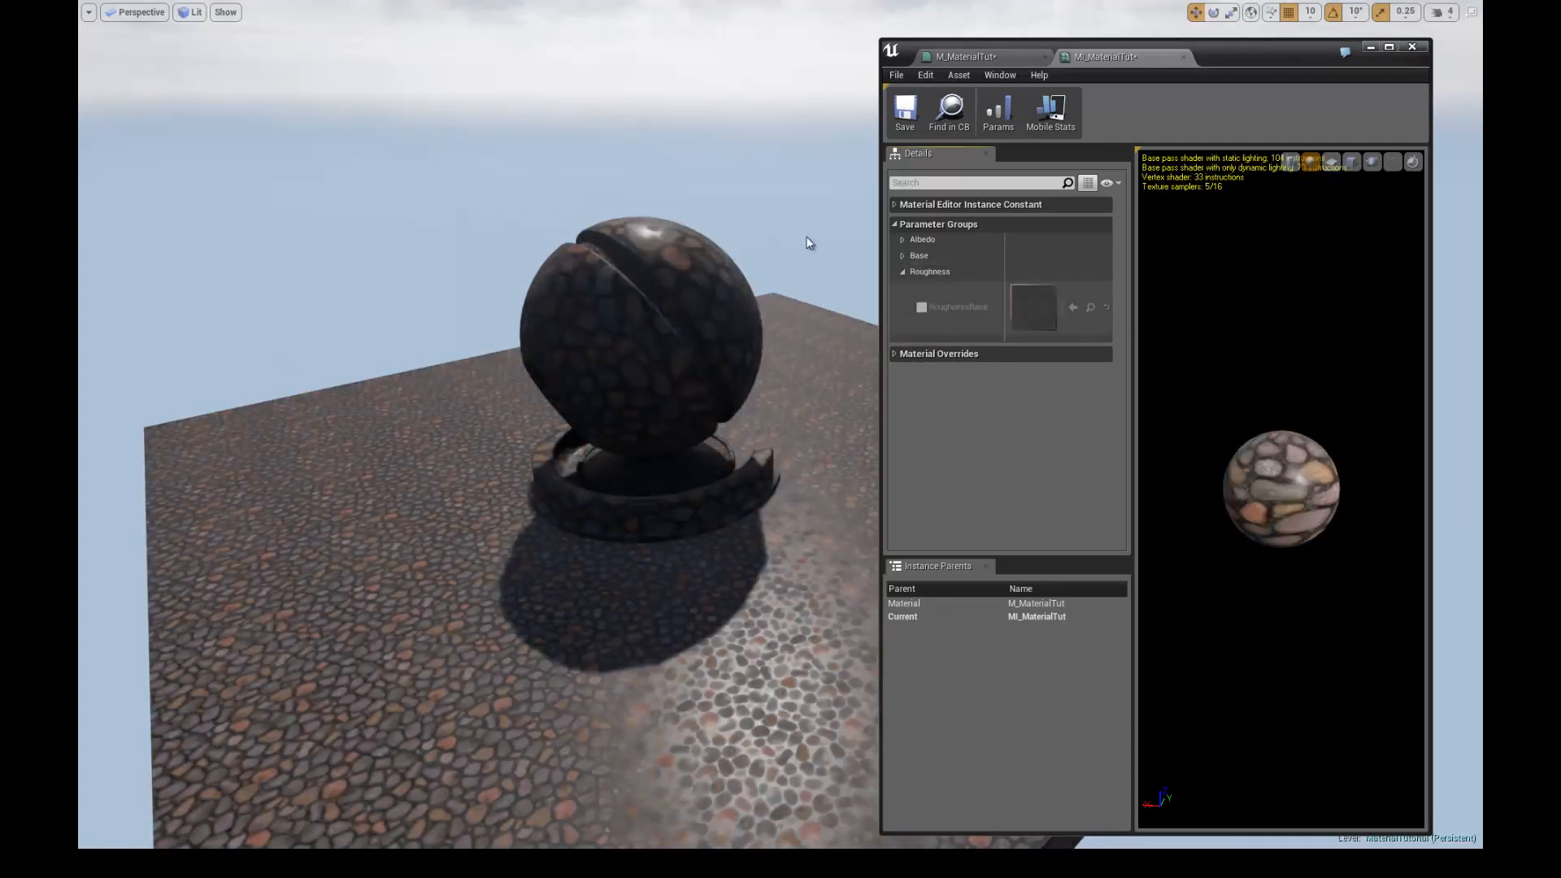
- Inspect how the roughness texture affects the highlights on the preview mesh and floor from several angles
right_drag(739, 223, 603, 317)
click(602, 317)
key(f)
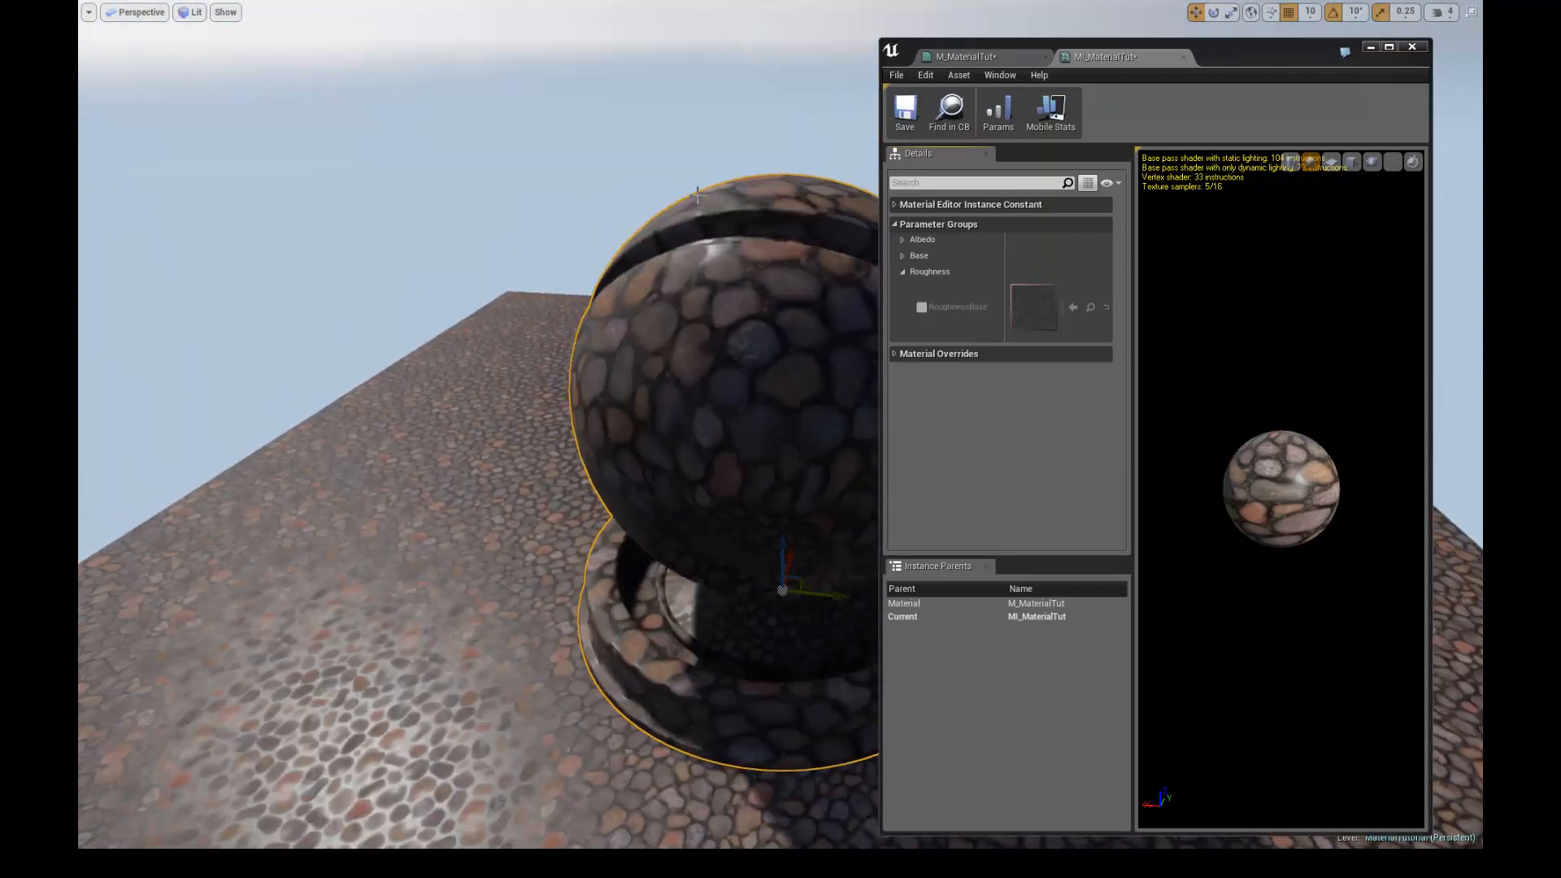
right_drag(697, 195, 753, 206)
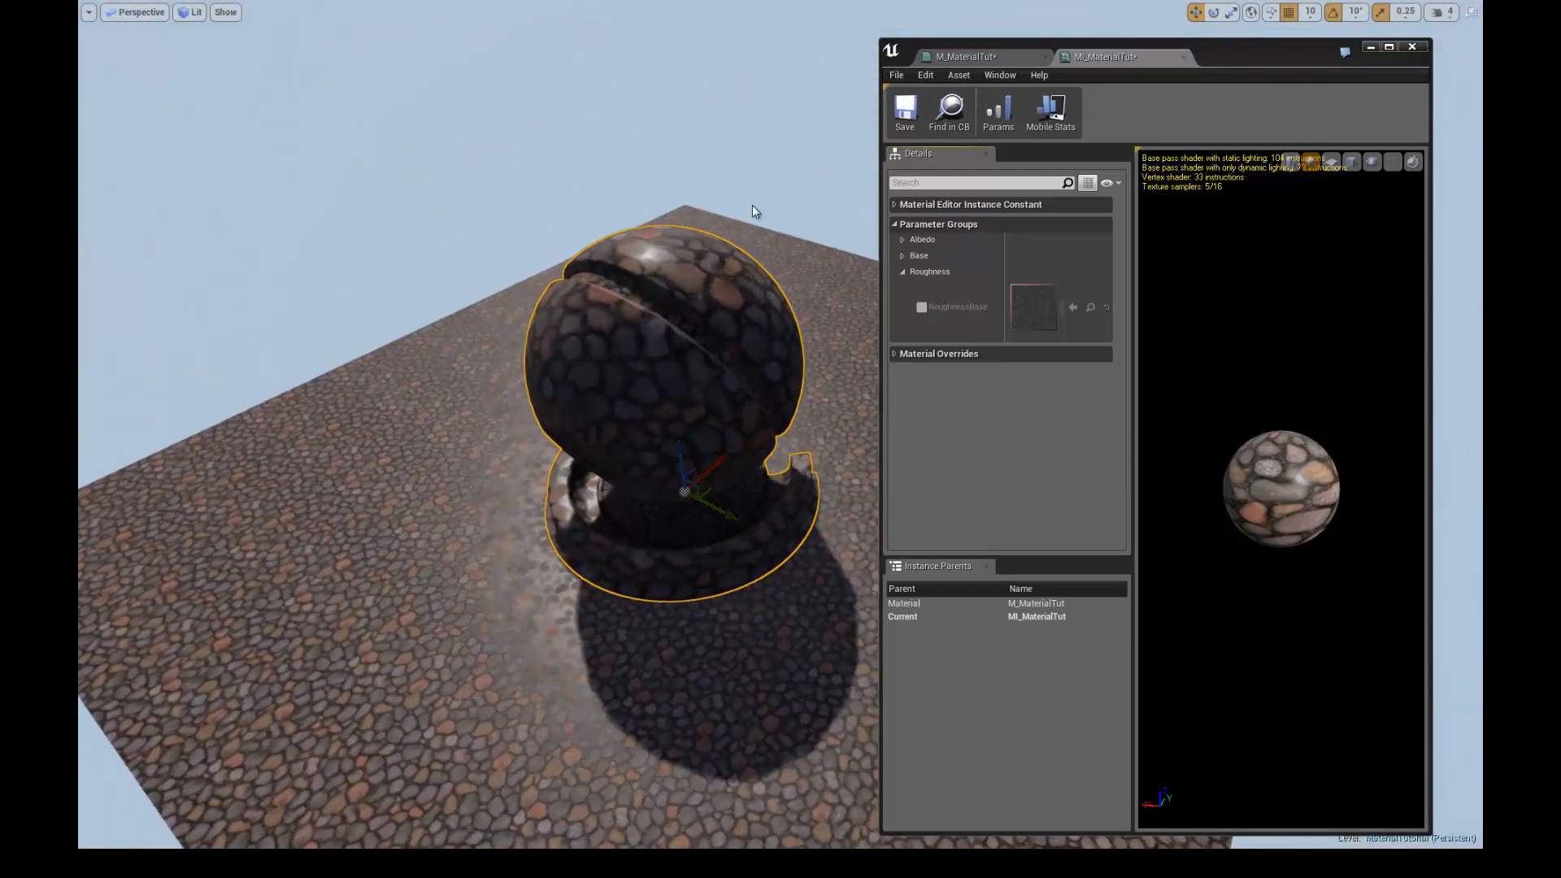
click(901, 272)
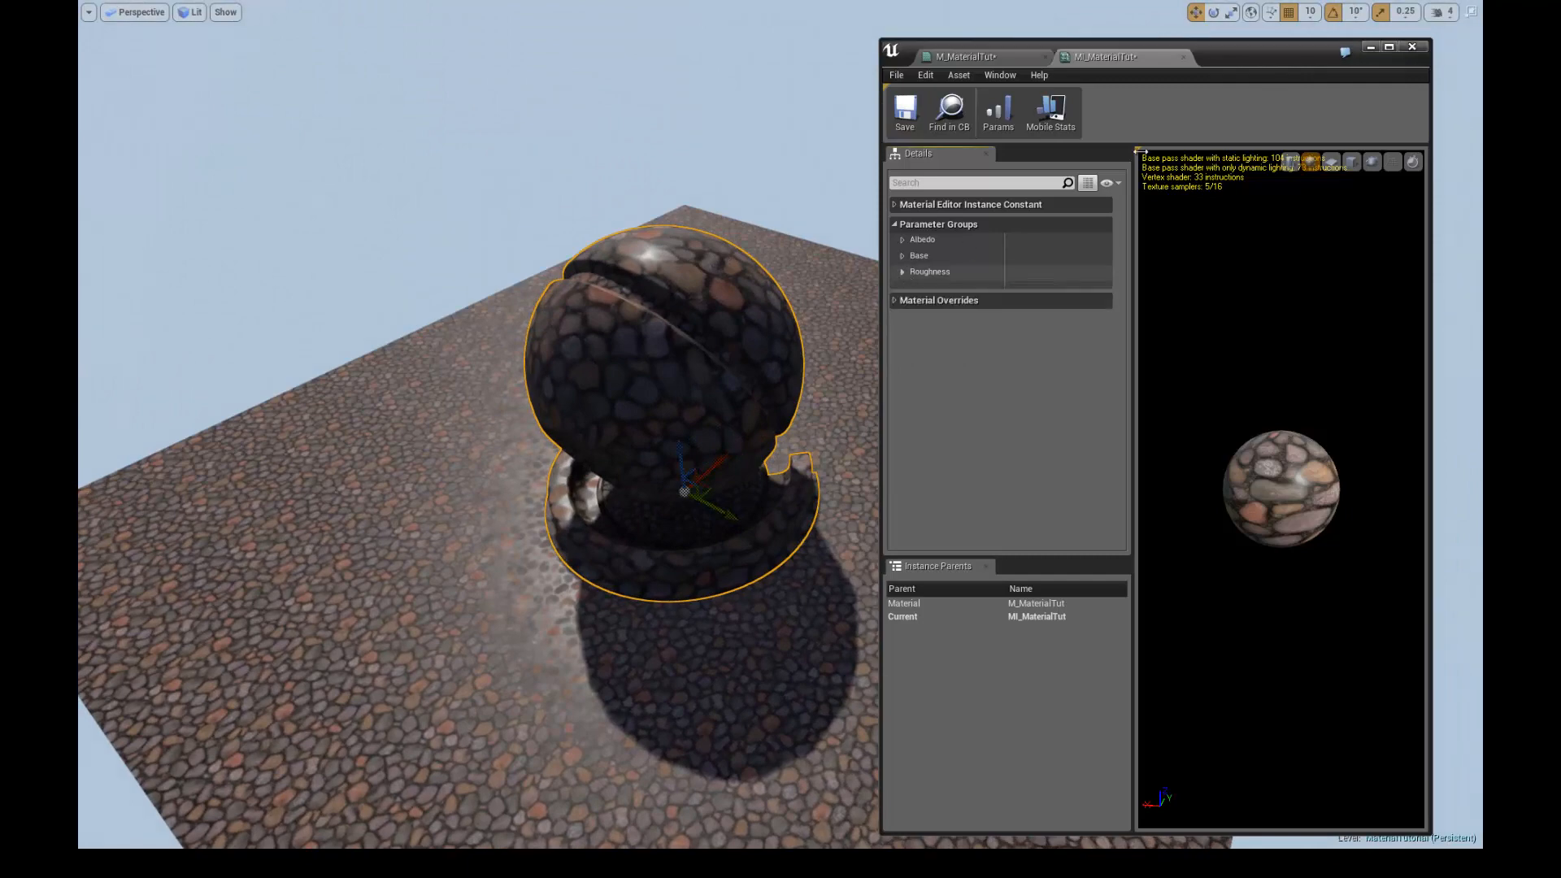
- In M_MaterialTut, move the whole Roughness comment section with its nodes further down, leaving a gap below the Albedo section
click(1390, 48)
click(222, 9)
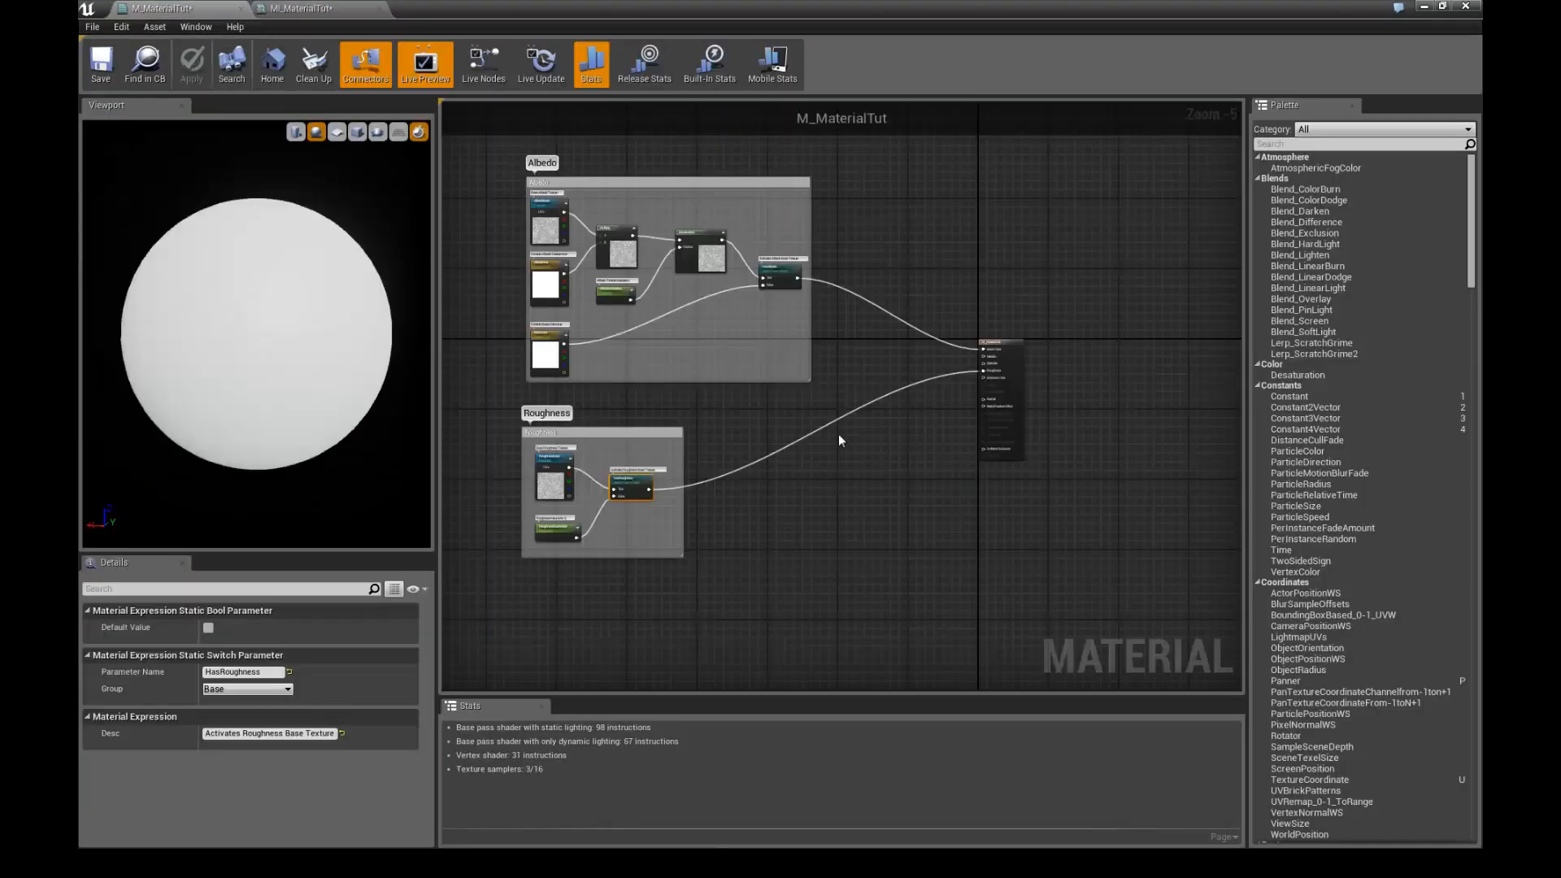
scroll(895, 378, up, 3)
right_drag(889, 407, 842, 409)
scroll(842, 409, down, 2)
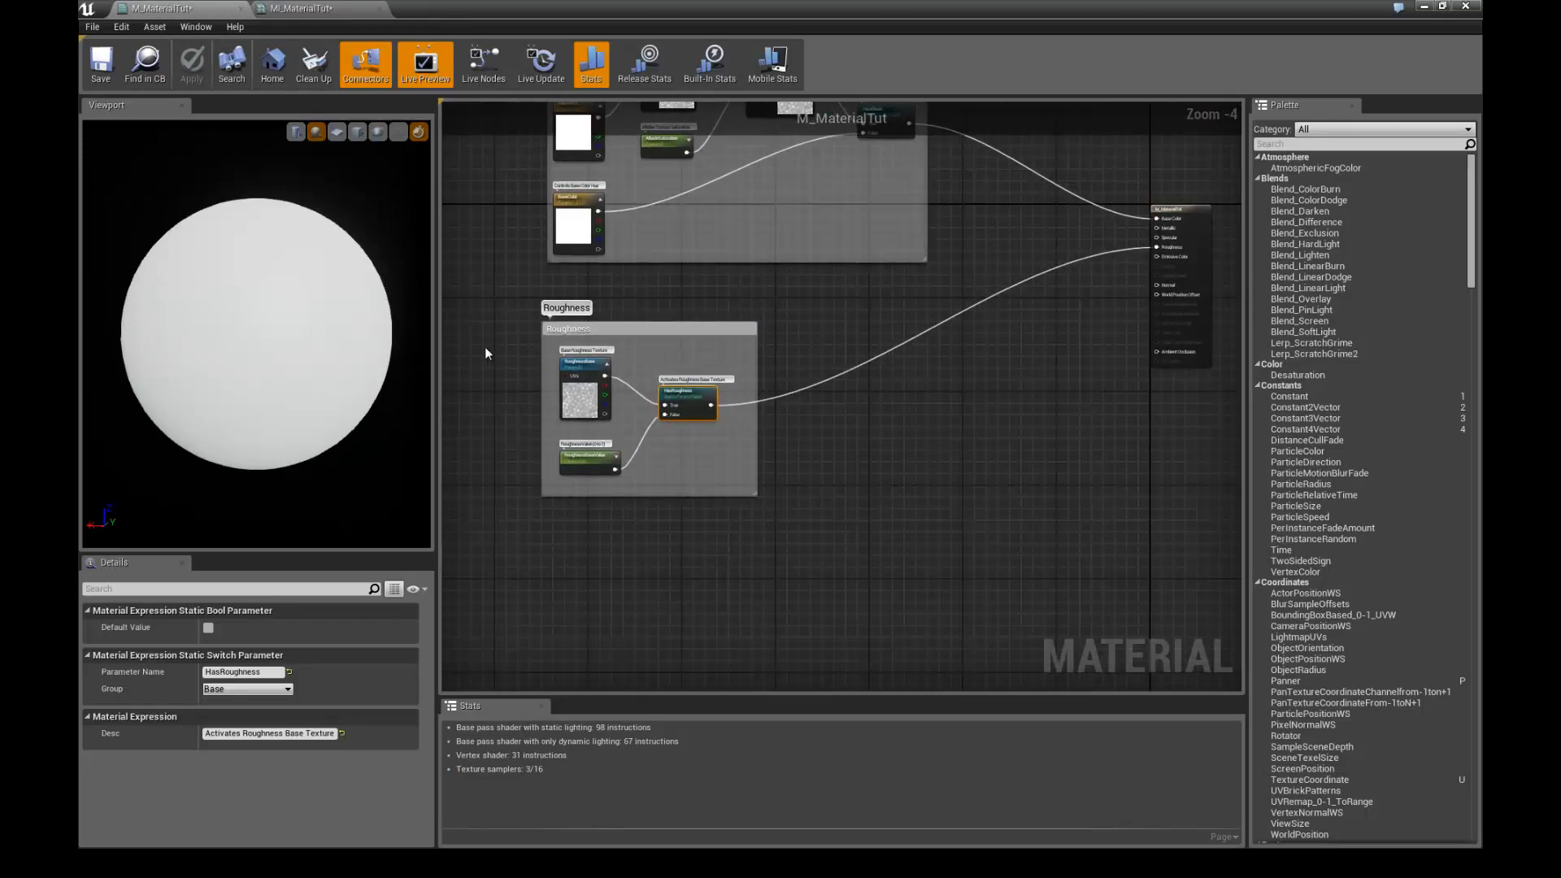
drag(484, 353, 792, 563)
drag(659, 324, 654, 470)
scroll(740, 387, up, 1)
mouse_move(783, 366)
right_down()
mouse_move(741, 385)
mouse_move(758, 356)
right_up()
scroll(765, 375, down, 1)
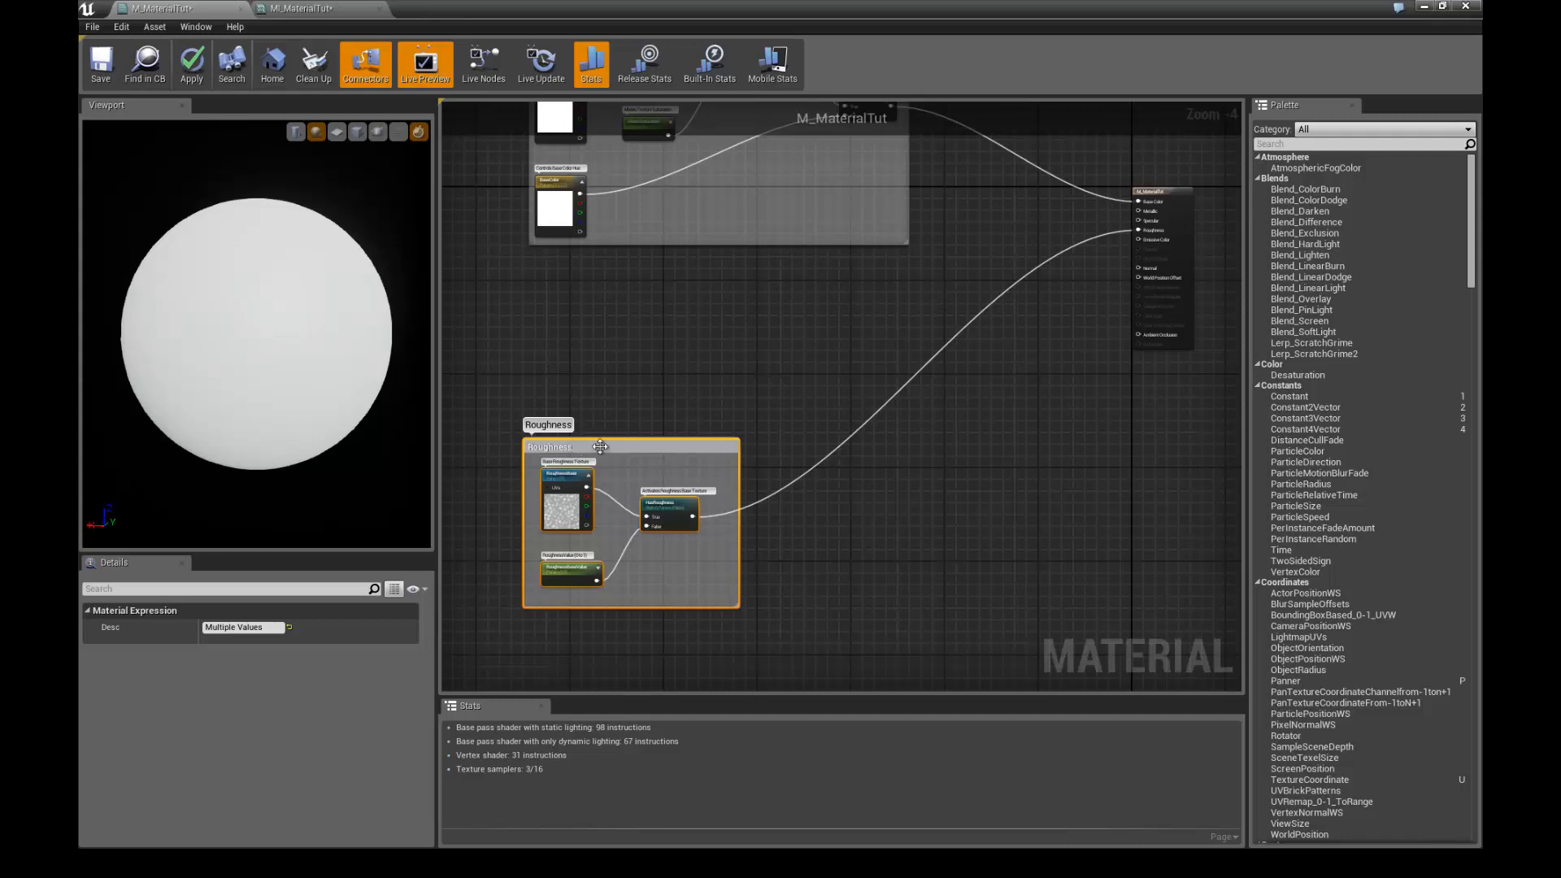
drag(600, 446, 594, 481)
drag(616, 506, 621, 506)
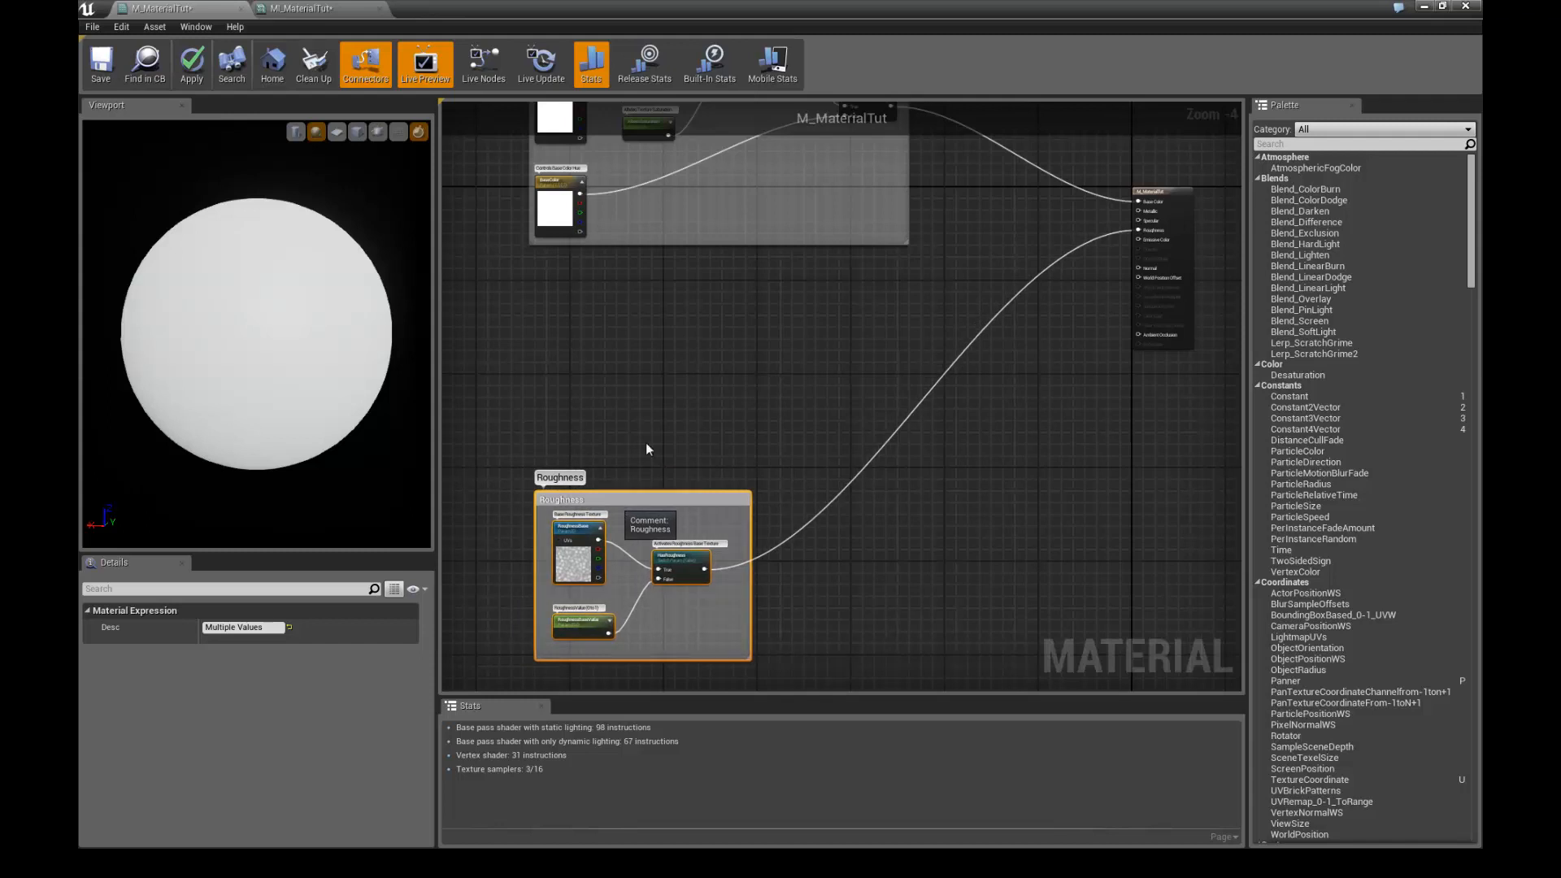
right_drag(716, 367, 695, 391)
right_drag(644, 471, 716, 298)
scroll(667, 388, up, 1)
scroll(650, 365, up, 1)
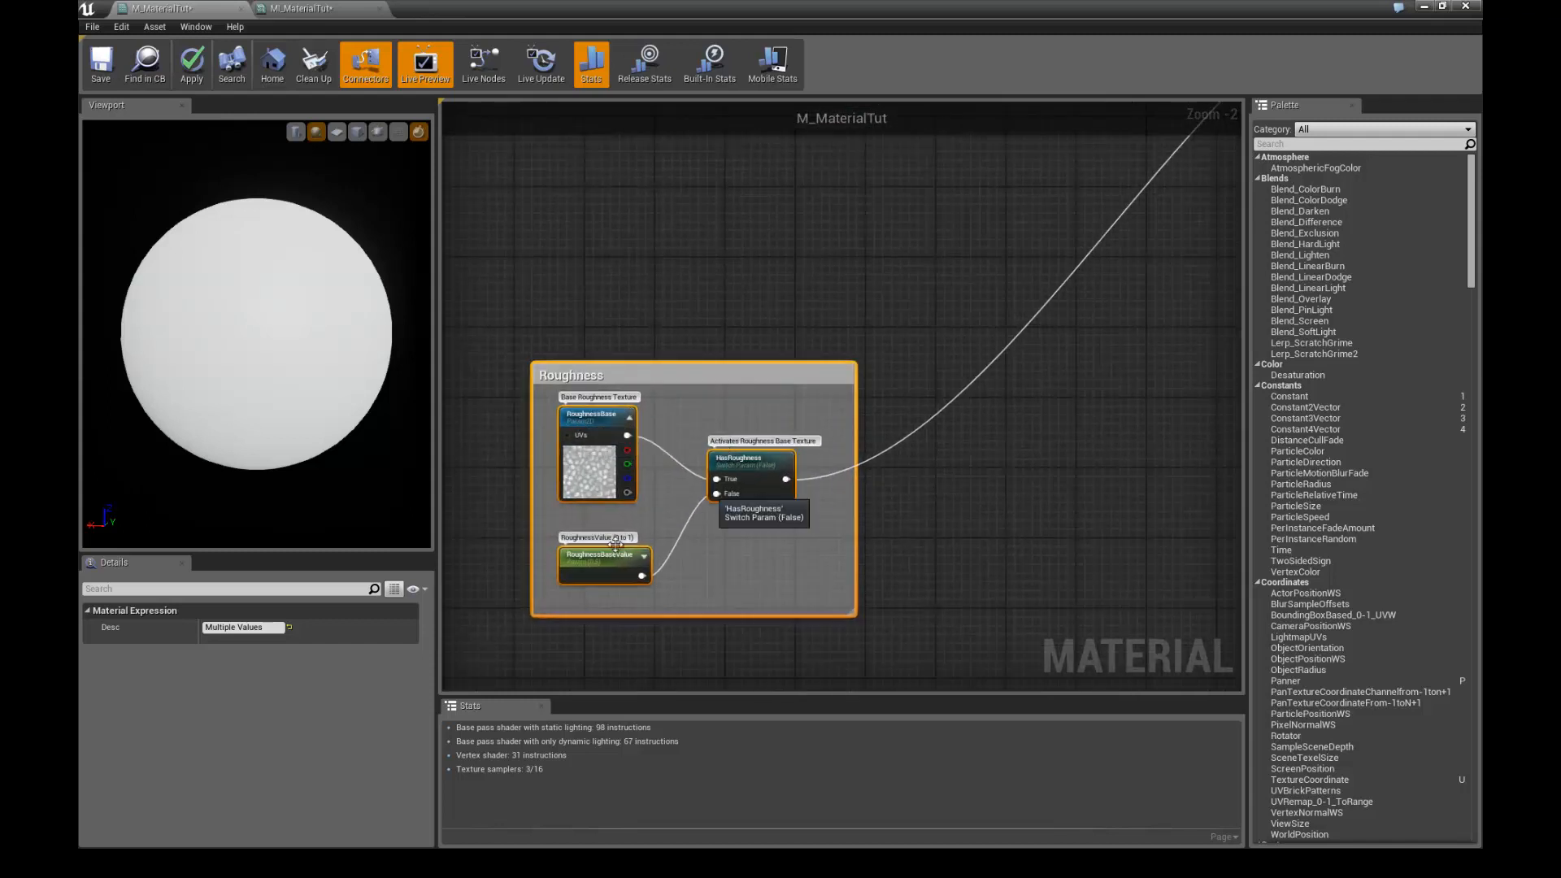
- Select the entire Roughness section with its nodes and save the material
click(524, 344)
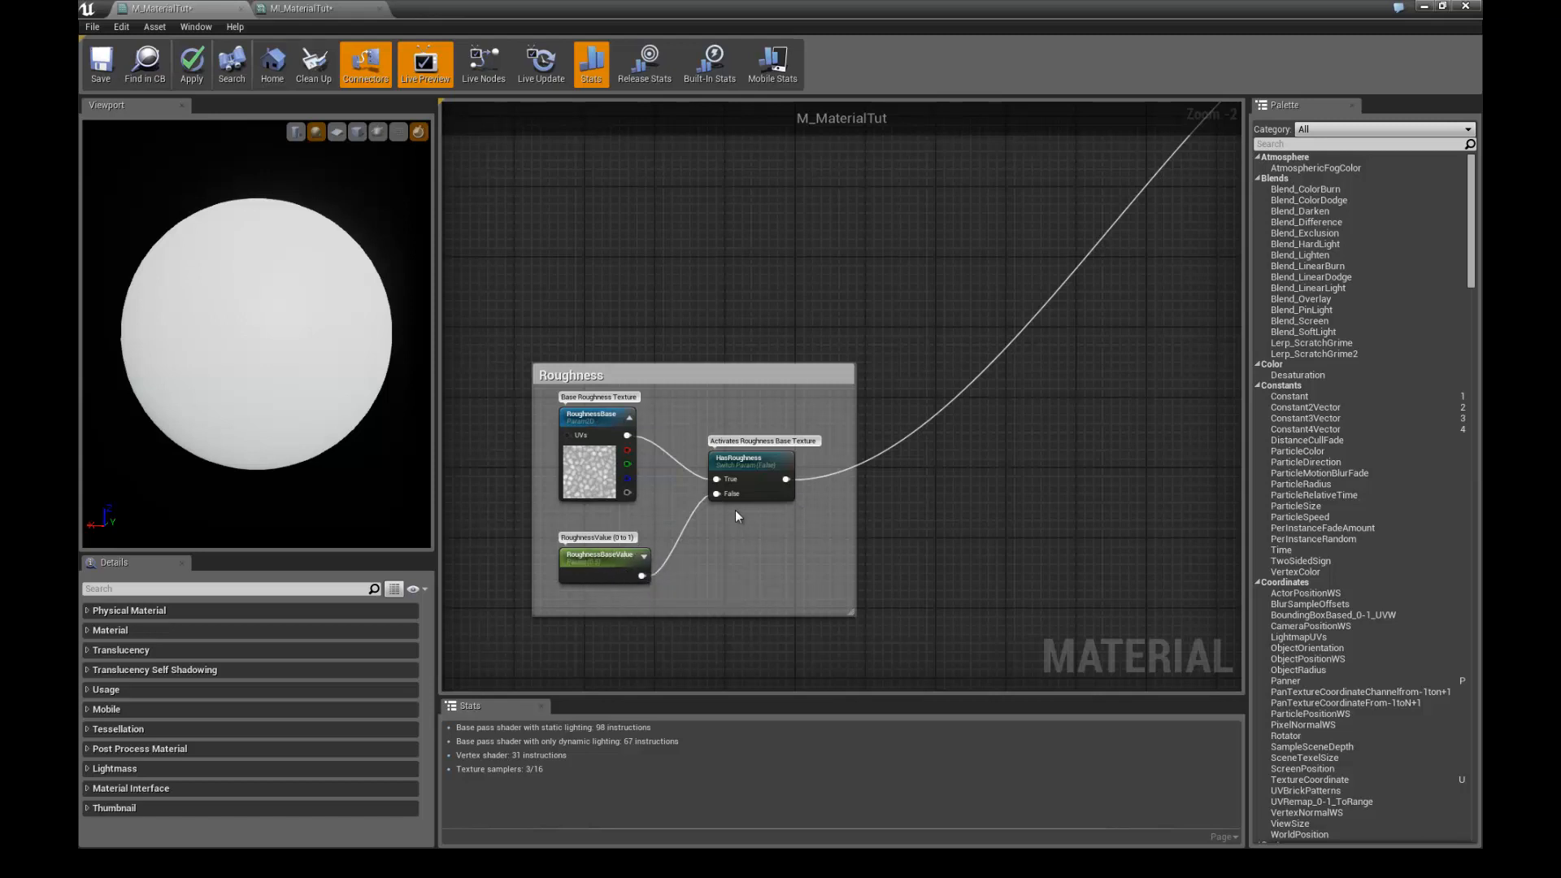
scroll(520, 324, down, 3)
drag(520, 323, 768, 528)
right_drag(809, 511, 810, 513)
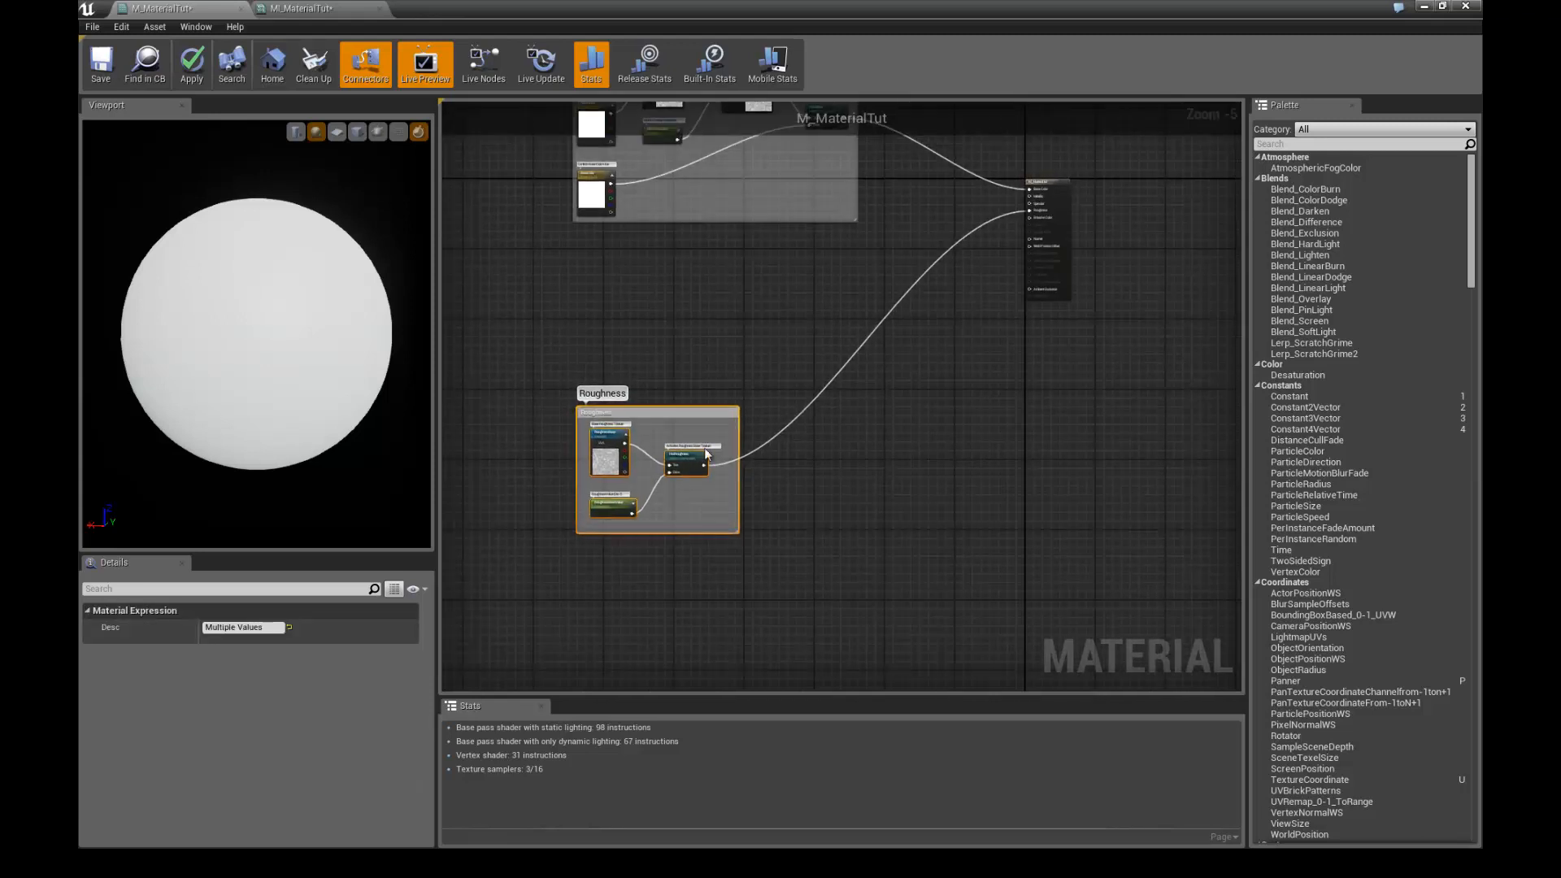
click(104, 69)
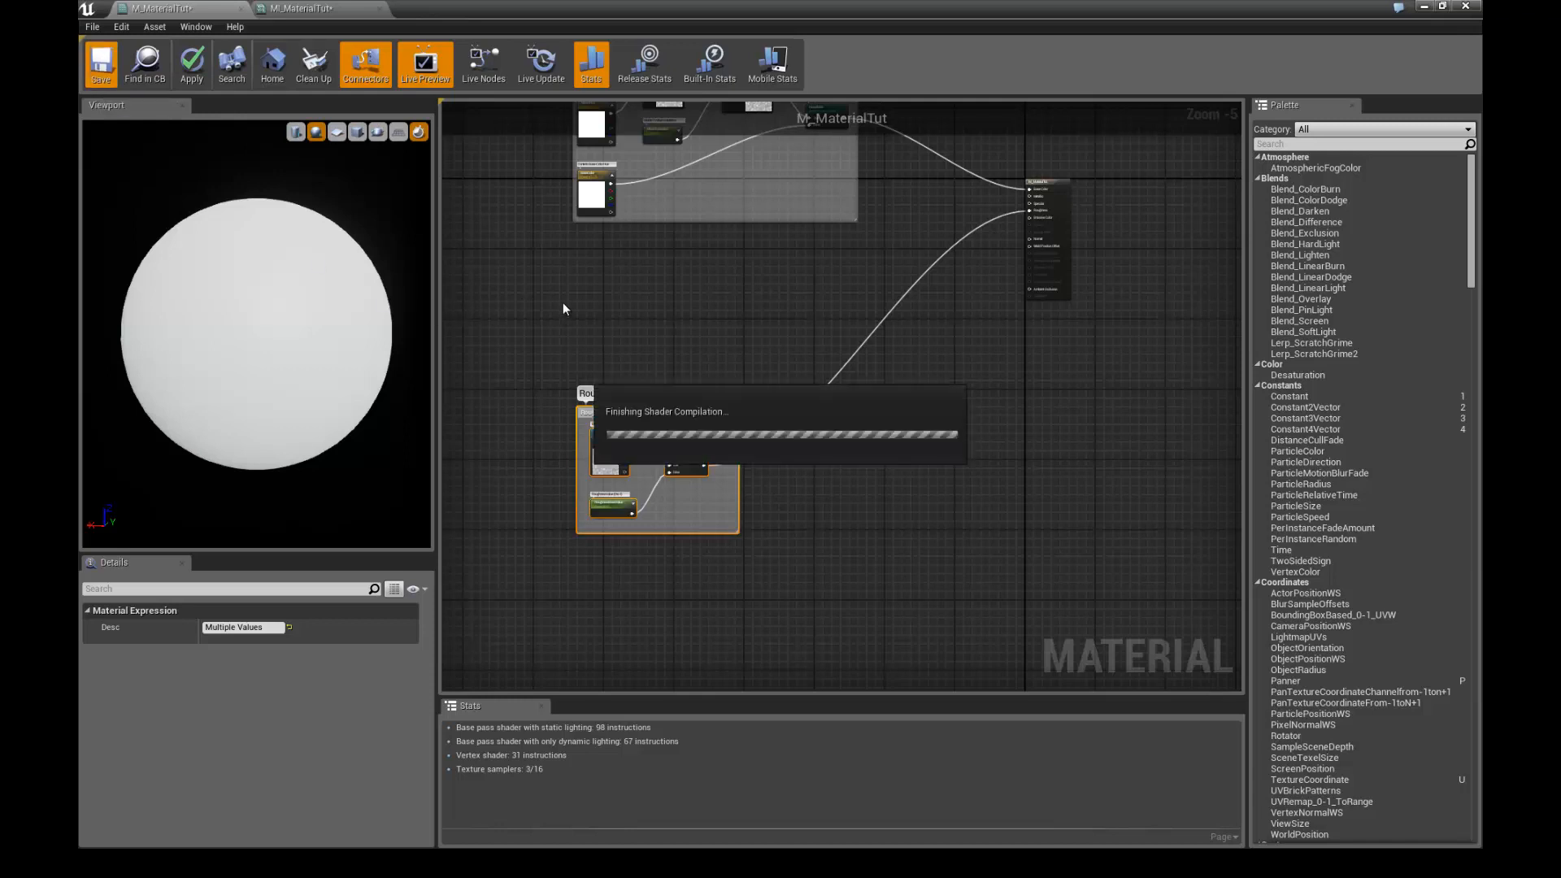
right_drag(562, 309, 600, 335)
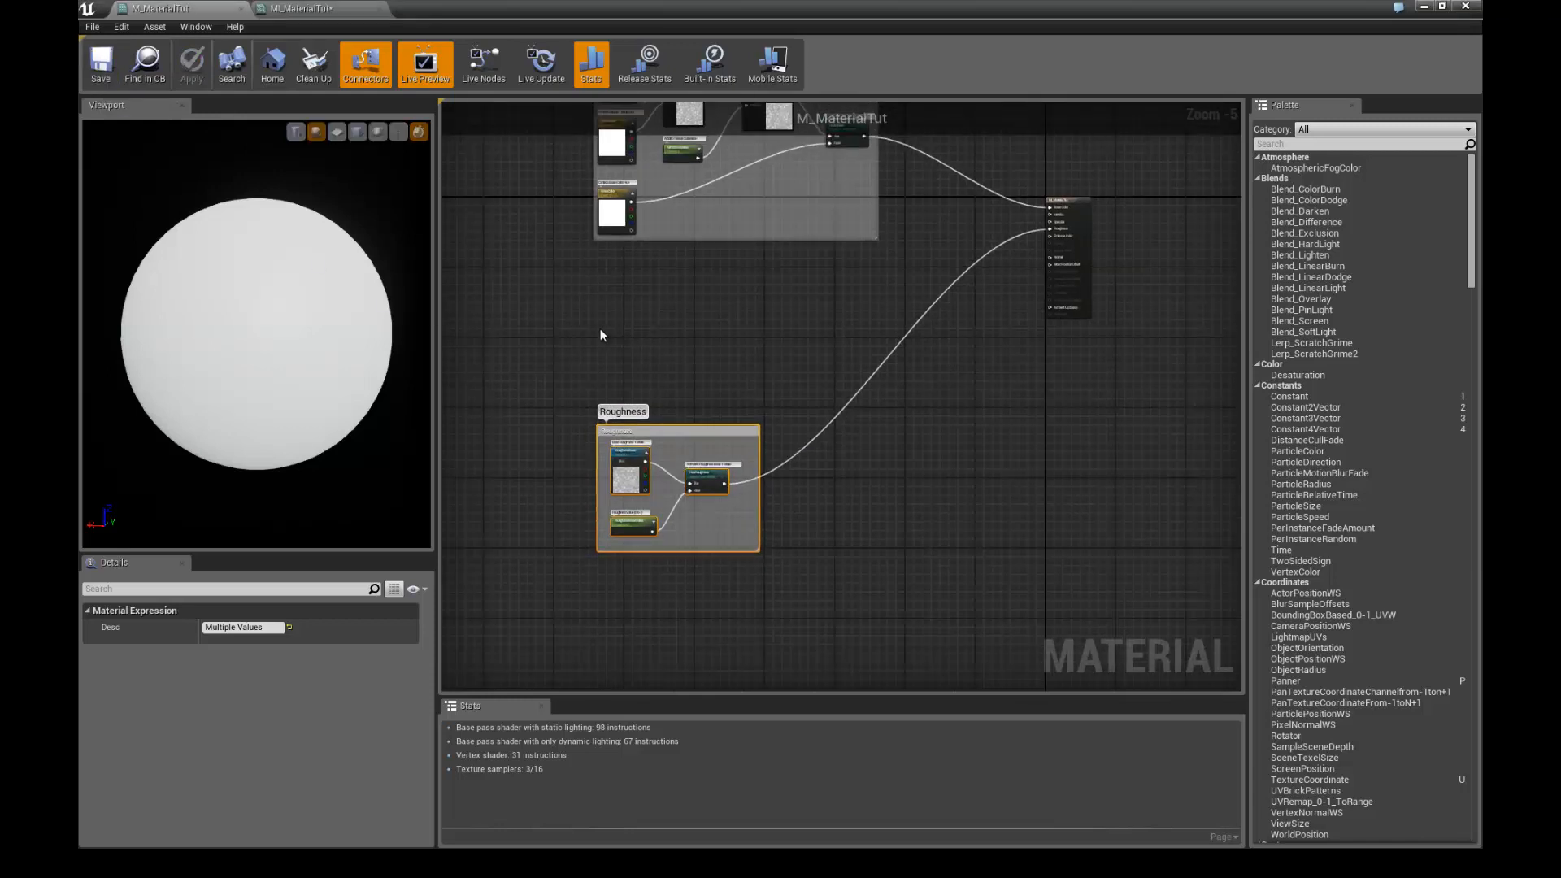
- Duplicate the selected Roughness section and place the copy between the Albedo and original Roughness sections
key(ctrl+c)
key(ctrl+v)
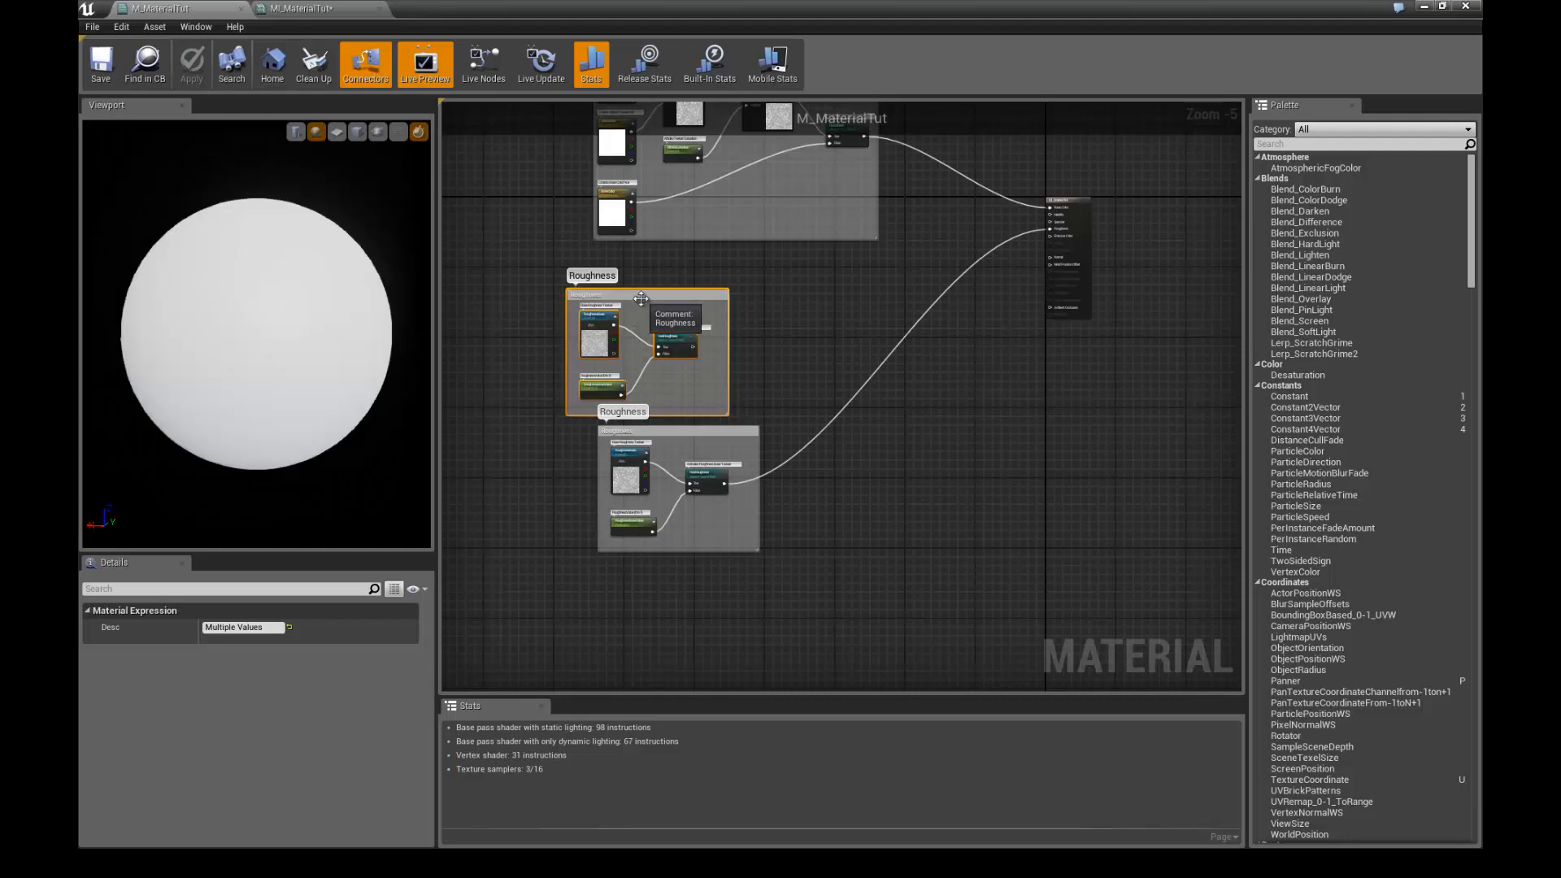
drag(641, 298, 676, 281)
right_drag(767, 317, 787, 346)
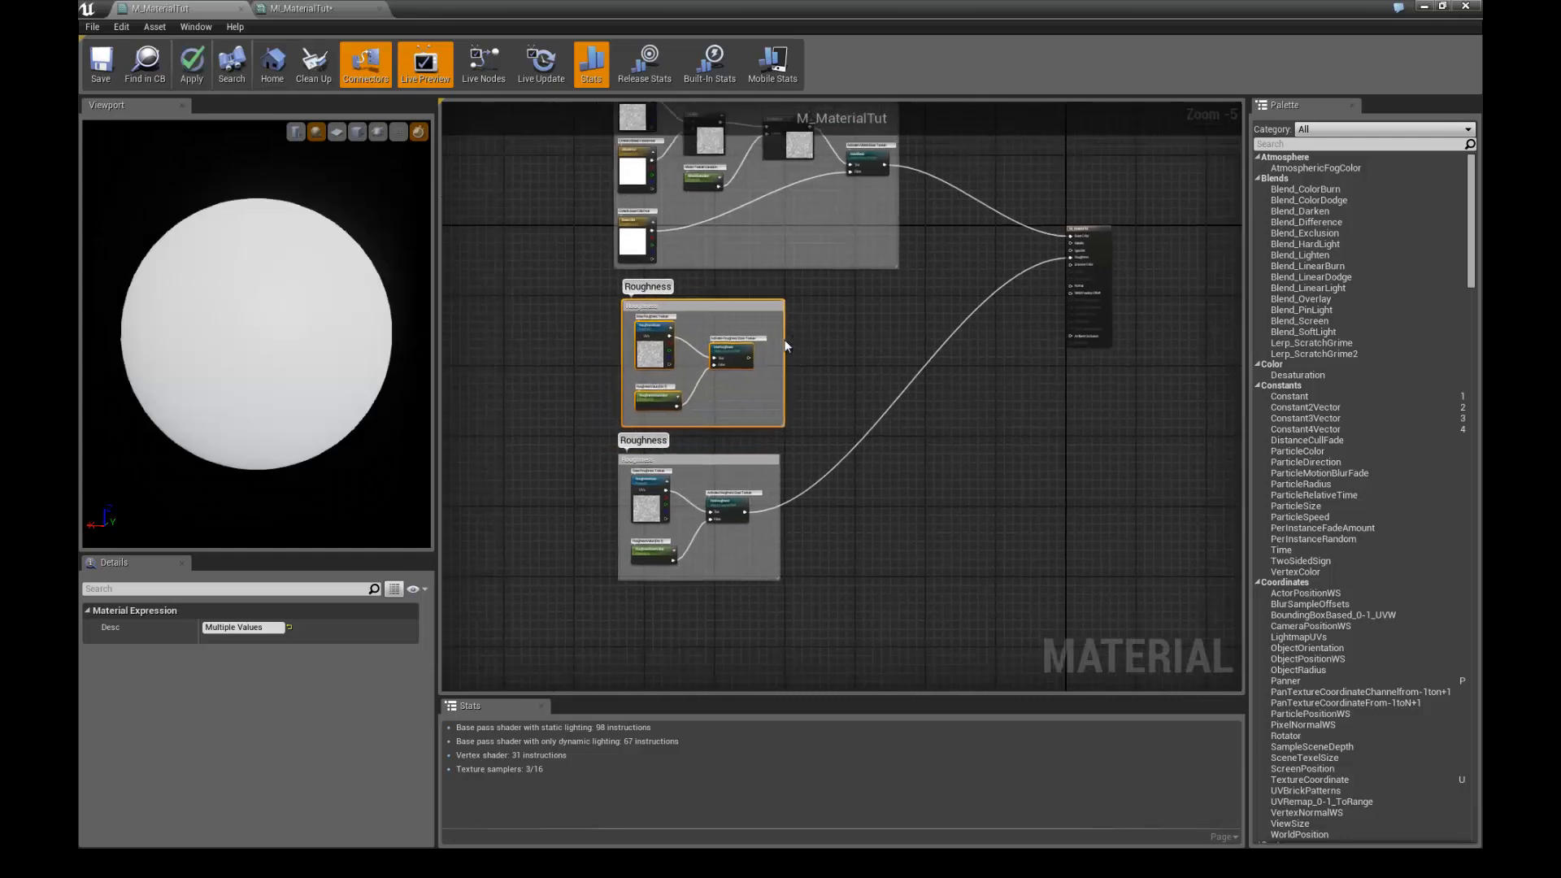
- Rename the duplicated section's comment as Metalness
scroll(787, 346, up, 2)
right_drag(471, 312, 554, 288)
click(603, 259)
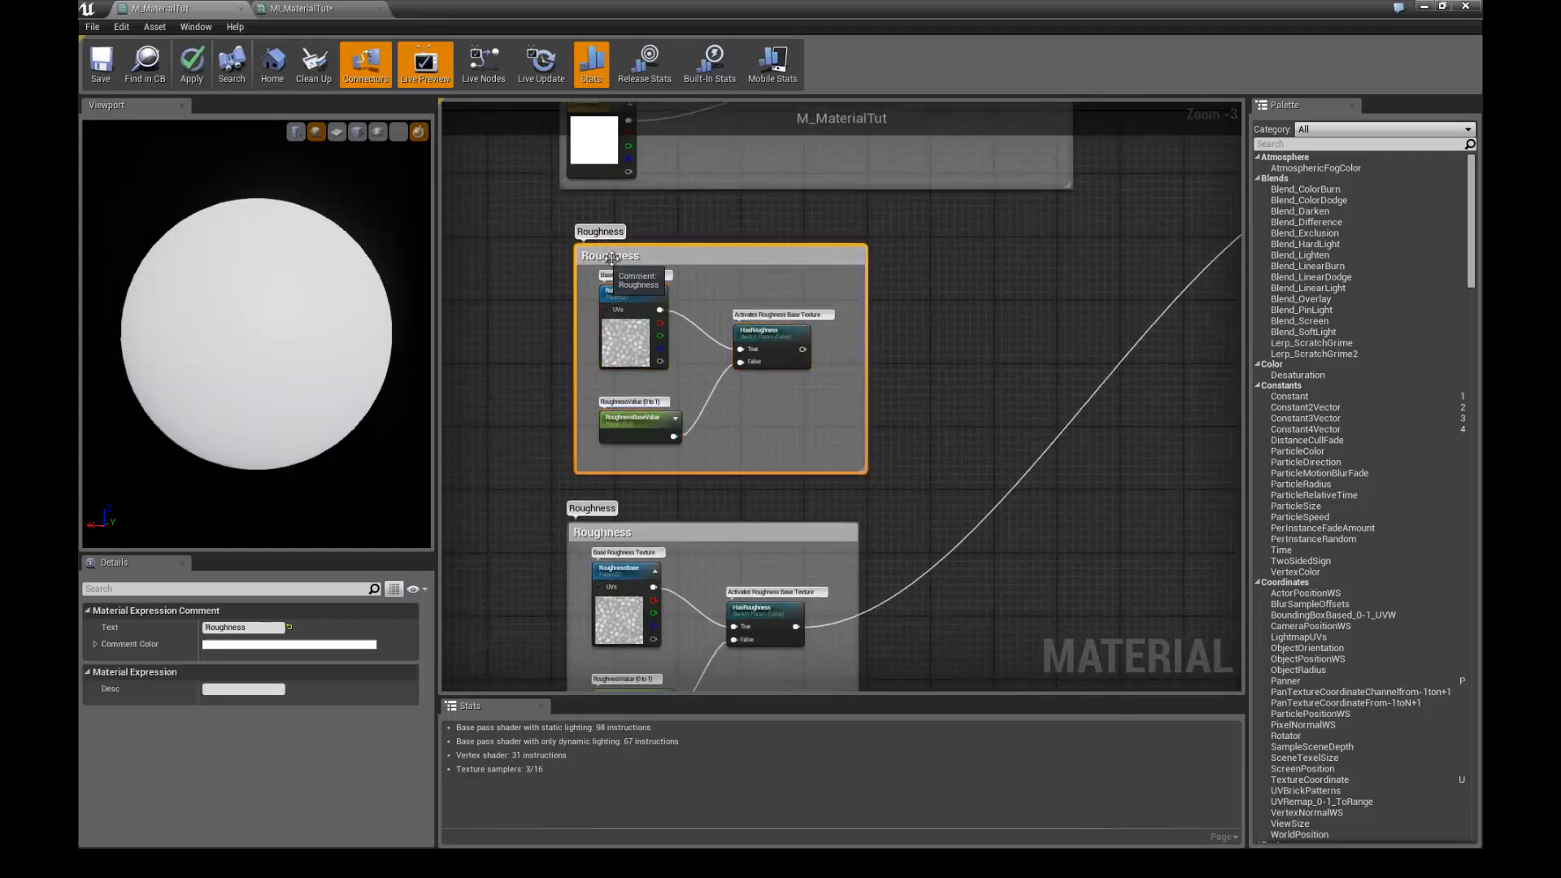
click(268, 623)
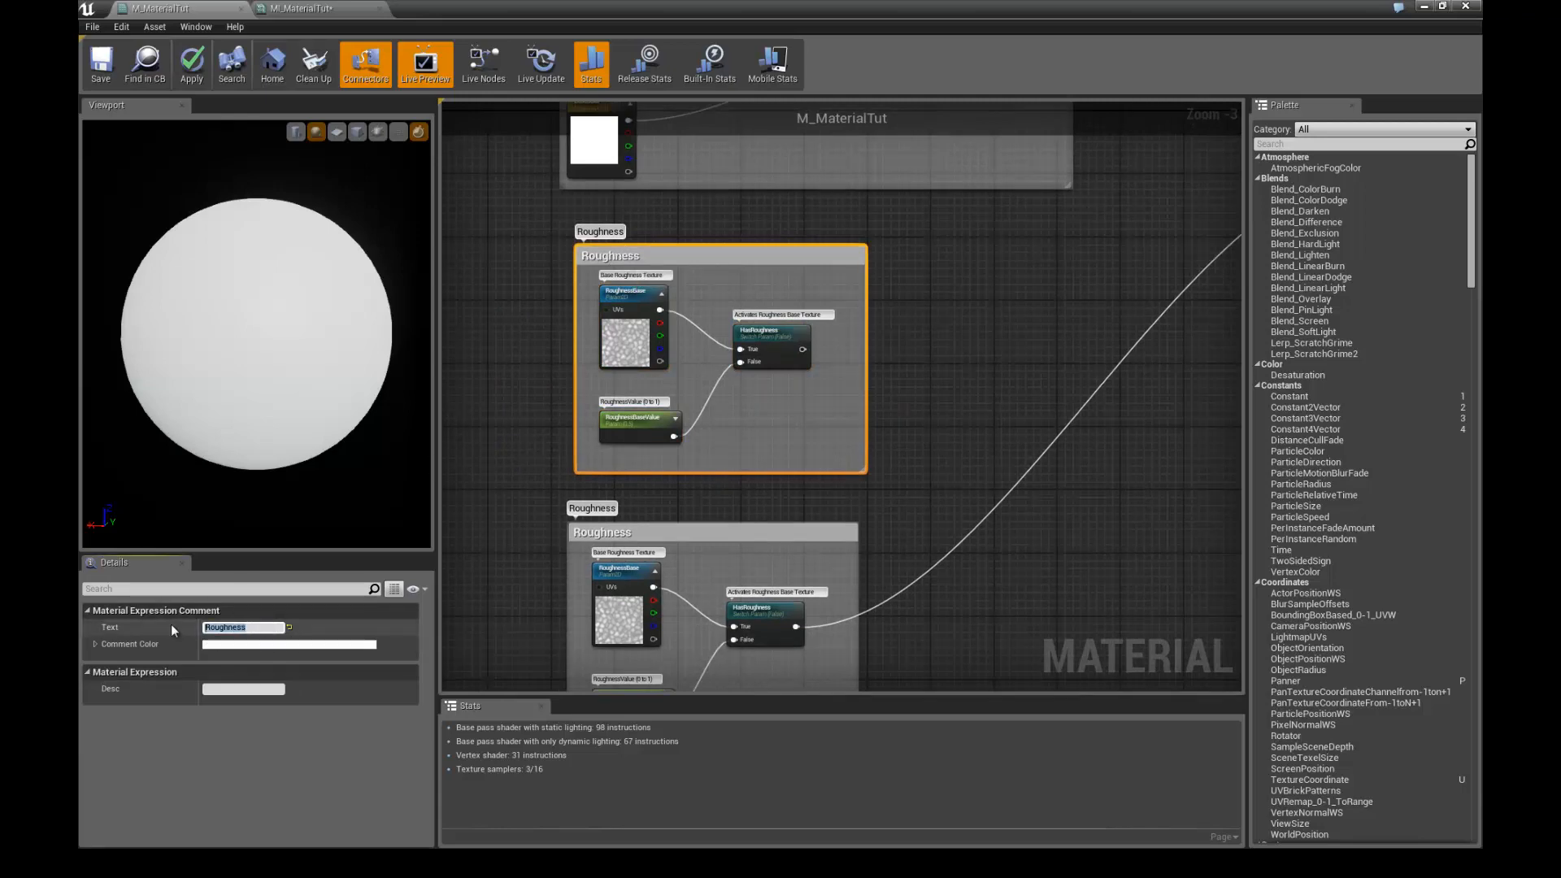
text(Metalness)
key(Return)
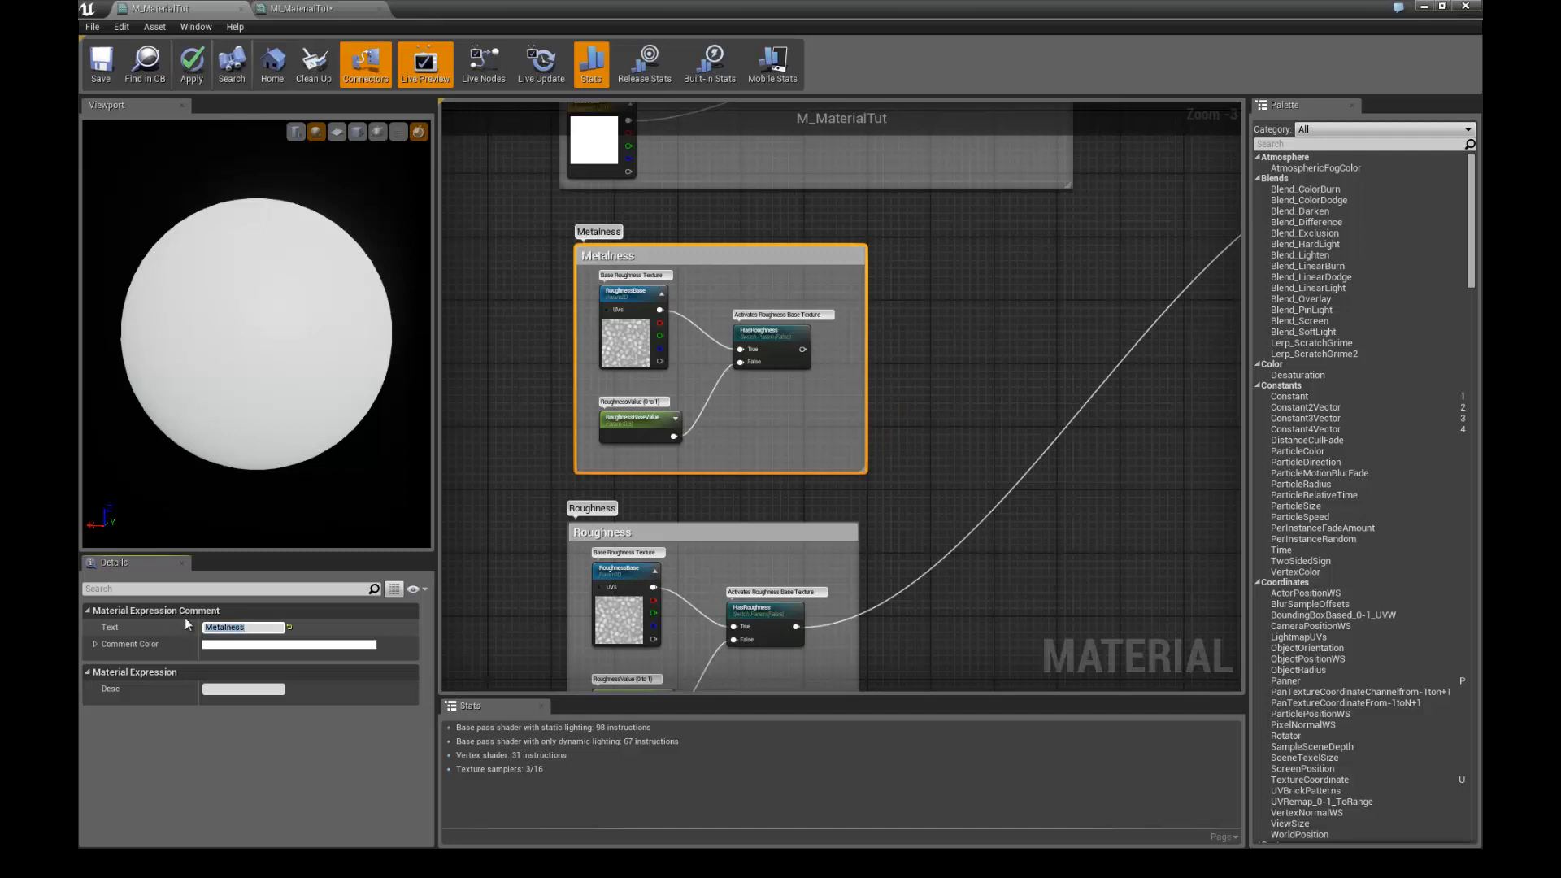
- Rename the texture parameter in the Metalness section as MetalBase and assign it to a new Metal group
click(622, 293)
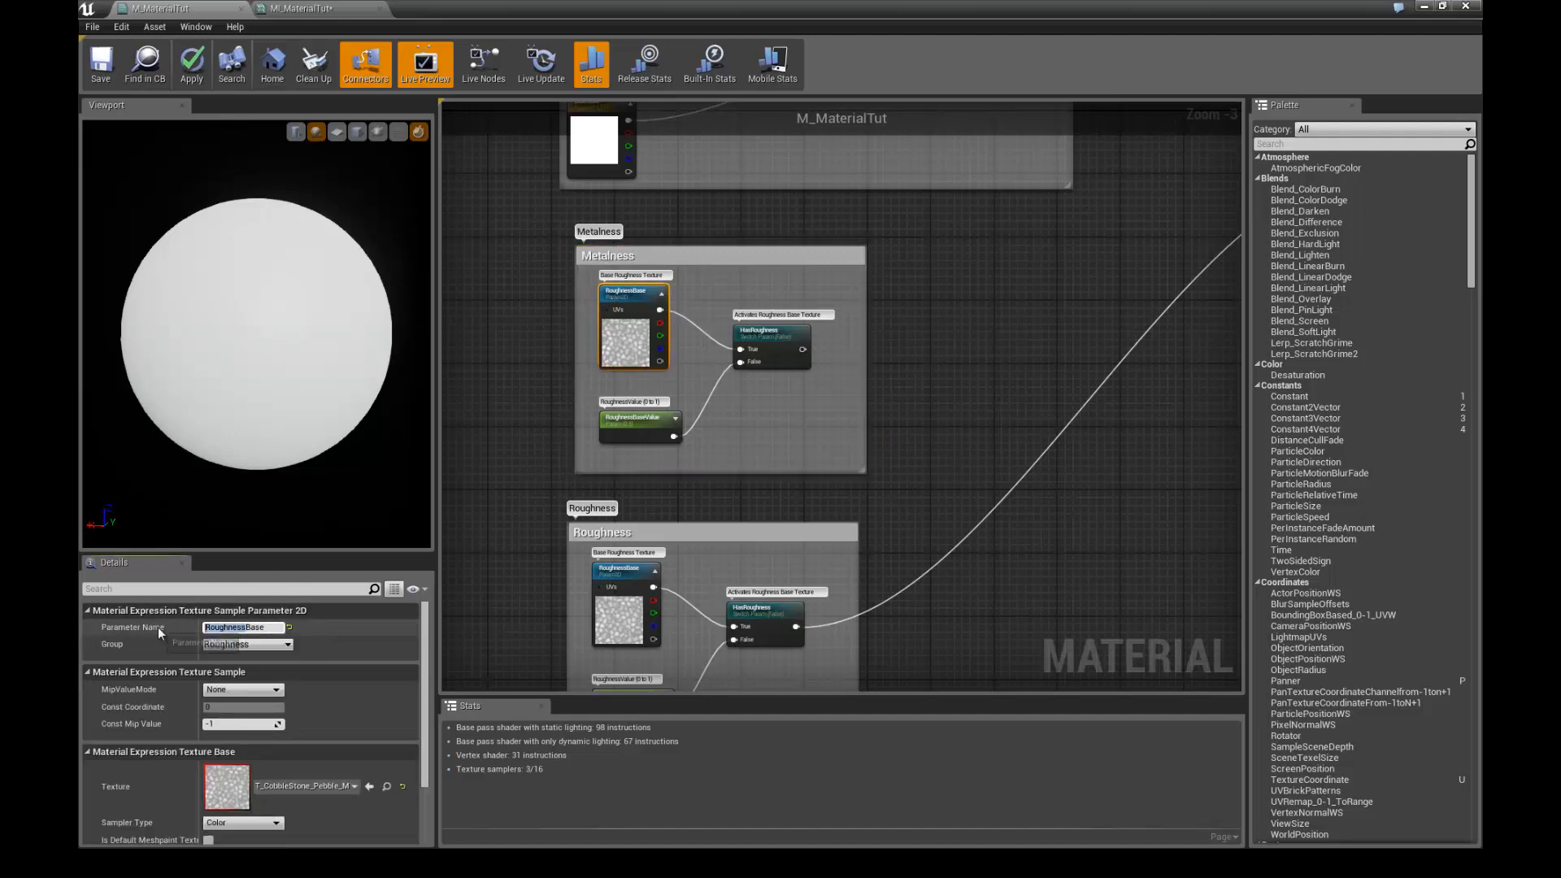
text(Metal)
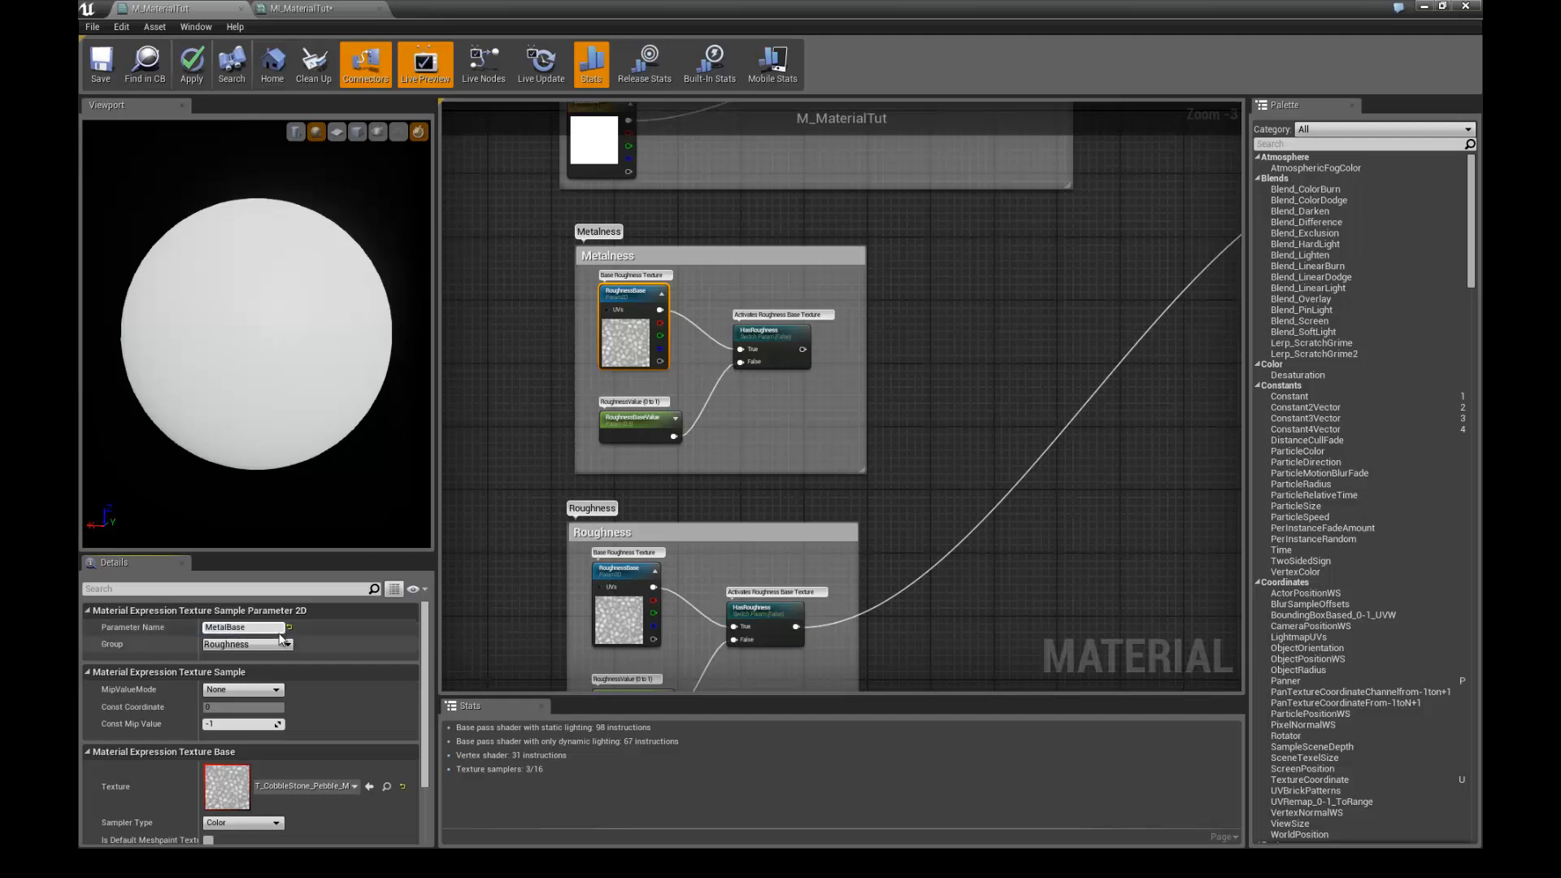
click(268, 644)
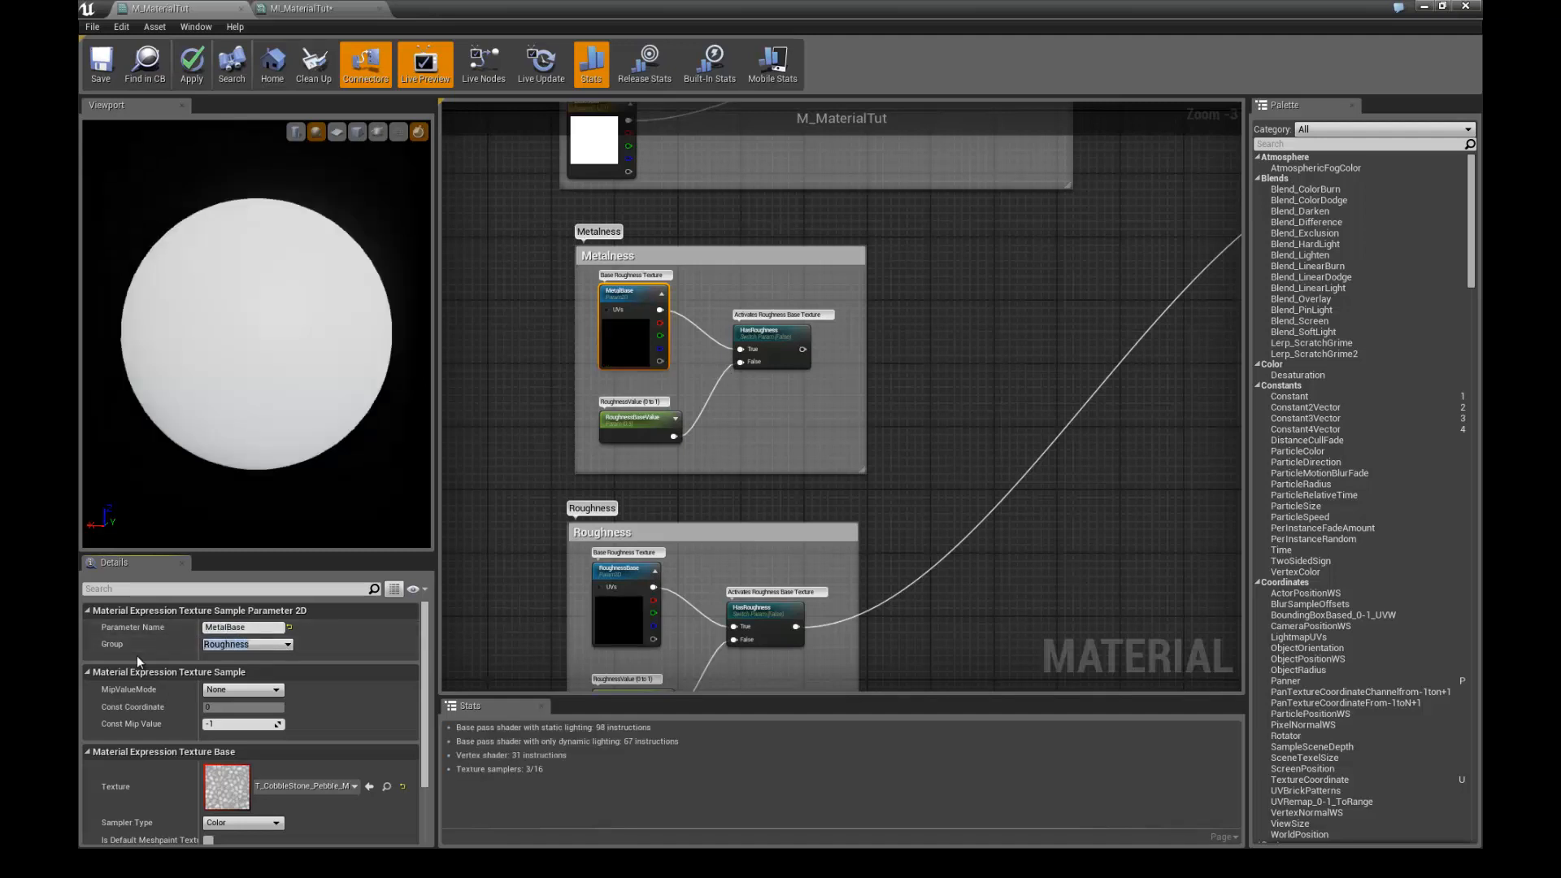
text(Metal)
key(Return)
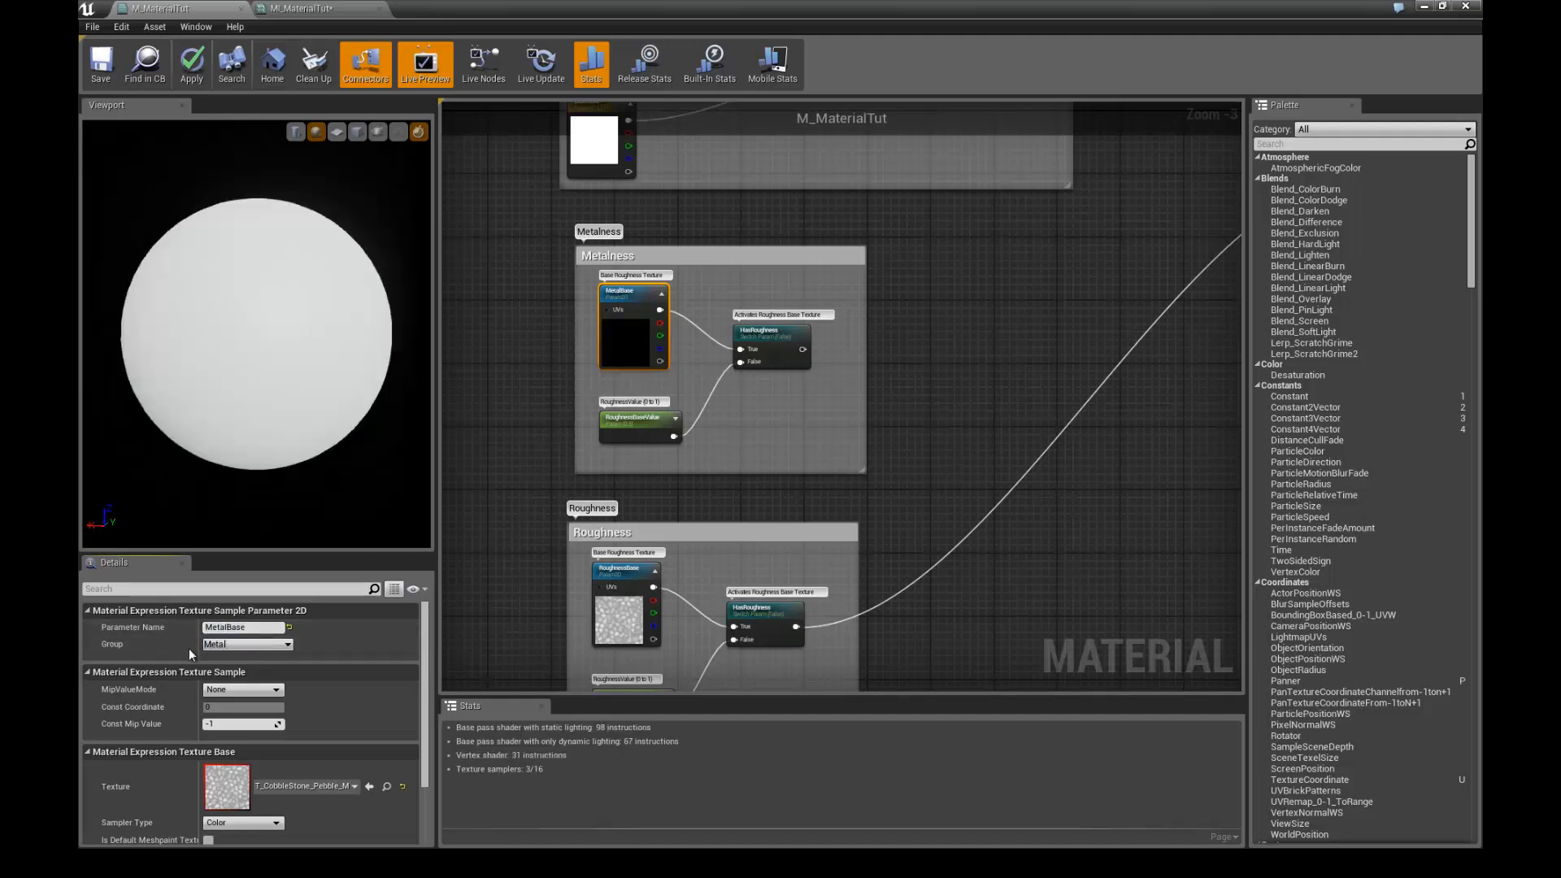
- Set the MetalBase texture node's description to "Base Metal Texture"
scroll(224, 748, down, 1)
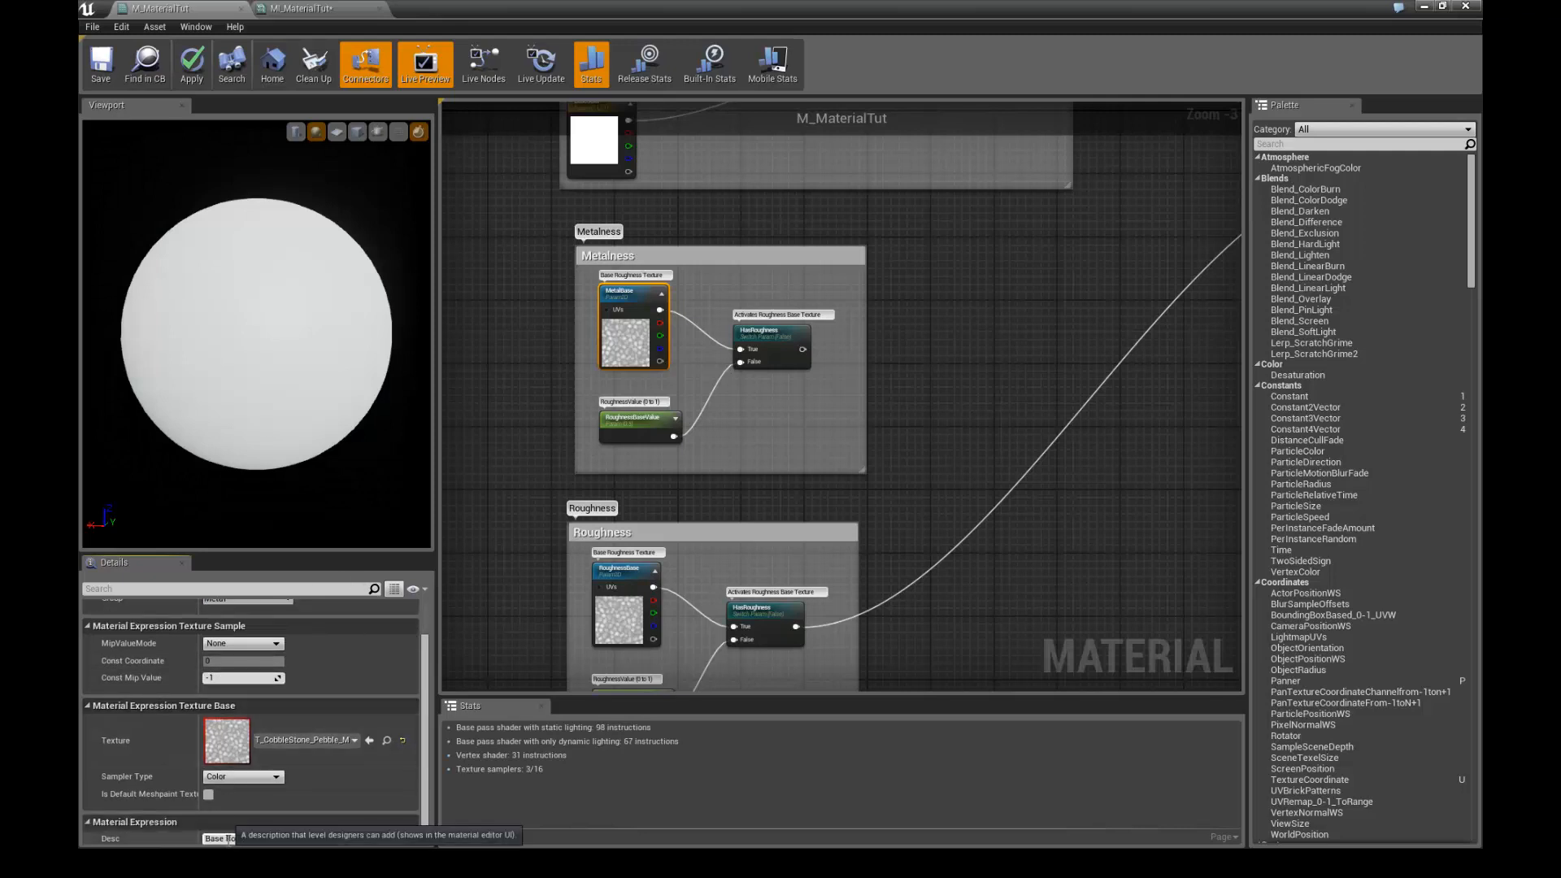
double_click(251, 838)
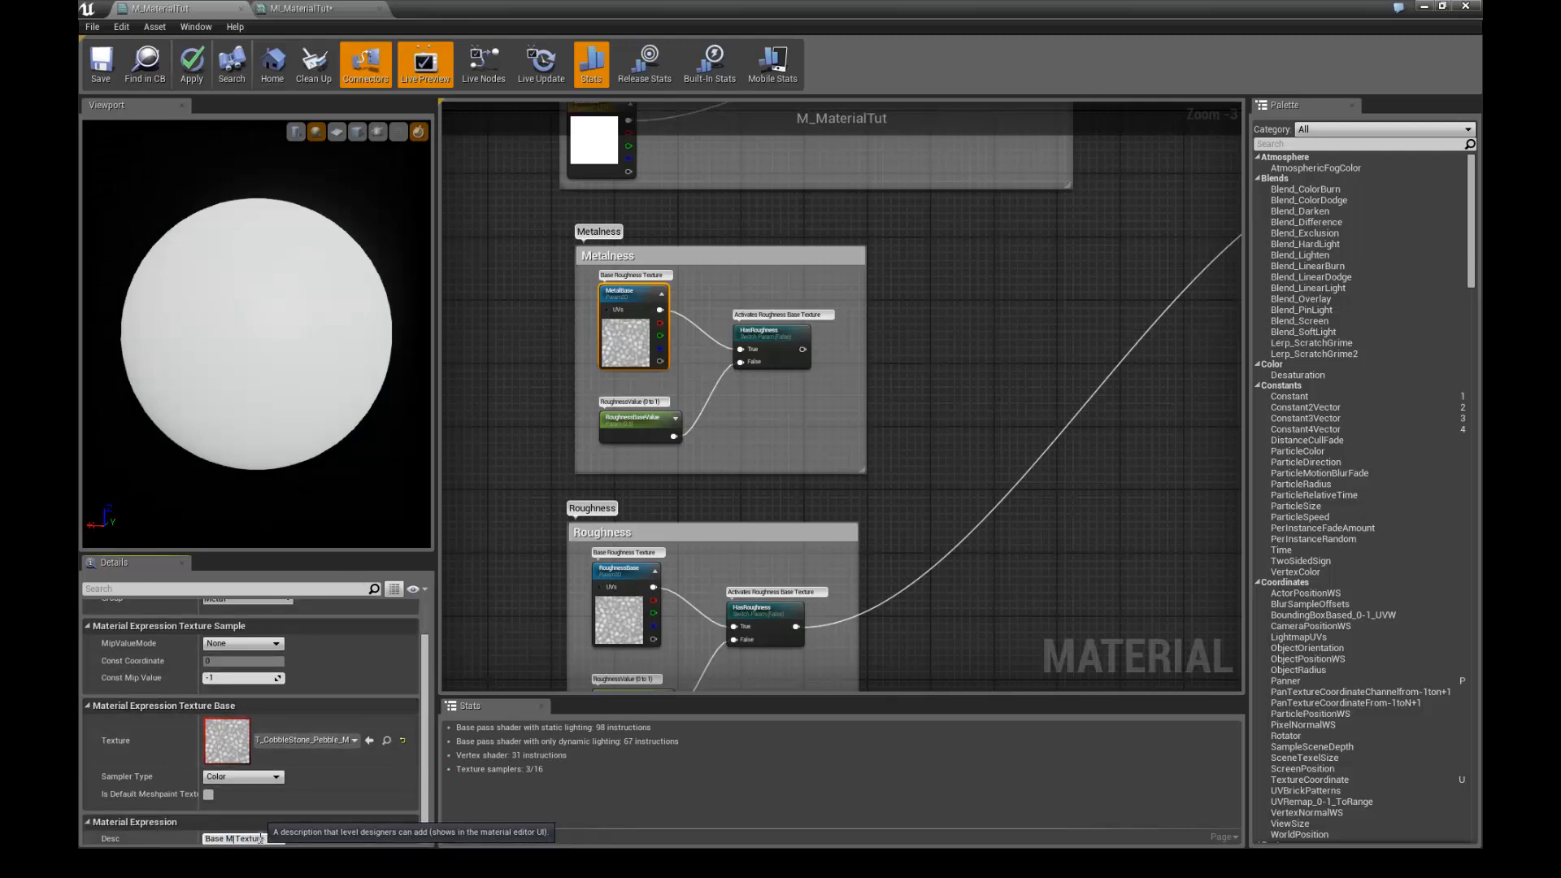
text(Metal)
key(Return)
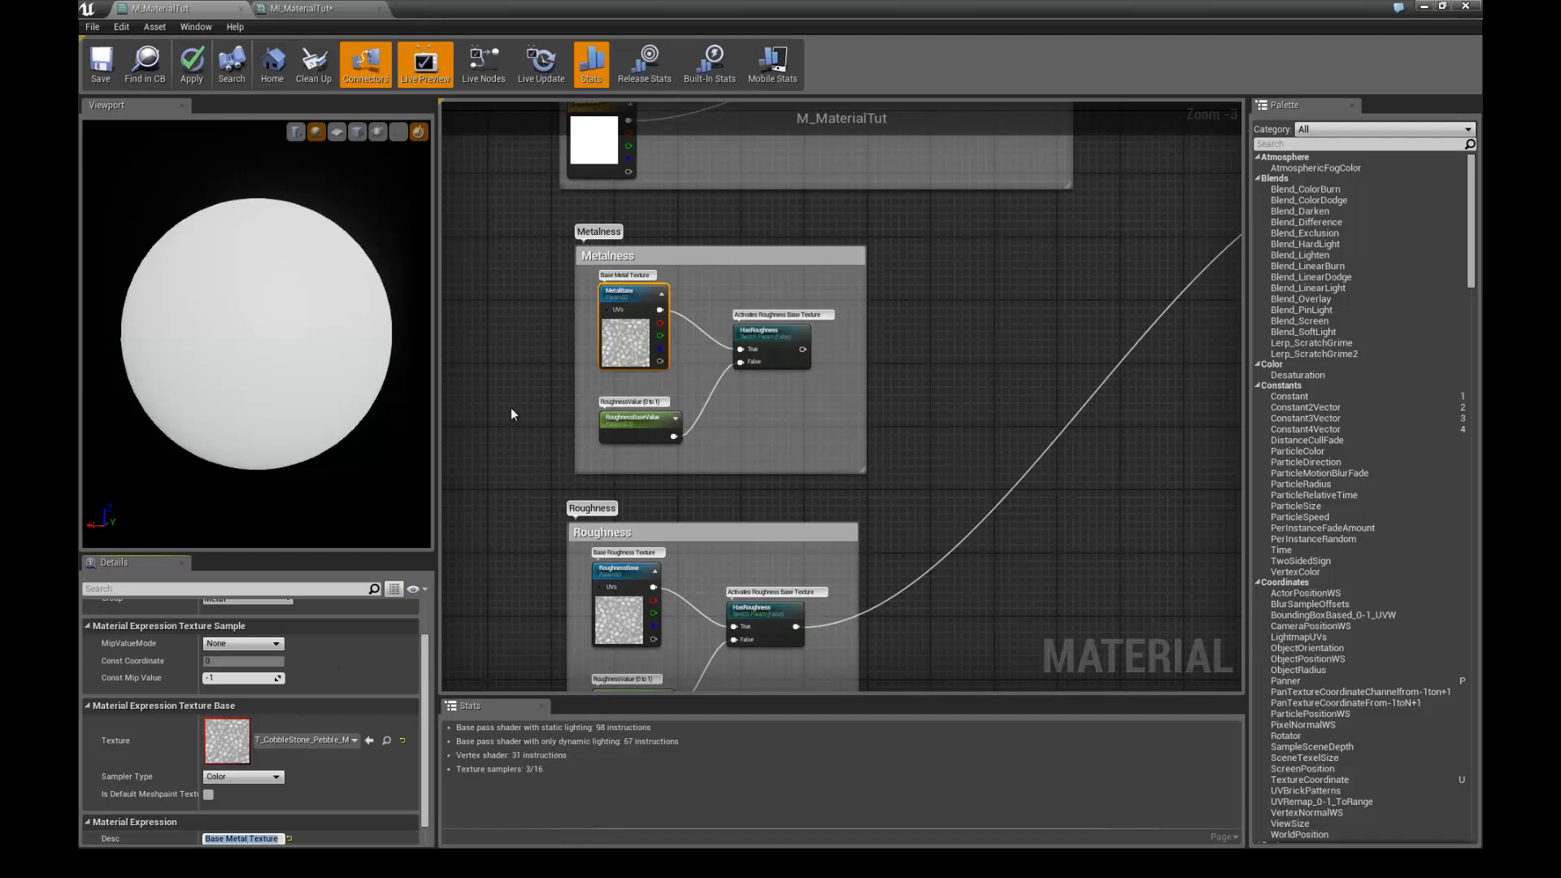
- Rename the RoughnessBaseValue scalar parameter in the Metalness section as MfetalBaseValue
scroll(511, 406, up, 1)
scroll(513, 404, up, 1)
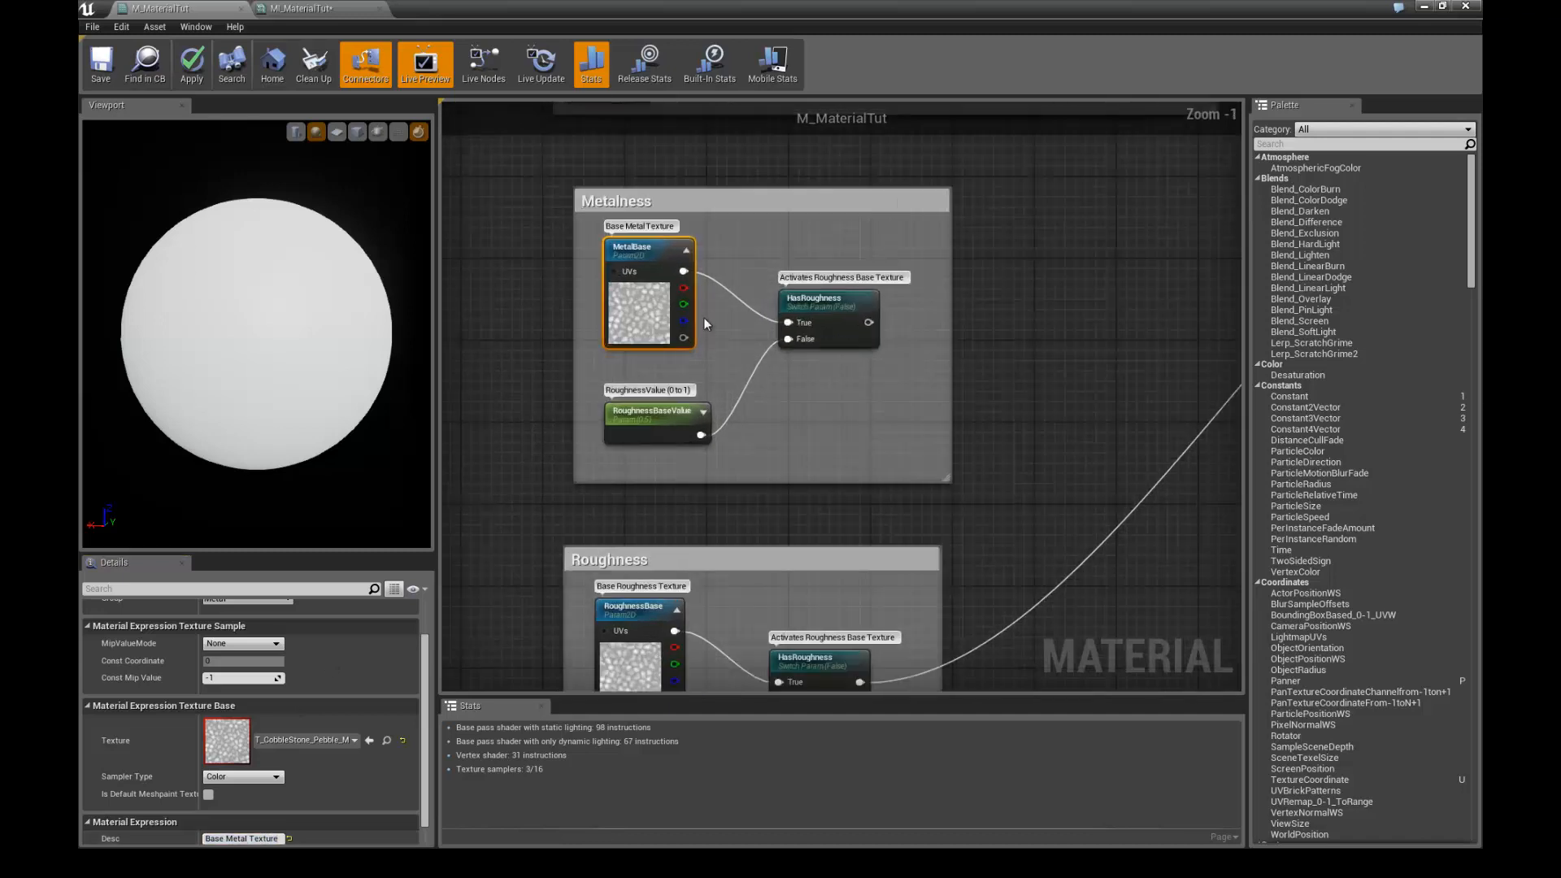
click(666, 420)
drag(247, 630, 204, 630)
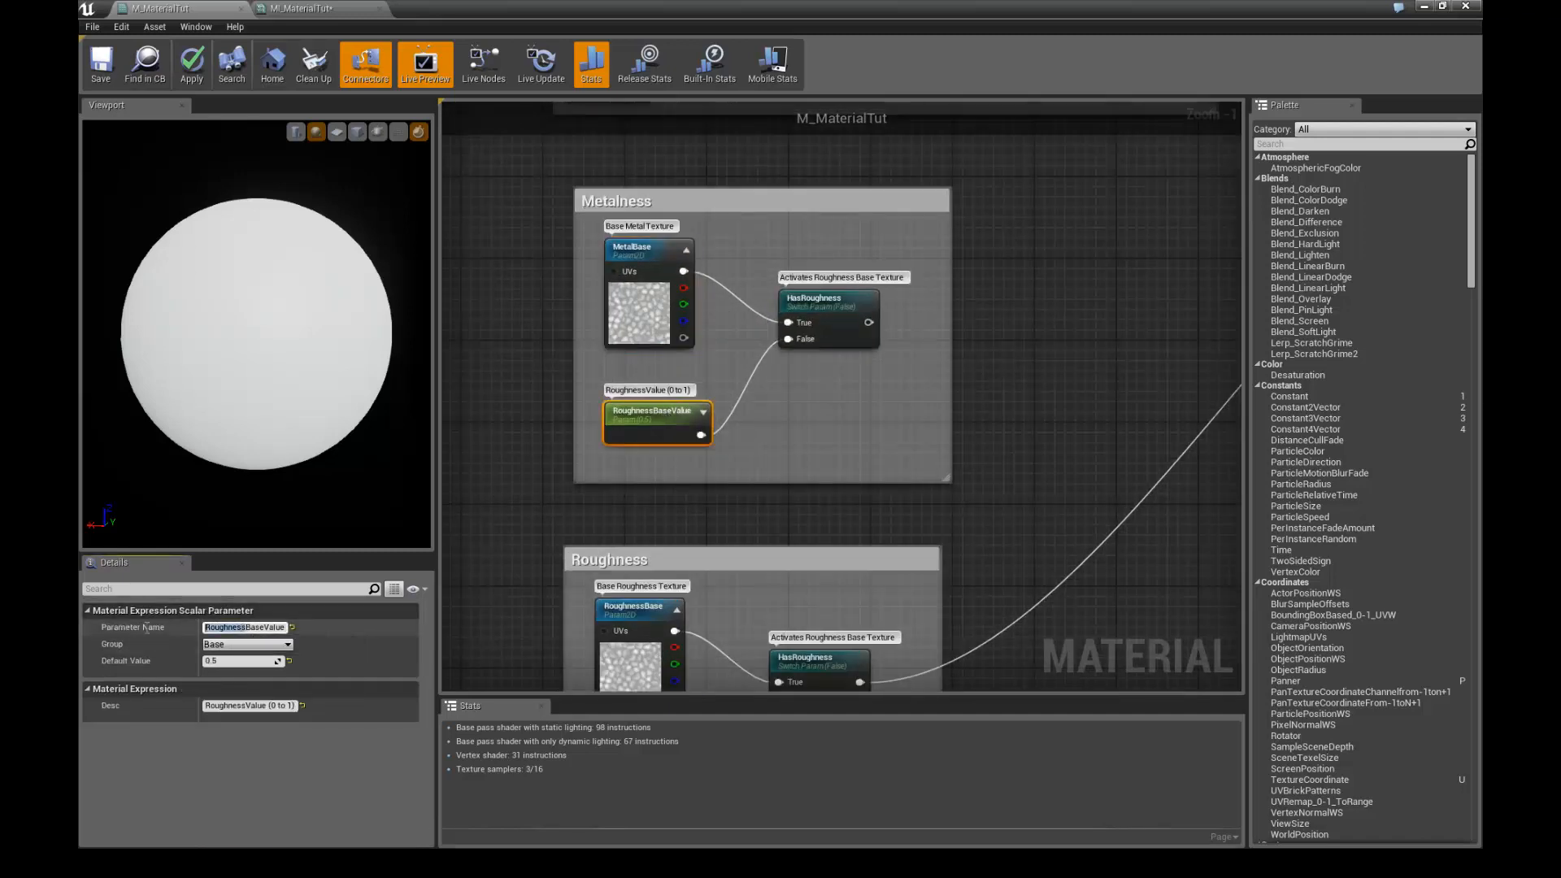
text(Metal)
key(Return)
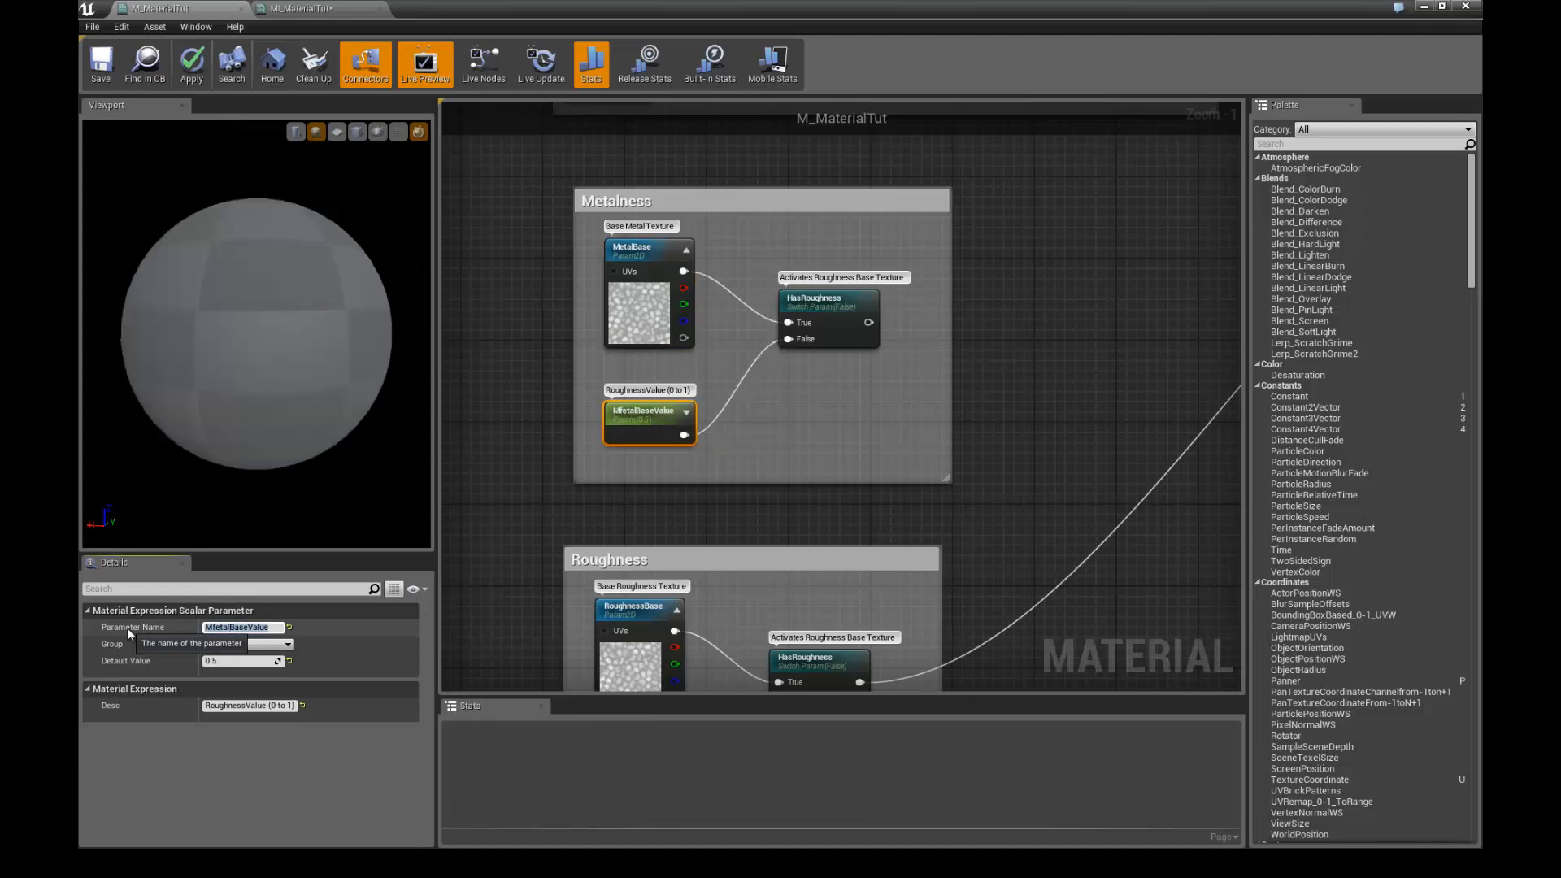
- Set the description of the Metalness section's scalar parameter to "MetalValue (0 to 1)"
drag(248, 706, 161, 710)
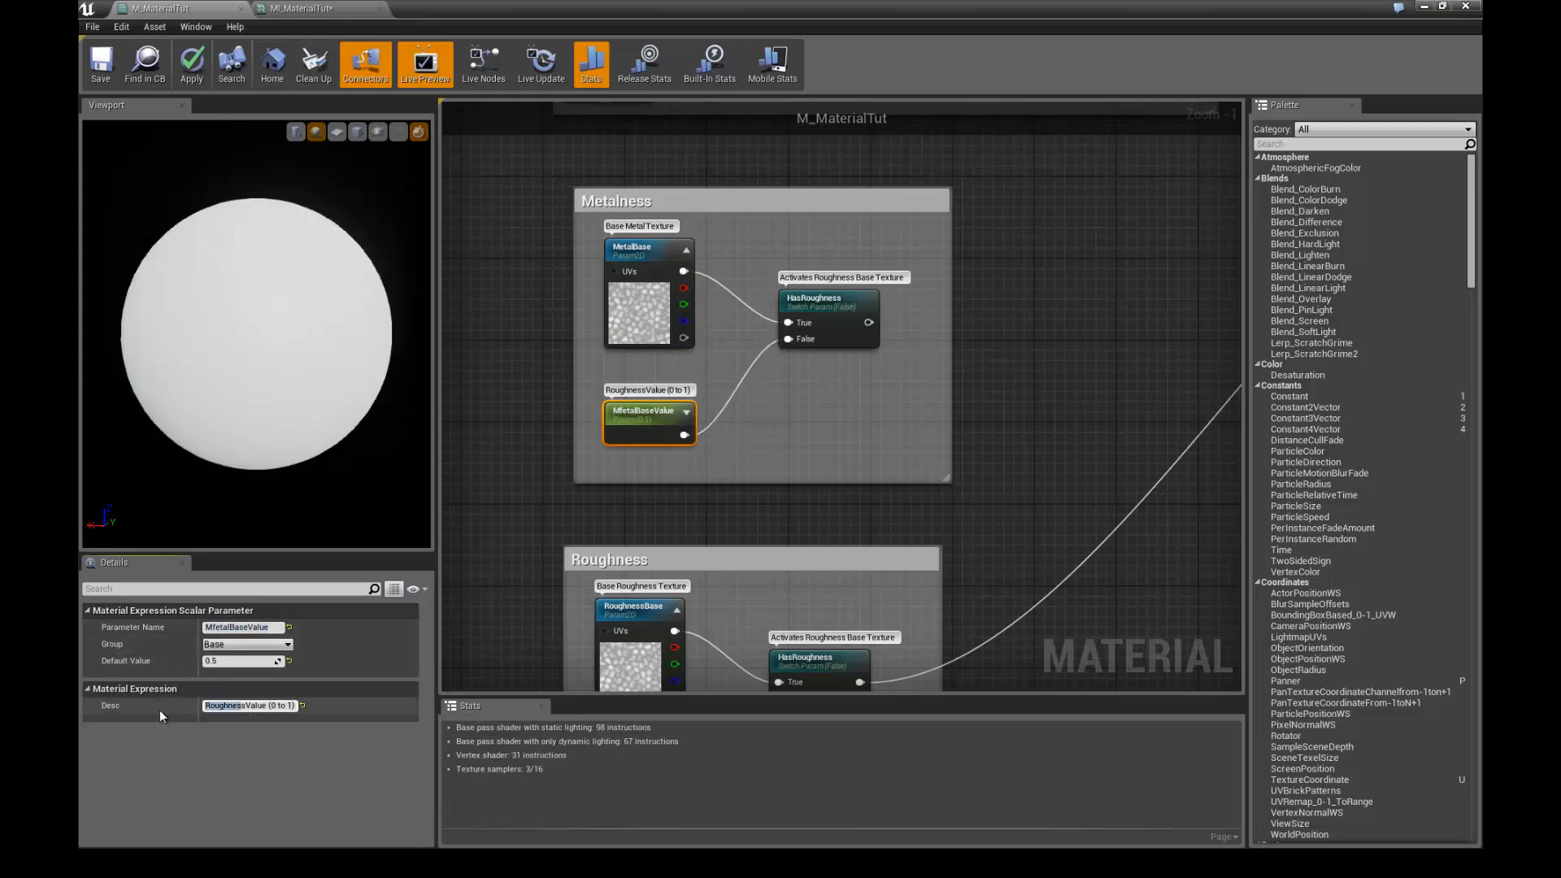
text(m)
key(BackSpace)
text(Metal)
key(Delete)
key(Return)
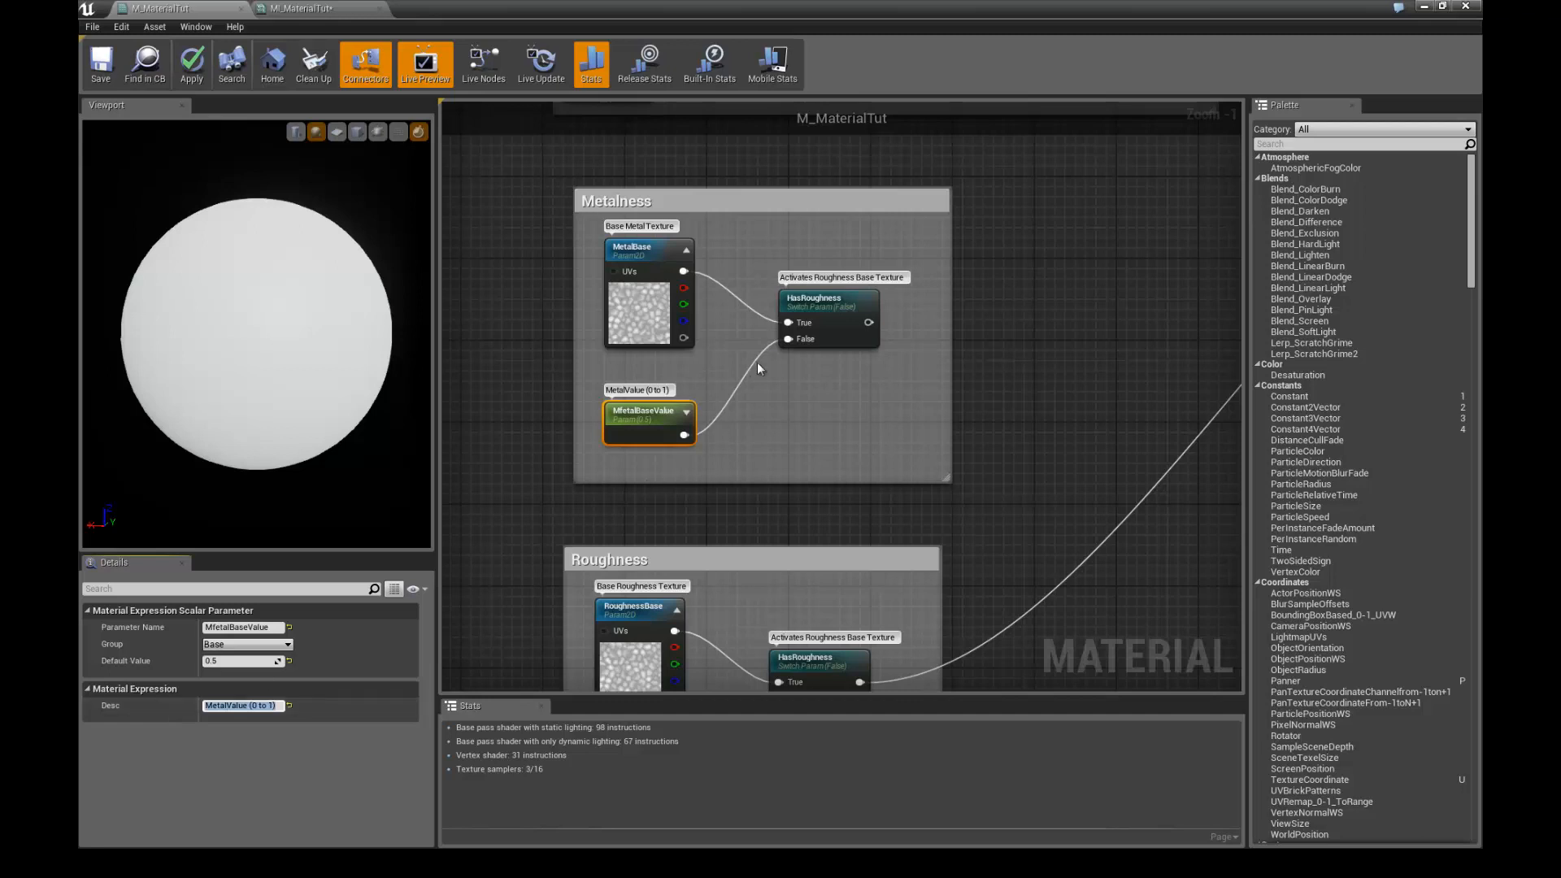
- Shift the Metalness section's switch slightly closer to its inputs and rename its parameter as HasMetalness
drag(809, 297, 789, 298)
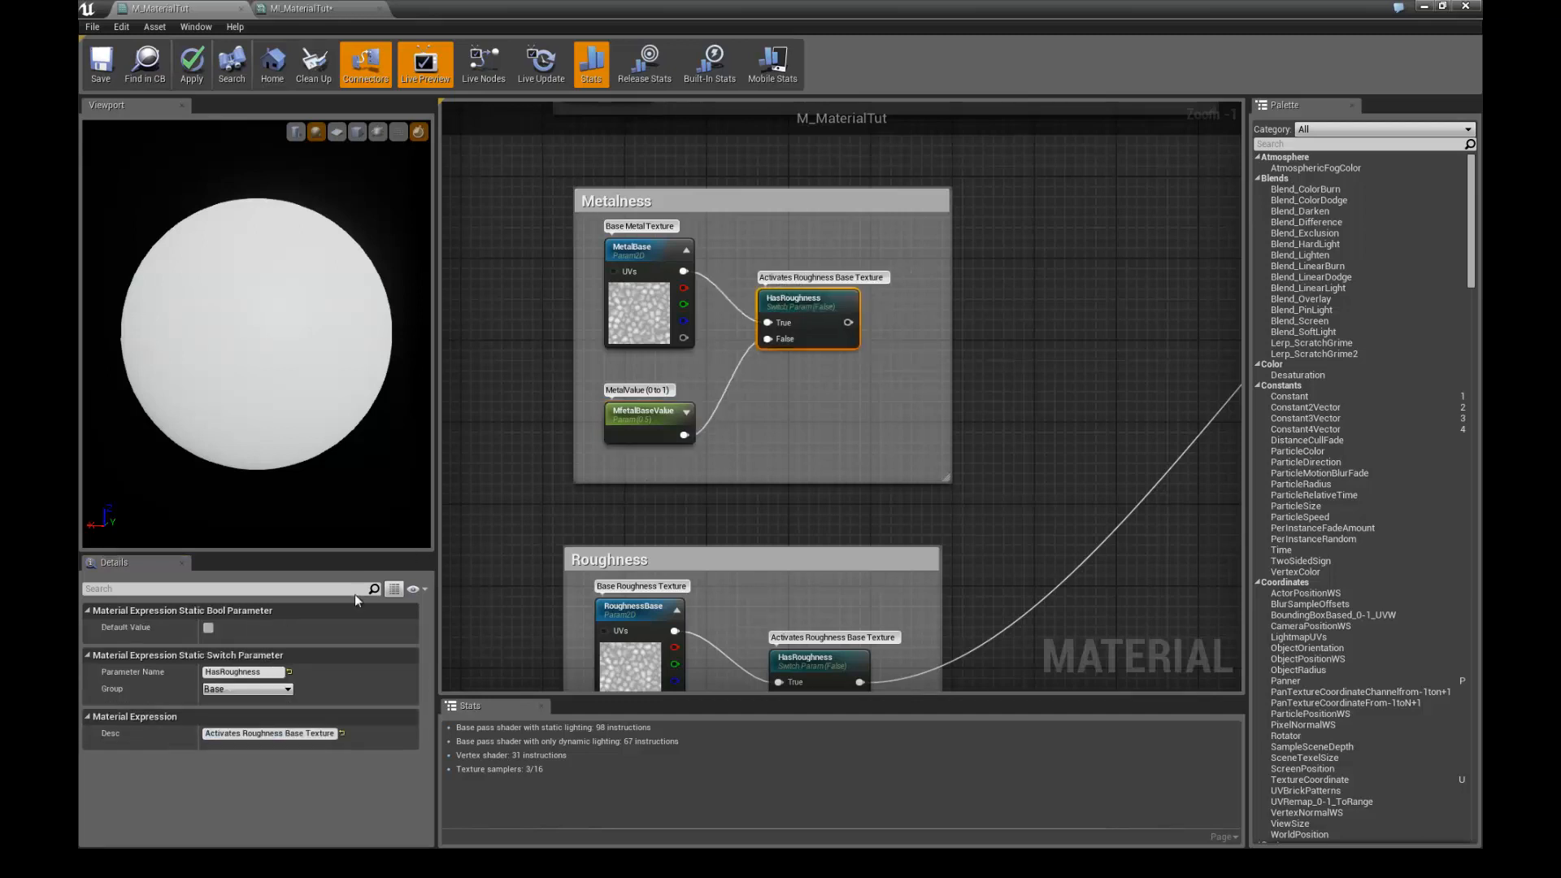
click(244, 673)
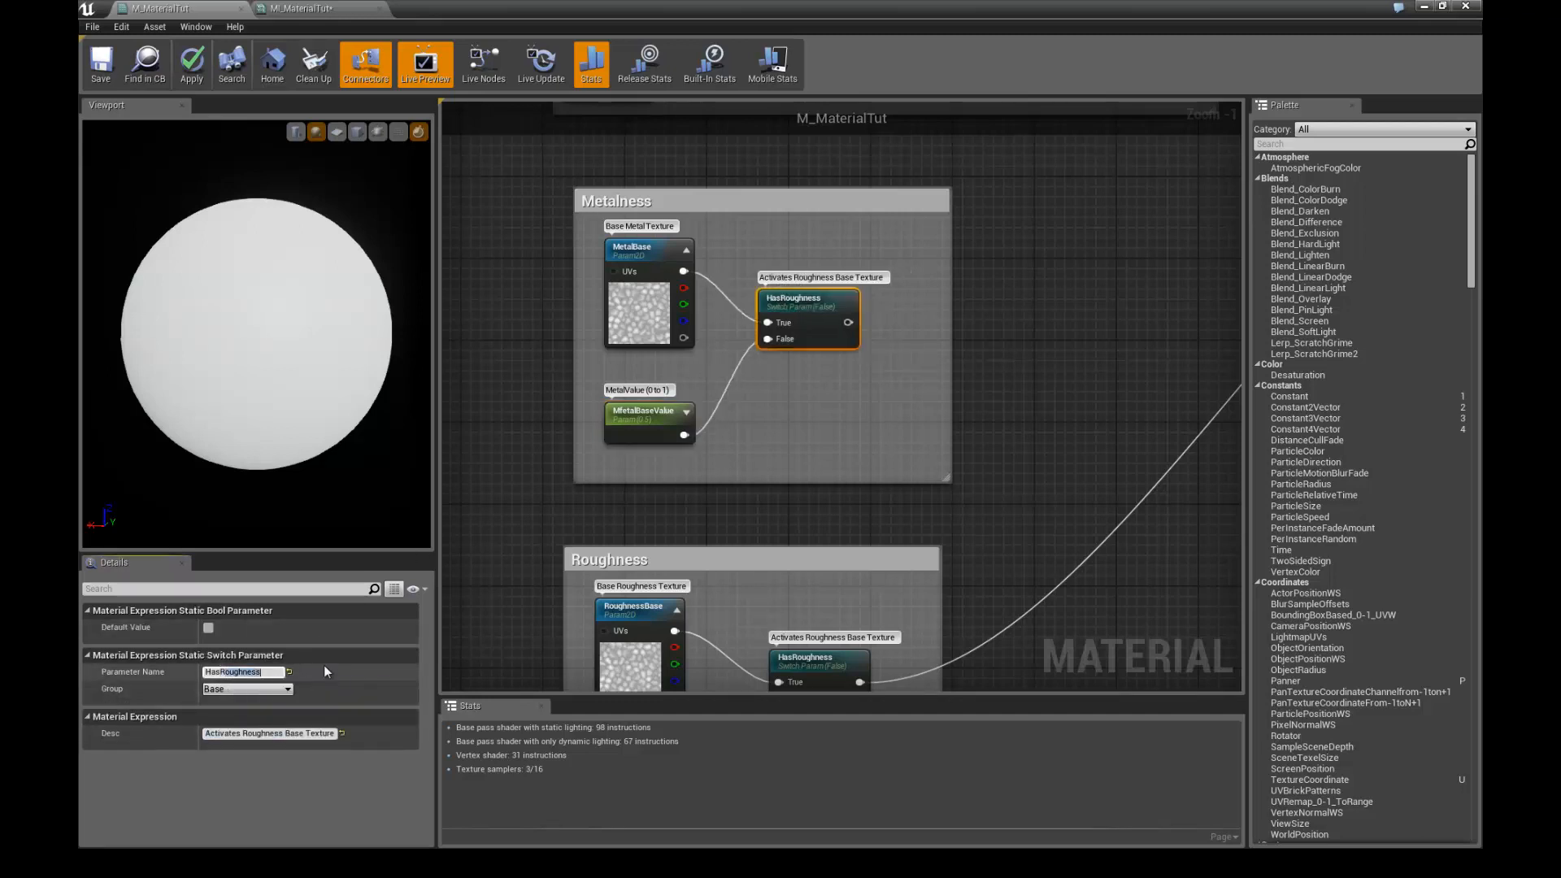
text(Mewt)
key(BackSpace)
key(BackSpace)
text(talnes)
text(sM)
text(a)
key(BackSpace)
key(BackSpace)
- Set the HasMetalness switch's description to "Activates Metalness Base Texture"
double_click(259, 733)
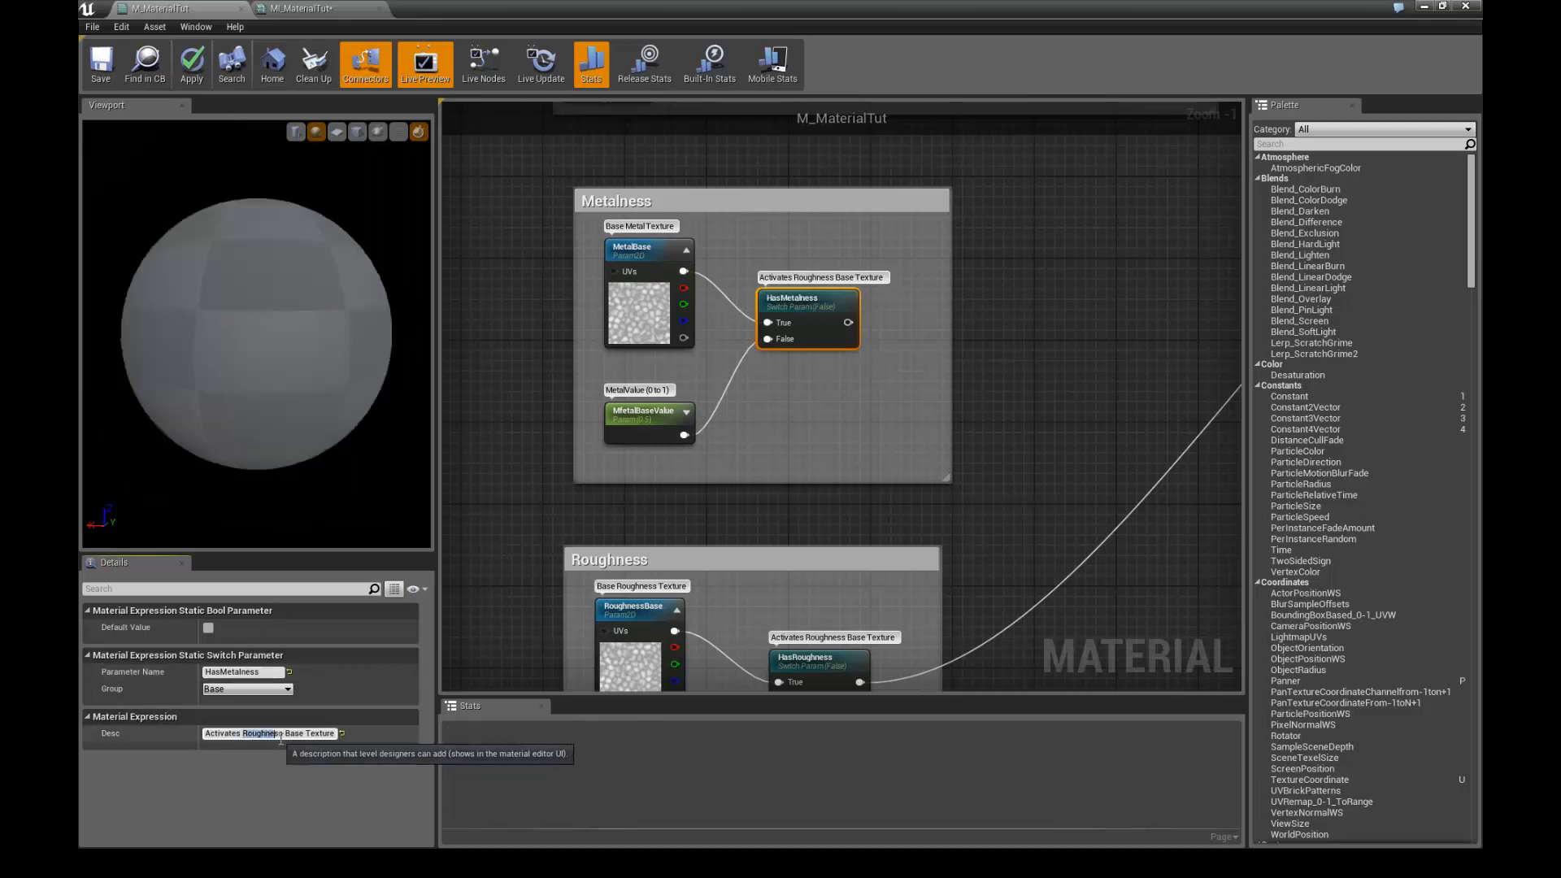
text(Met)
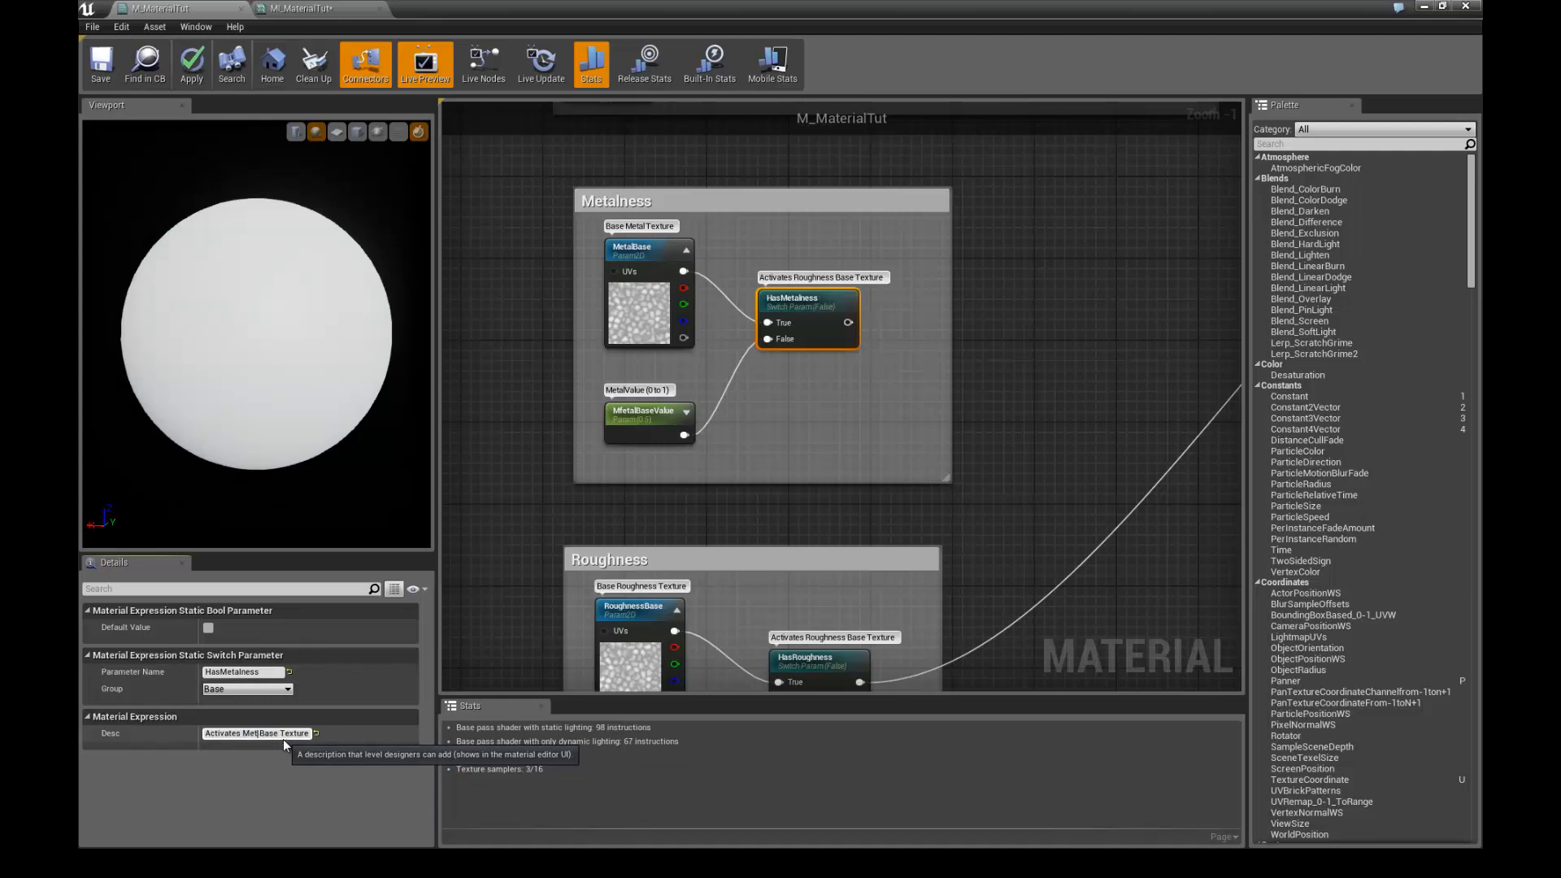
text(alness)
key(Return)
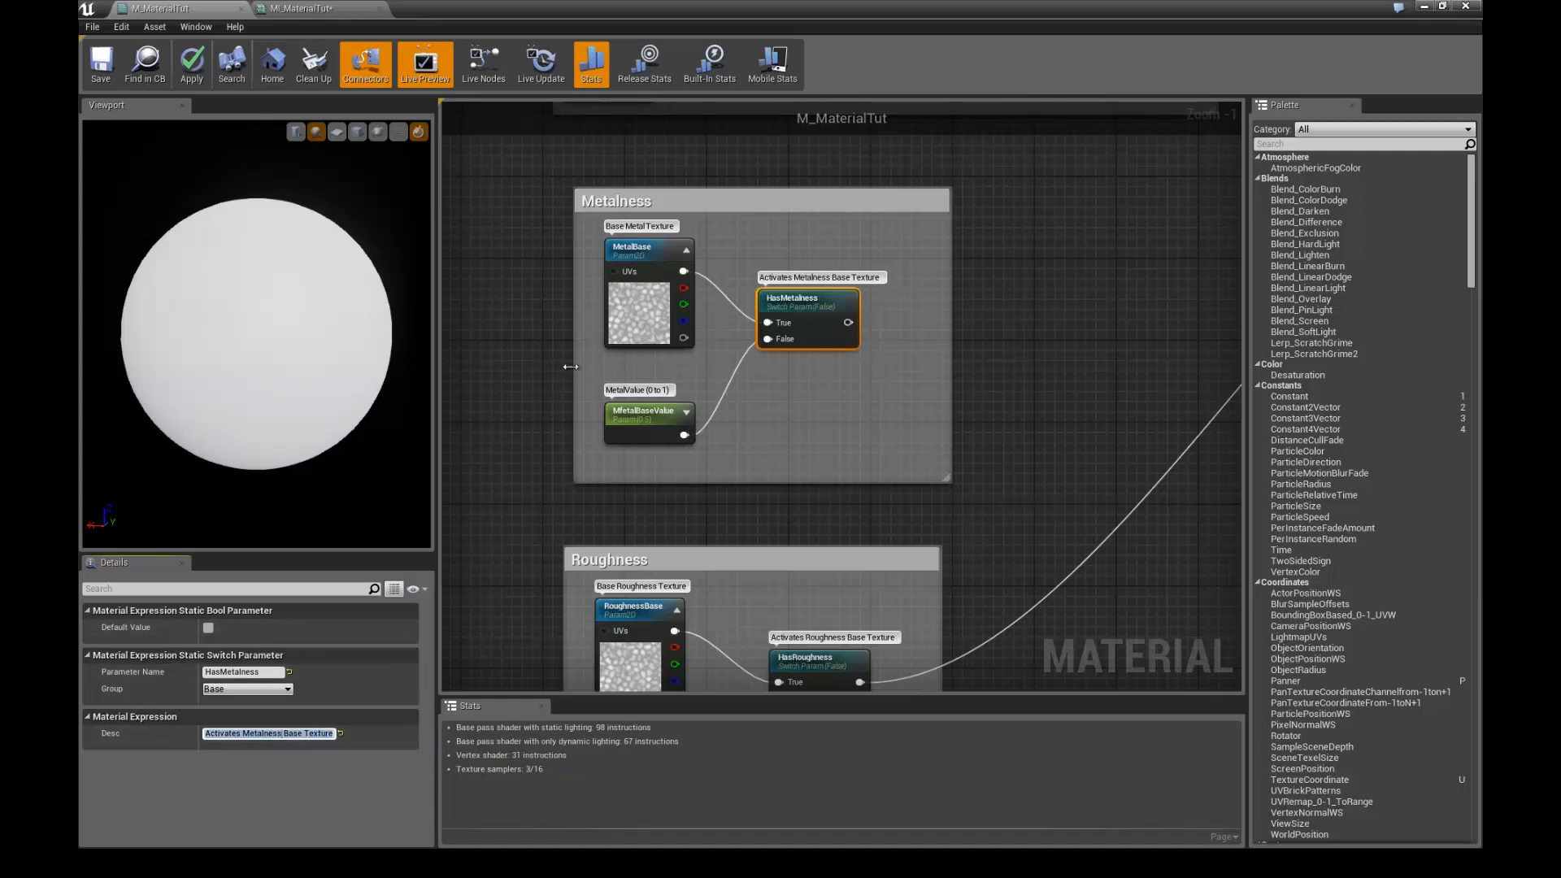
- Correct the name of the Metalness section's scalar parameter to MetalBaseValue
click(643, 412)
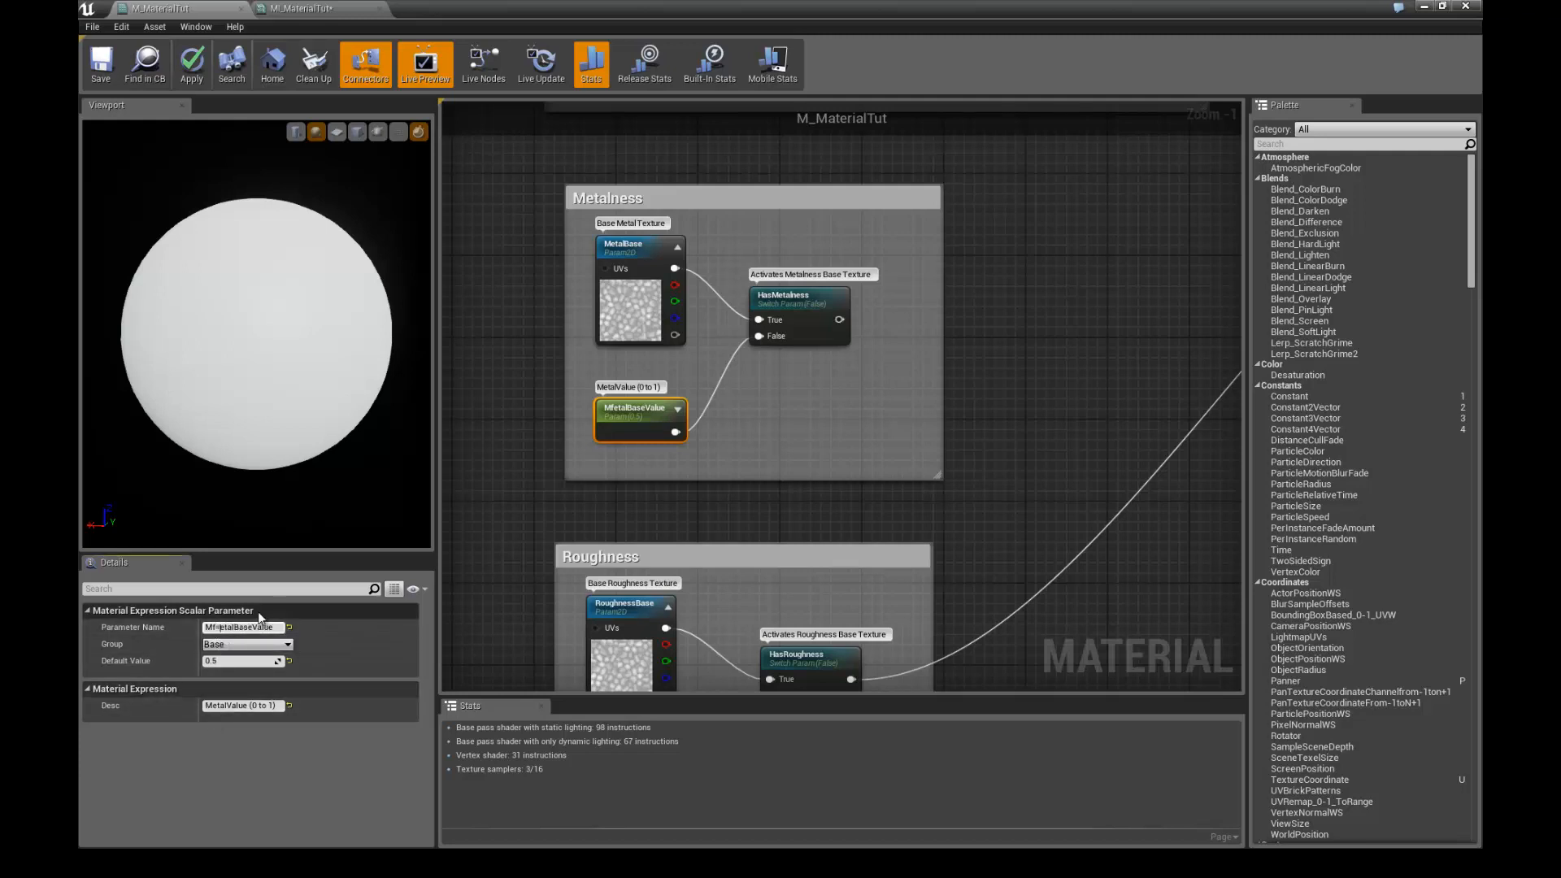
key(BackSpace)
key(Return)
- Set the default value of the MetalBaseValue scalar parameter to 0
scroll(860, 314, down, 1)
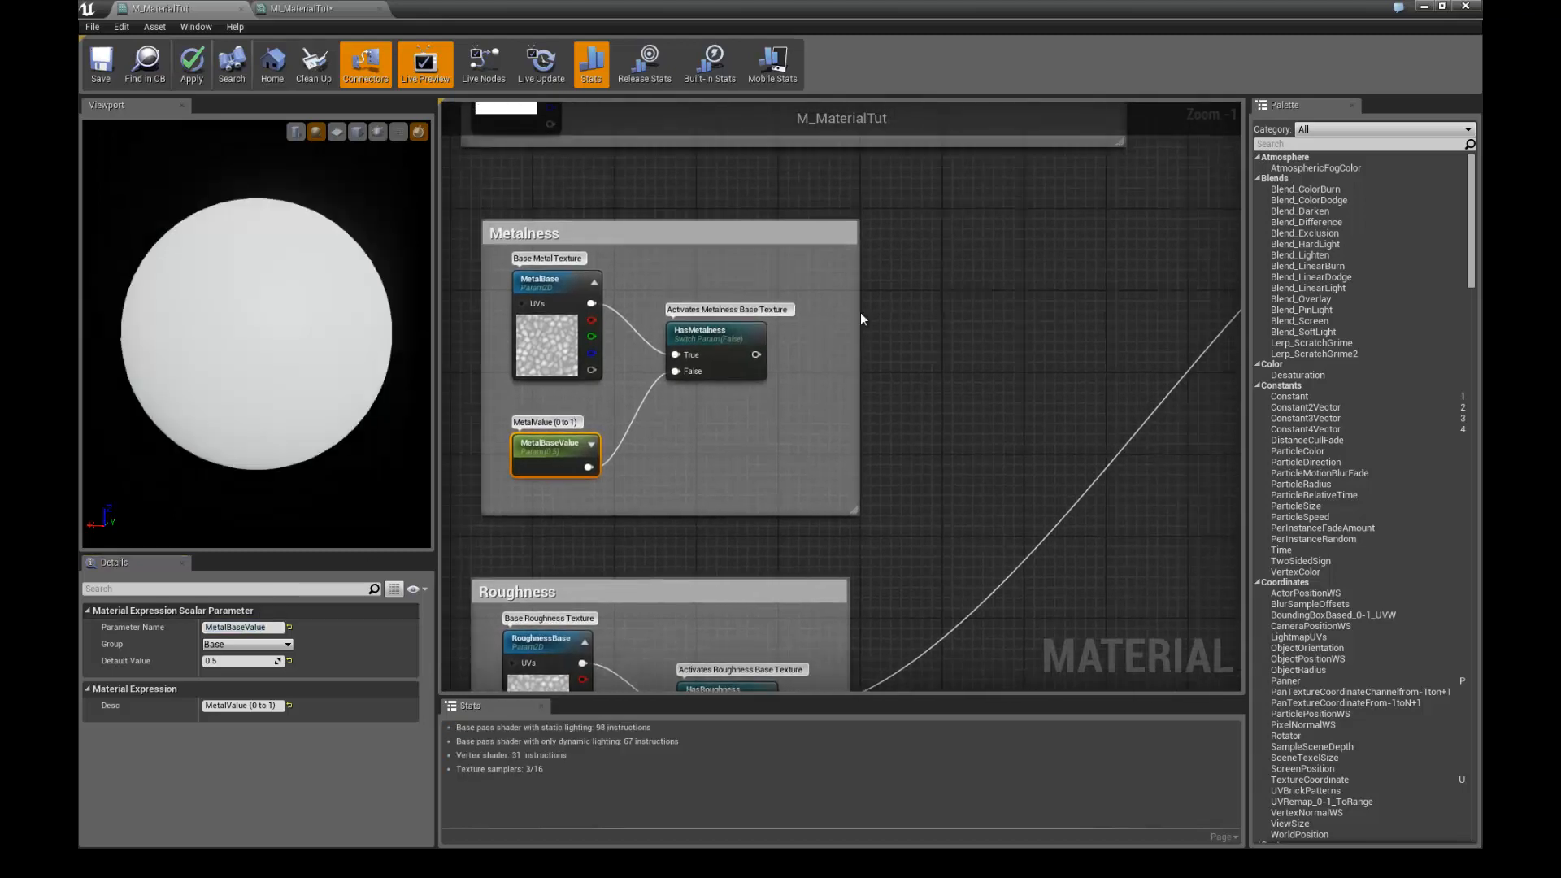
scroll(767, 353, down, 1)
right_drag(717, 360, 617, 397)
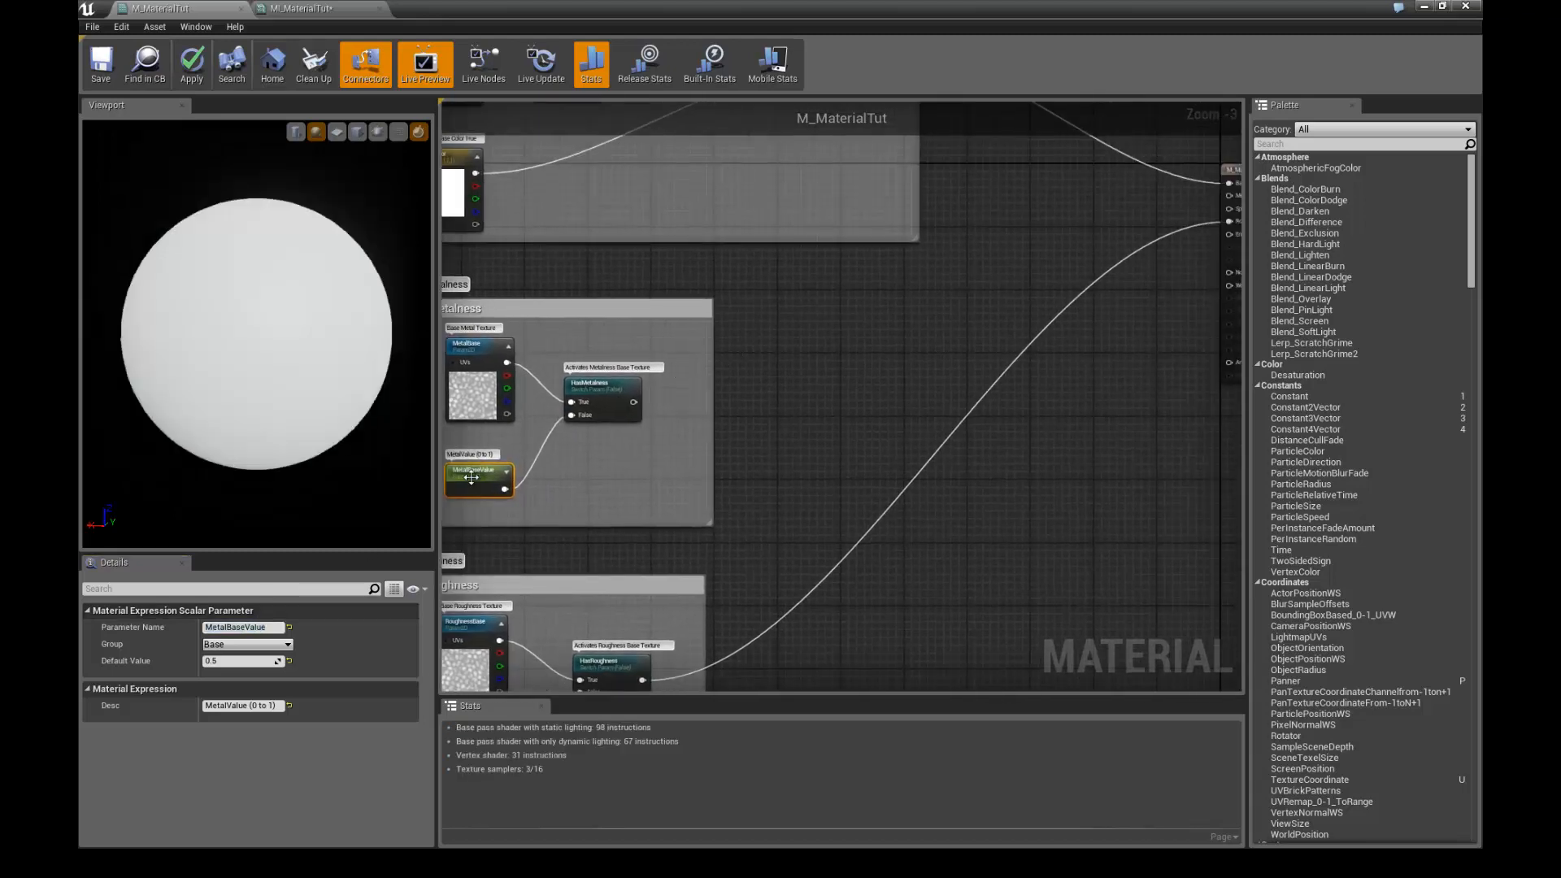
click(232, 662)
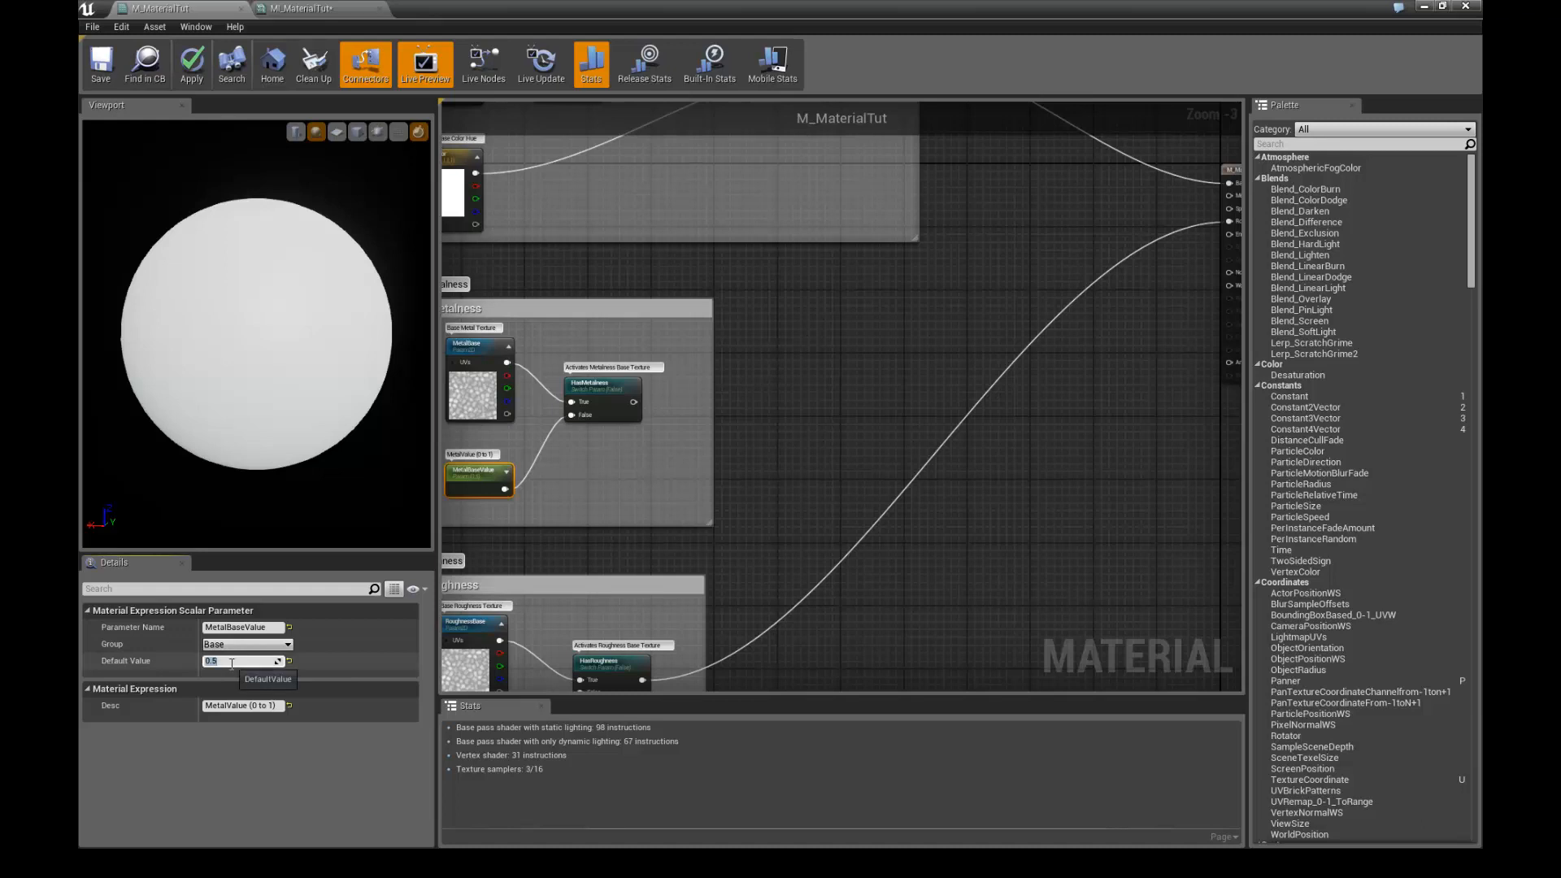
key(Return)
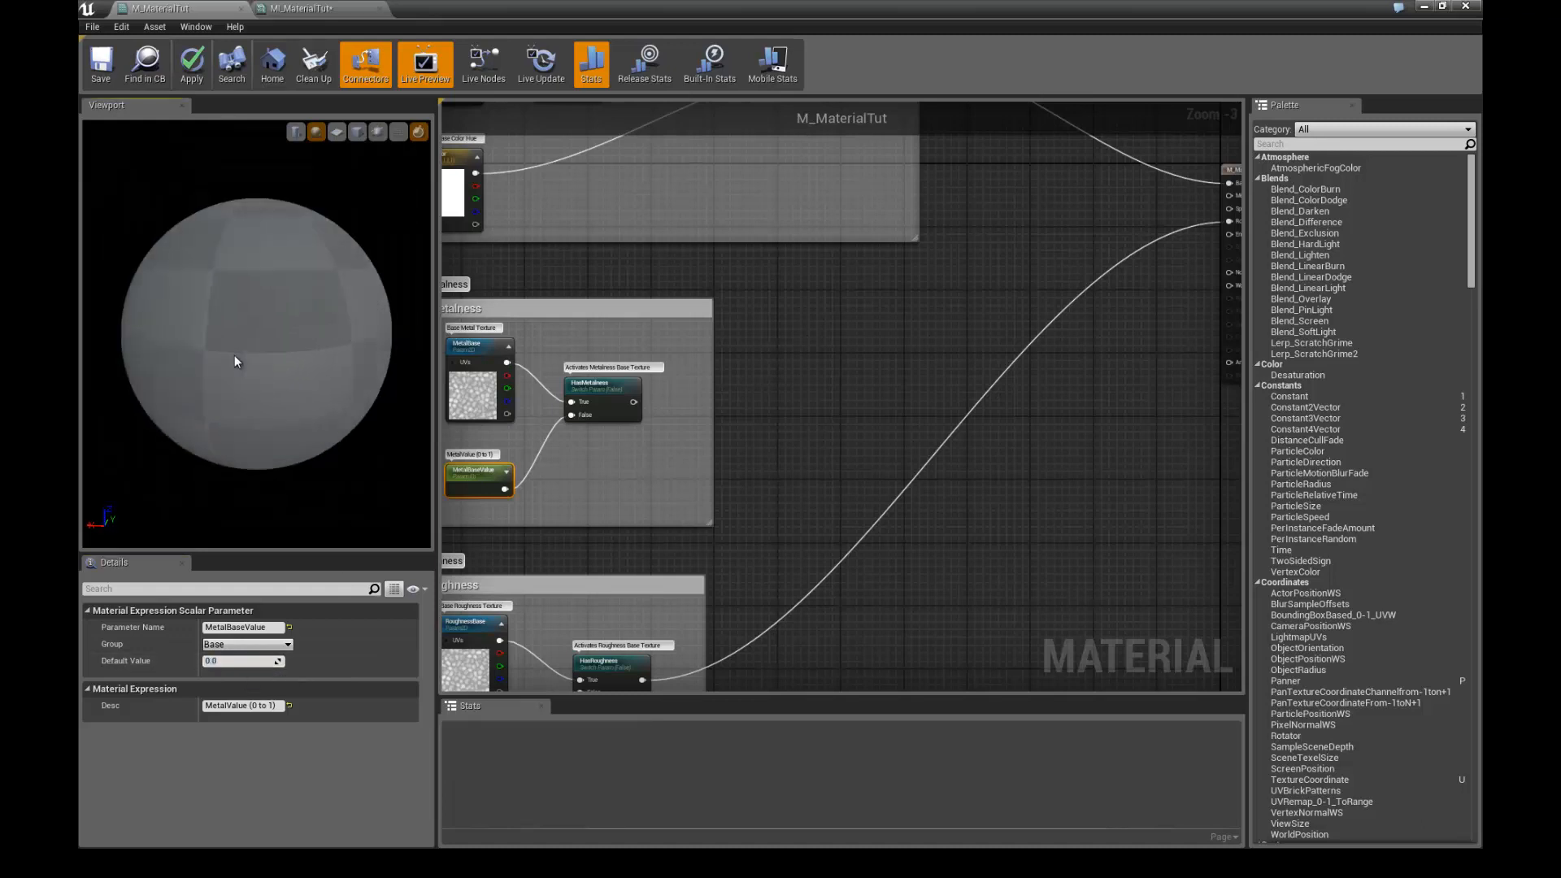
- Connect the HasMetalness switch's output to the Metallic input of the M_MaterialTut output node
right_drag(776, 332, 732, 355)
drag(588, 425, 1184, 217)
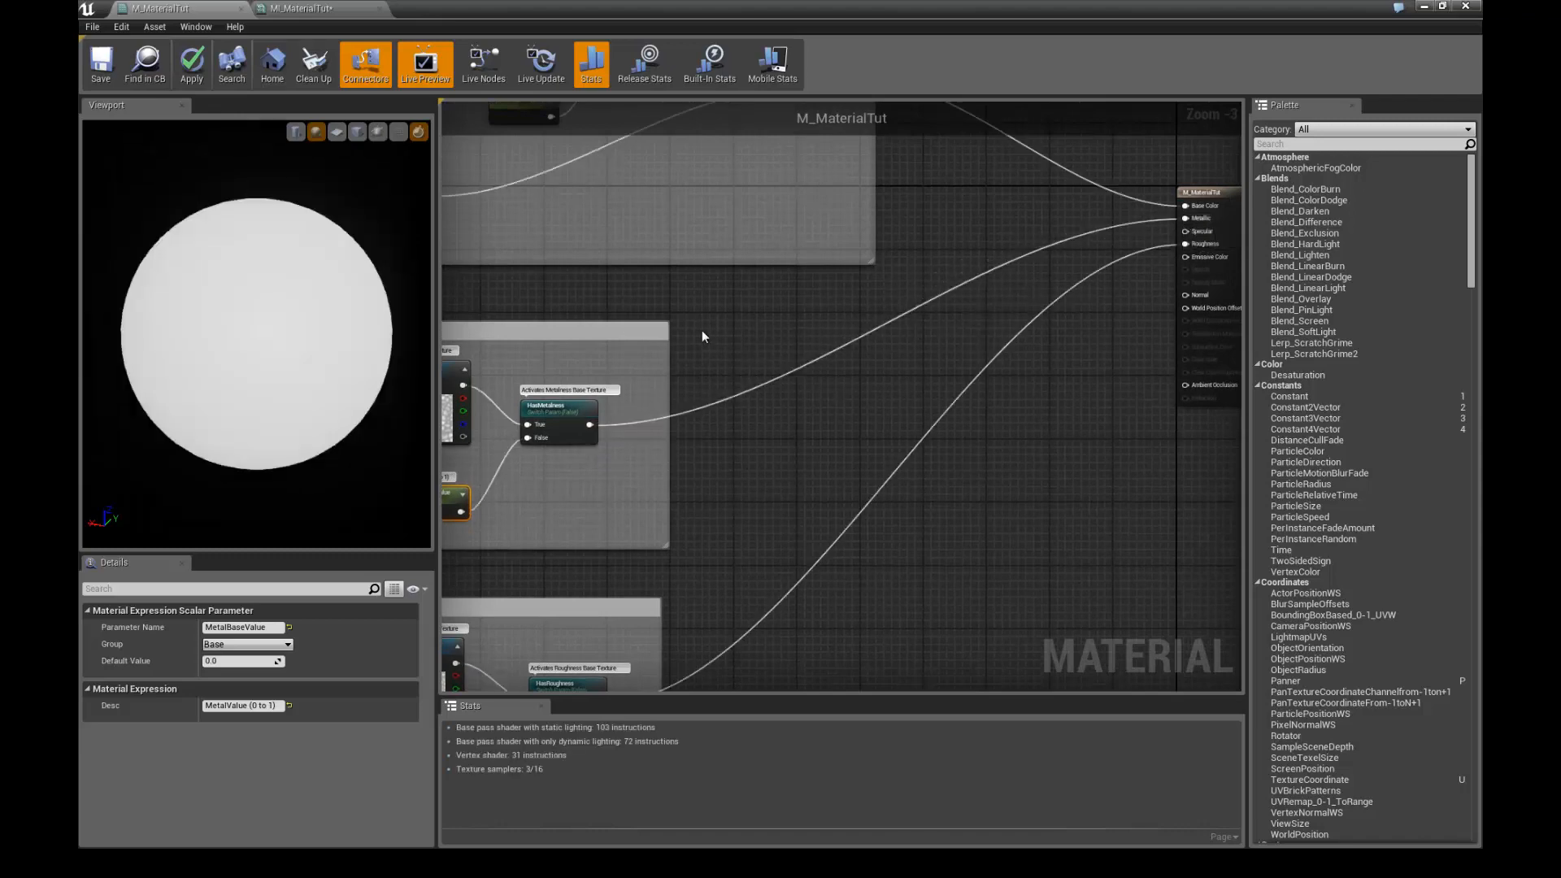
right_drag(701, 330, 876, 289)
scroll(726, 348, up, 1)
scroll(647, 326, up, 1)
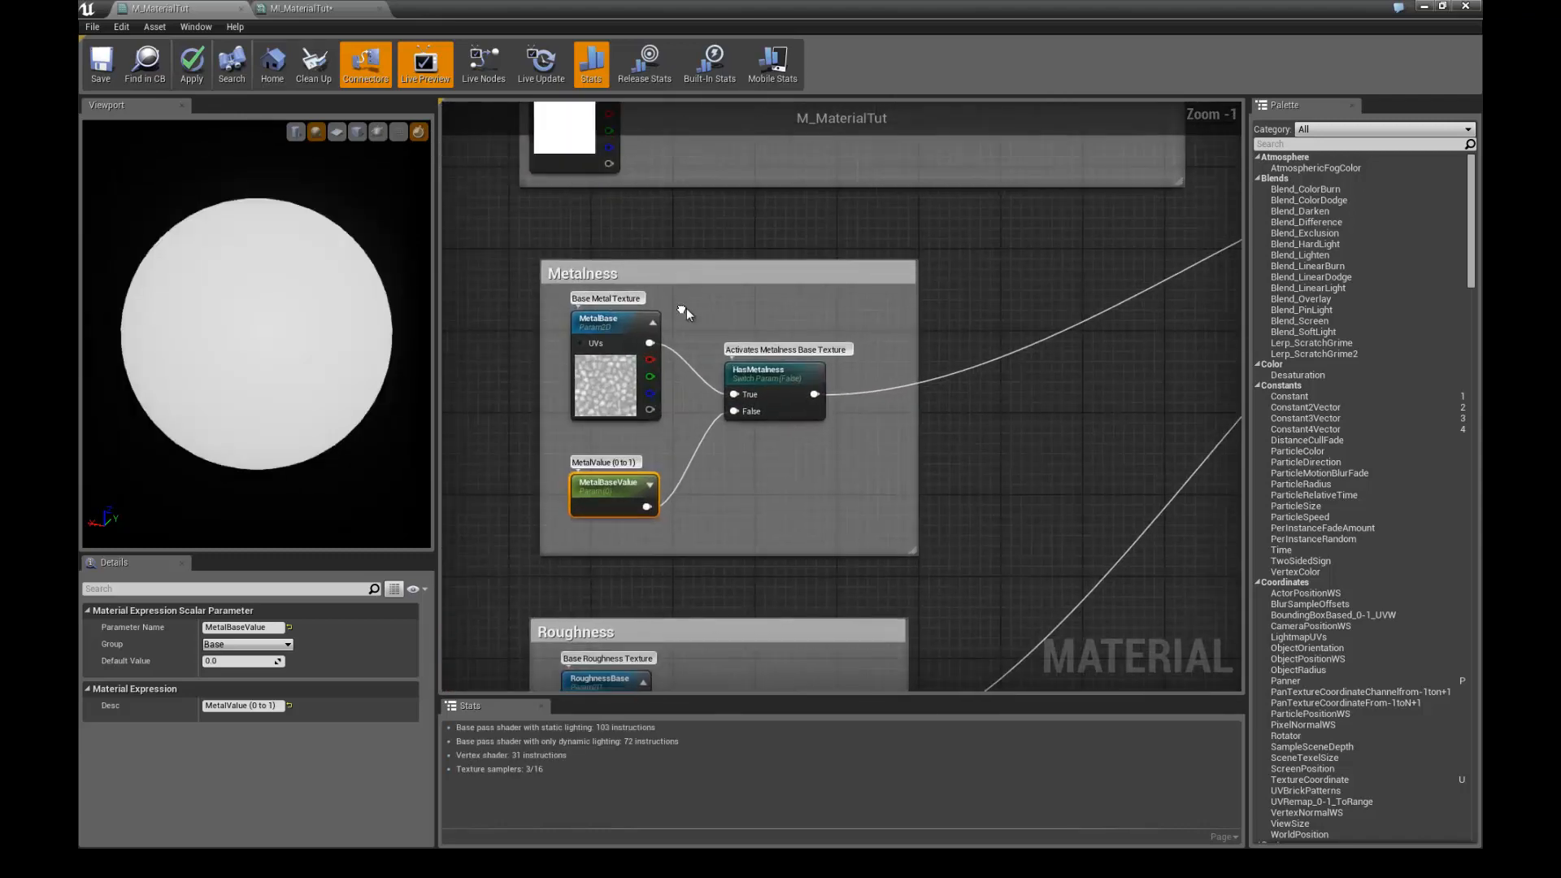
- Try a MetalBaseValue default of 1 and inspect the preview sphere from several angles
mouse_move(348, 333)
mouse_down()
mouse_move(427, 358)
mouse_move(476, 328)
mouse_up()
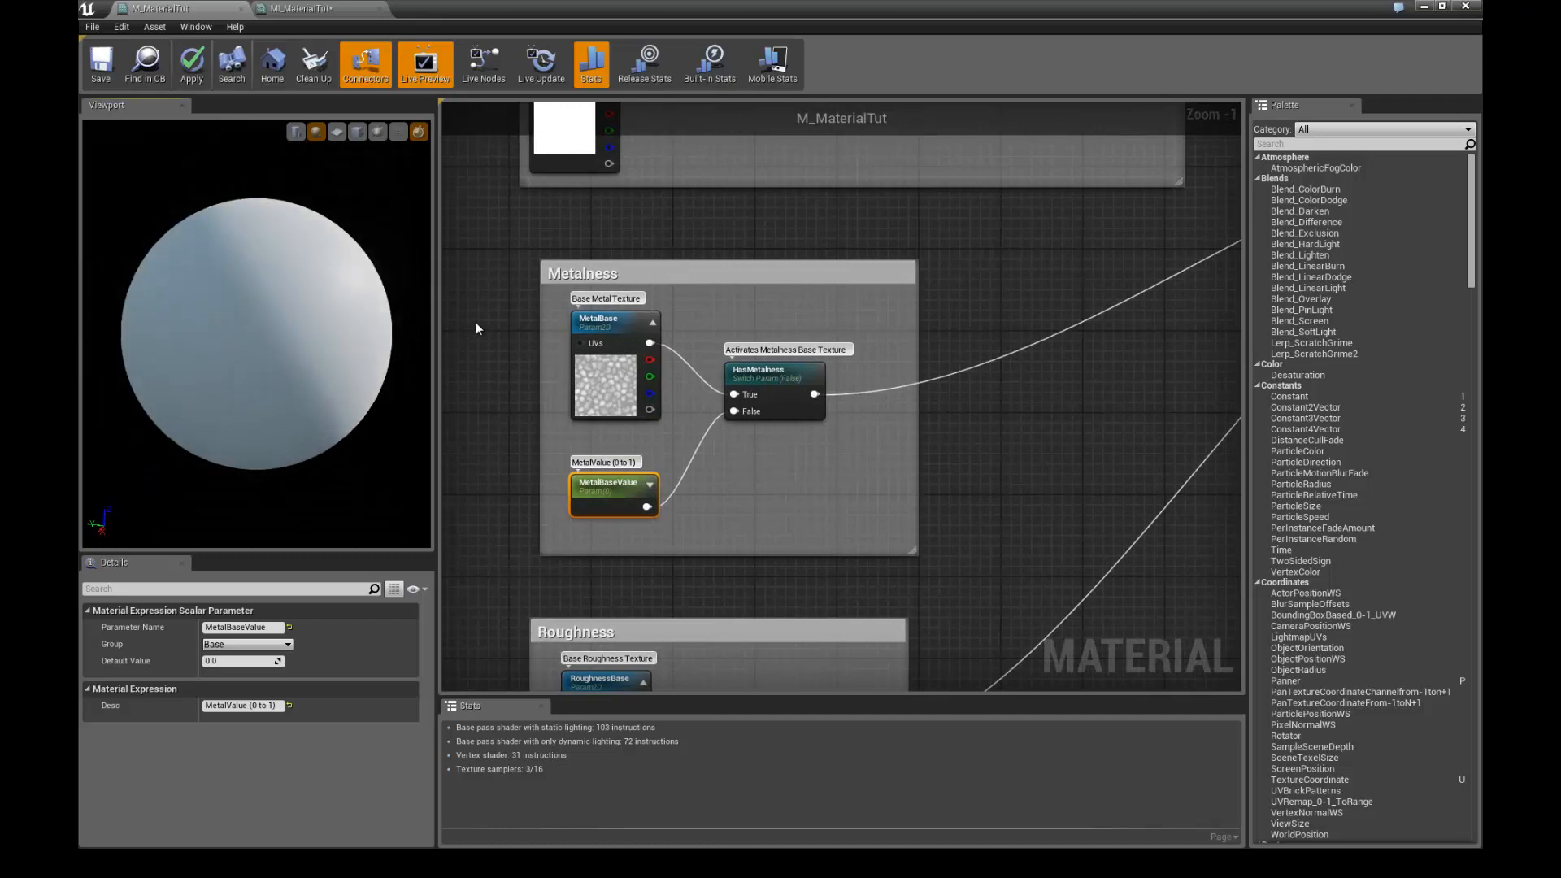
click(236, 661)
text(1)
key(Return)
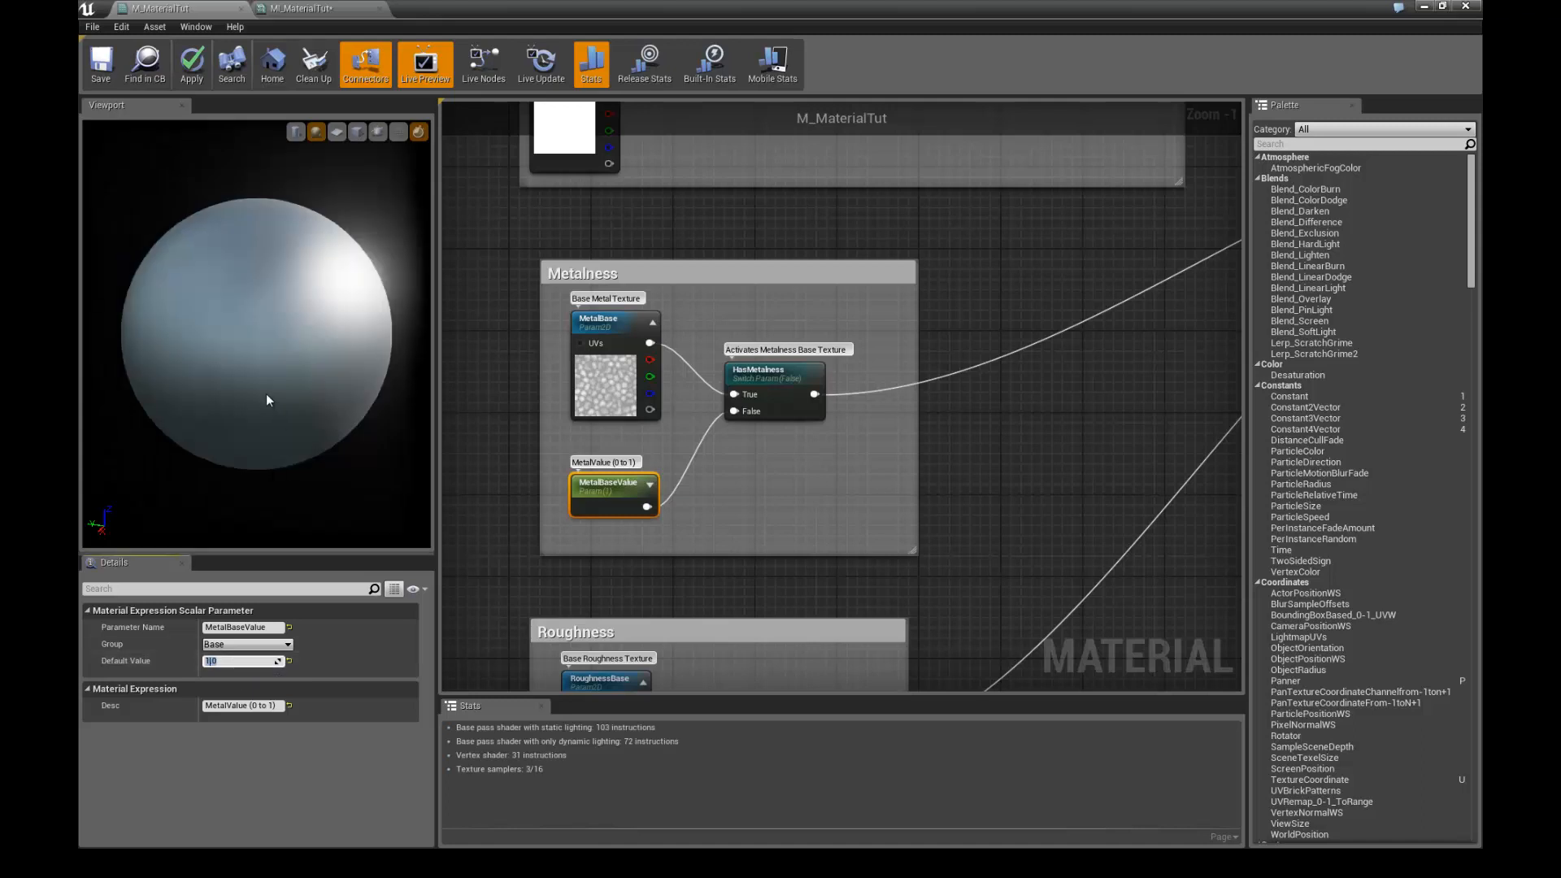
mouse_move(236, 359)
mouse_down()
mouse_move(173, 363)
mouse_move(169, 270)
mouse_up()
scroll(242, 350, down, 2)
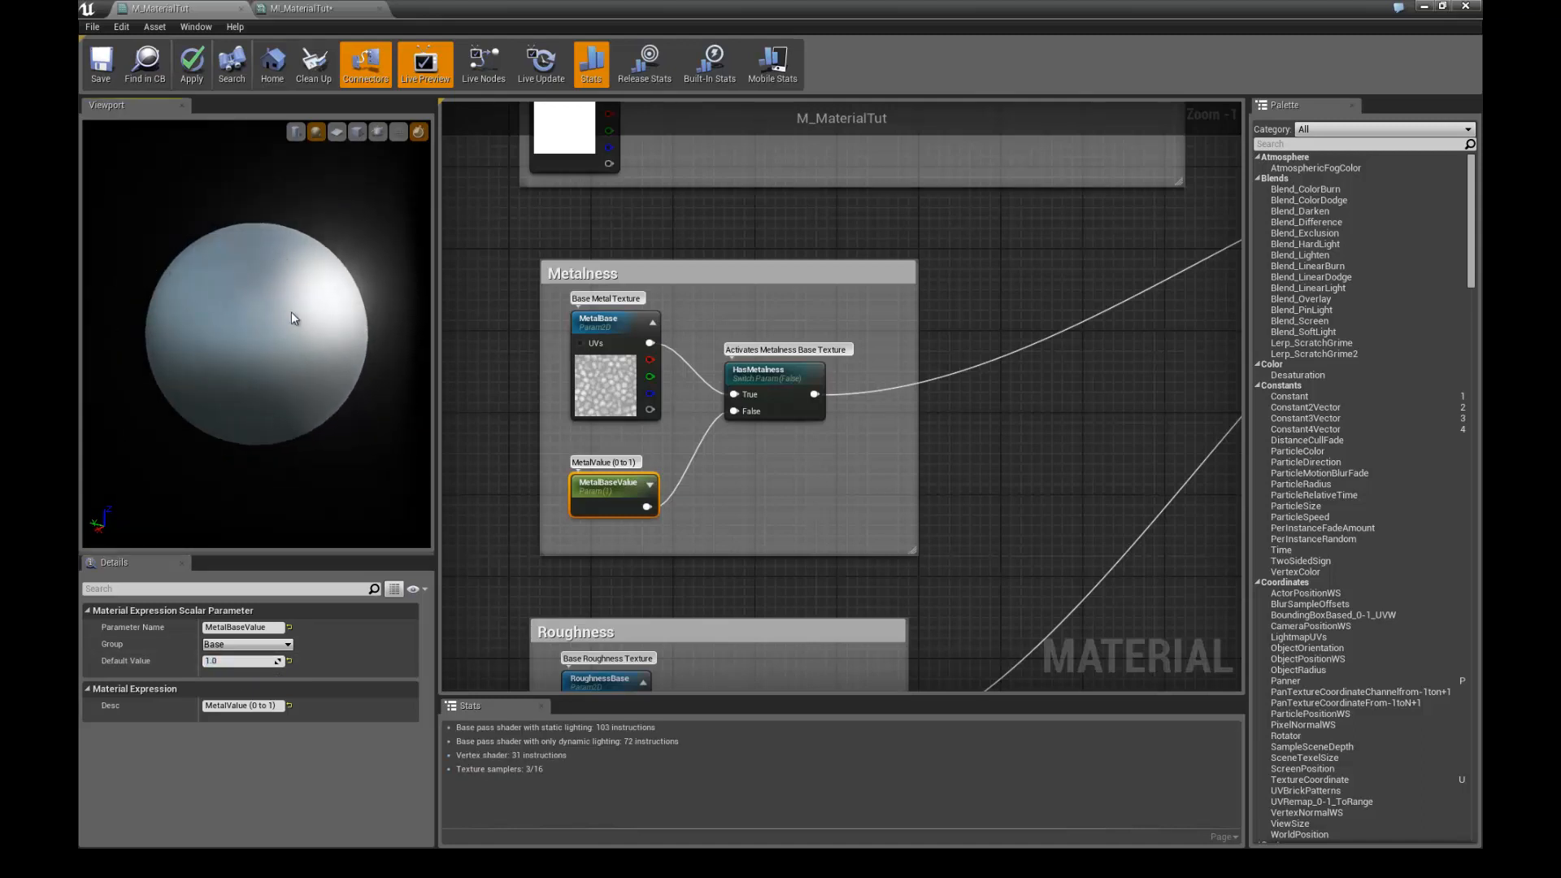
drag(291, 310, 299, 220)
mouse_move(339, 313)
mouse_down()
mouse_move(189, 327)
mouse_move(184, 198)
mouse_move(160, 266)
mouse_move(408, 224)
mouse_move(451, 261)
mouse_move(283, 286)
mouse_move(168, 243)
mouse_move(79, 326)
mouse_move(233, 157)
mouse_move(421, 269)
mouse_up()
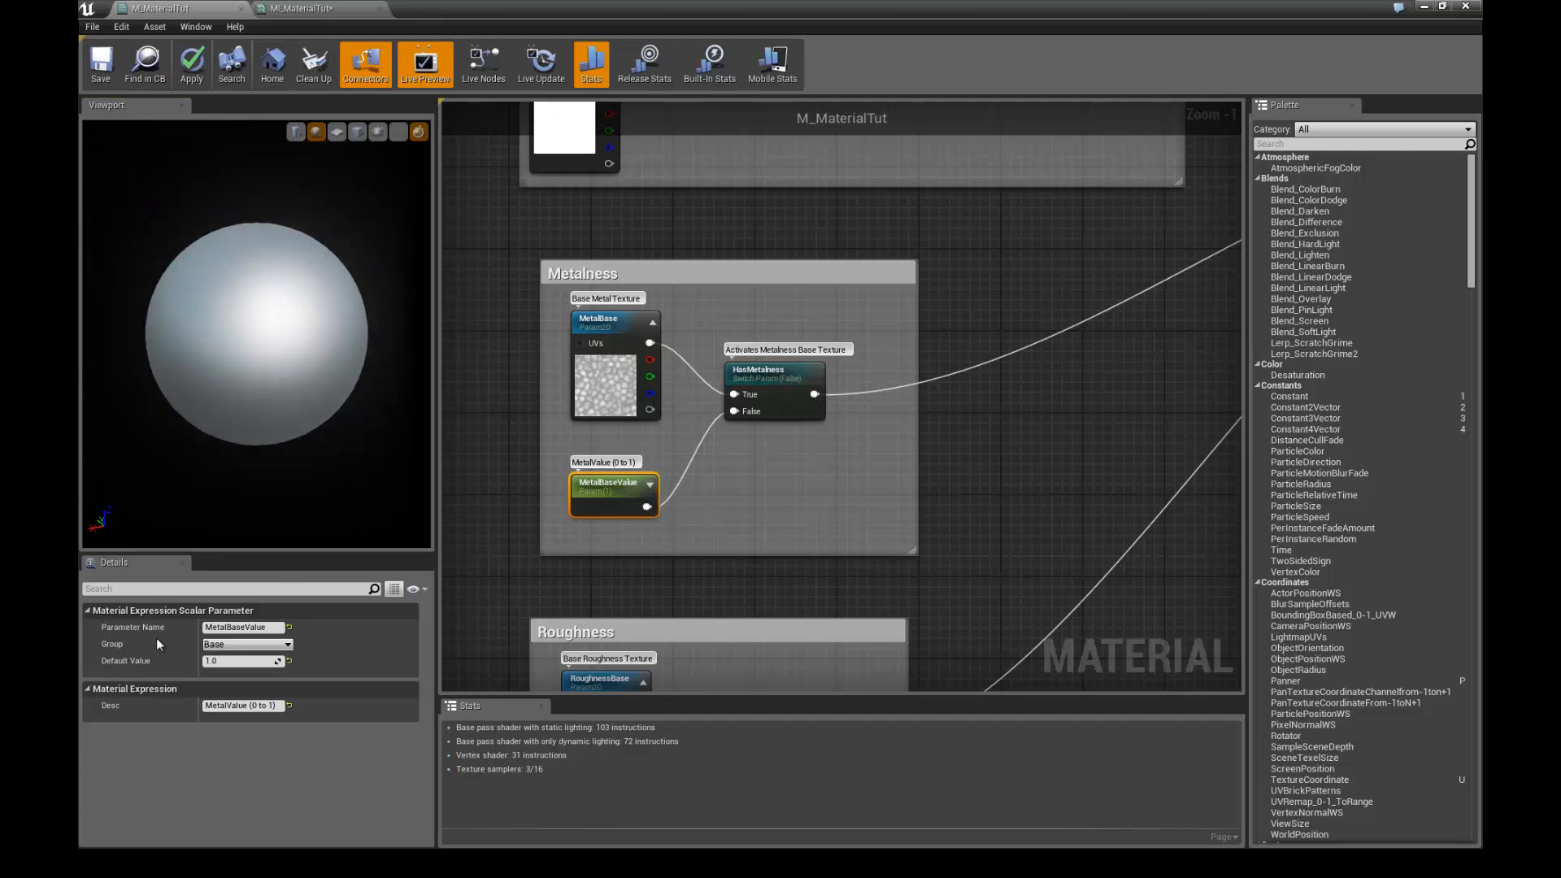
- Set MetalBaseValue's default value to 0 and apply the material changes
click(230, 663)
text(0)
key(Return)
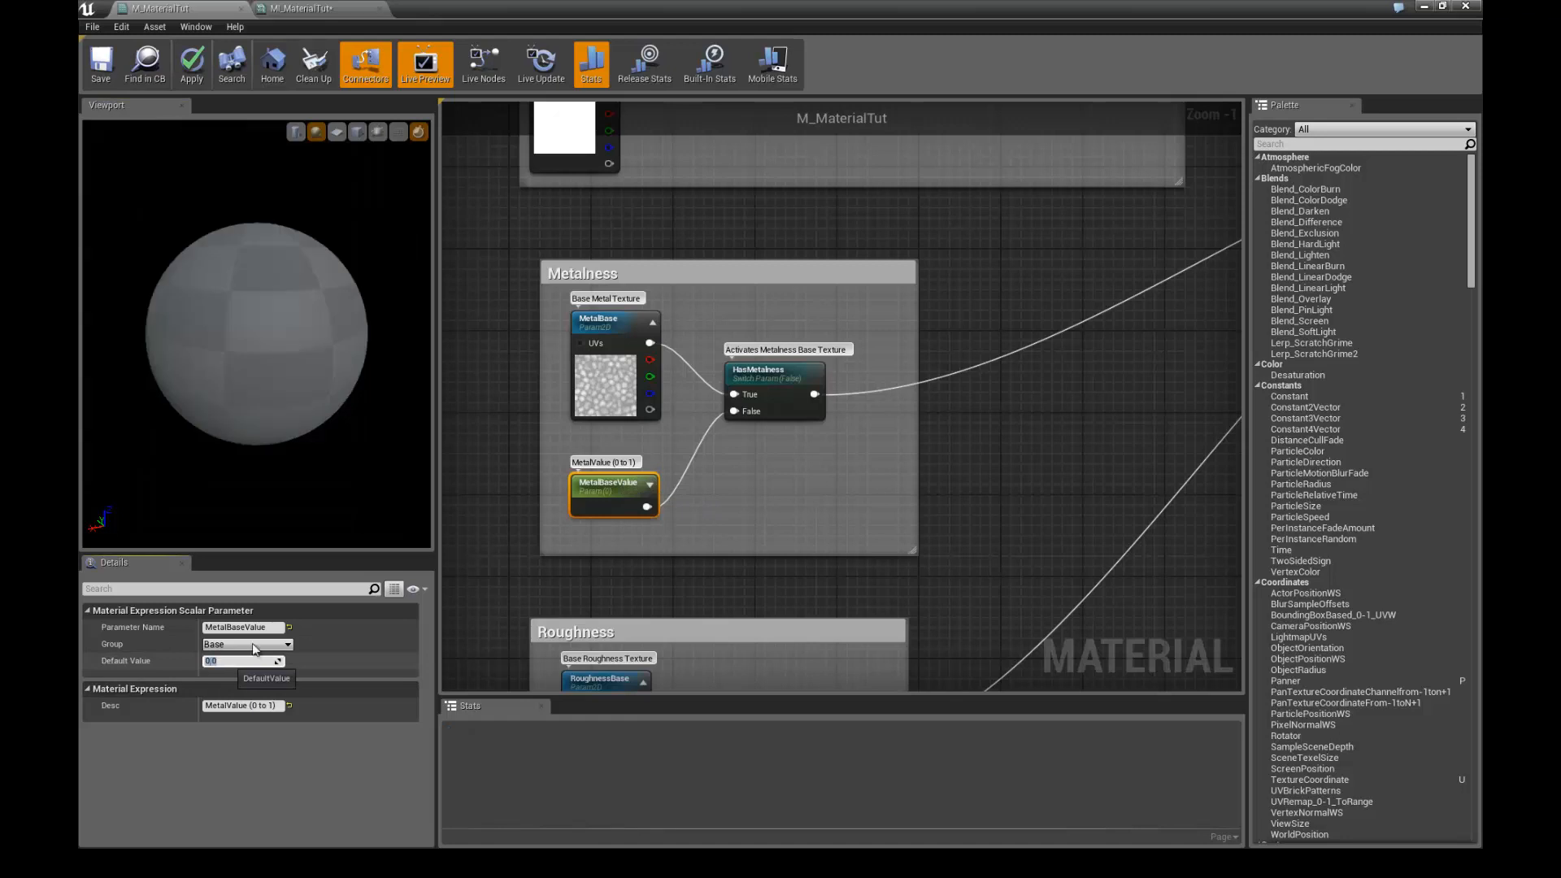
click(192, 63)
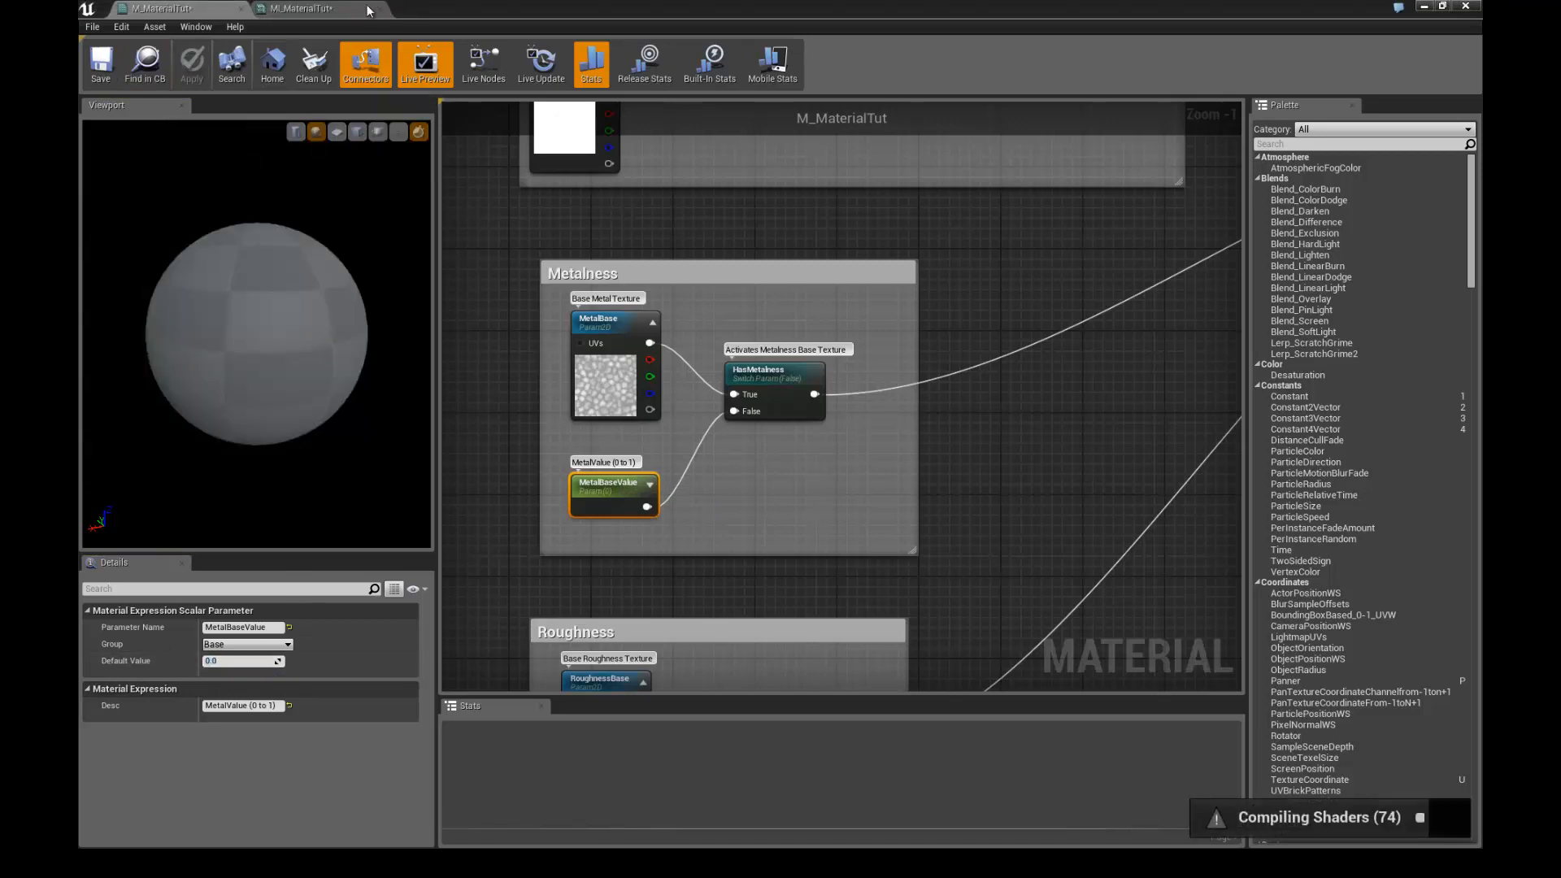
- Show the MI_MaterialTut instance beside the level view and expand its Base parameter group
click(324, 10)
drag(461, 6, 1144, 18)
alt+drag(730, 202, 851, 251)
alt+drag(792, 195, 820, 205)
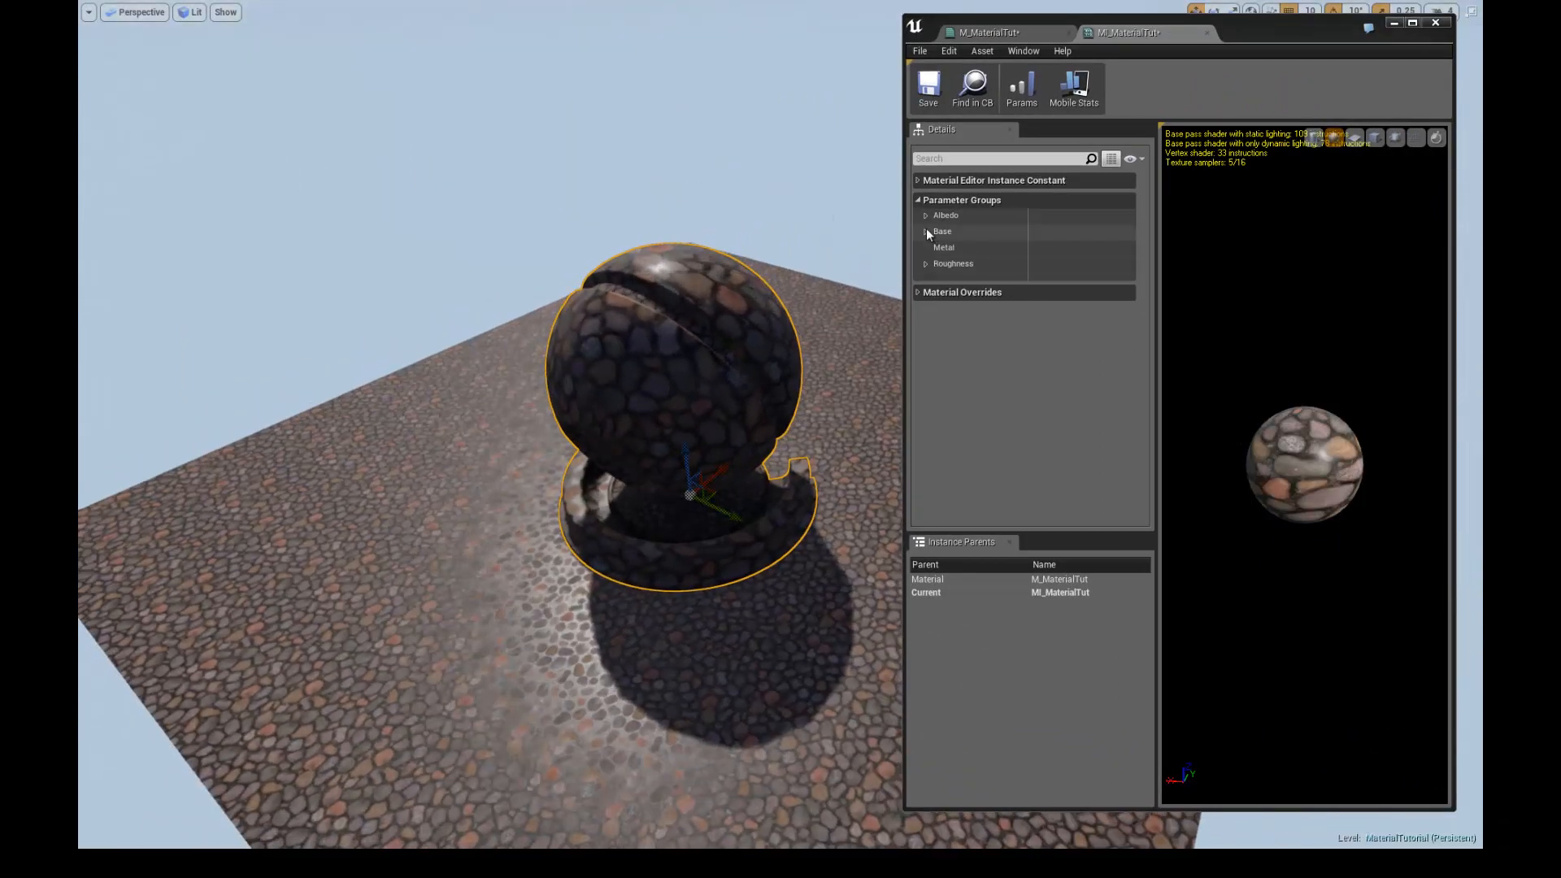
click(925, 232)
click(926, 232)
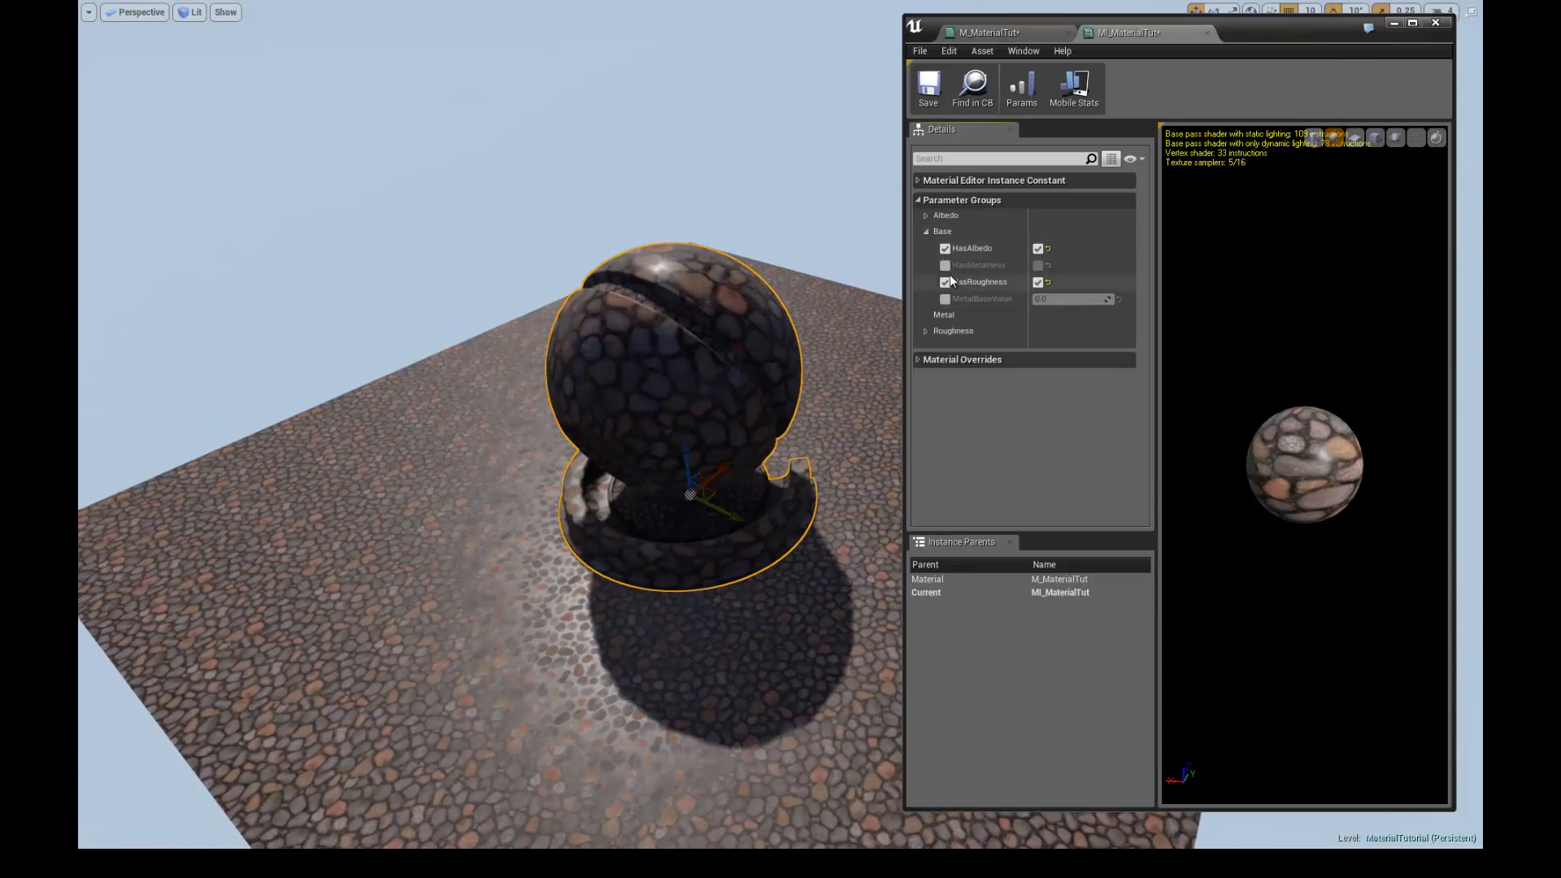
- Try MetalBaseValue overrides of 1 and about 0.5 in the instance, inspecting the model in the level
click(1058, 299)
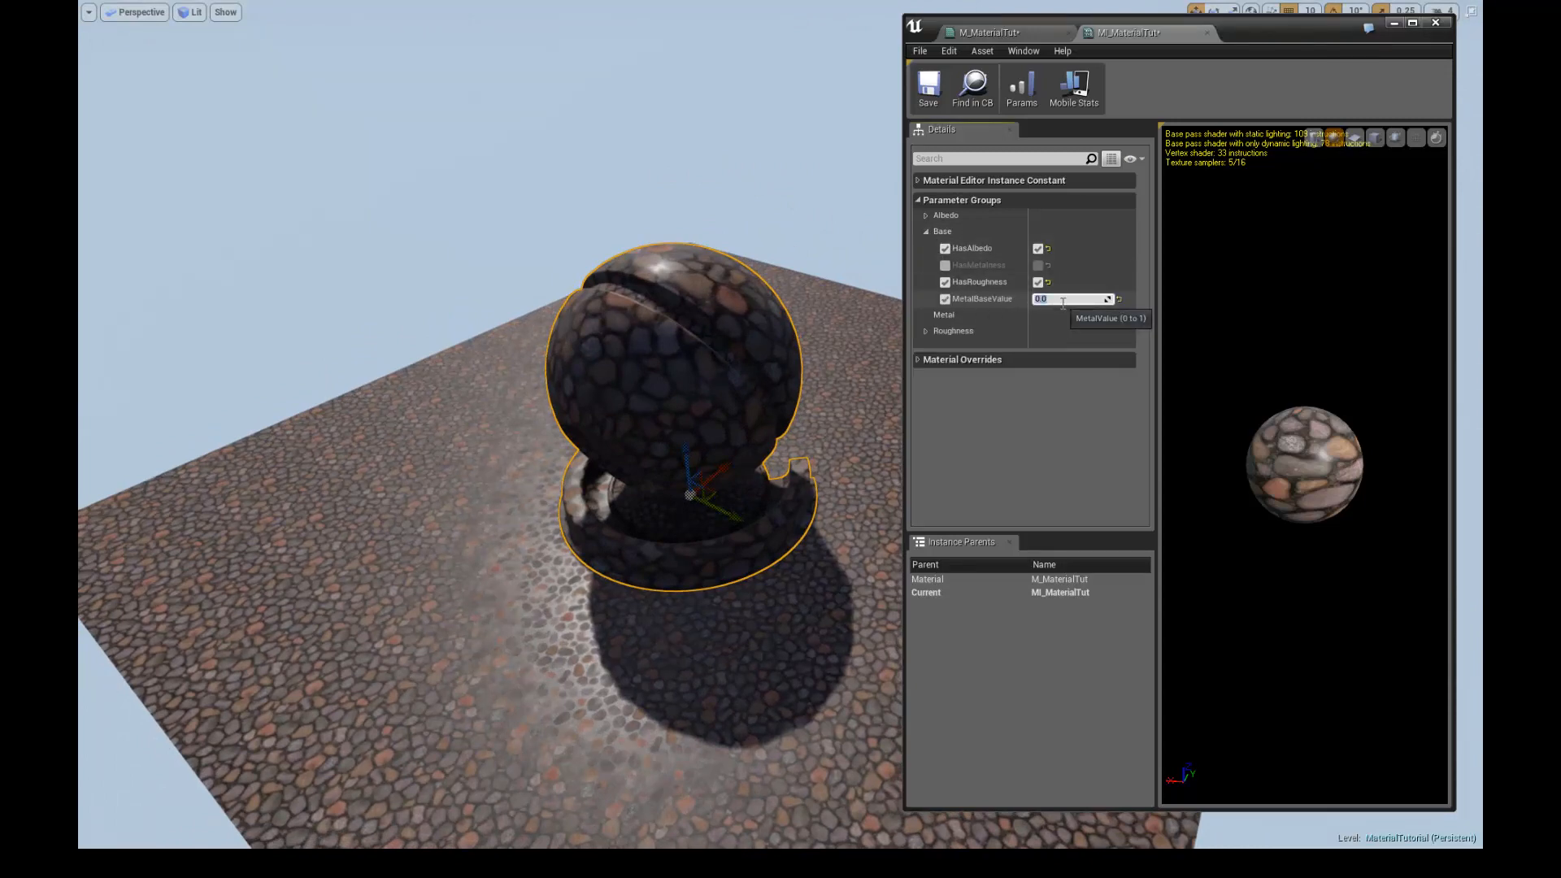
text(1)
key(Return)
alt+drag(641, 105, 688, 200)
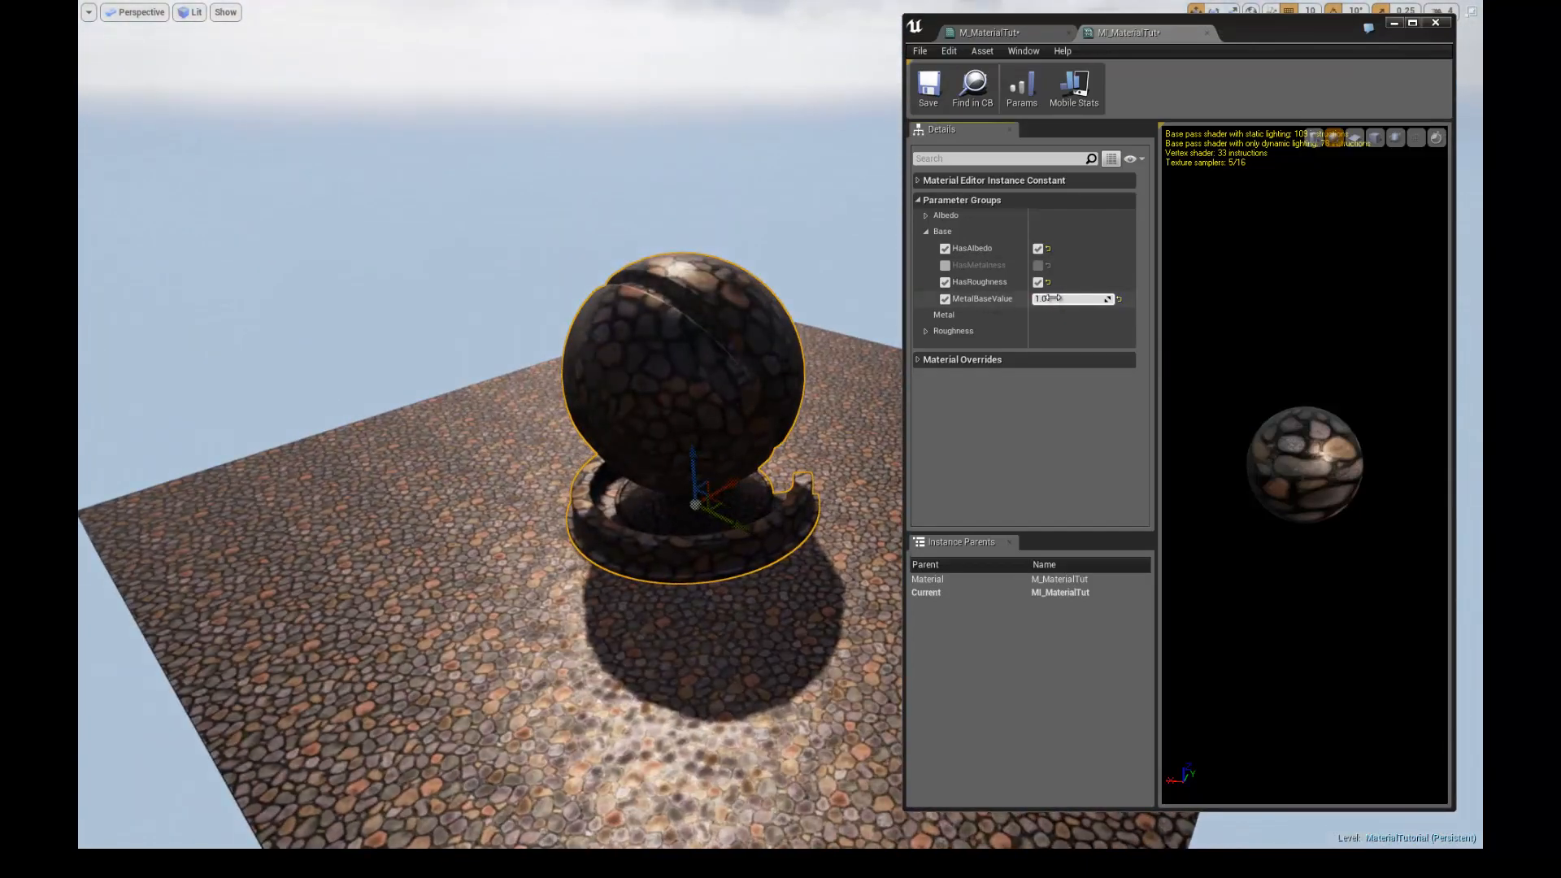
drag(1054, 298, 1012, 299)
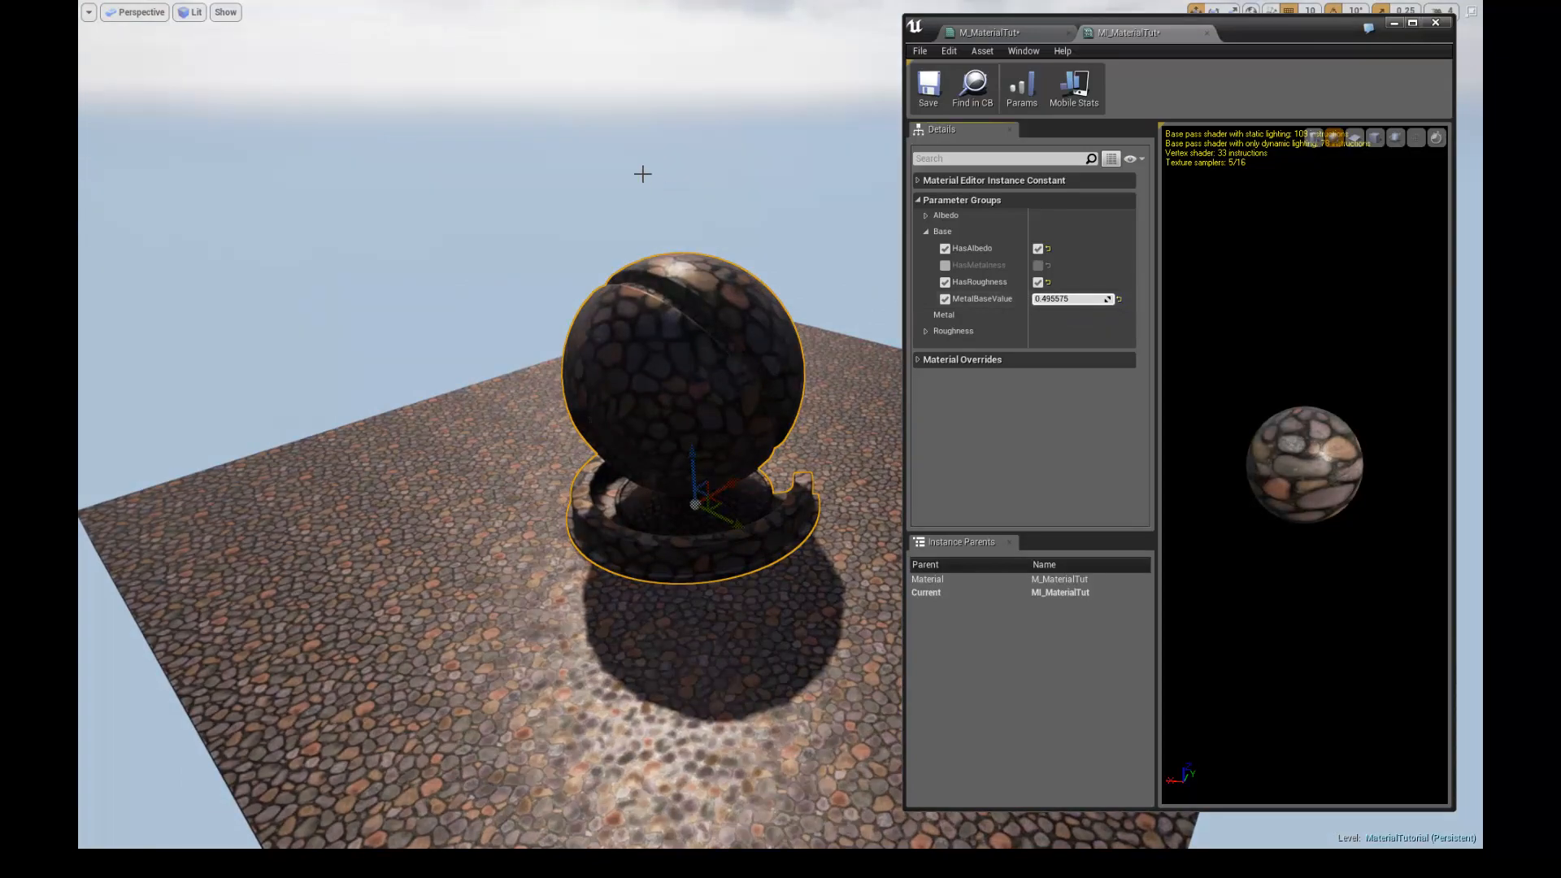
mouse_move(642, 174)
alt+mouse_down()
mouse_move(693, 213)
mouse_move(621, 185)
mouse_move(749, 178)
mouse_move(766, 198)
mouse_move(695, 242)
mouse_move(626, 216)
mouse_move(707, 178)
mouse_move(683, 143)
mouse_move(670, 175)
alt+mouse_up()
- Set the instance's MetalBaseValue to 0 and disable its override
click(1093, 299)
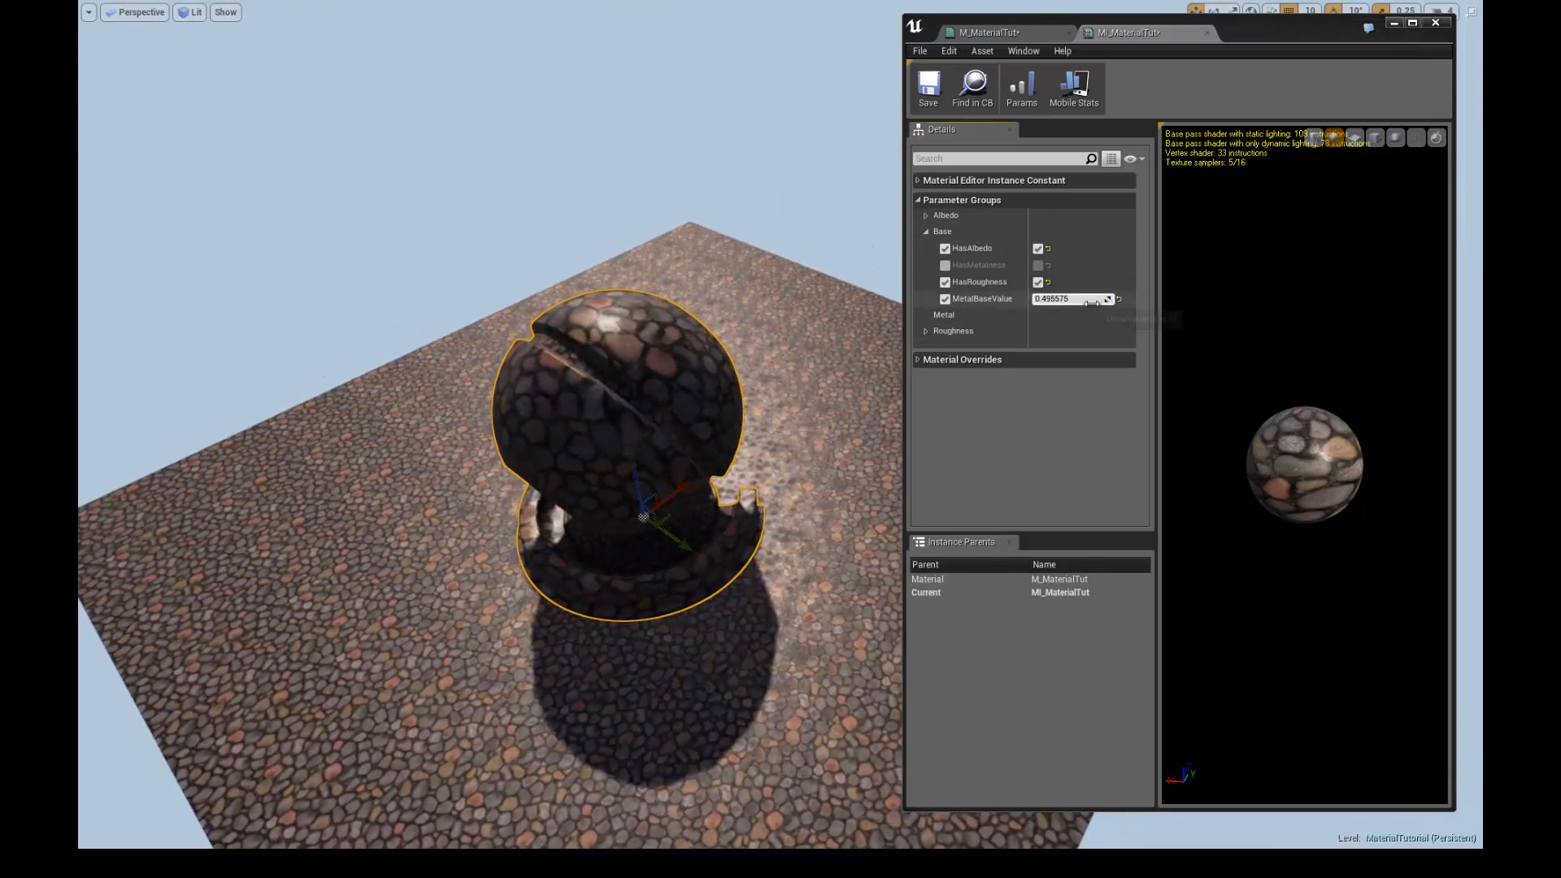
text(0)
key(Return)
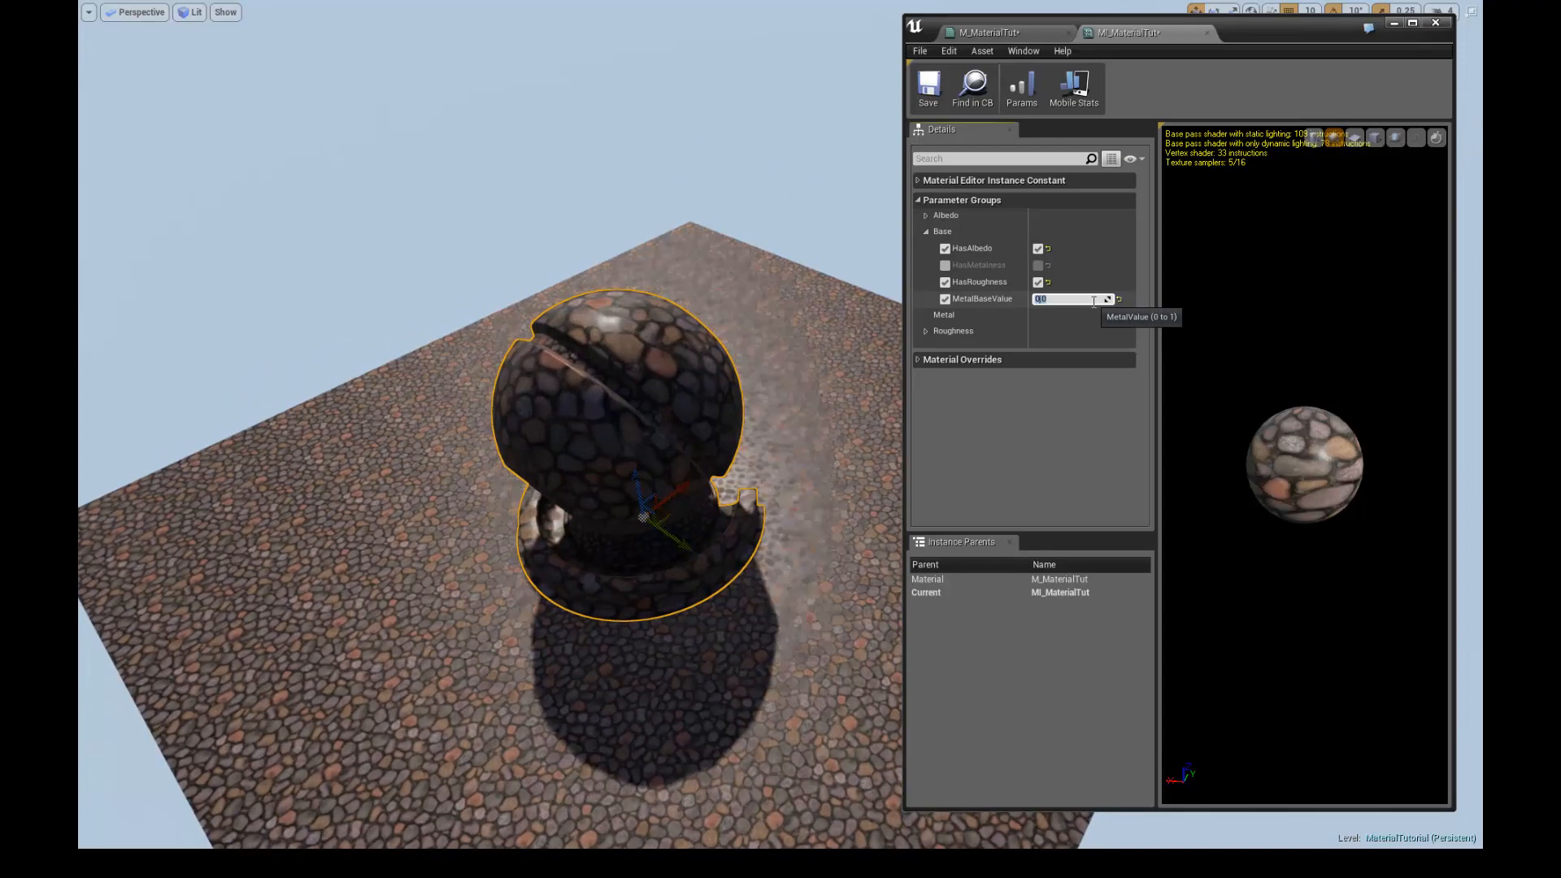
click(945, 300)
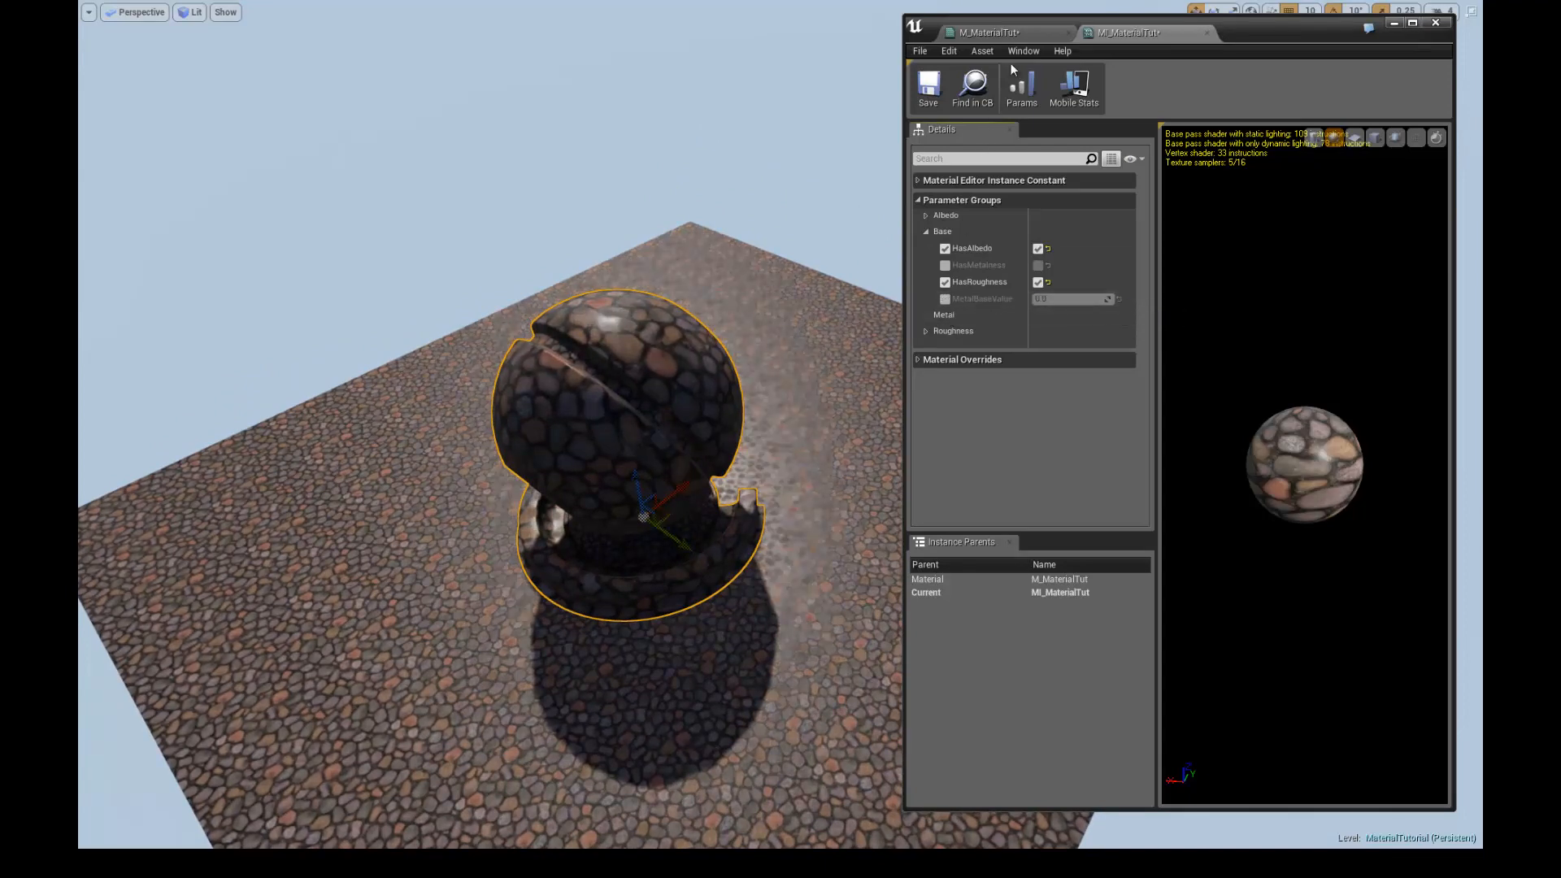
- Return to the M_MaterialTut graph and examine the output node's inputs and the connected sections
double_click(1256, 37)
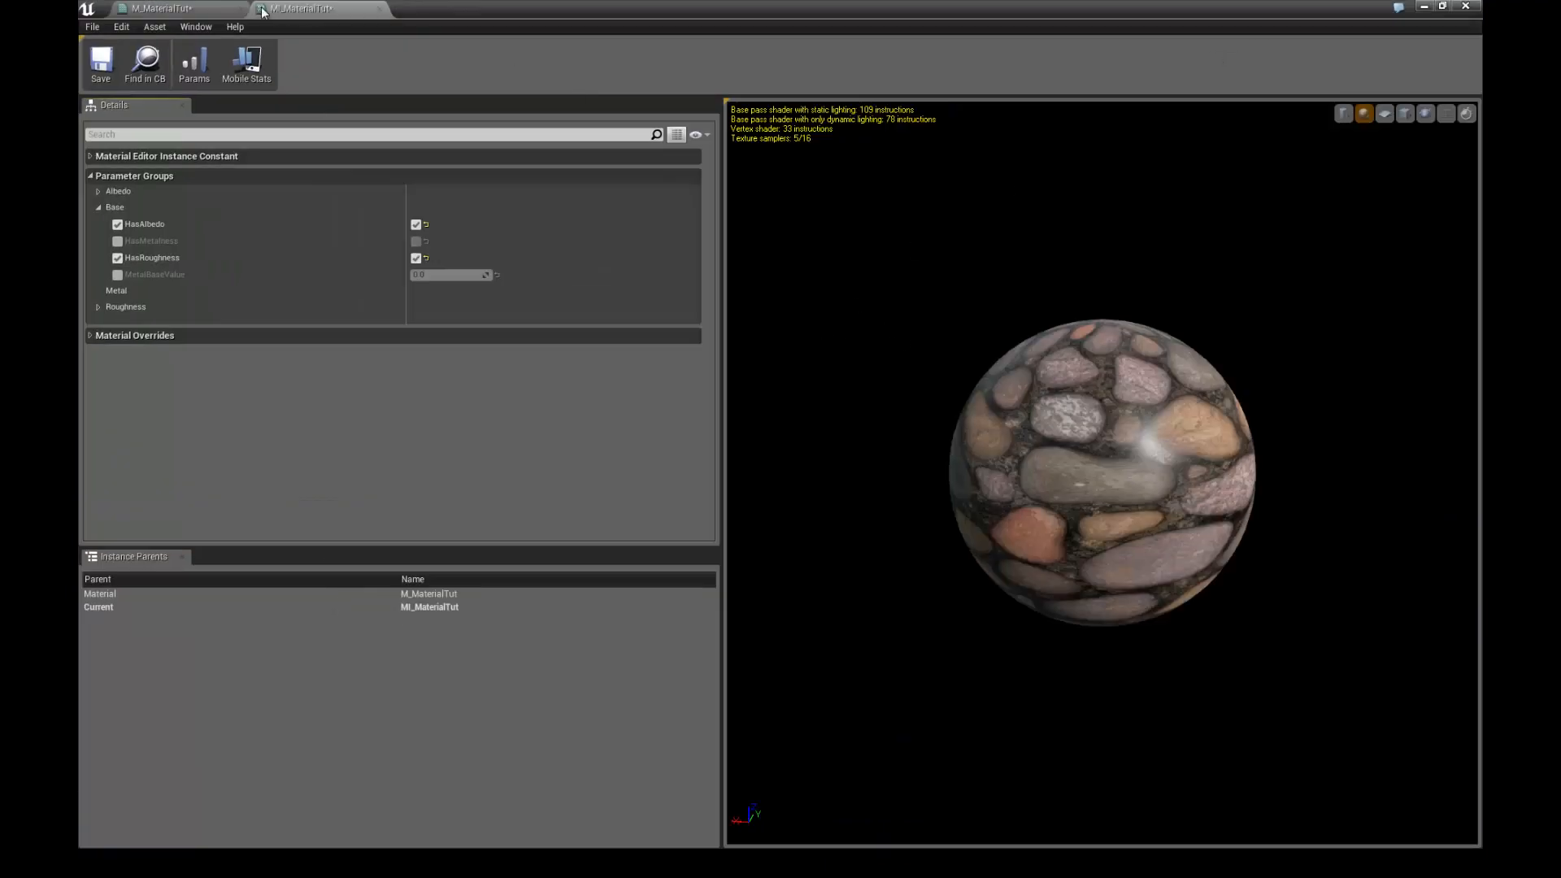
click(207, 9)
scroll(995, 478, down, 4)
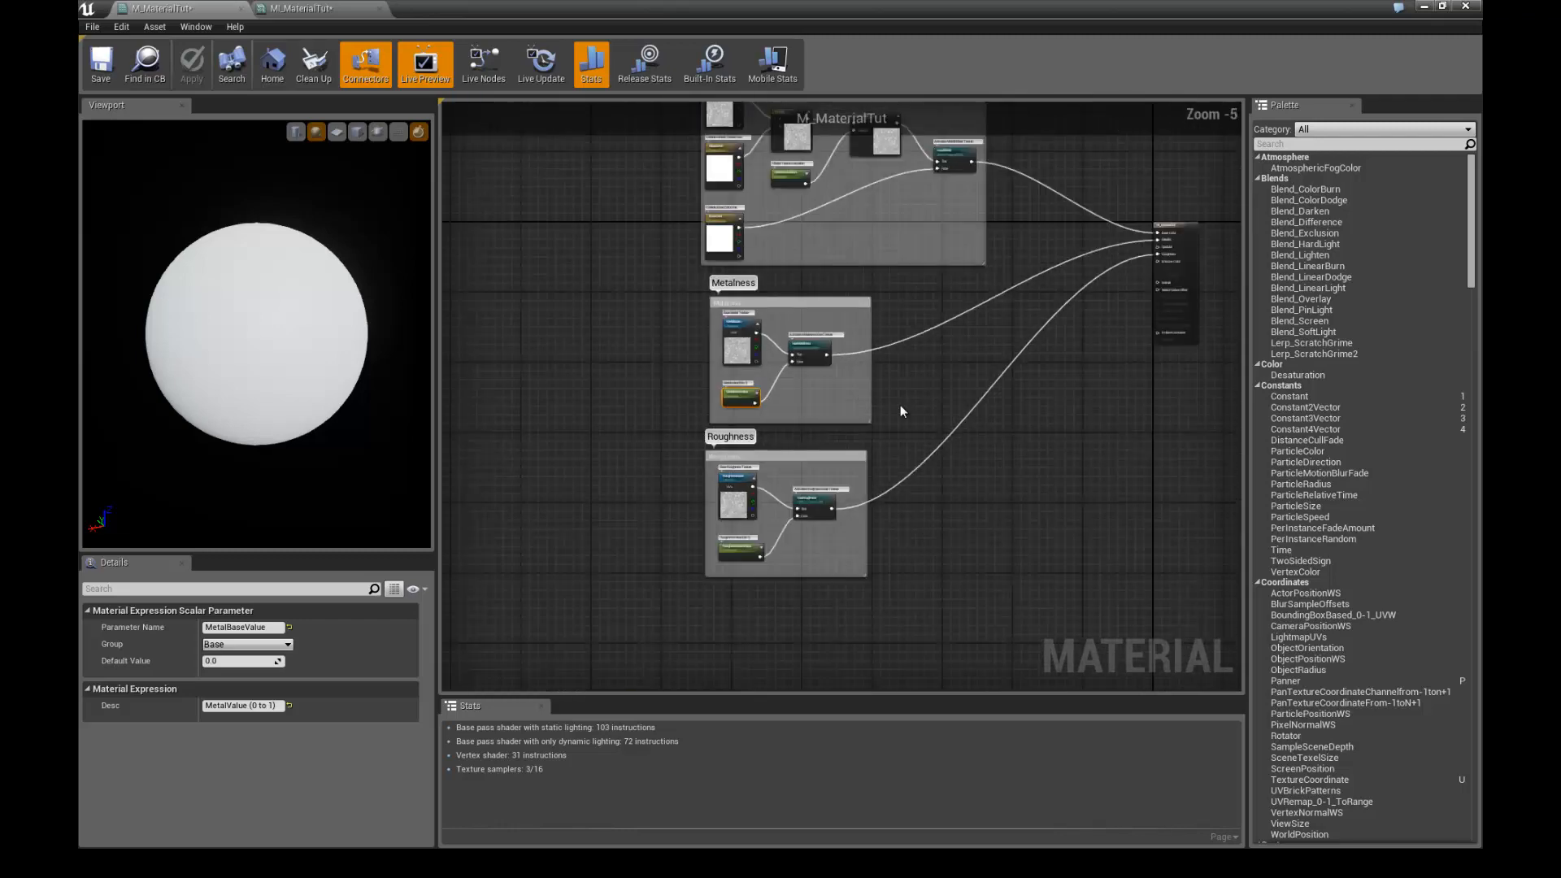
scroll(965, 379, up, 2)
scroll(904, 388, down, 2)
right_drag(1007, 361, 856, 408)
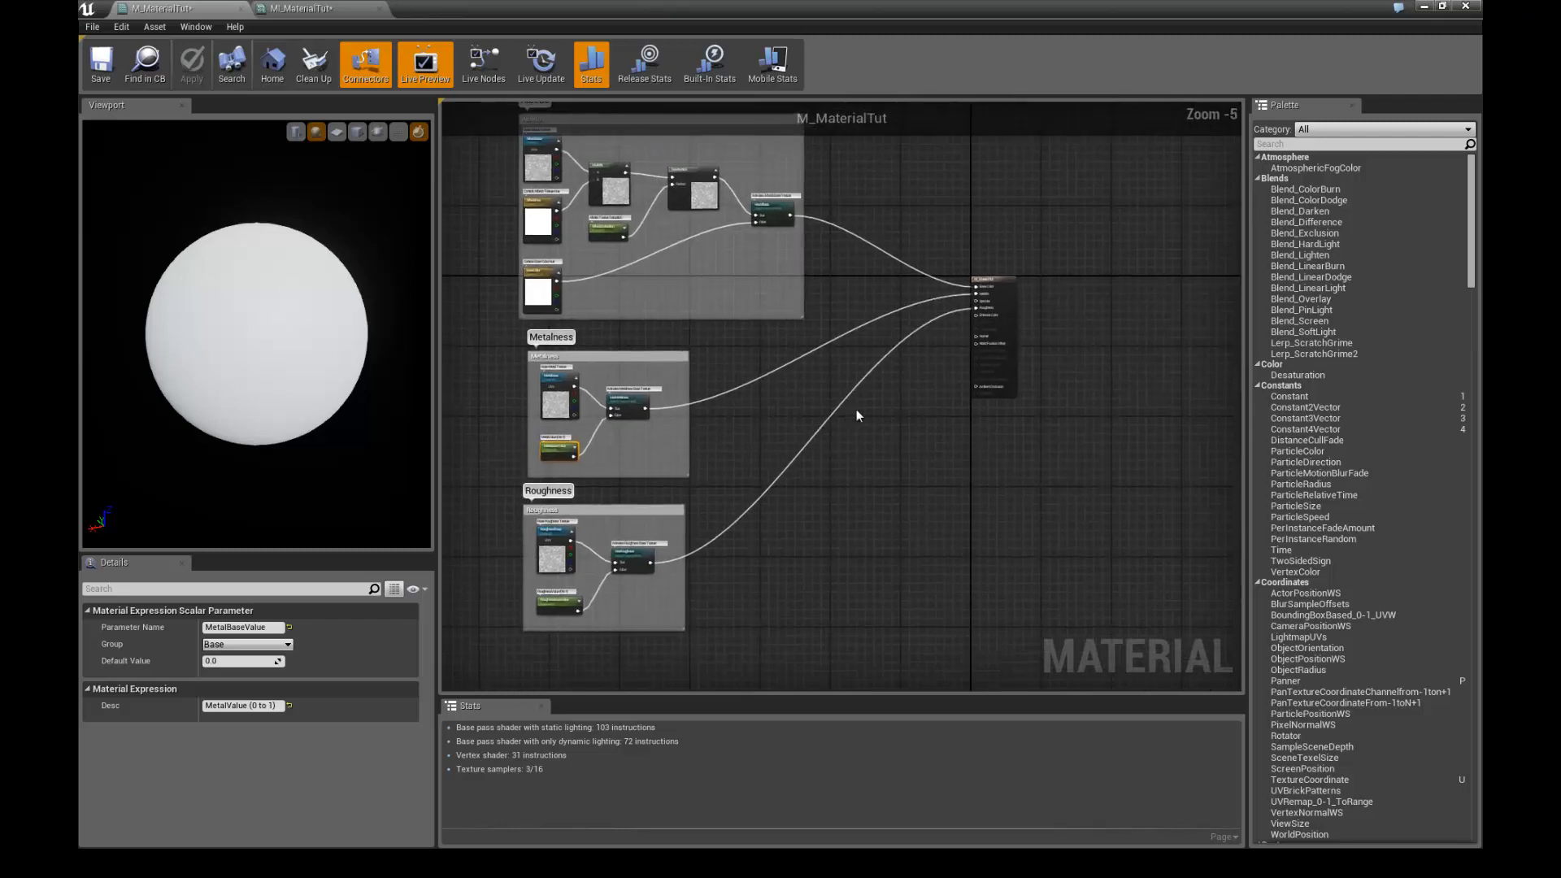
scroll(856, 408, up, 3)
right_drag(1000, 319, 956, 357)
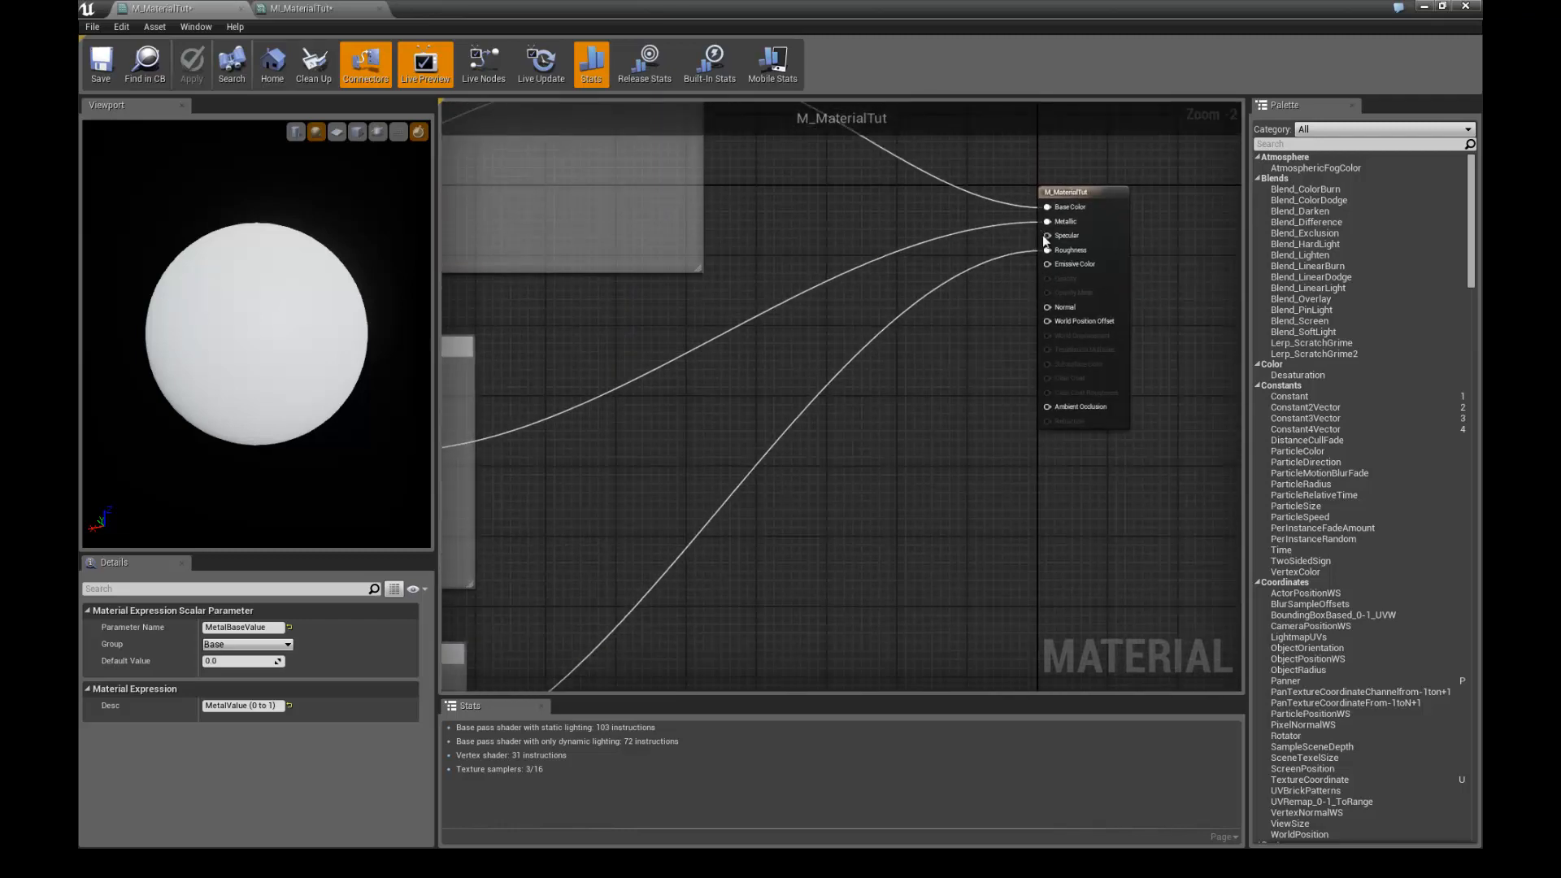
right_drag(993, 406, 1004, 384)
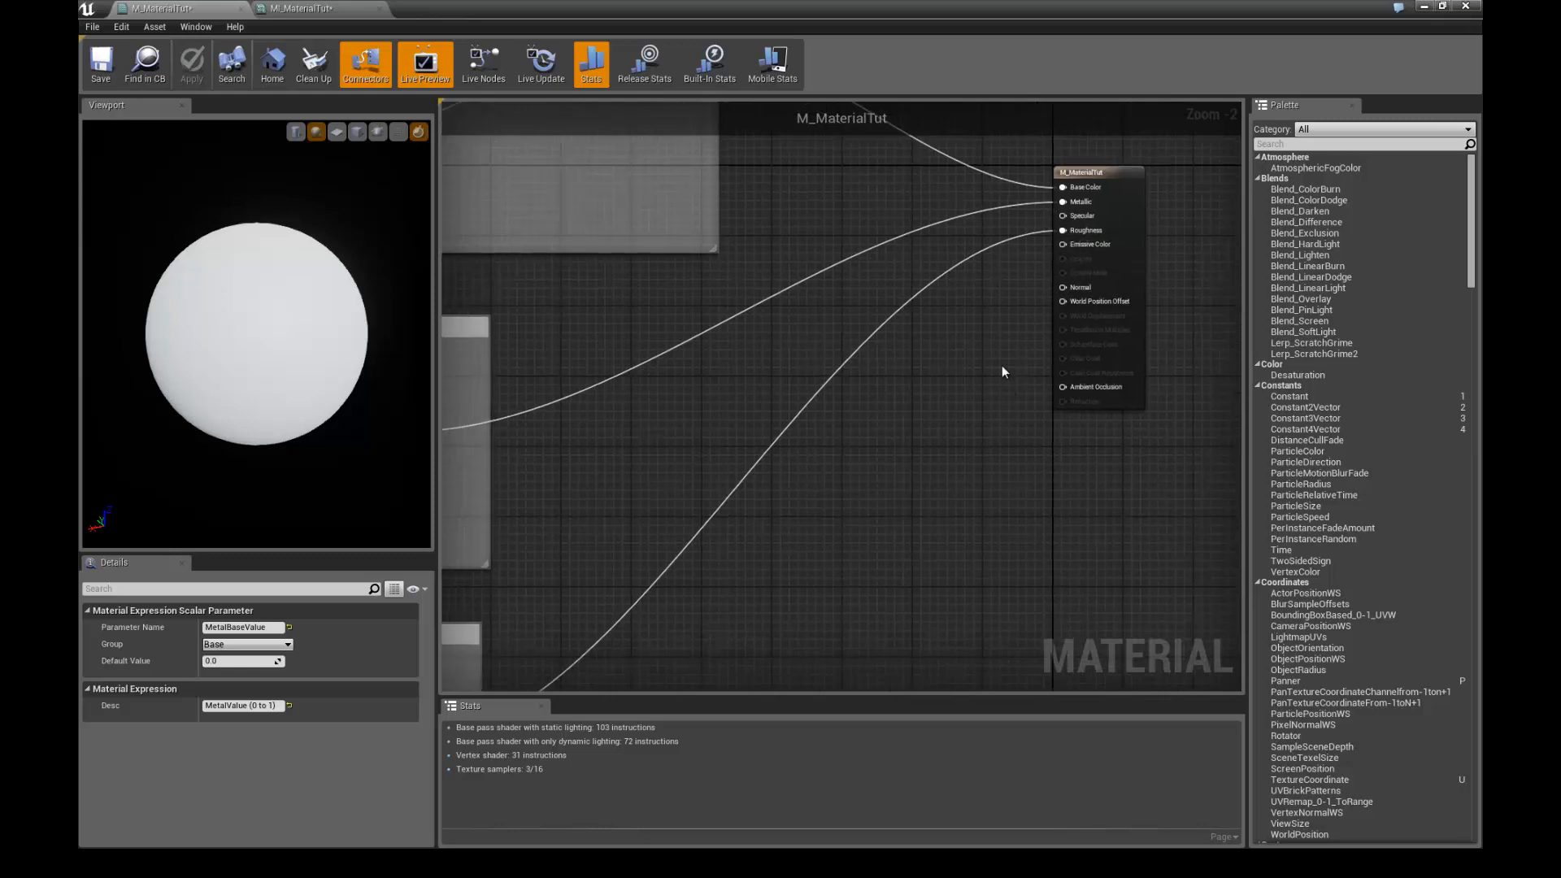
drag(1002, 364, 1141, 418)
click(1009, 462)
right_drag(838, 473, 992, 358)
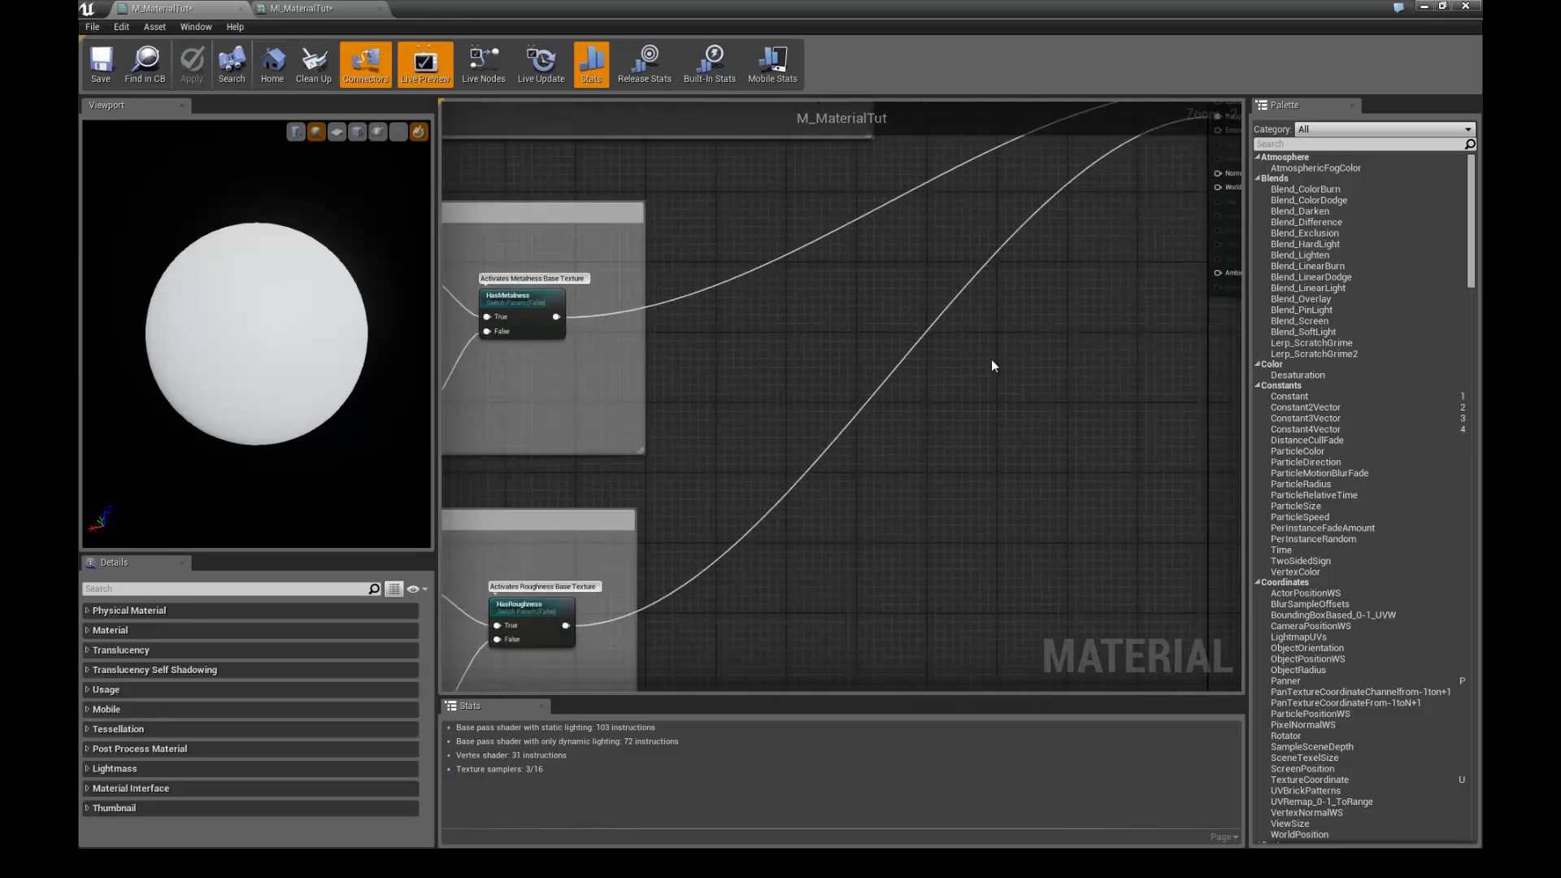
scroll(985, 361, down, 1)
right_drag(938, 477, 808, 491)
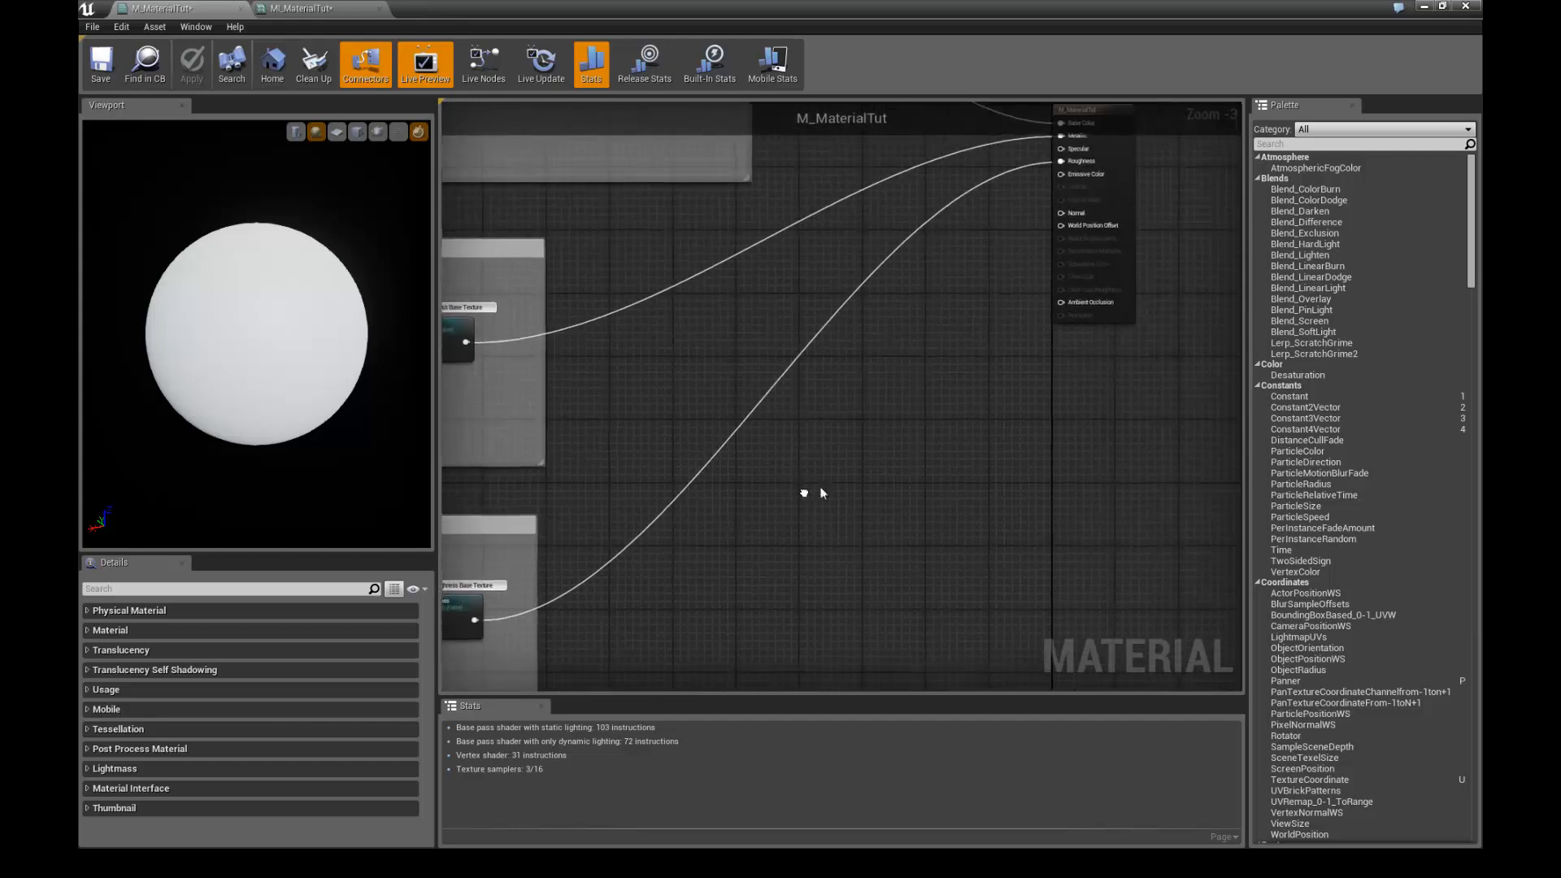
scroll(899, 423, up, 1)
right_drag(900, 423, 856, 477)
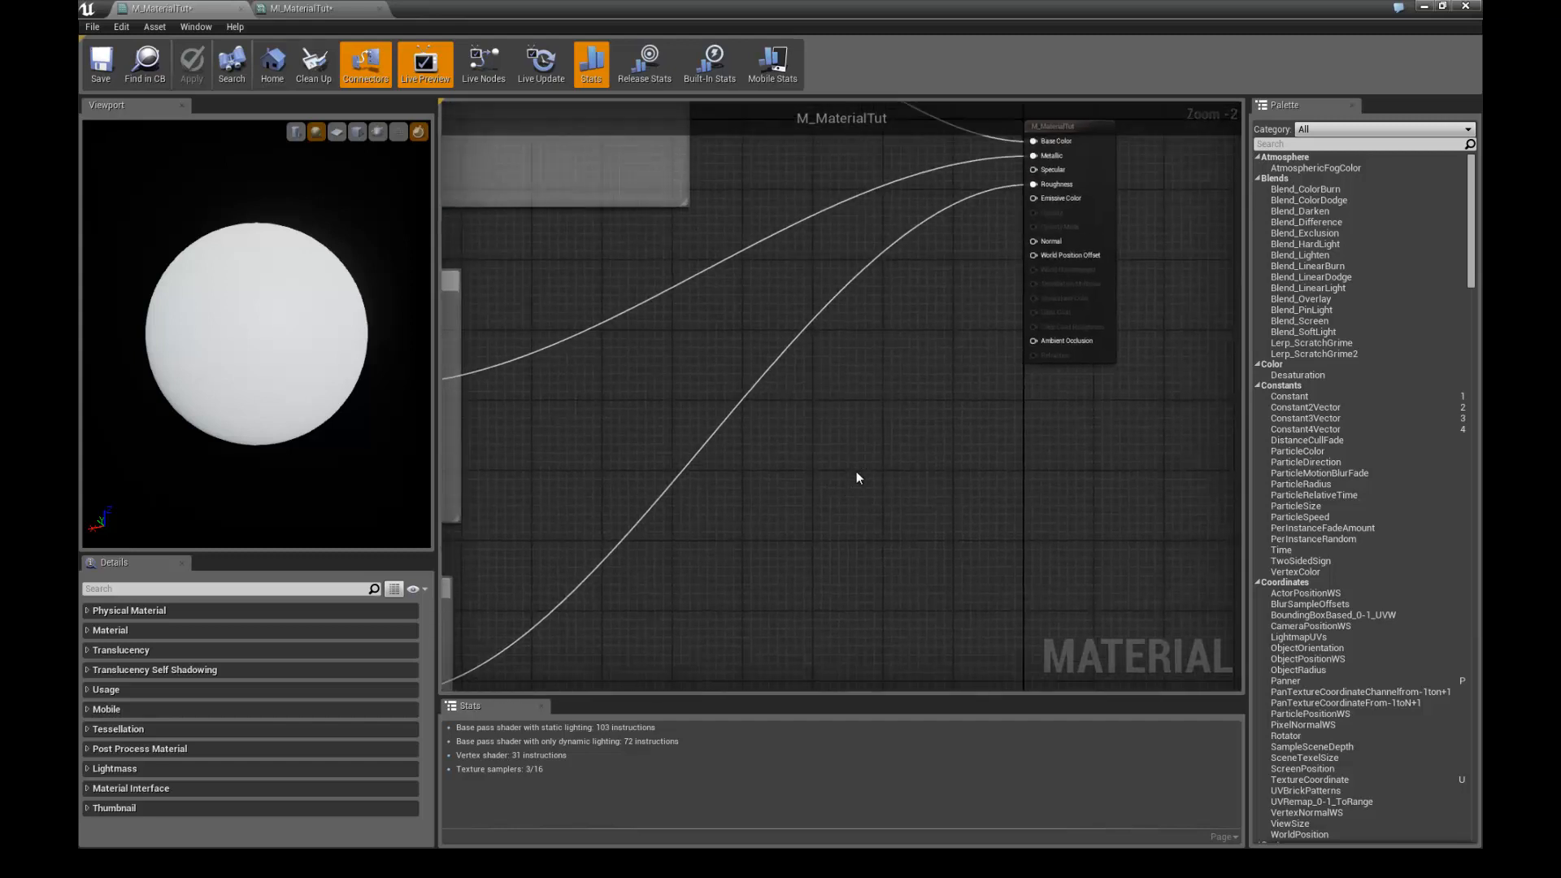
scroll(812, 465, down, 3)
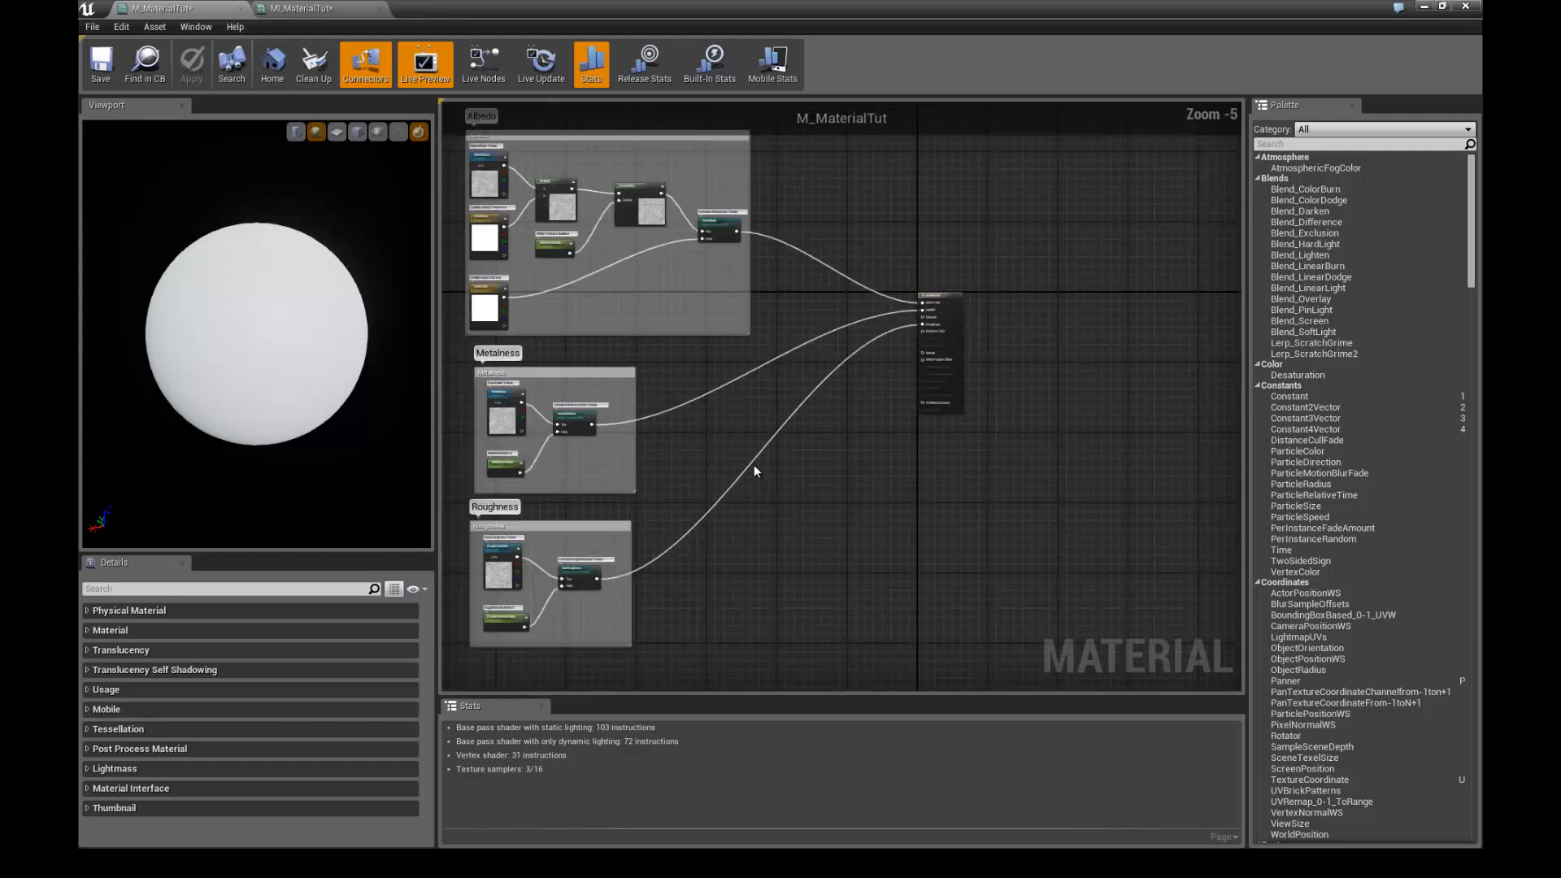
- Align the Roughness section with the Metalness section and move both farther away from the output node
right_drag(754, 465, 851, 391)
click(641, 451)
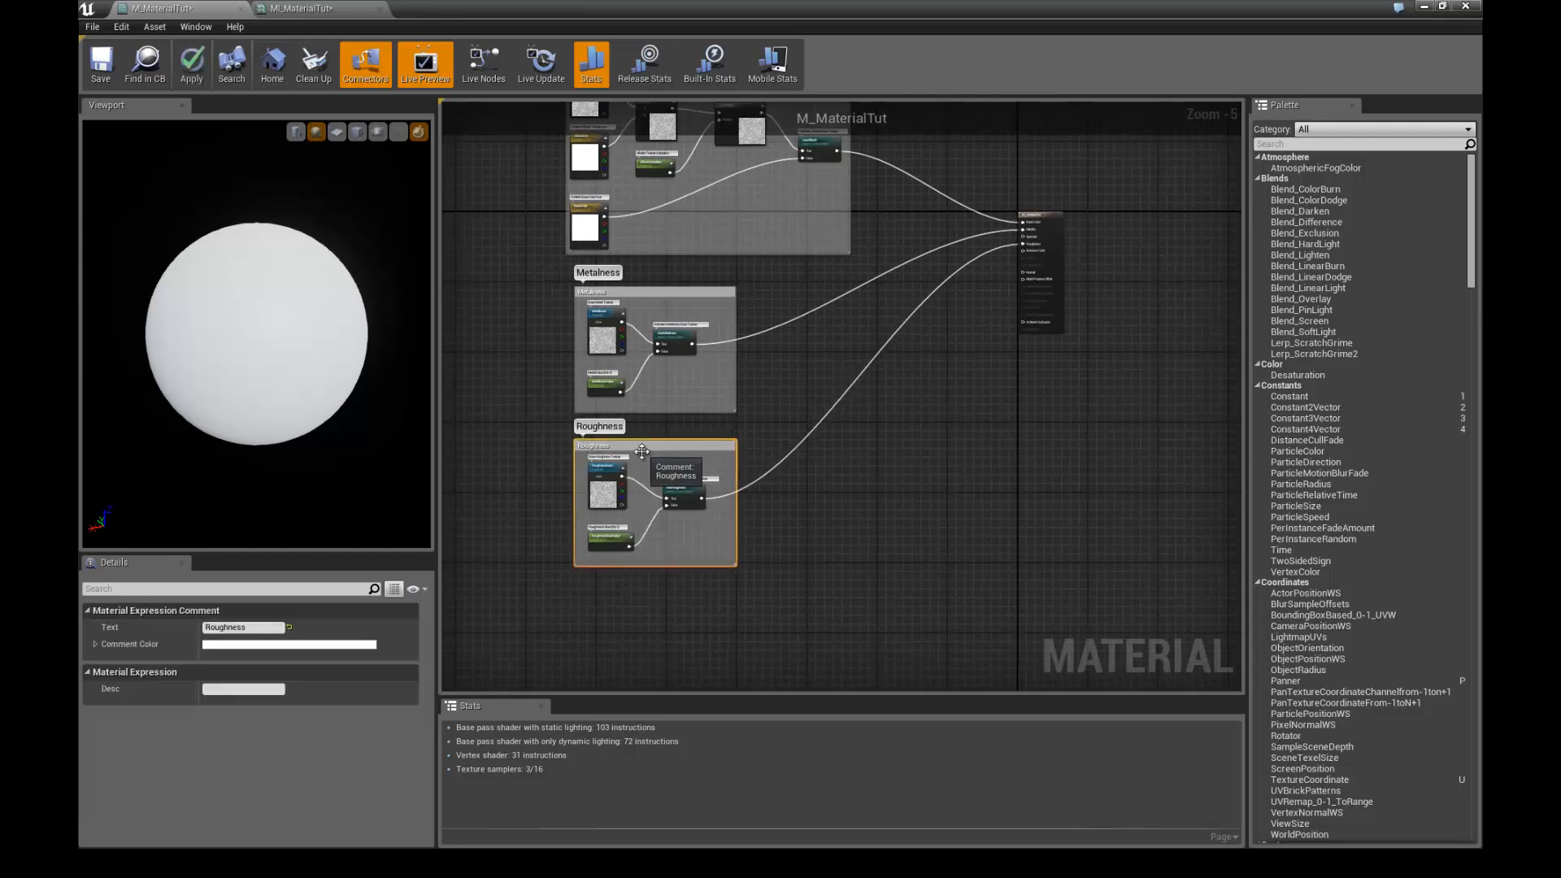
right_drag(492, 286, 538, 291)
drag(538, 289, 827, 600)
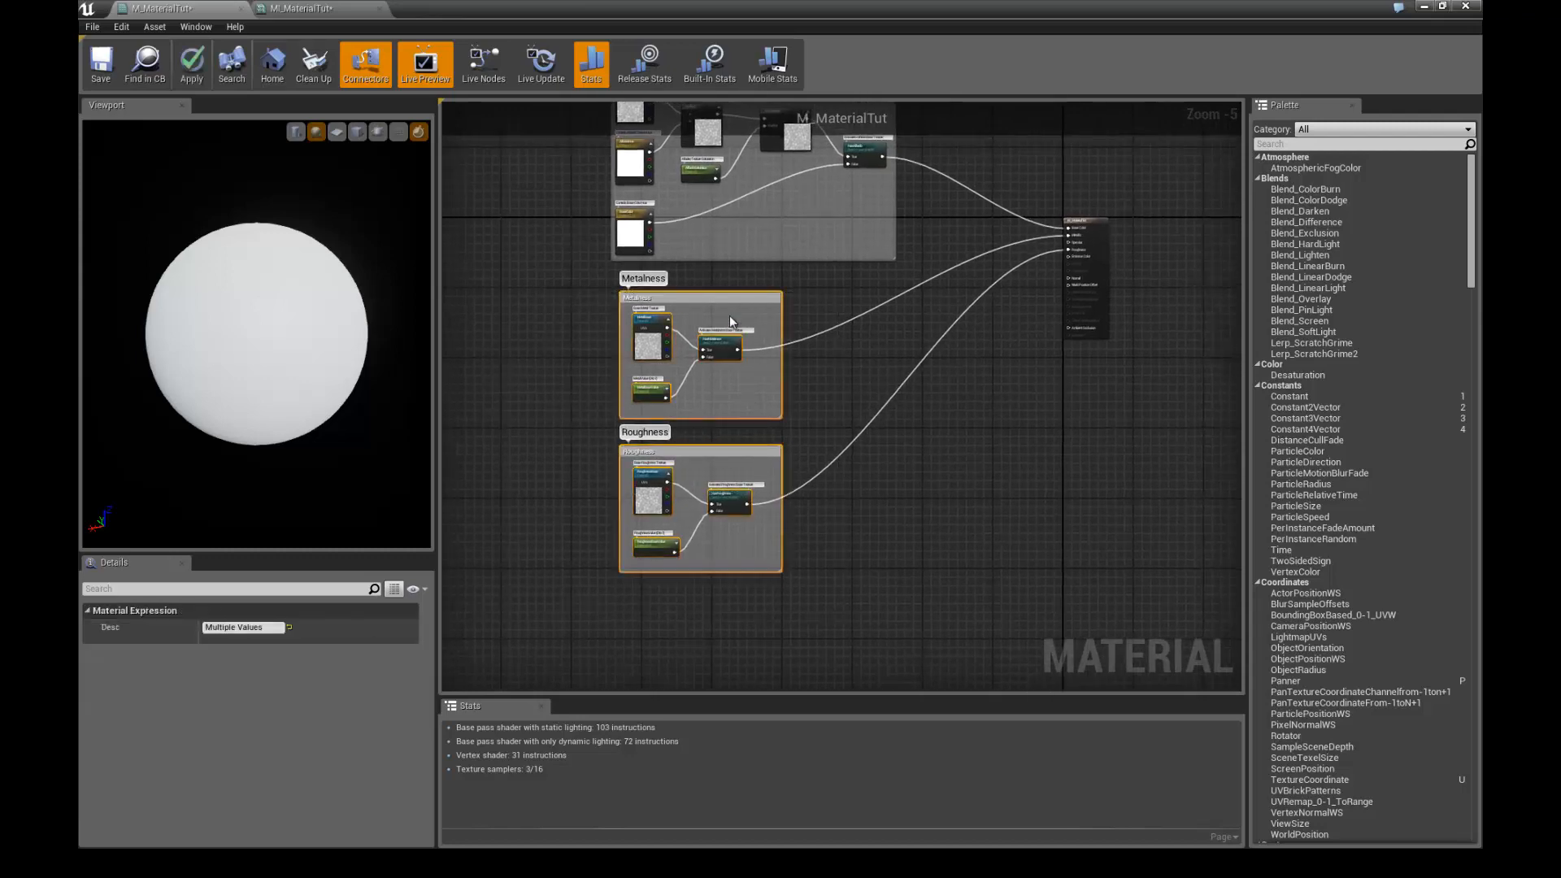
drag(736, 299, 539, 247)
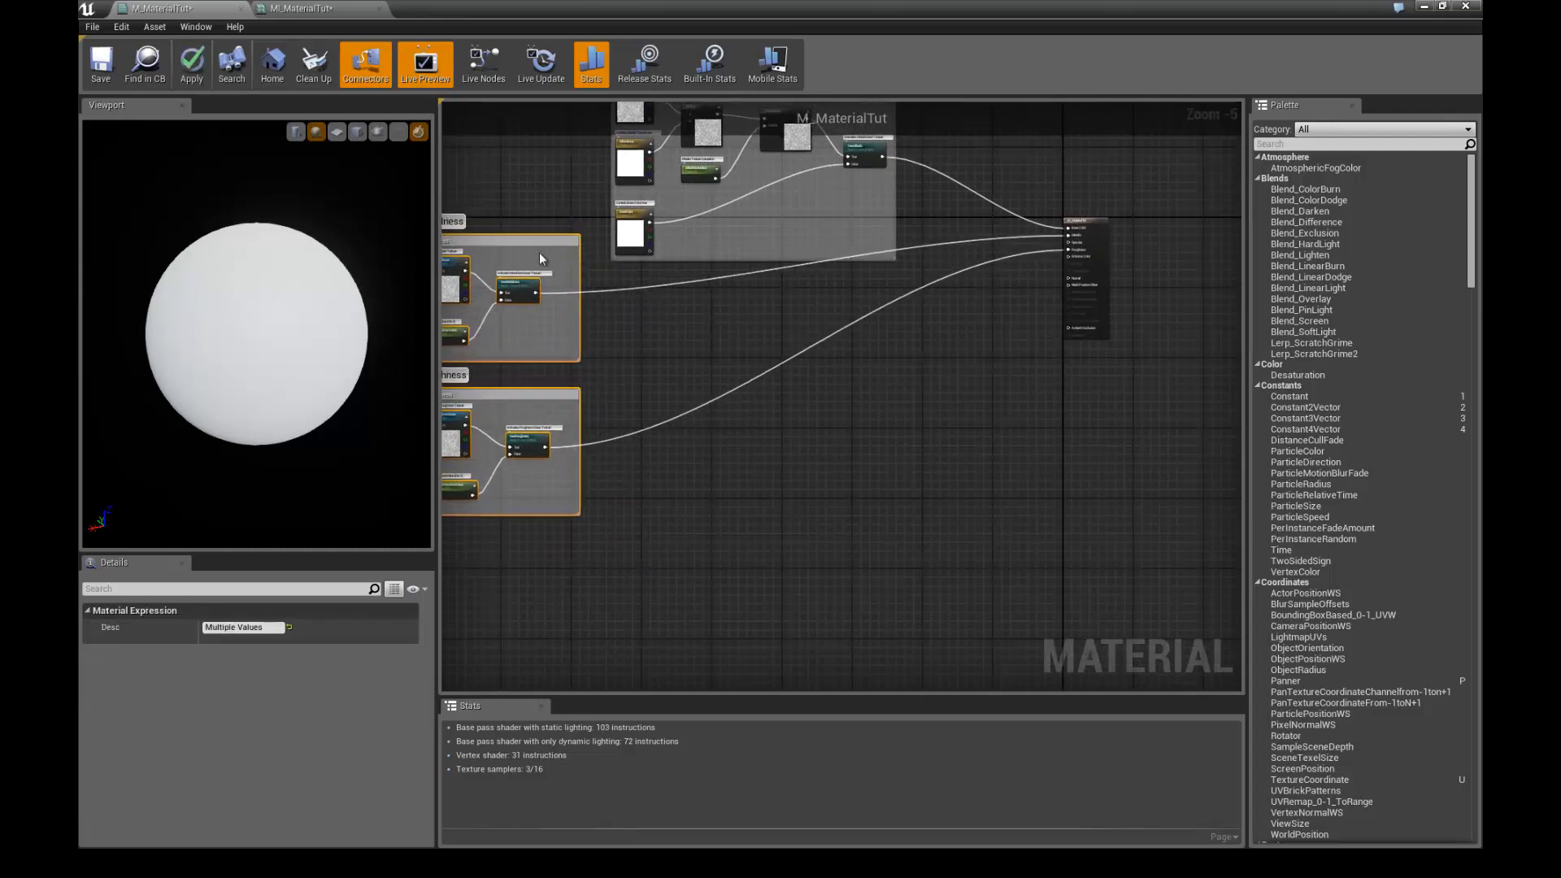
- Move the Albedo section farther from the output node so it lines up directly above the Metalness section
right_drag(643, 296, 756, 433)
click(711, 219)
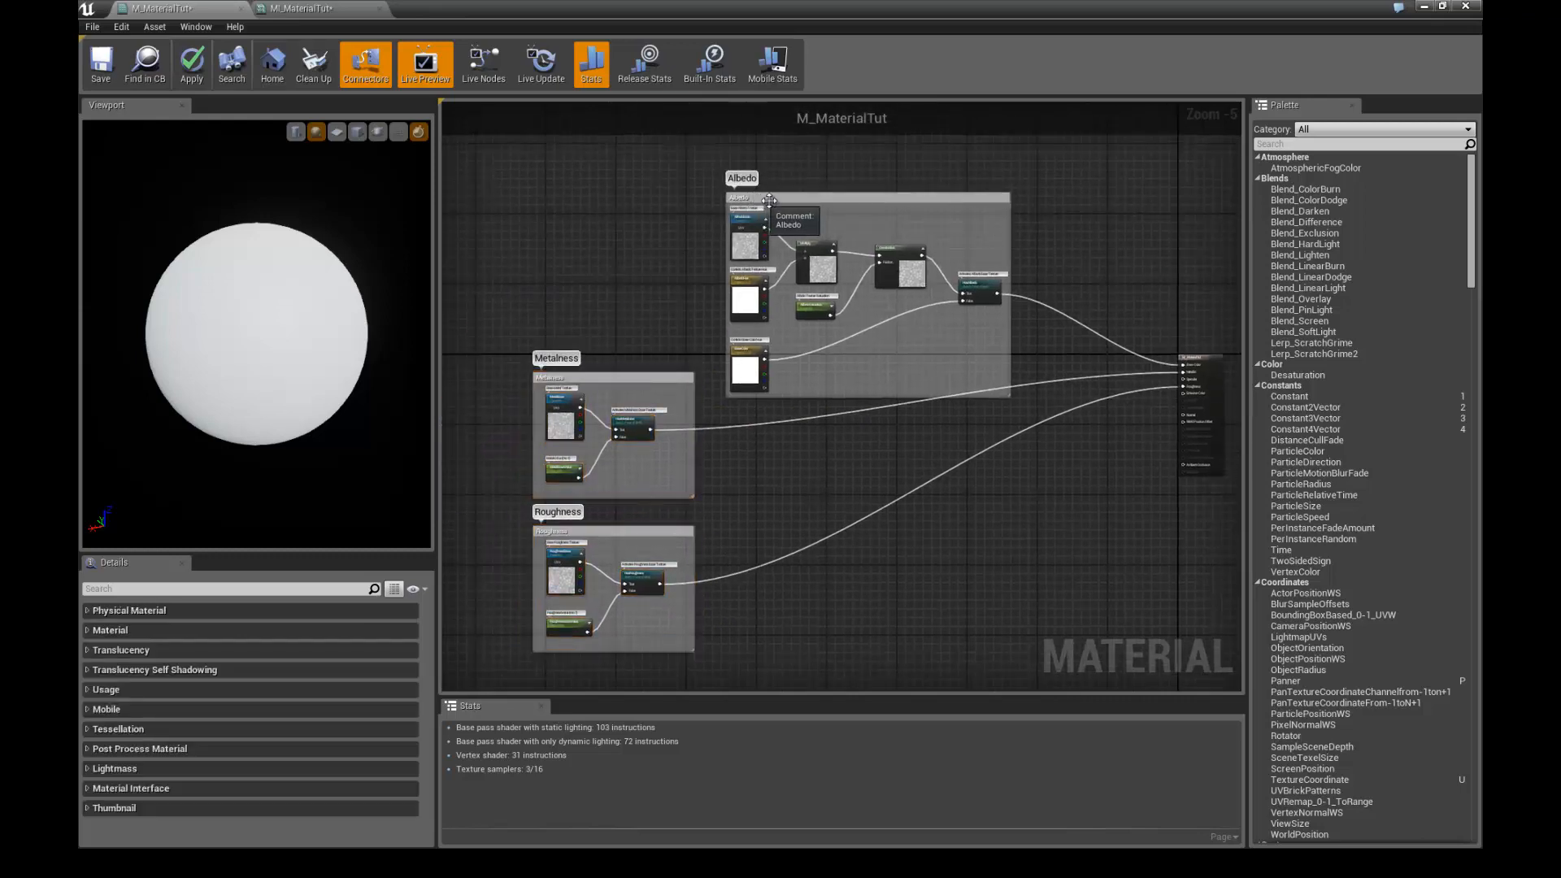
drag(784, 209, 595, 149)
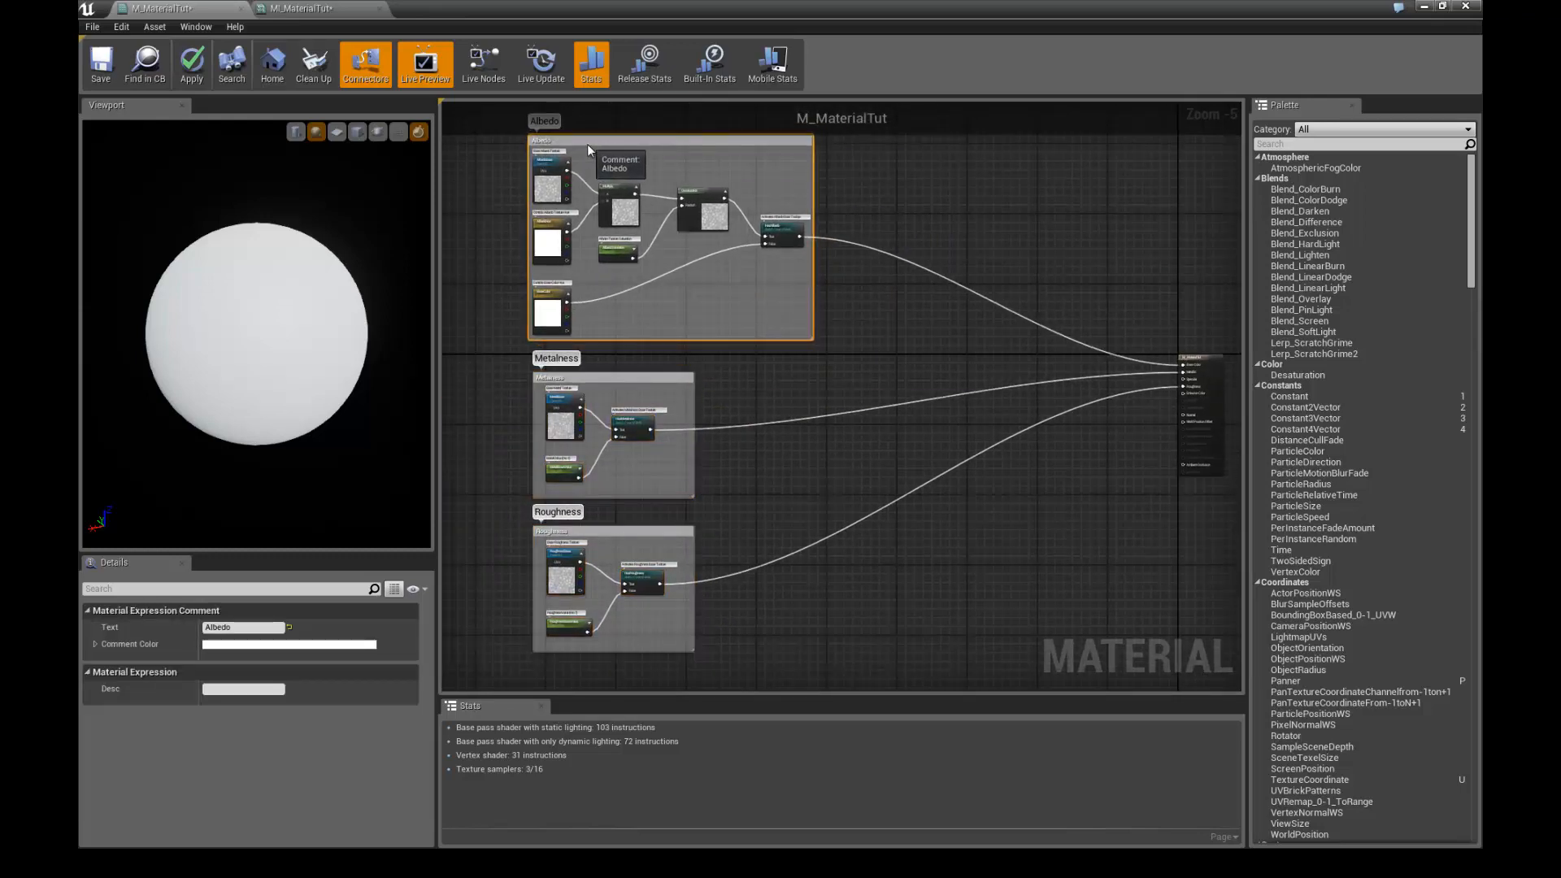
scroll(749, 343, up, 3)
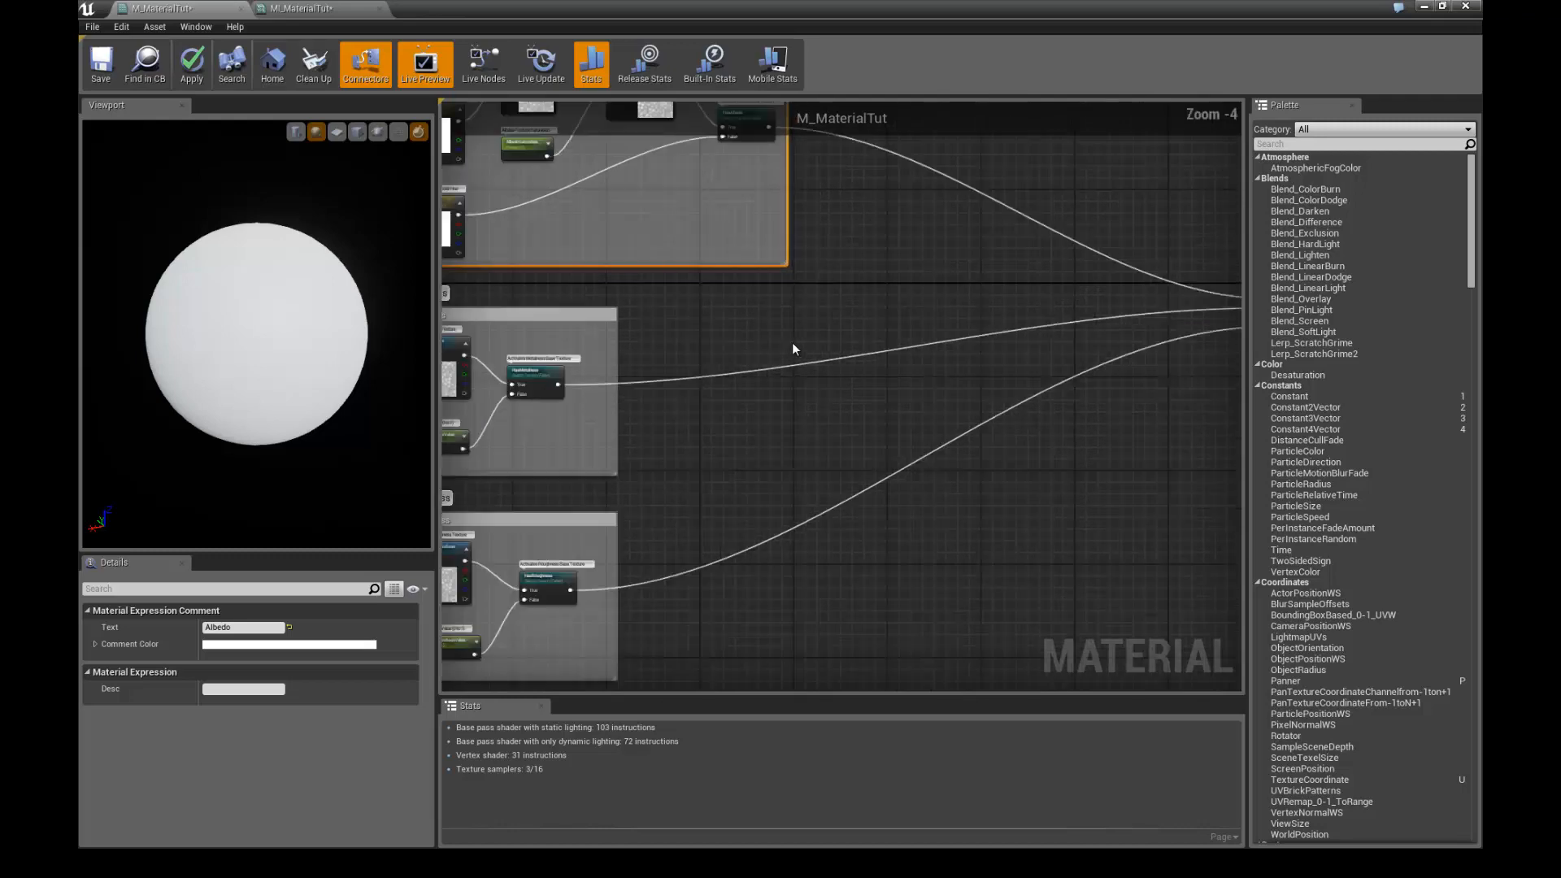
scroll(880, 419, down, 3)
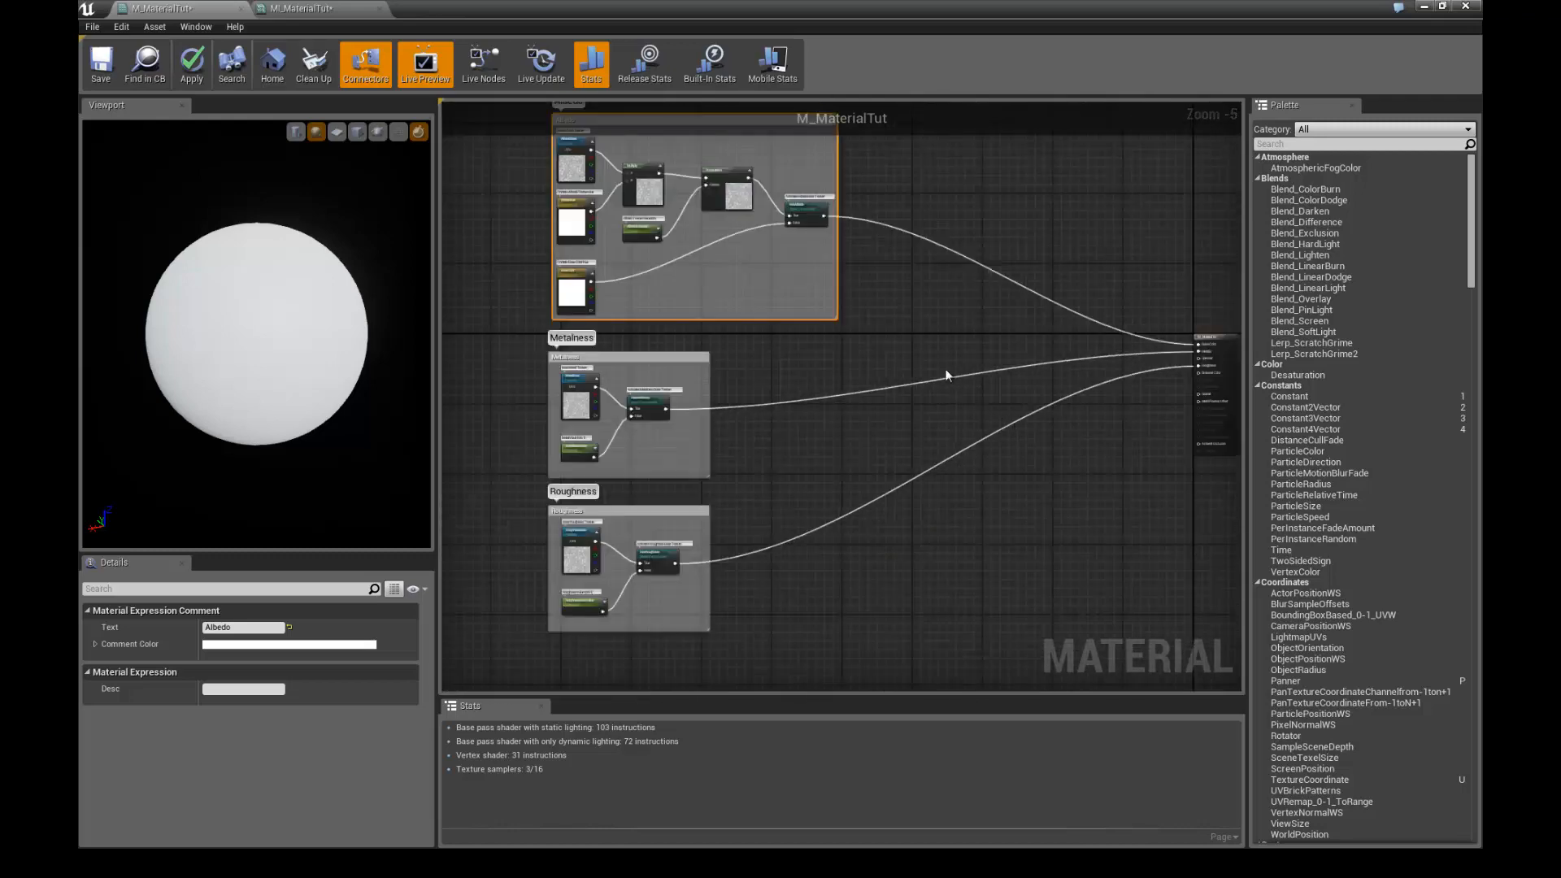
scroll(951, 407, up, 2)
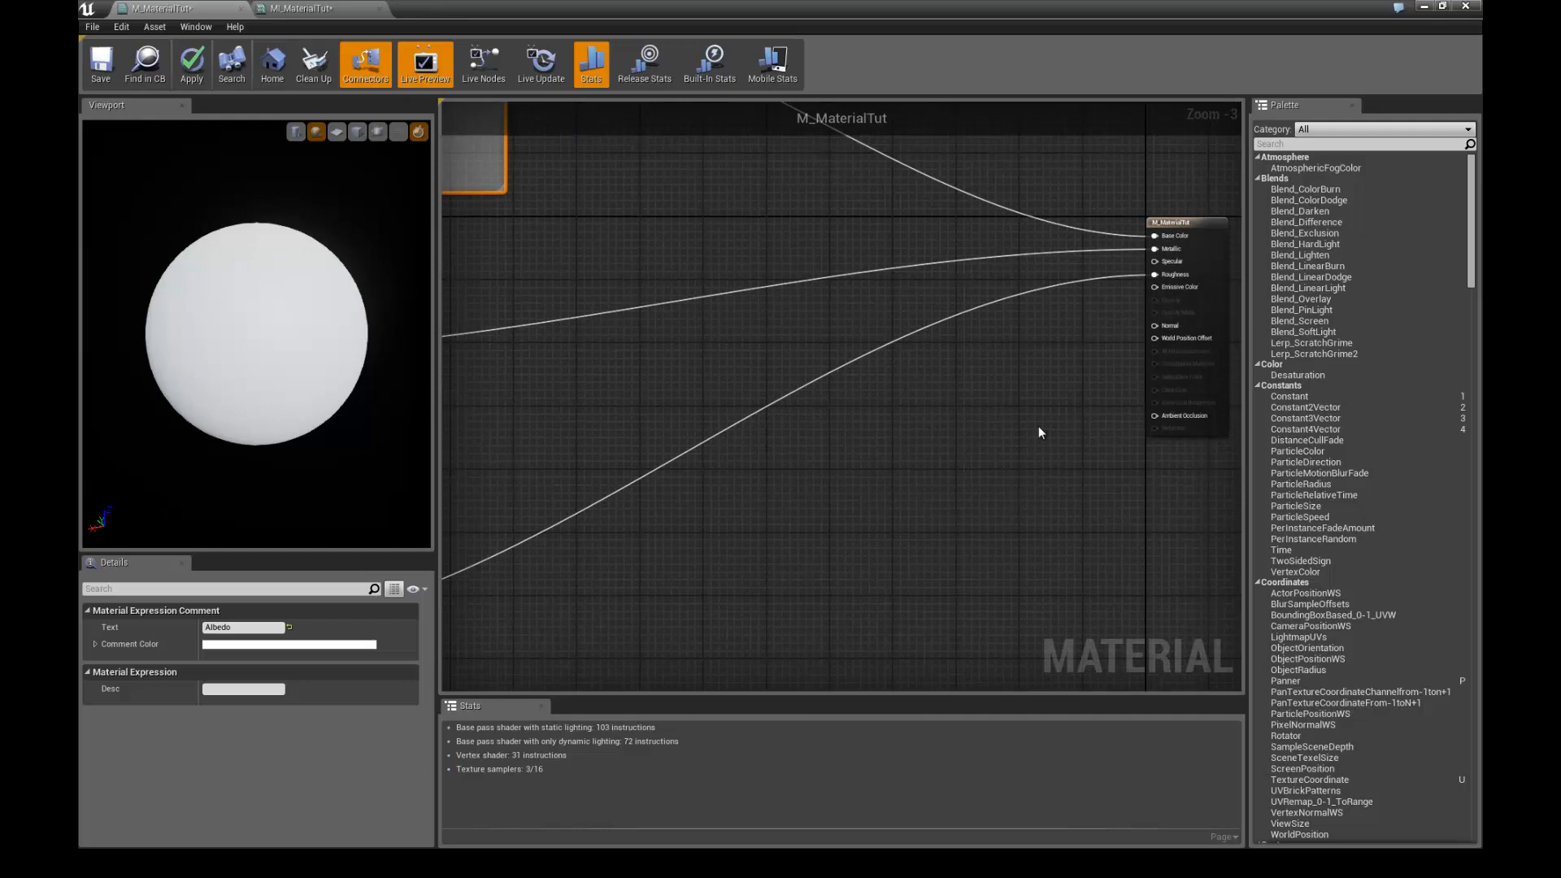
right_drag(1011, 402, 938, 377)
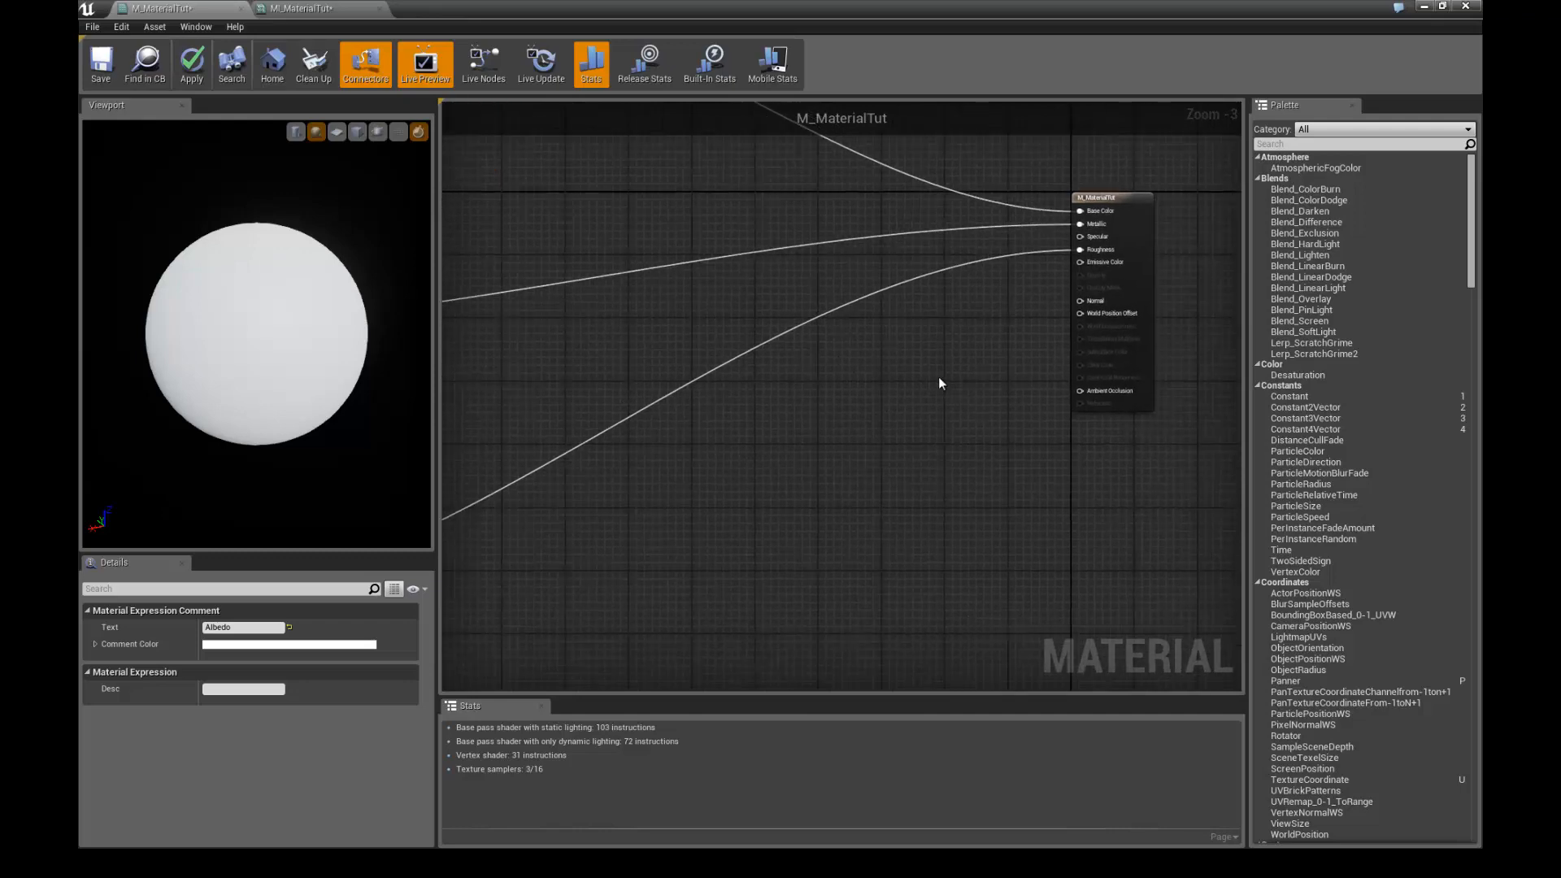
click(865, 393)
drag(873, 390, 849, 385)
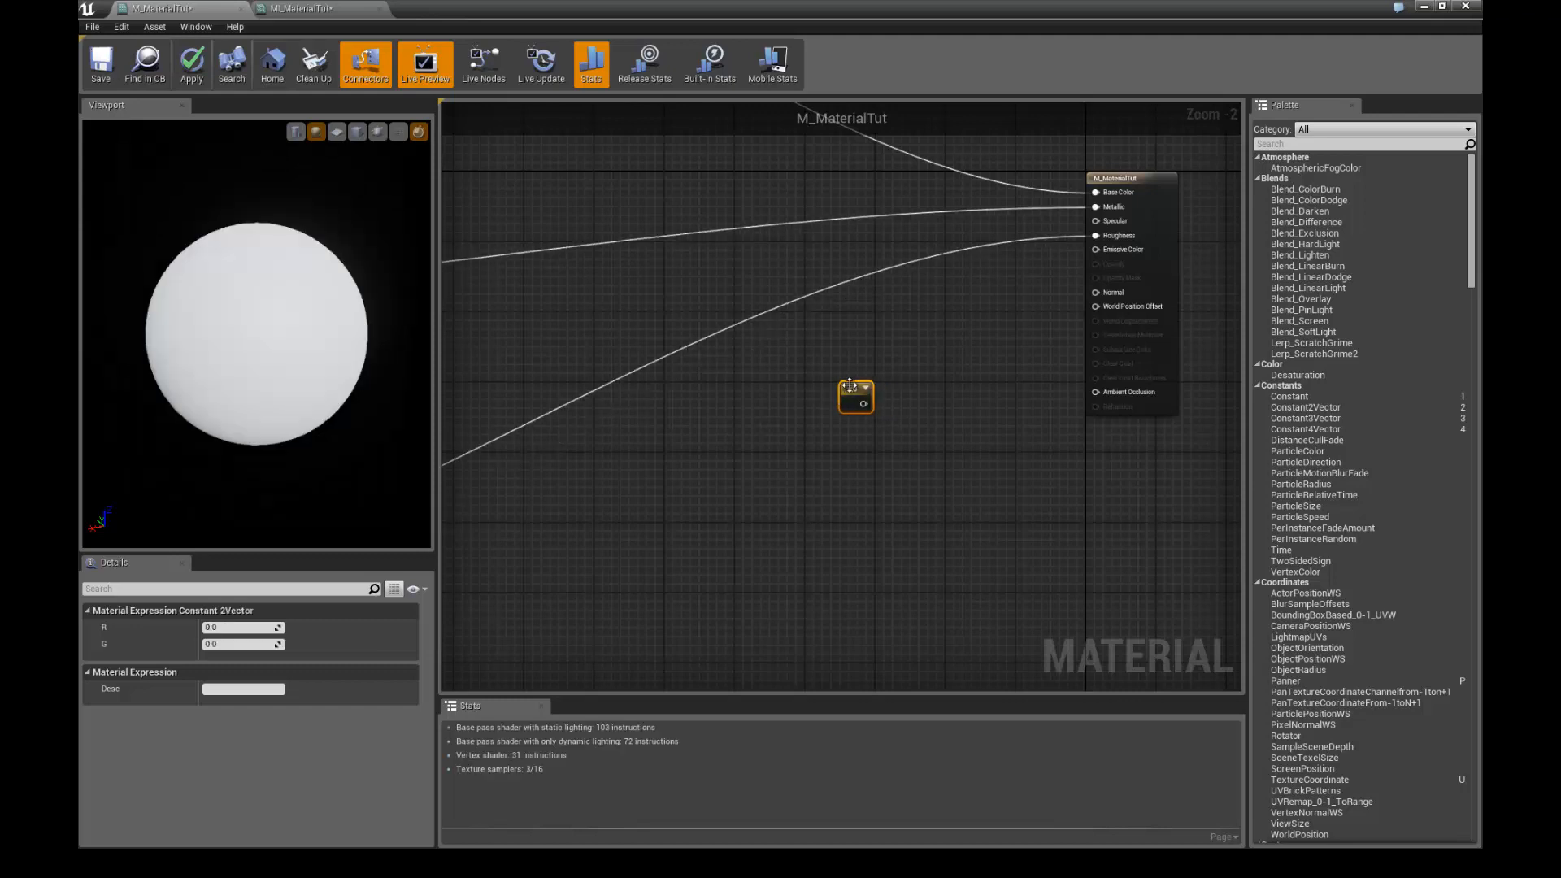
key(Delete)
- Add a TextureSampleParameter2D node named NormalBase below the Roughness connection, leaving space before the output node
right_click(850, 383)
text(2d)
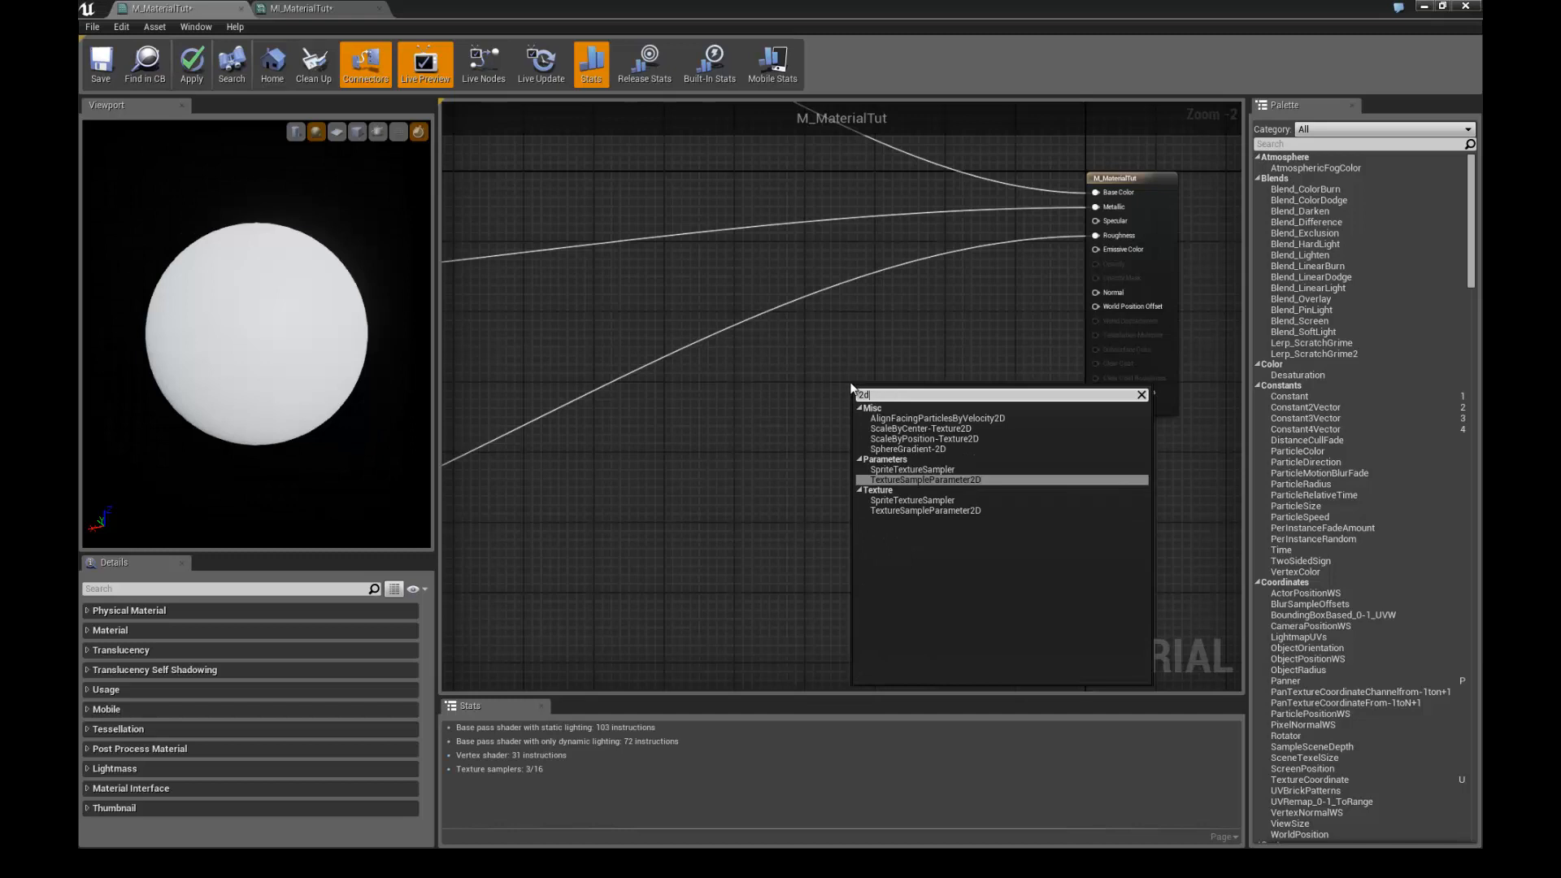
key(Return)
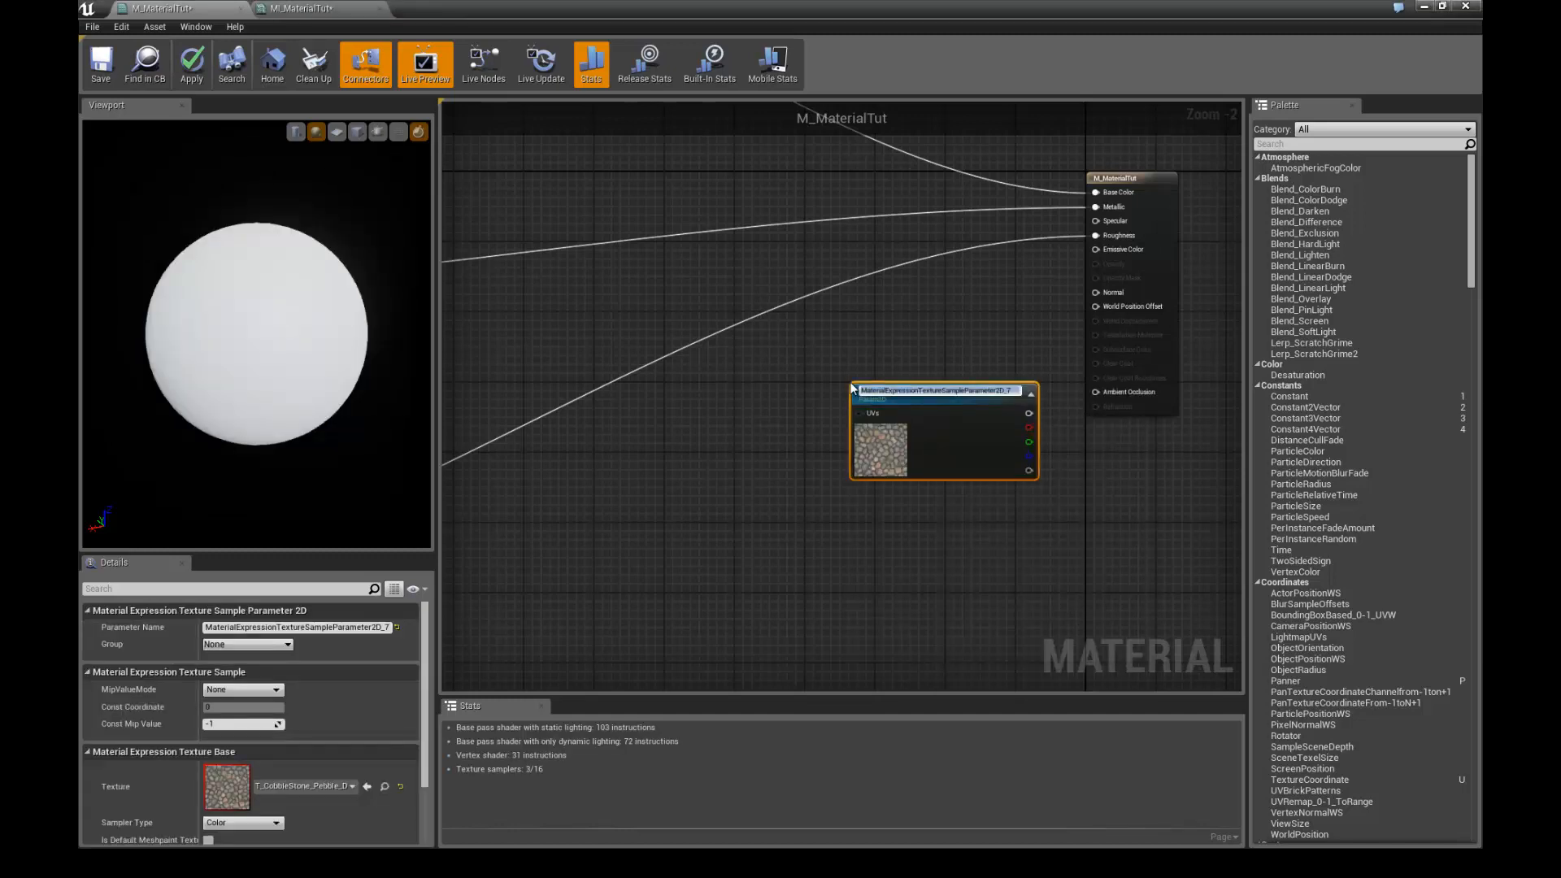
text(Normal)
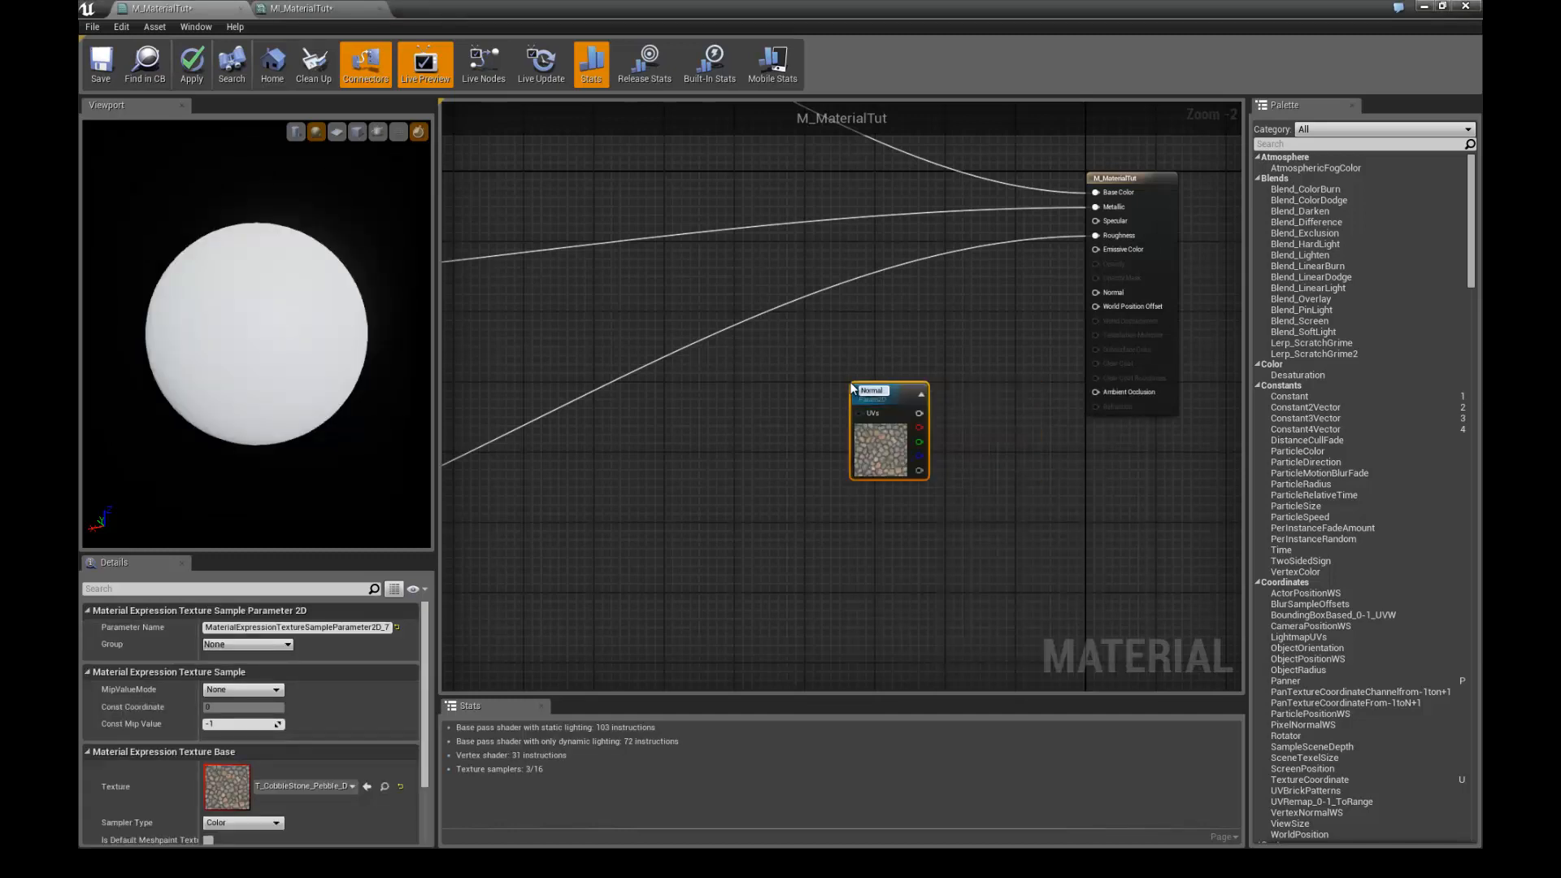
text(Base)
key(Return)
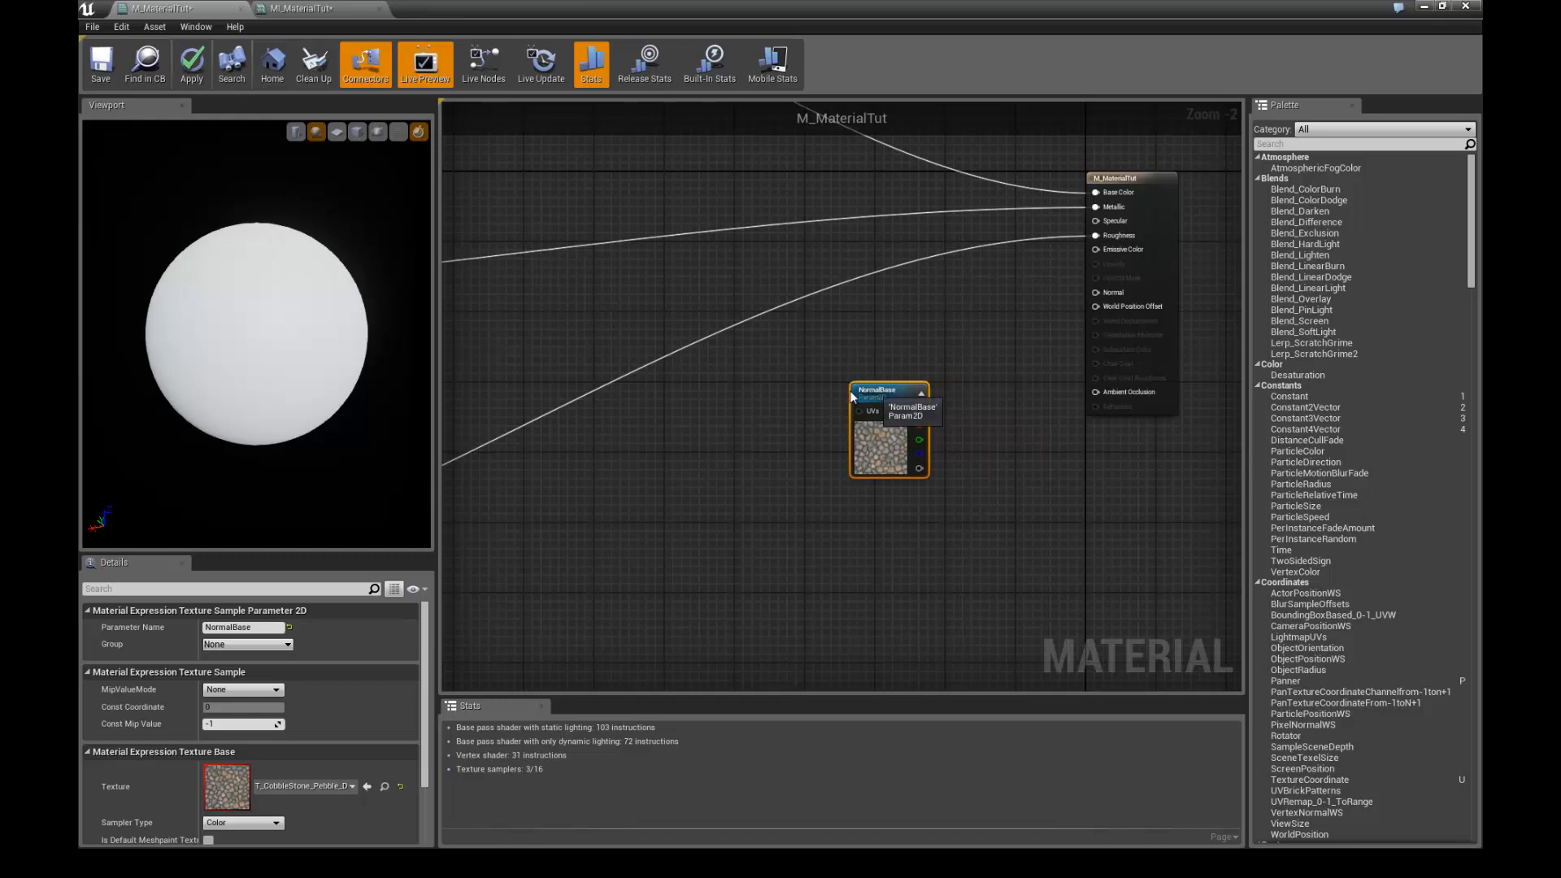
drag(852, 389, 745, 396)
- Pick T_CobbleStone_Pebble_N in the Textures folder and assign it as the NormalBase node's texture
drag(454, 6, 1077, 34)
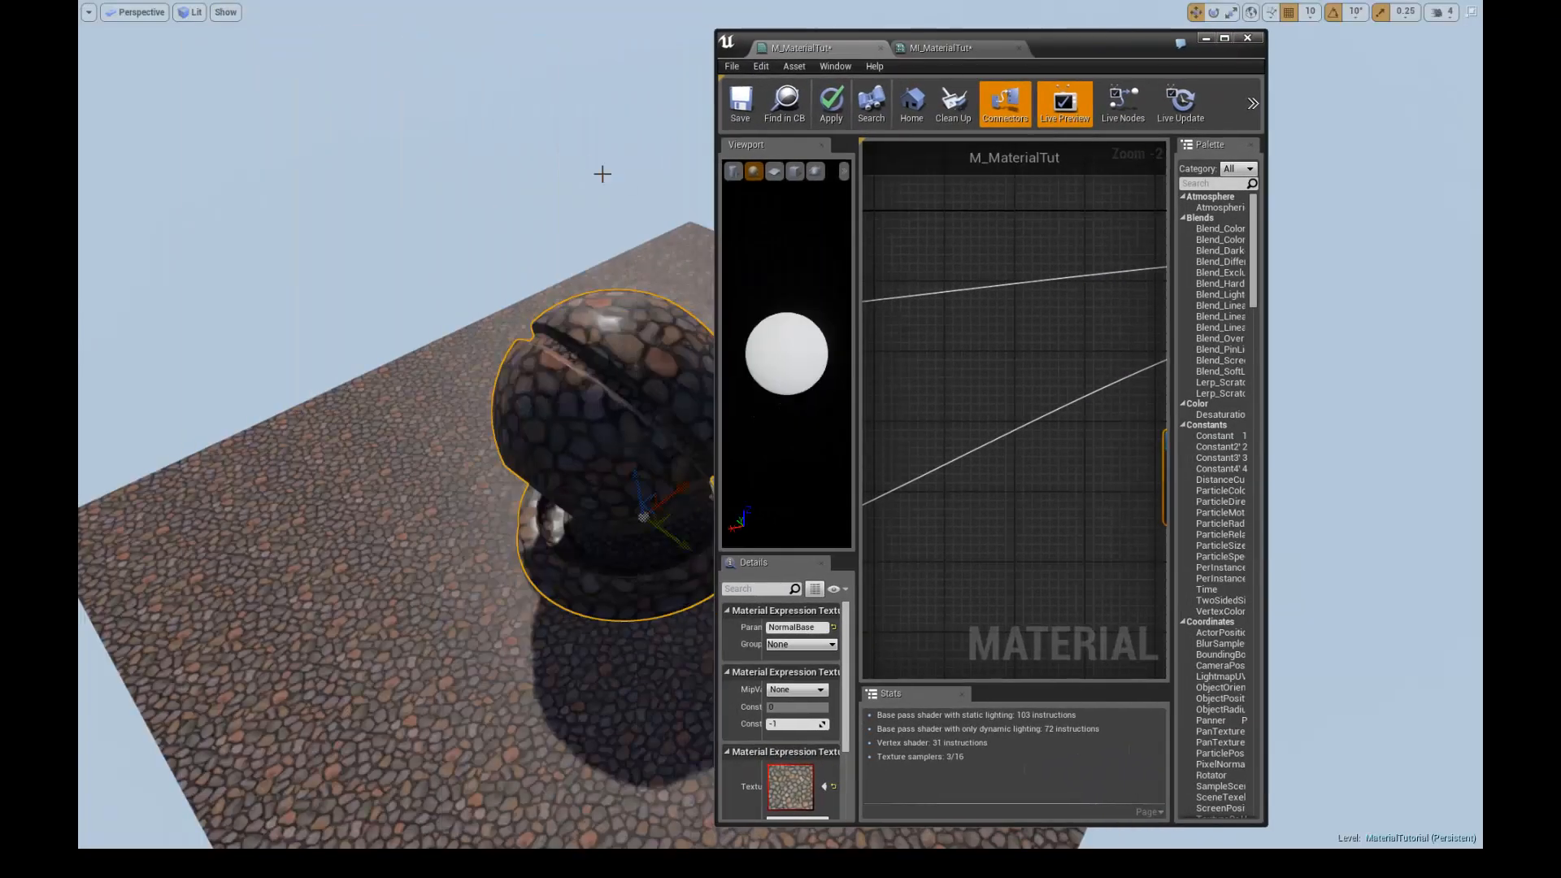
scroll(571, 162, down, 2)
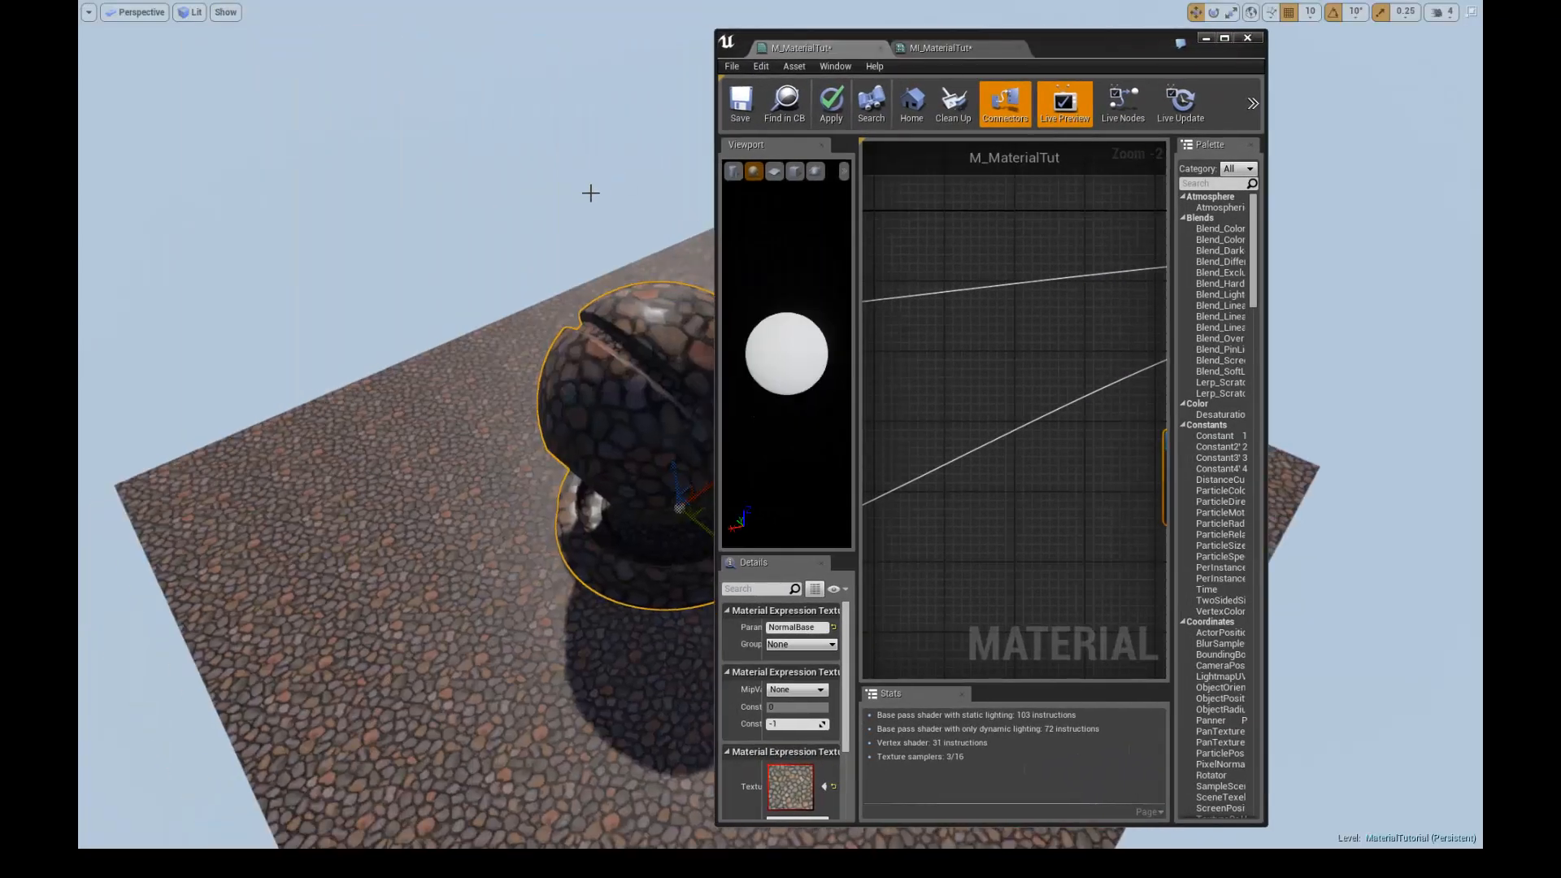
key(F11)
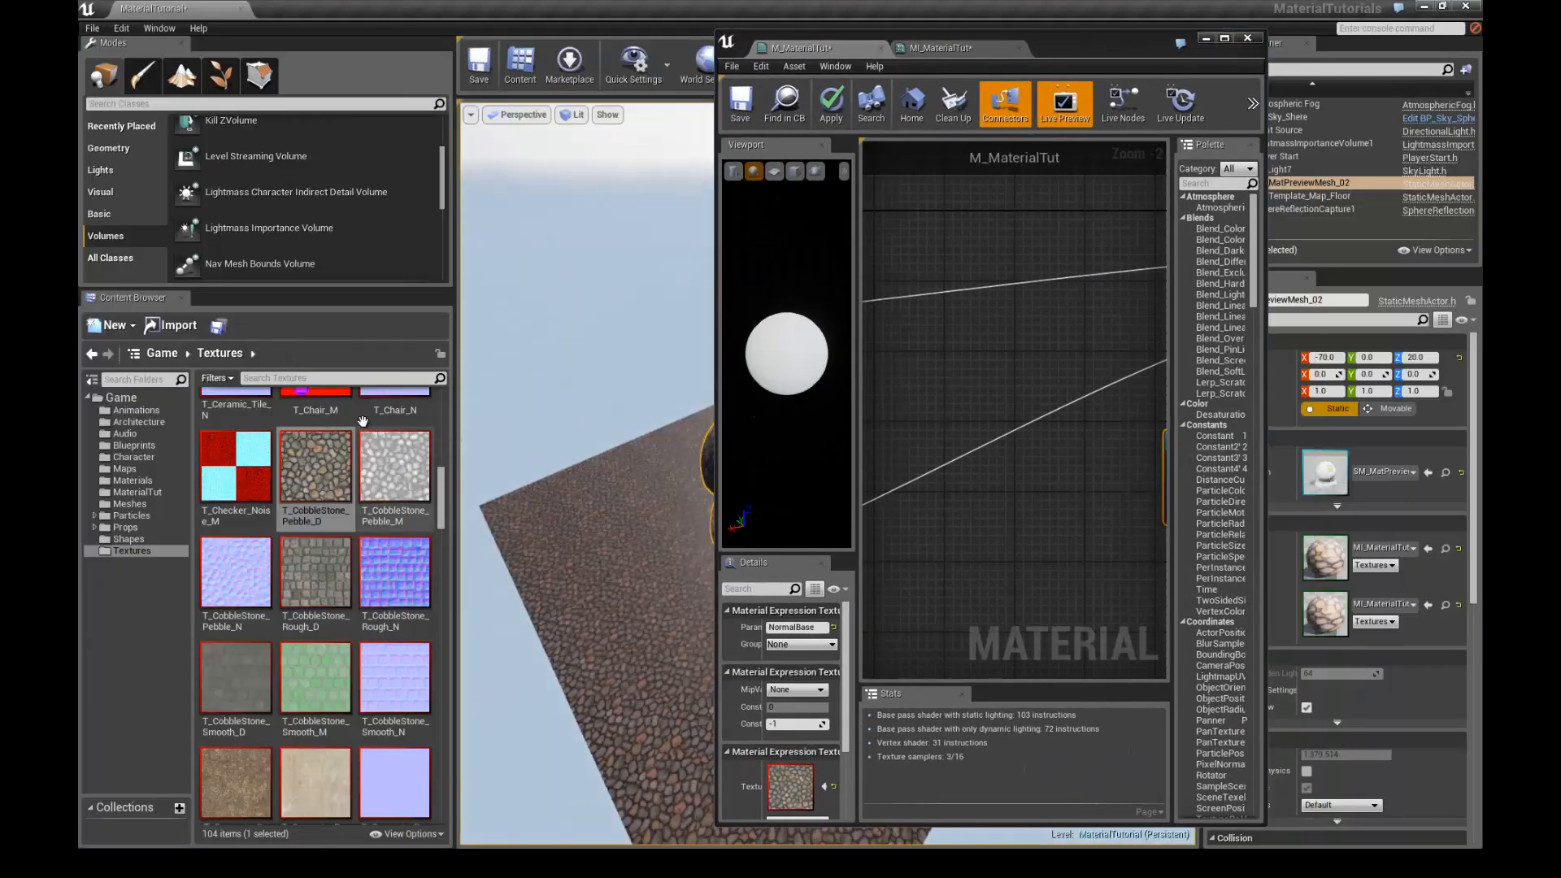
click(247, 557)
click(1225, 41)
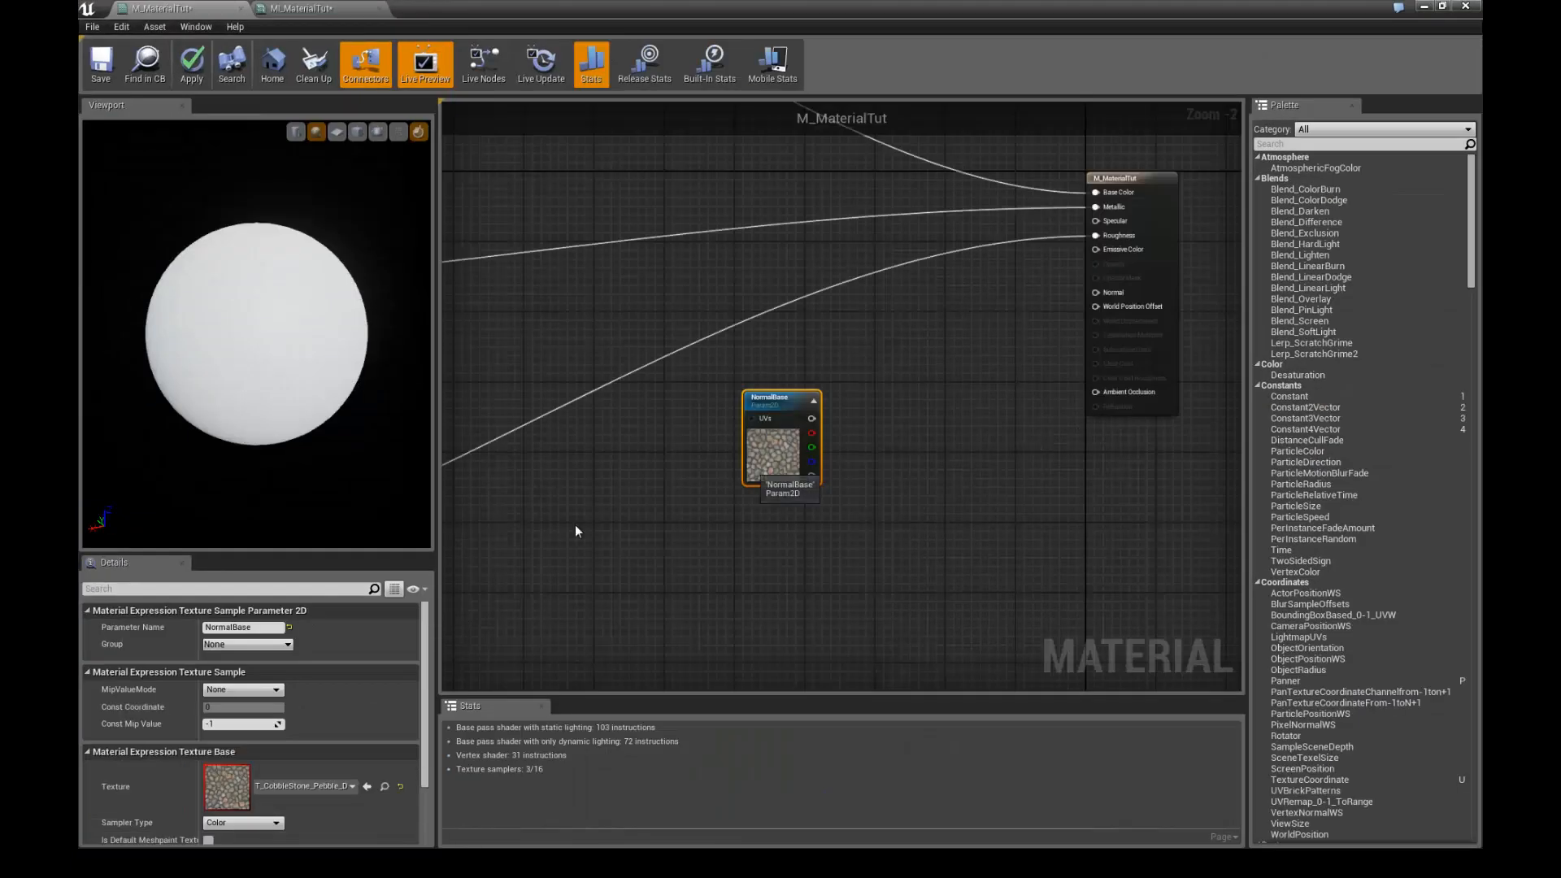
click(368, 786)
- Connect NormalBase's combined color output to the material's Normal input and apply the change
right_drag(714, 440, 731, 466)
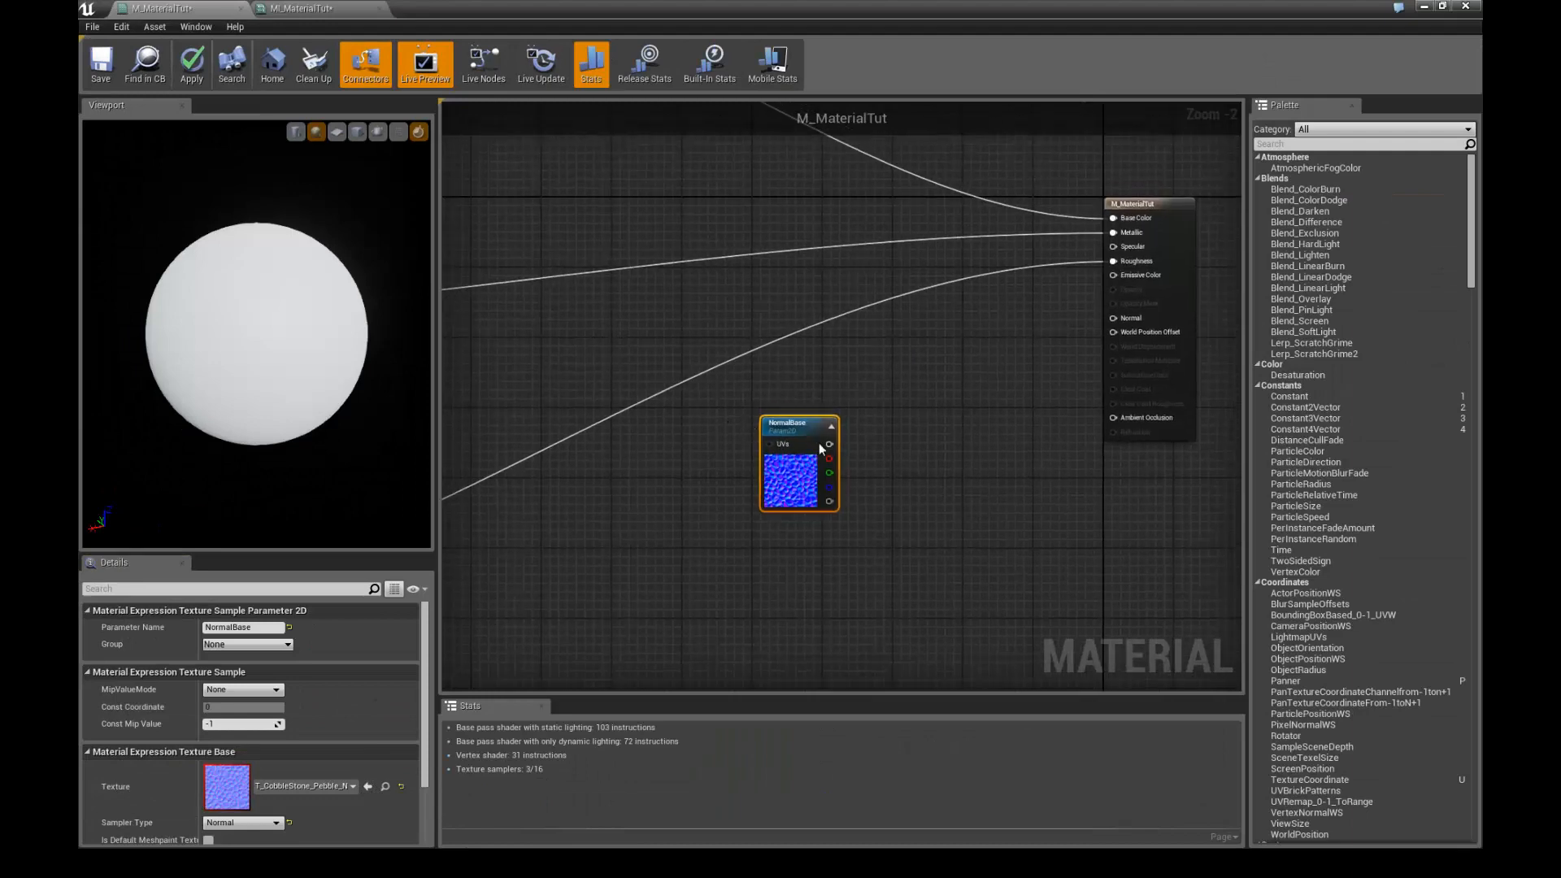
drag(828, 443, 1113, 318)
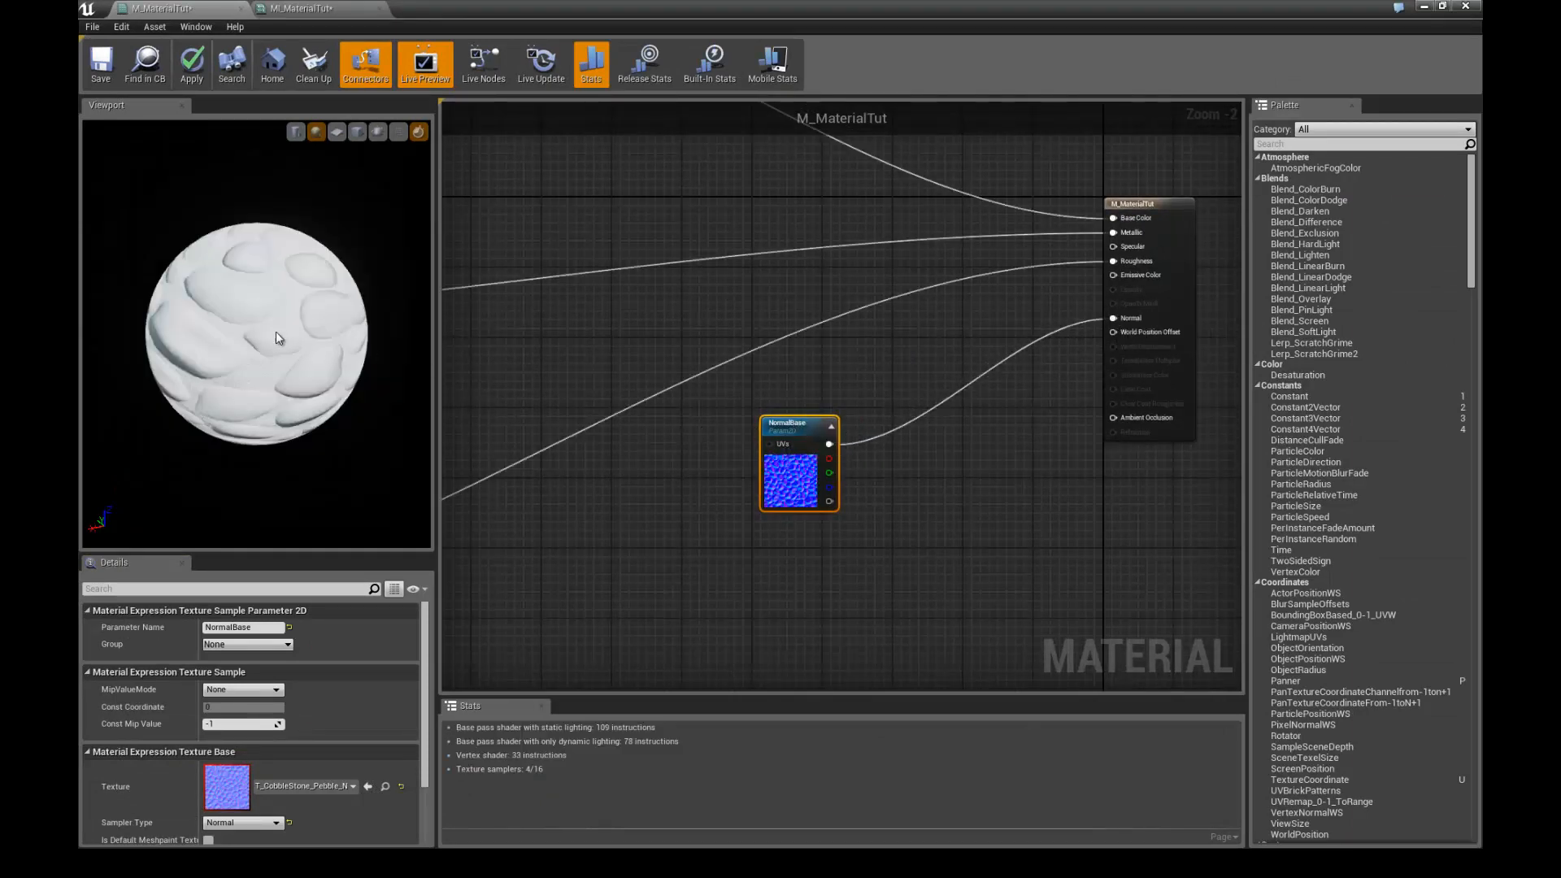
click(192, 65)
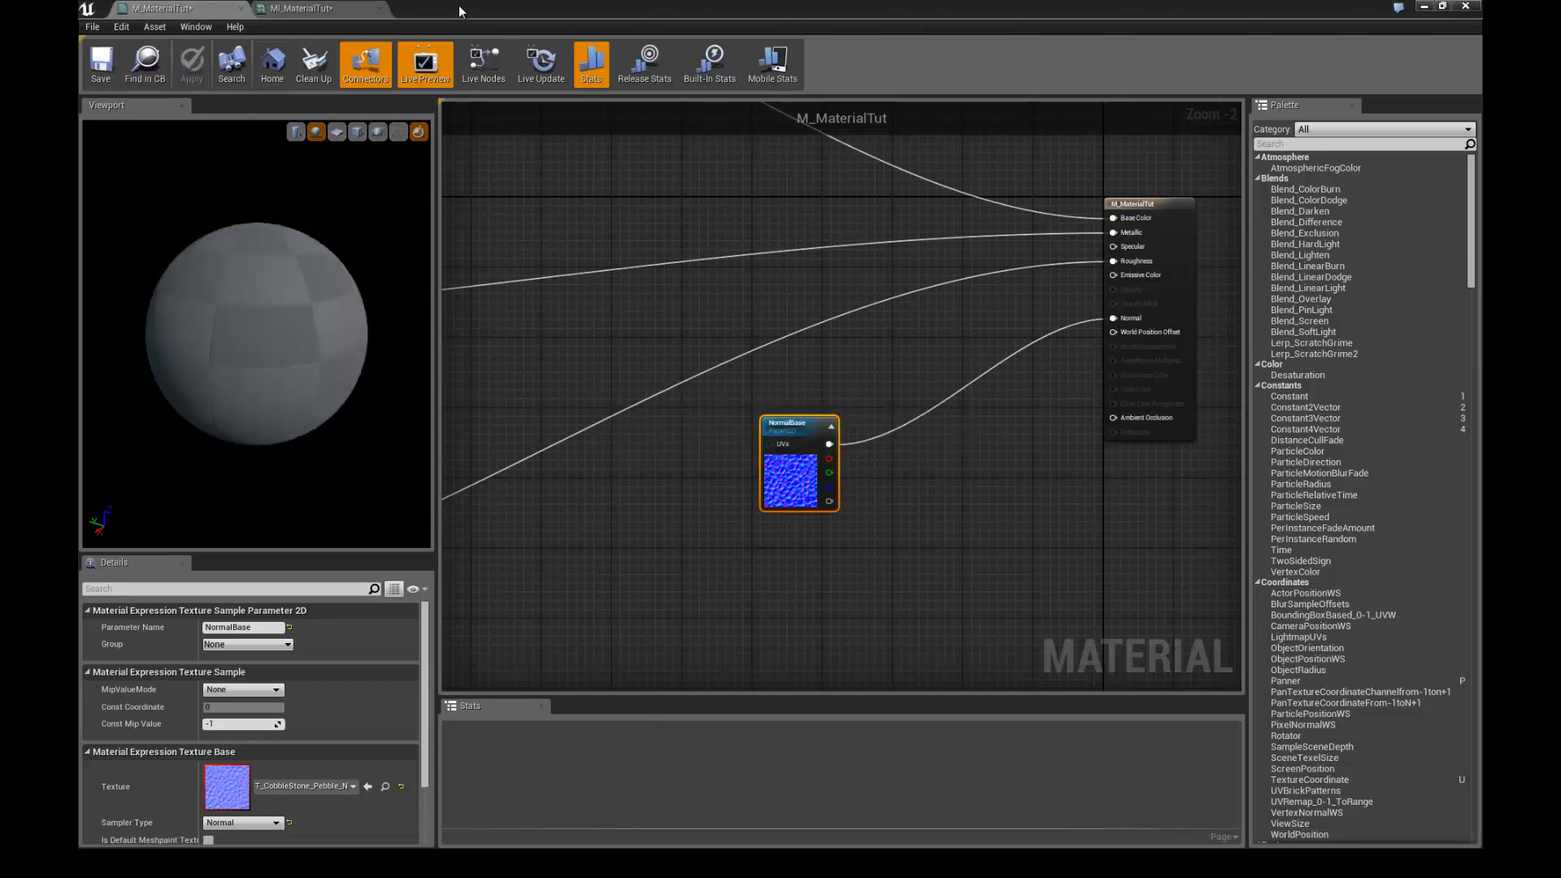
- Examine the normal-mapped cobblestone surface on the preview mesh and floor in an enlarged level view
drag(813, 10, 1303, 83)
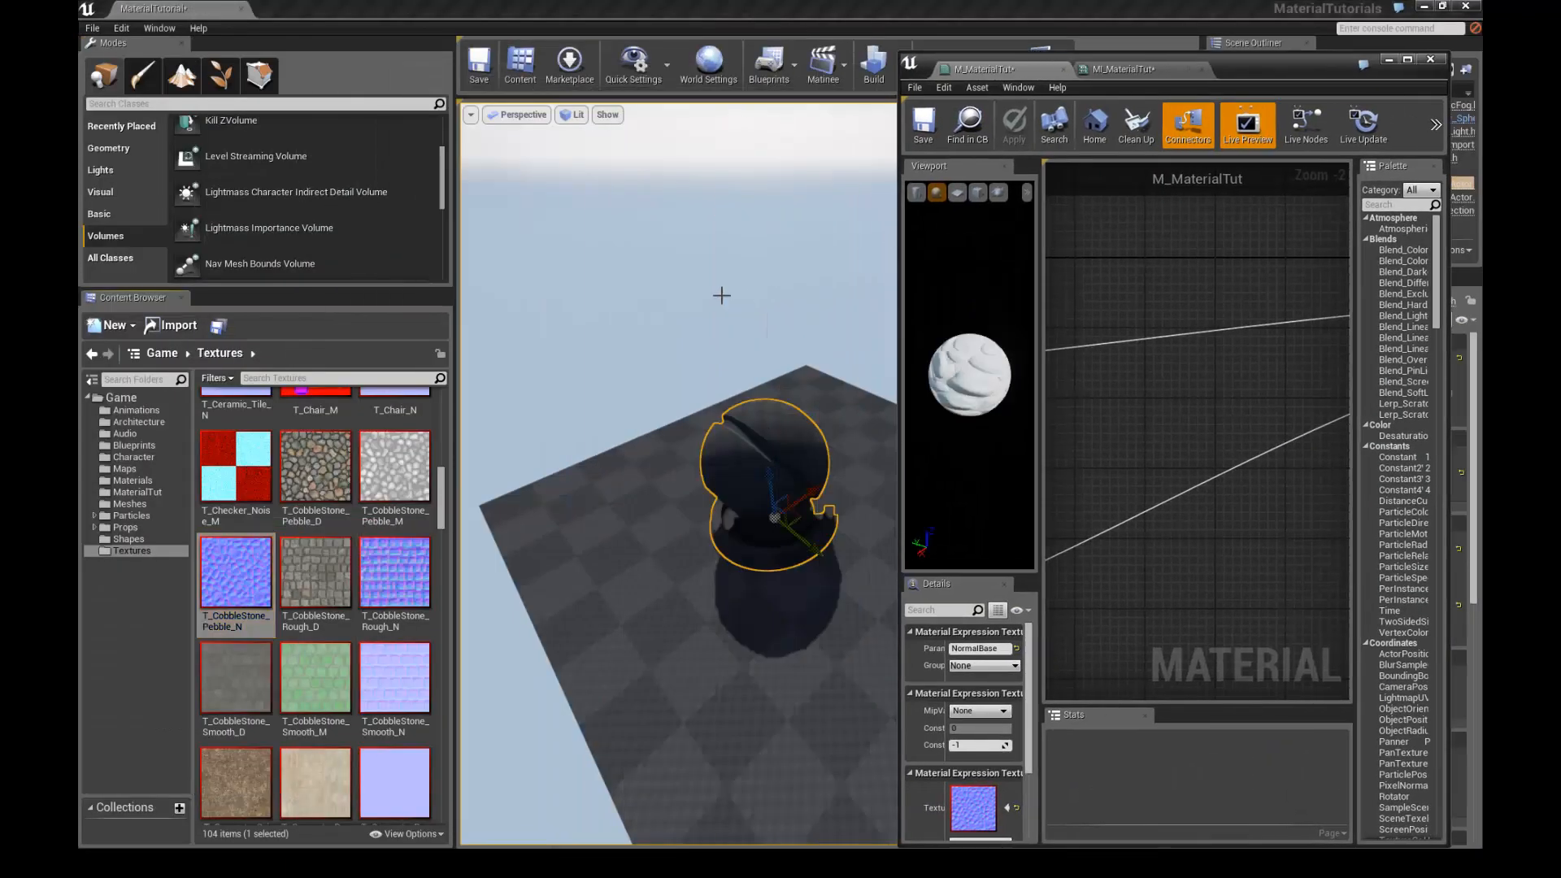
key(F11)
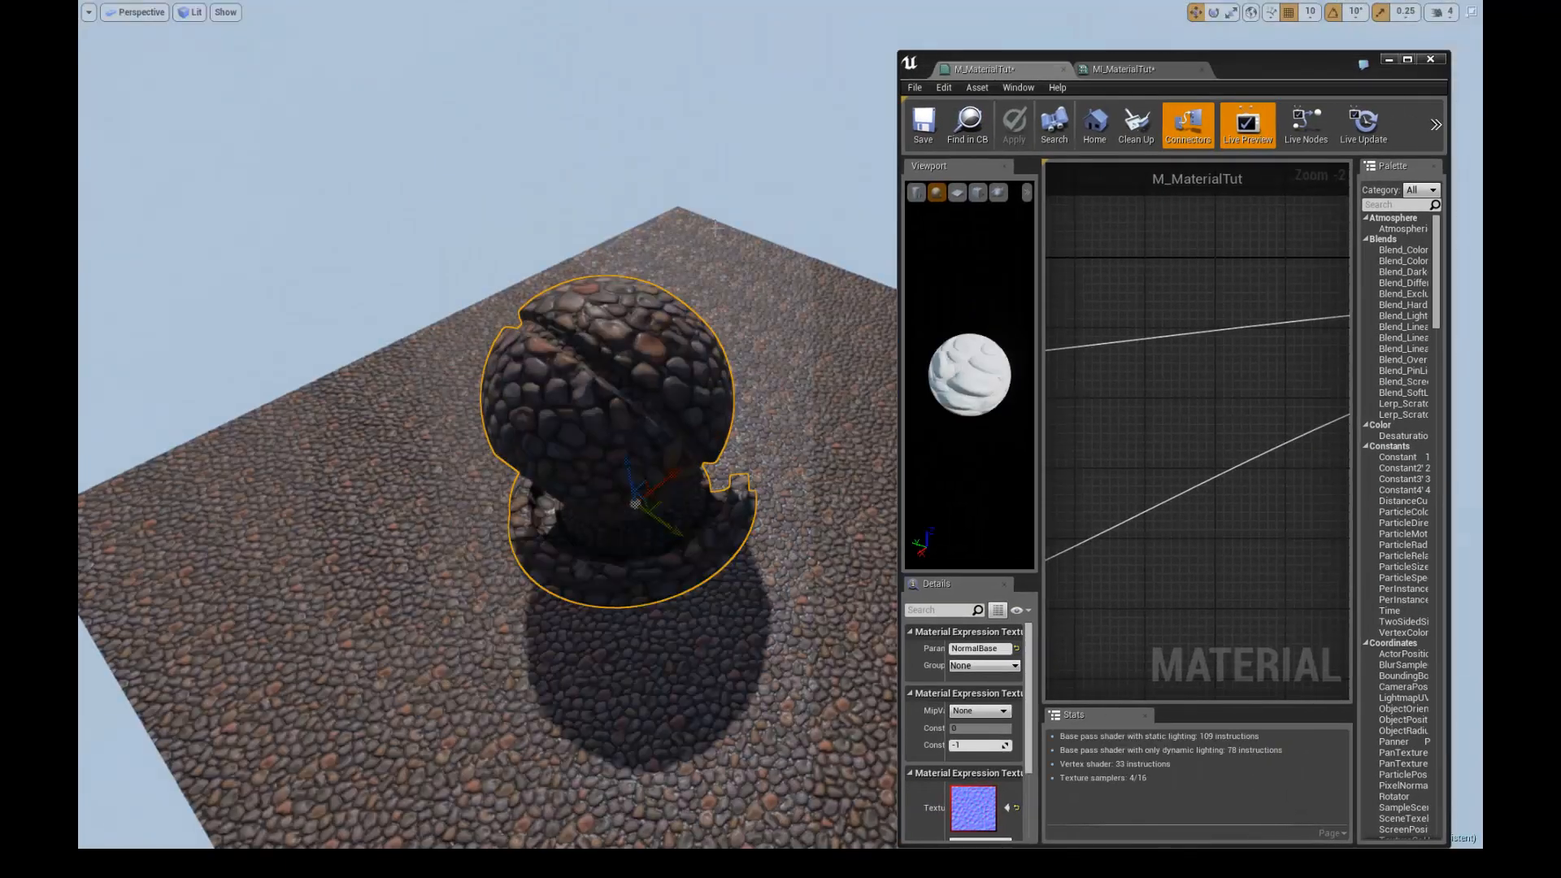
alt+drag(732, 239, 671, 219)
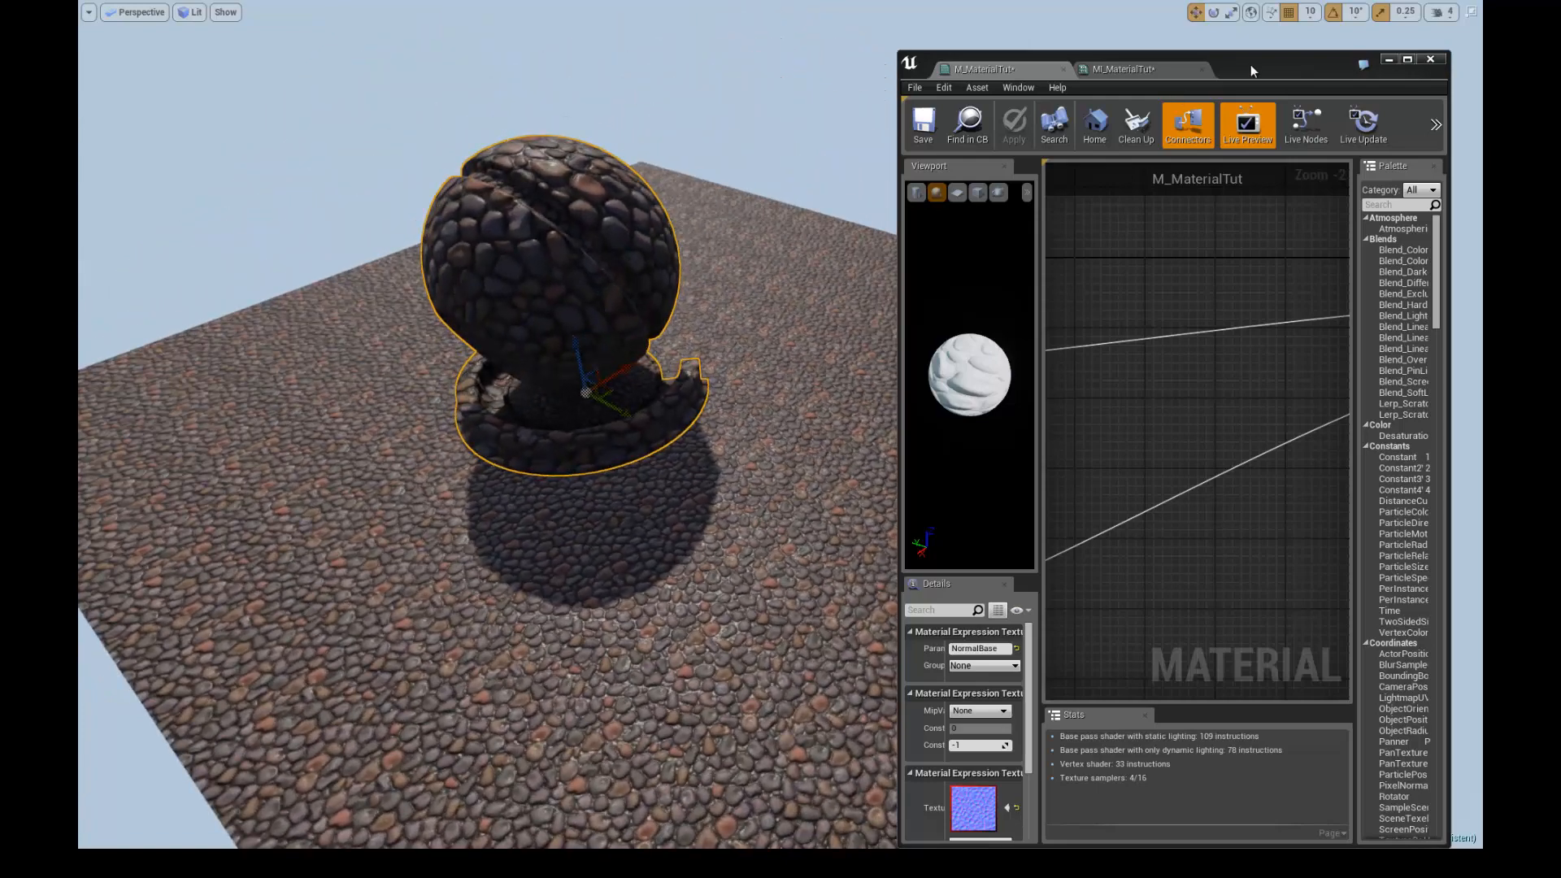
alt+drag(815, 169, 786, 197)
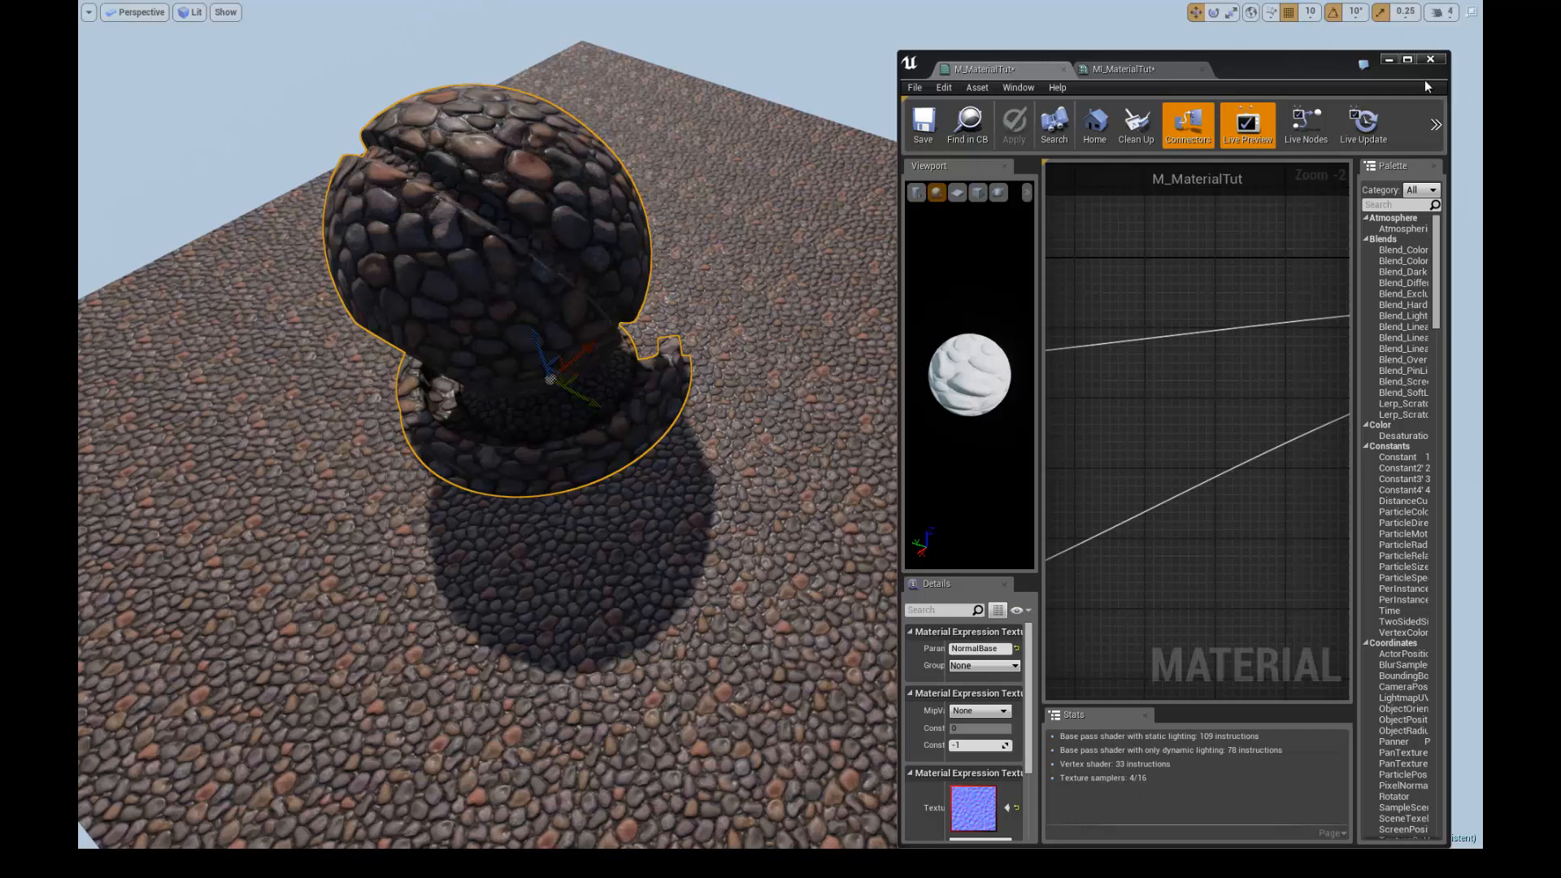
- Return to the M_MaterialTut graph and move the NormalBase node down below the Roughness section
click(1407, 60)
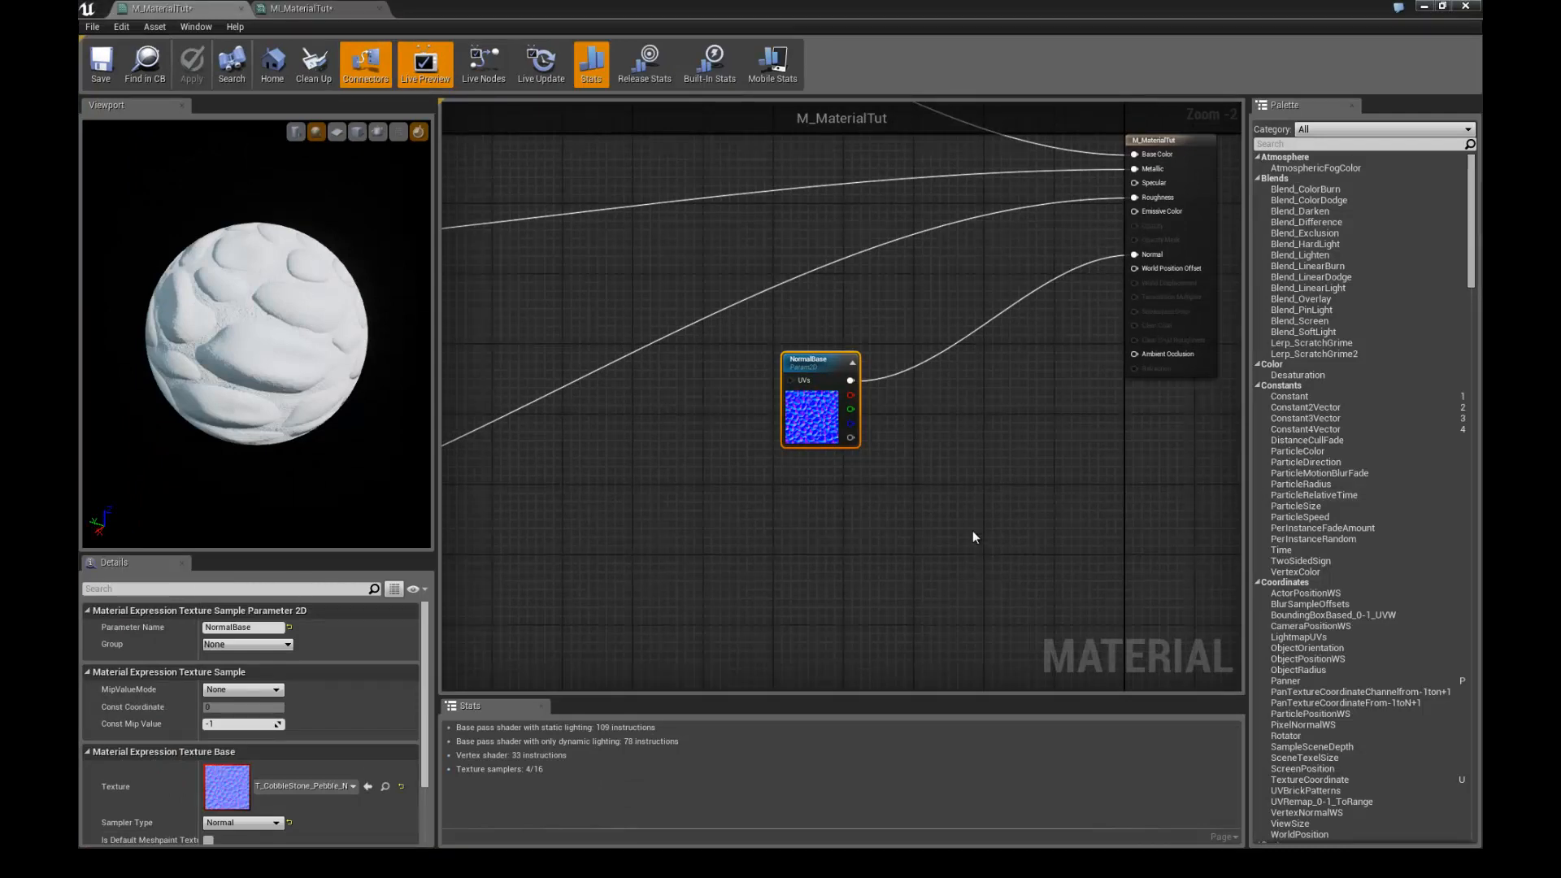
scroll(896, 520, down, 3)
drag(834, 442, 693, 574)
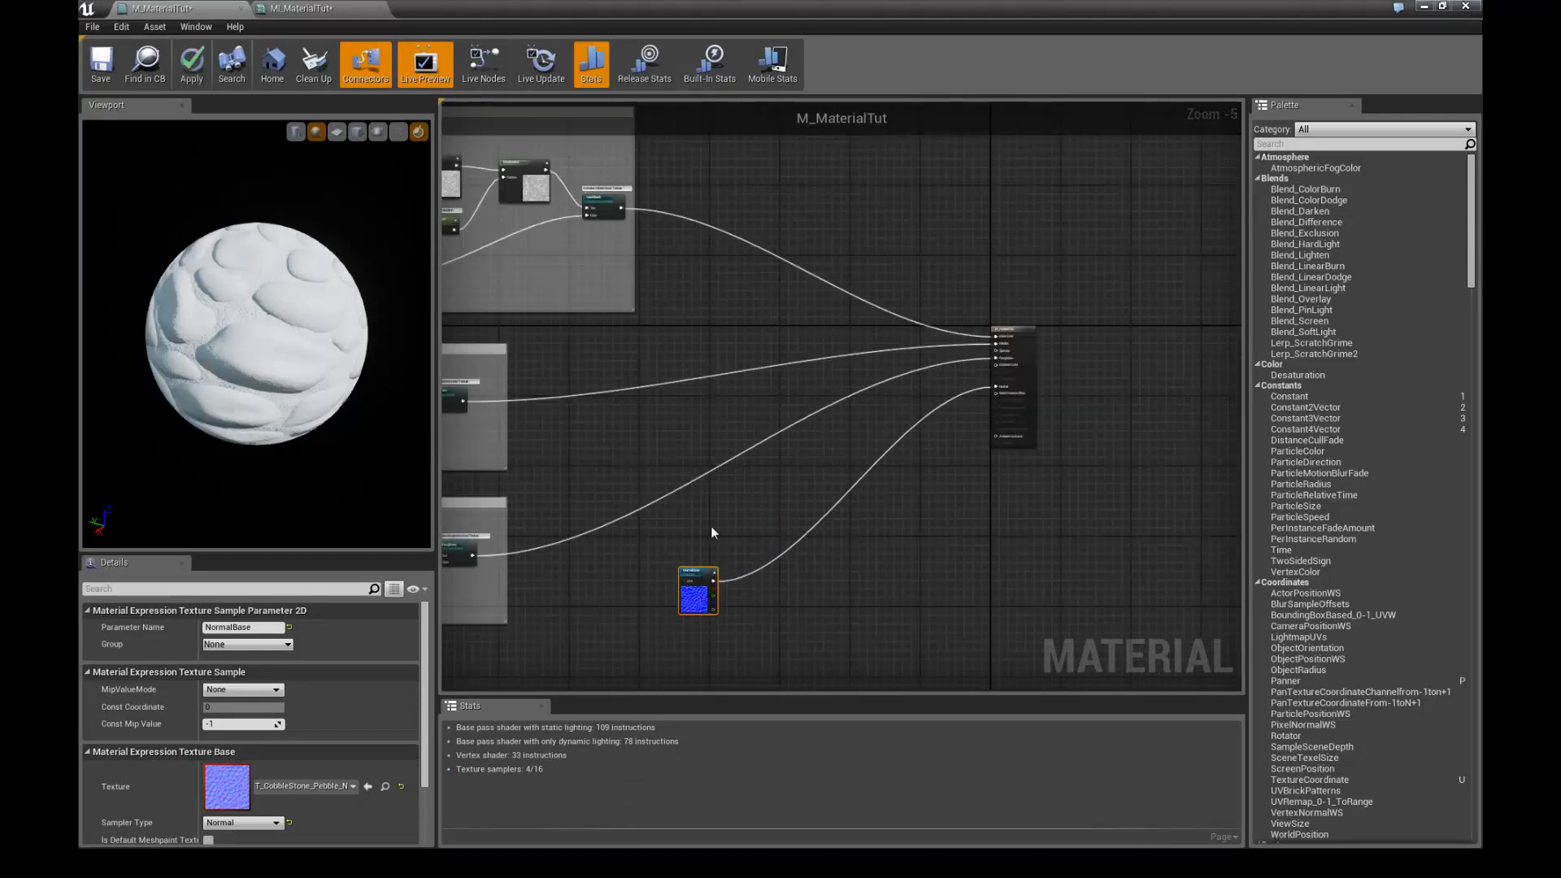
right_drag(711, 530, 894, 317)
scroll(869, 368, up, 3)
drag(879, 343, 758, 534)
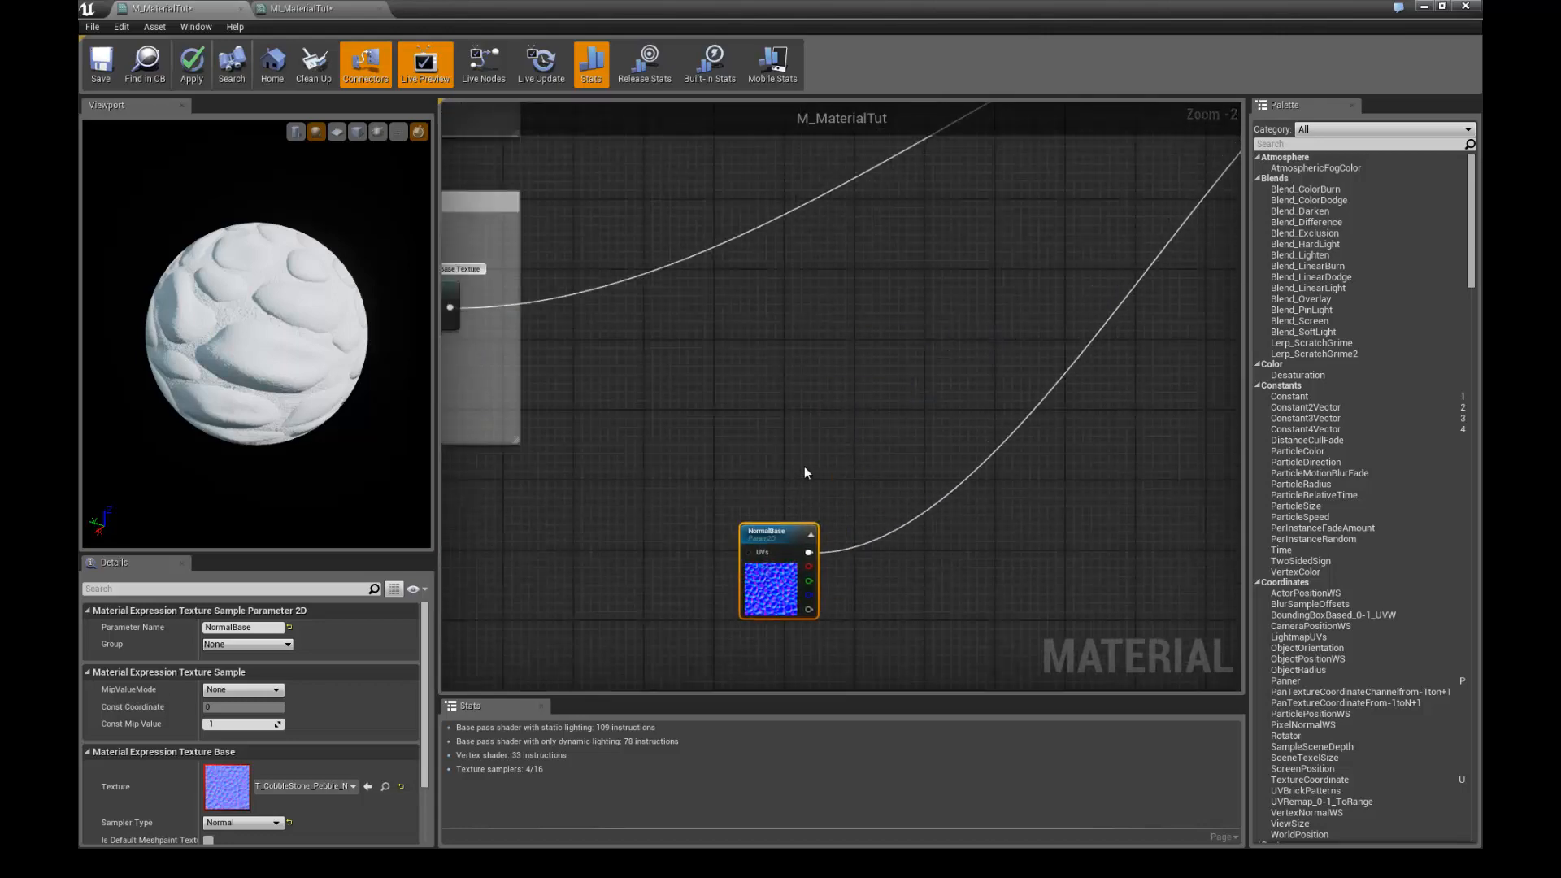
right_drag(805, 469, 845, 349)
scroll(814, 422, up, 2)
drag(816, 423, 746, 446)
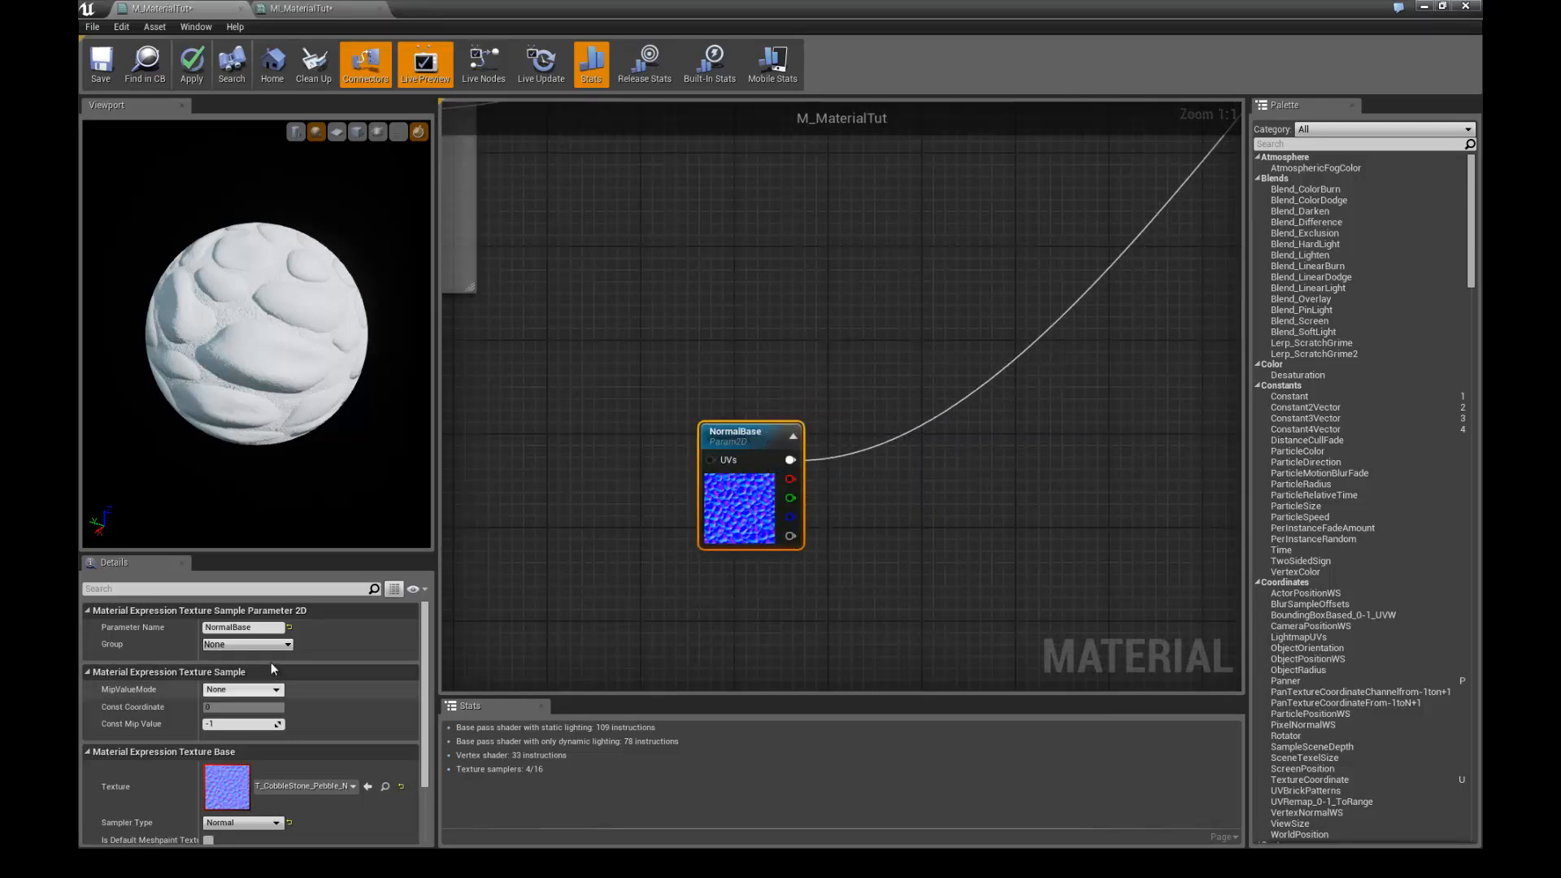
- Assign NormalBase to the parameter group Normal and give it the description "Normal Base Texture"
click(209, 645)
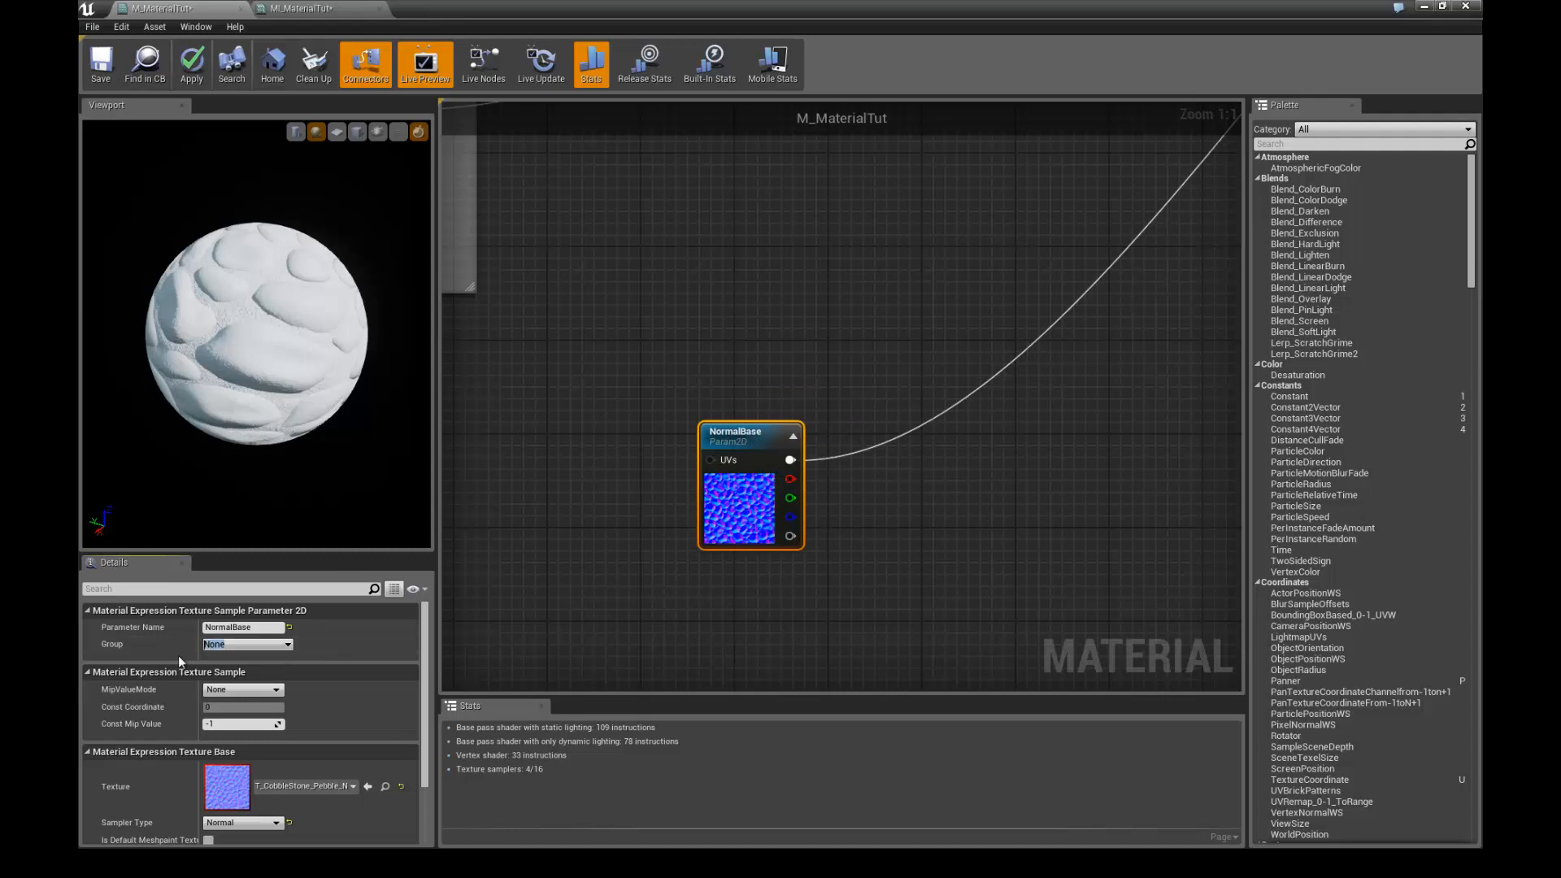
text(Normal)
key(Return)
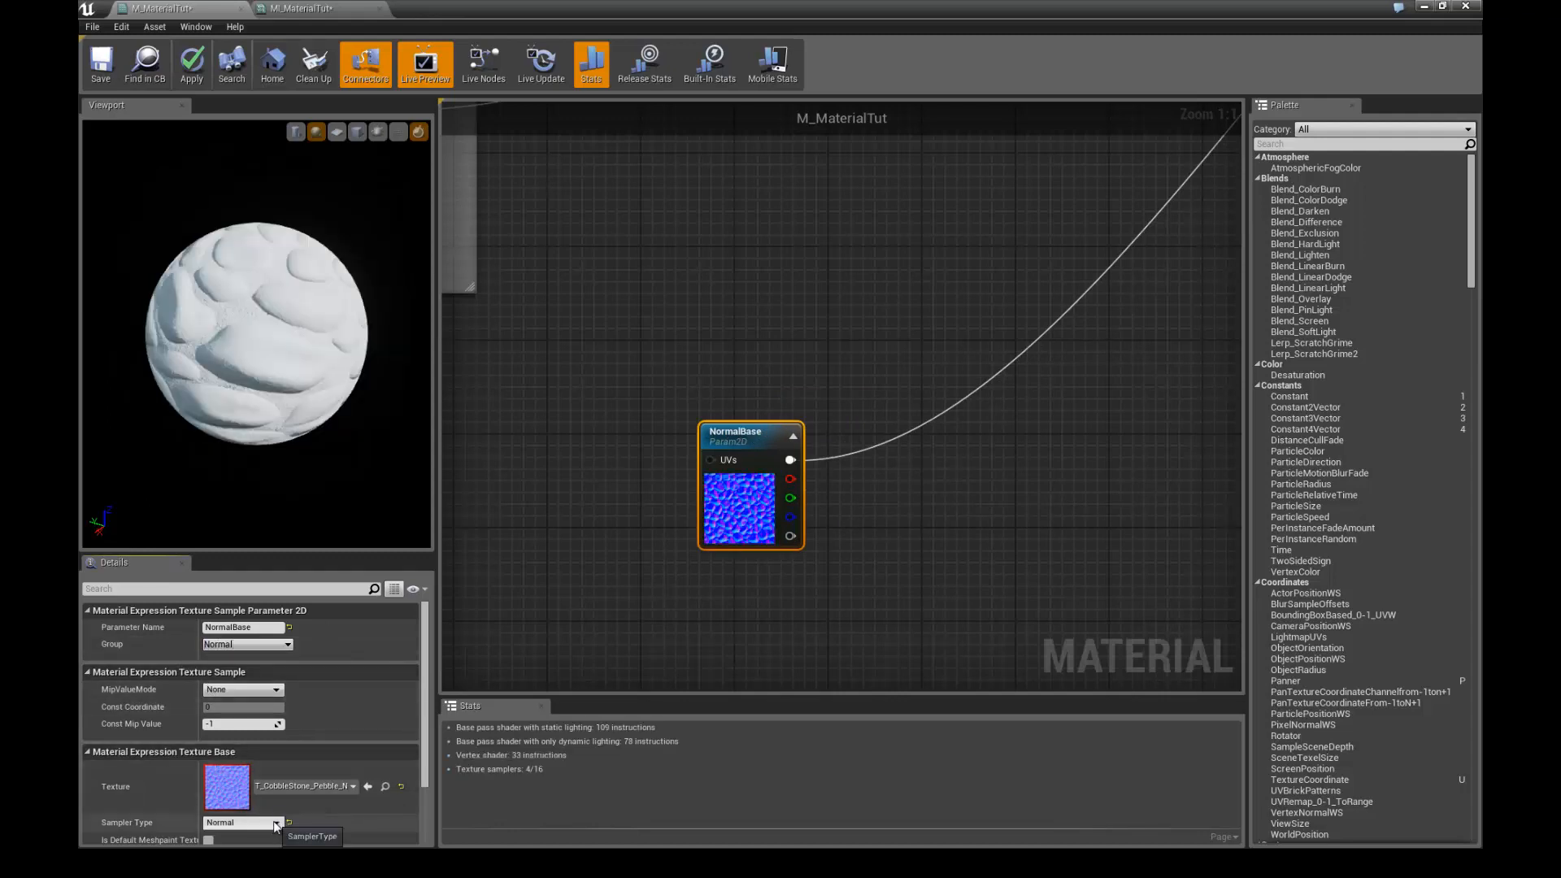
scroll(334, 762, down, 2)
click(220, 826)
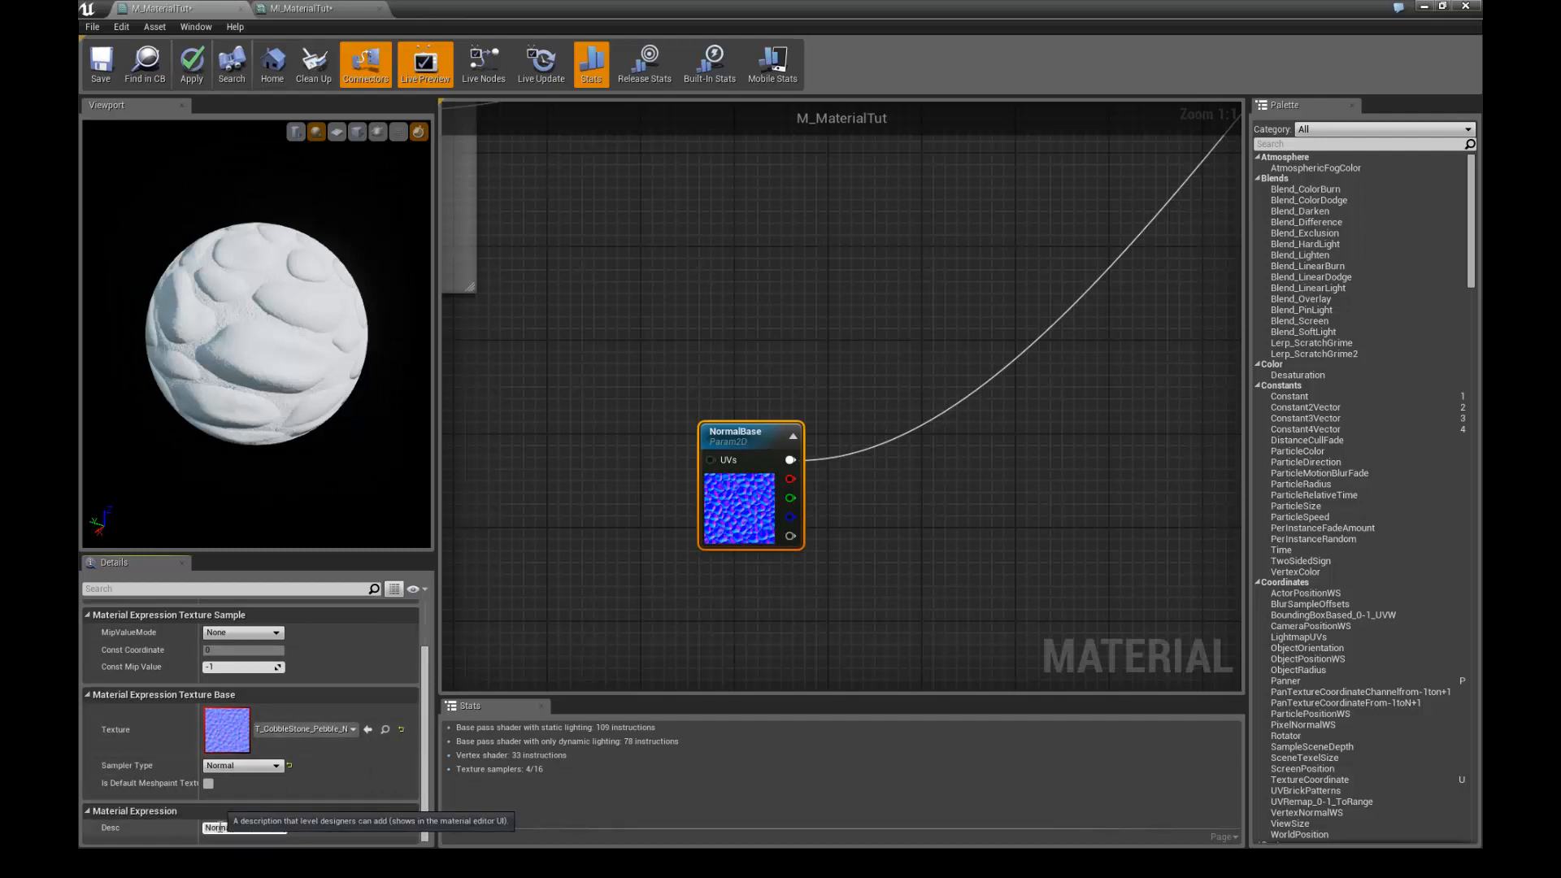
text(Normal Base Texture)
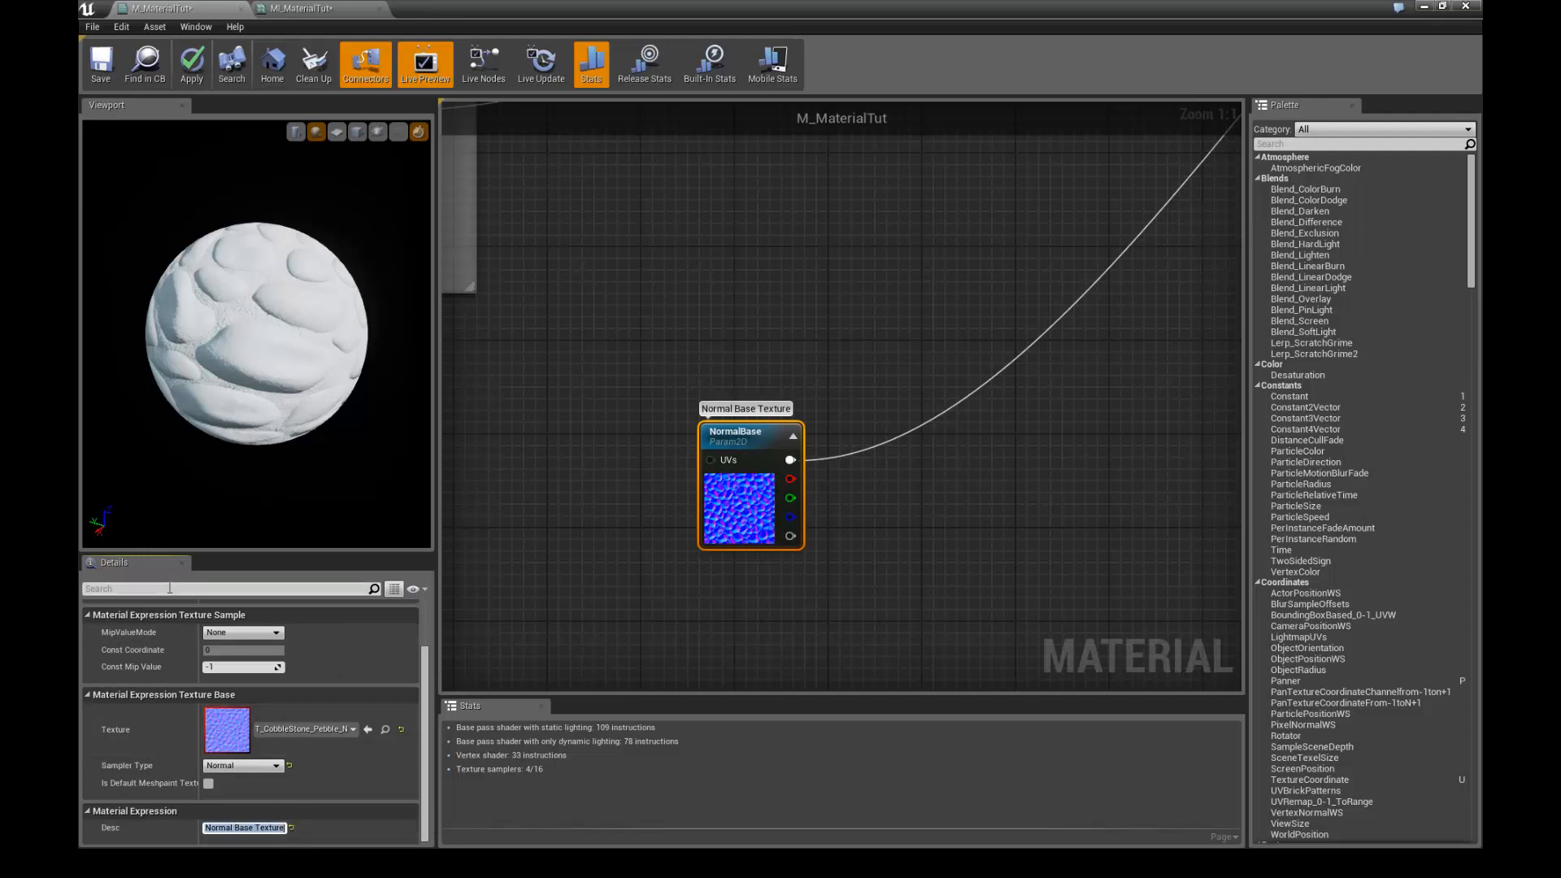
key(Return)
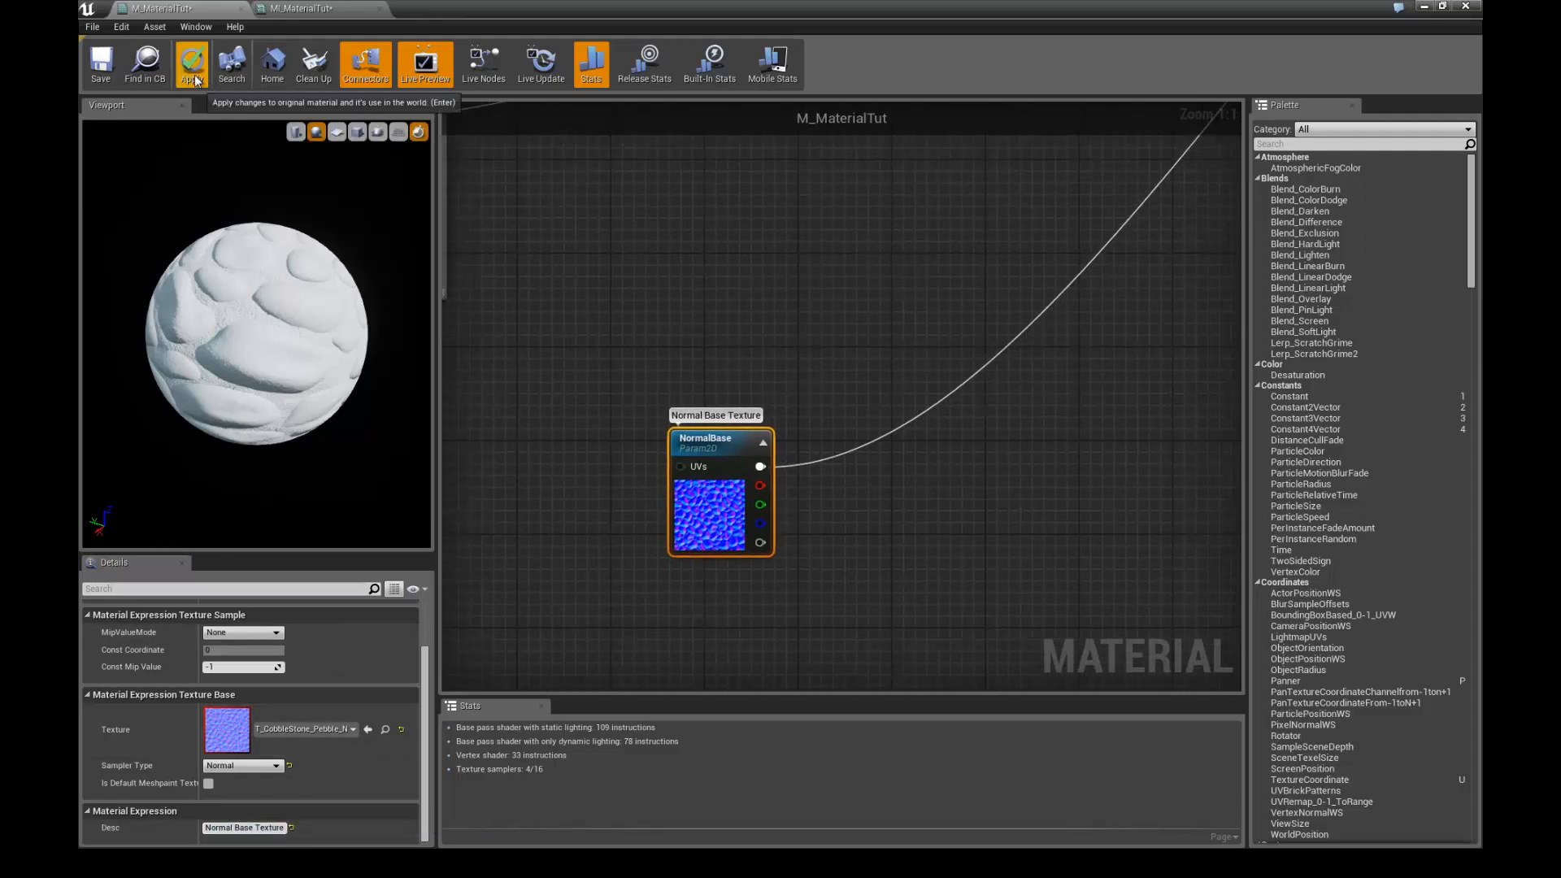
- Save the M_MaterialTut material, then save all other modified content from the level editor
click(102, 77)
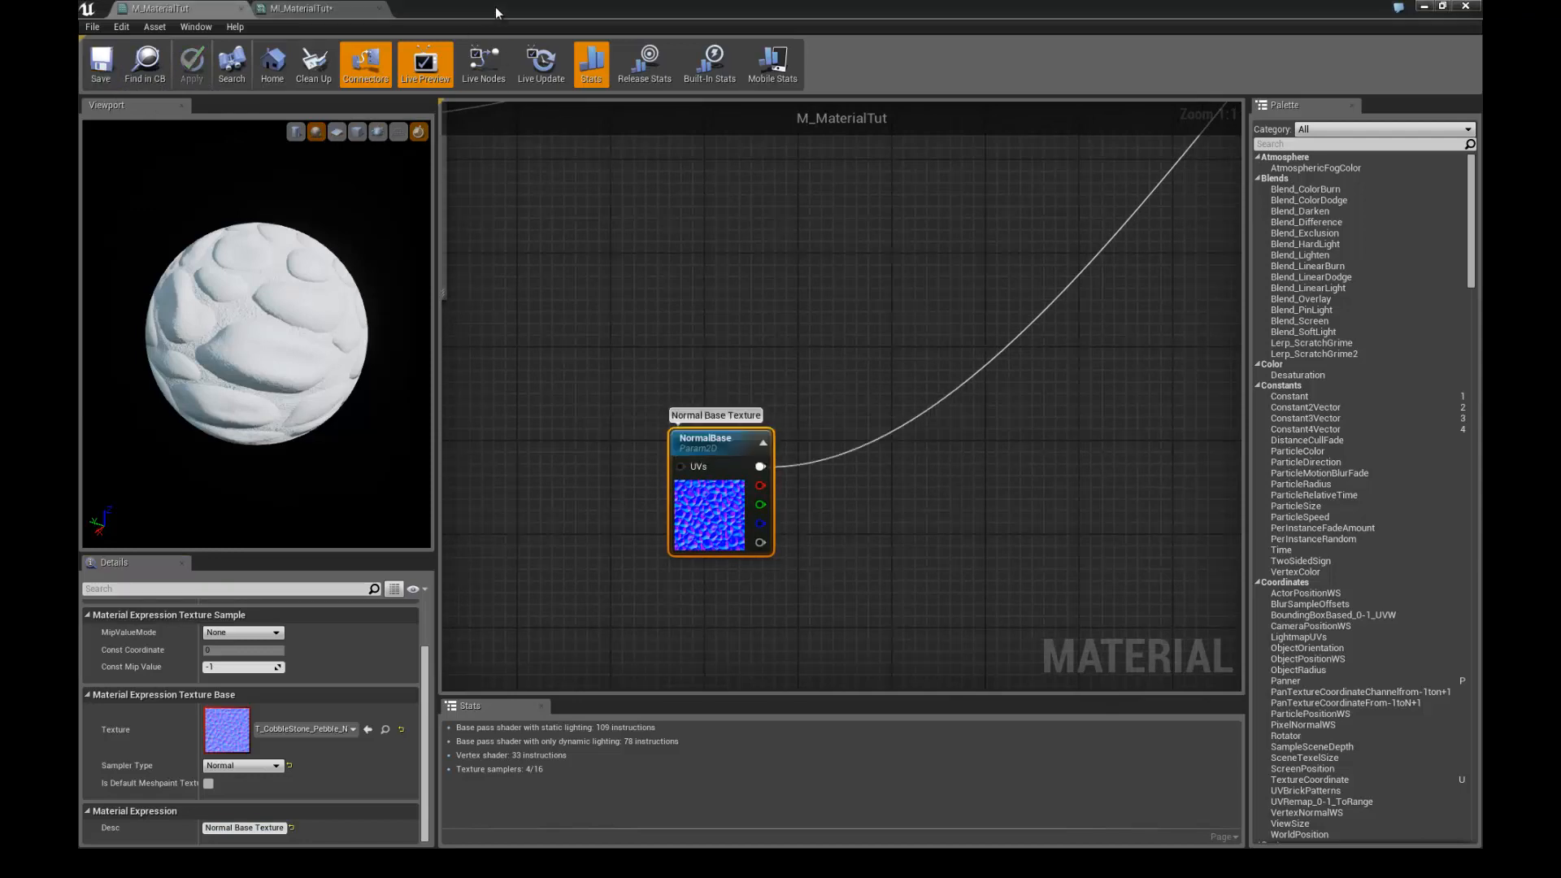
drag(496, 9, 916, 89)
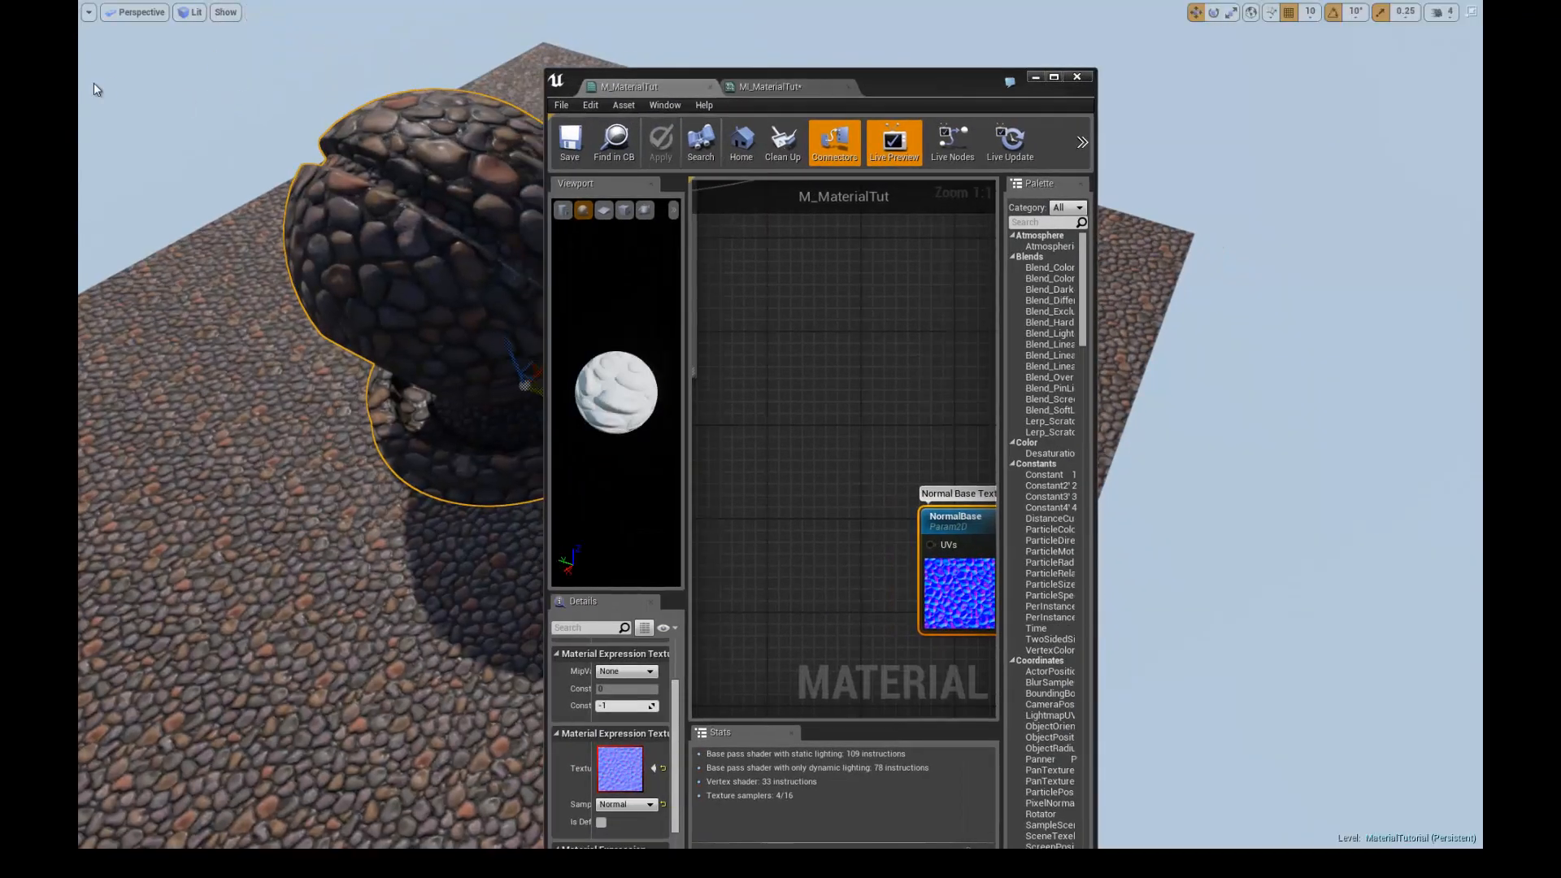
key(F11)
click(94, 28)
click(134, 154)
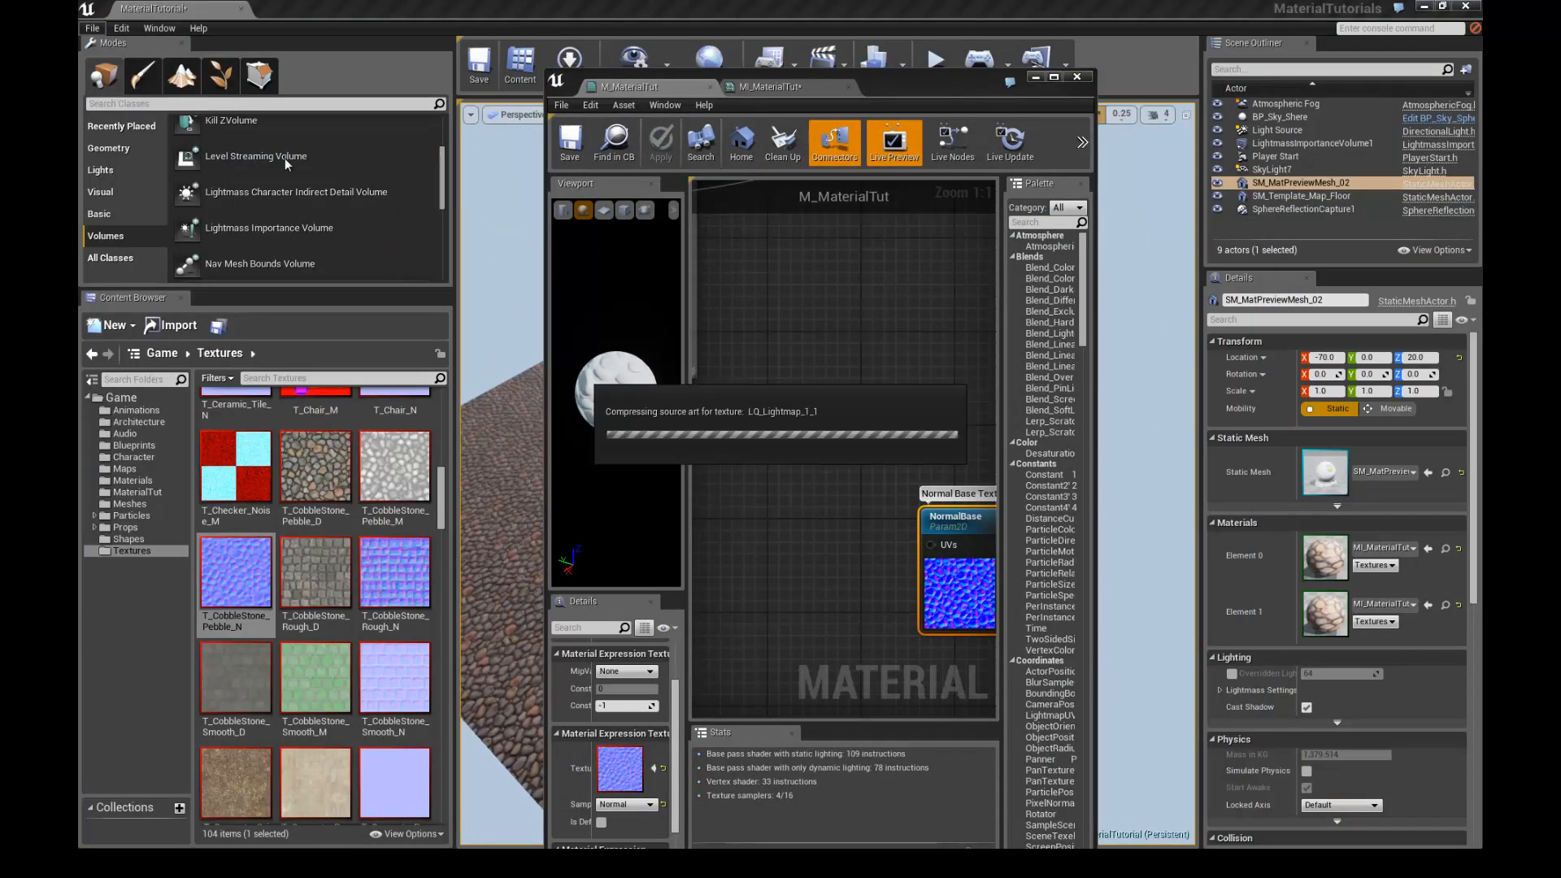
- Return to the M_MaterialTut graph and move the NormalBase node slightly up and farther from the output node
click(1052, 80)
right_drag(833, 324, 818, 271)
drag(676, 395, 578, 294)
right_drag(747, 430, 733, 375)
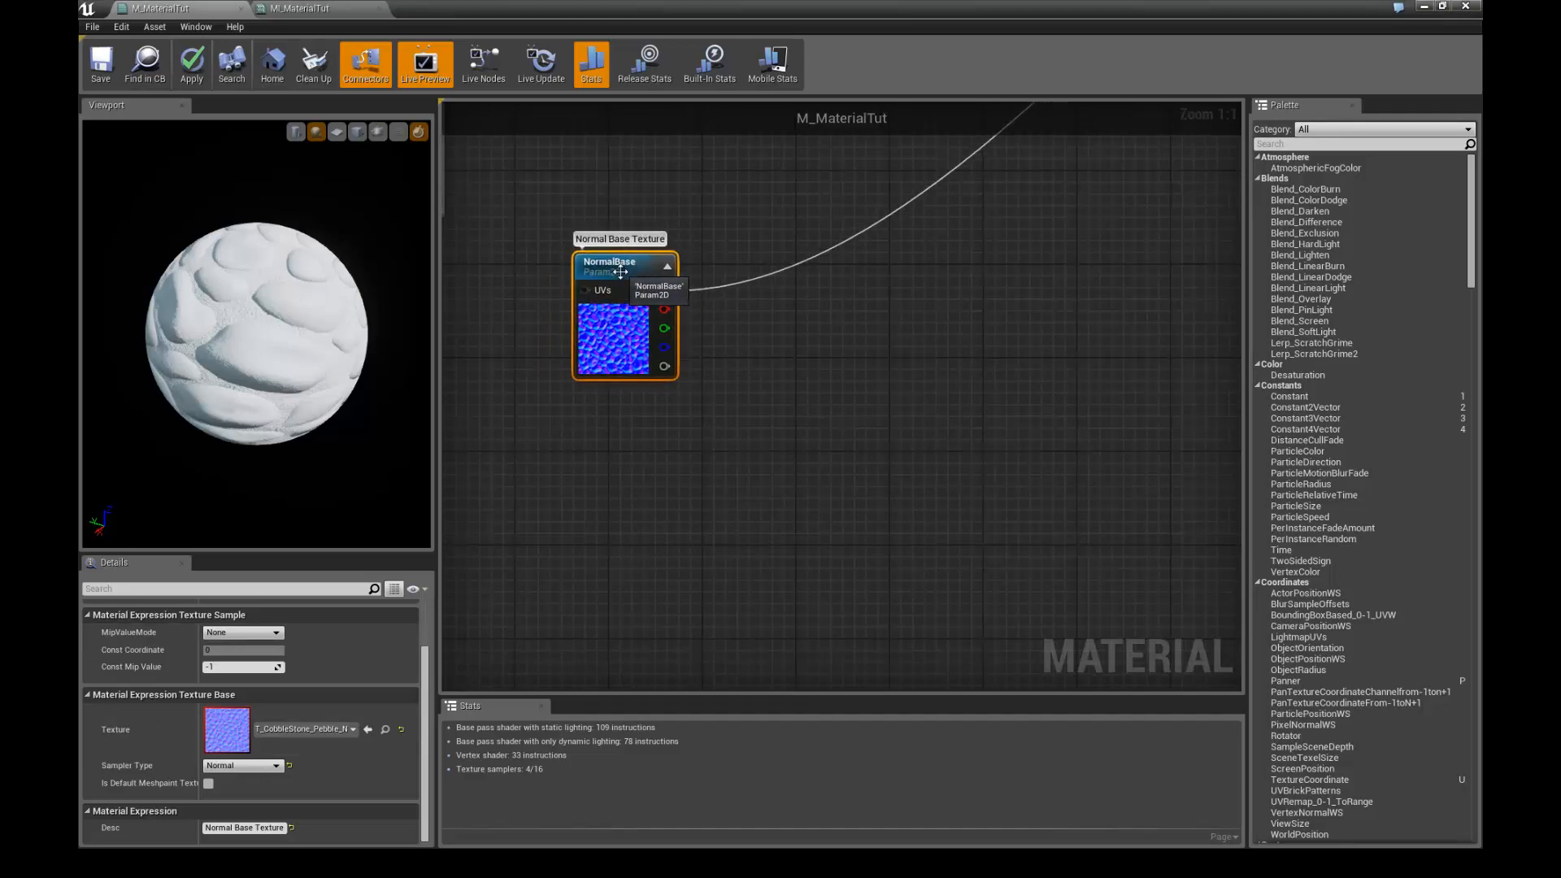
- Open the T_CobbleStone_Pebble_N texture from the NormalBase node and examine its normal map up close and as a whole
double_click(226, 728)
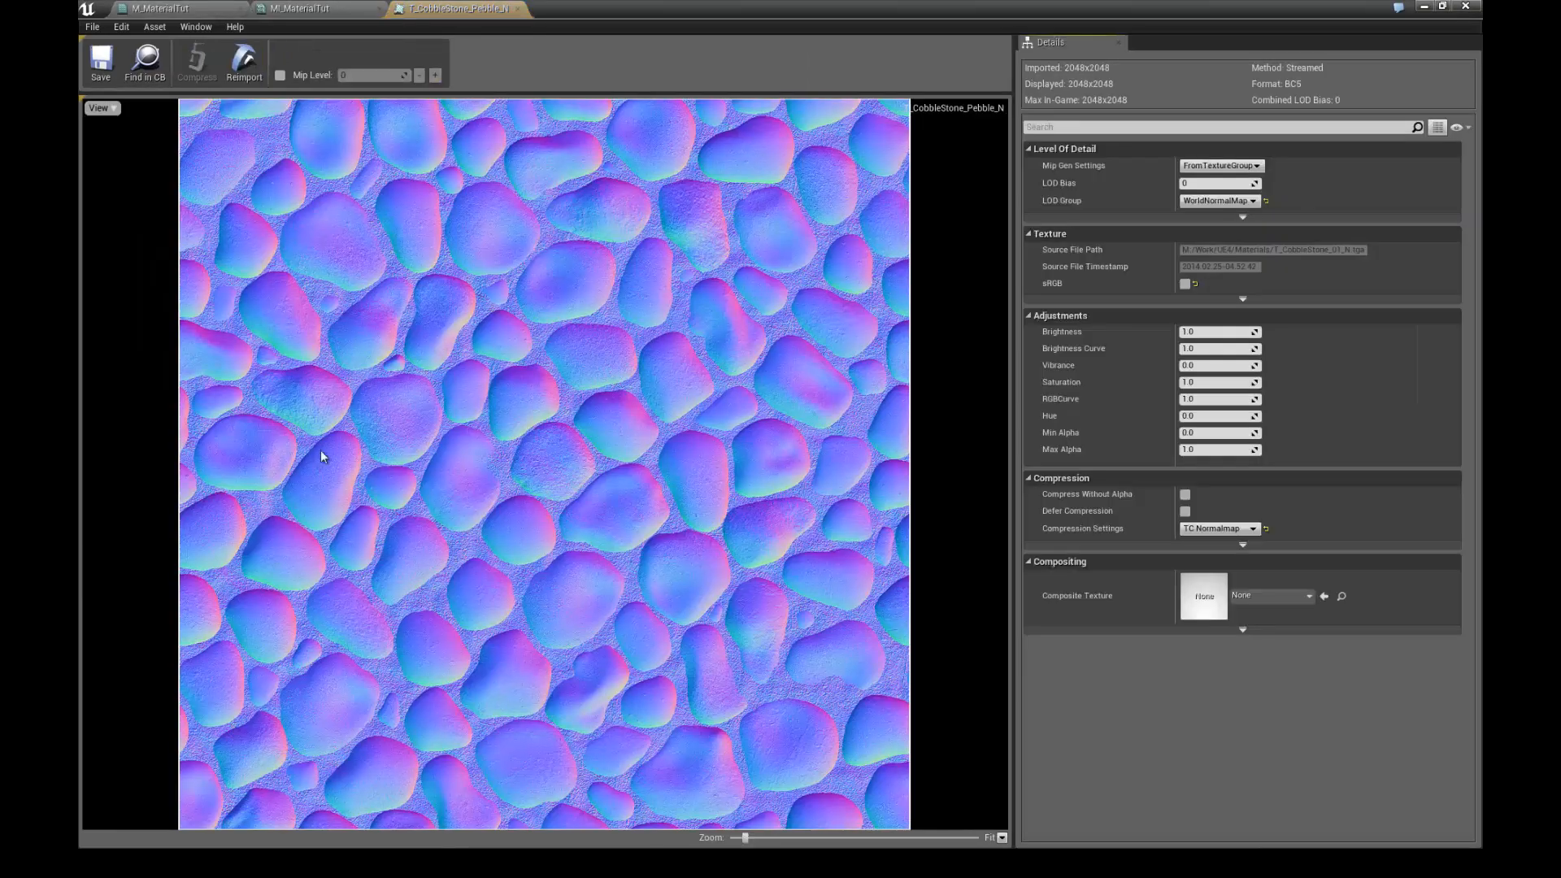
scroll(499, 339, up, 4)
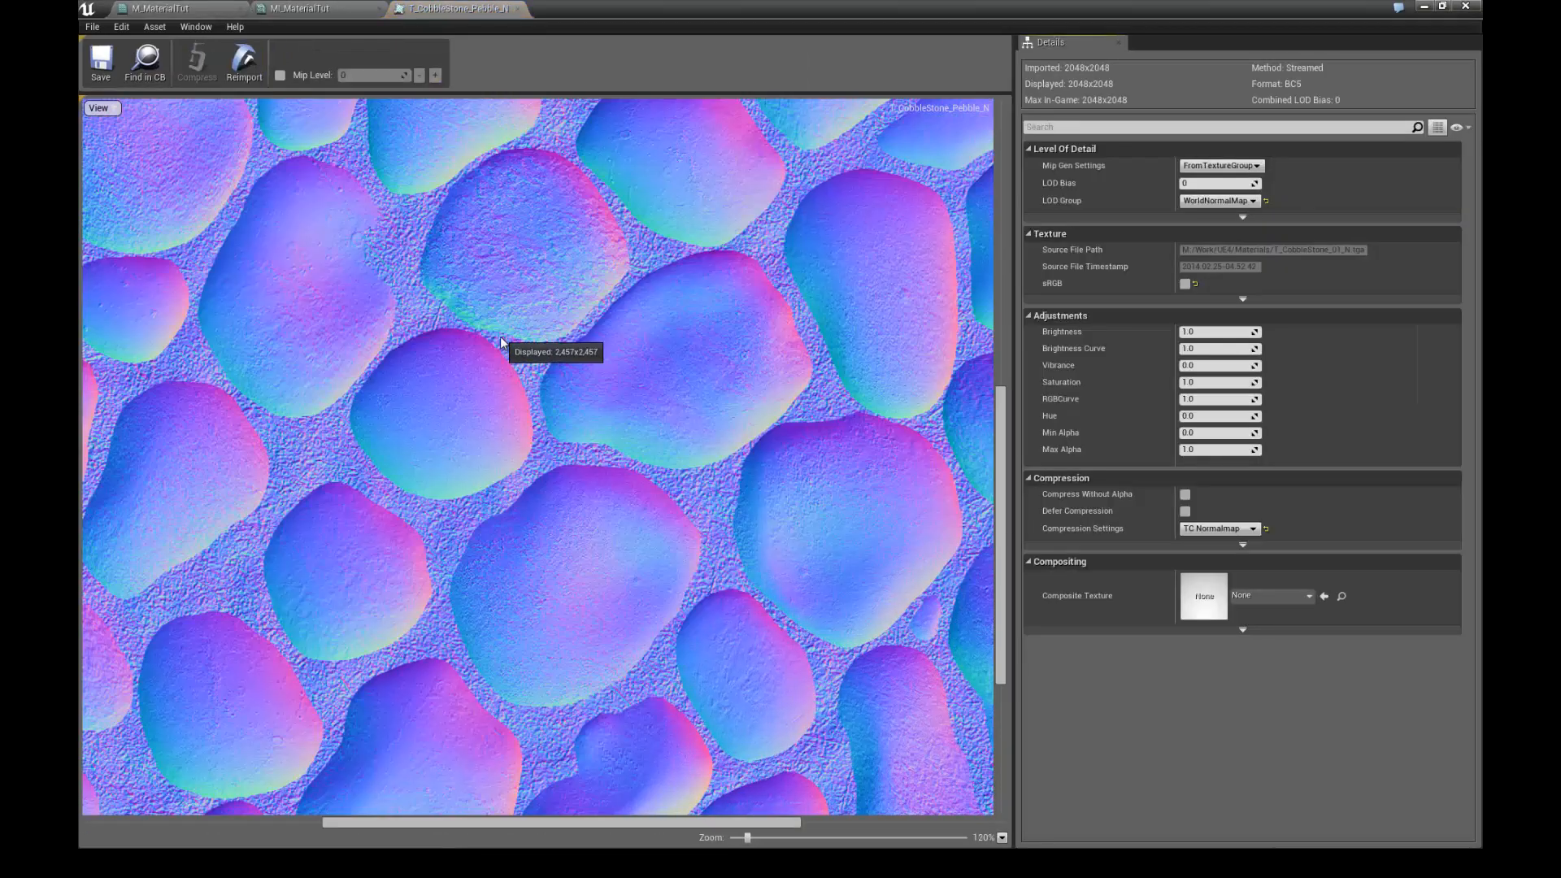
scroll(581, 336, down, 6)
scroll(584, 337, down, 5)
scroll(583, 337, up, 5)
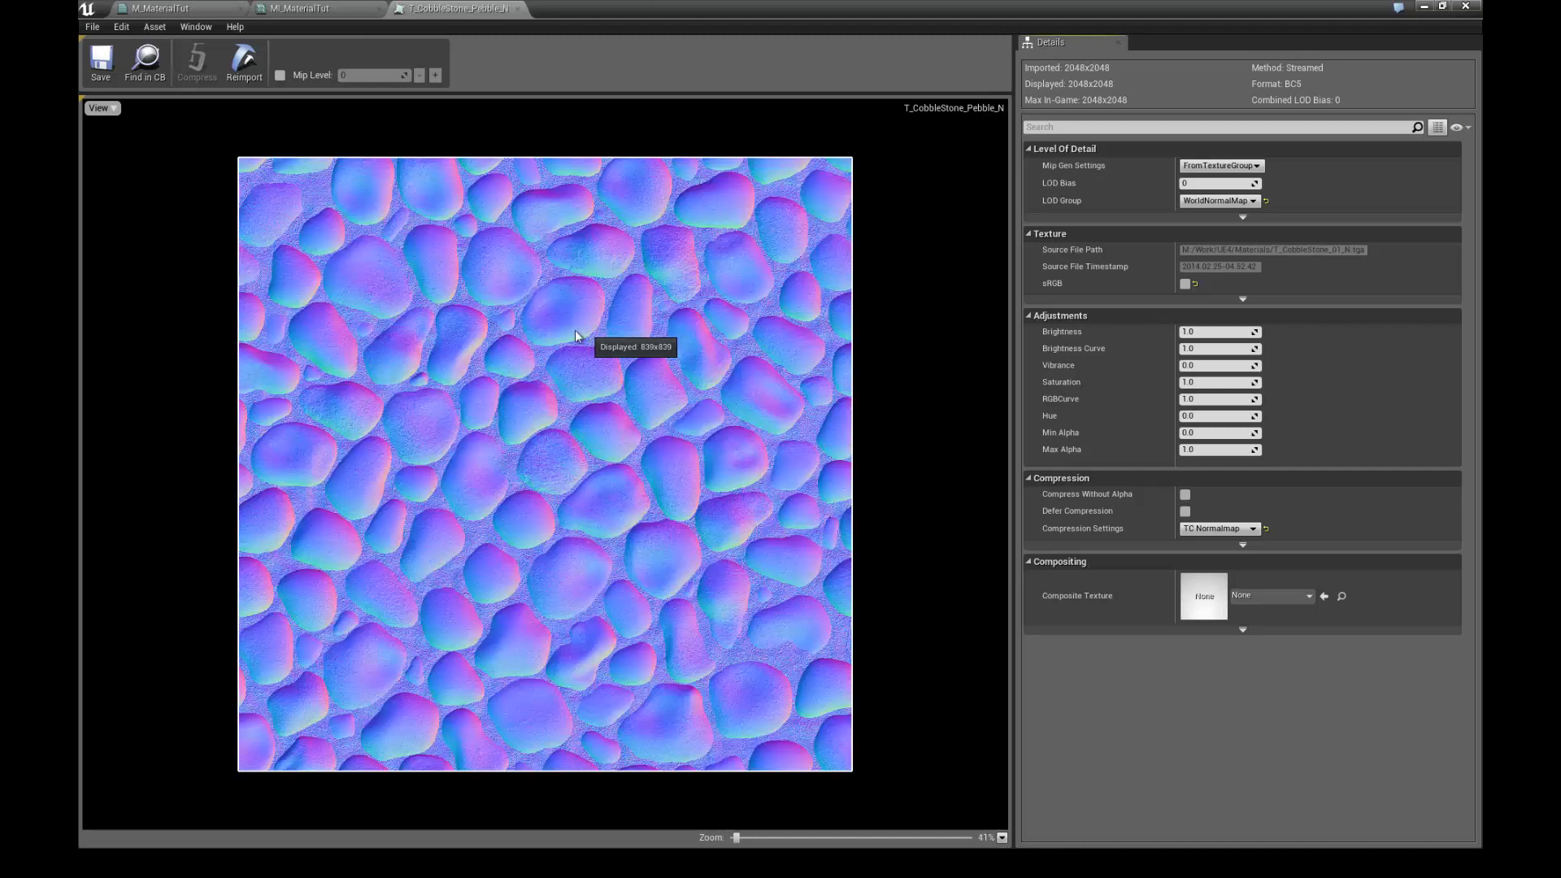
- Hide the blue and green channels of the texture preview so only the red channel is displayed
click(99, 108)
click(90, 168)
click(99, 107)
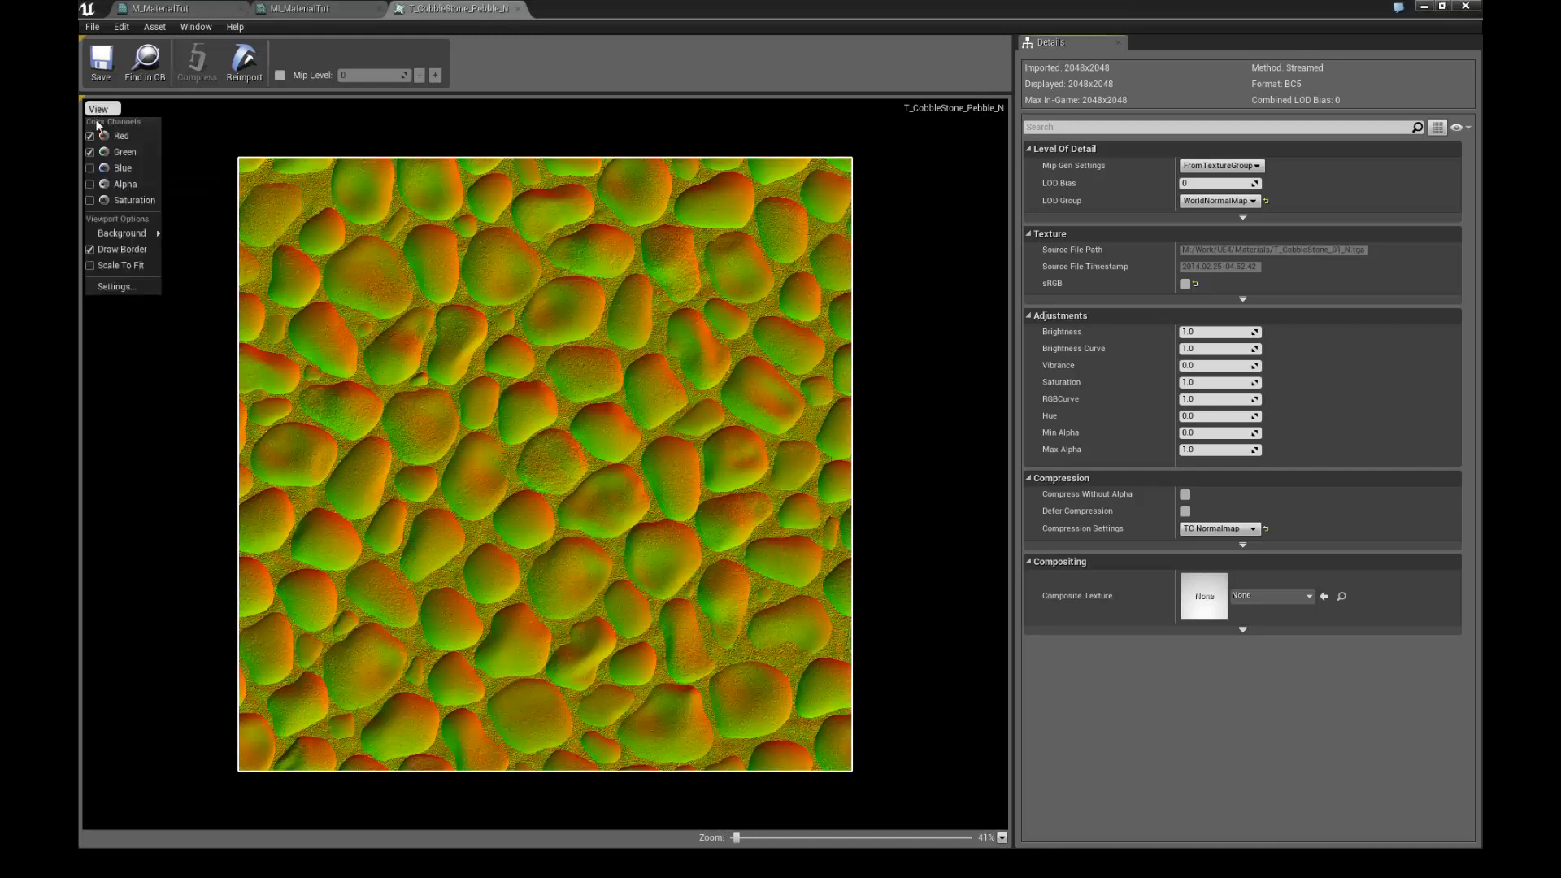
click(90, 152)
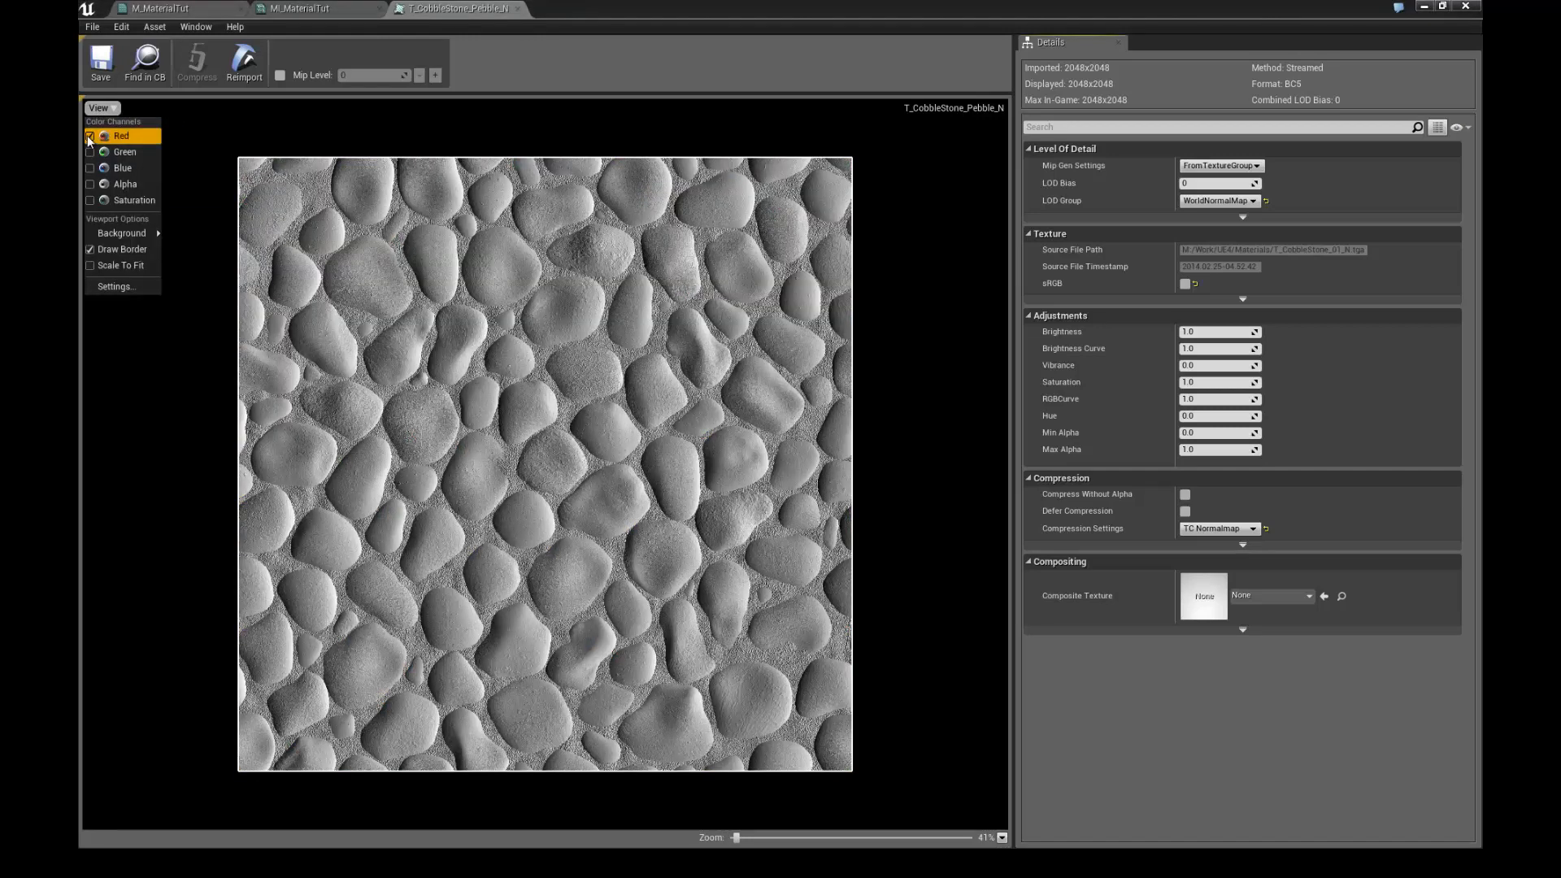
- Isolate the blue, green and red channels of the T_CobbleStone_Pebble_N normal map for comparison, ending with red alone
click(90, 136)
click(100, 109)
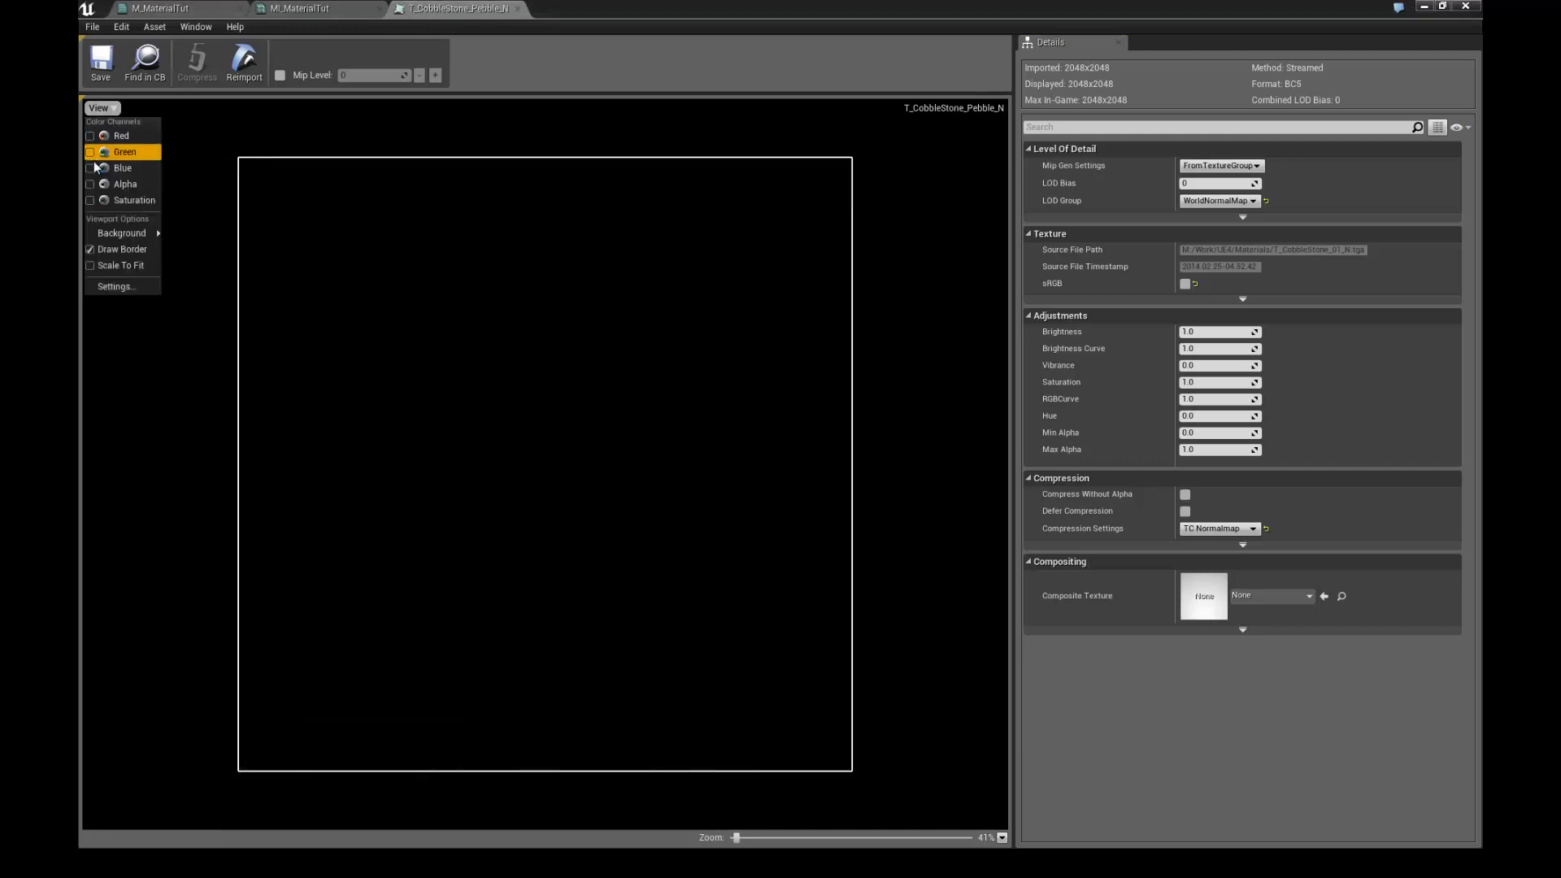
click(90, 169)
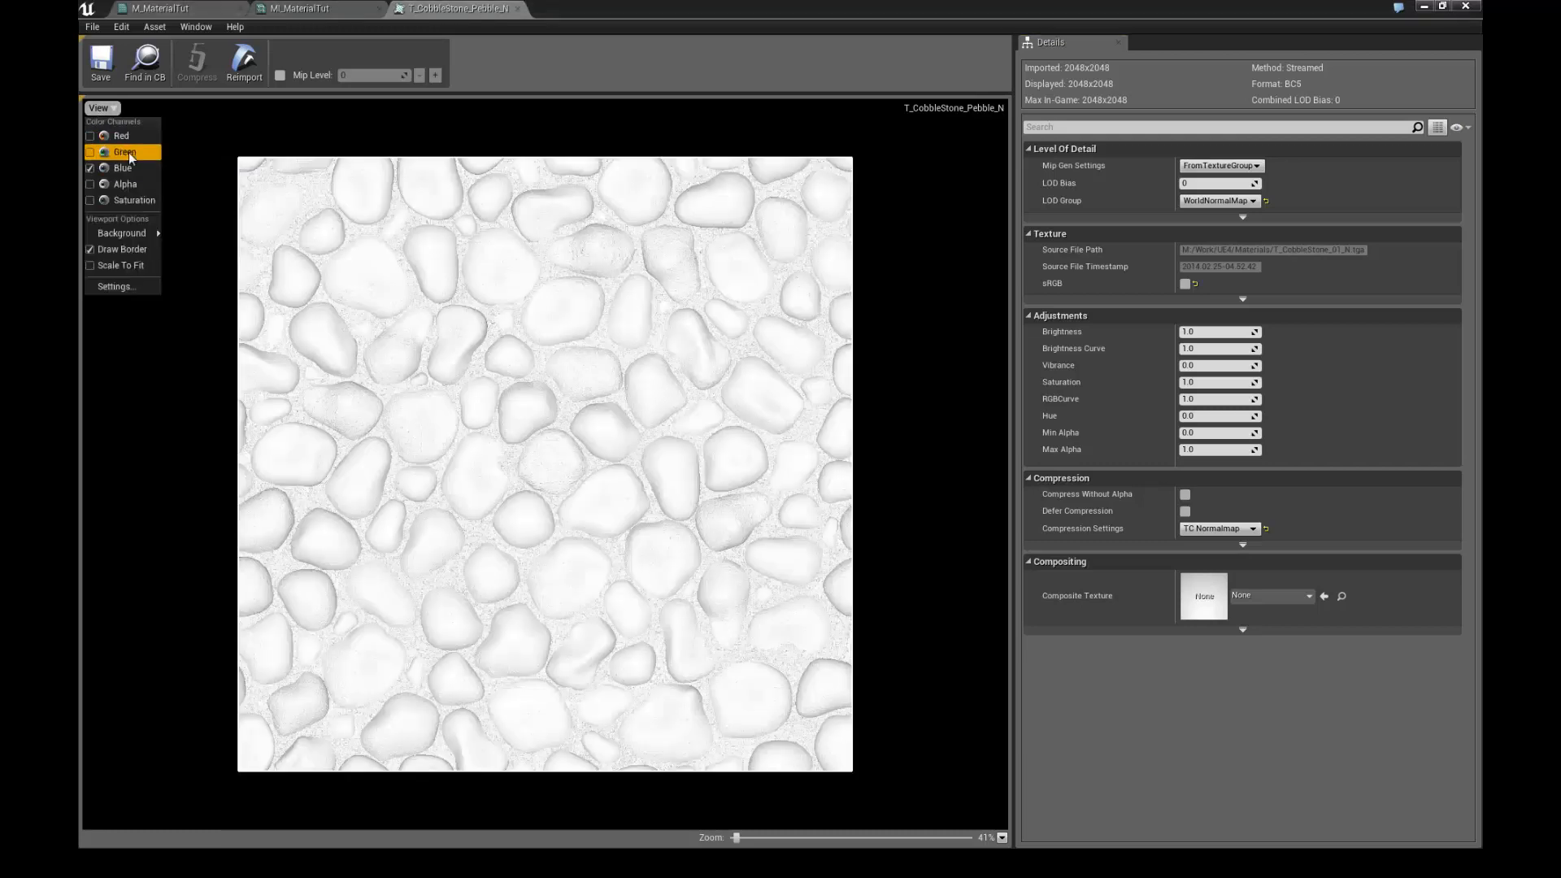
click(89, 153)
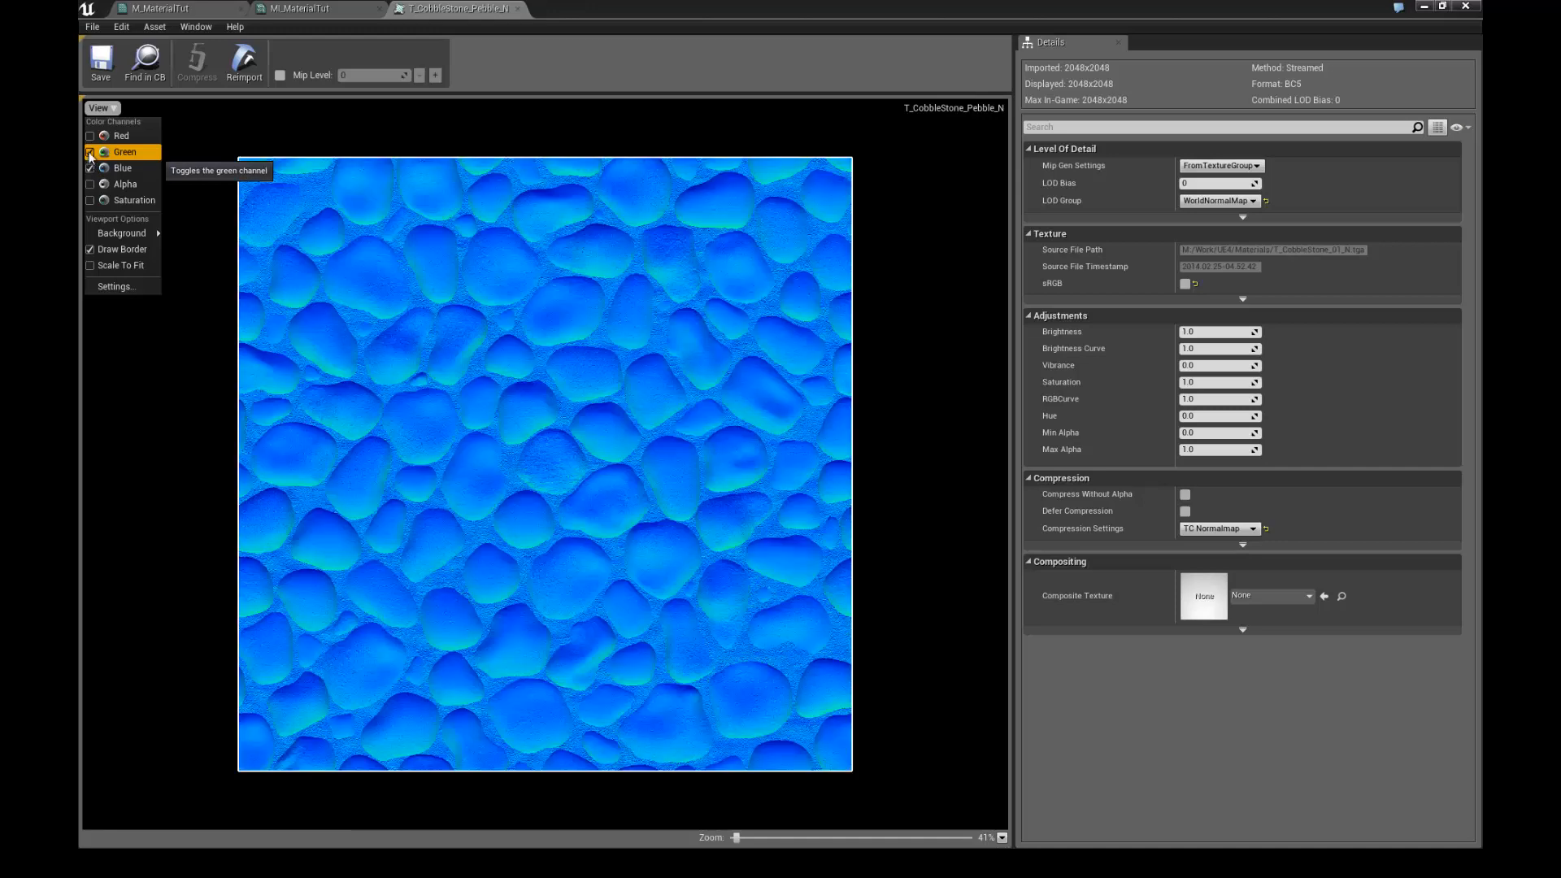
click(90, 169)
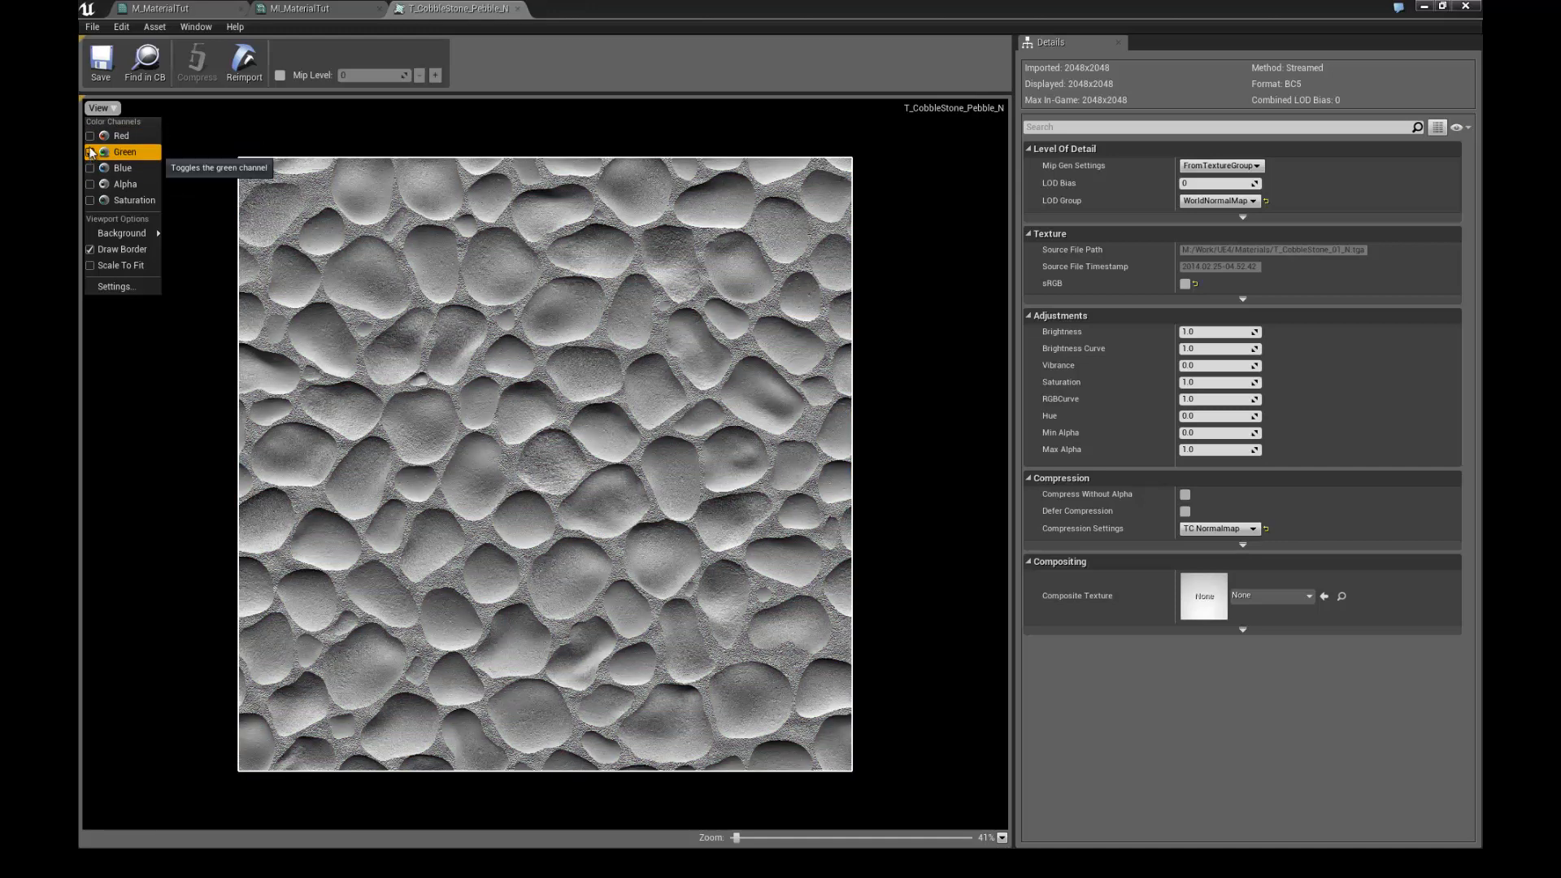
click(90, 153)
click(89, 137)
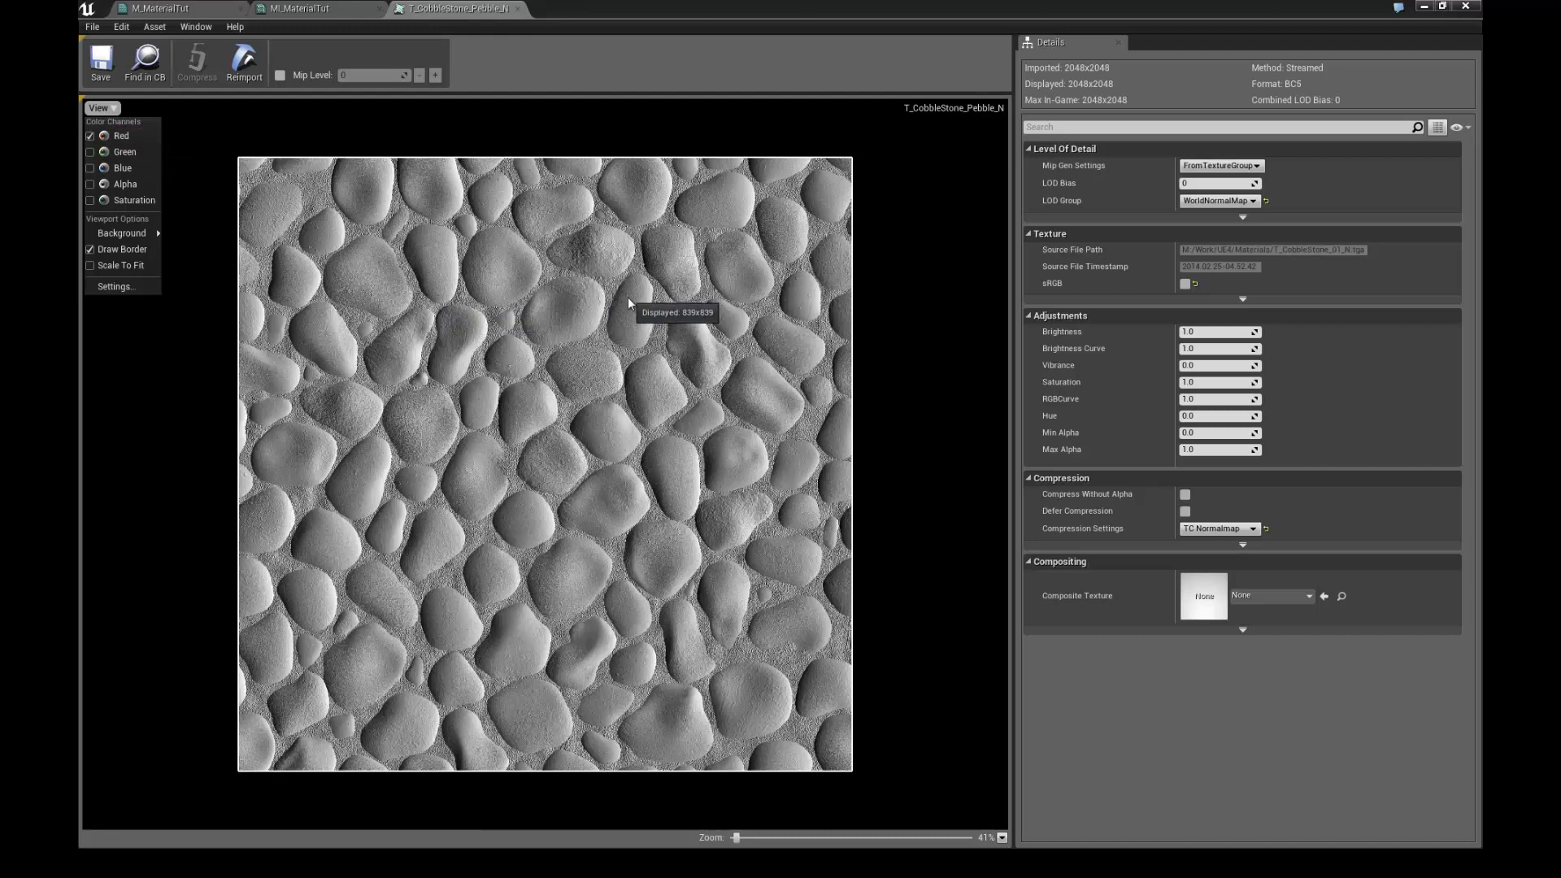
- View the normal map's green channel alone, followed by its blue channel alone
click(90, 136)
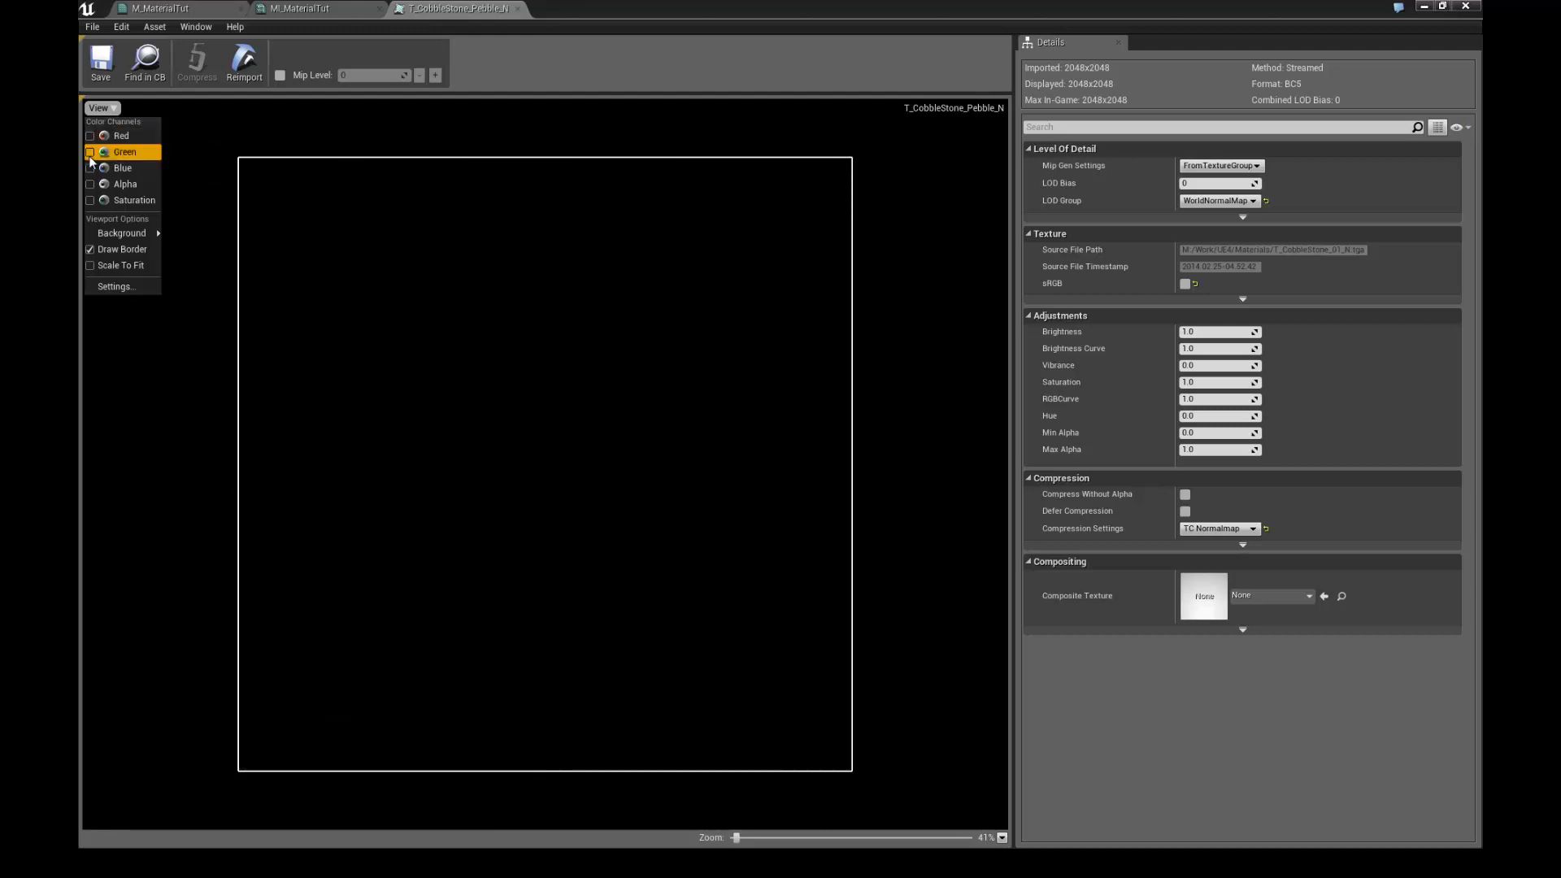
click(90, 153)
mouse_move(122, 233)
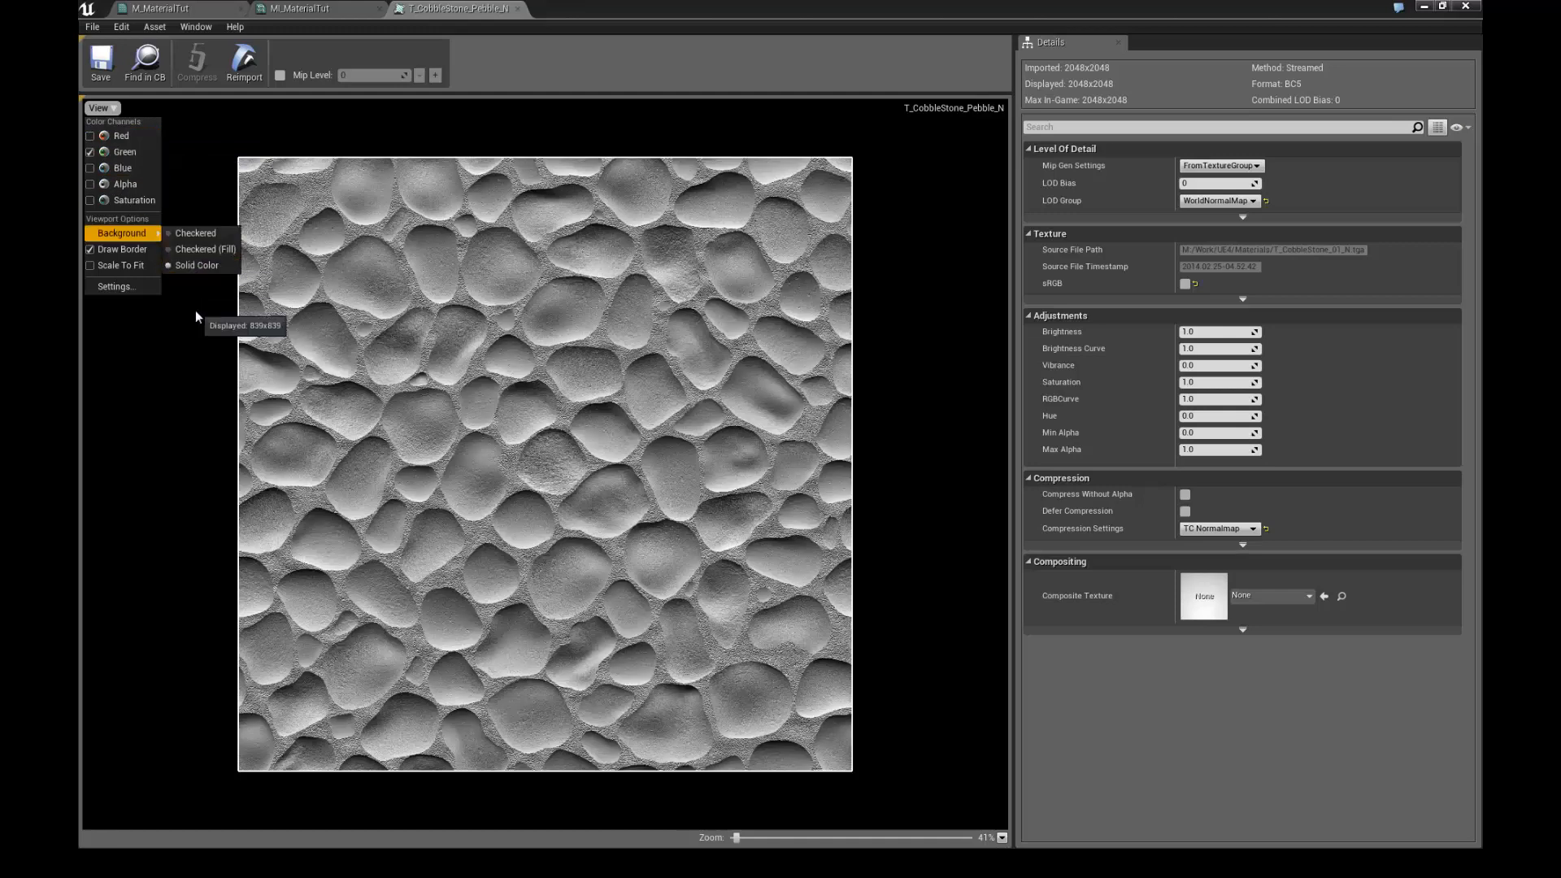
click(90, 152)
click(95, 111)
click(92, 168)
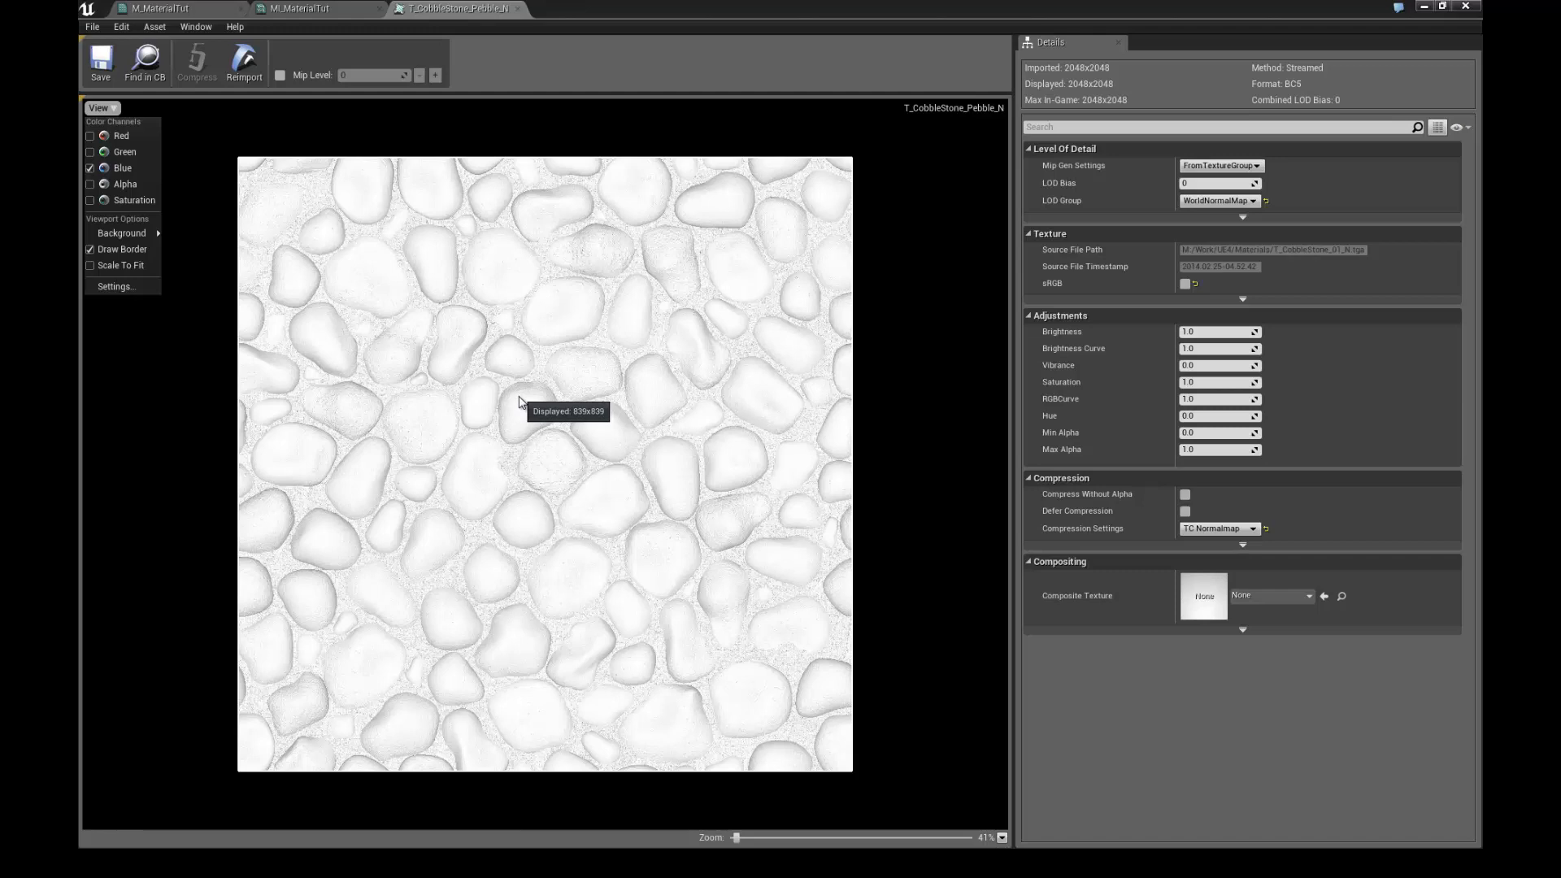
- Expand the advanced Texture properties and display the red, green and blue channels together
click(1246, 299)
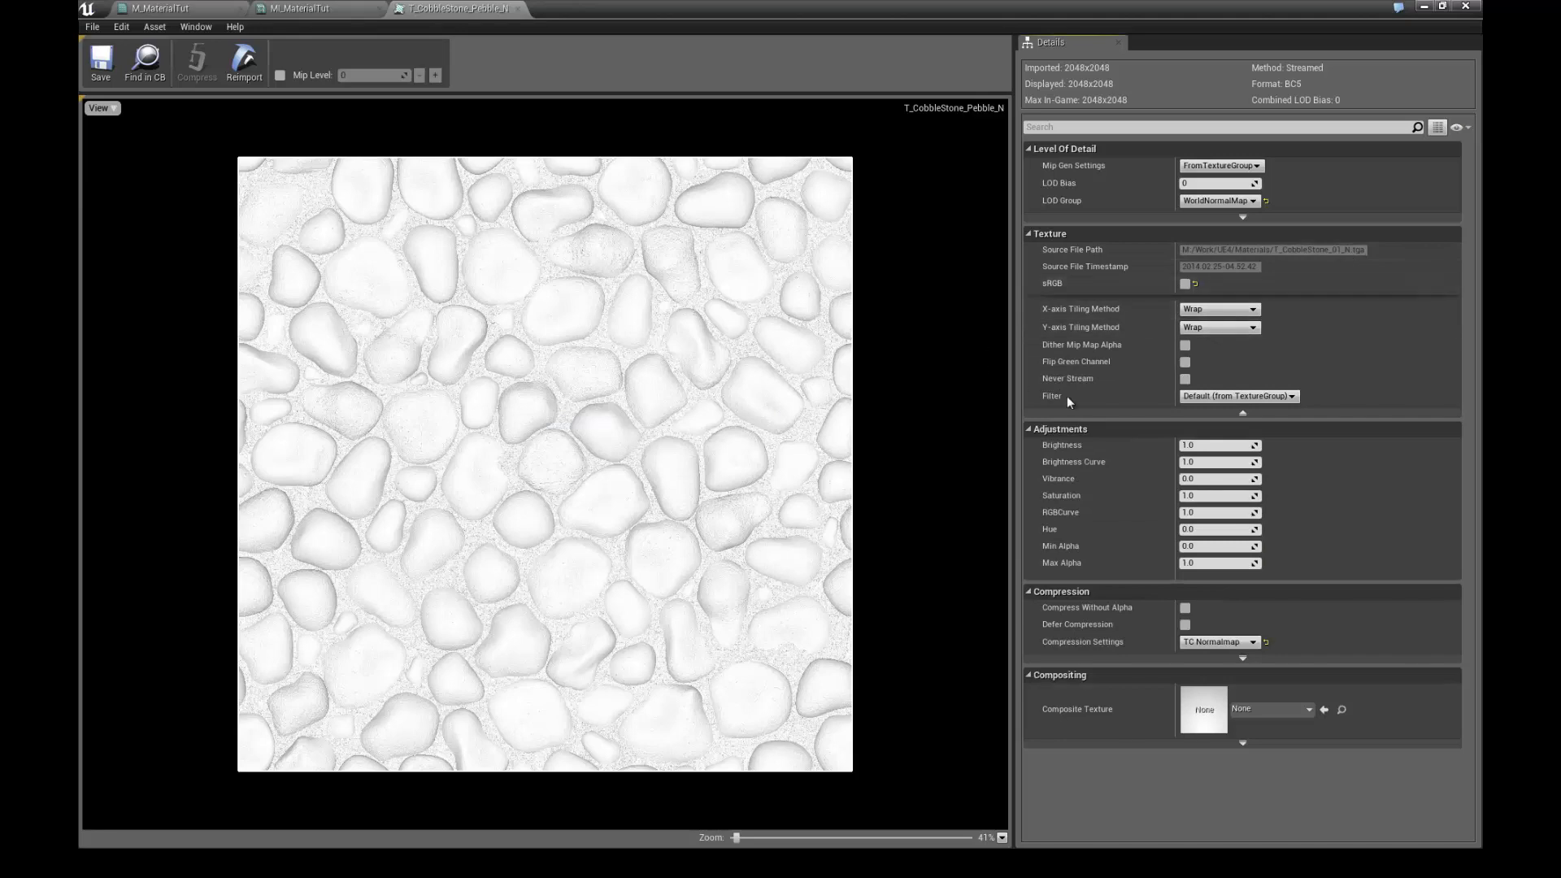
click(98, 108)
click(118, 136)
click(118, 152)
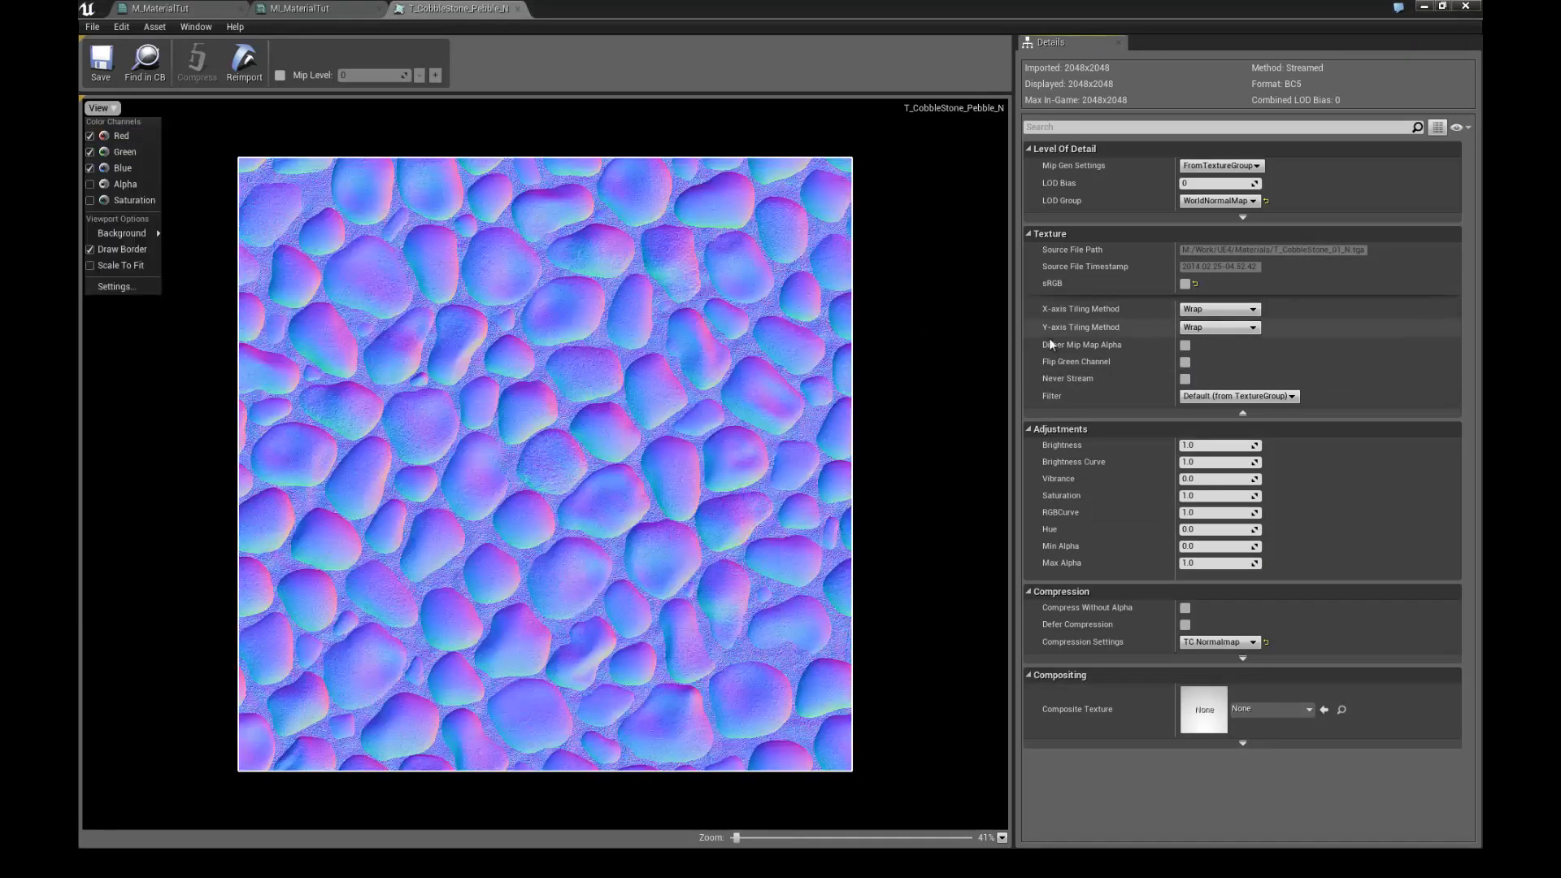
click(928, 340)
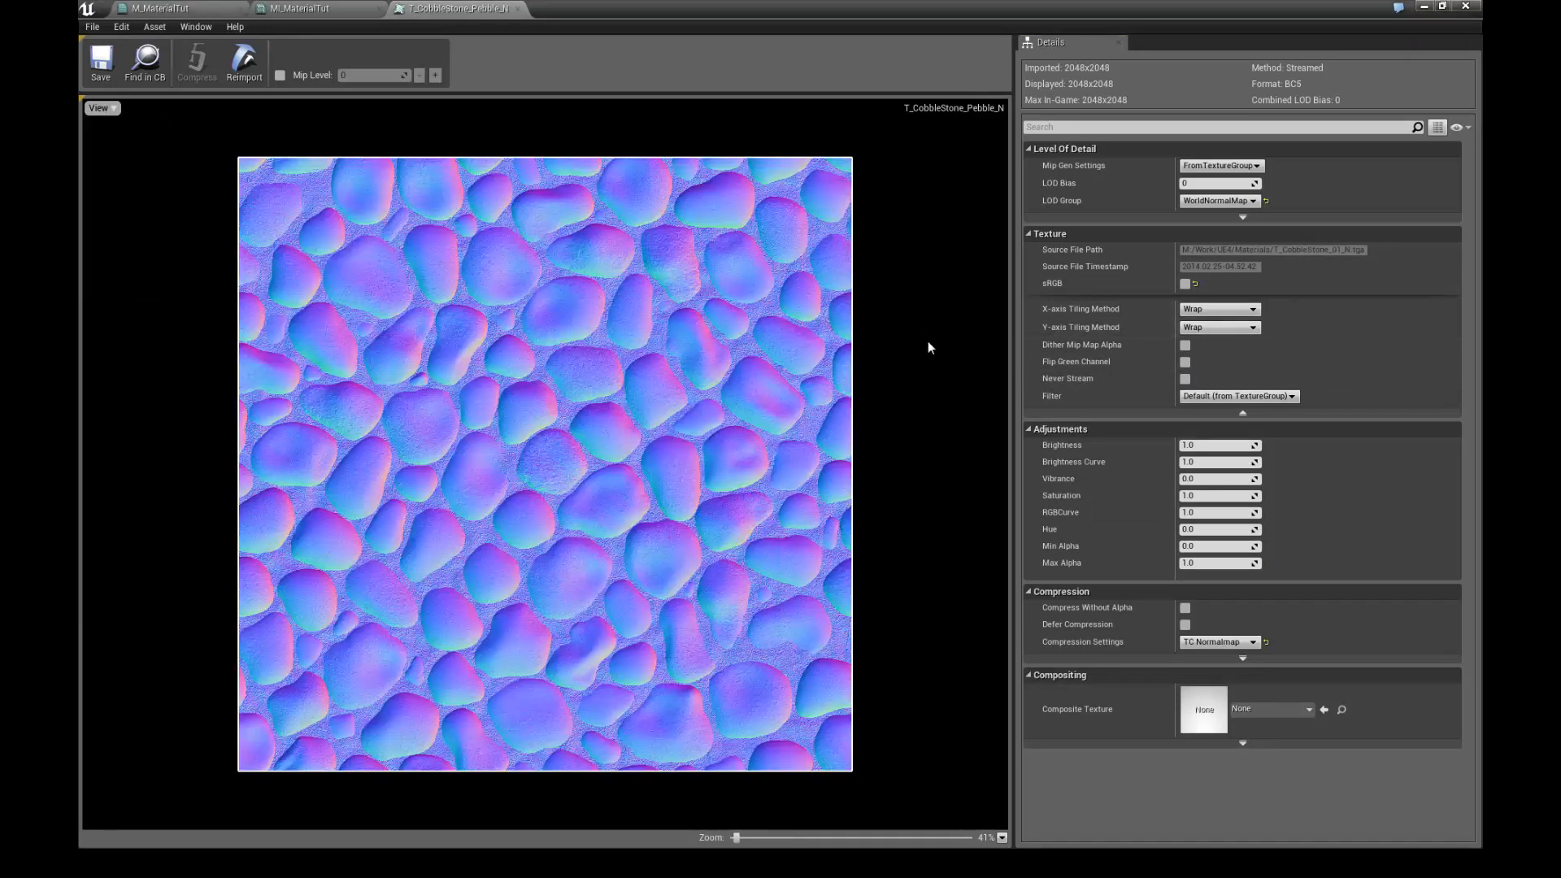
- Enable Flip Green Channel on the normal map to compare the effect, and disable it again
click(1185, 362)
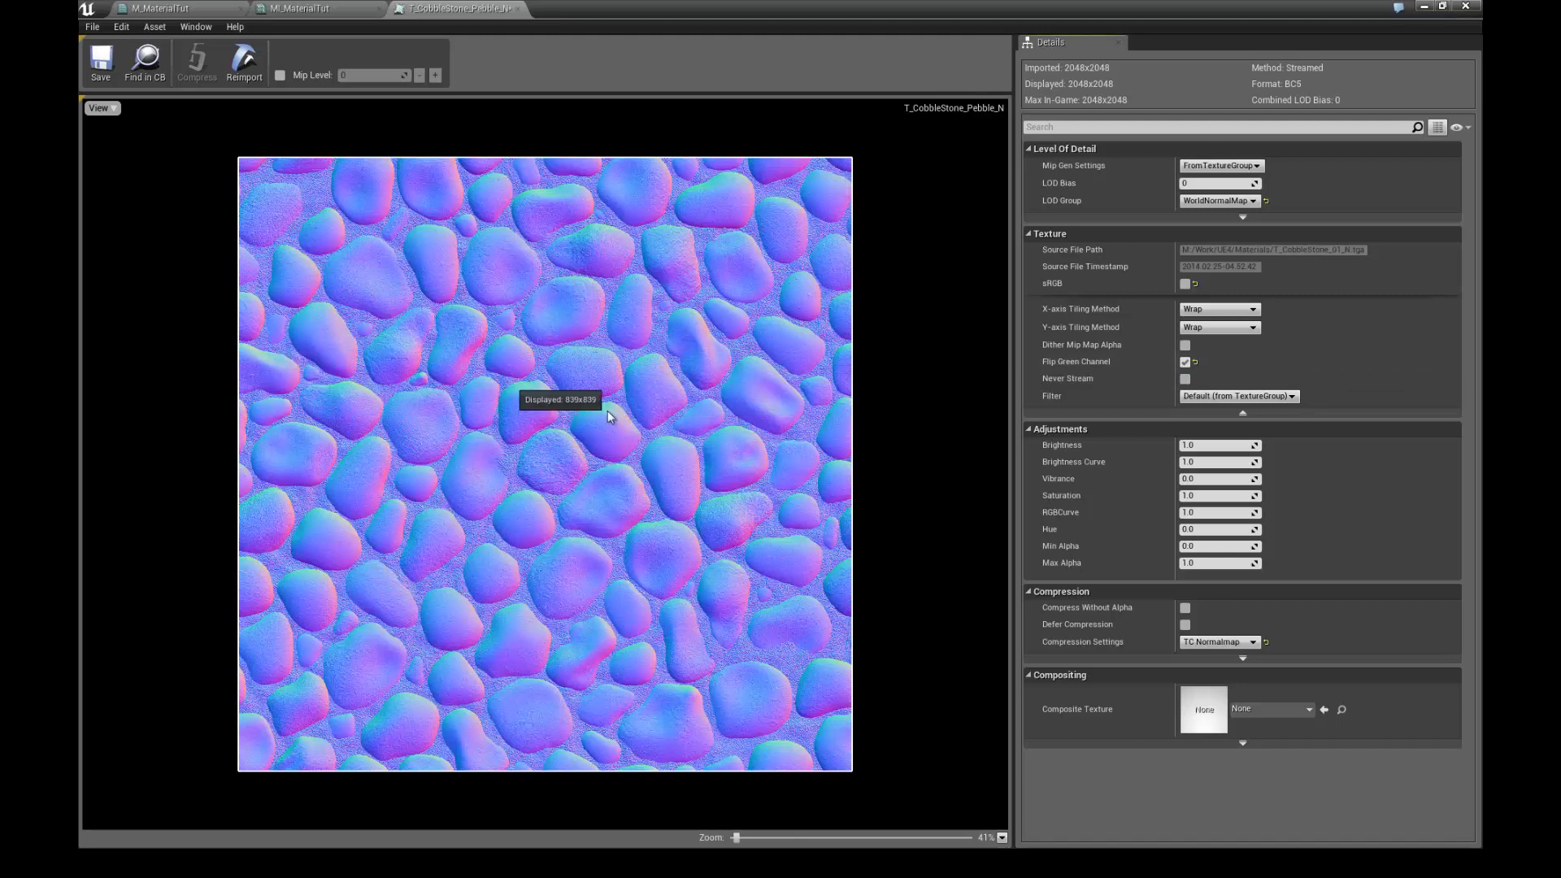
click(1188, 360)
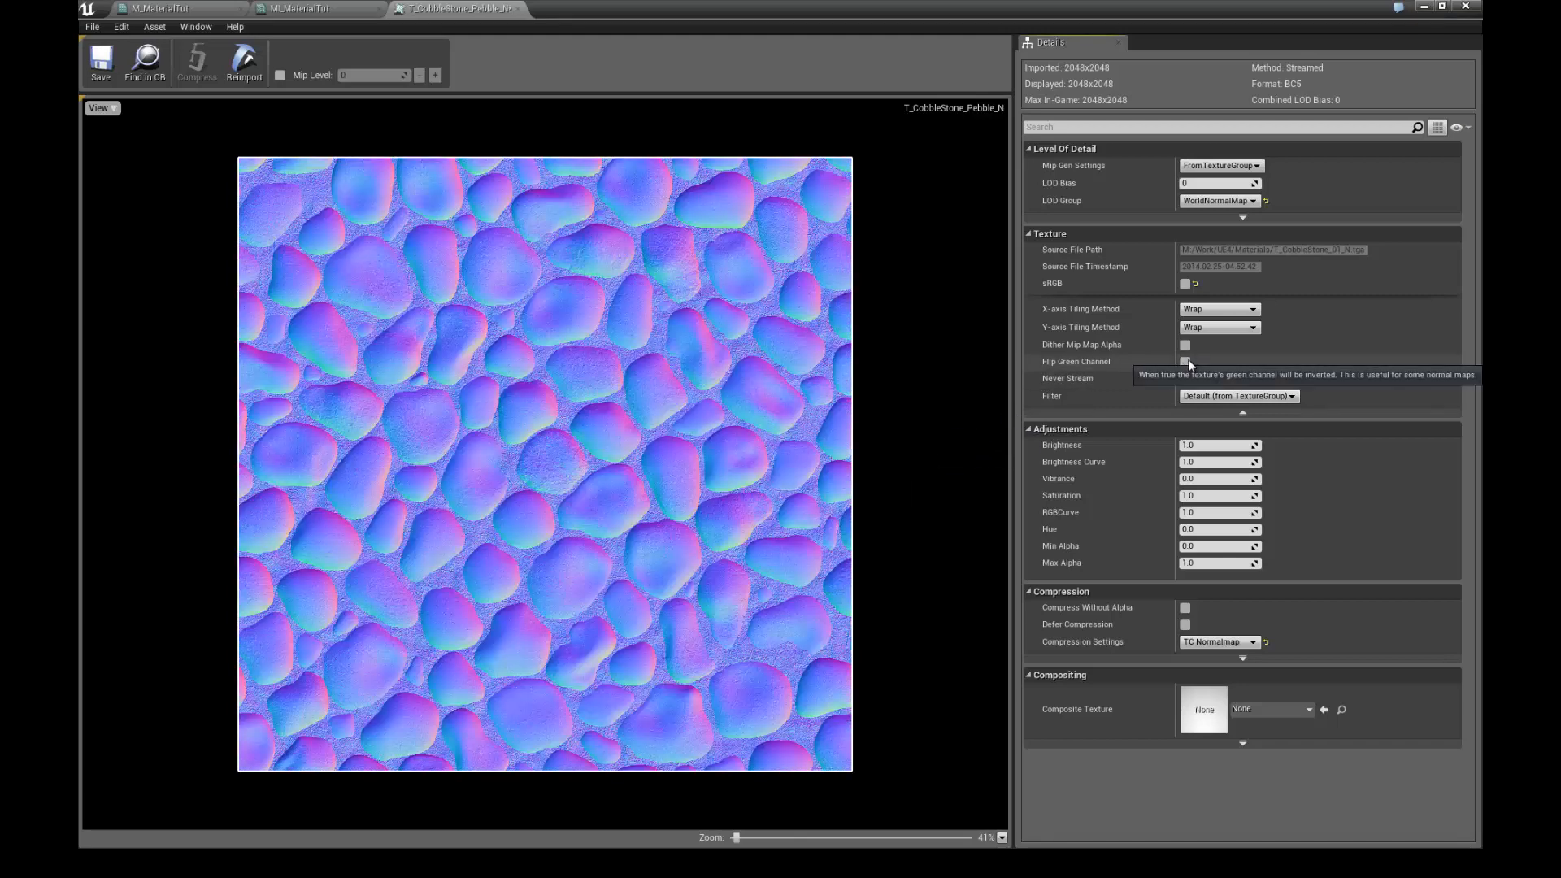
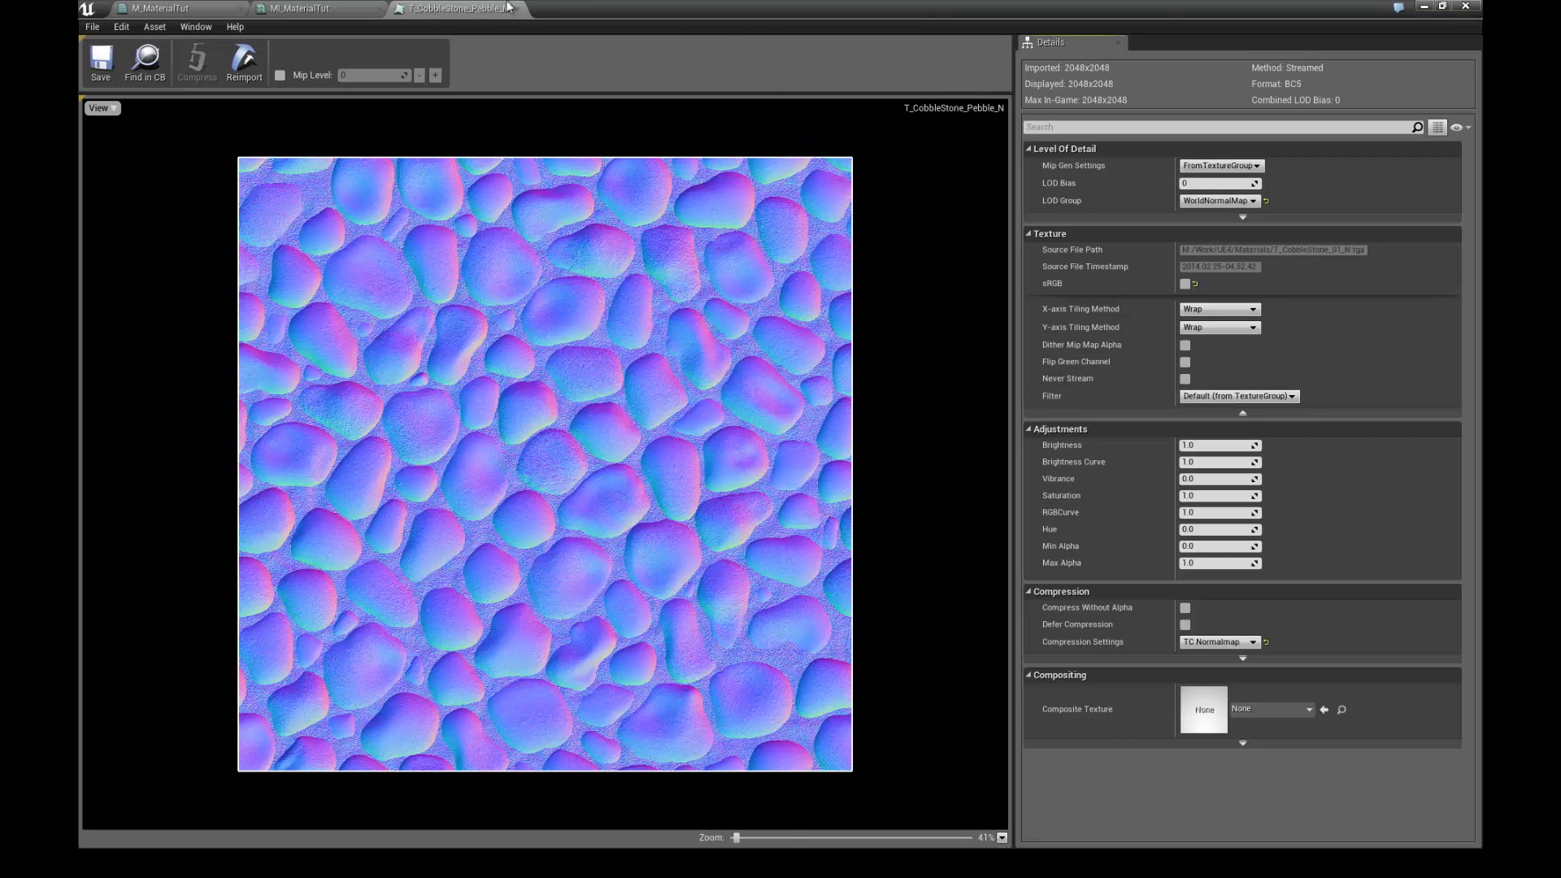
- Return to the M_MaterialTut material and add a Multiply node beside the NormalBase texture parameter
click(336, 9)
click(213, 8)
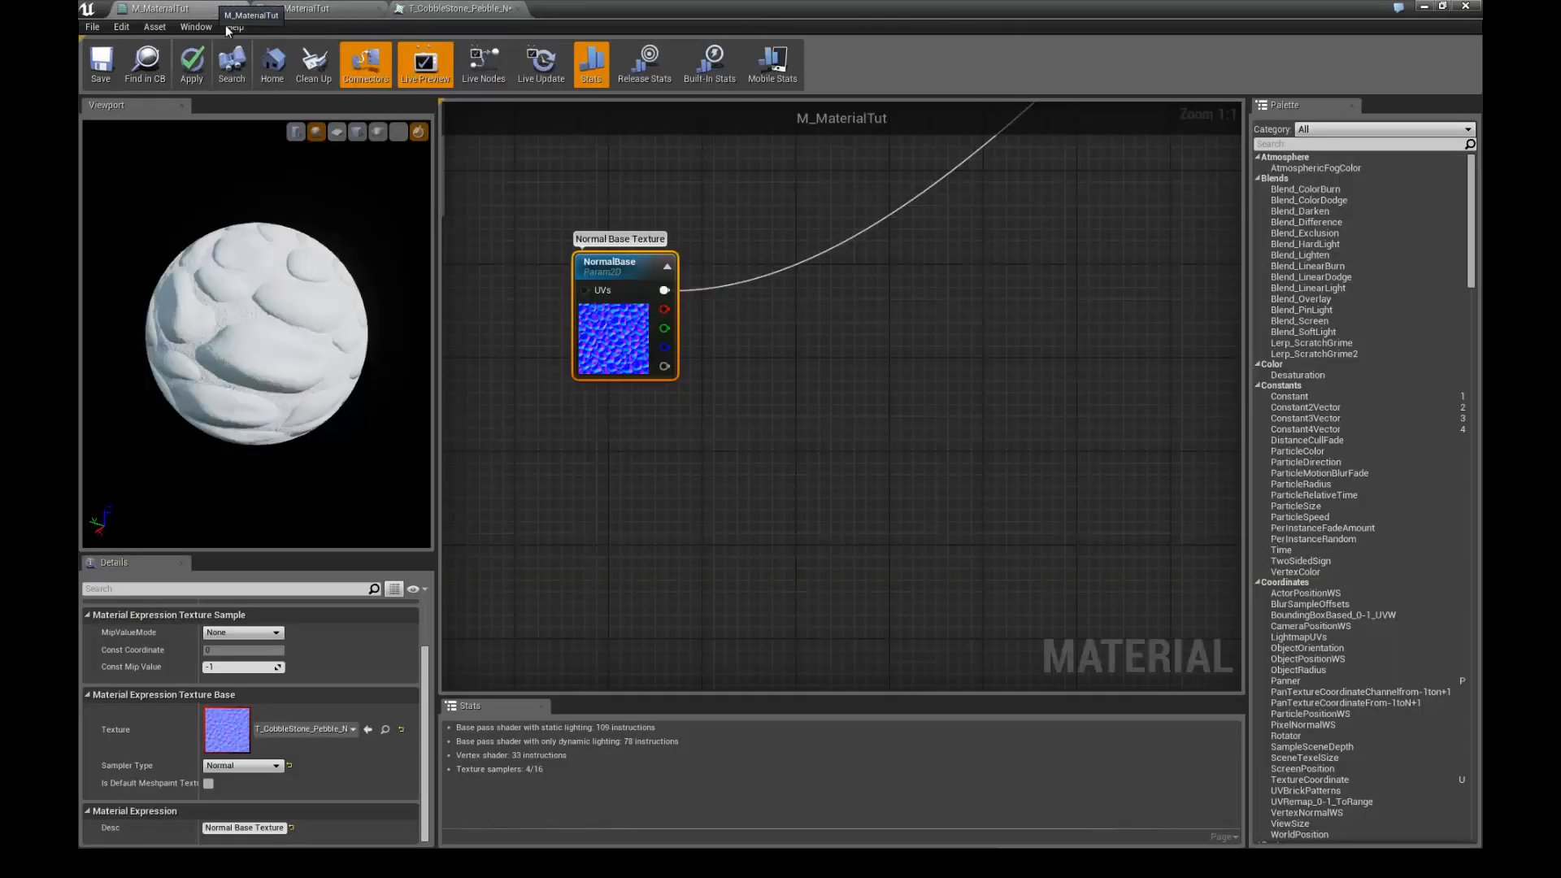
scroll(760, 361, up, 1)
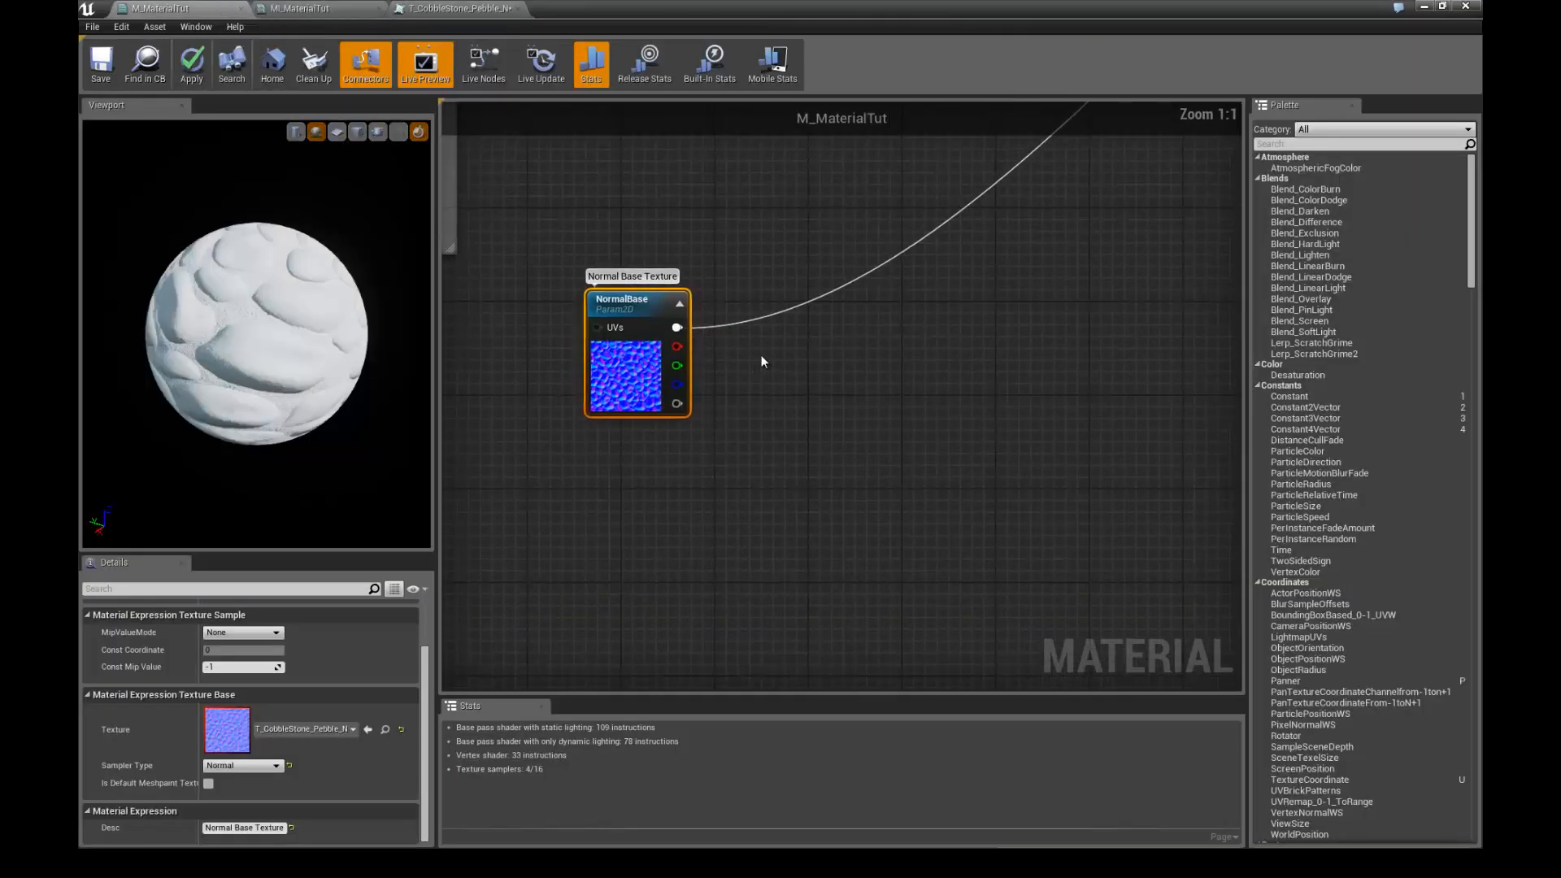
right_drag(761, 354, 711, 382)
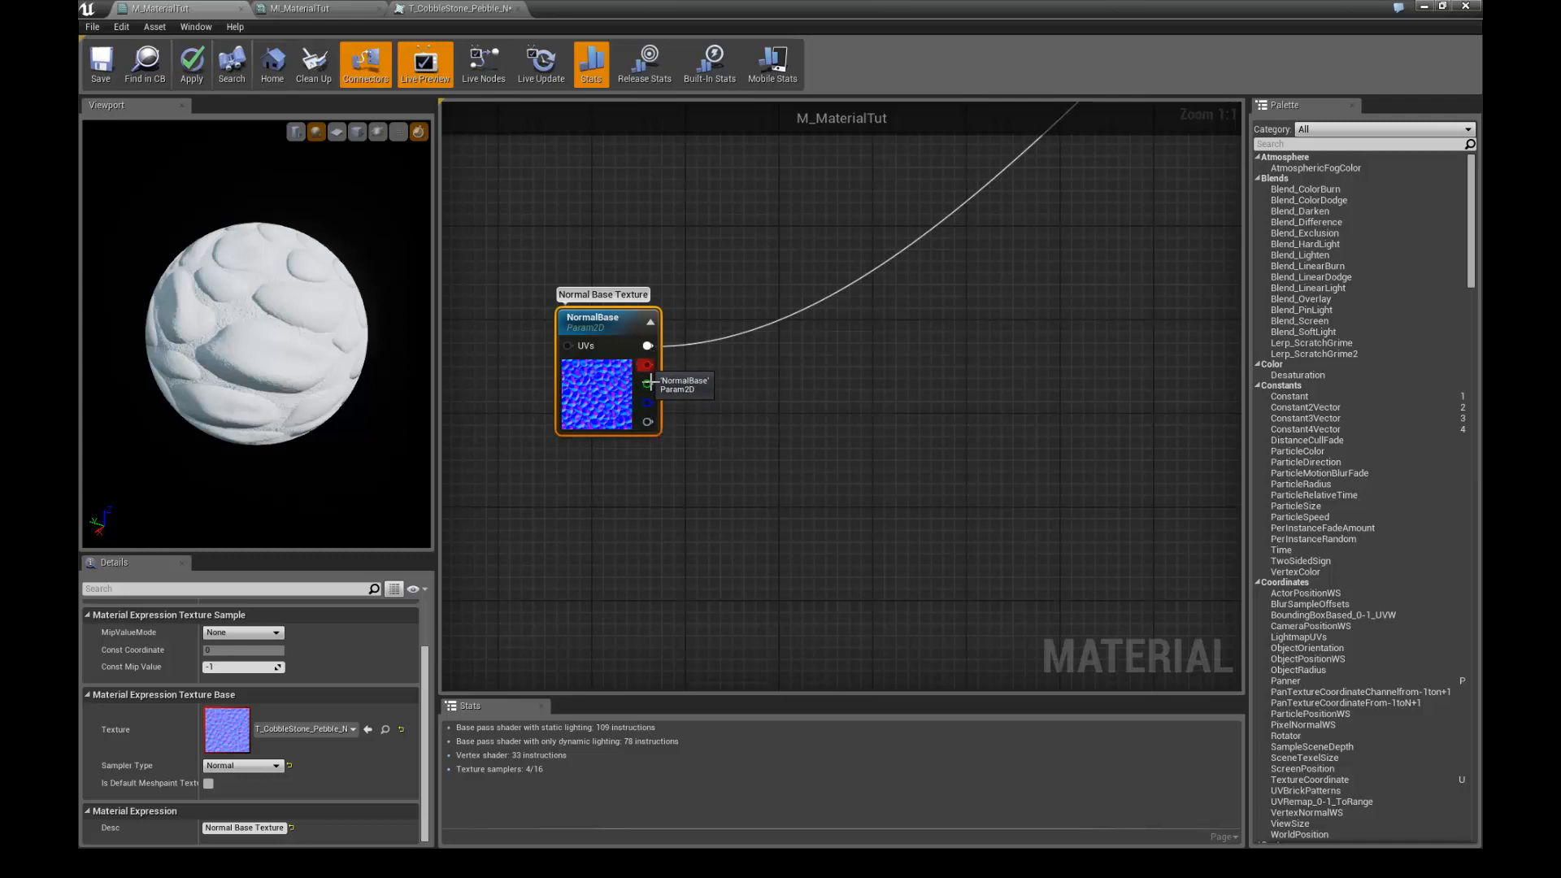
right_drag(703, 443, 685, 430)
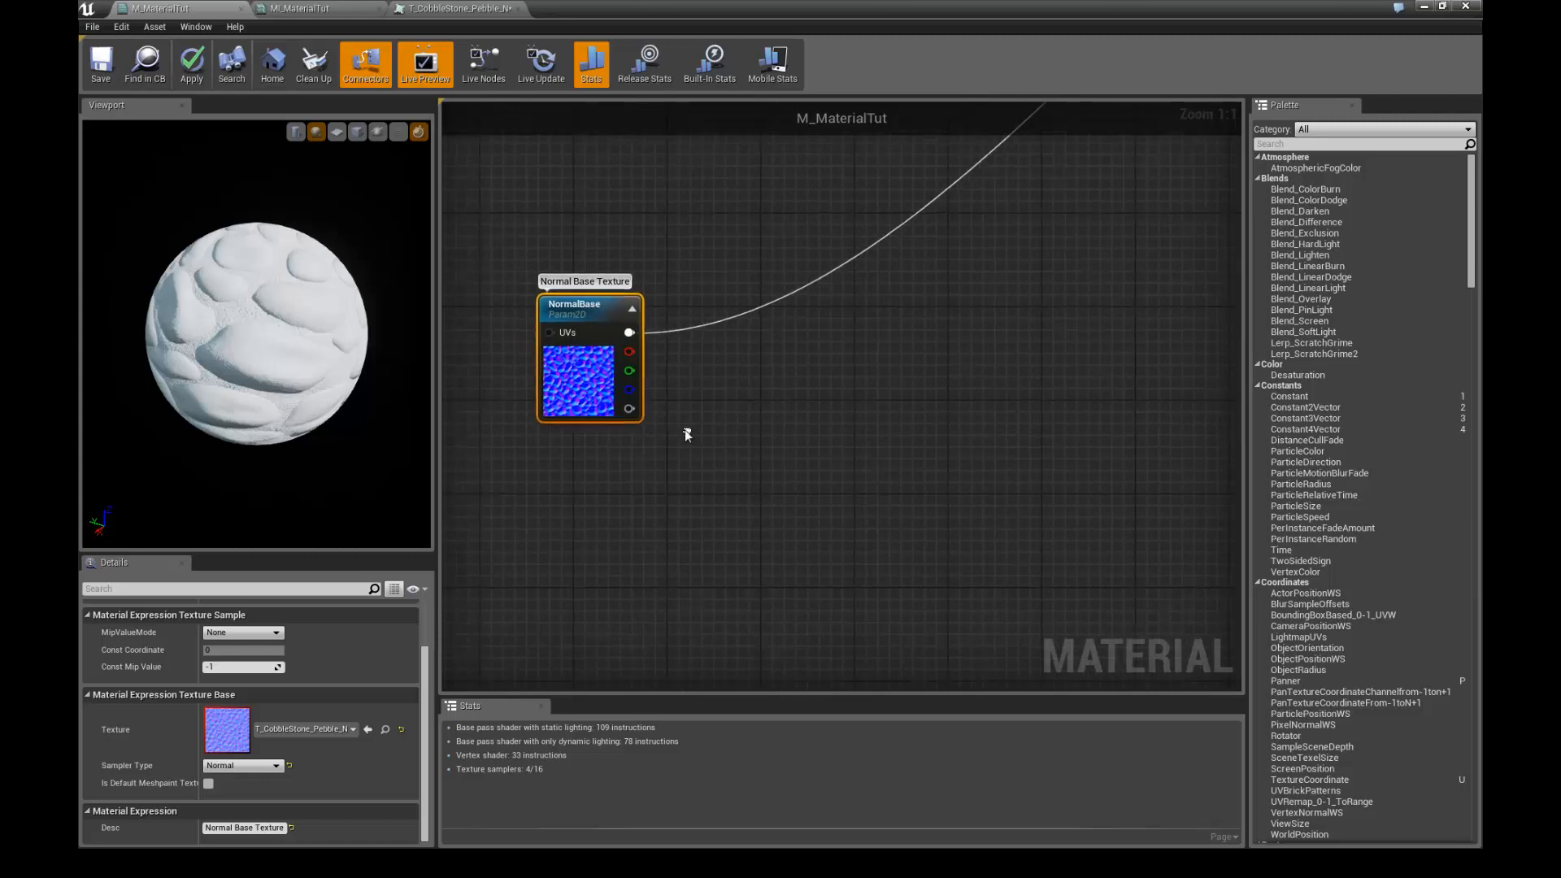
click(710, 382)
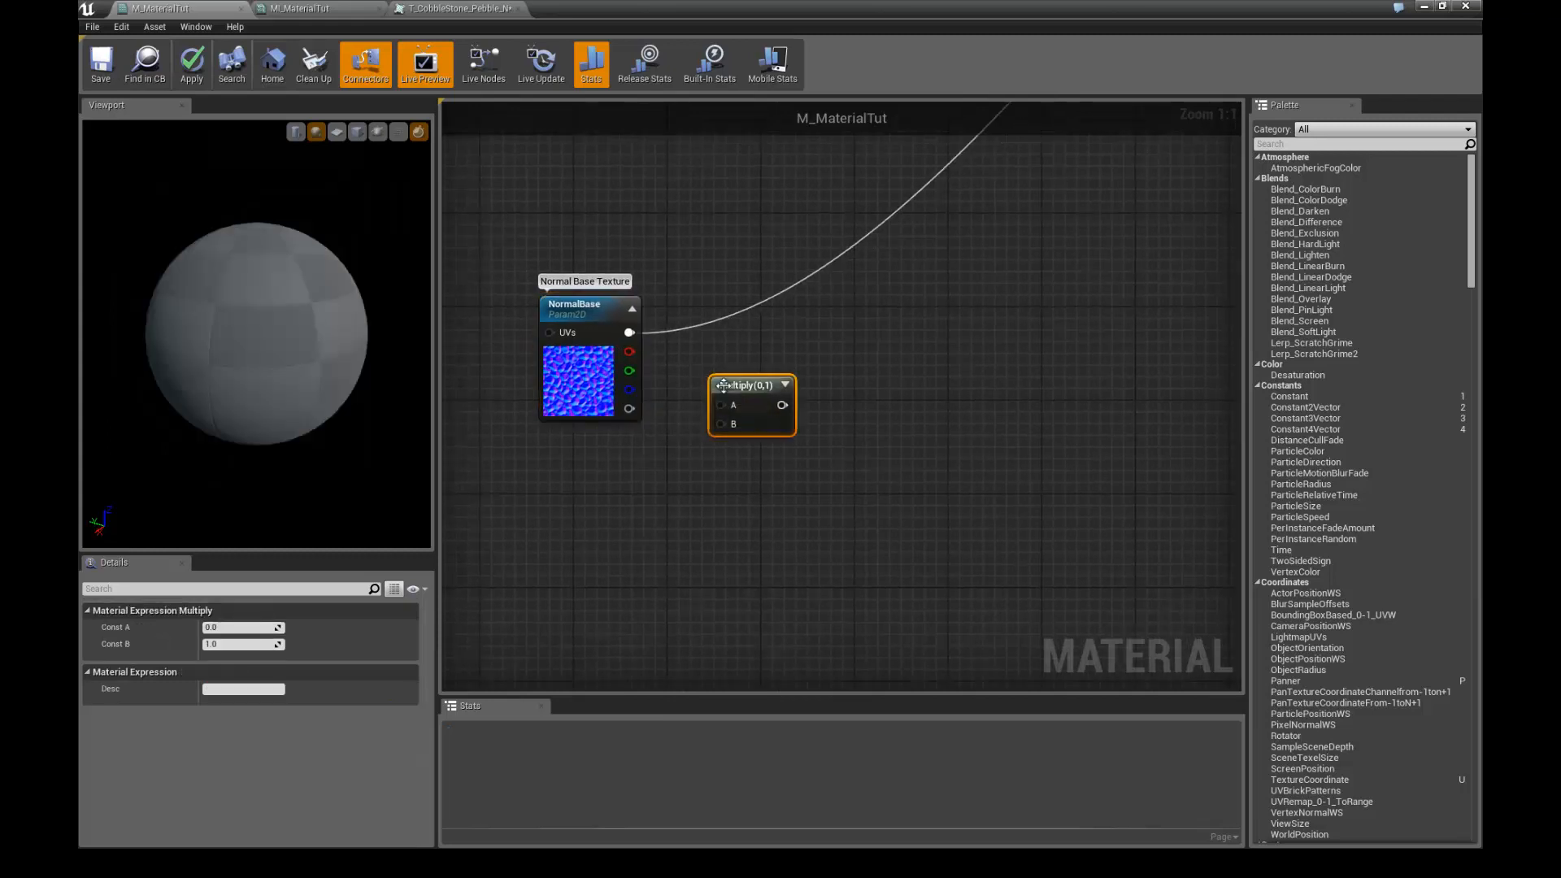
drag(735, 378, 753, 353)
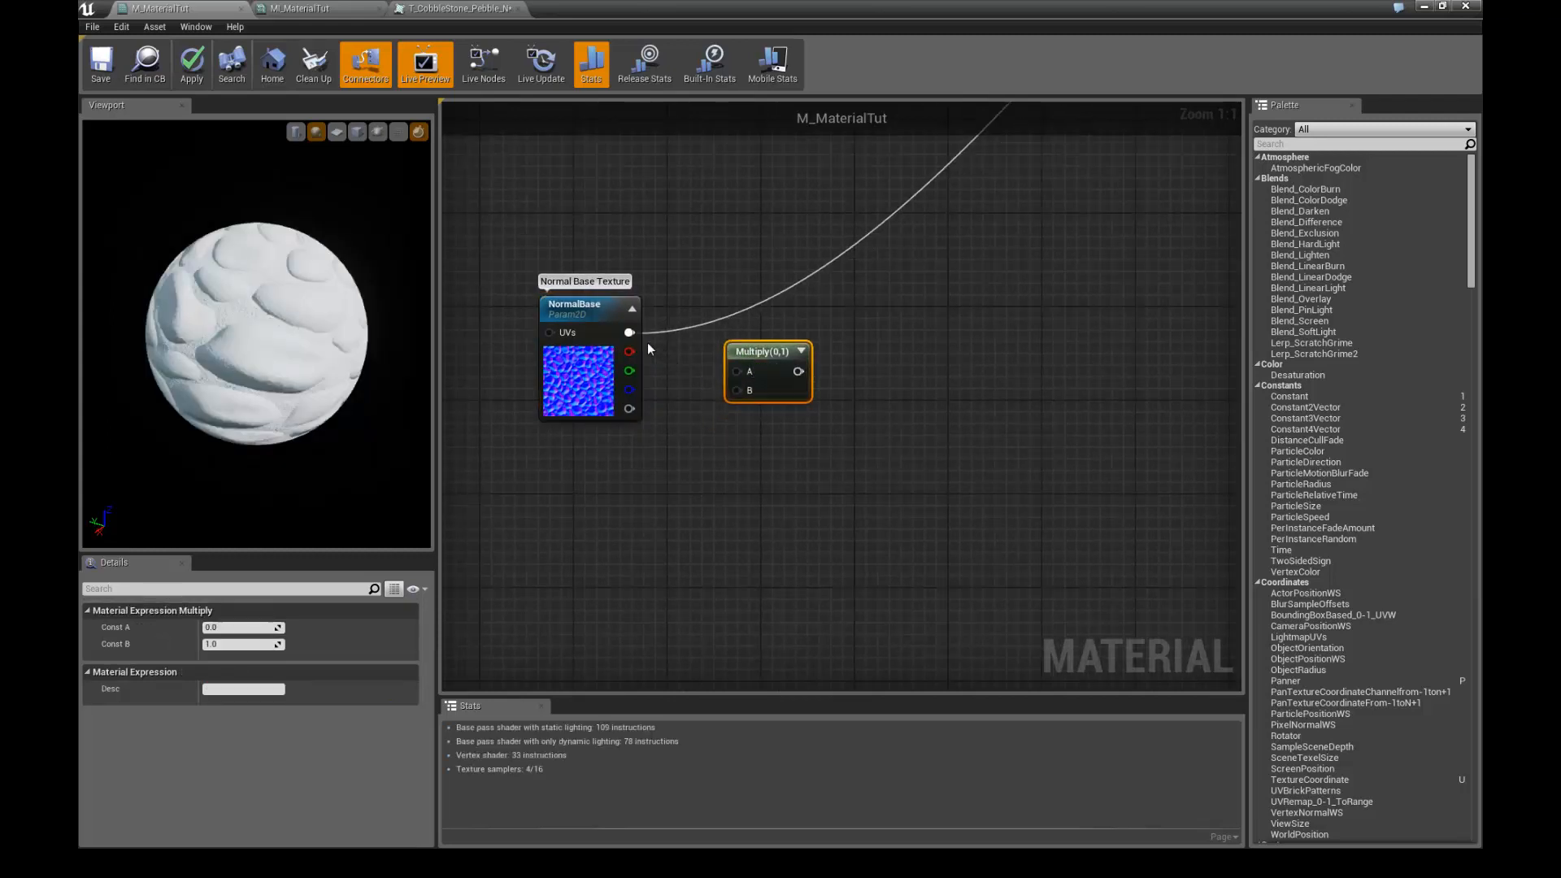
- Transfer NormalBase's outgoing link to the Multiply output and connect NormalBase's combined output to Multiply input A
ctrl+drag(629, 333, 785, 347)
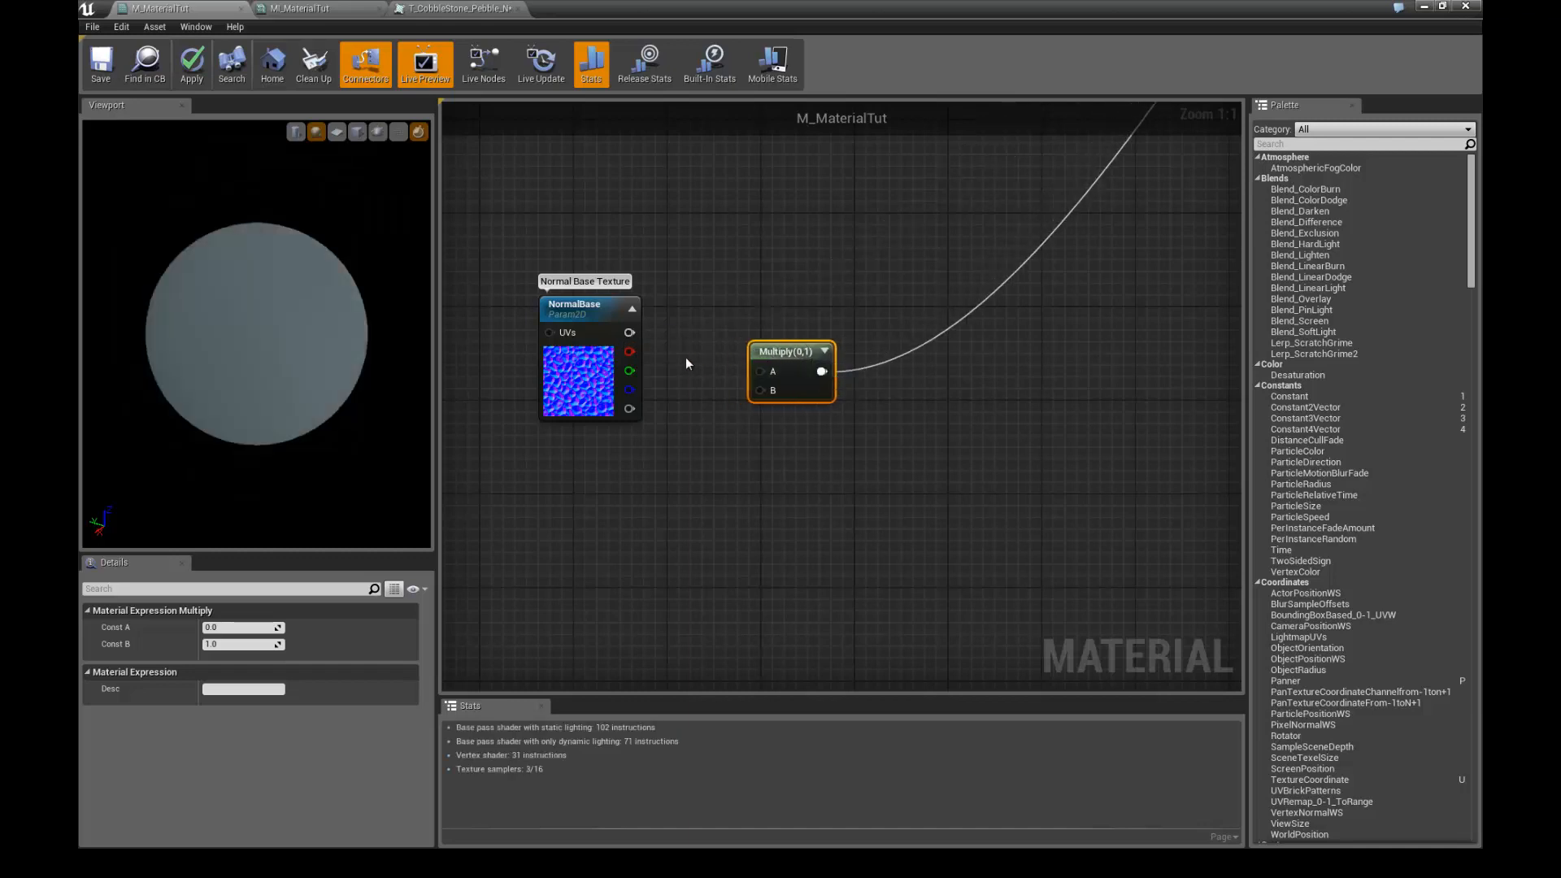
drag(630, 334, 760, 371)
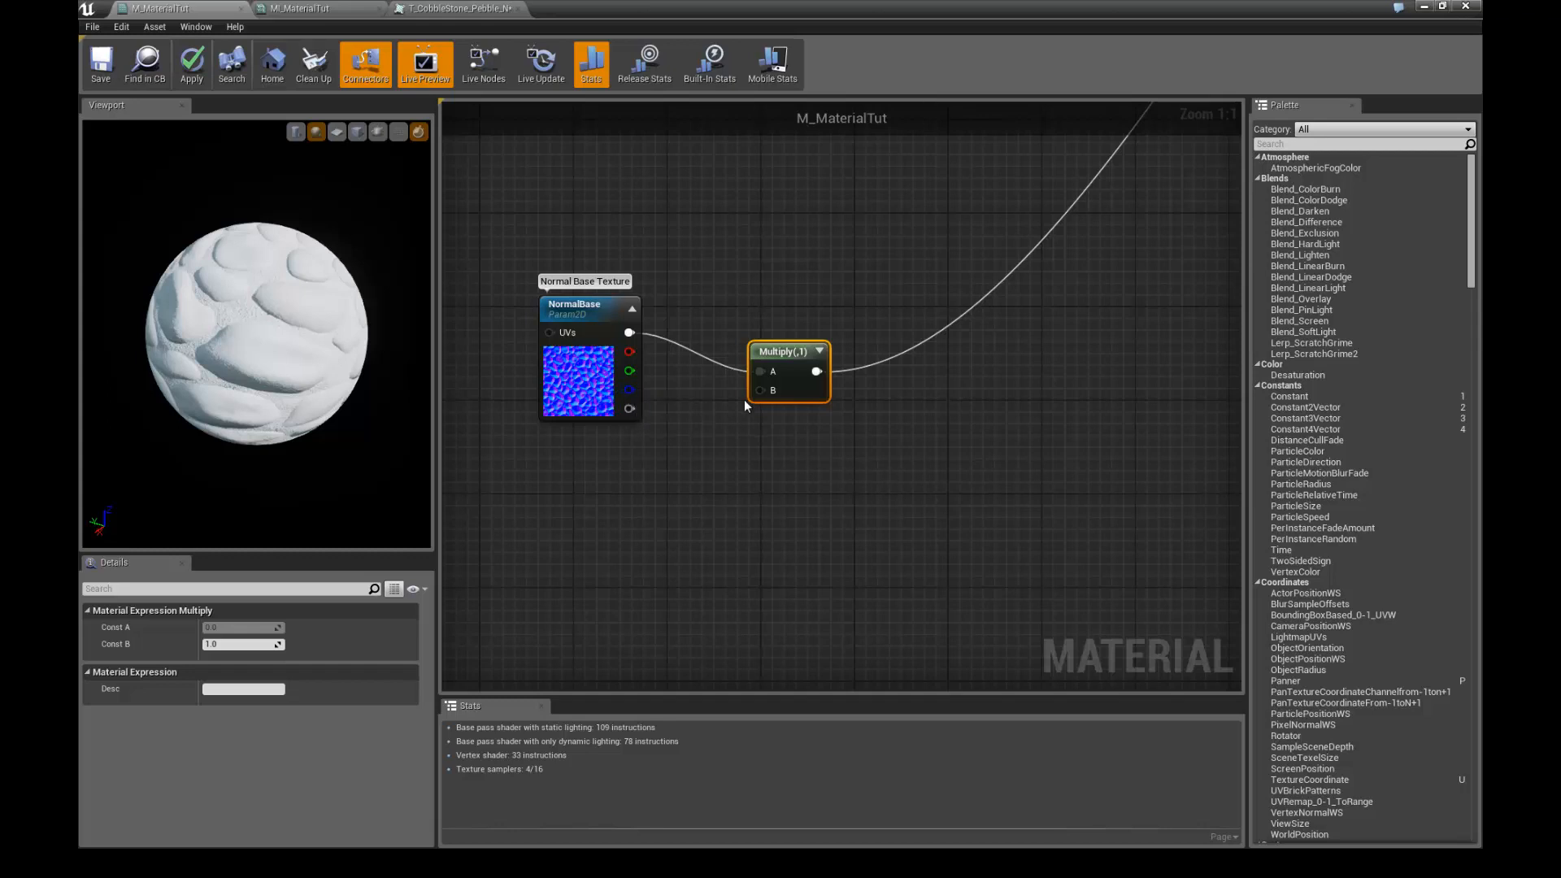
drag(787, 355, 822, 367)
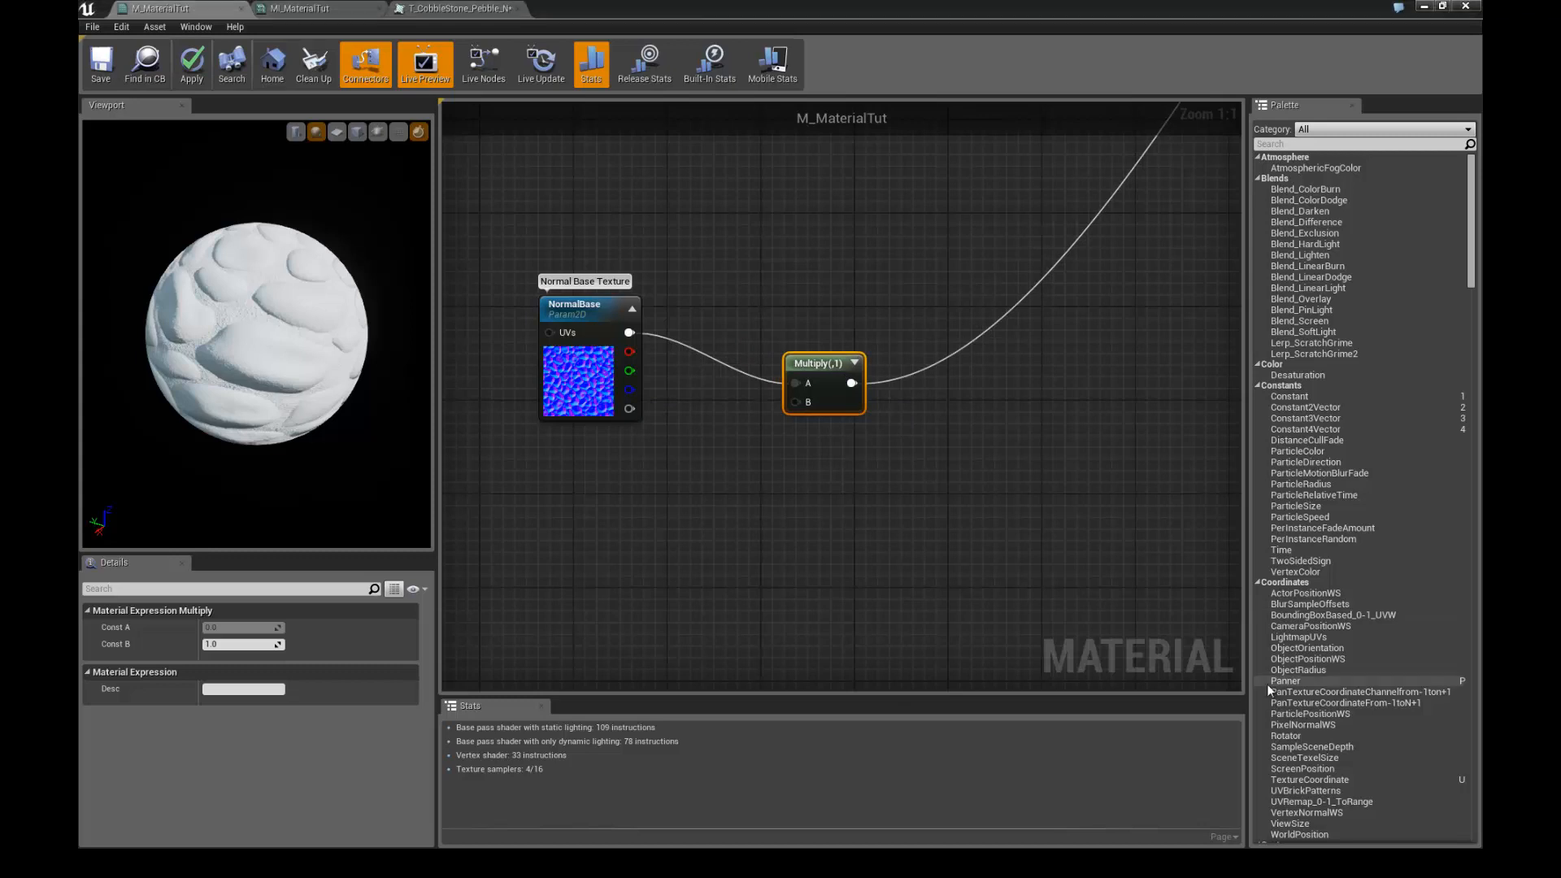
- Add a Constant3Vector node below NormalBase and connect it to input B of the Multiply node
right_drag(828, 558, 862, 538)
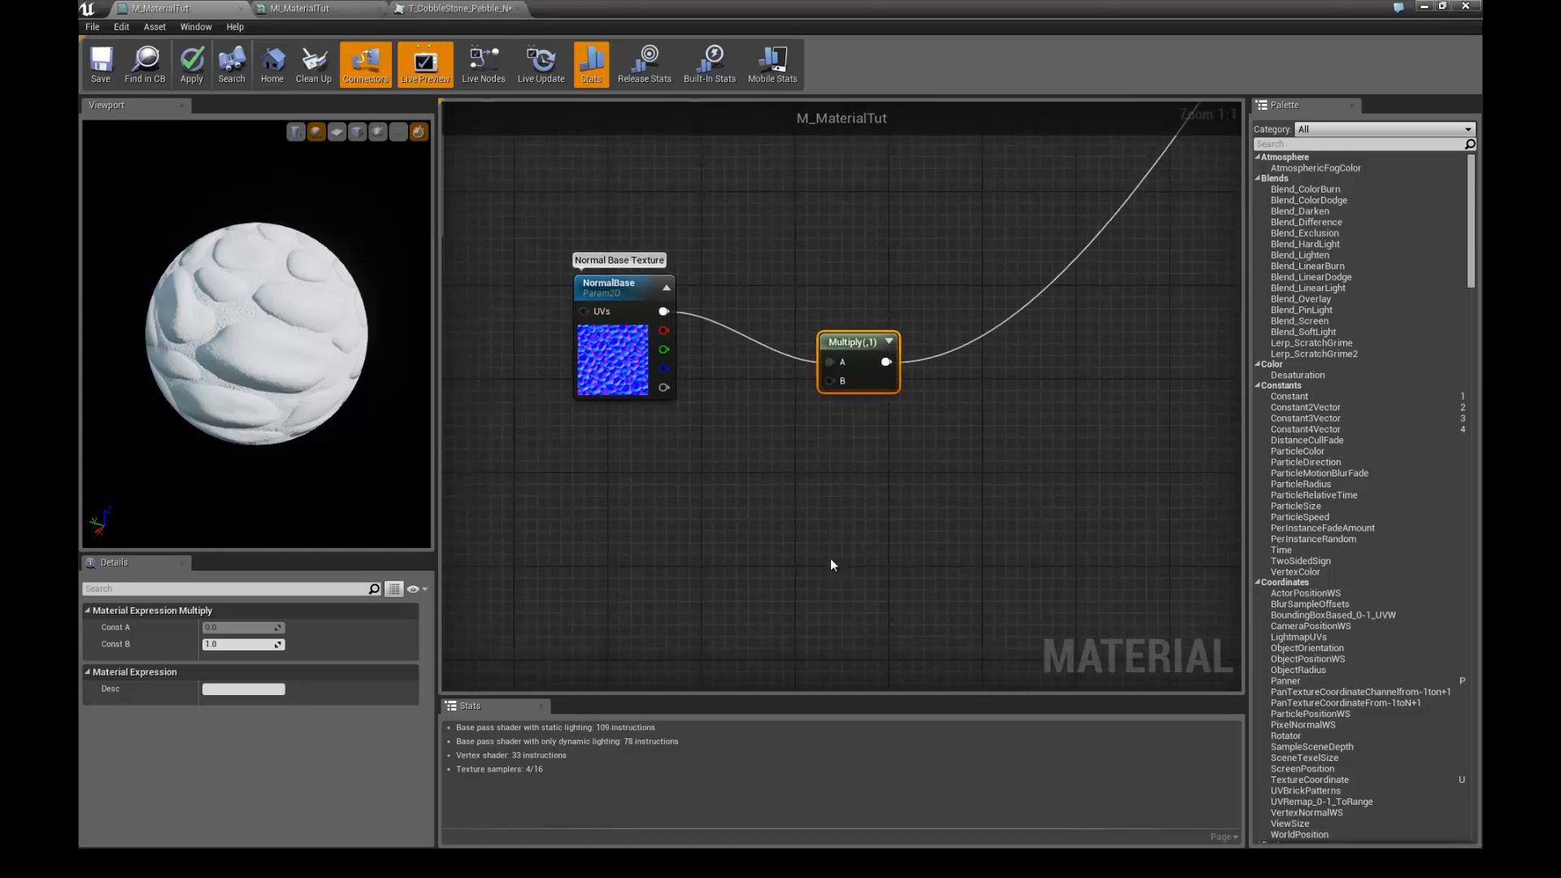
right_drag(711, 520, 730, 525)
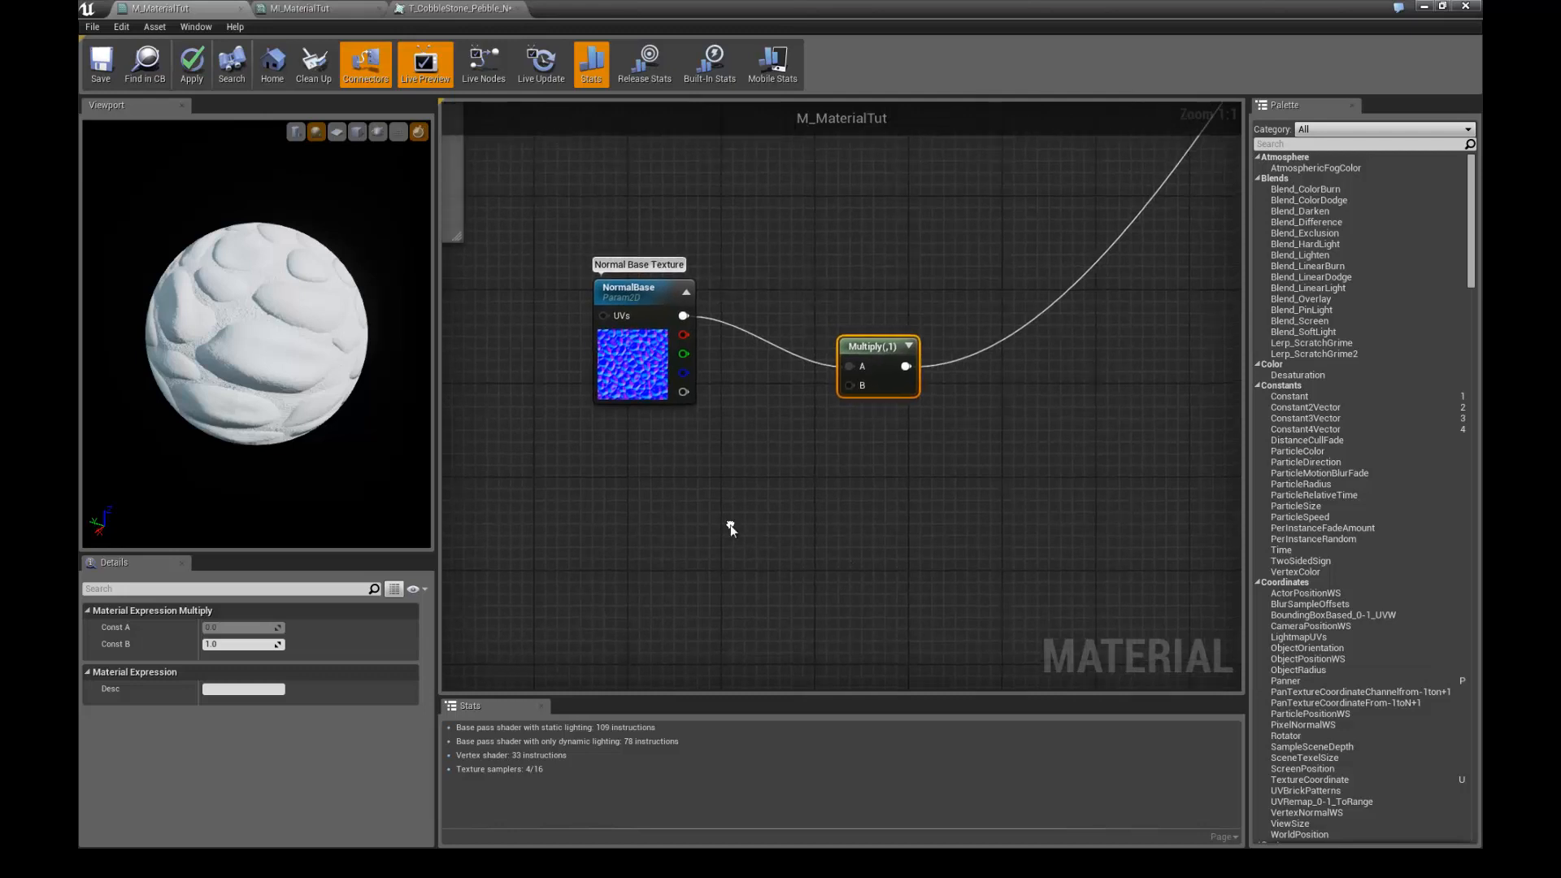
key(3)
click(674, 492)
drag(724, 518, 849, 385)
- Reposition the Multiply node closer to its inputs and enable its realtime preview
click(895, 346)
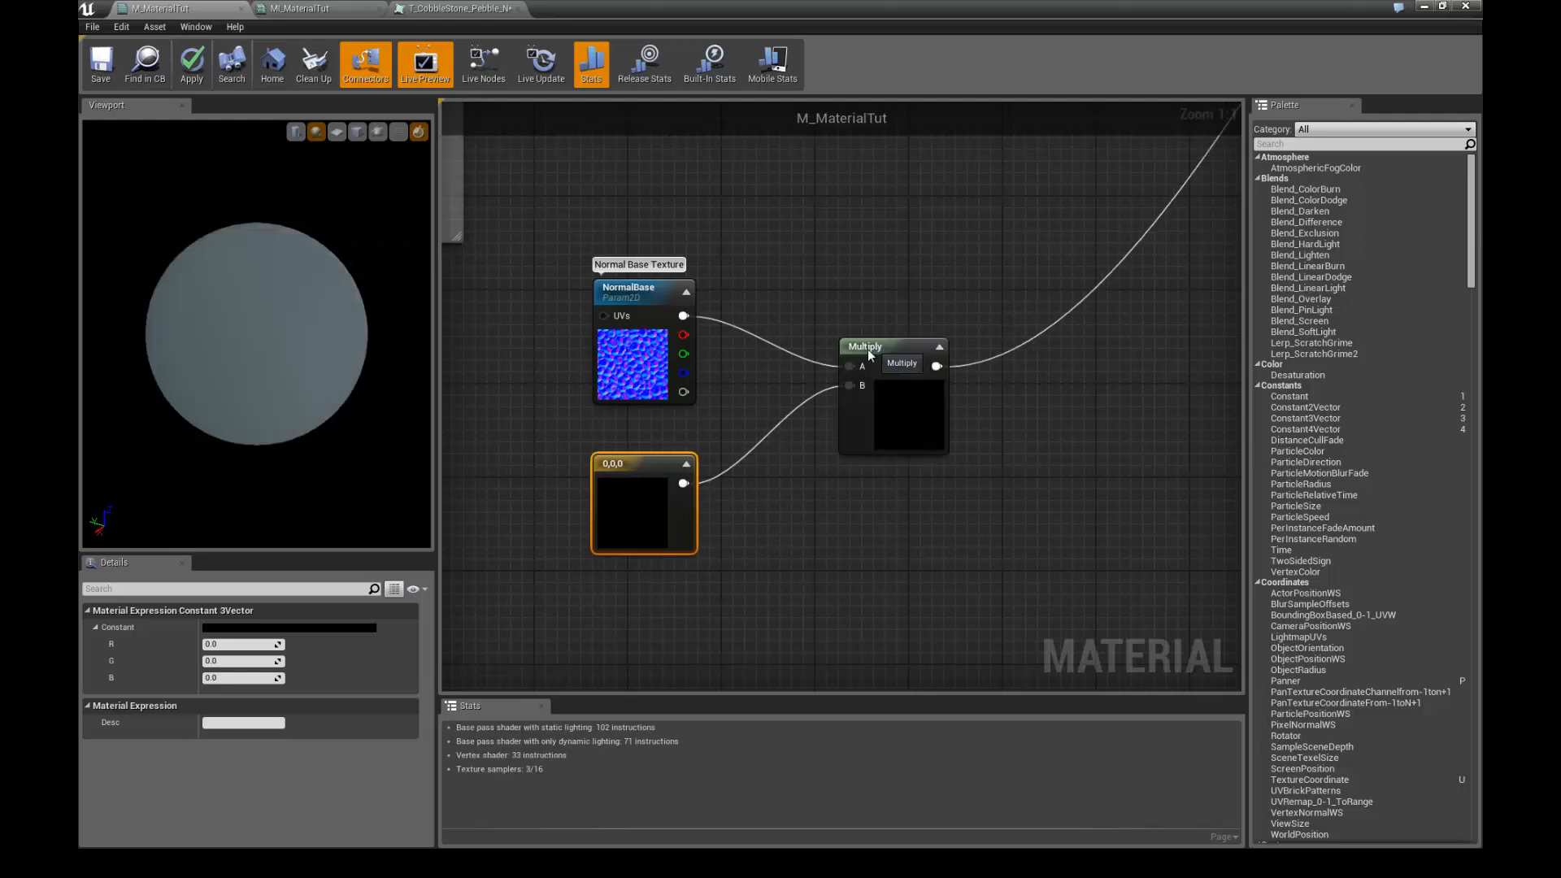
click(863, 355)
right_click(854, 365)
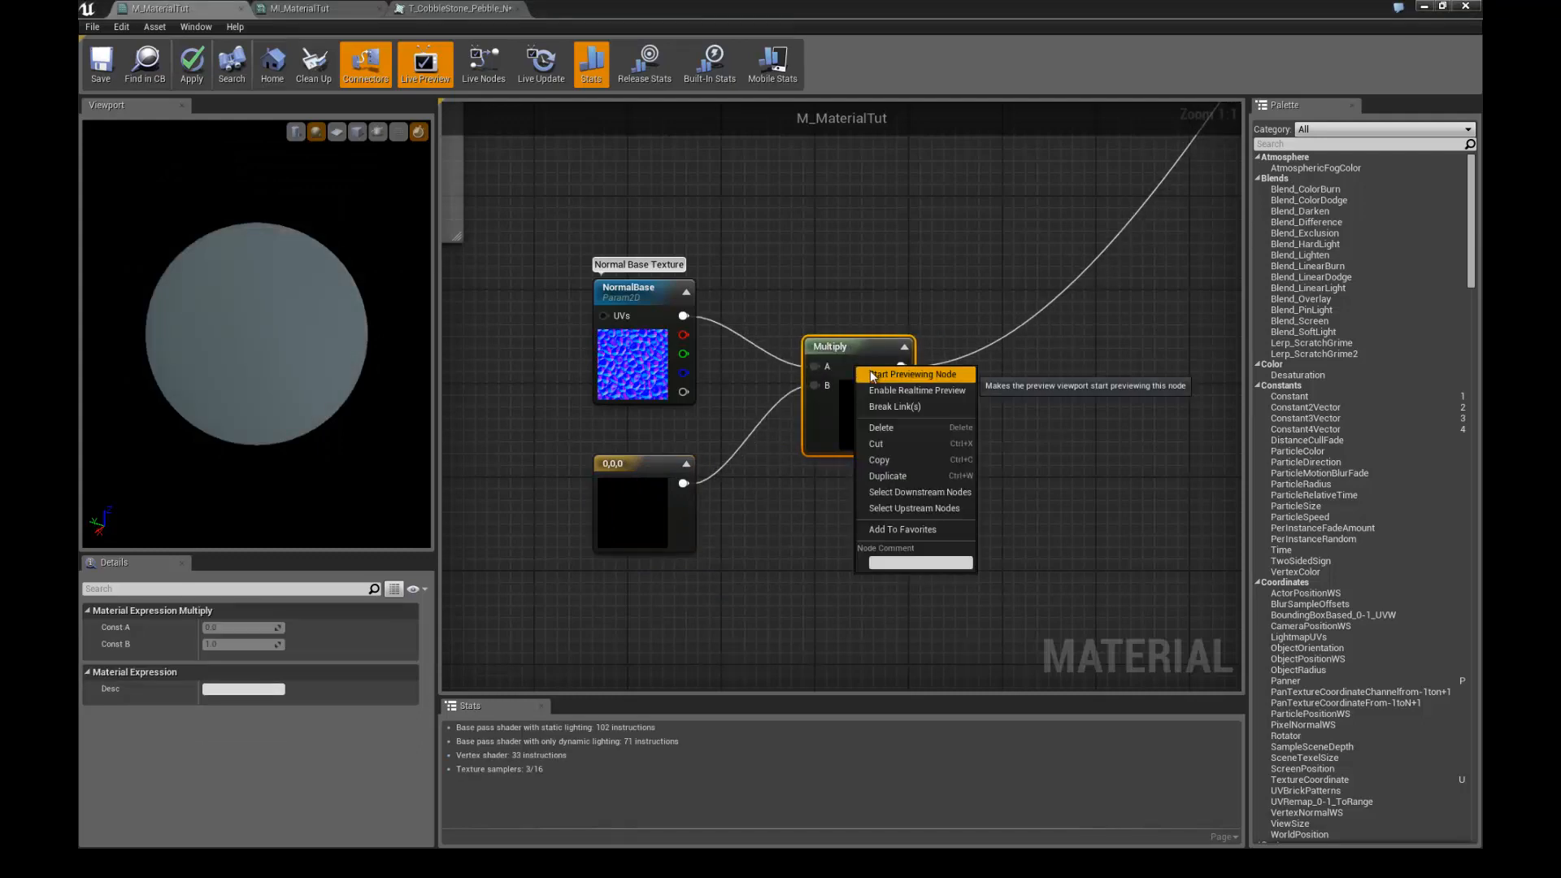
click(873, 392)
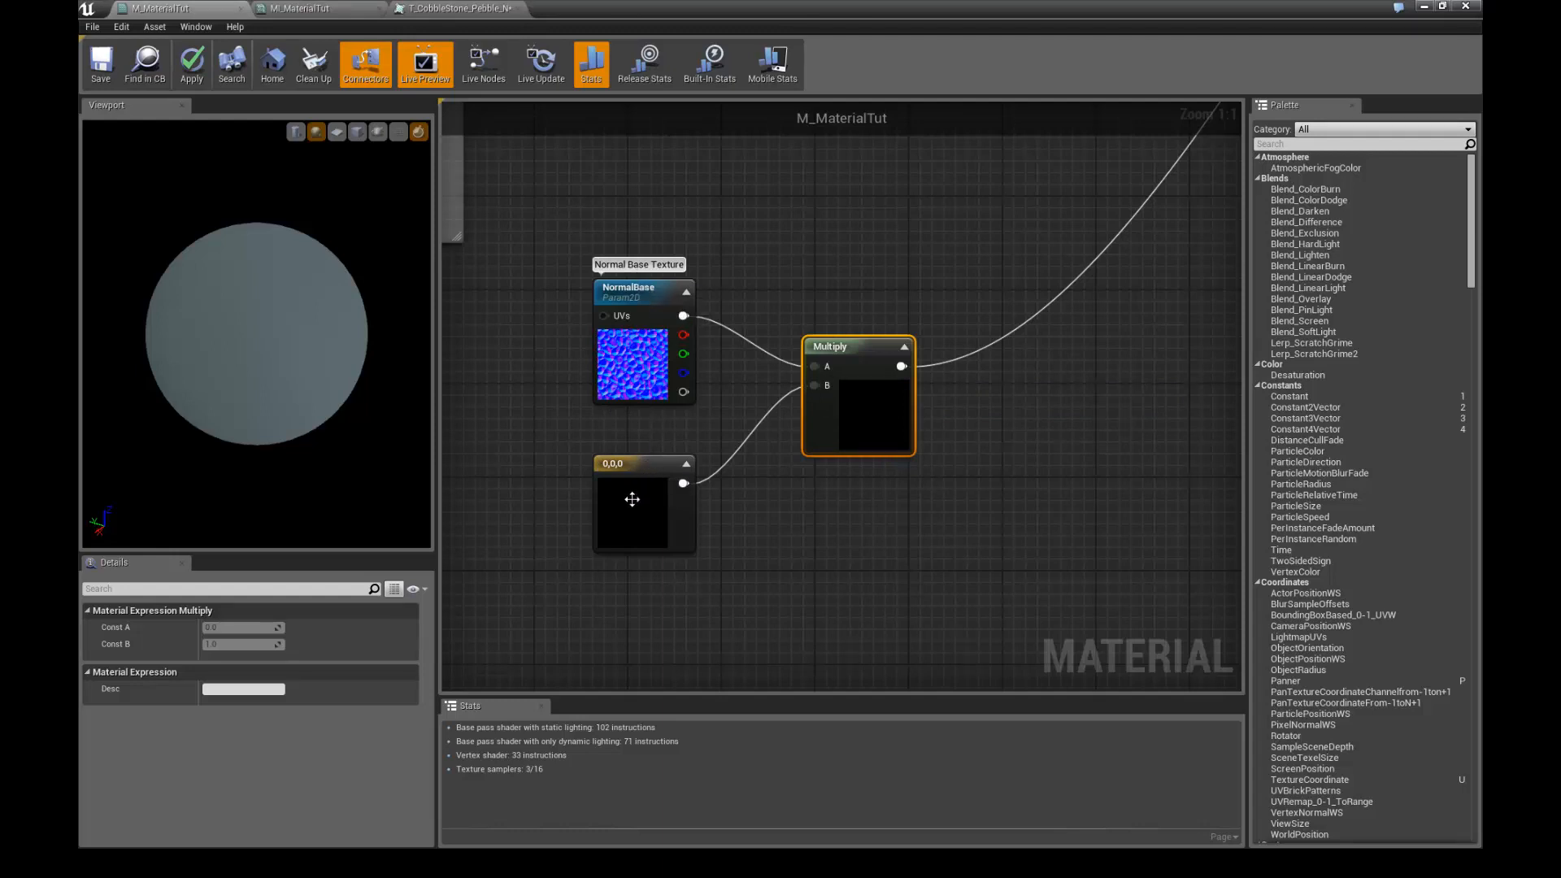
drag(836, 352, 837, 364)
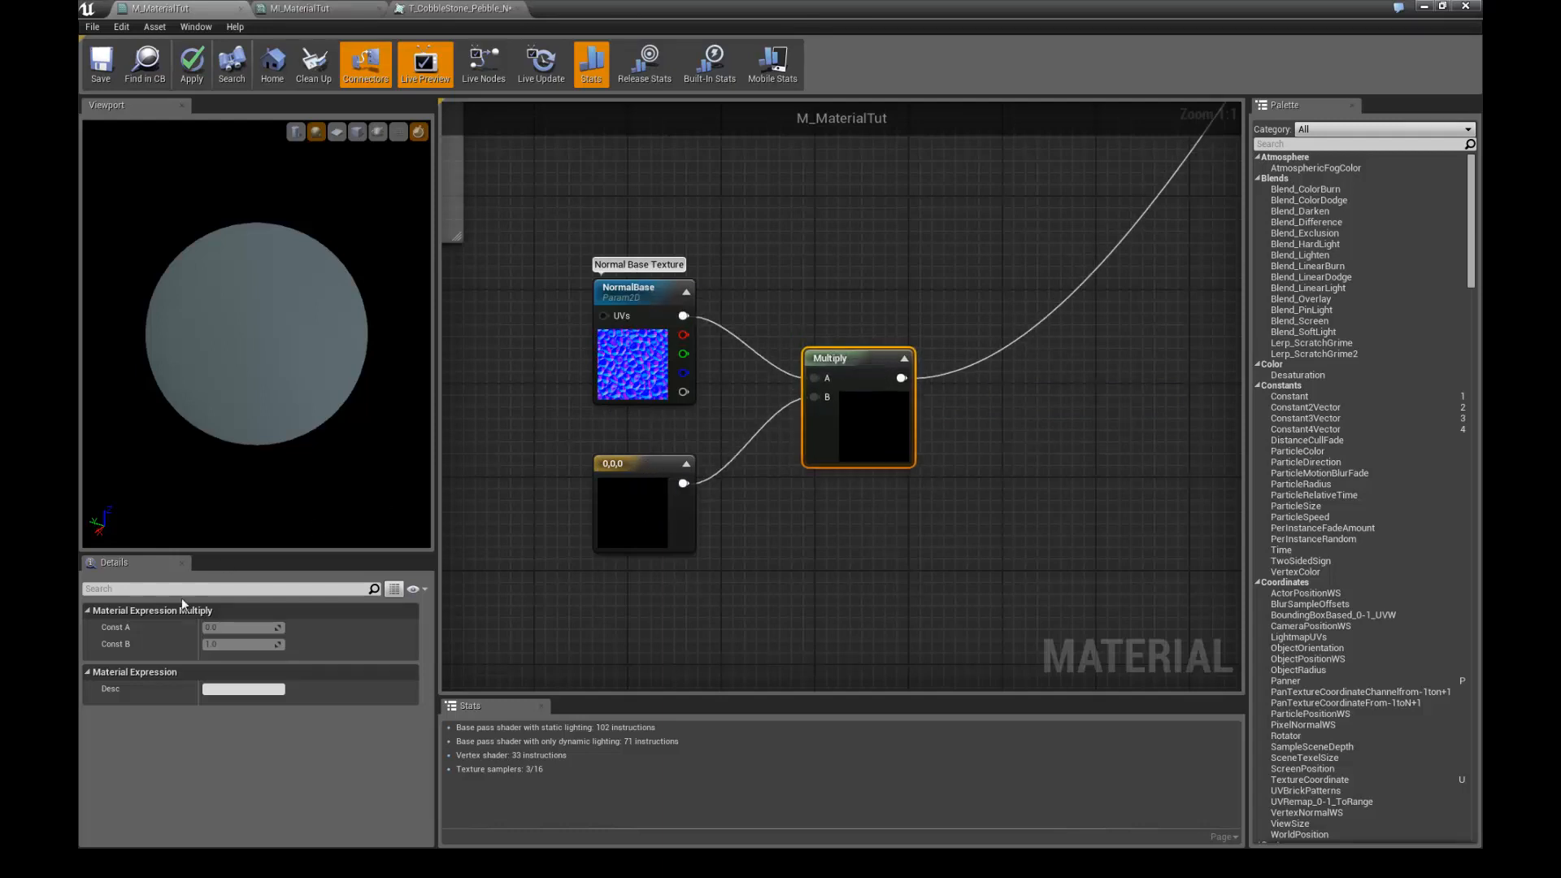
- Set the R, G and B values of the Constant3Vector to 1 each
click(623, 471)
click(232, 643)
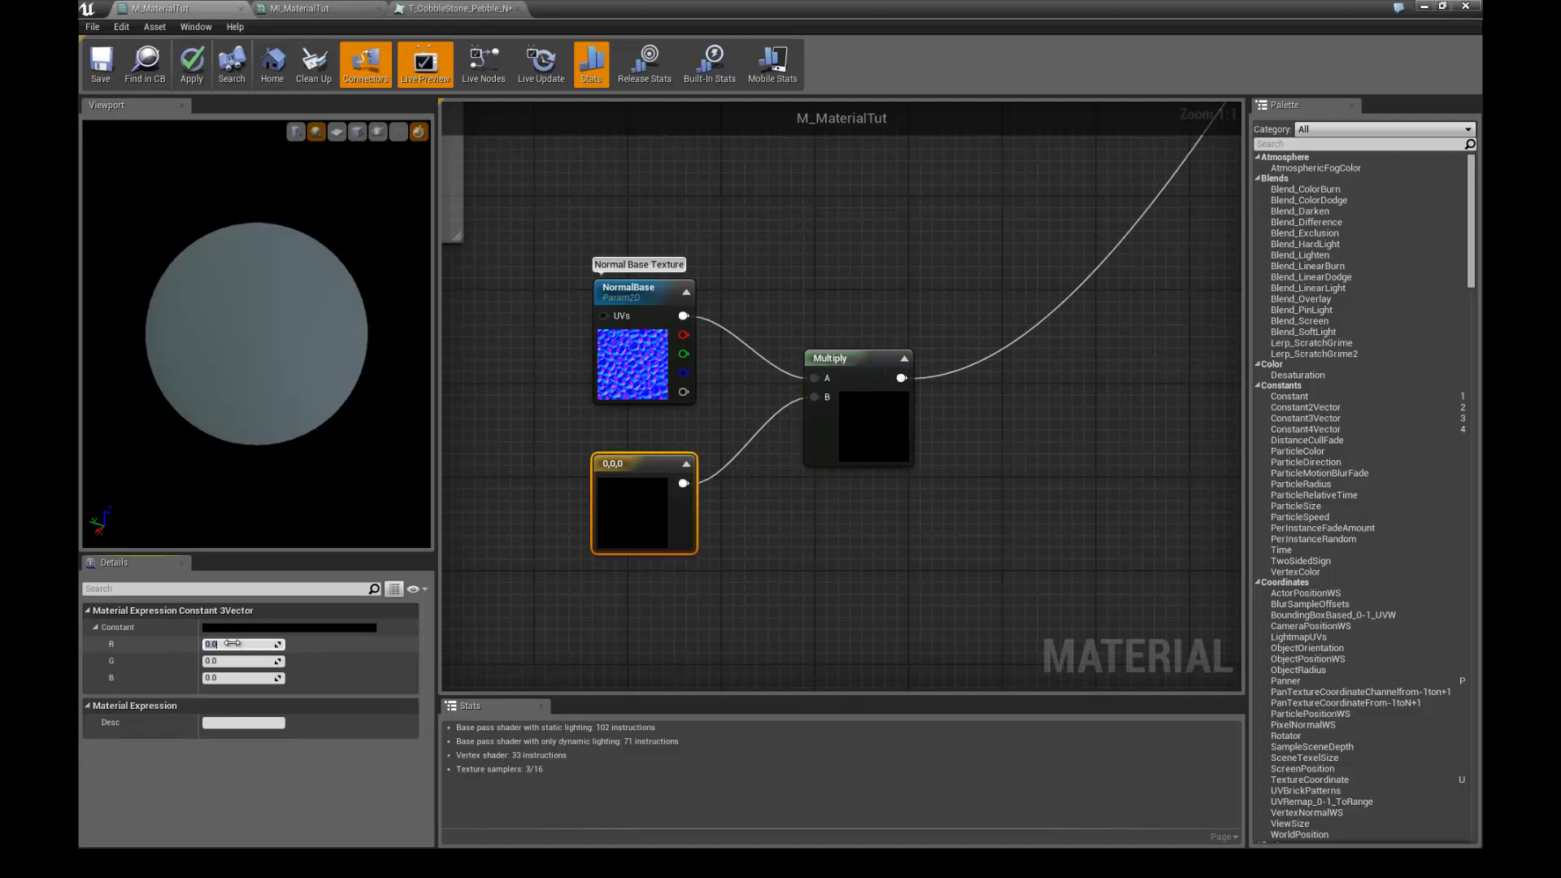
text(1)
key(Tab)
text(1)
key(Tab)
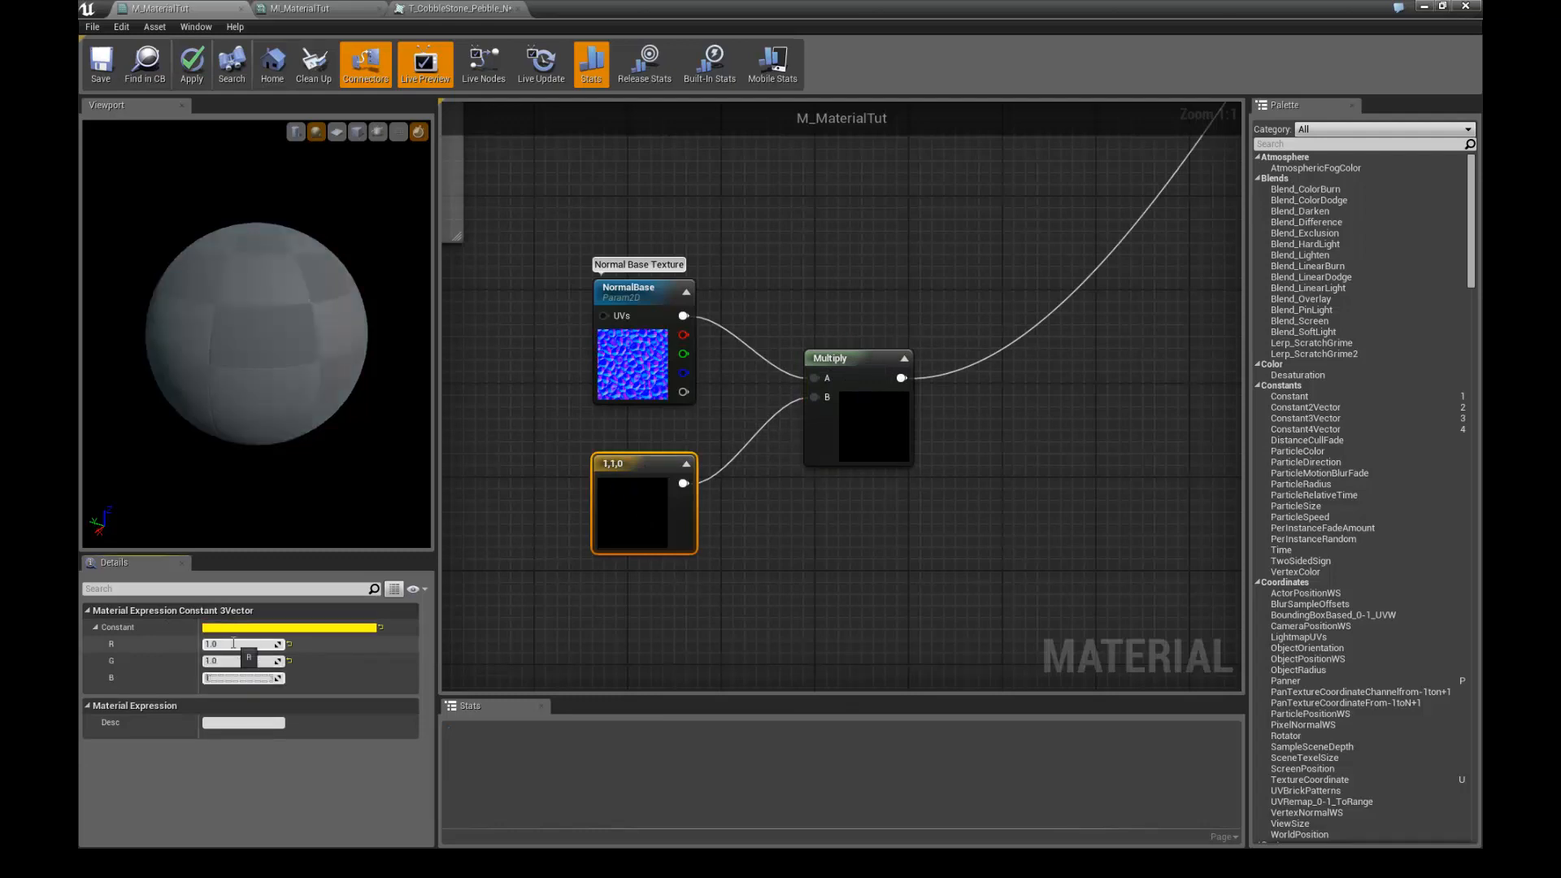
text(1)
key(Return)
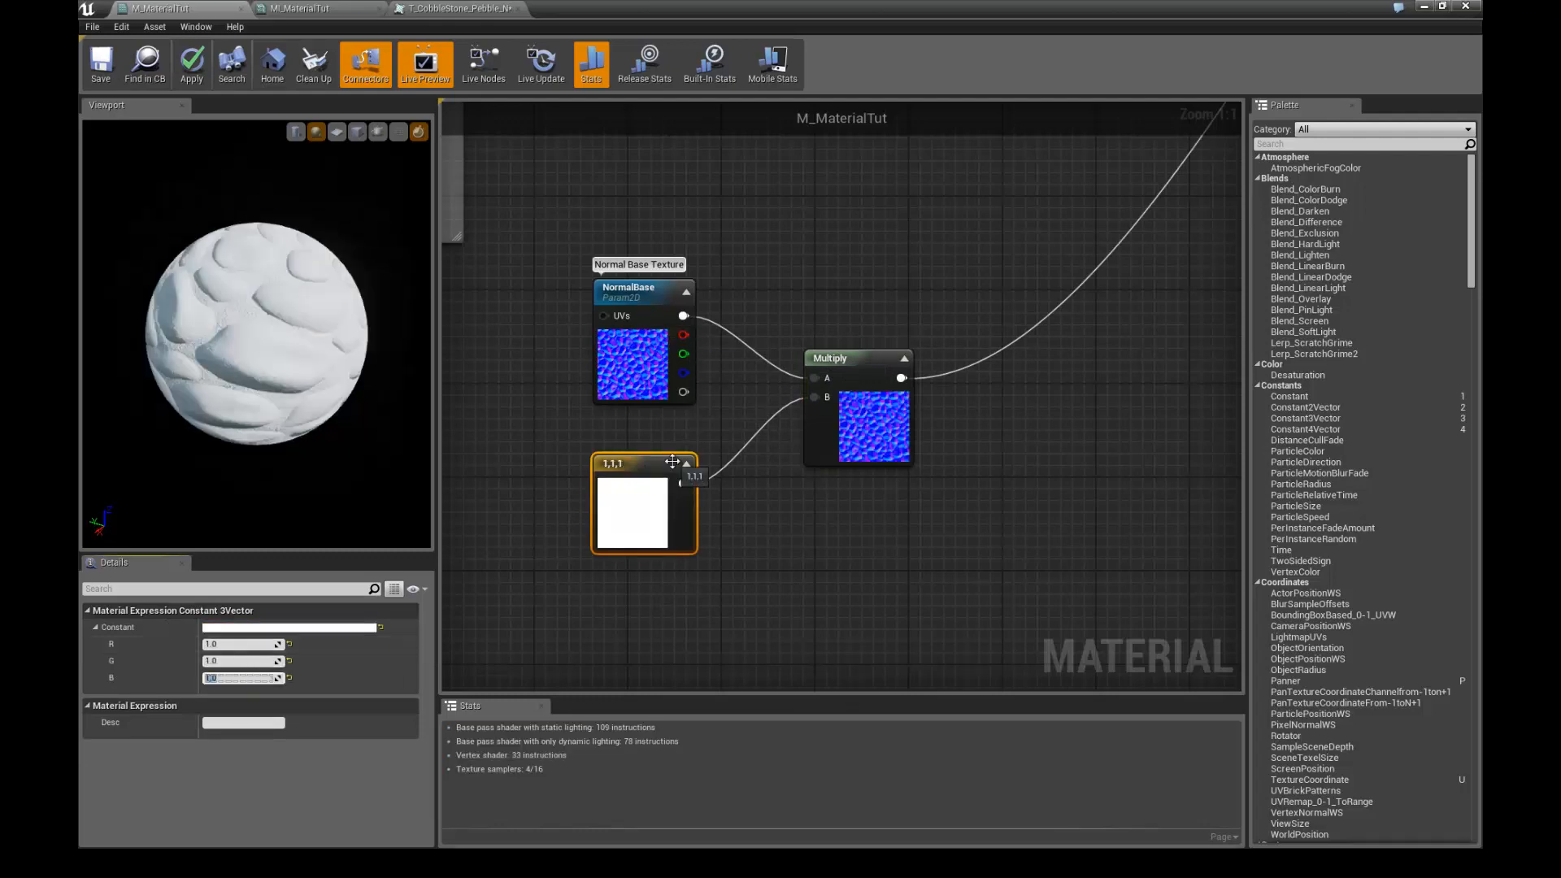
- Switch the material's preview mesh to a plane and view its surface close up from the front
click(301, 336)
click(337, 131)
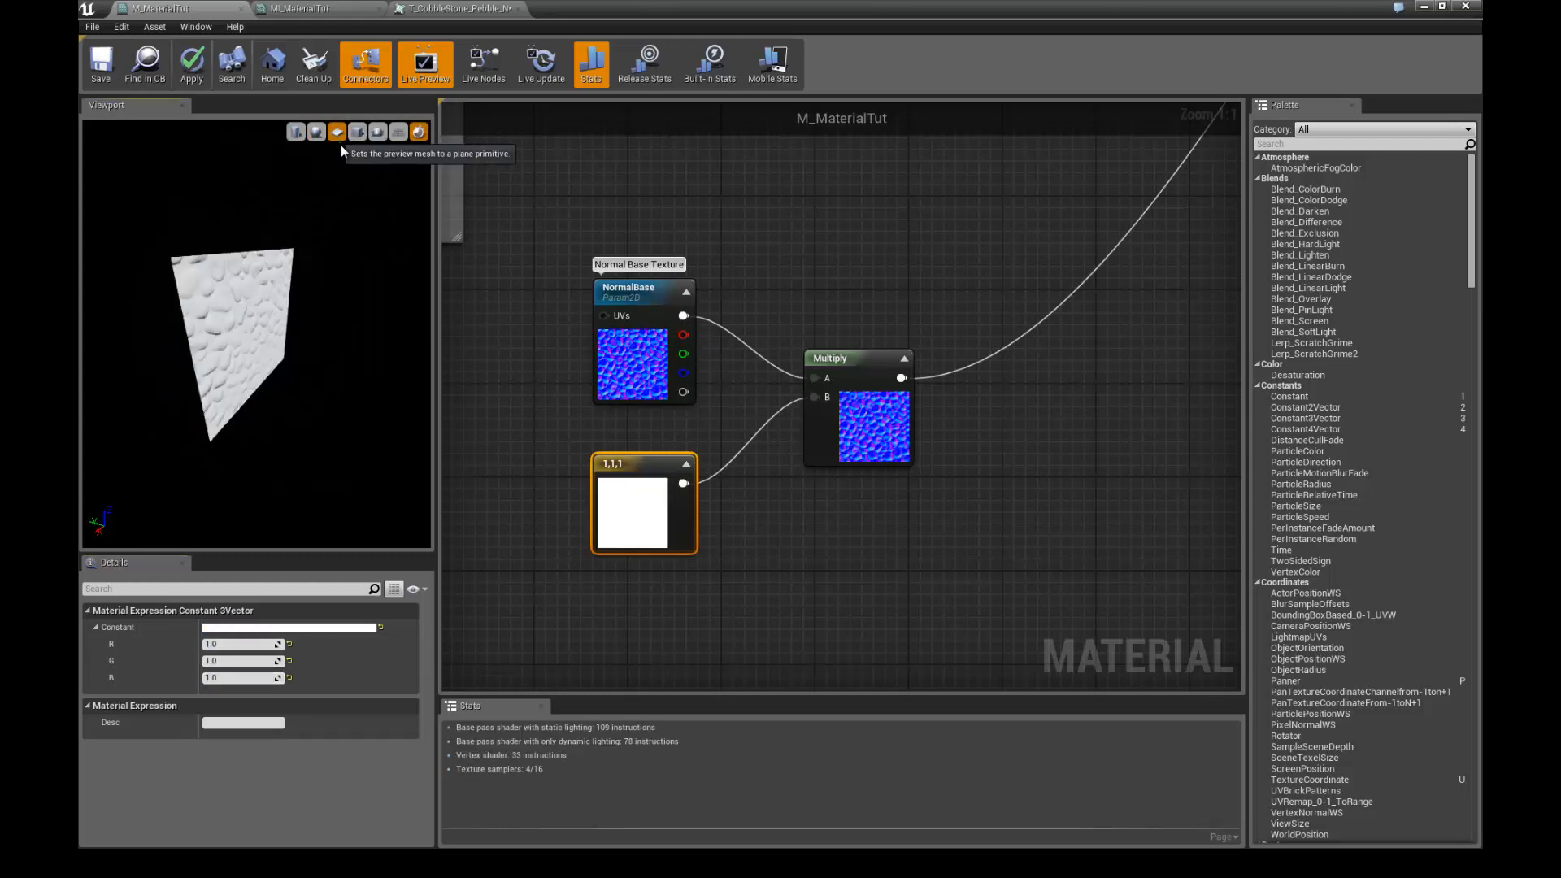
mouse_move(184, 265)
mouse_down()
mouse_move(297, 296)
mouse_move(268, 309)
mouse_move(317, 382)
mouse_move(136, 358)
mouse_move(153, 293)
mouse_move(251, 325)
mouse_move(178, 407)
mouse_move(158, 314)
mouse_move(363, 315)
mouse_move(310, 383)
mouse_move(292, 350)
mouse_up()
scroll(310, 301, up, 6)
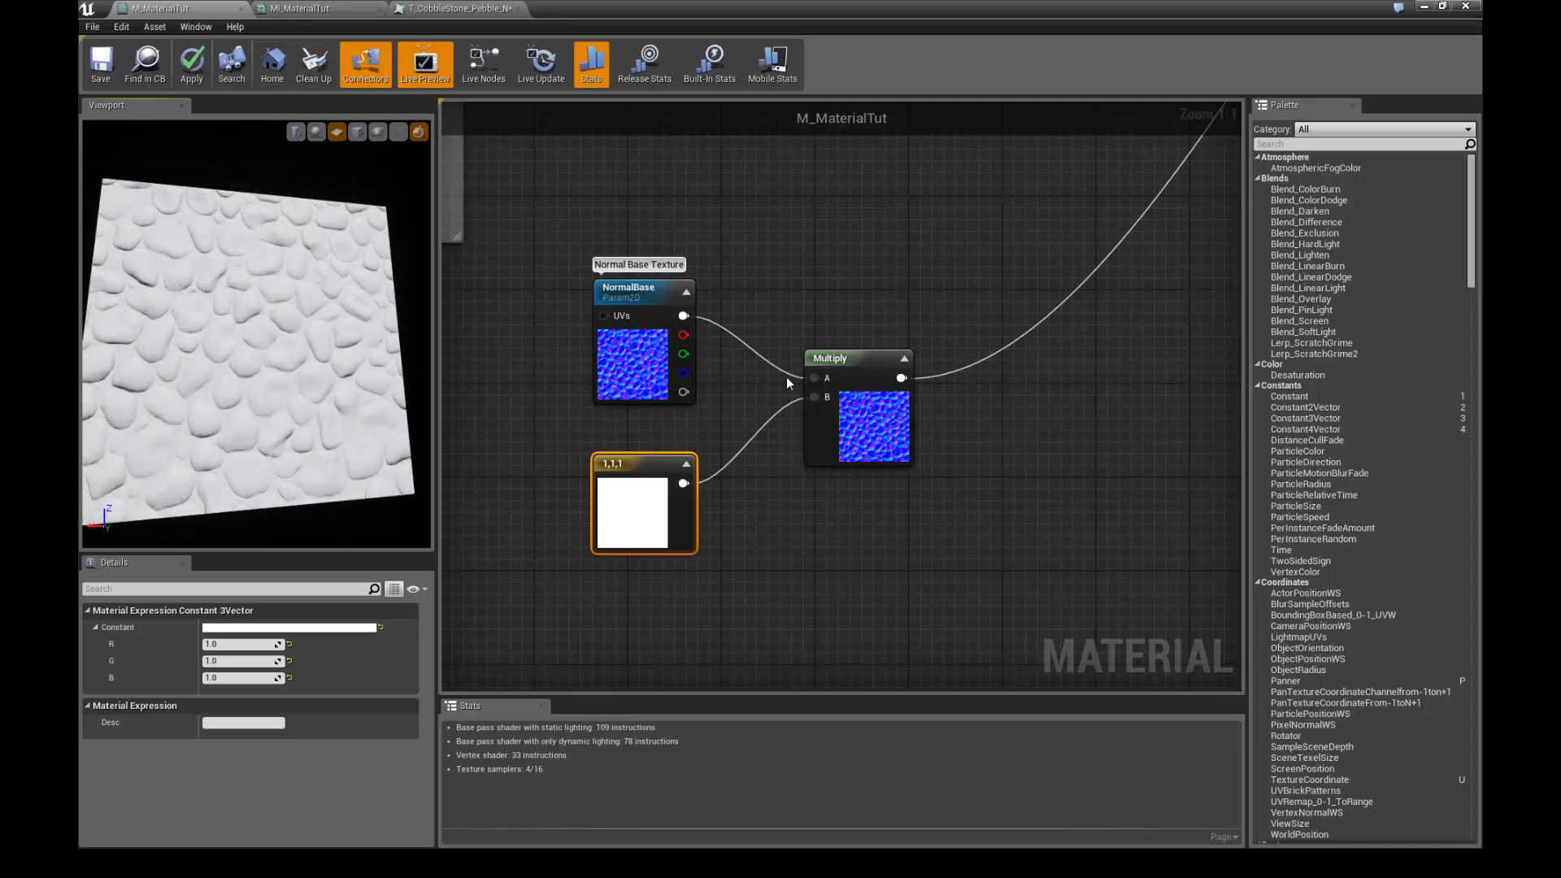
- Start previewing the Multiply node on the plane and view it from the front
click(856, 370)
right_click(856, 371)
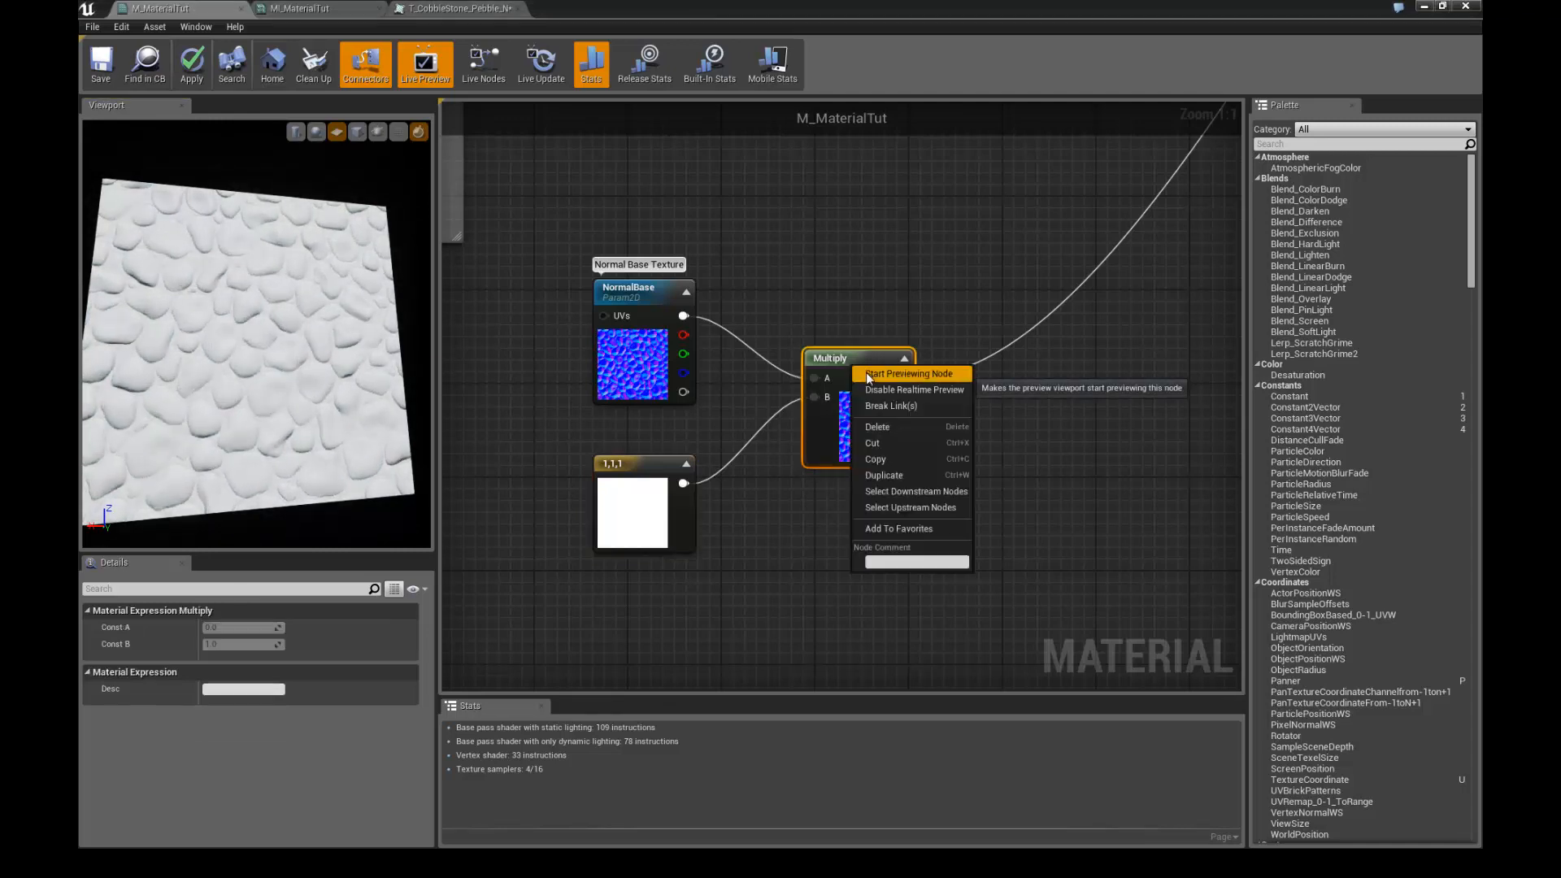
click(906, 374)
drag(294, 368, 226, 293)
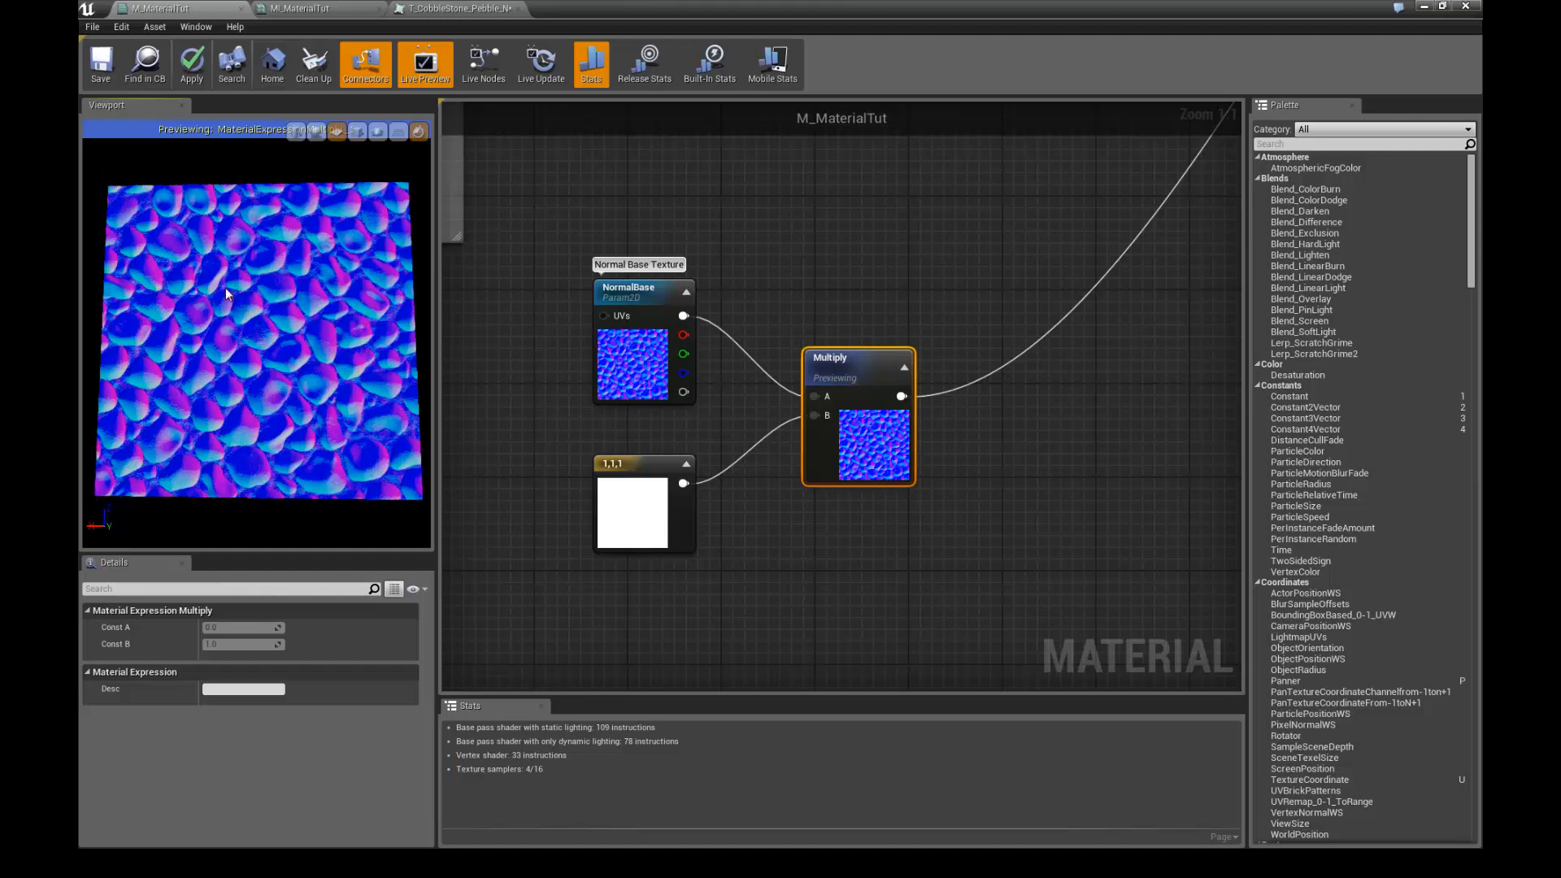
- Set the Constant3Vector's B value to 10 and inspect the previewed Multiply output on the plane
click(626, 464)
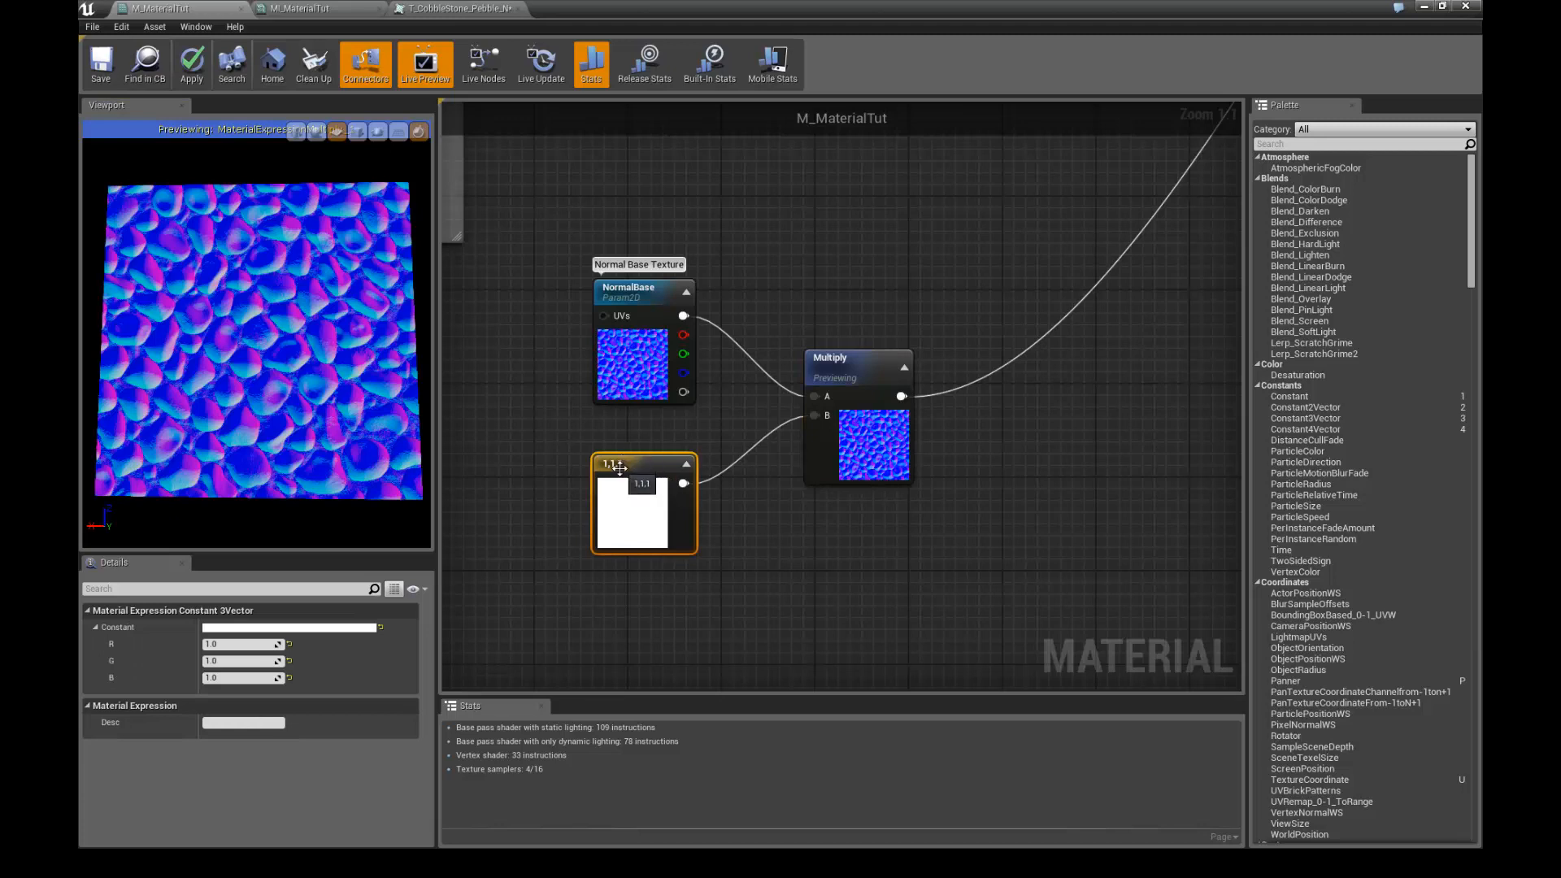
drag(613, 465, 601, 476)
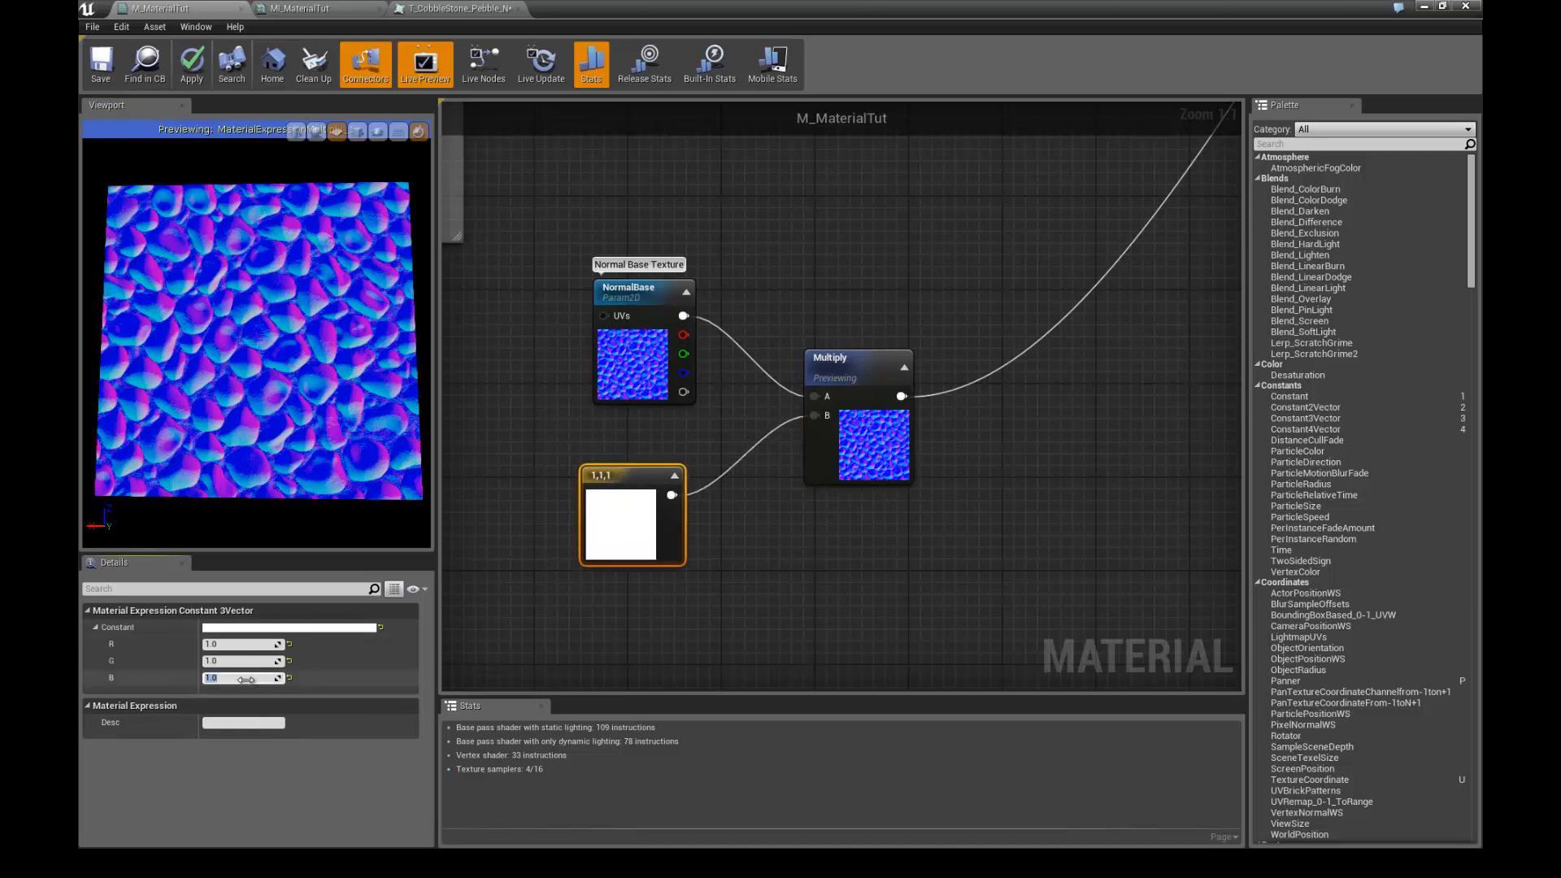
text(10)
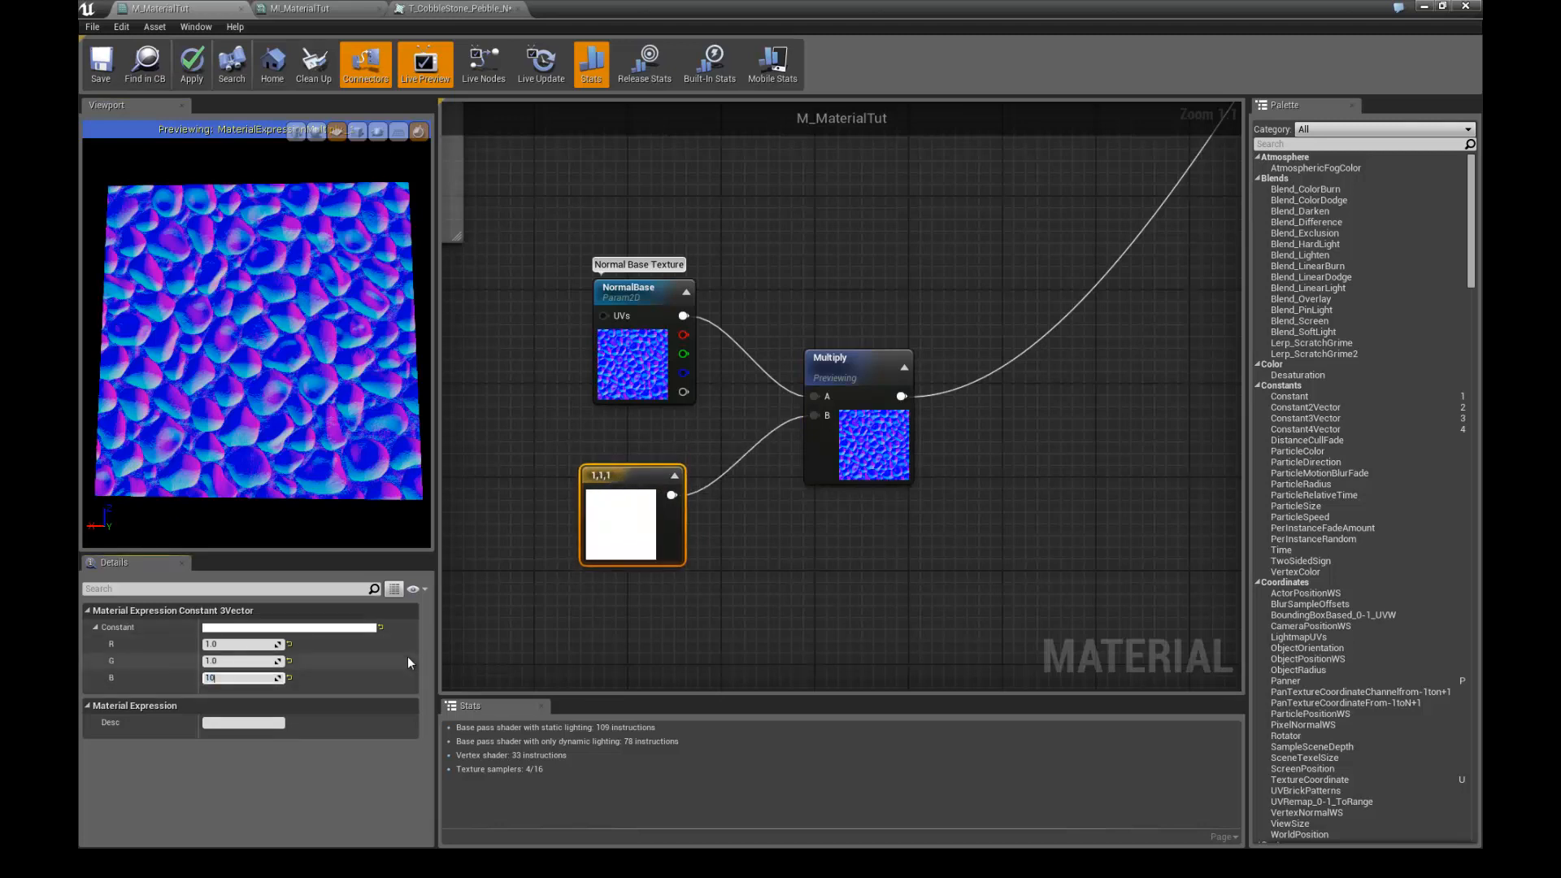
key(Return)
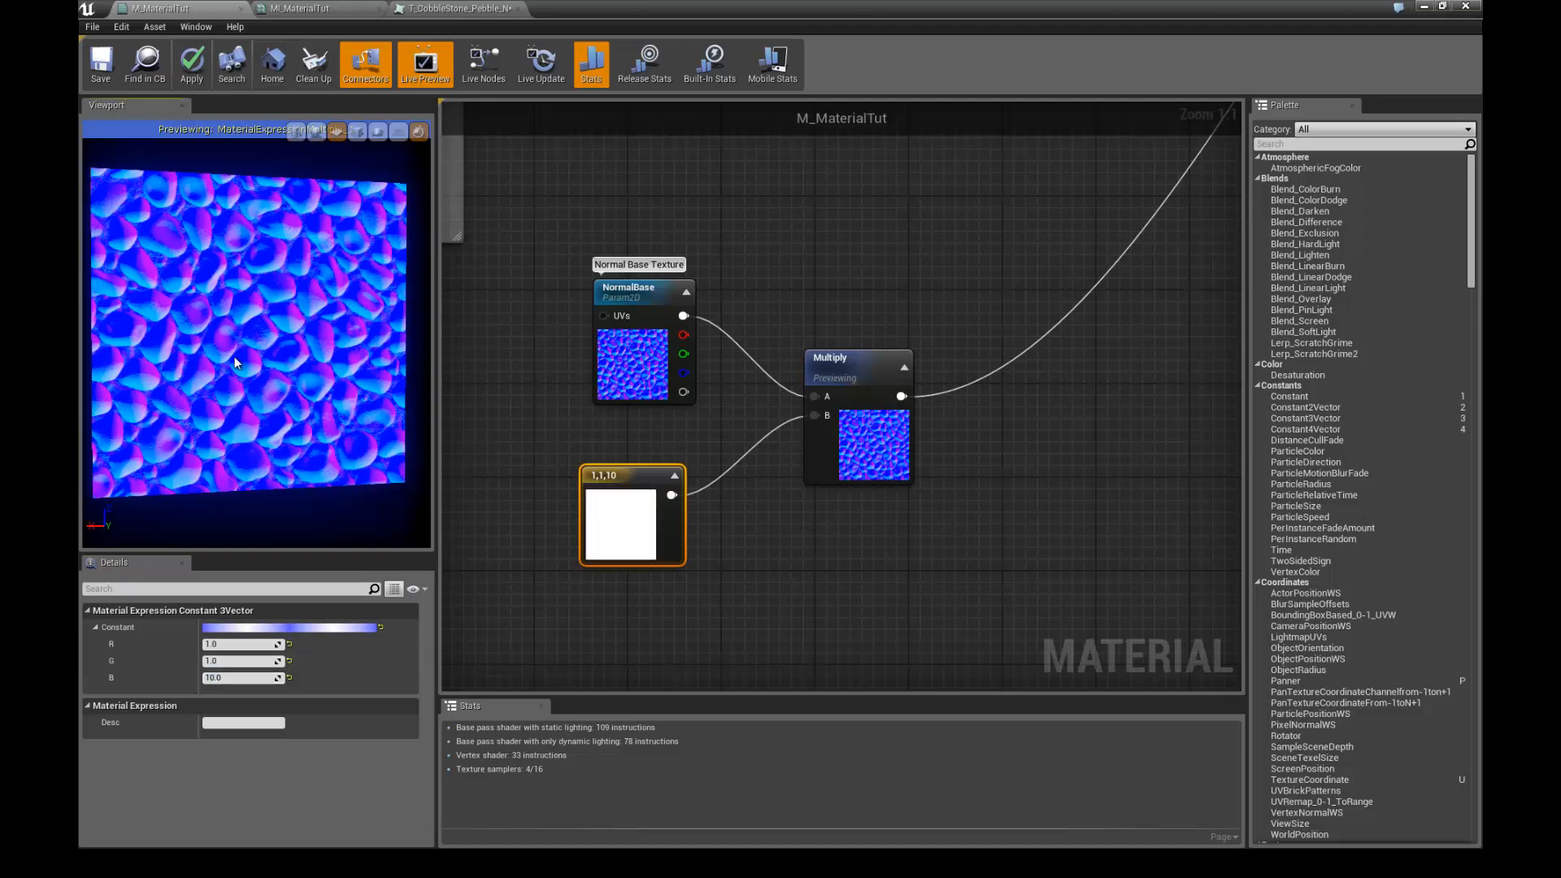
drag(228, 354, 252, 373)
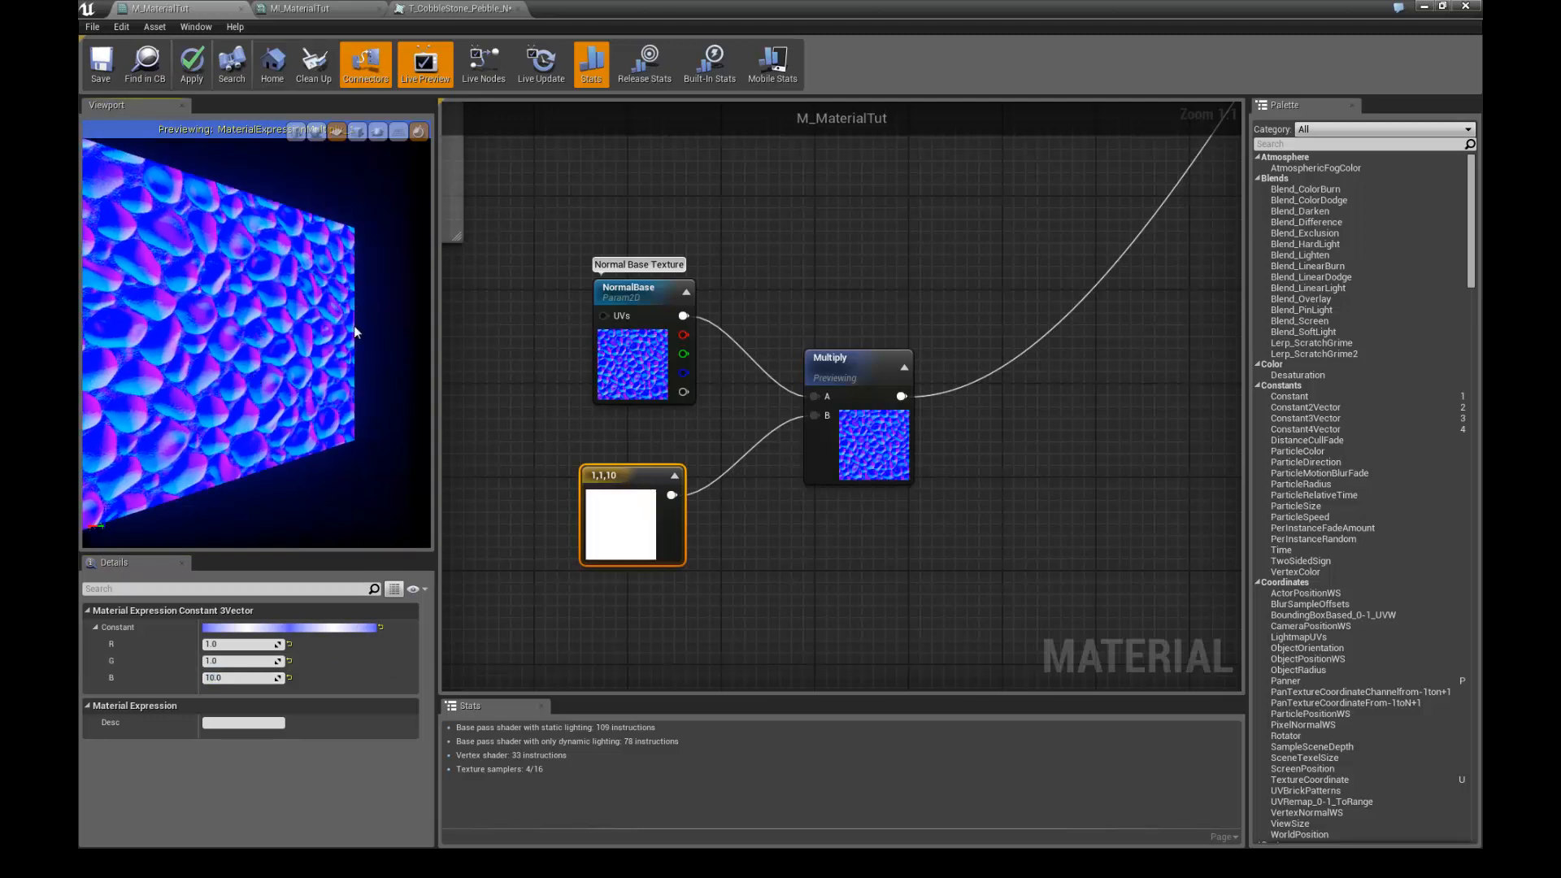
mouse_move(257, 427)
mouse_down()
mouse_move(173, 418)
mouse_move(250, 408)
mouse_move(261, 387)
mouse_move(272, 401)
mouse_up()
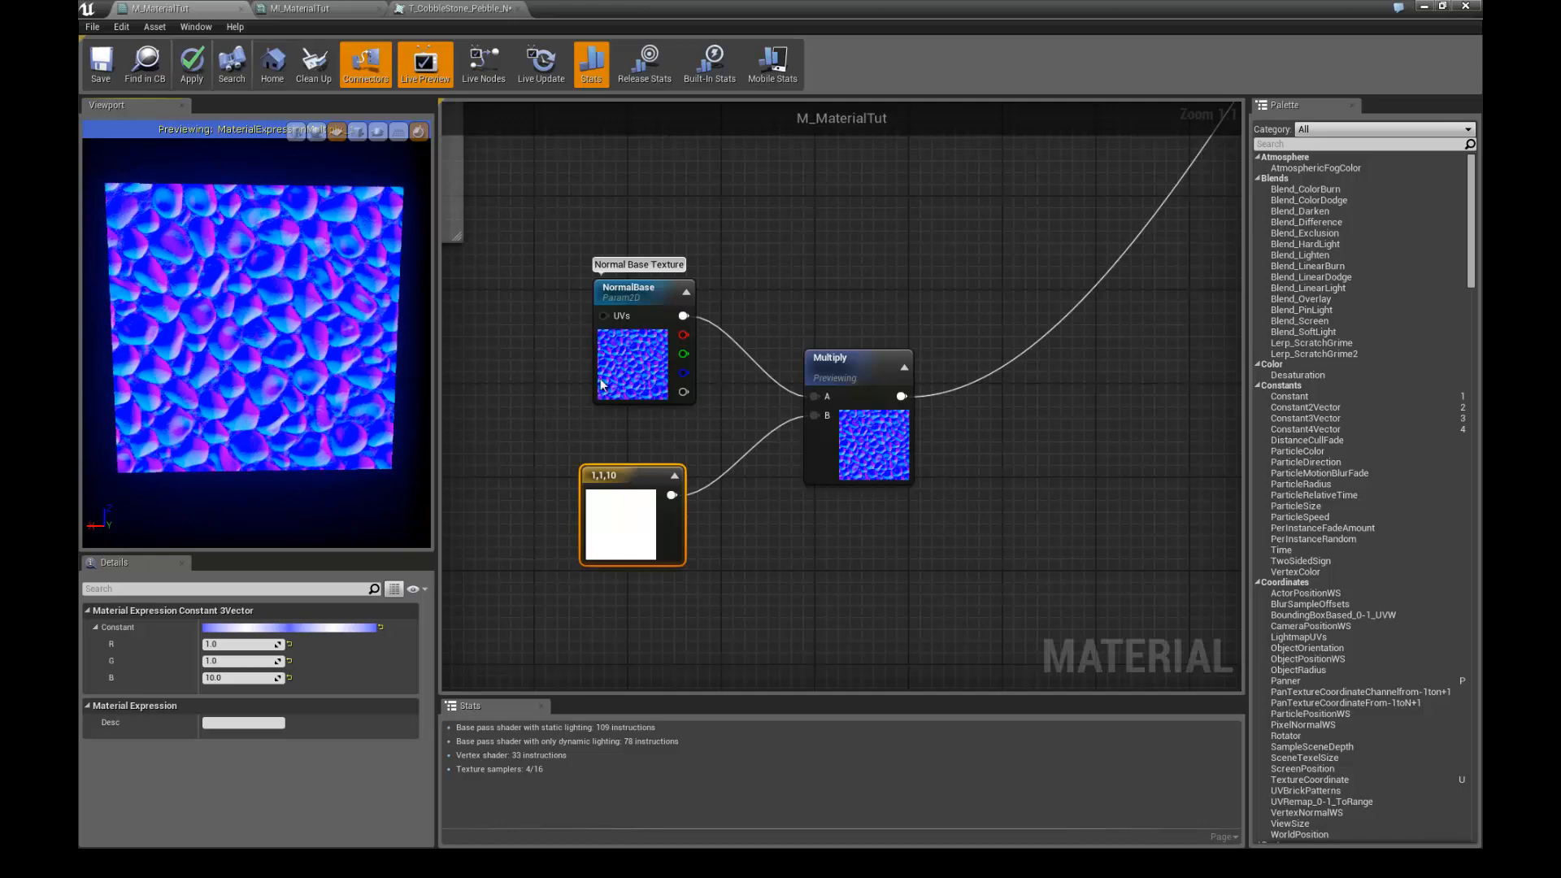
- Stop previewing the Multiply node and view the full material on the plane
right_click(816, 369)
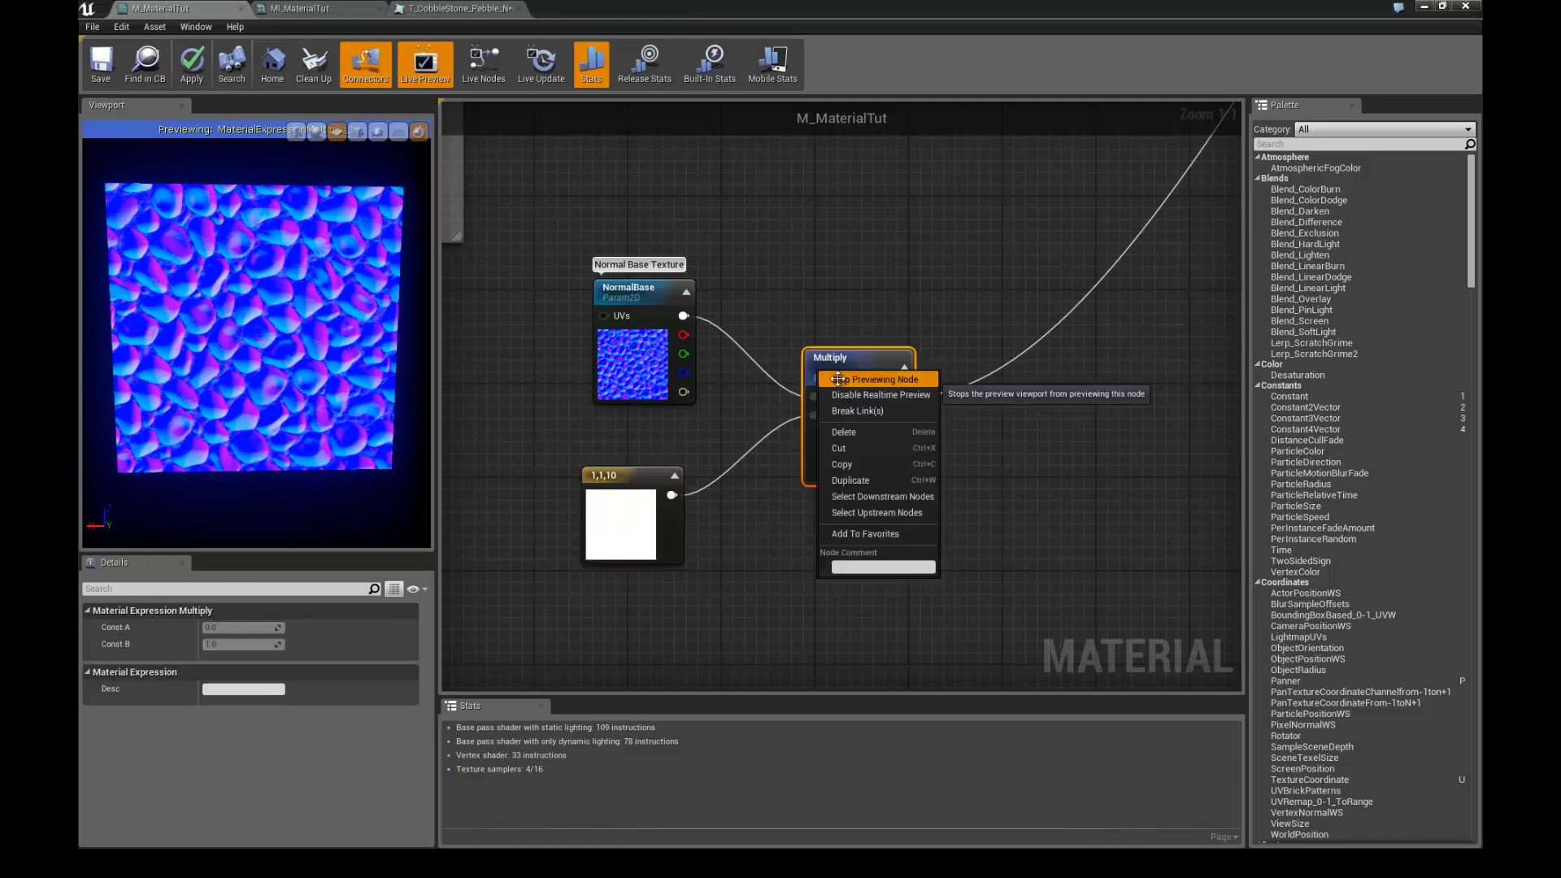
click(829, 371)
drag(320, 344, 357, 356)
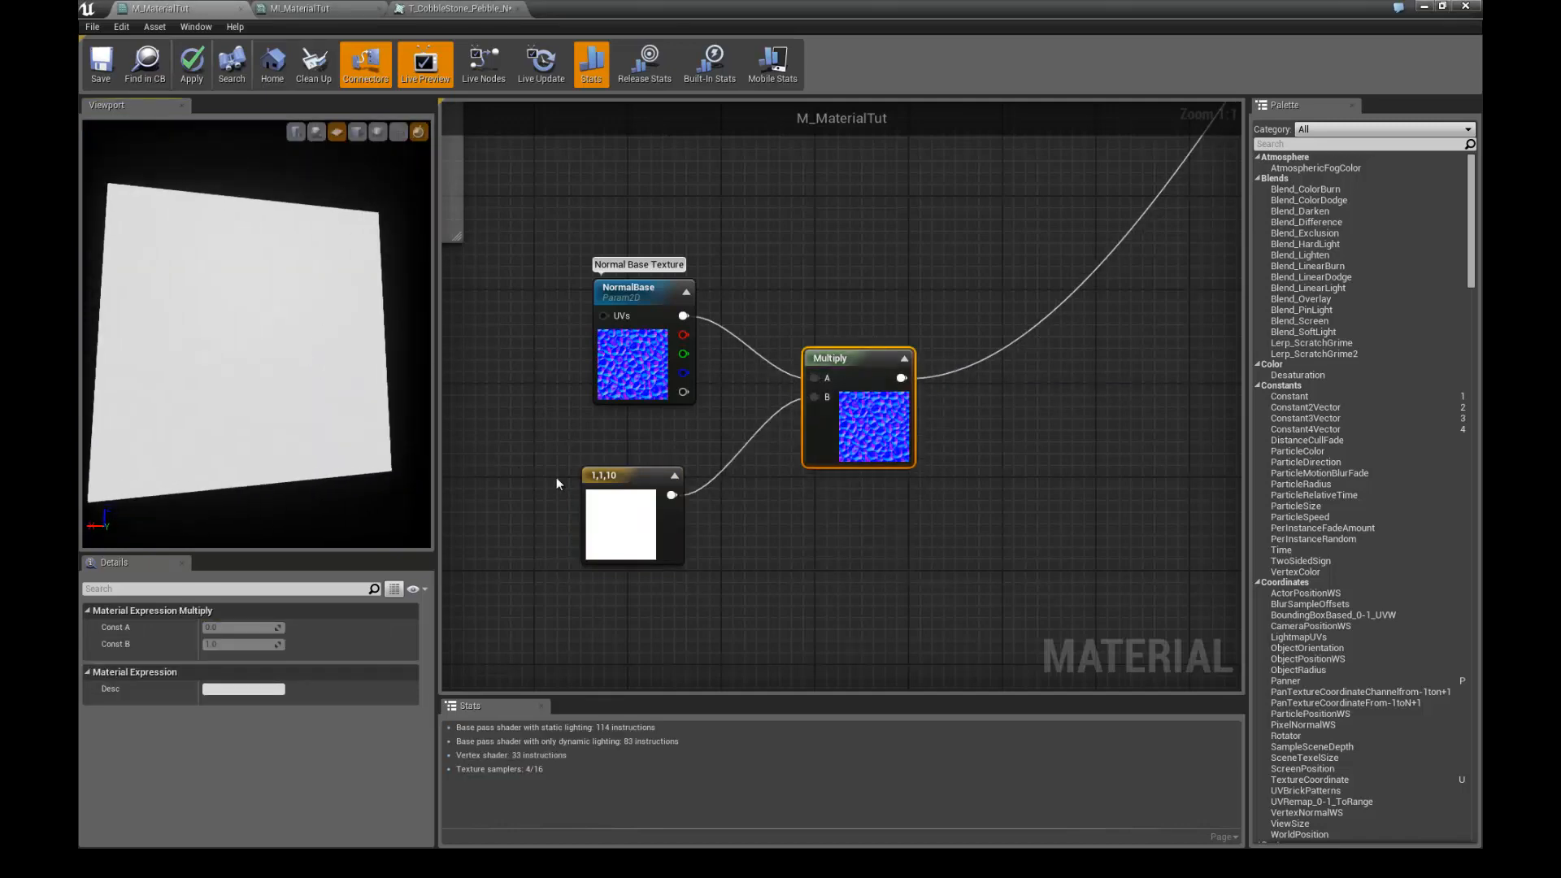
- Set the Constant3Vector's B value back to 1 and look at the plane's surface more closely
click(616, 477)
click(231, 678)
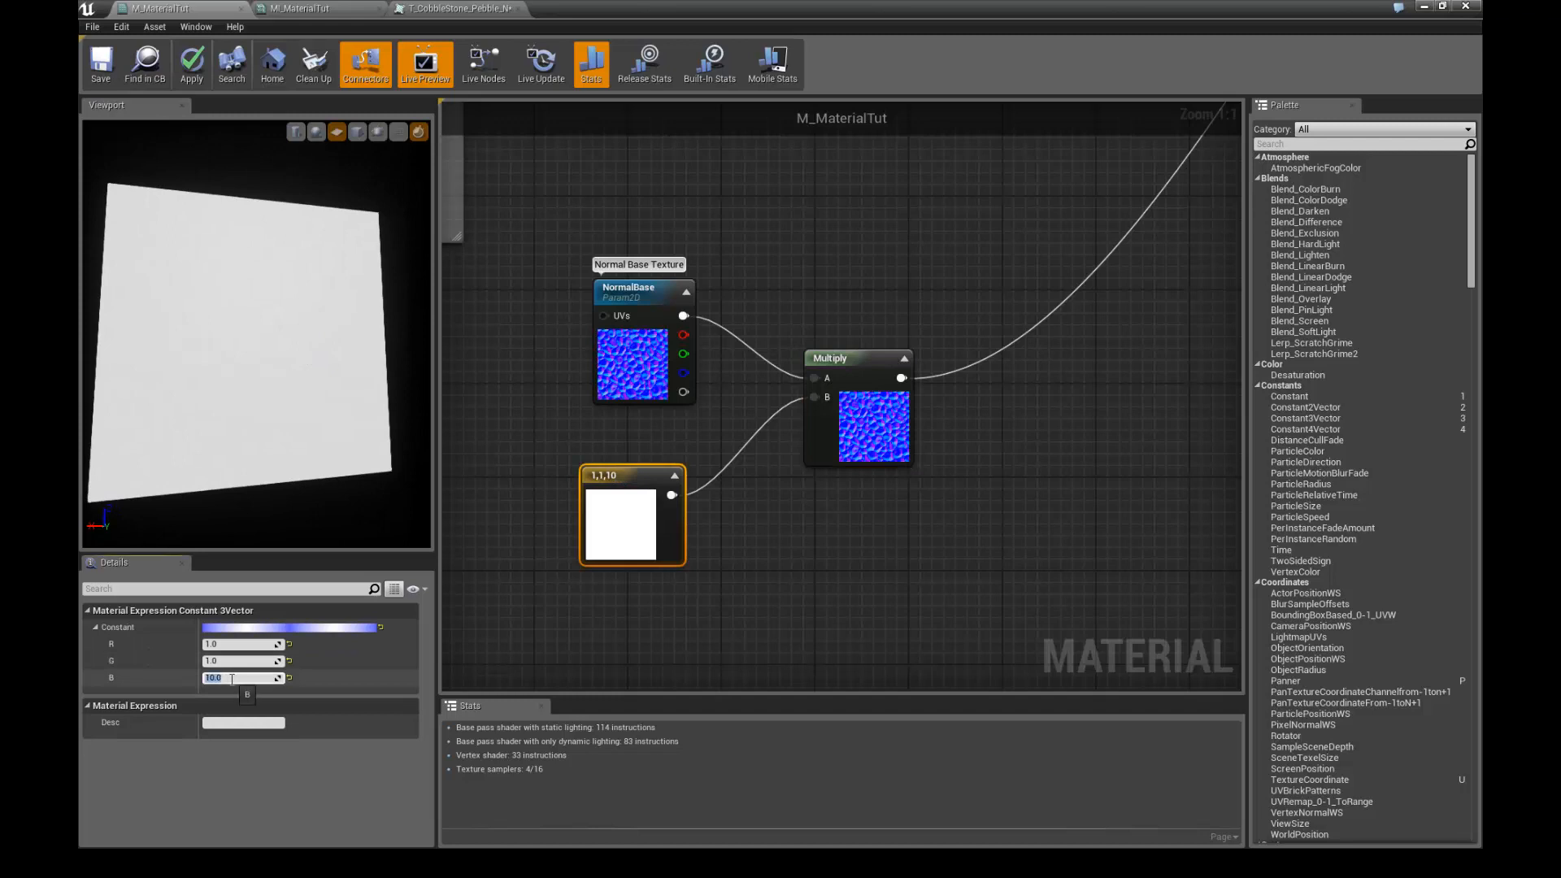
text(1)
key(Return)
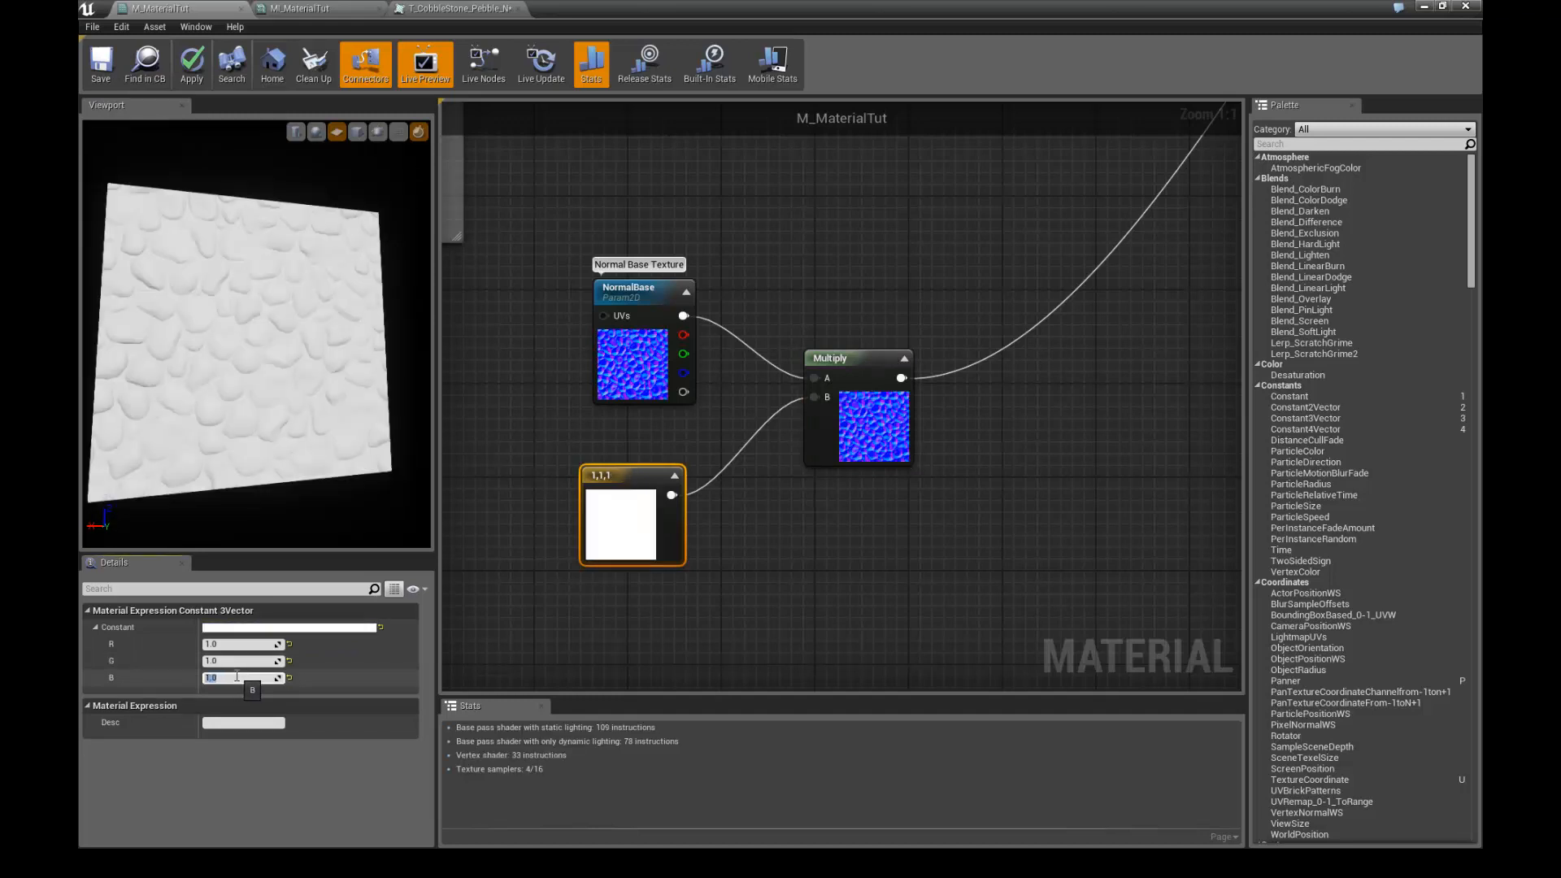
right_drag(309, 437, 306, 437)
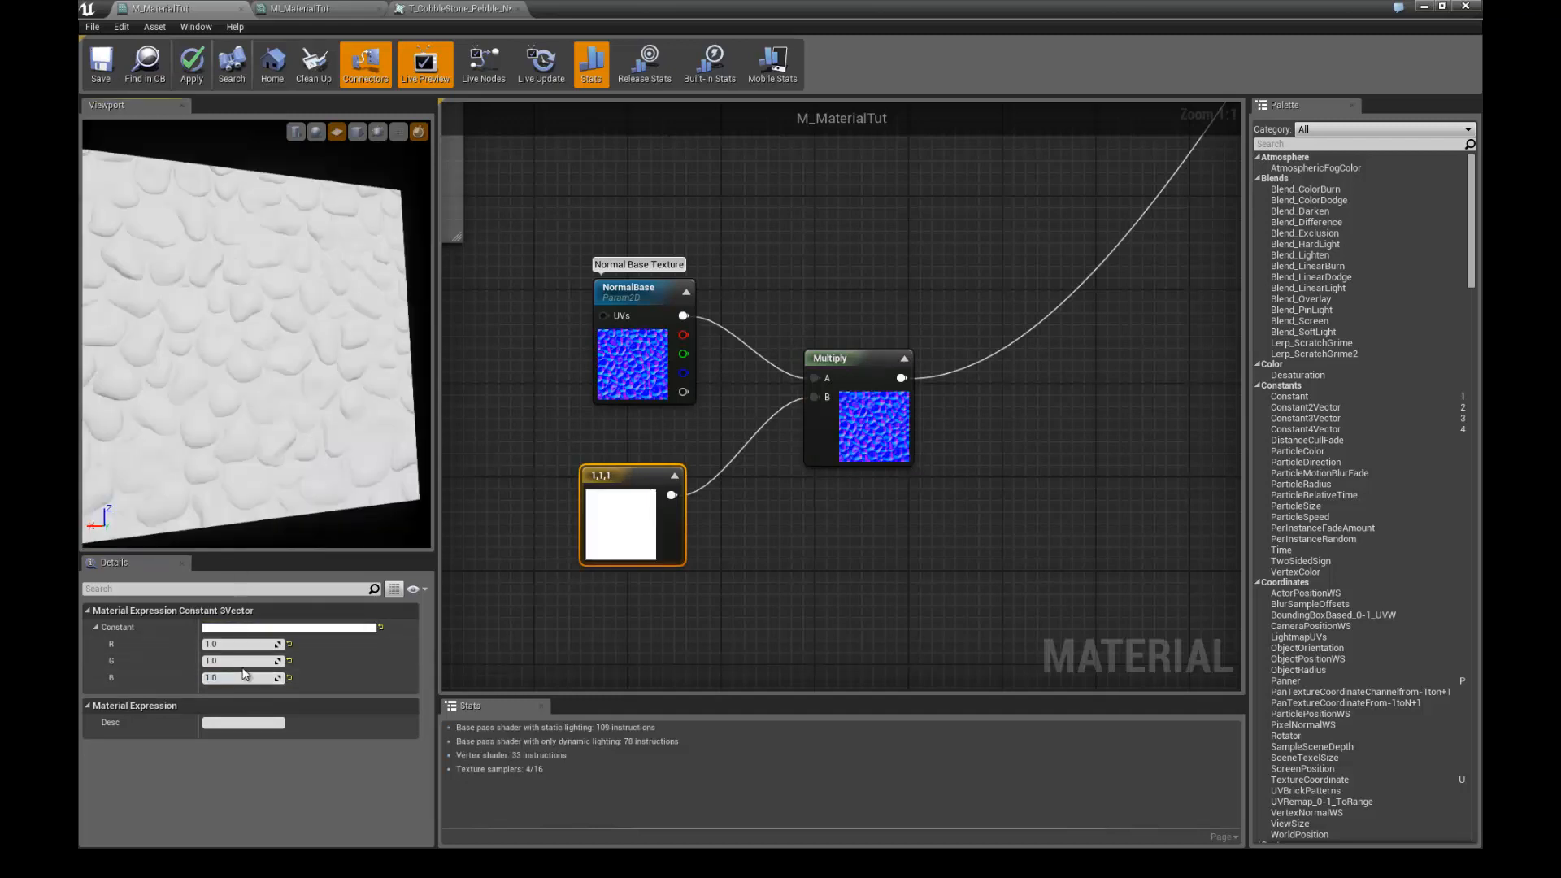
- Set the Constant3Vector's B value to 10 again and examine the plane's shading from several angles
text(10)
key(Return)
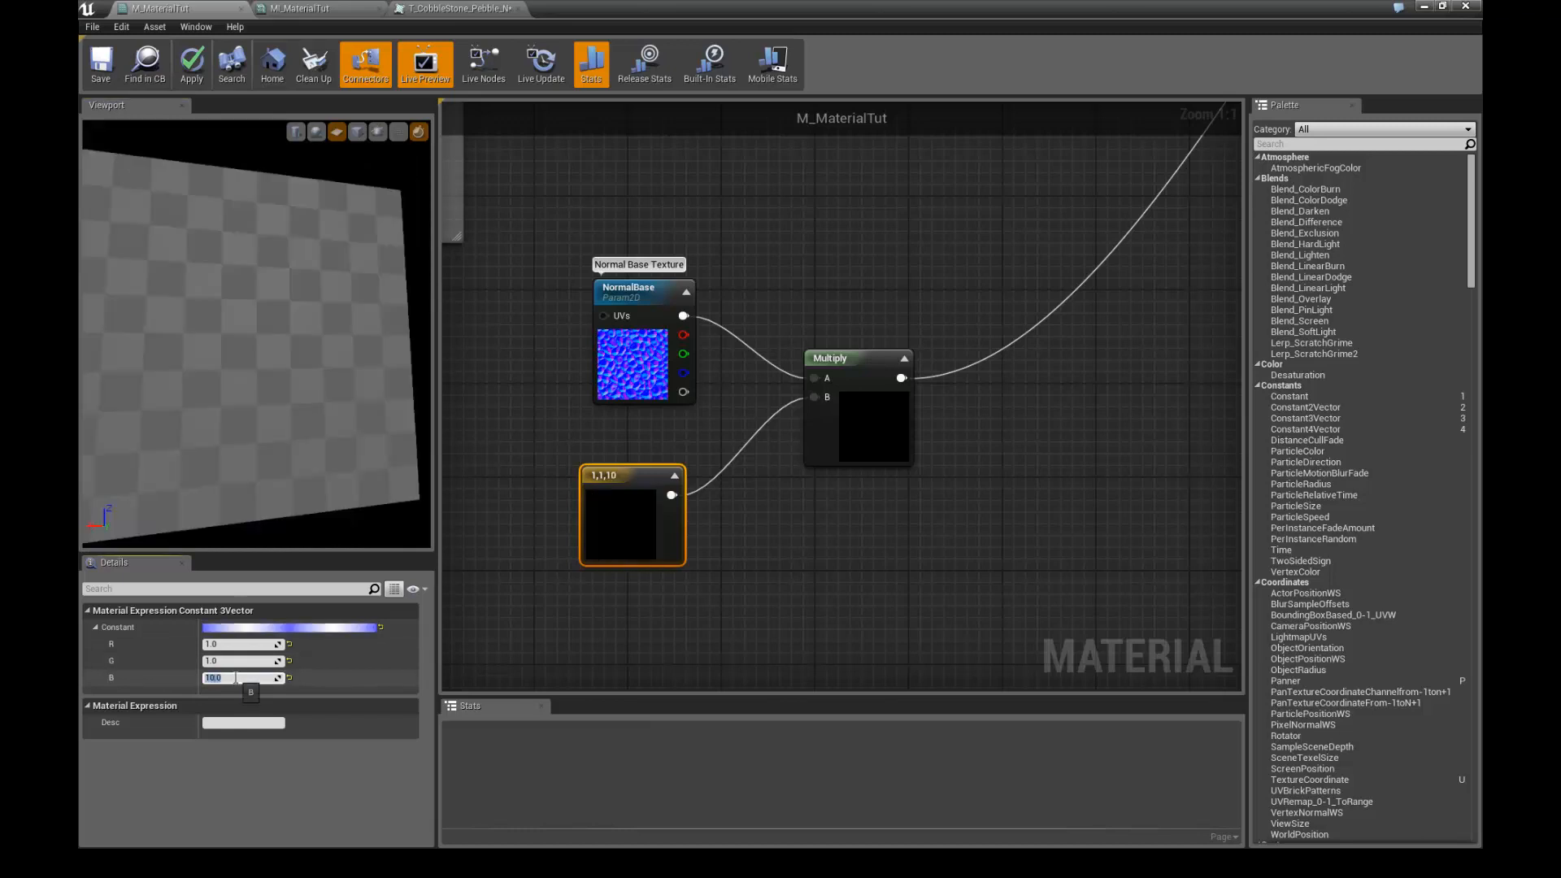
drag(255, 412, 237, 404)
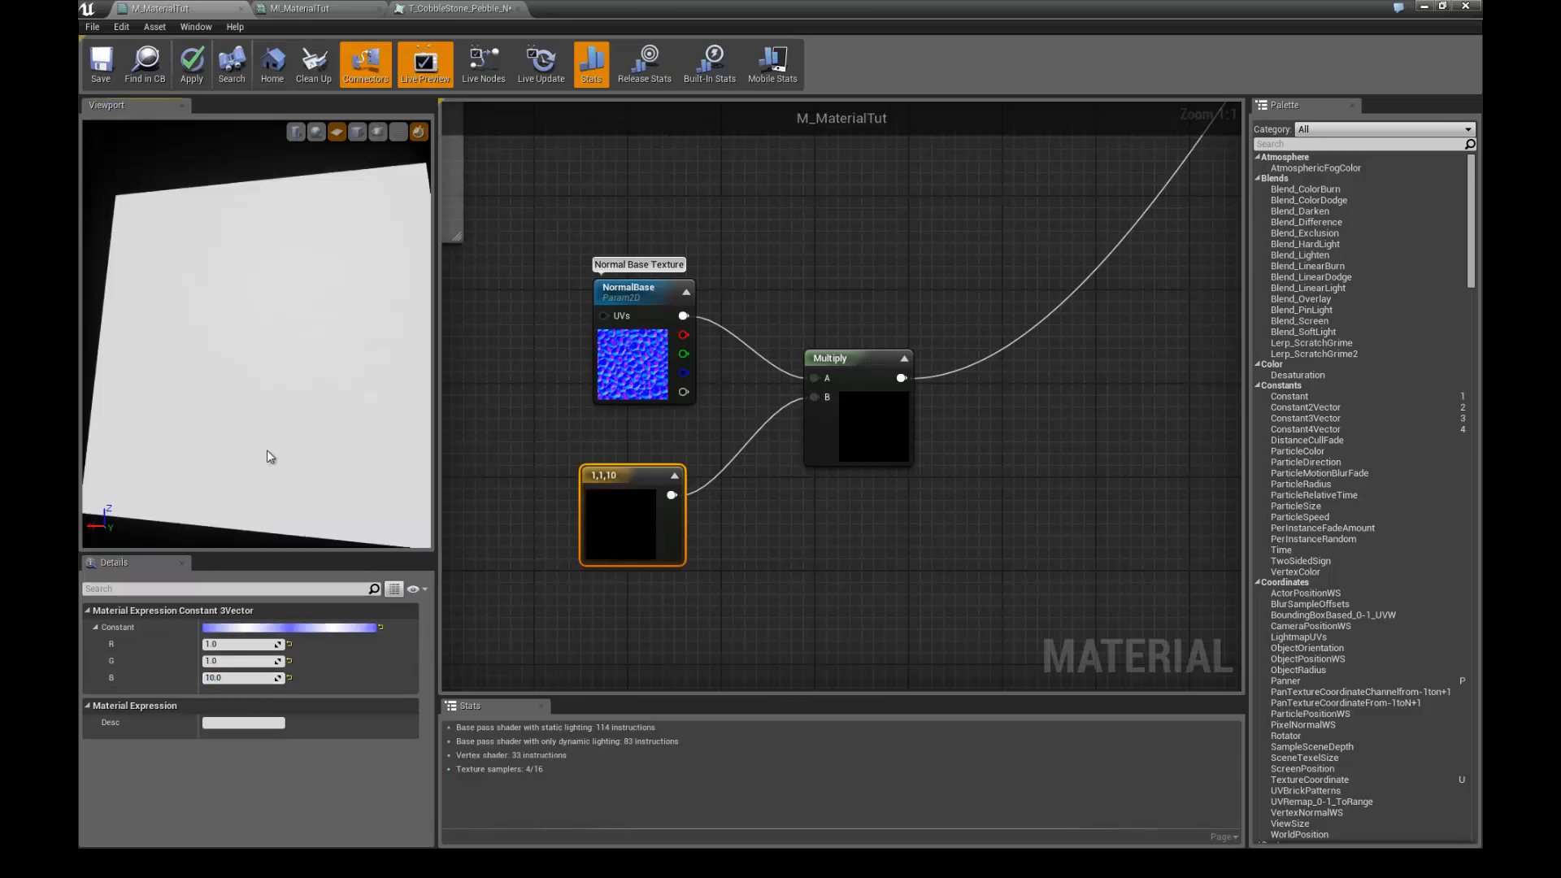
drag(297, 447, 263, 315)
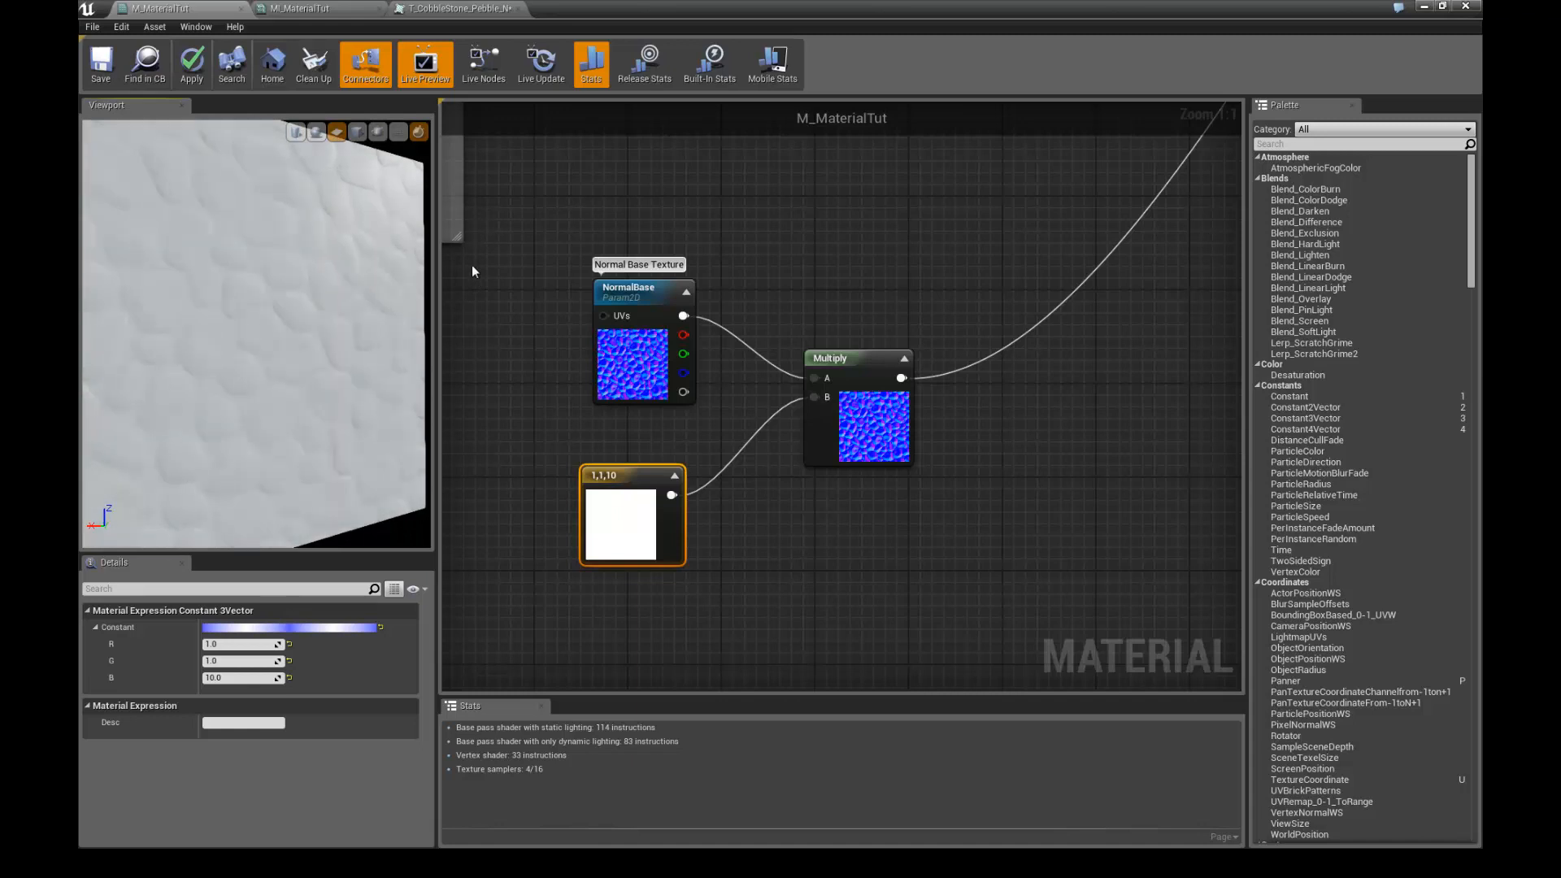
mouse_move(275, 335)
mouse_down()
mouse_move(227, 338)
mouse_move(301, 349)
mouse_up()
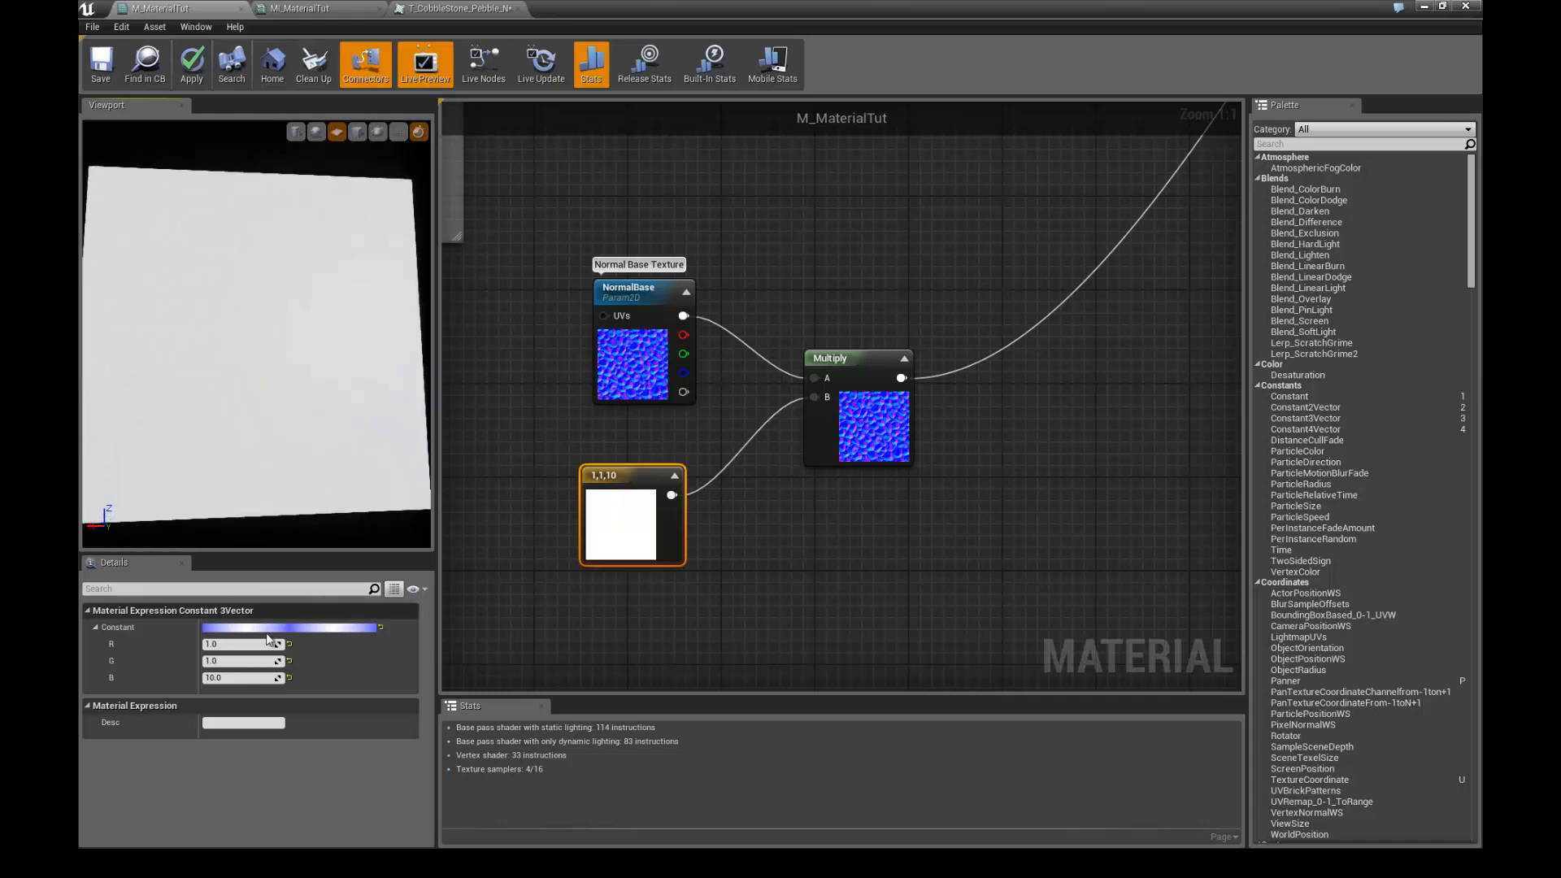
- Return the Constant3Vector's B value to 1
click(258, 679)
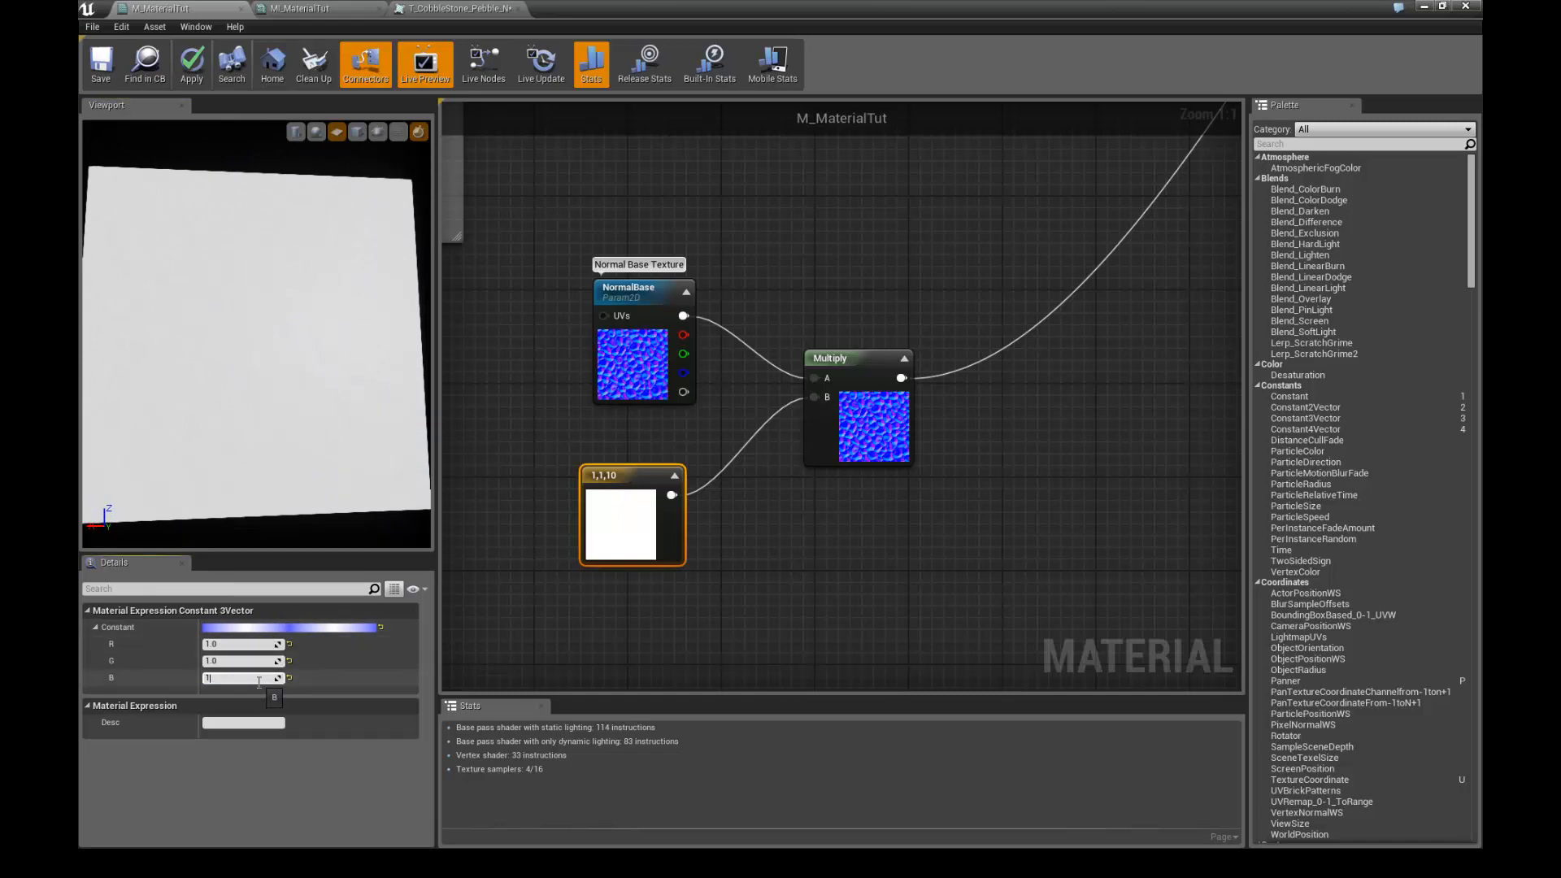
text(1)
key(Return)
- Preview the Multiply node on the plane again
click(872, 360)
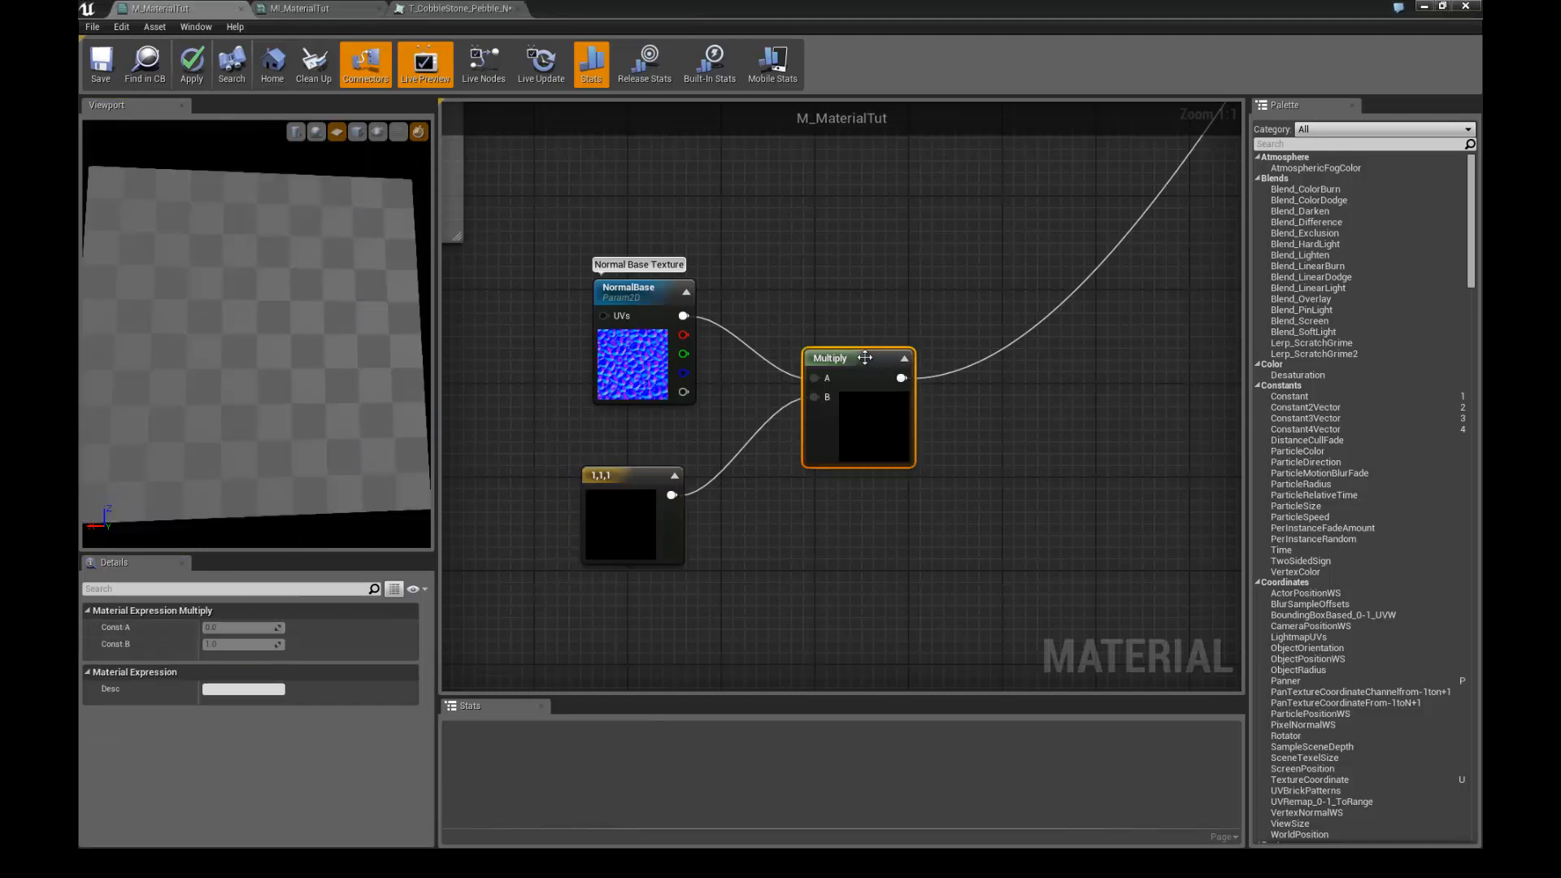
right_click(865, 359)
click(889, 367)
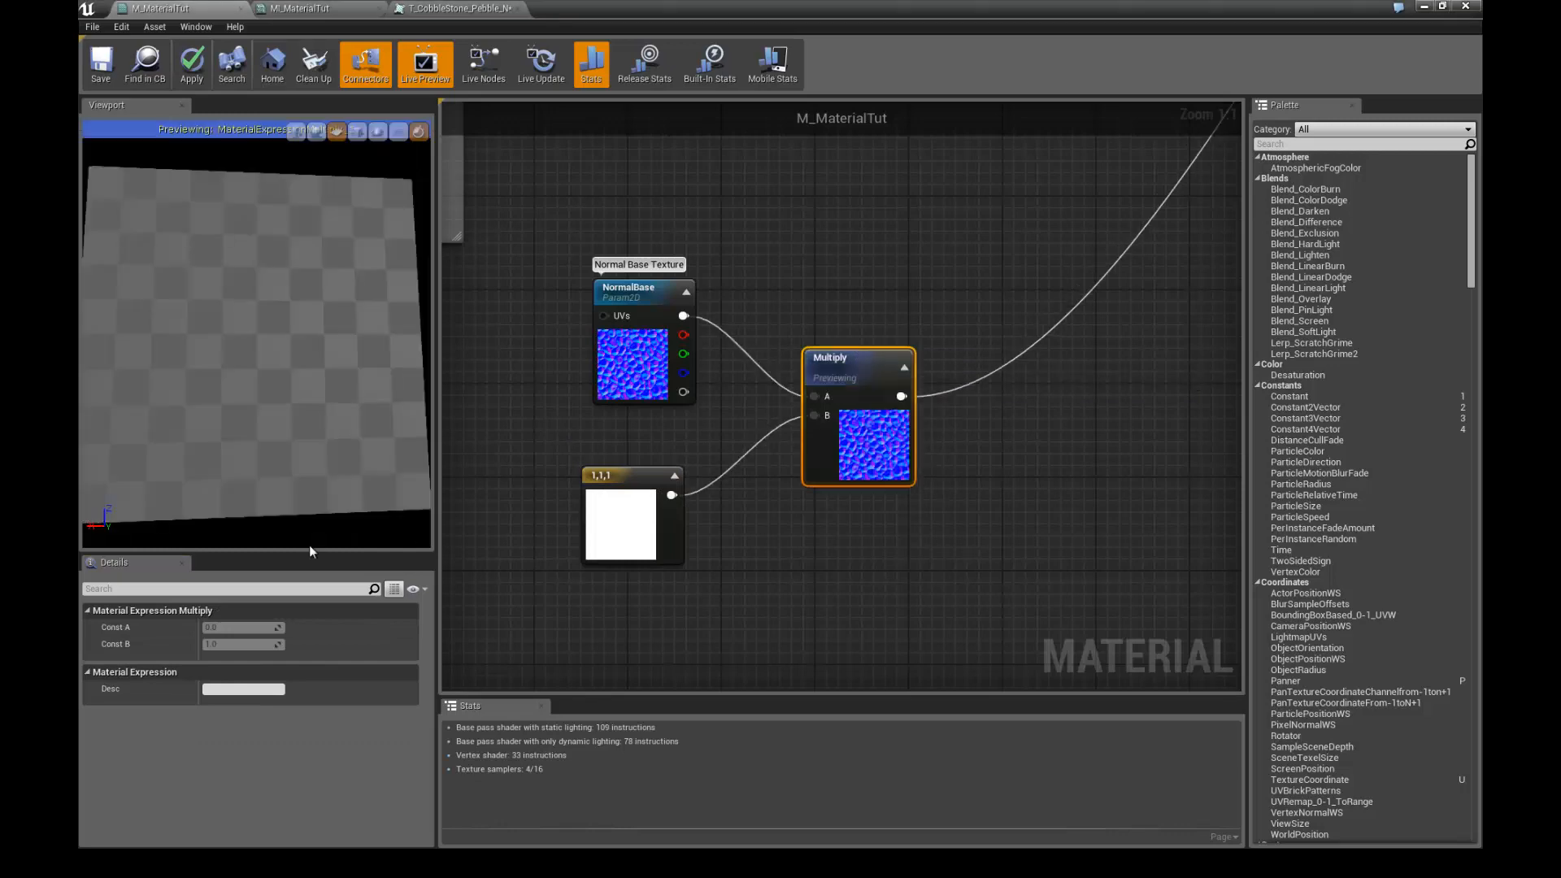
- Set the Constant3Vector's R and G values to 10 each and check the previewed colors on the plane
click(604, 476)
click(223, 644)
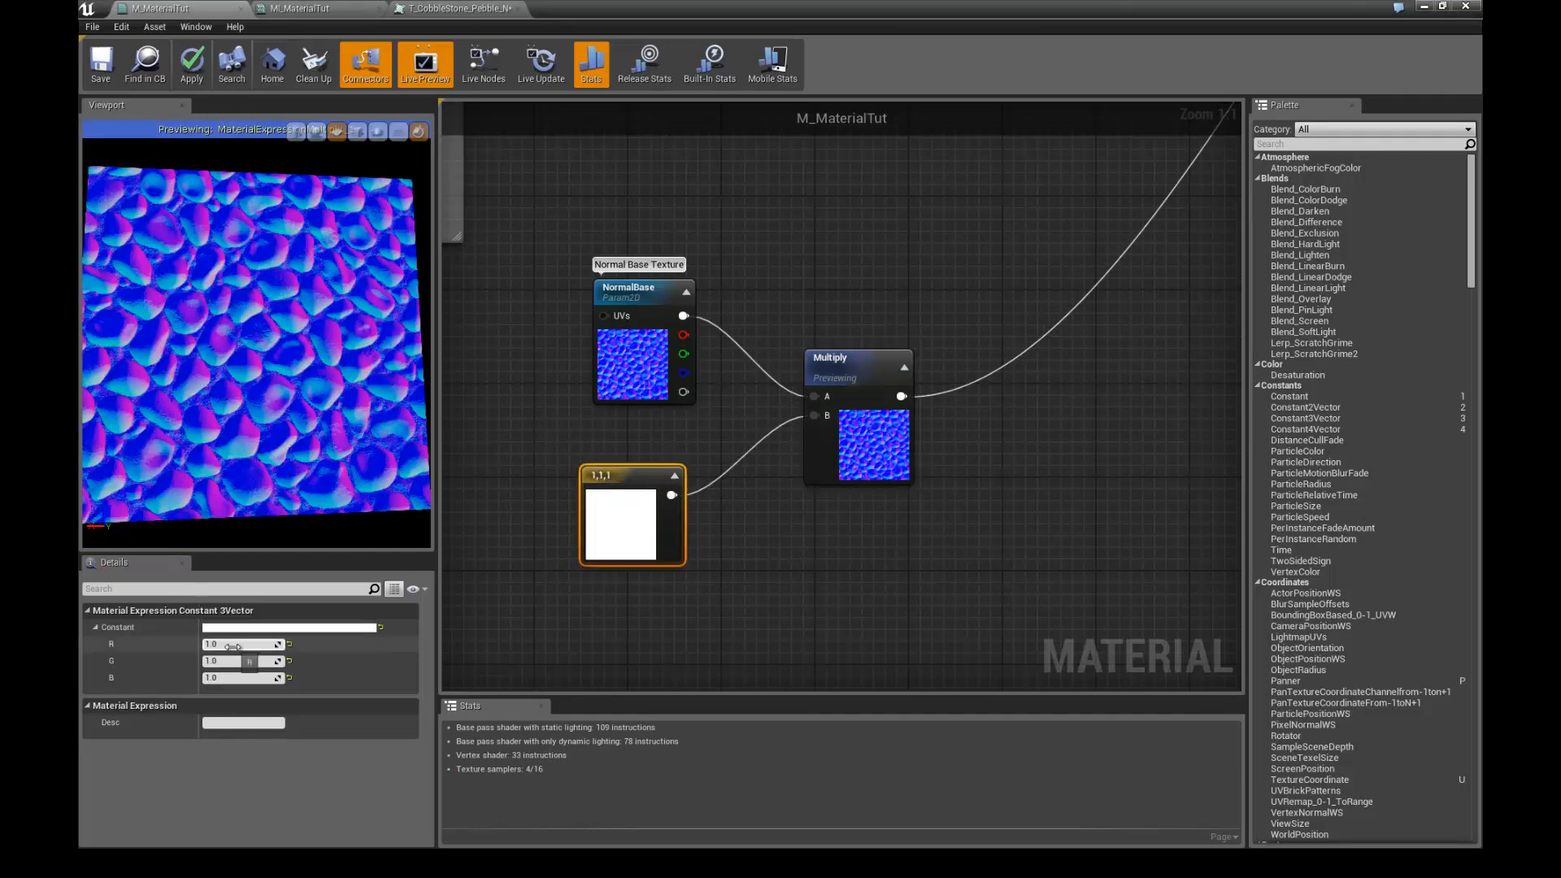
text(10)
key(Return)
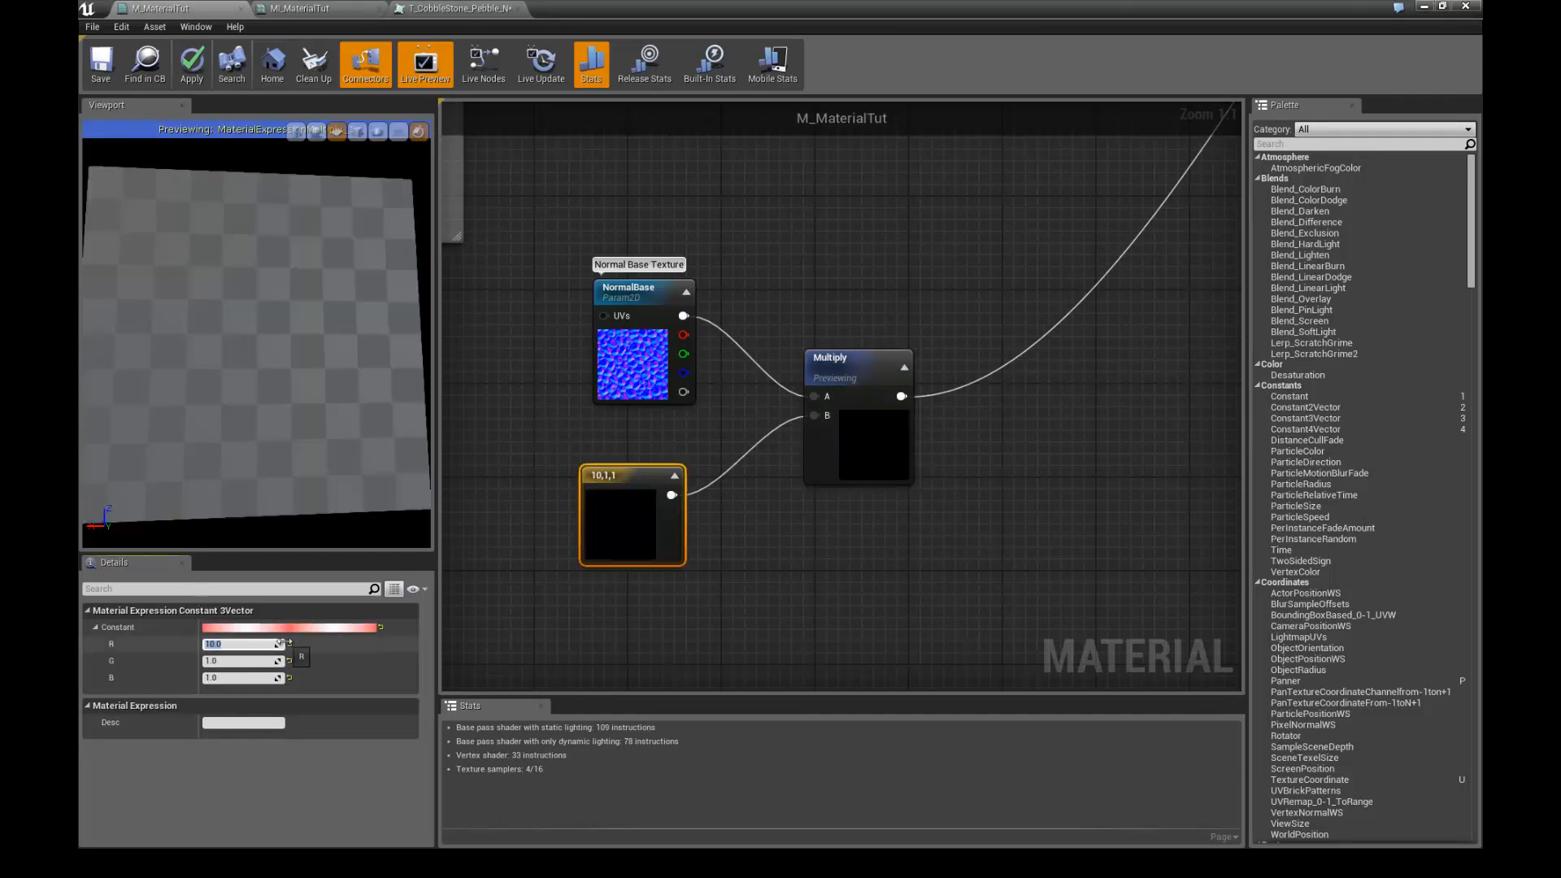
key(Tab)
text(10)
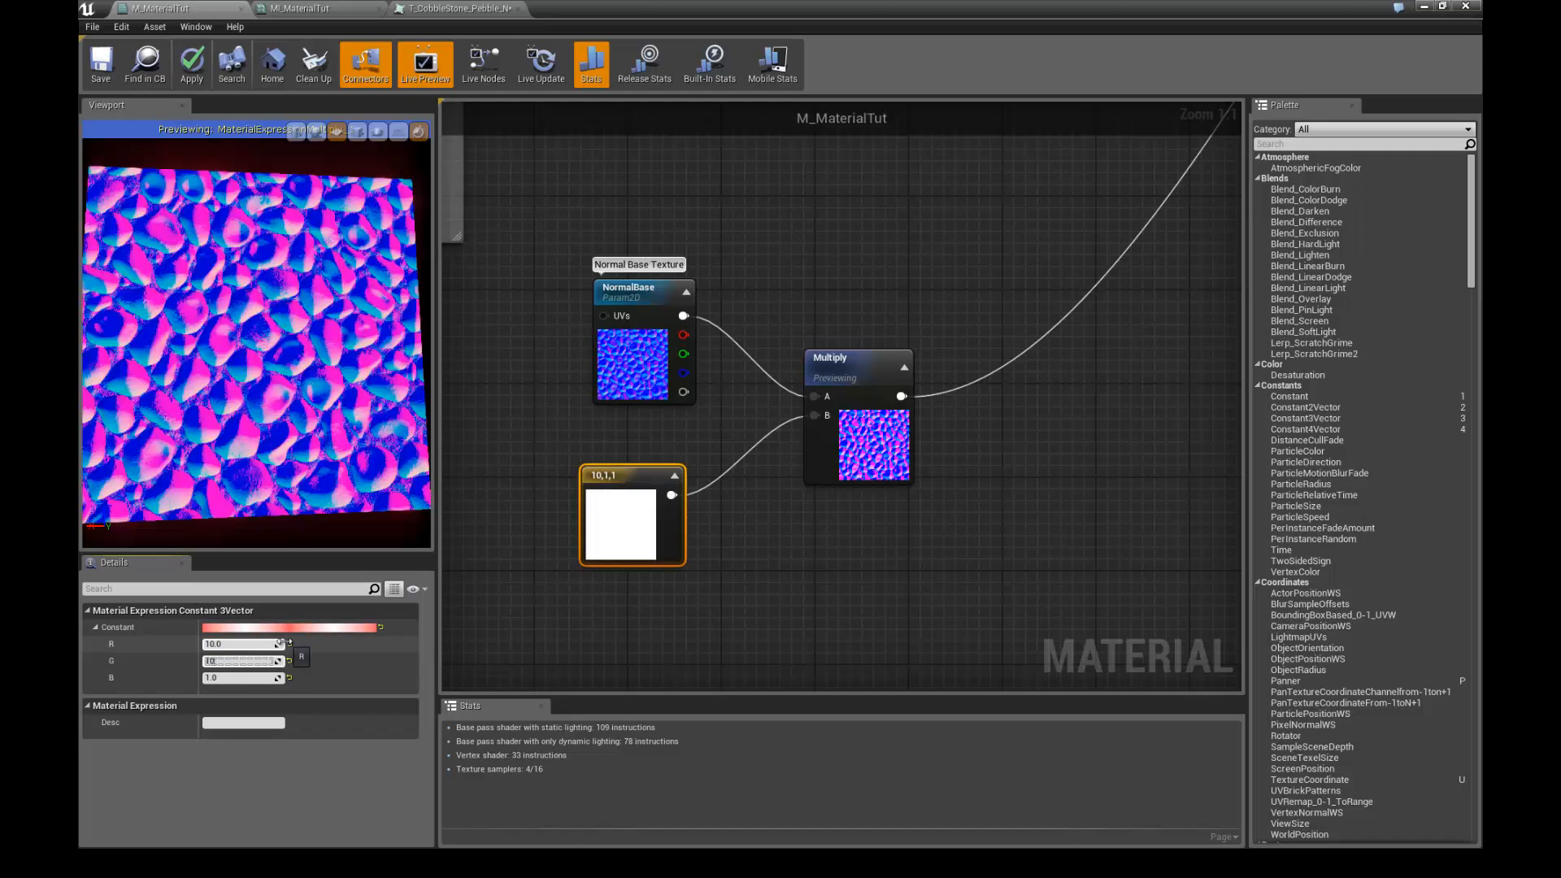
key(Return)
drag(295, 382, 265, 386)
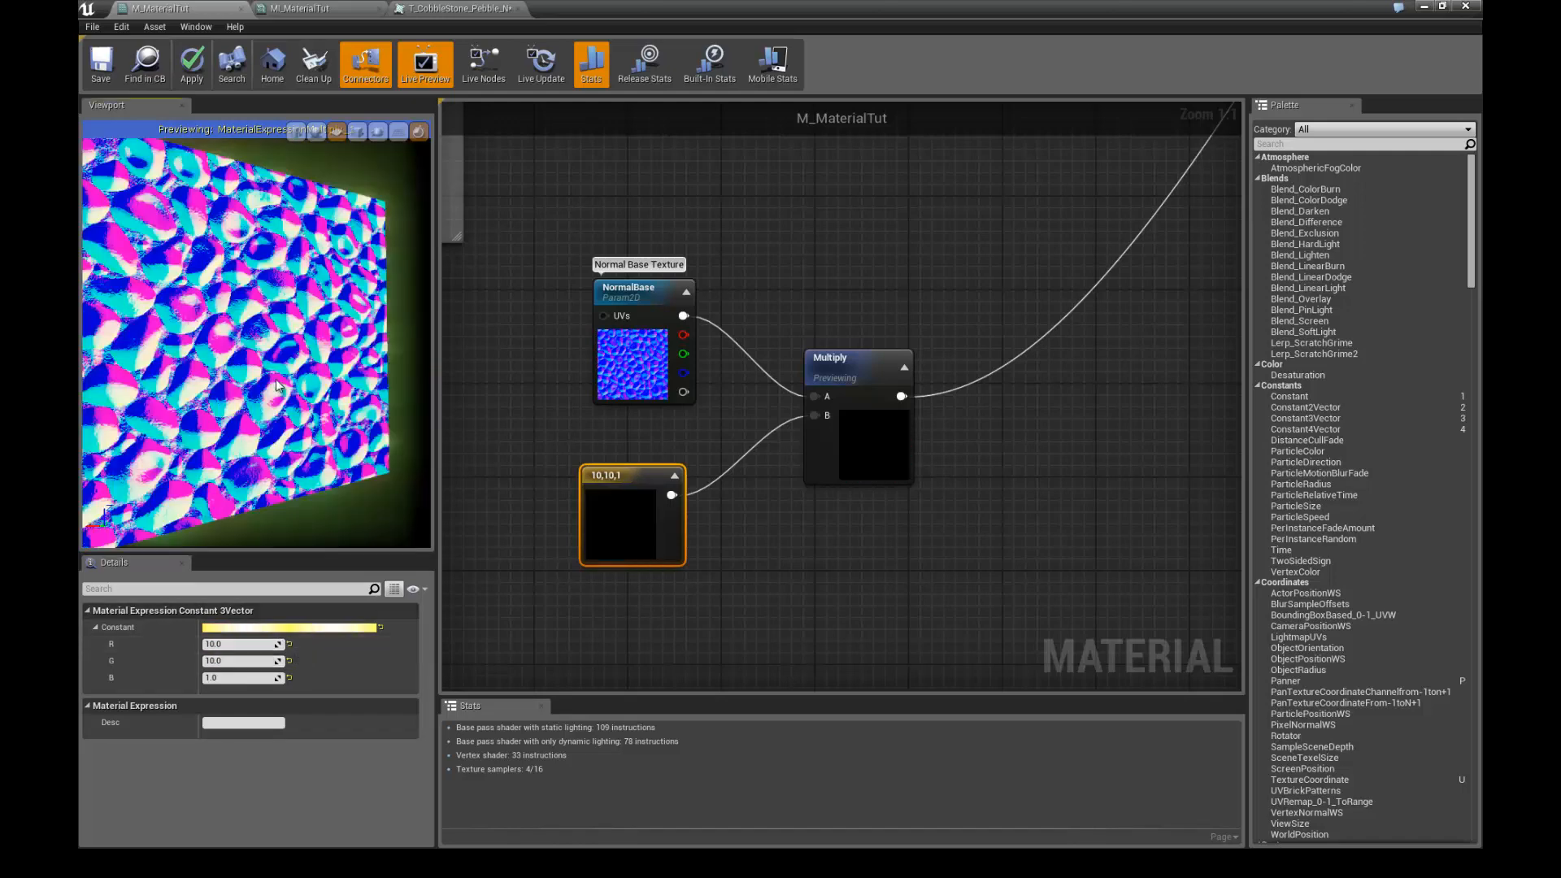
- Set the Constant3Vector's R and G values to 5 each and view the previewed result on the plane
click(239, 644)
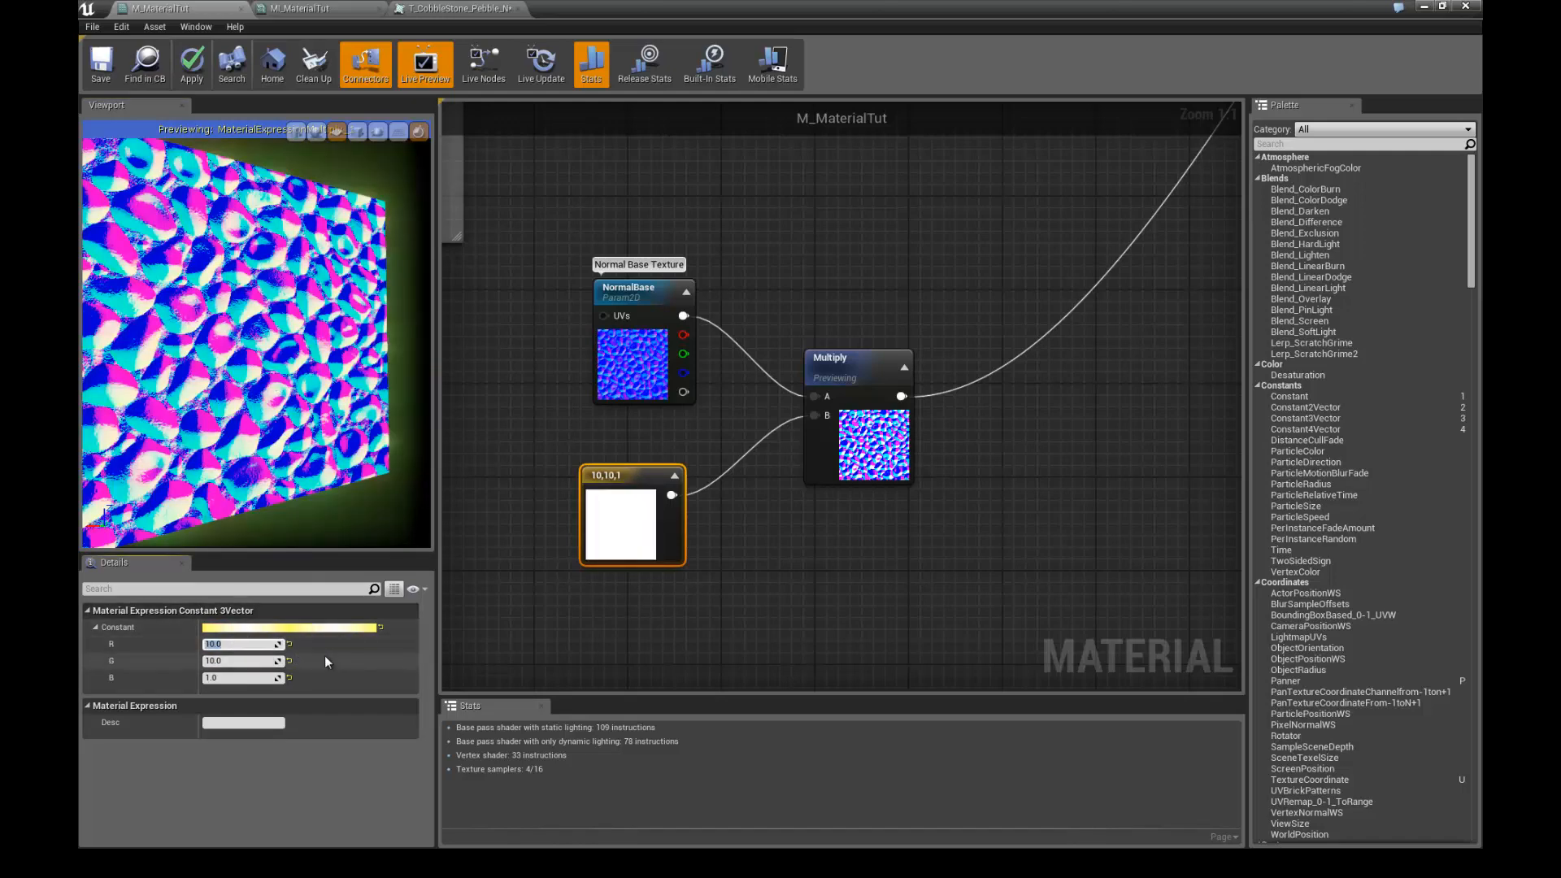
text(5)
key(Tab)
text(5)
key(Return)
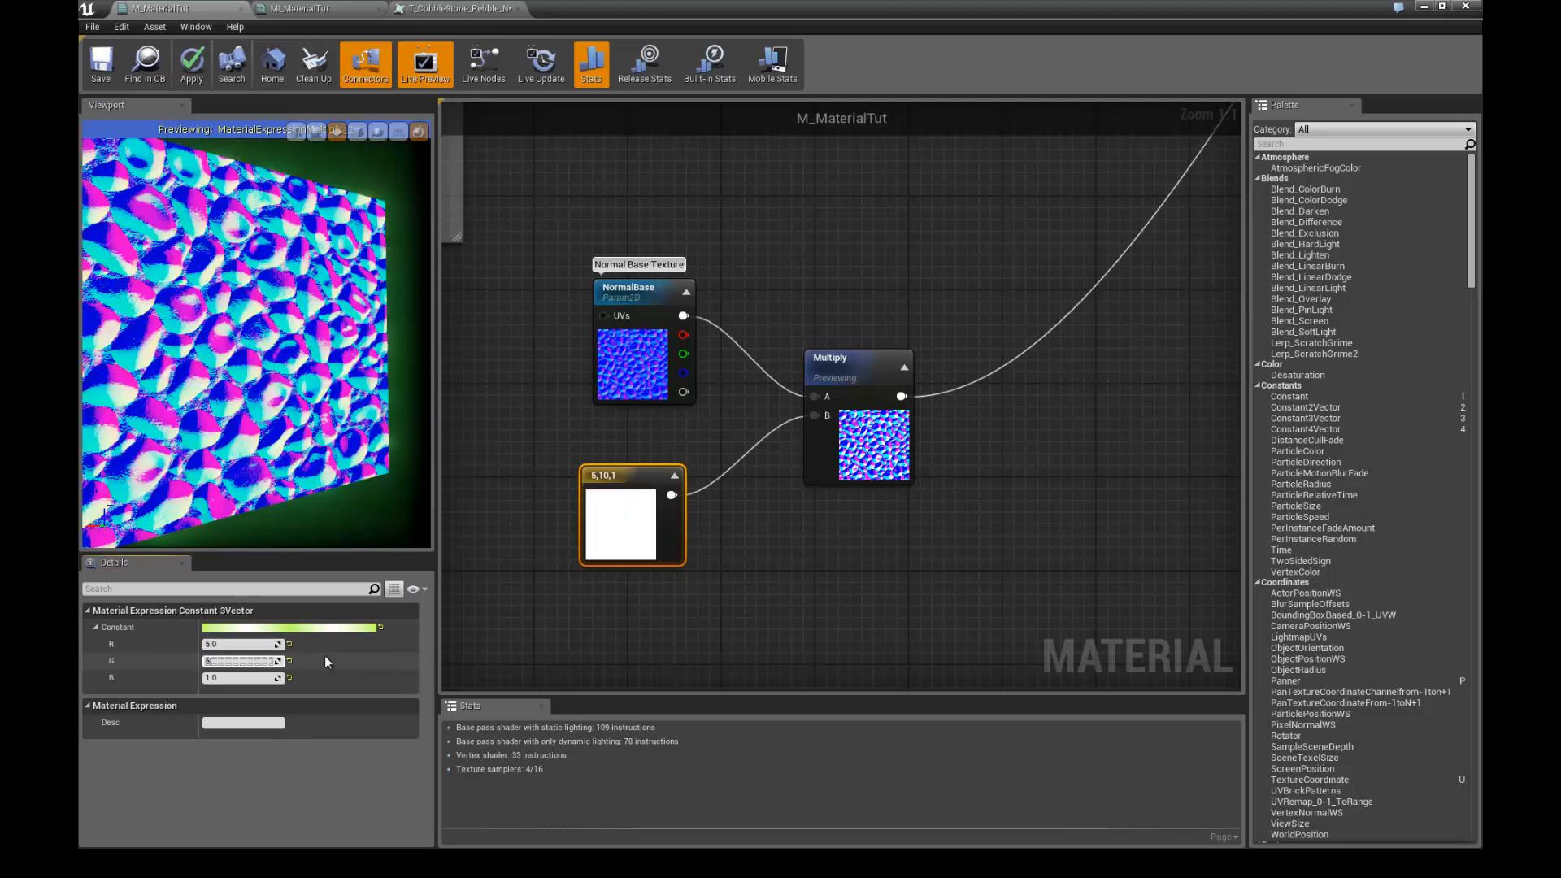
mouse_move(286, 457)
mouse_down()
mouse_move(327, 462)
mouse_move(302, 441)
mouse_up()
- Stop previewing the Multiply node so the plane shows the full material
click(841, 368)
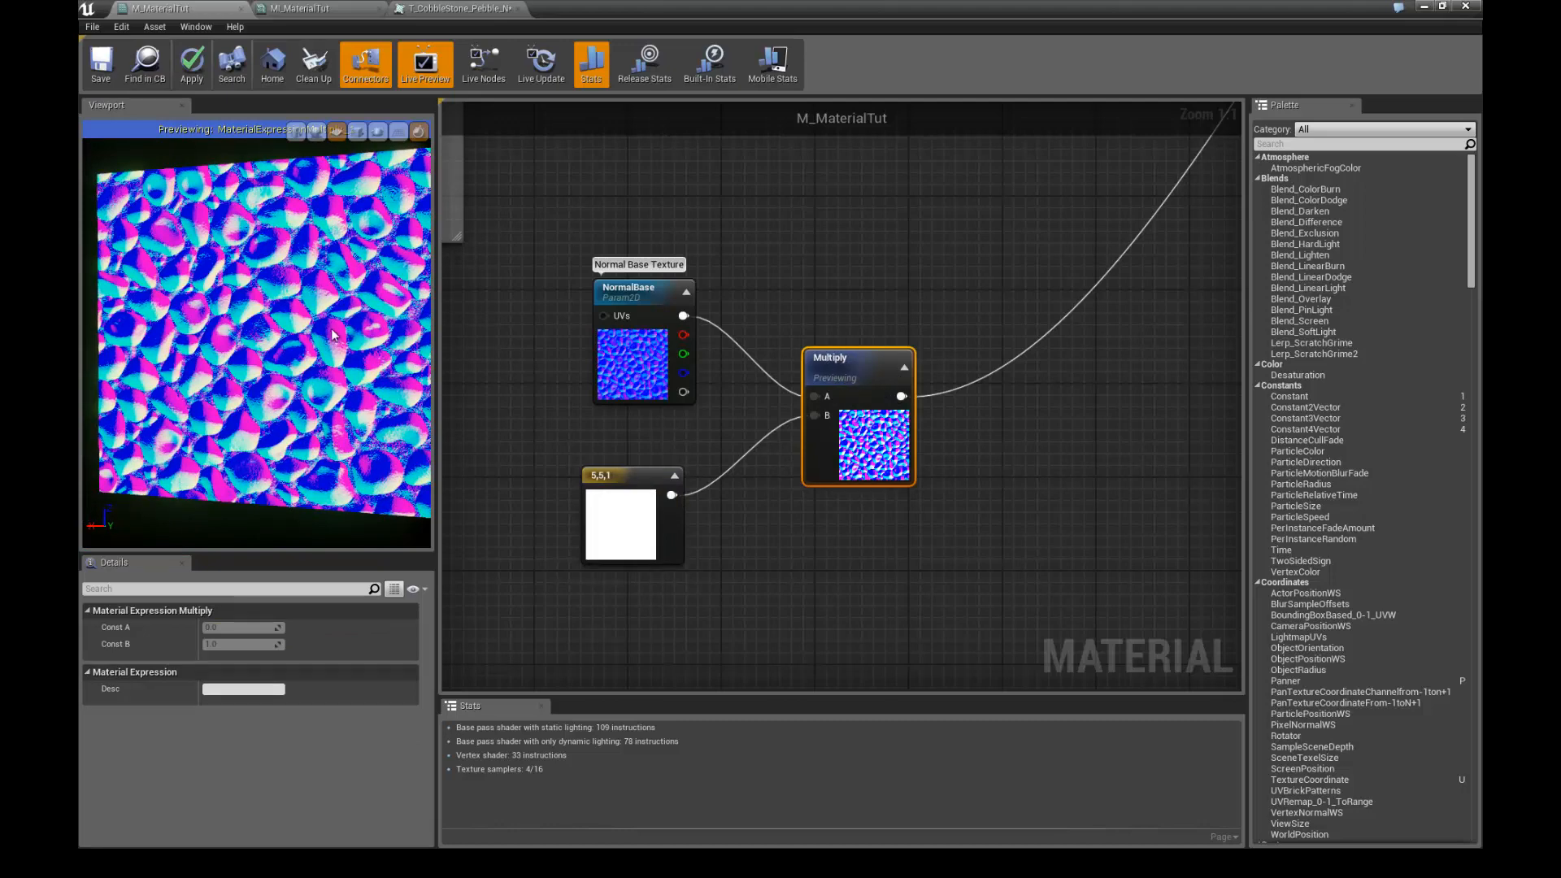
right_click(836, 363)
click(852, 374)
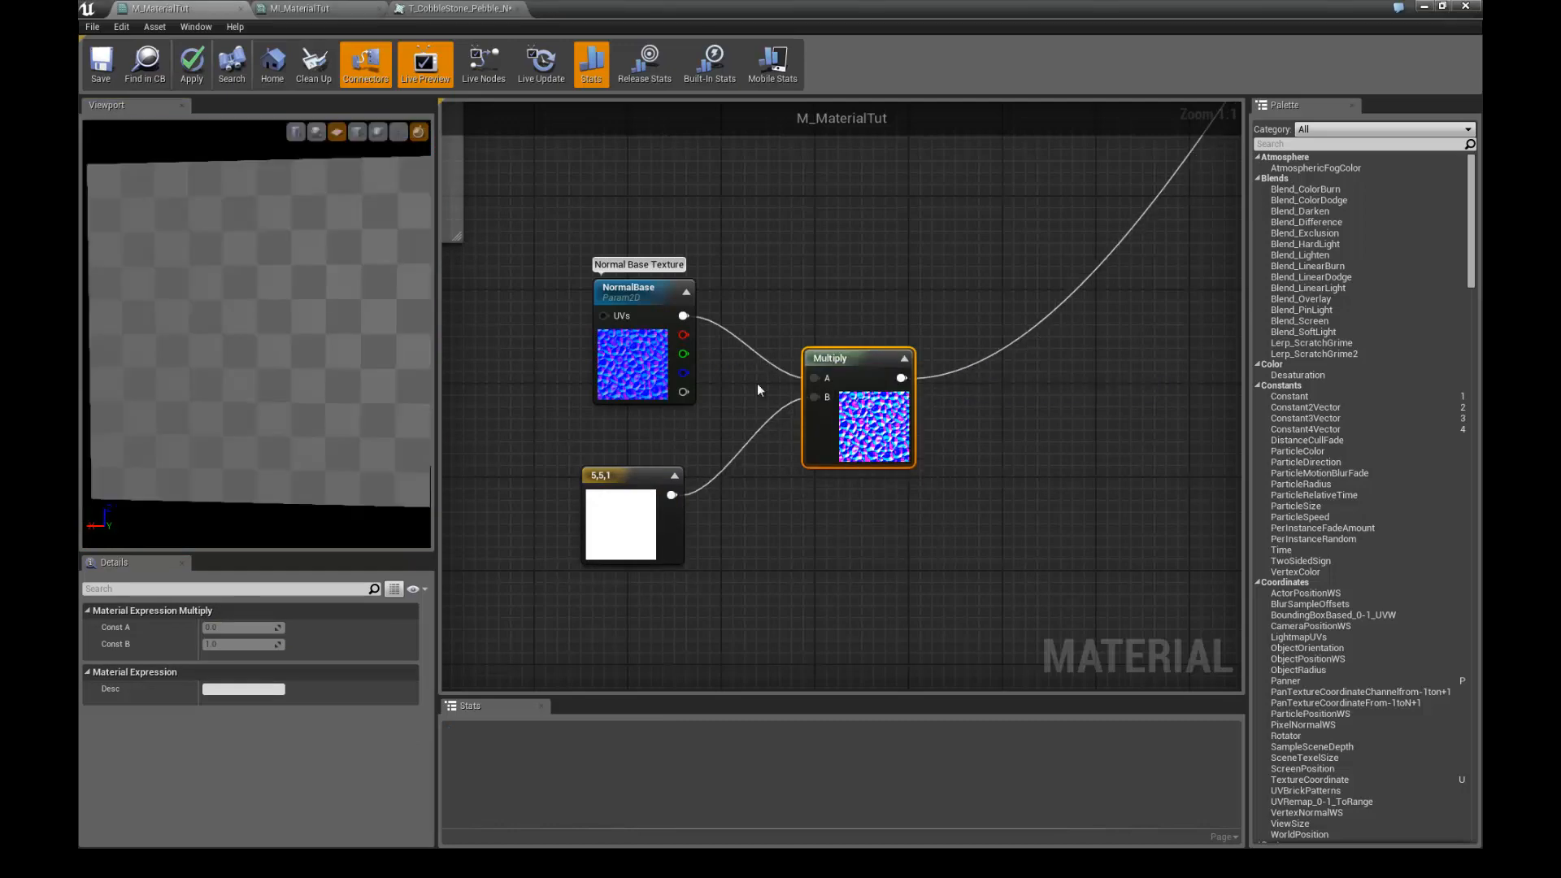
- Examine the cobblestone relief on the plane up close and from several angles, comparing it with the Constant3Vector's values
mouse_move(340, 348)
mouse_down()
mouse_move(264, 353)
mouse_move(392, 349)
mouse_up()
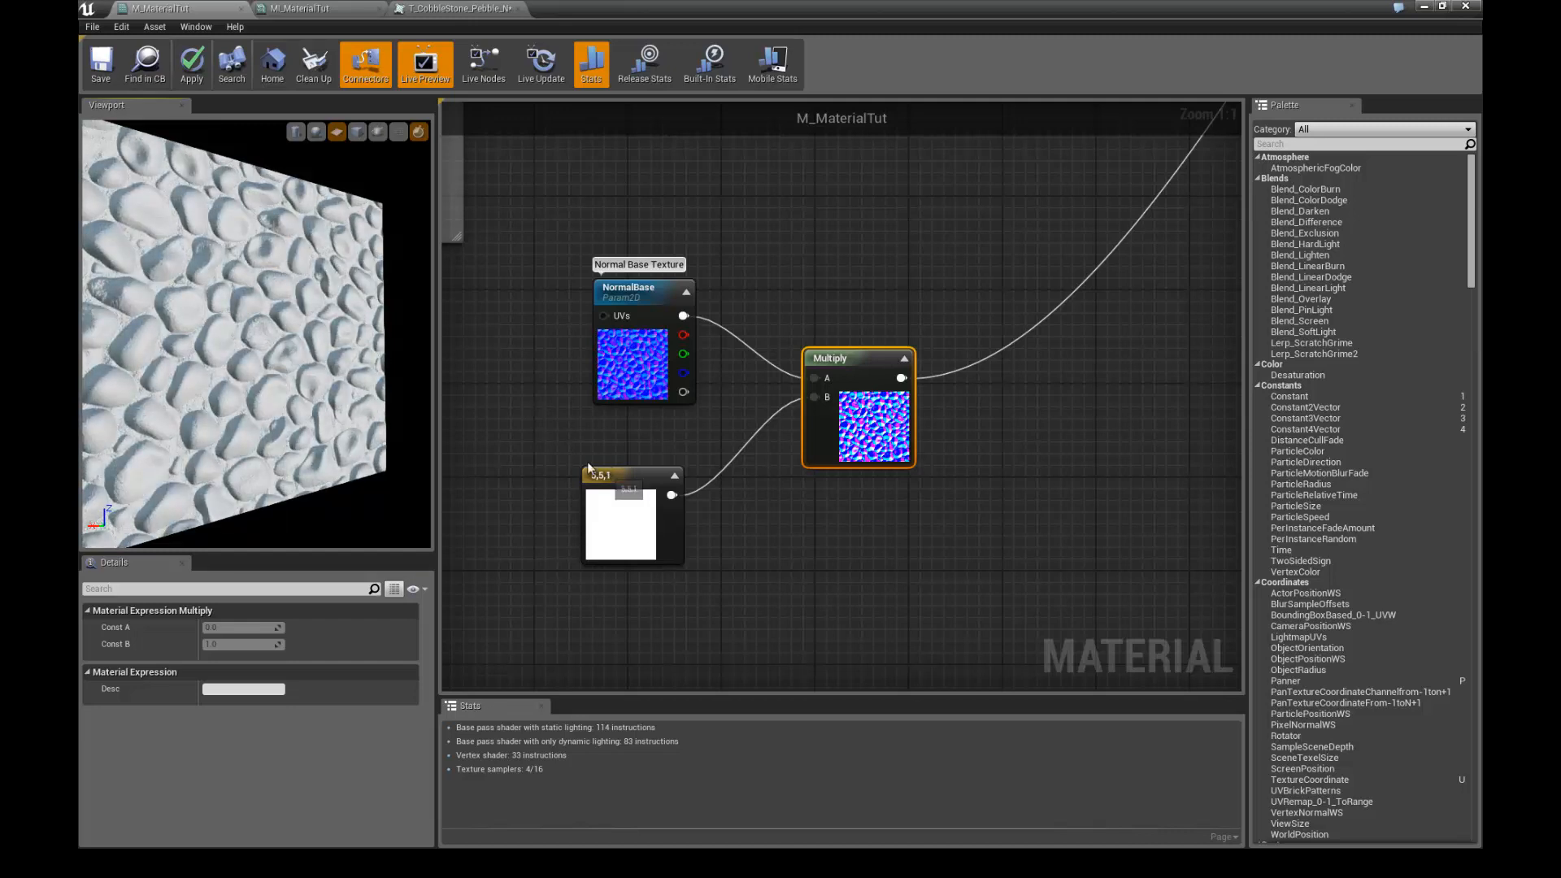
drag(397, 391, 299, 363)
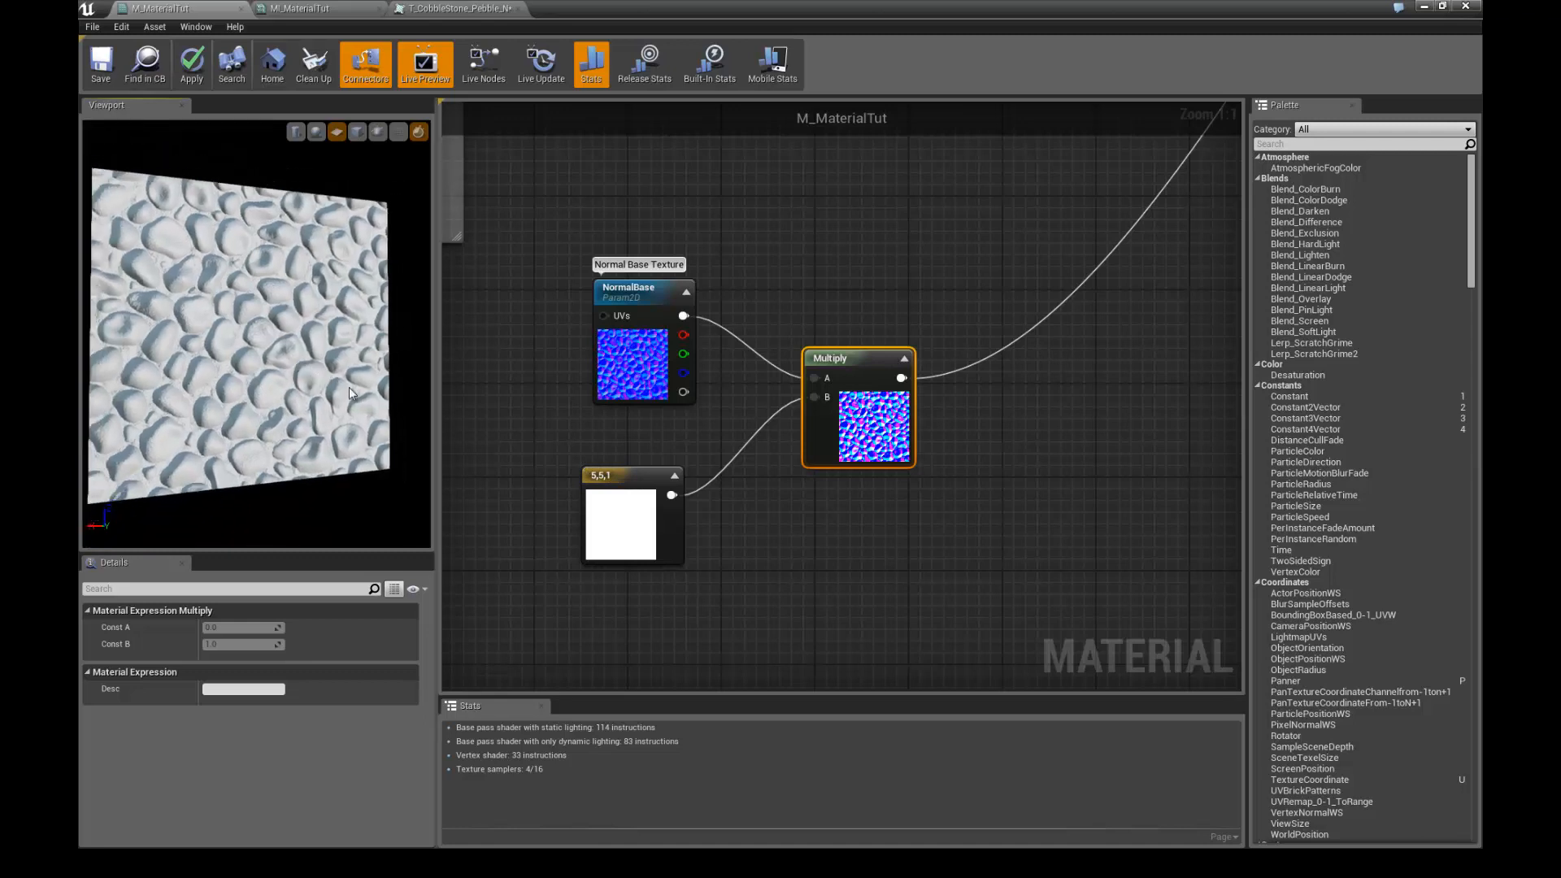
click(615, 478)
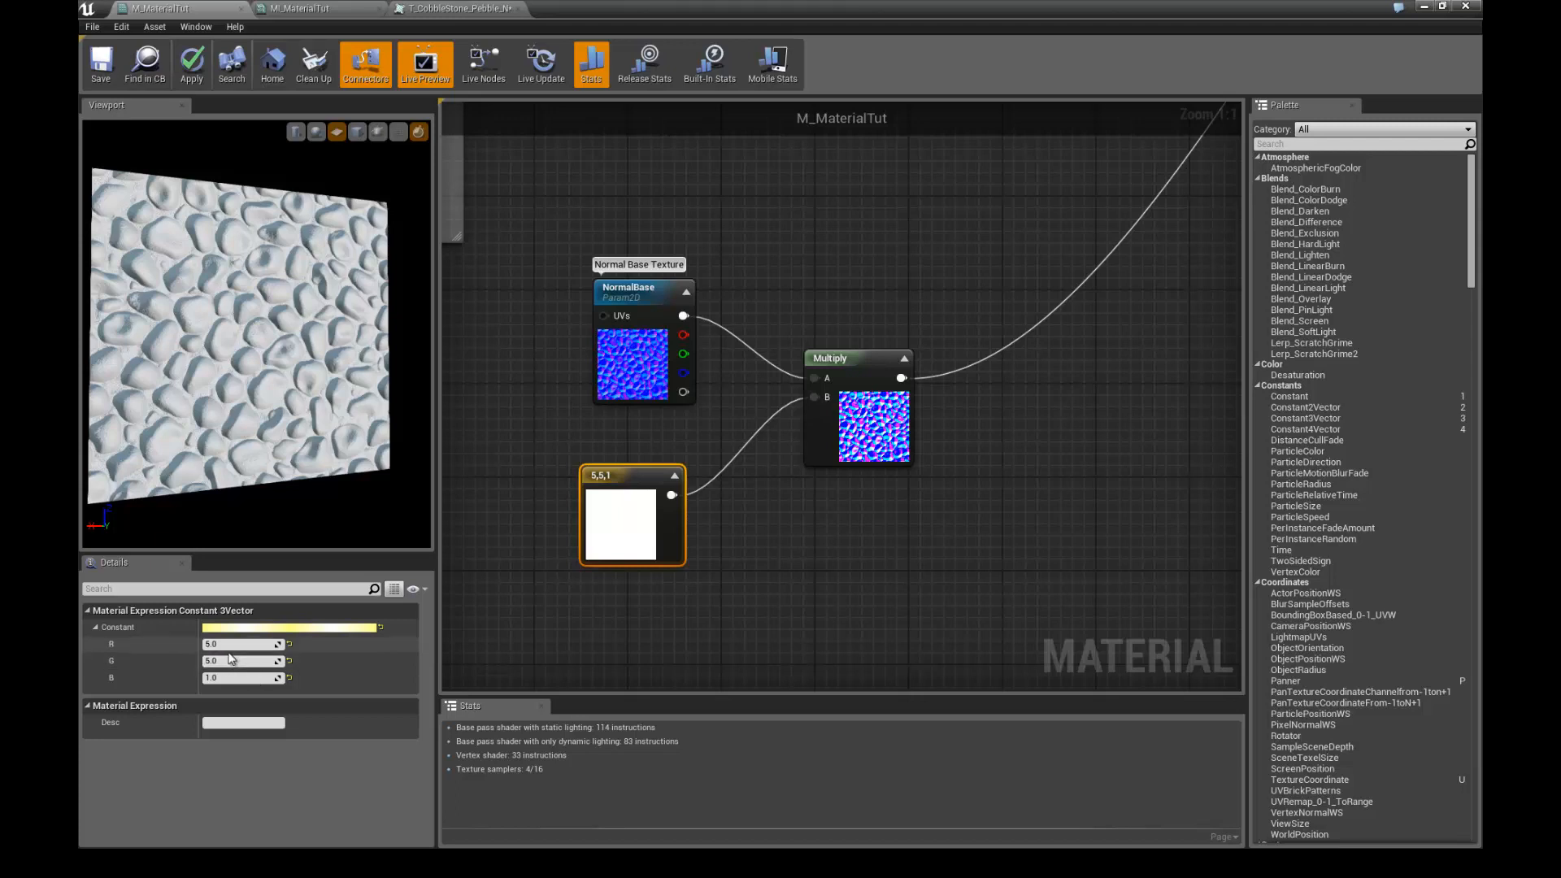
scroll(268, 402, up, 5)
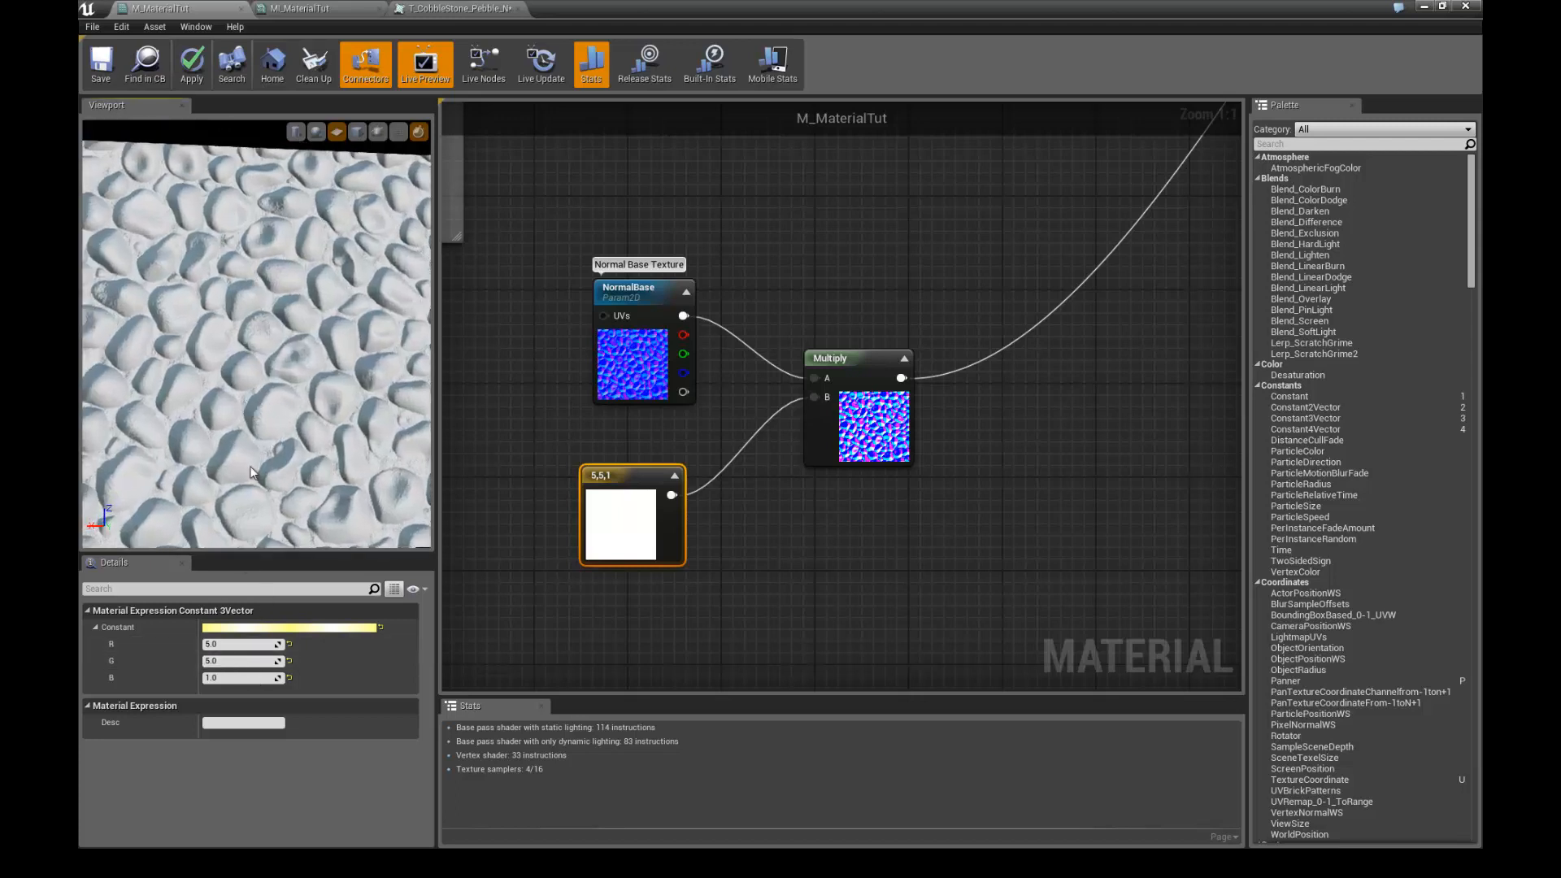
click(231, 645)
right_drag(564, 419, 581, 417)
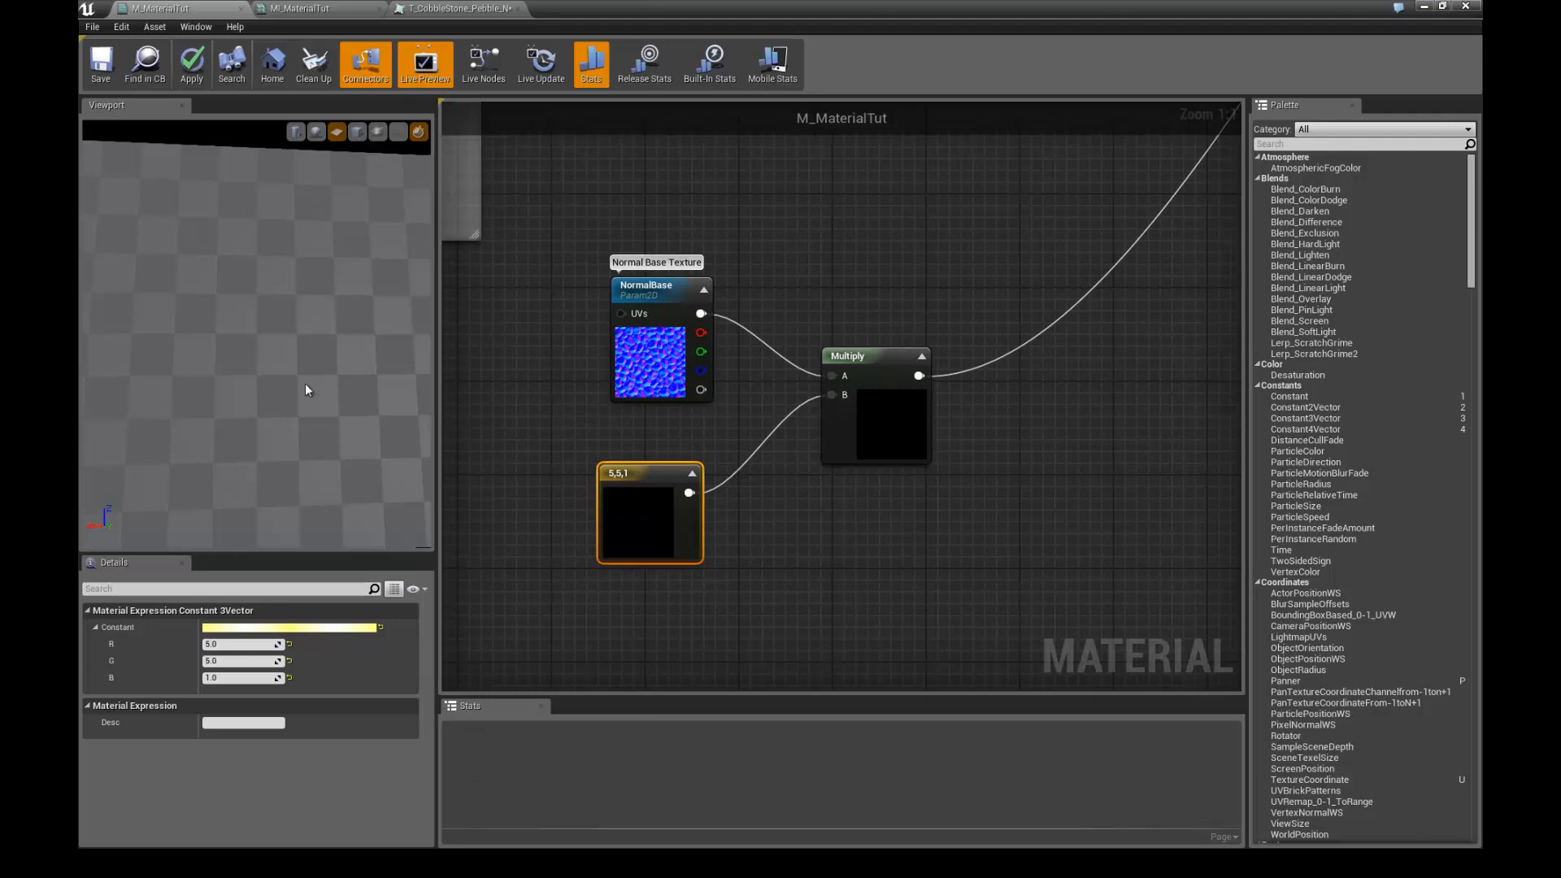
scroll(327, 391, down, 3)
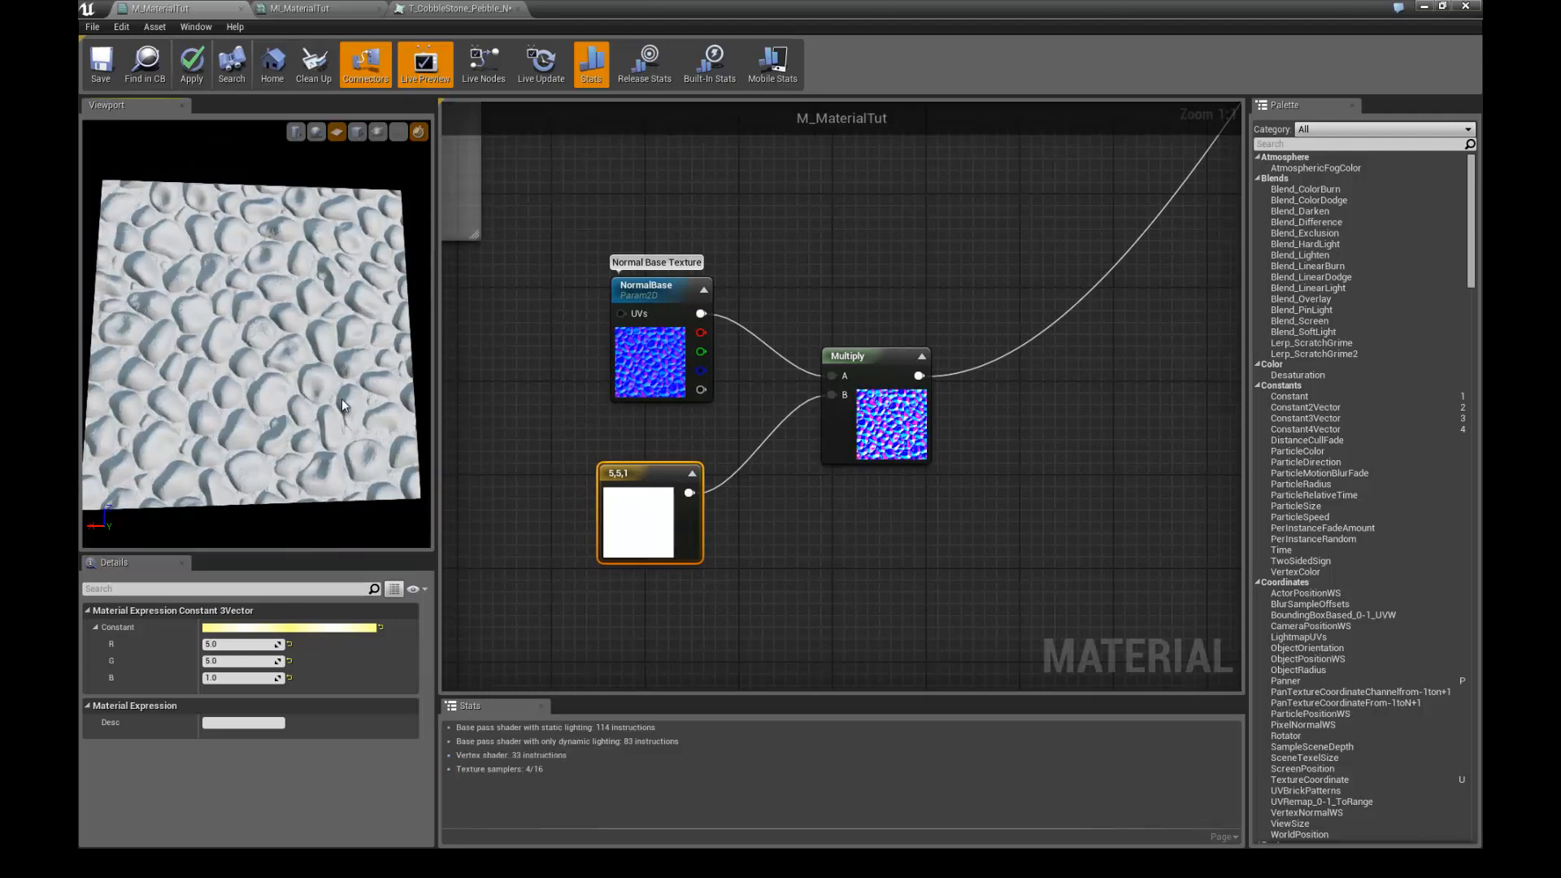
drag(342, 399, 370, 399)
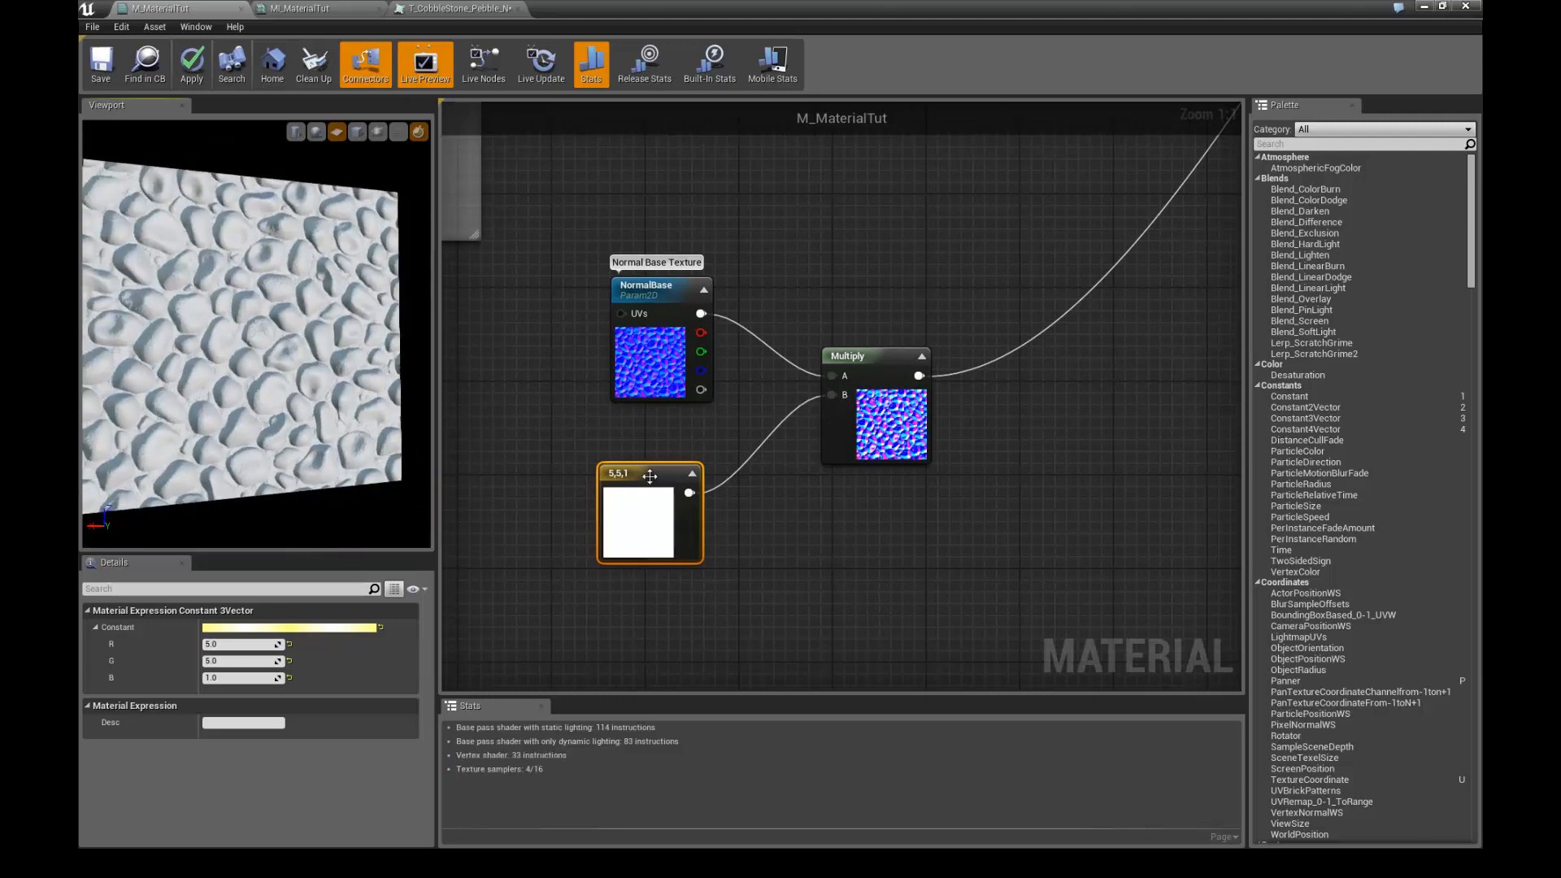
- Delete the Constant3Vector that feeds the Multiply node and add a Constant2Vector in its place below NormalBase
drag(645, 472, 563, 471)
right_drag(574, 430, 653, 383)
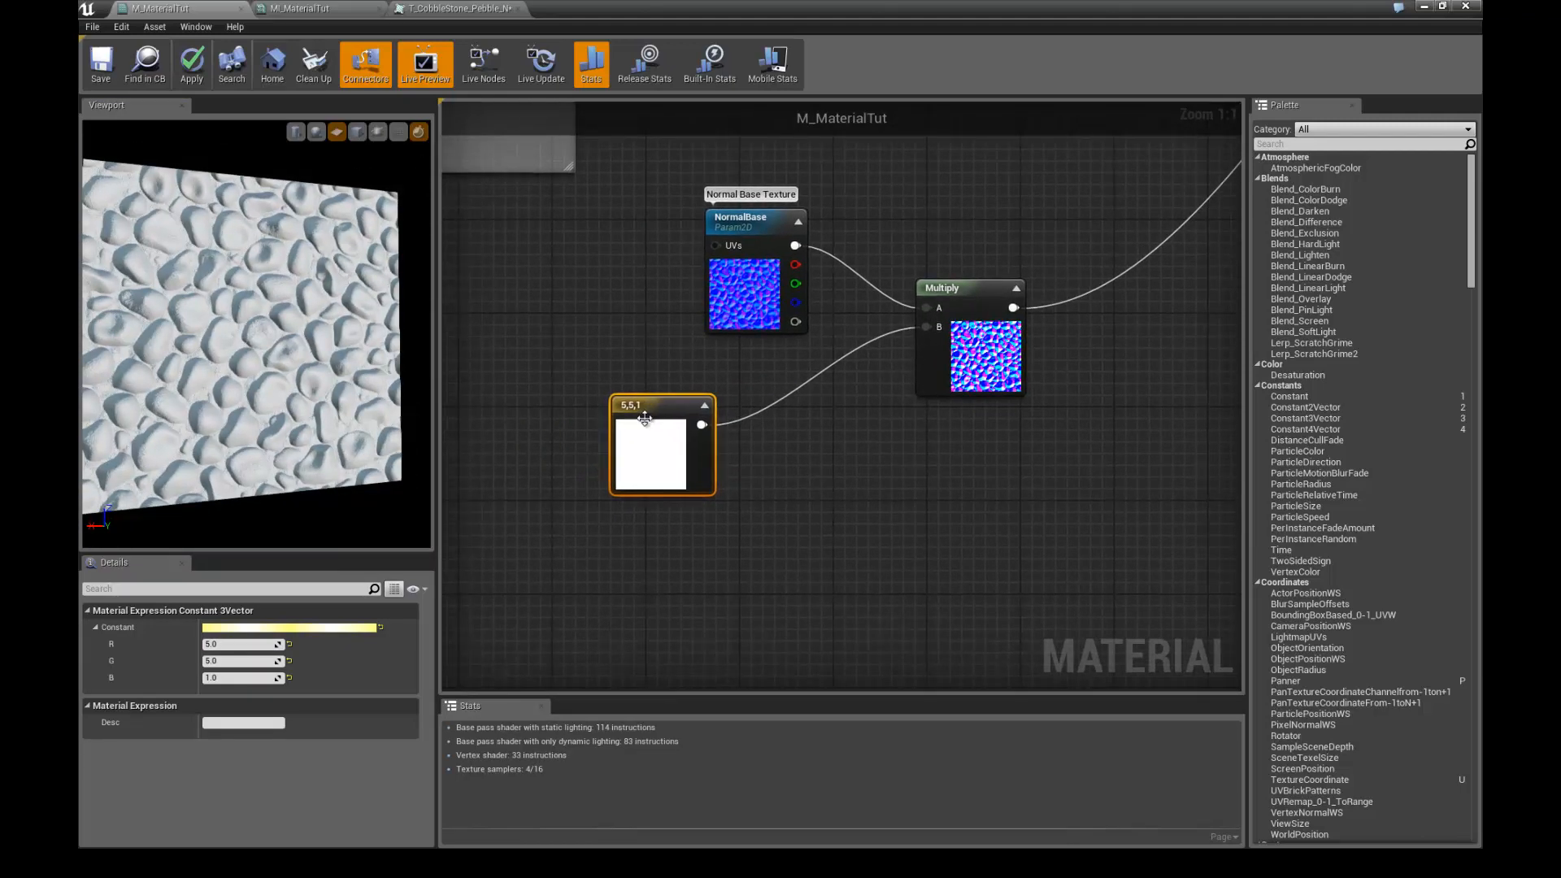
drag(653, 405, 531, 424)
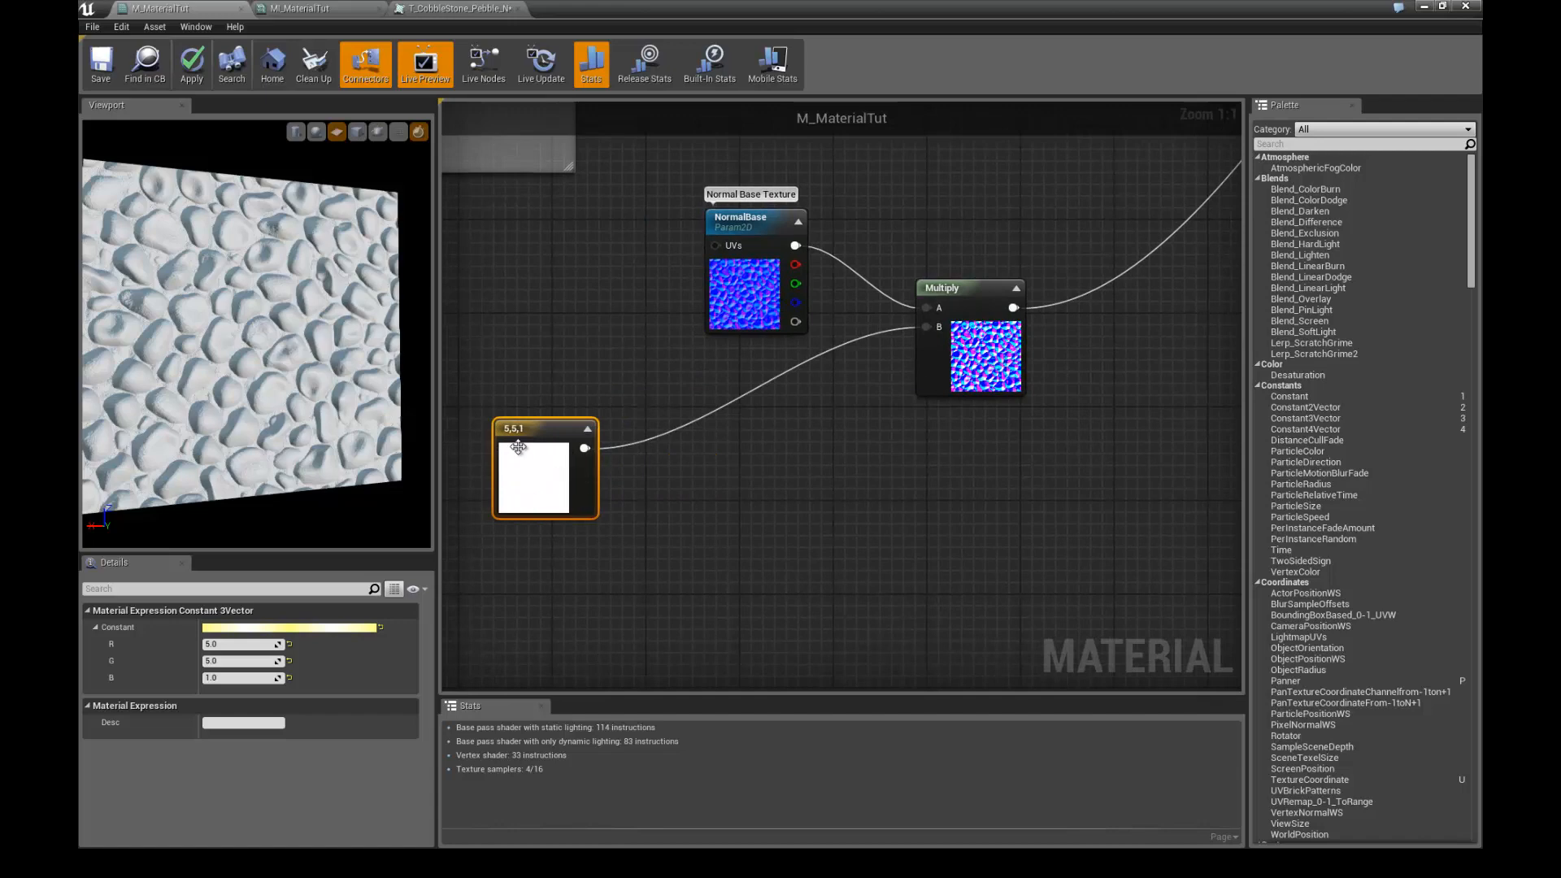
drag(528, 426, 541, 423)
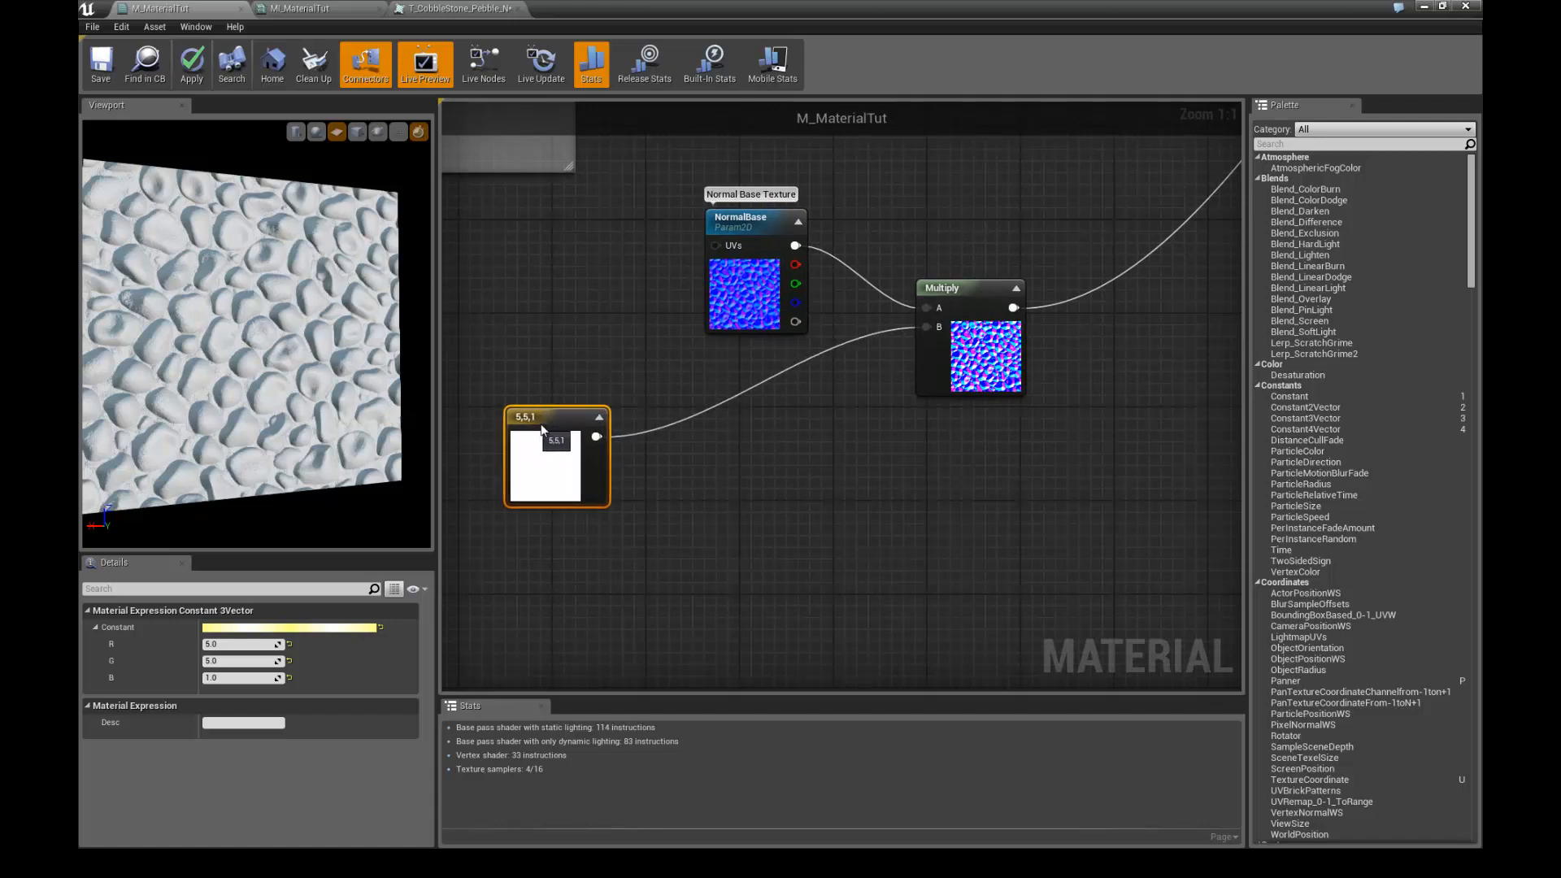
key(Delete)
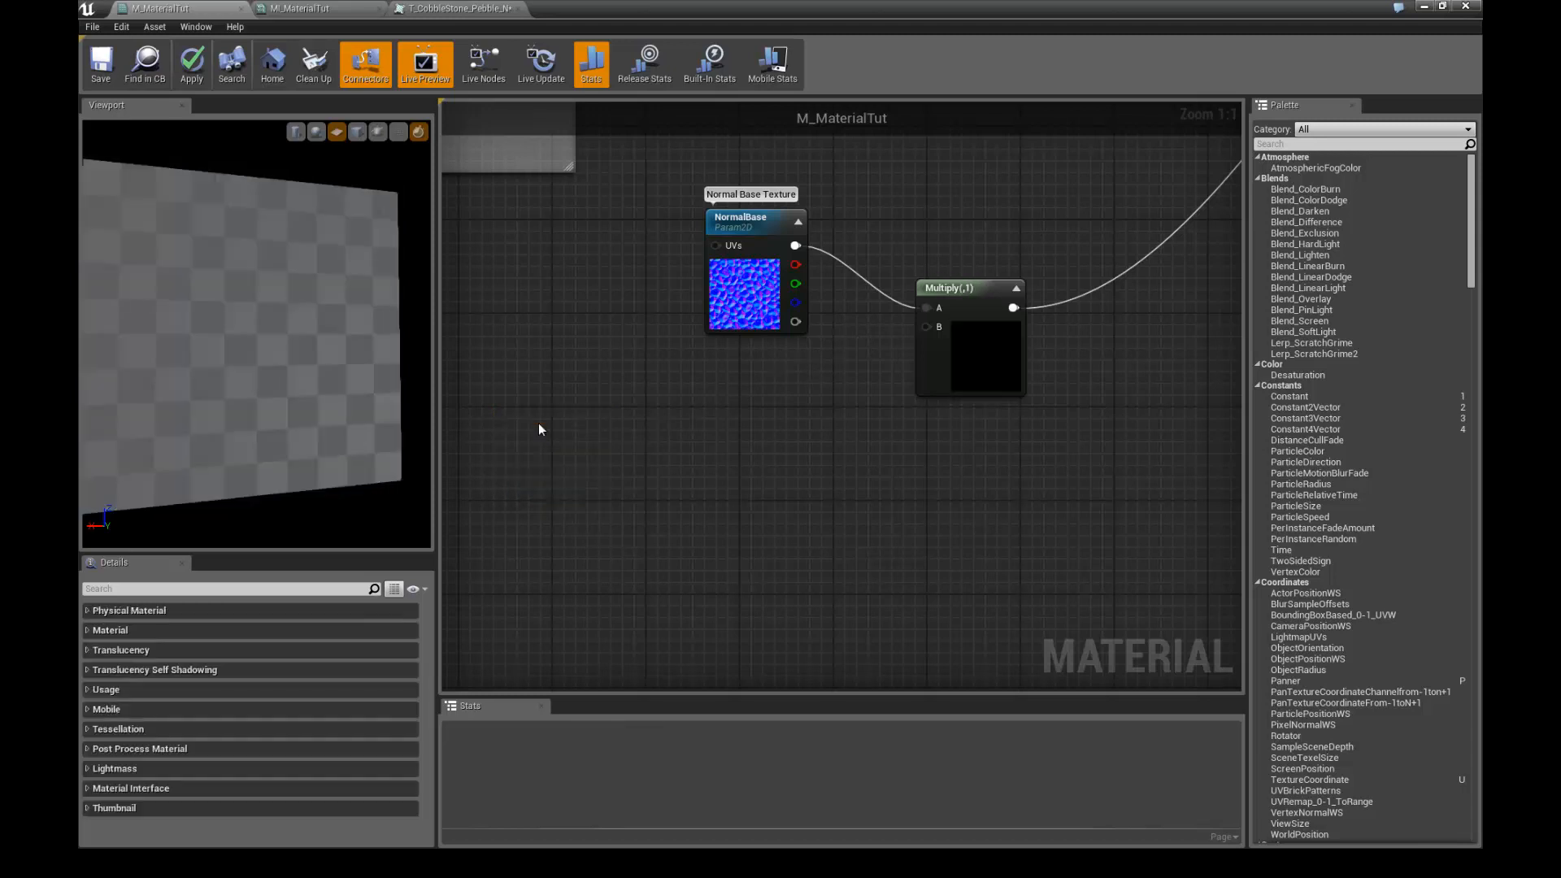
key(2)
click(593, 415)
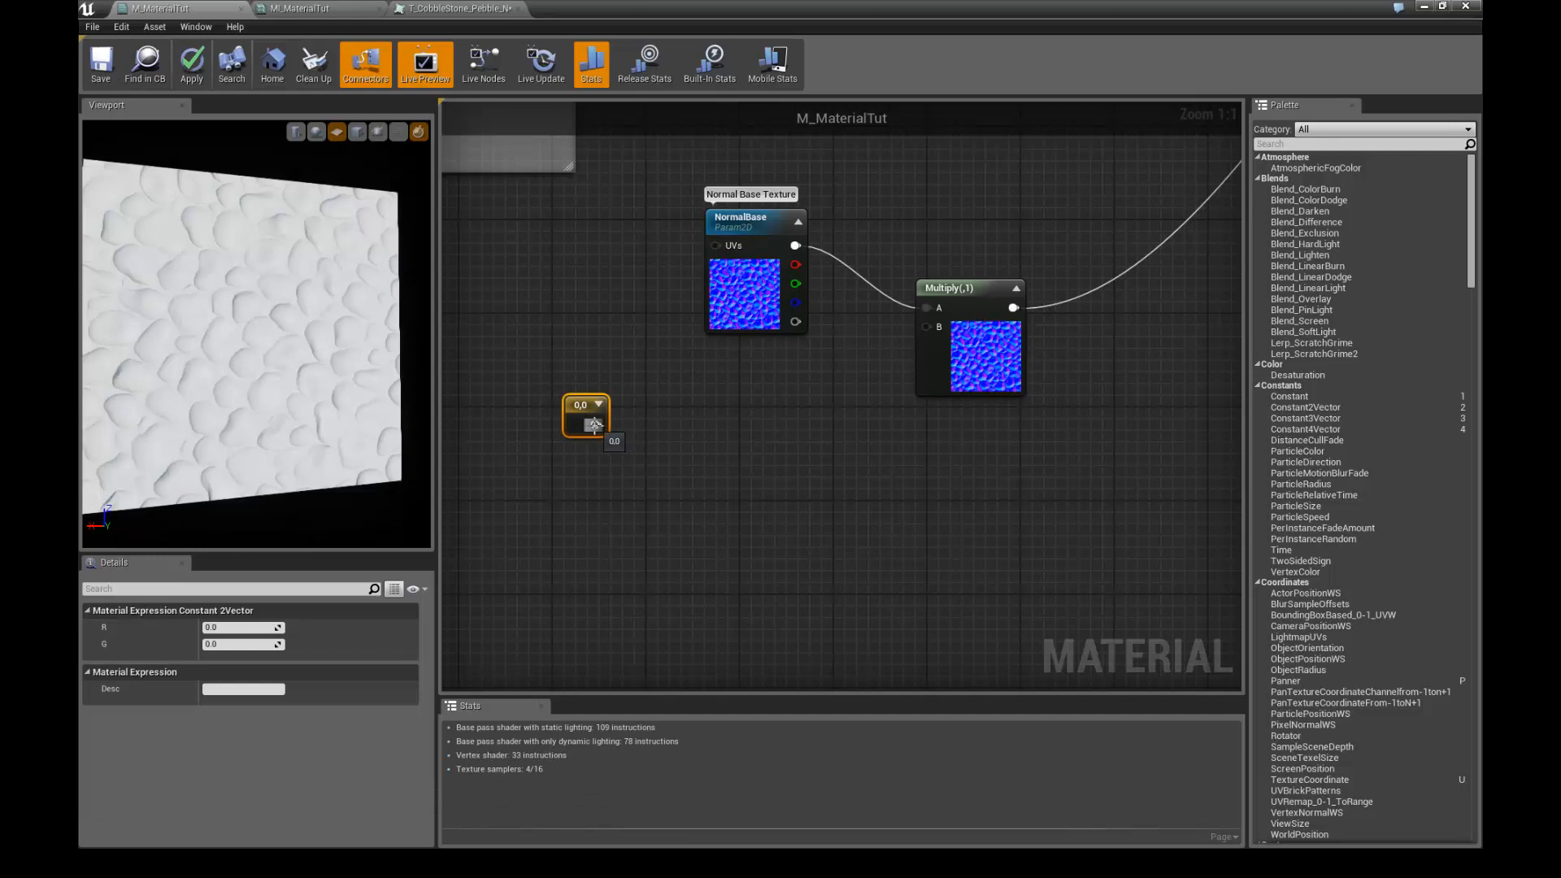
- Try feeding the Constant2Vector into the B input of NormalBase's Multiply node, and break that connection again
drag(594, 424, 925, 326)
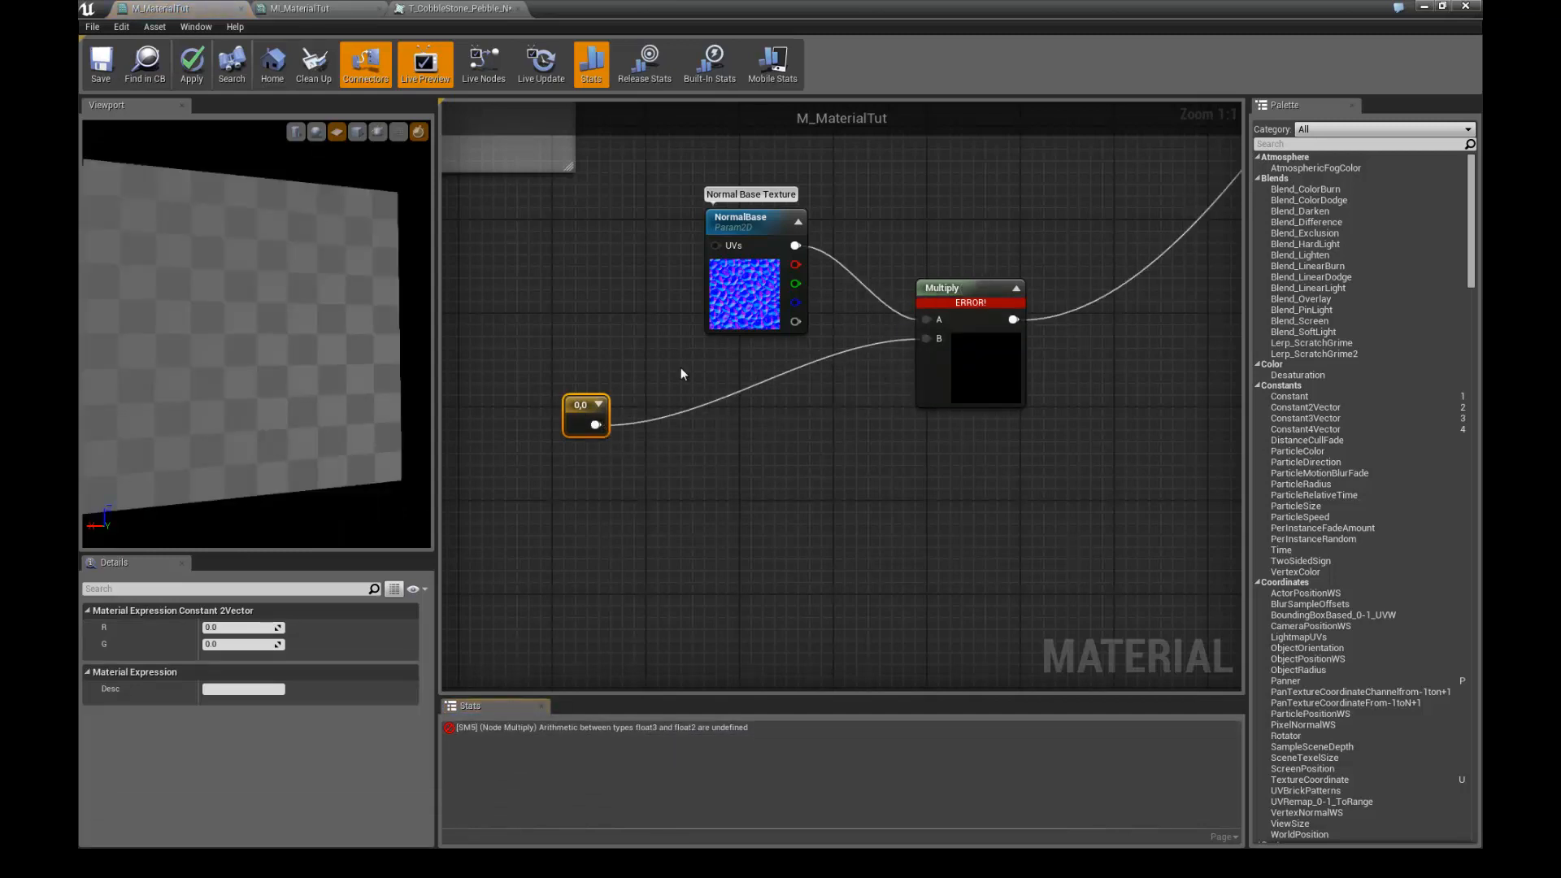
drag(328, 351, 321, 345)
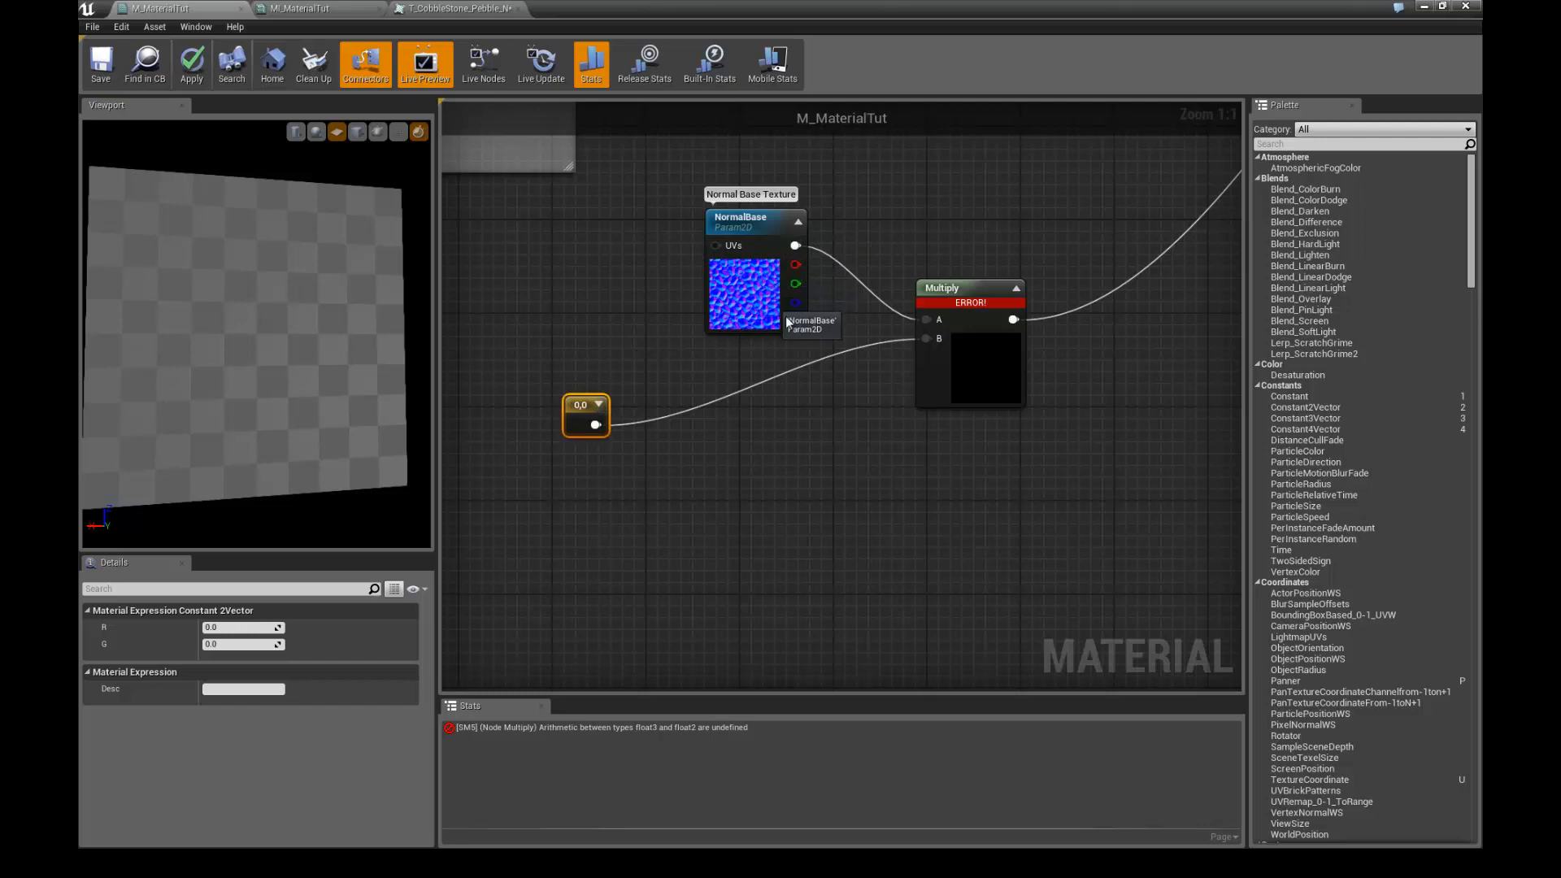
alt+click(923, 337)
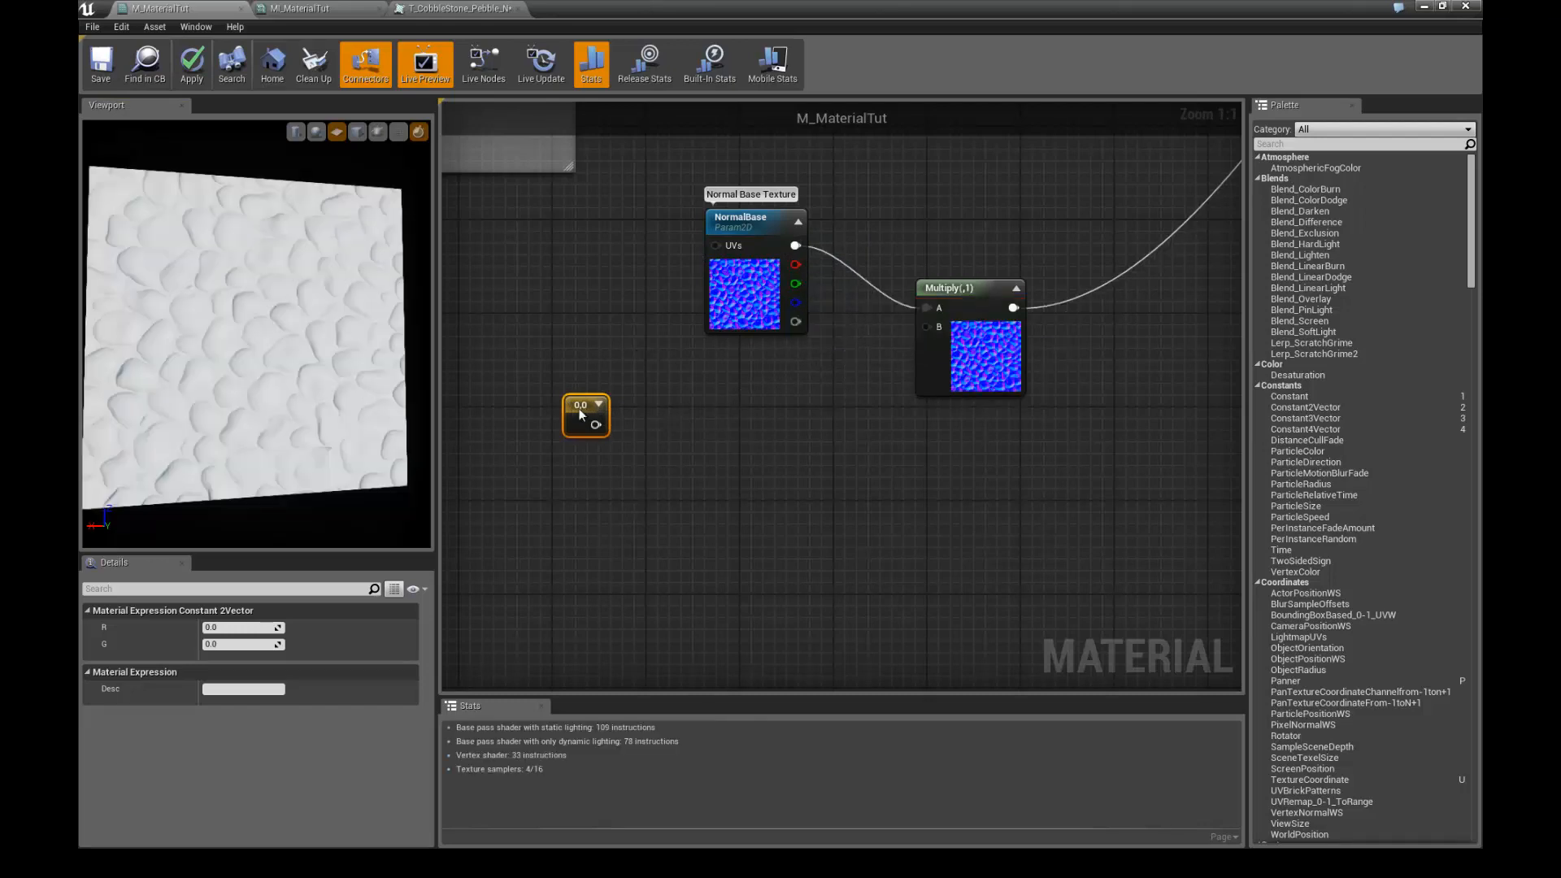
- Add a second Multiply node beside the Constant2Vector and connect the Constant2Vector to its A input
drag(567, 411, 589, 386)
right_drag(648, 396, 702, 398)
click(696, 408)
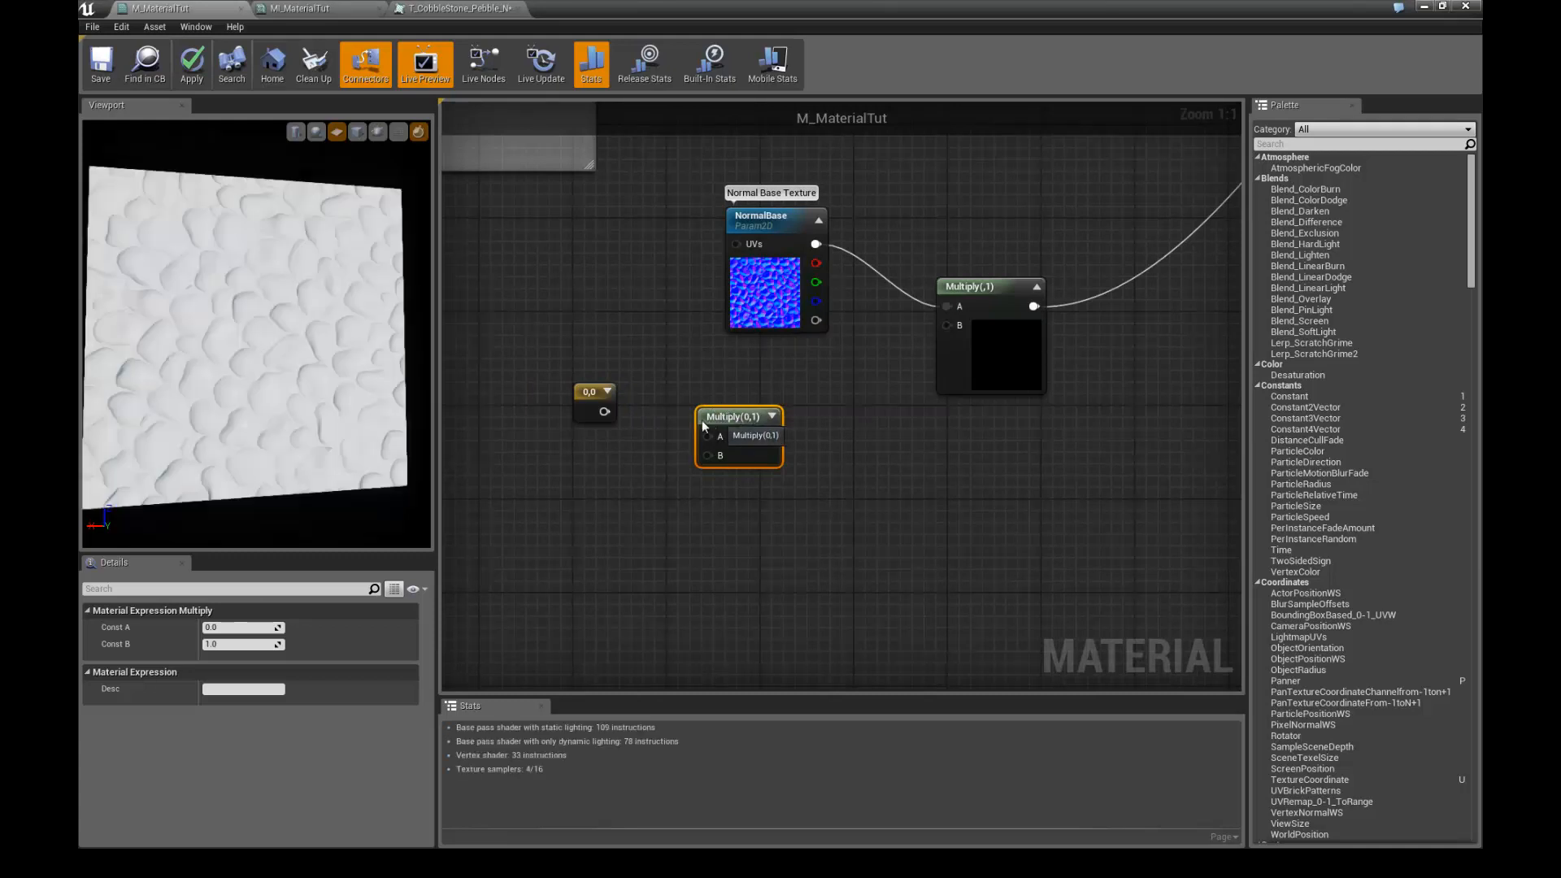
drag(613, 418, 690, 436)
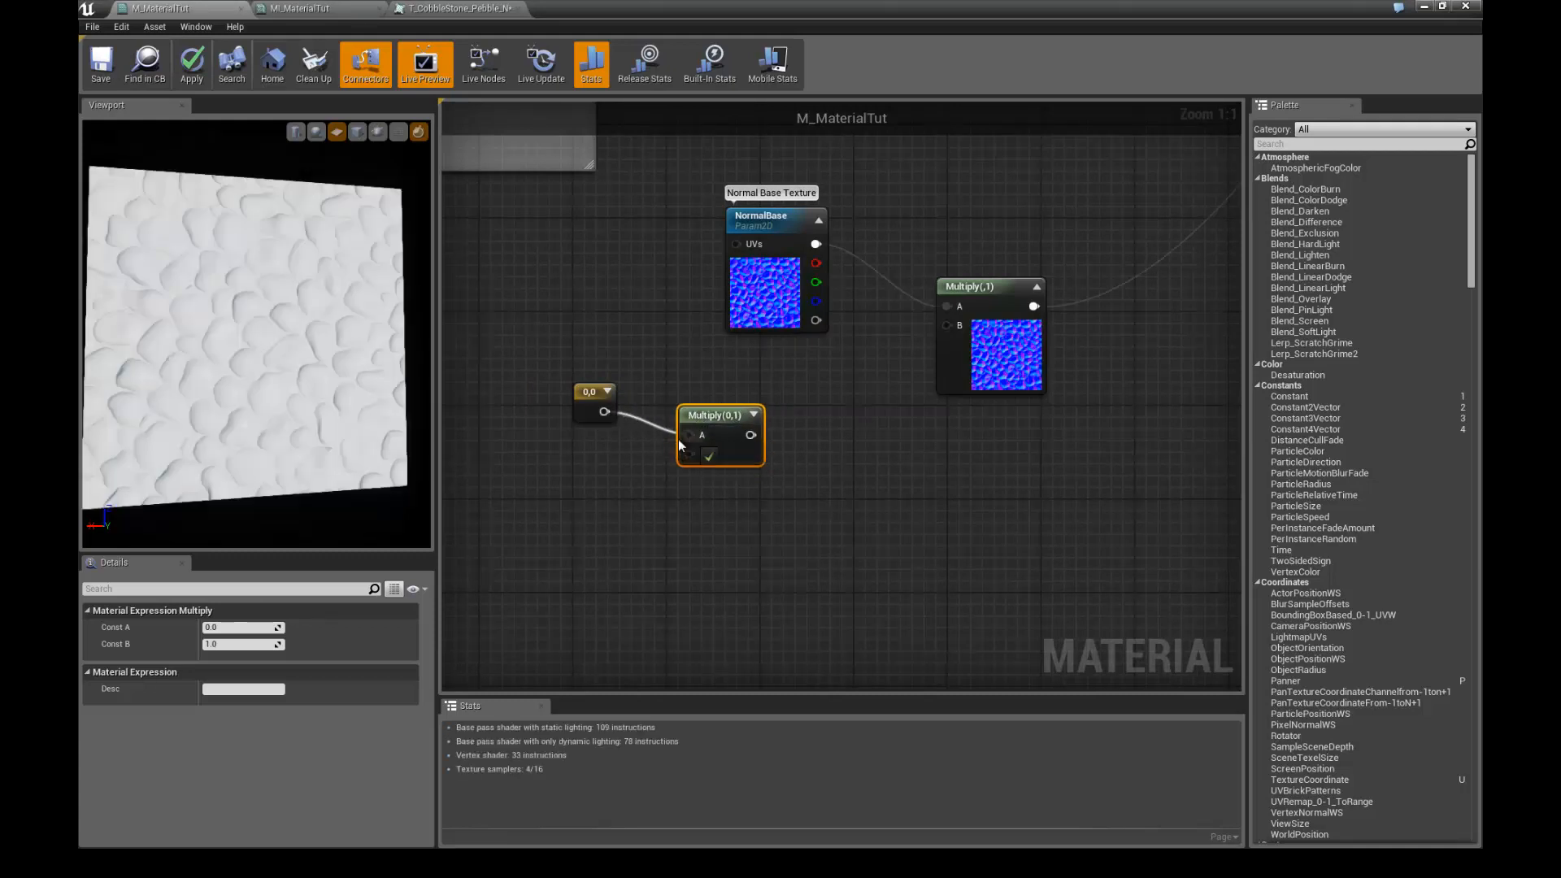
right_drag(626, 476, 652, 472)
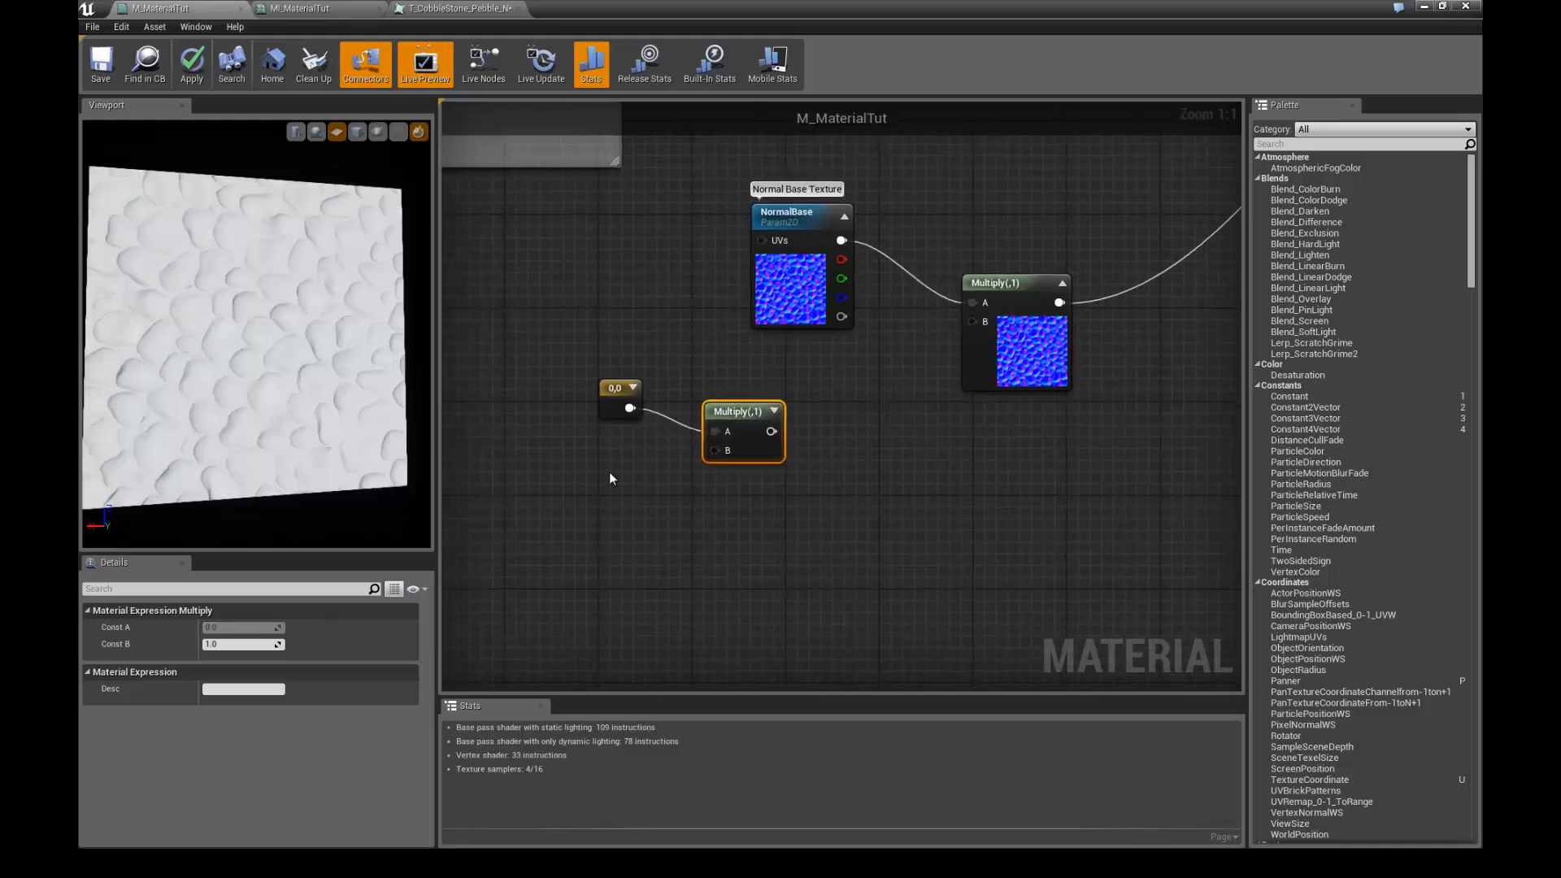
- Add a scalar parameter named NoramlIntensity below the Constant2Vector and connect it to the new Multiply node's B input
click(608, 471)
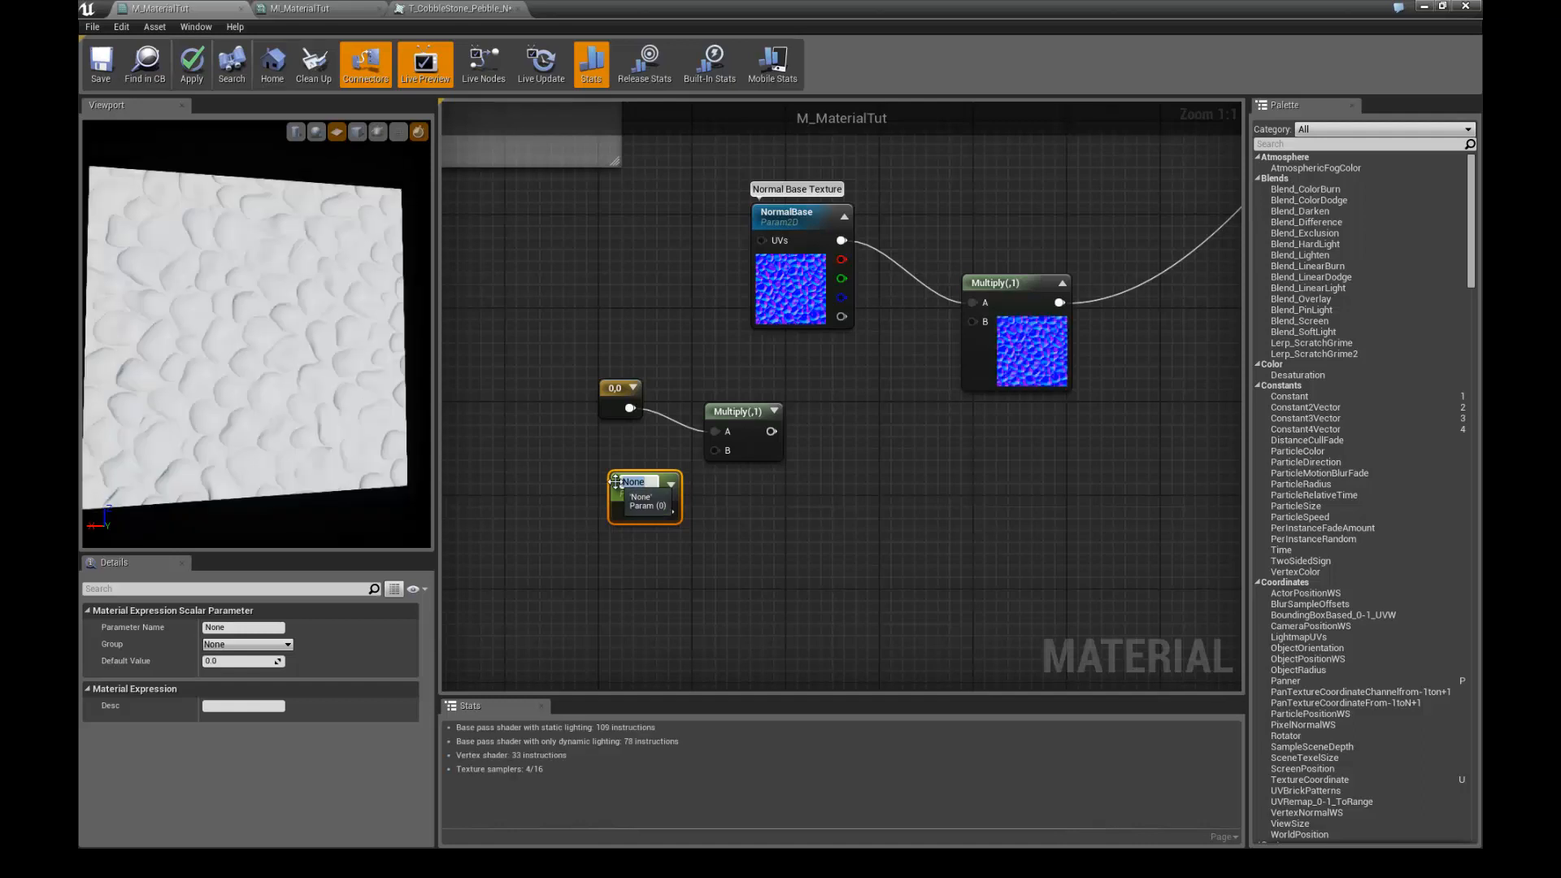
text(NoramlIntensity)
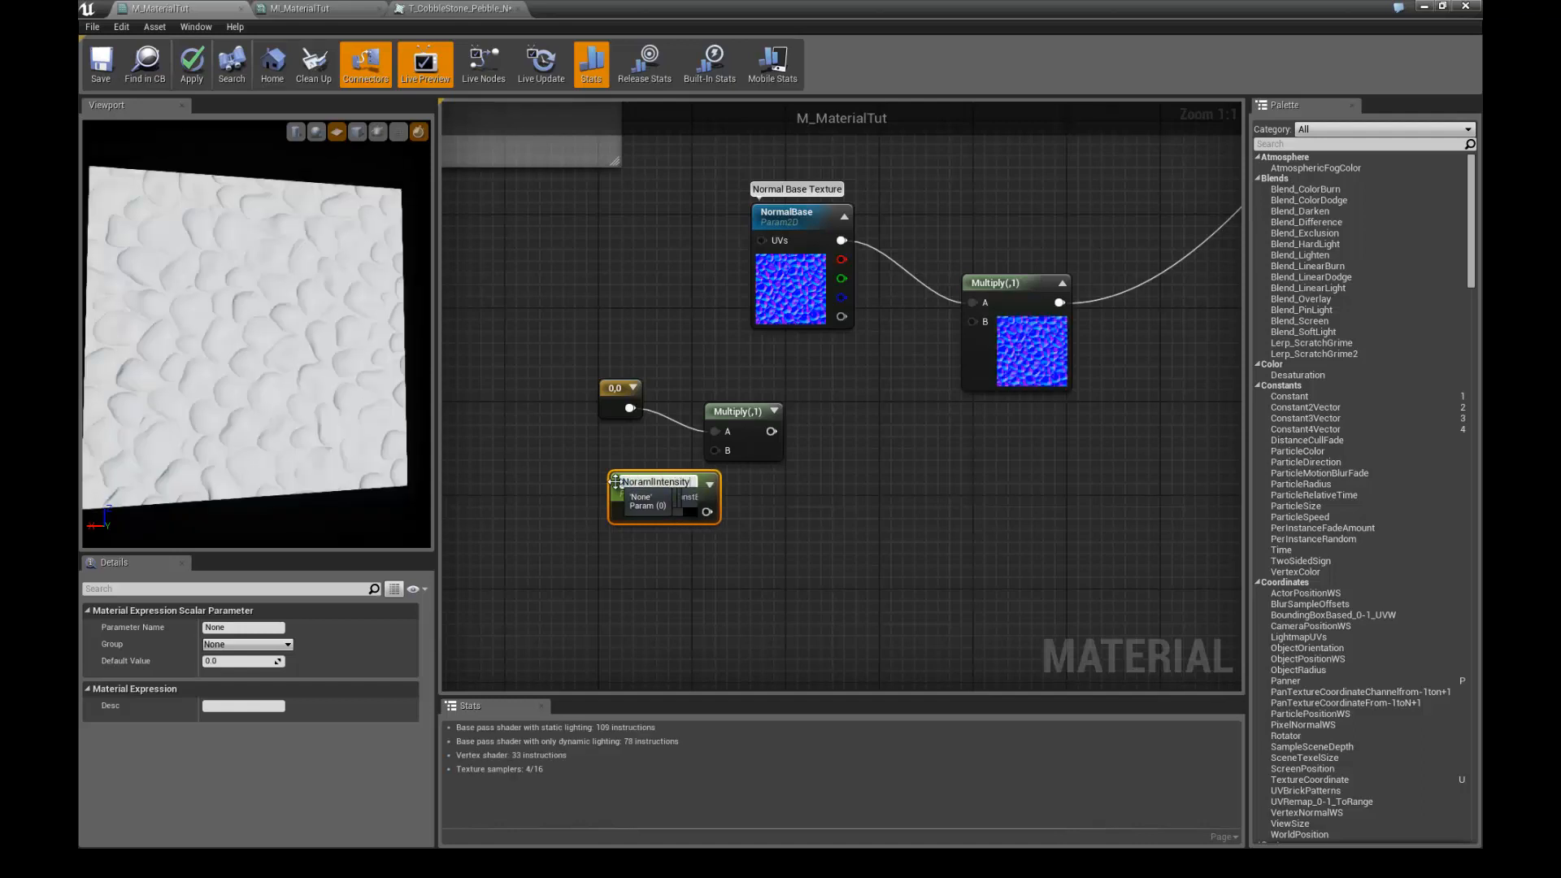
key(Return)
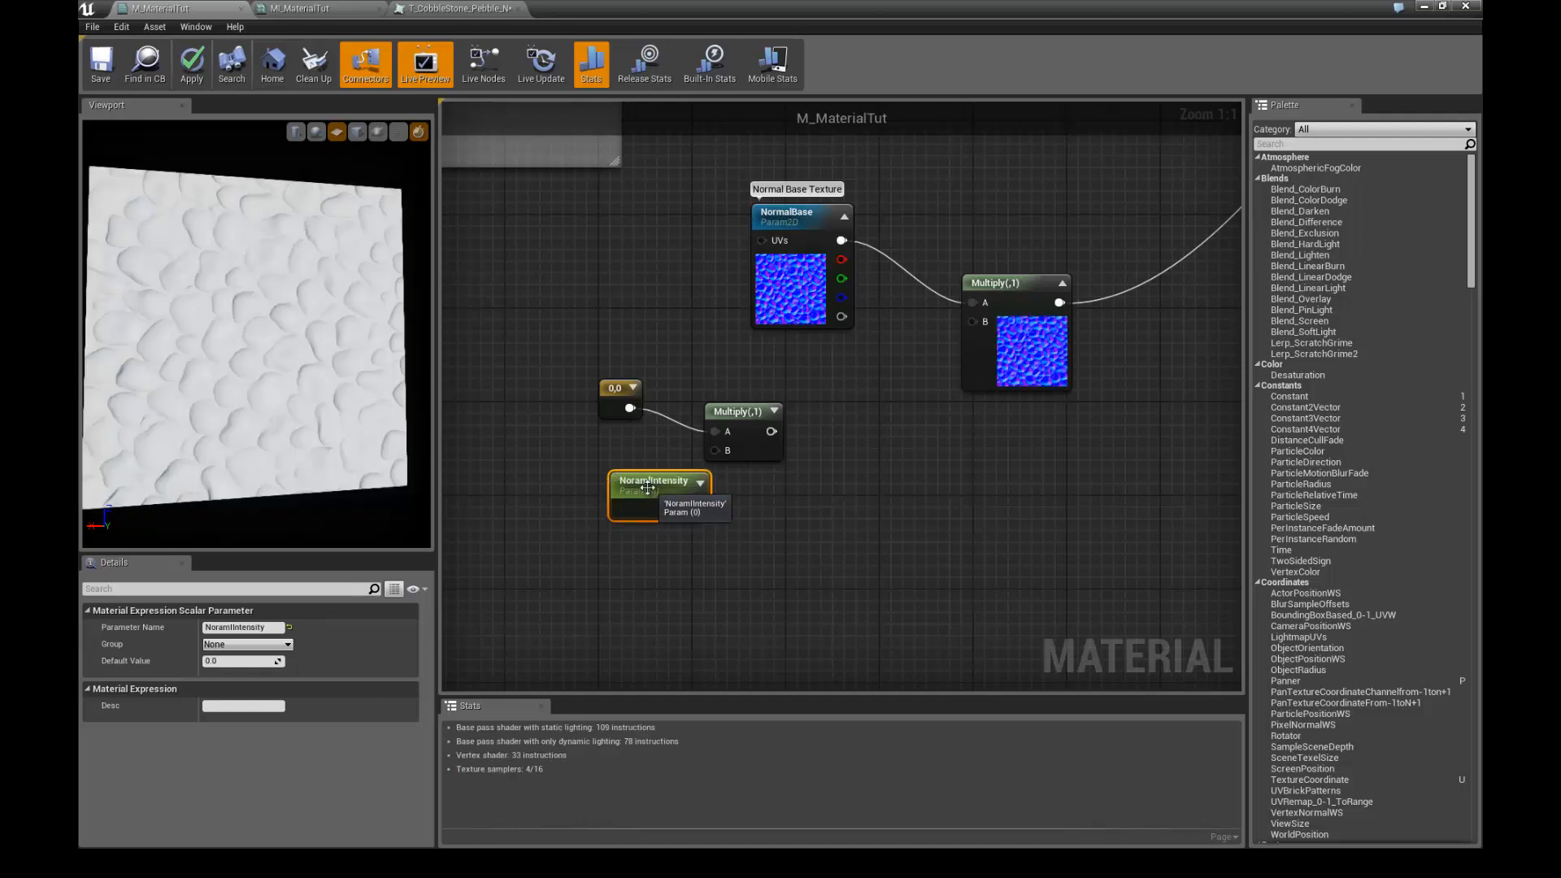
drag(615, 480, 569, 492)
drag(654, 521, 716, 450)
drag(597, 503, 586, 492)
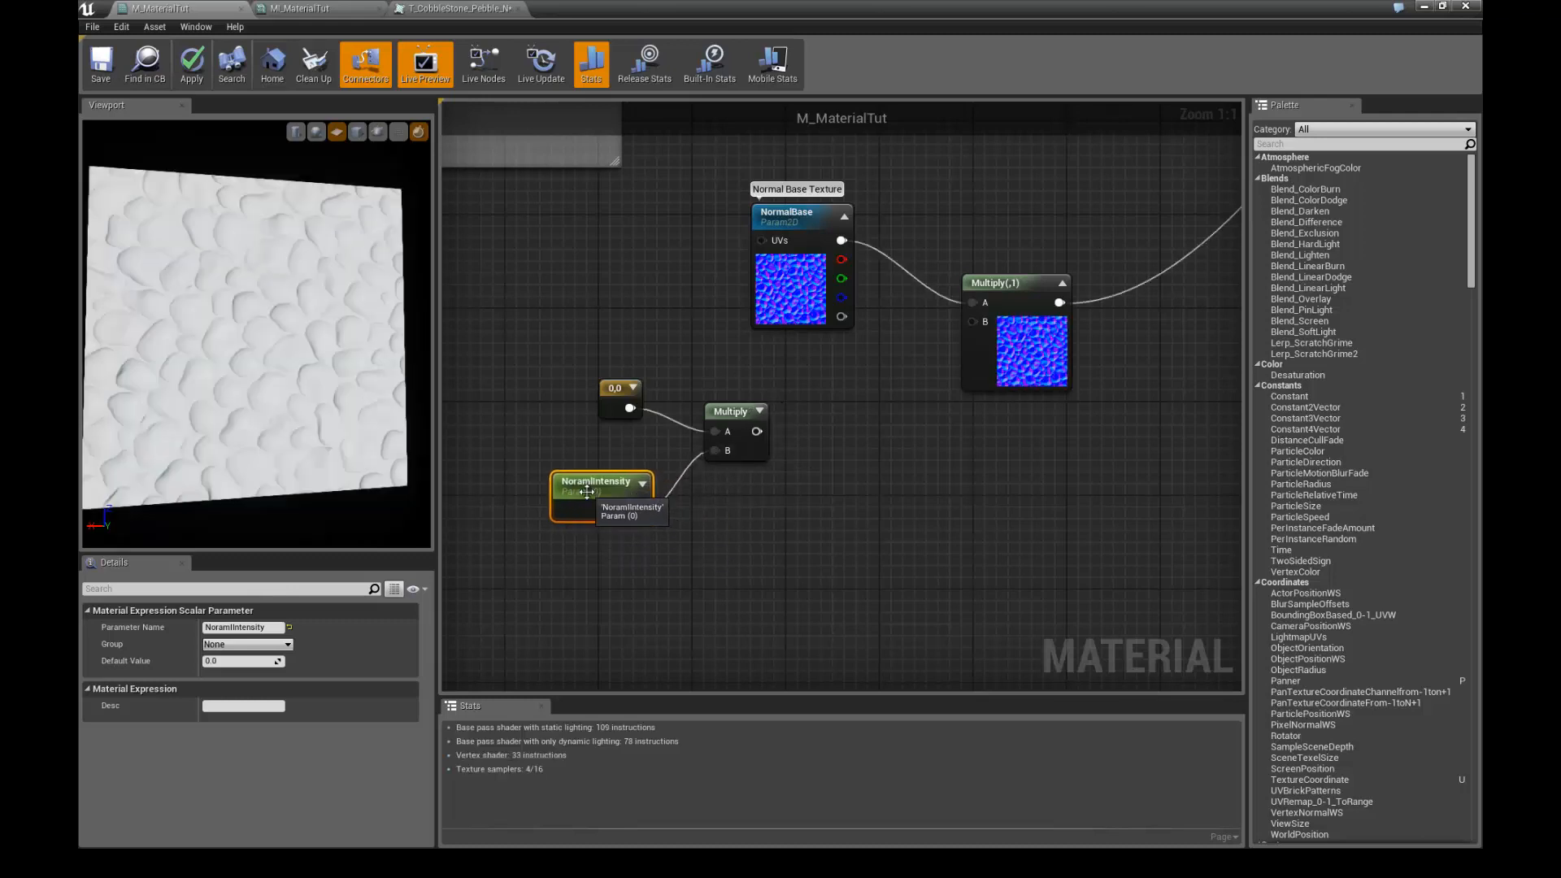
- Set the Constant2Vector's R and G values to 1 each
click(612, 387)
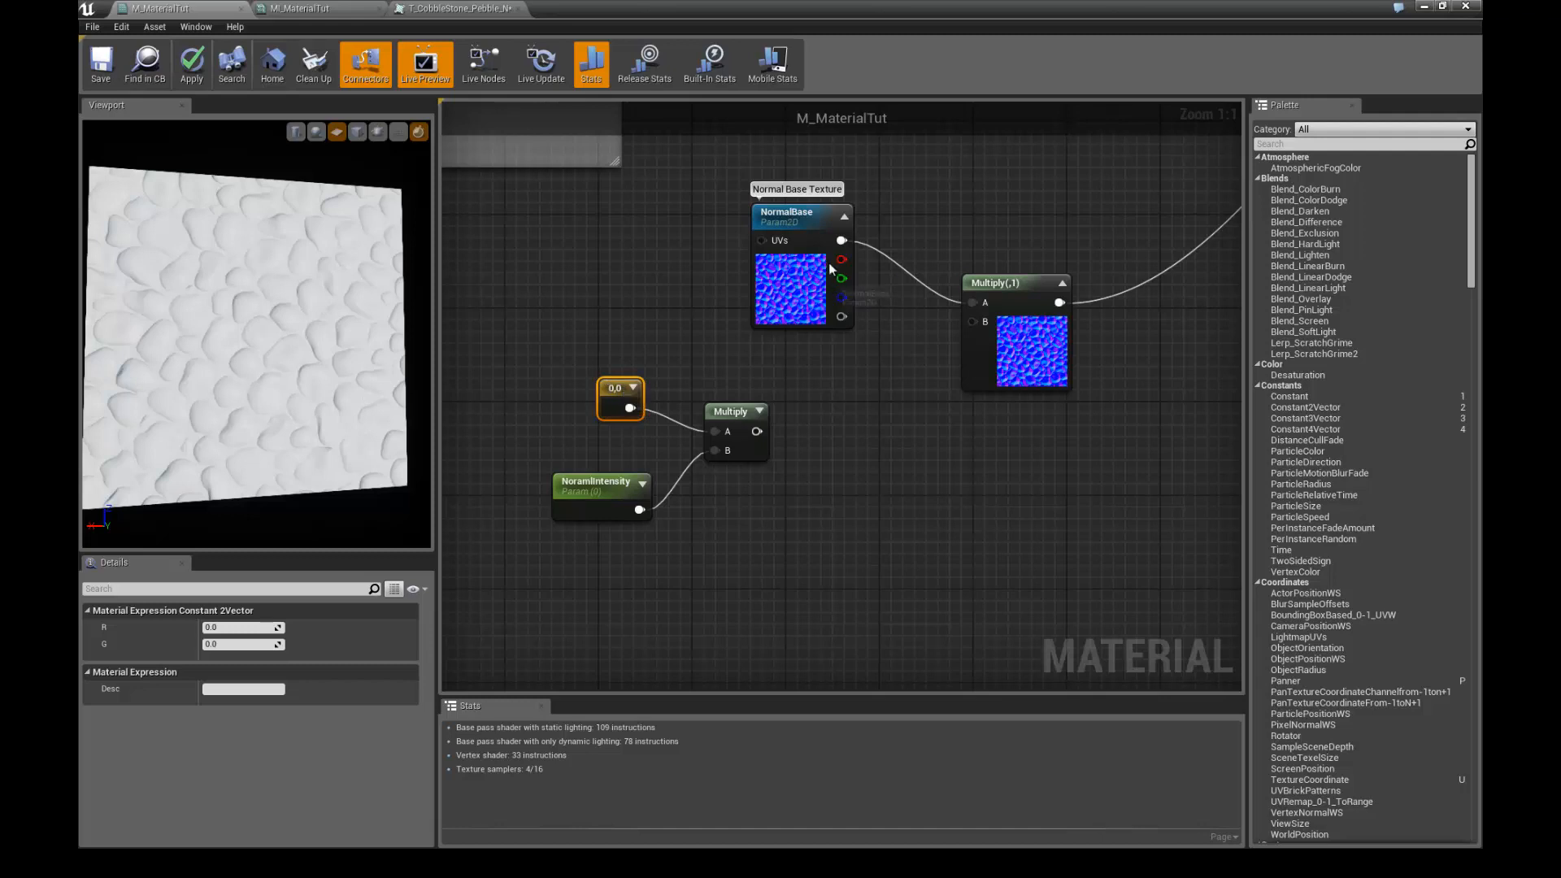
drag(615, 388, 602, 388)
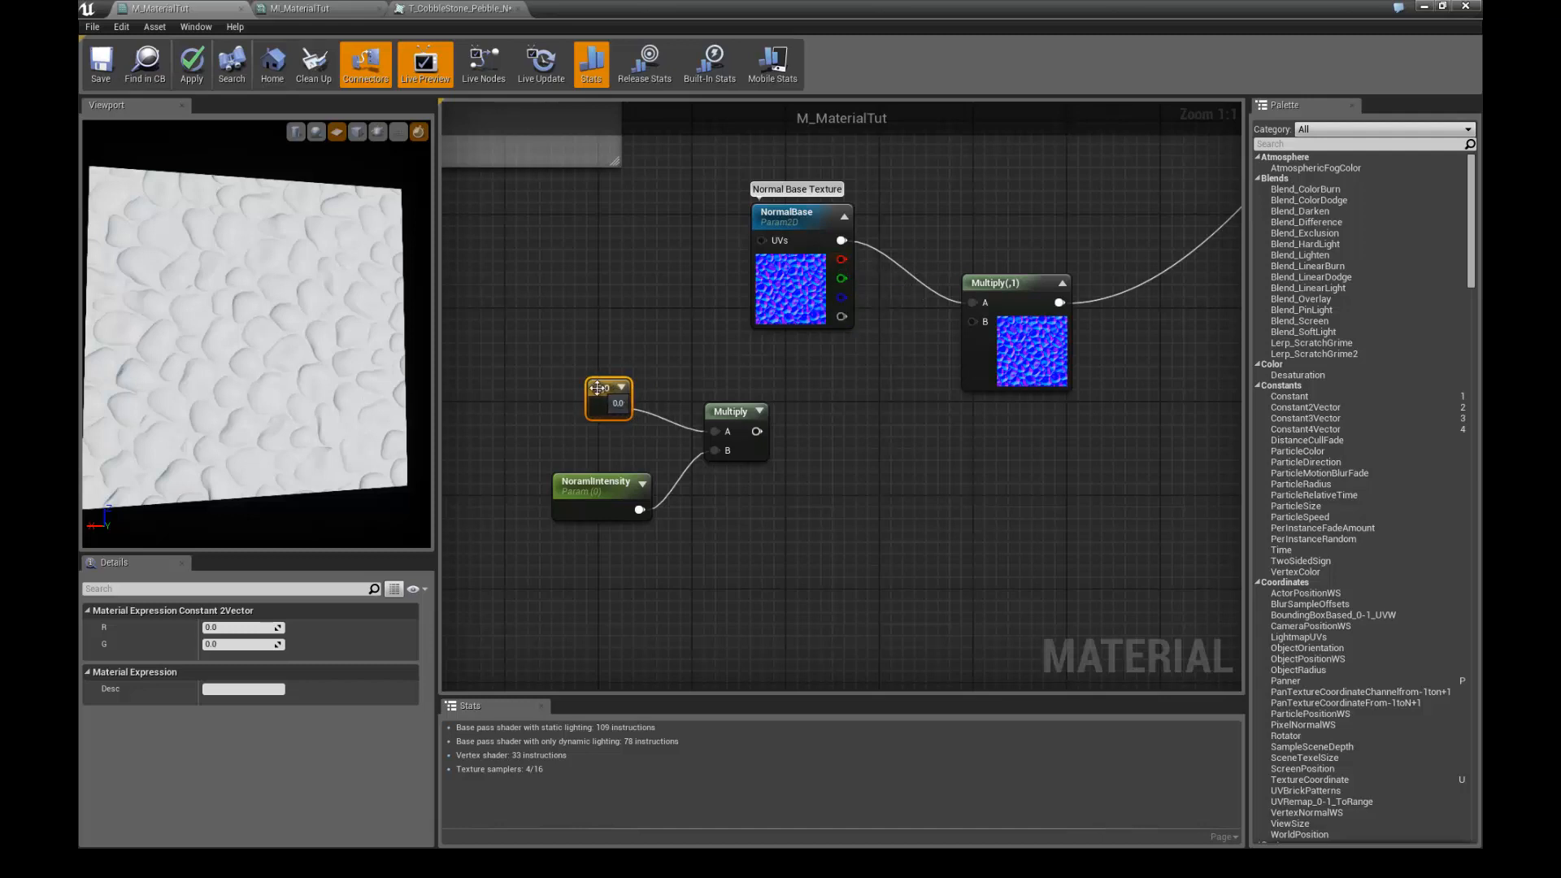
click(253, 627)
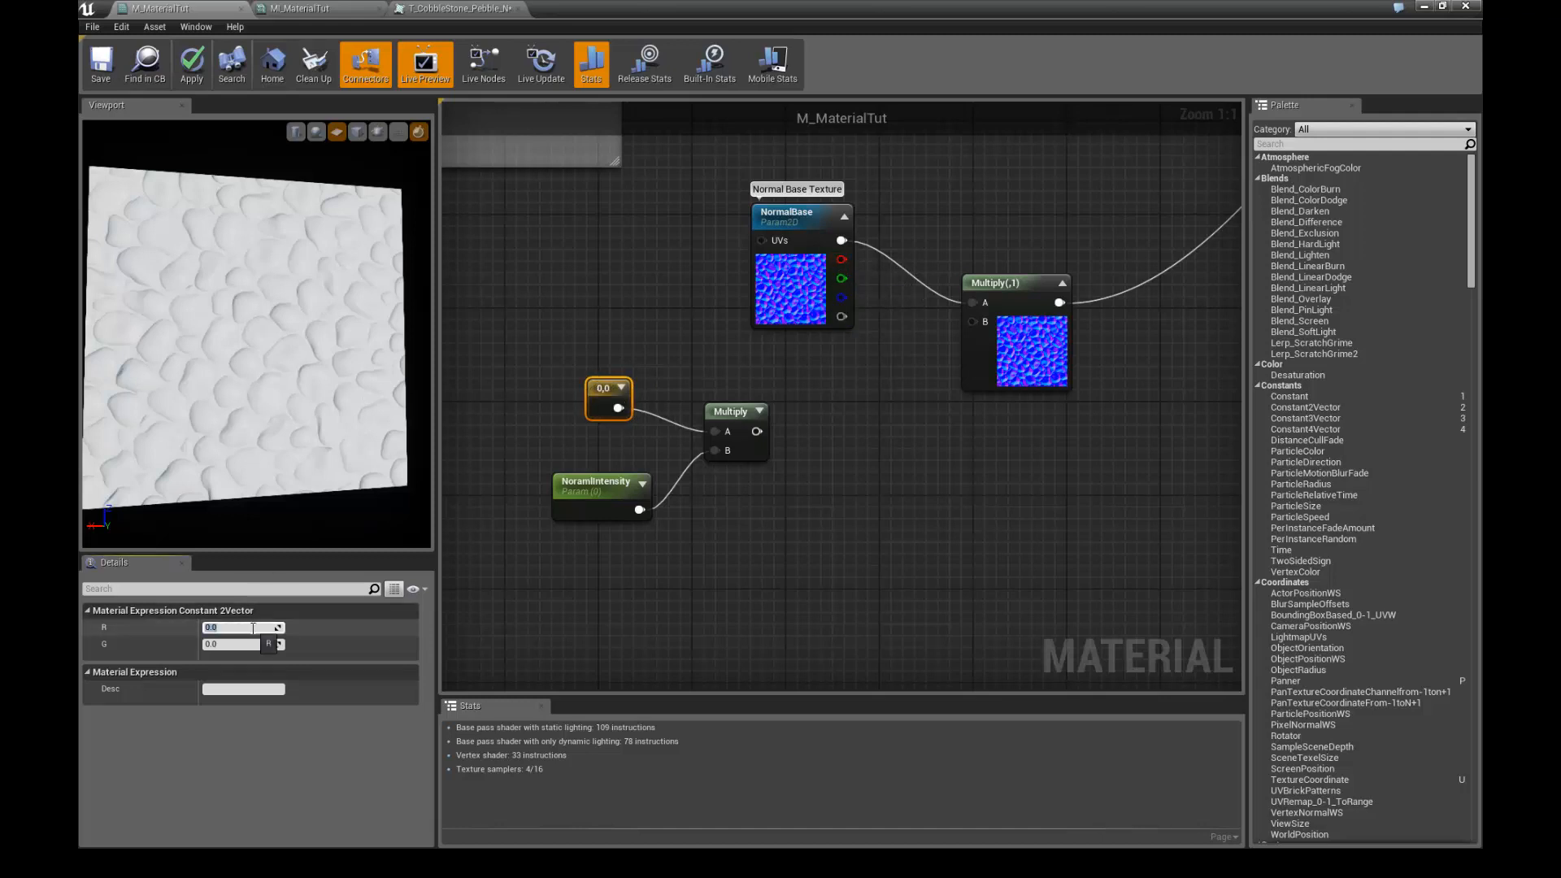
text(1)
key(Tab)
text(1)
key(Tab)
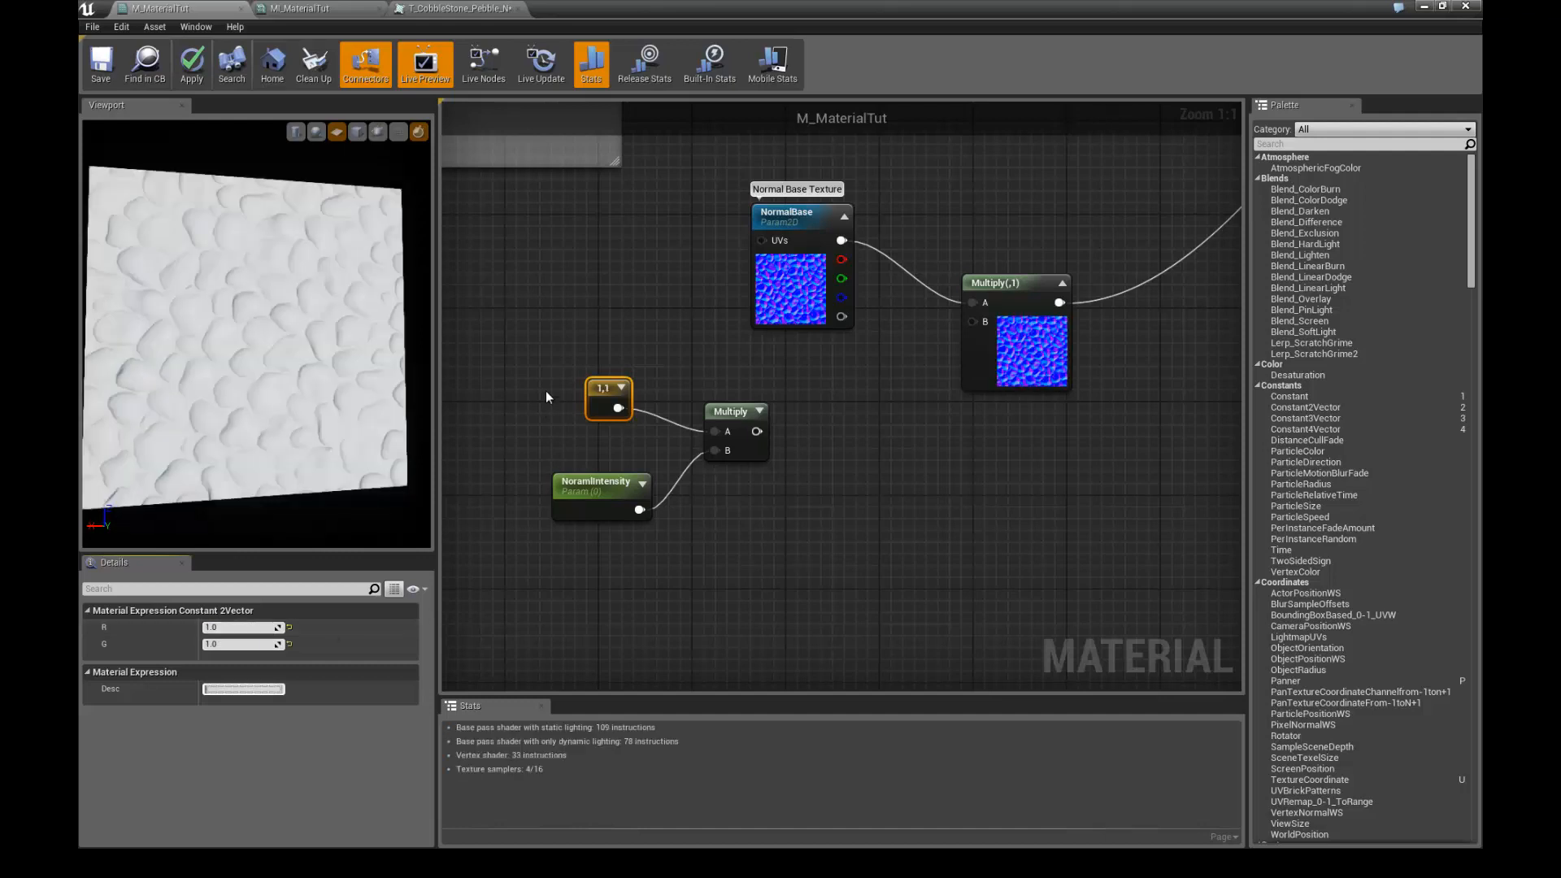
click(545, 391)
right_drag(669, 369, 677, 365)
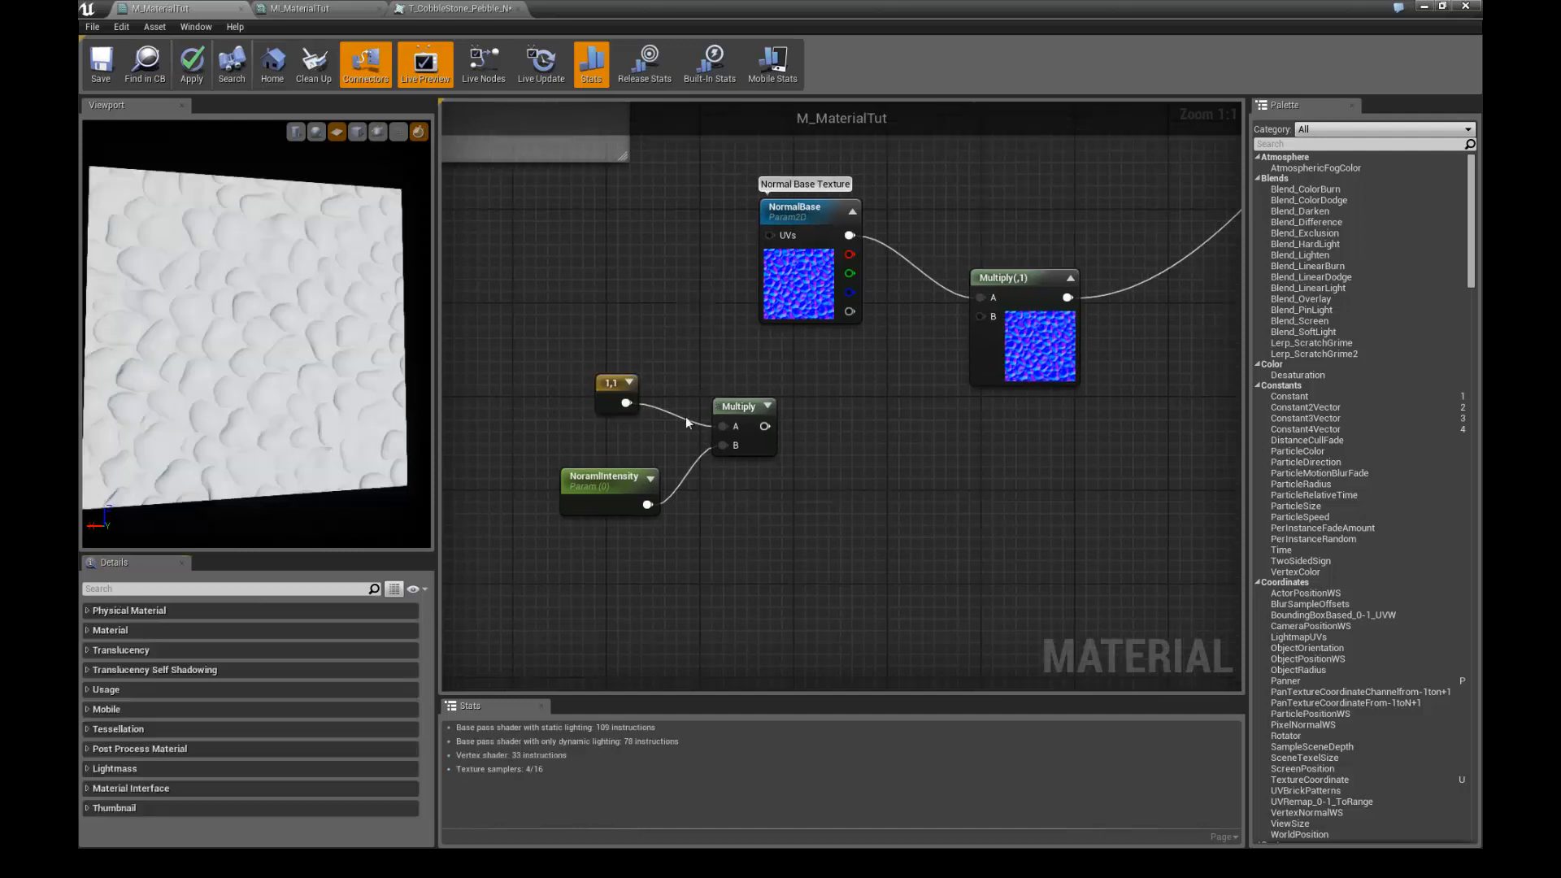
click(603, 476)
click(614, 382)
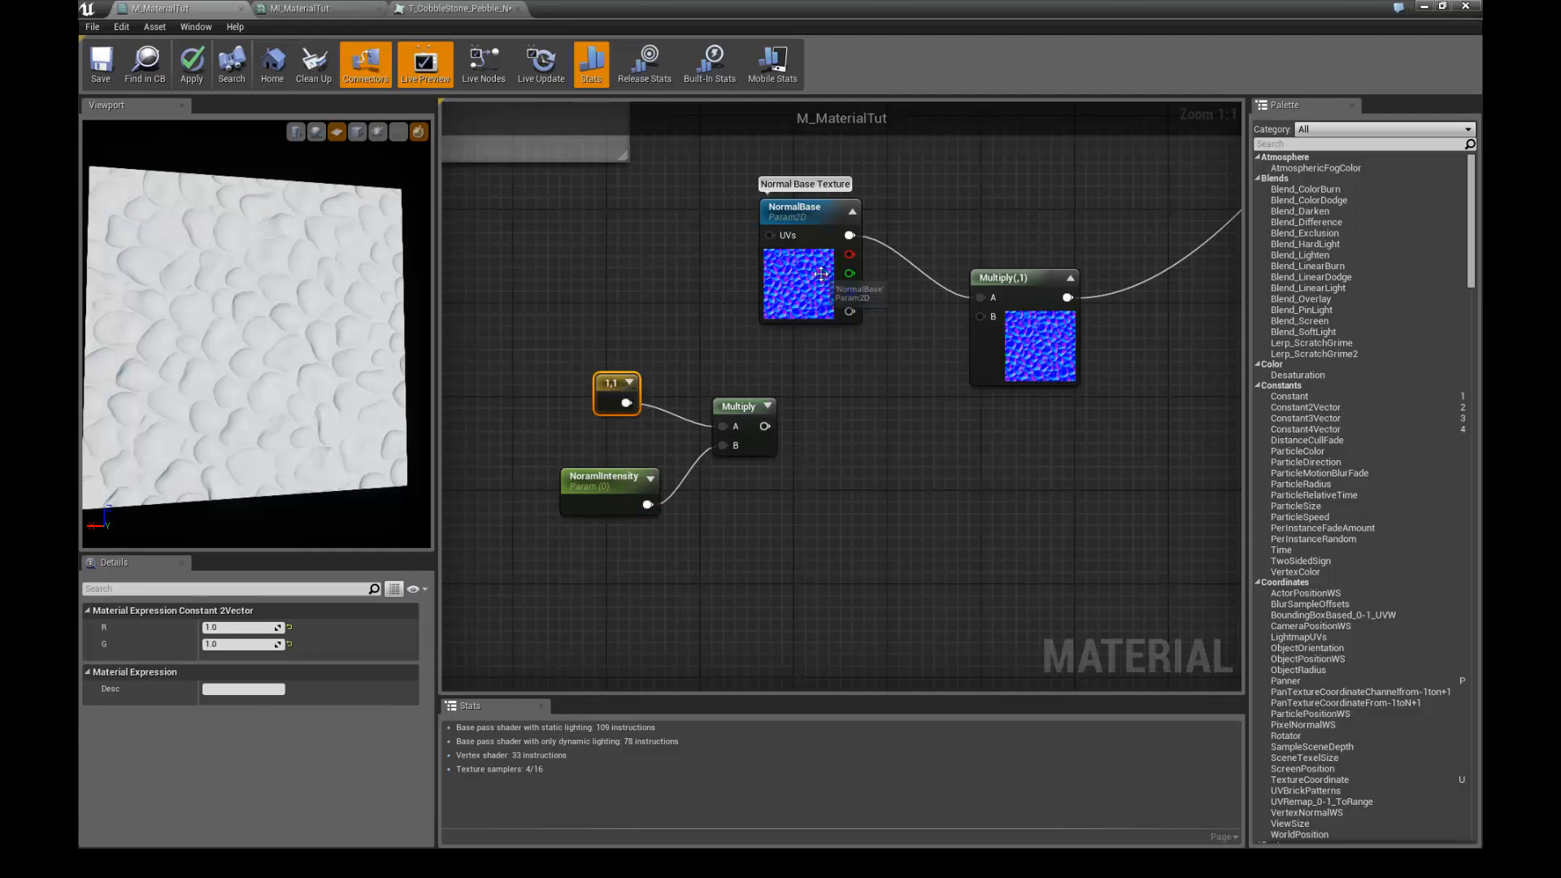
click(597, 481)
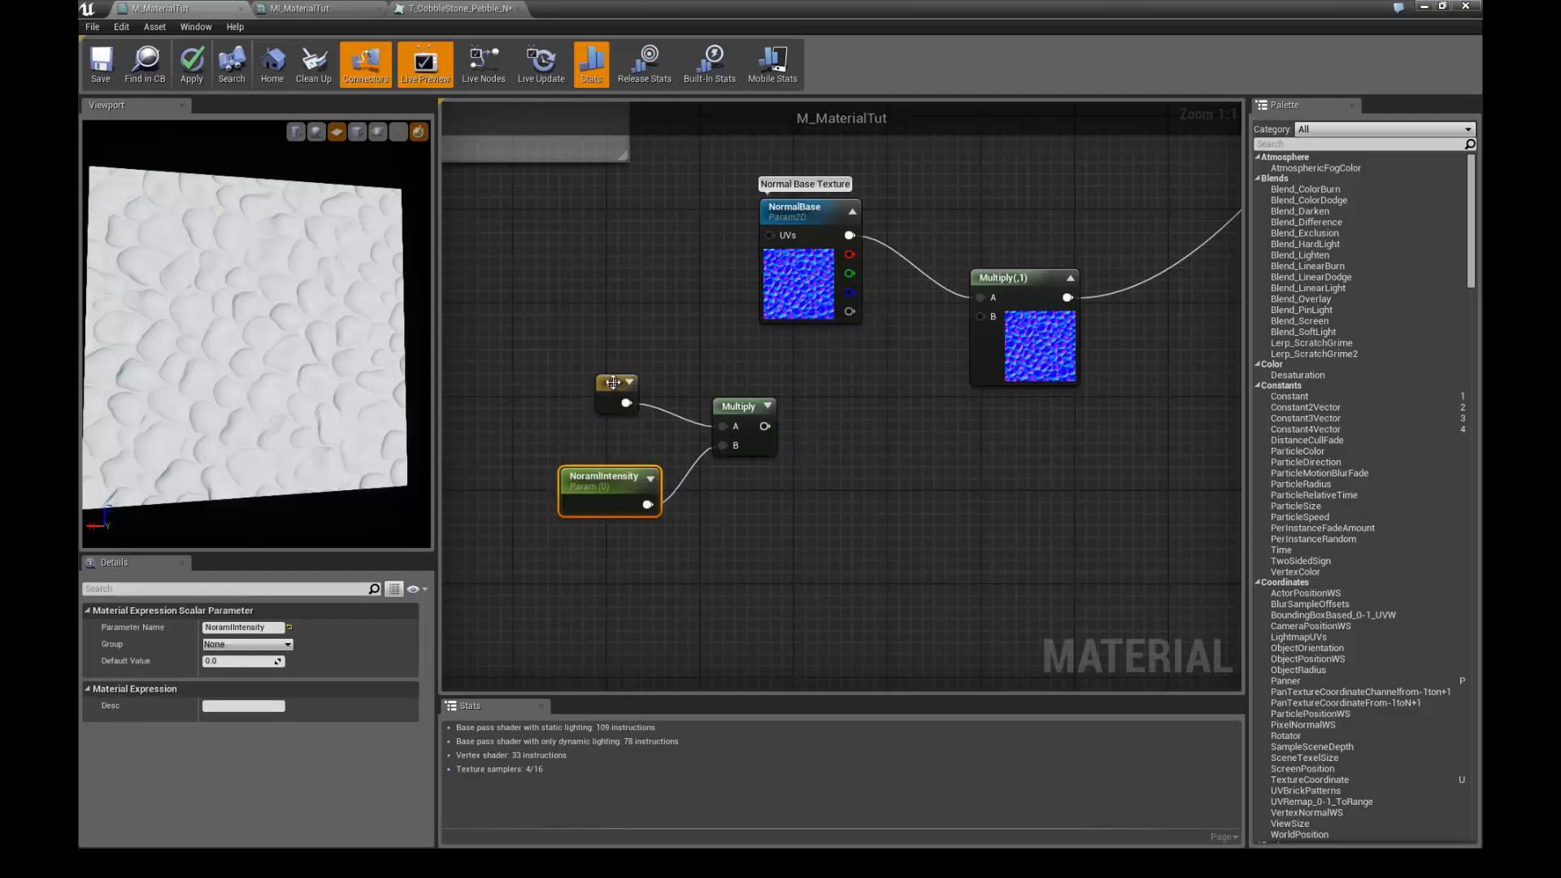
click(617, 386)
click(603, 471)
click(630, 382)
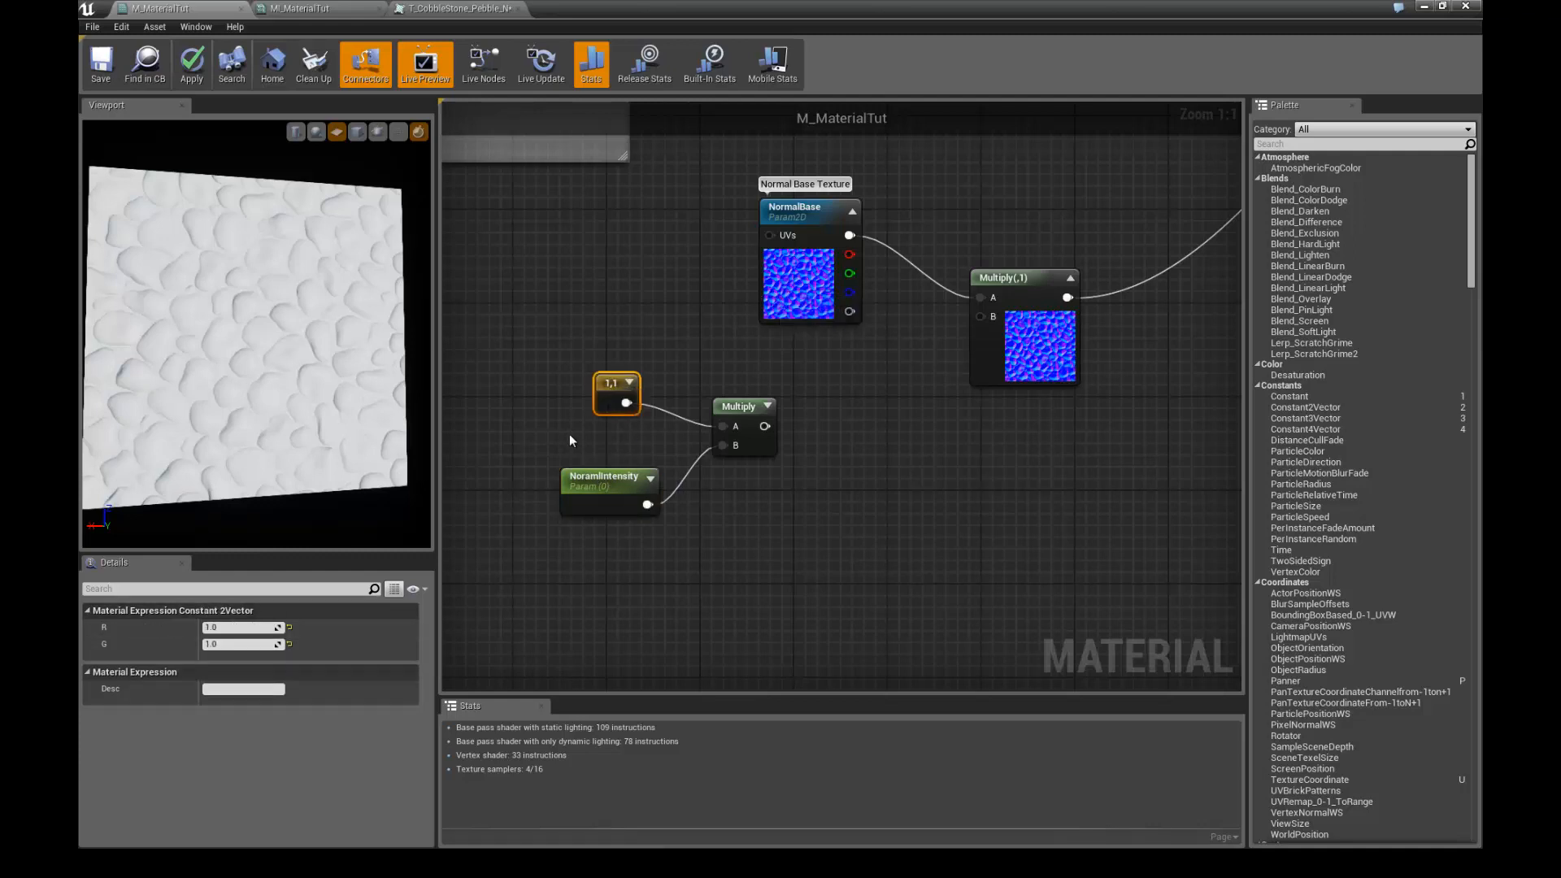
- Set the NoramlIntensity parameter's default value to 1
click(606, 478)
click(245, 663)
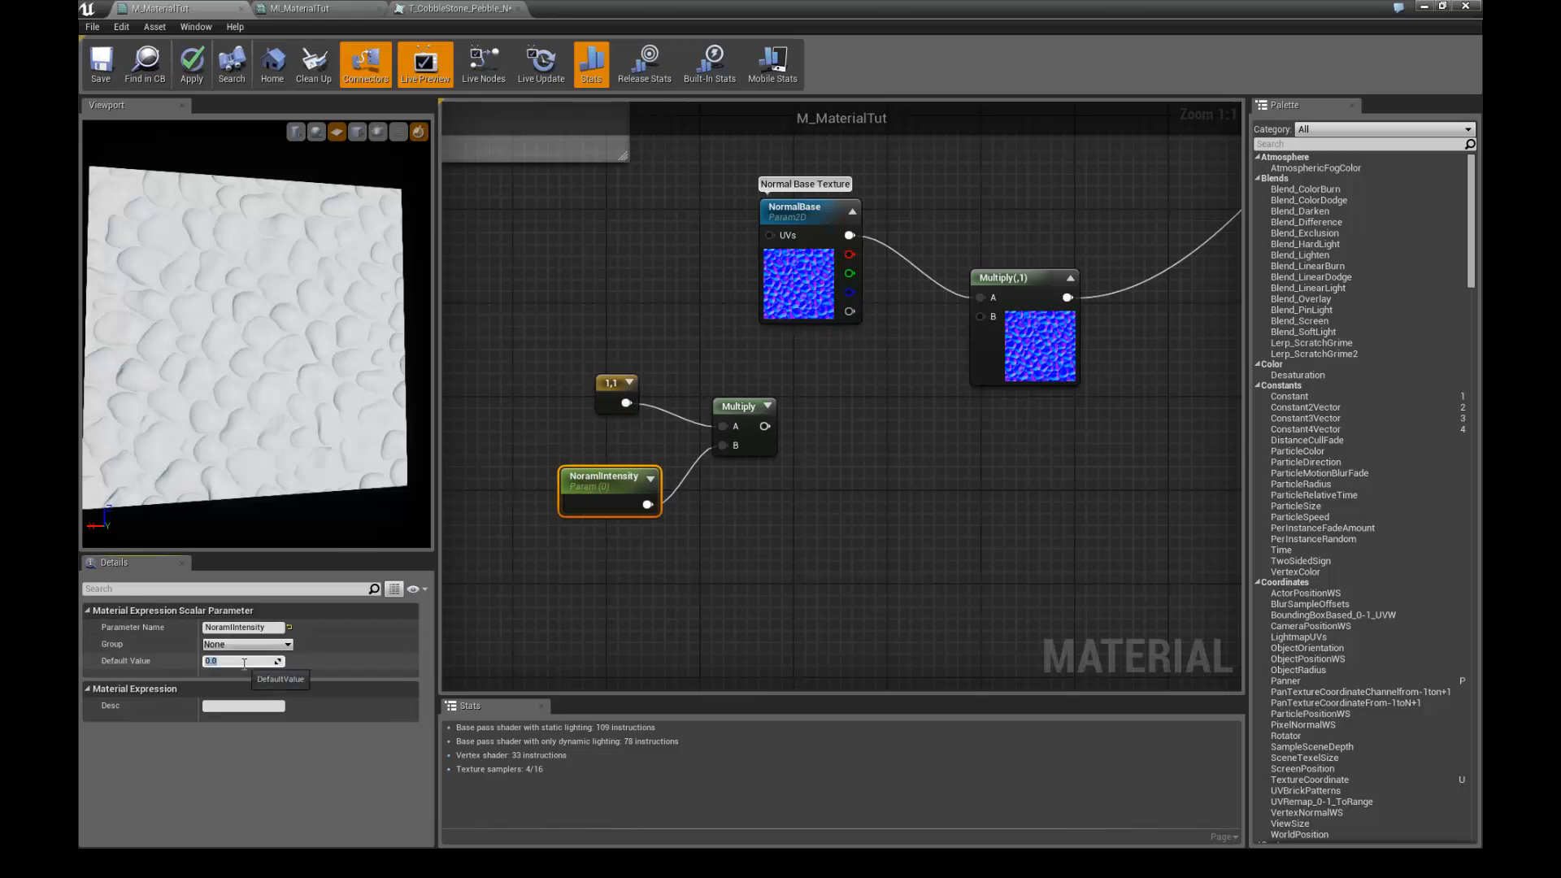
text(1)
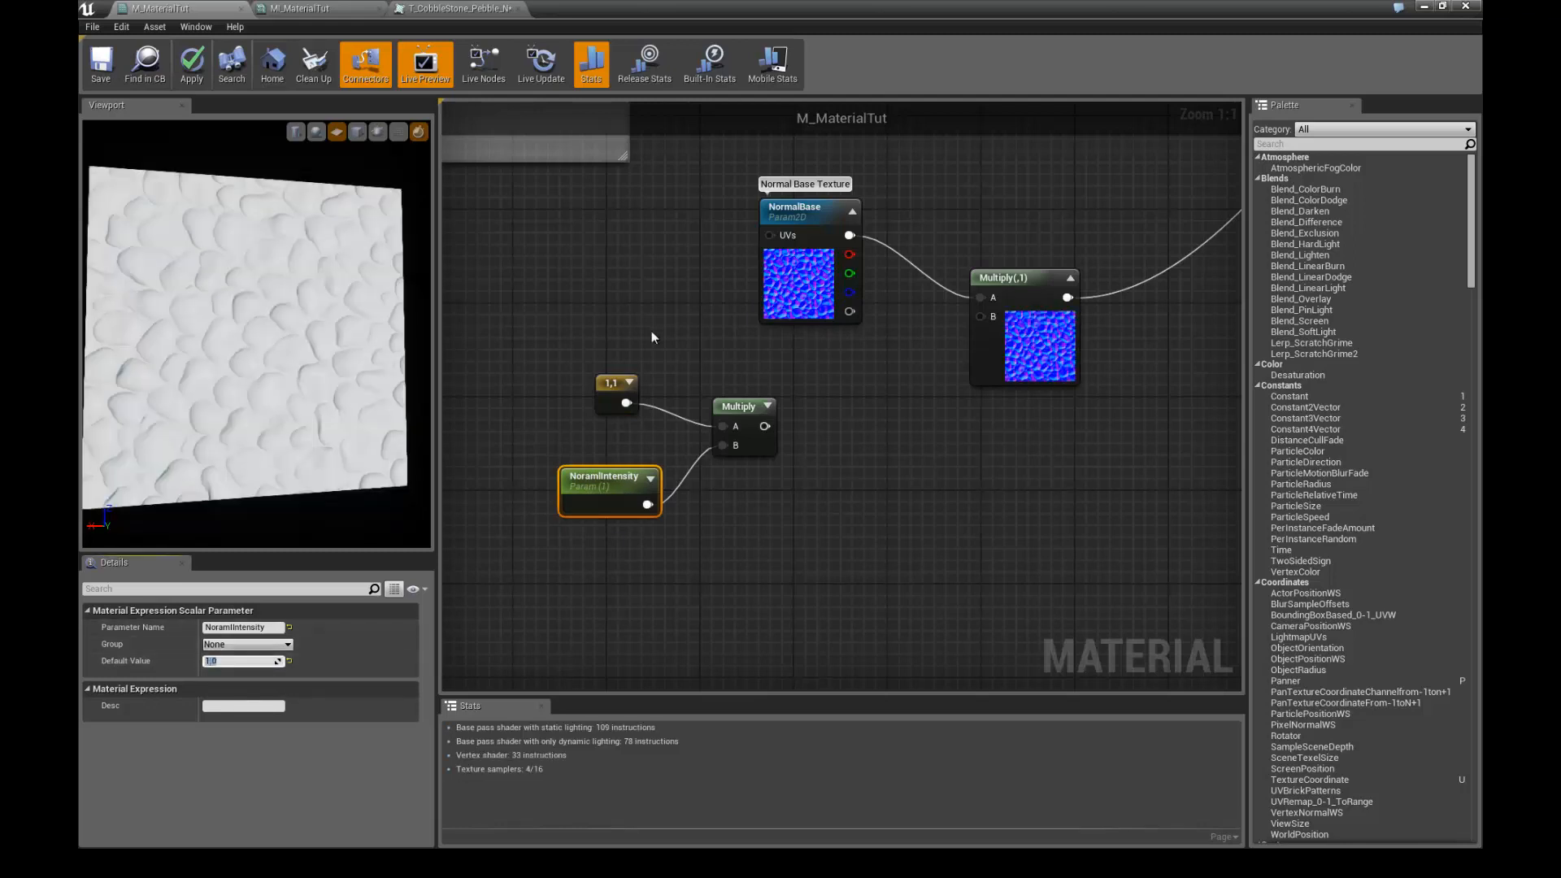
click(651, 330)
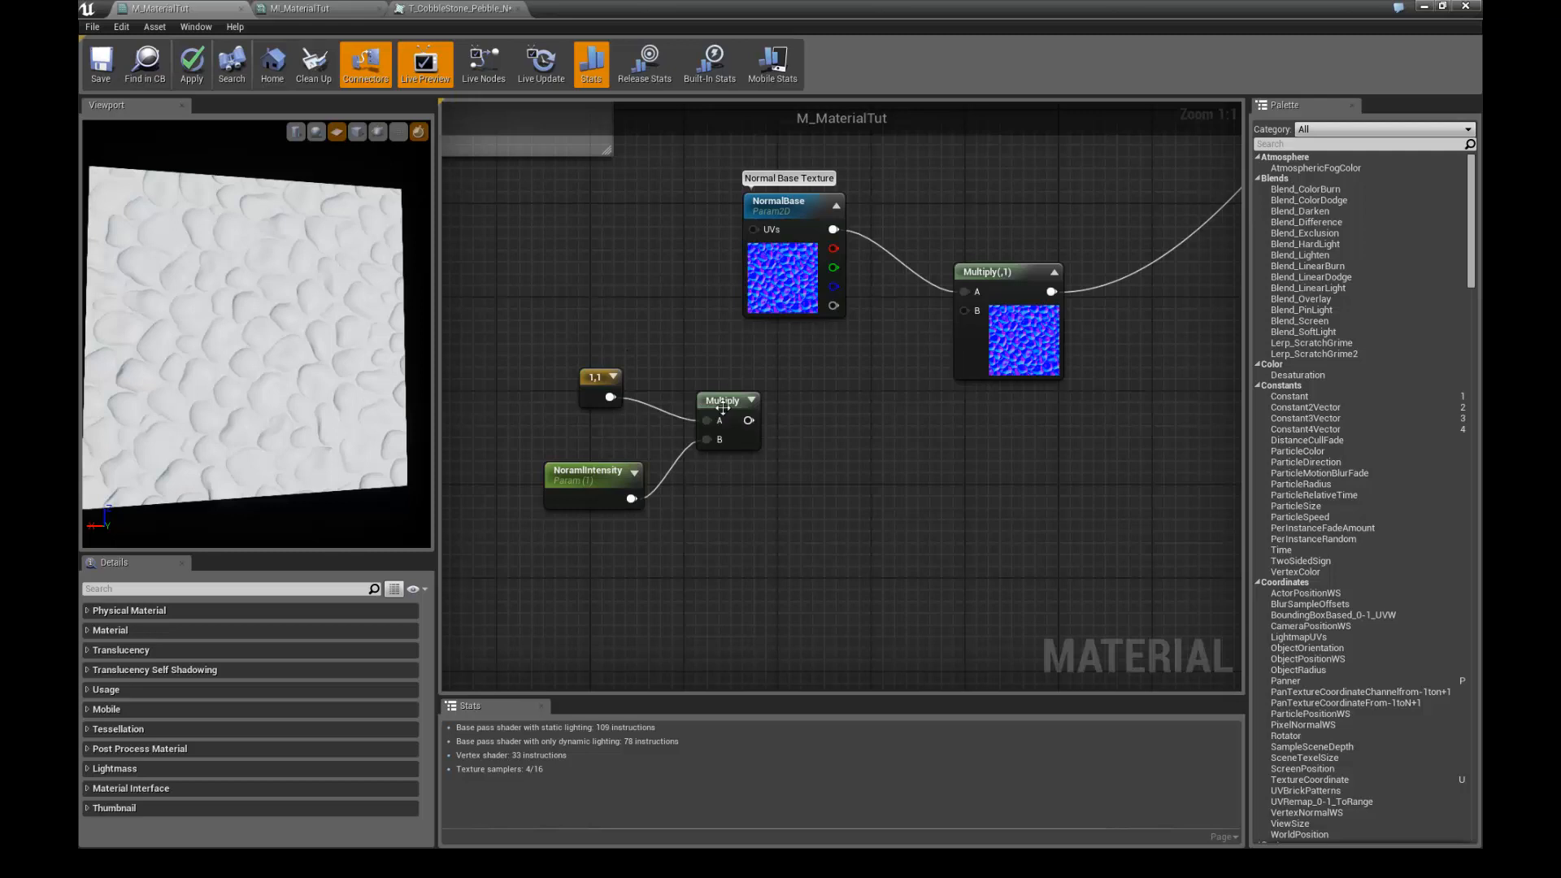
- Expand the new Multiply node's preview and space it apart from the Constant2Vector and NoramlIntensity nodes
drag(727, 411, 739, 412)
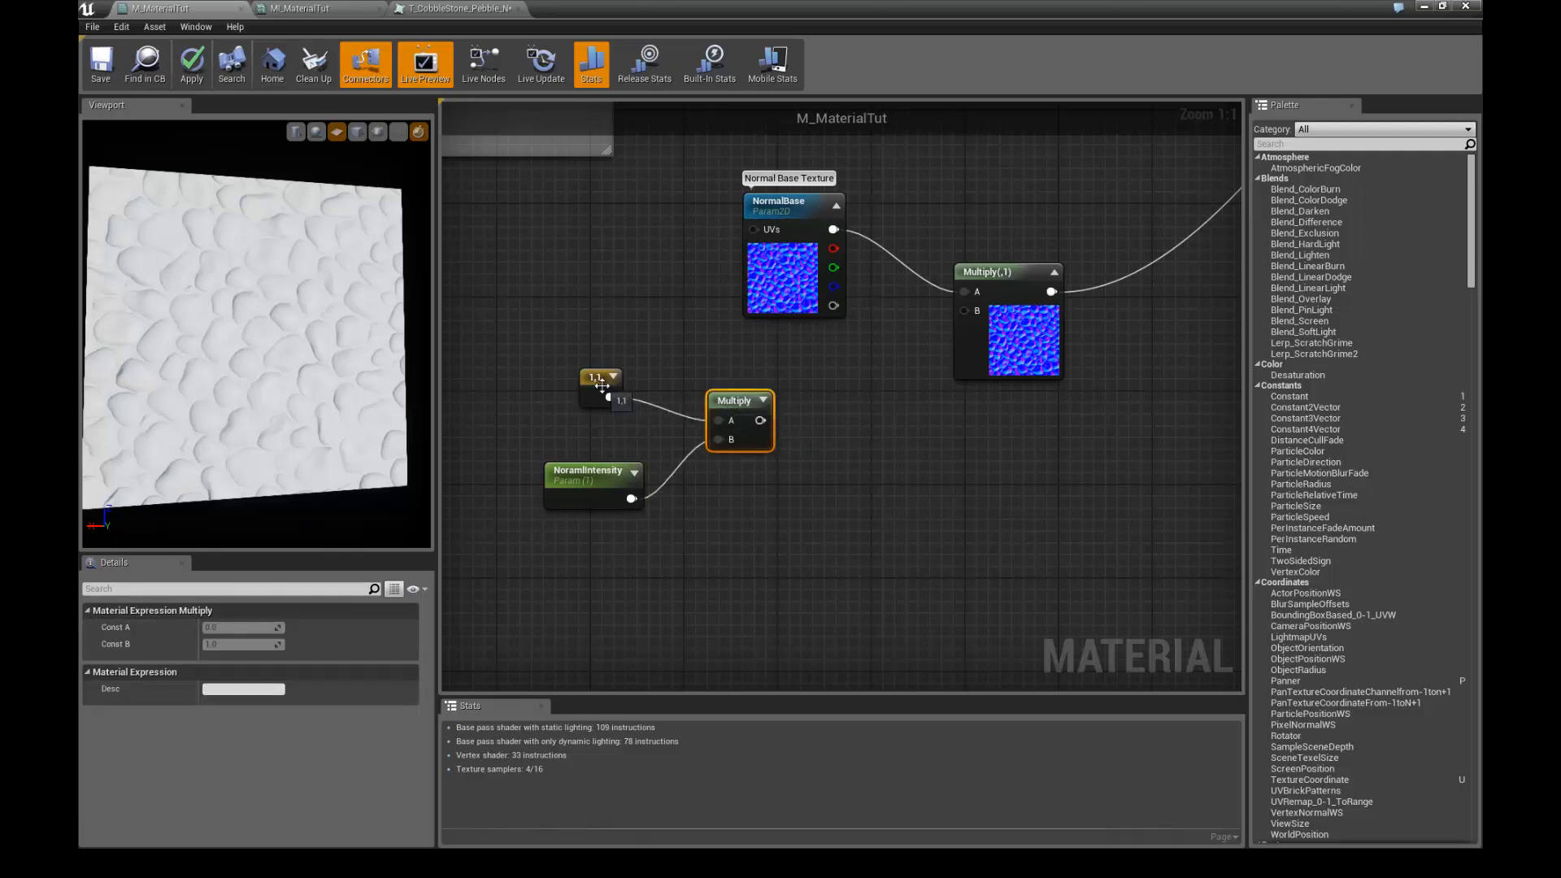
click(762, 399)
drag(756, 403, 767, 390)
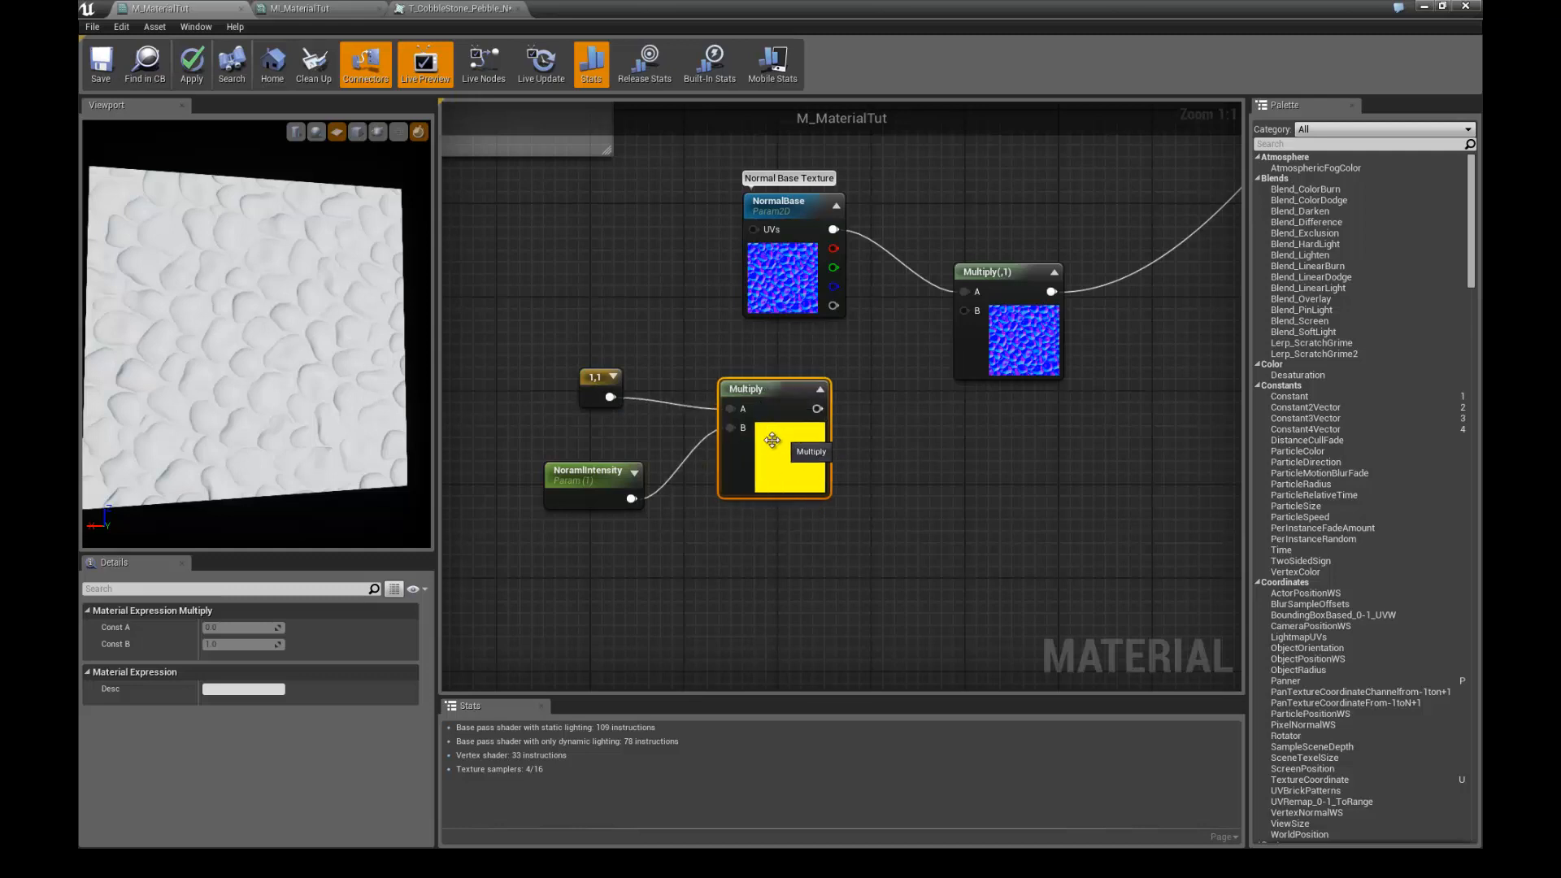
drag(604, 389, 591, 388)
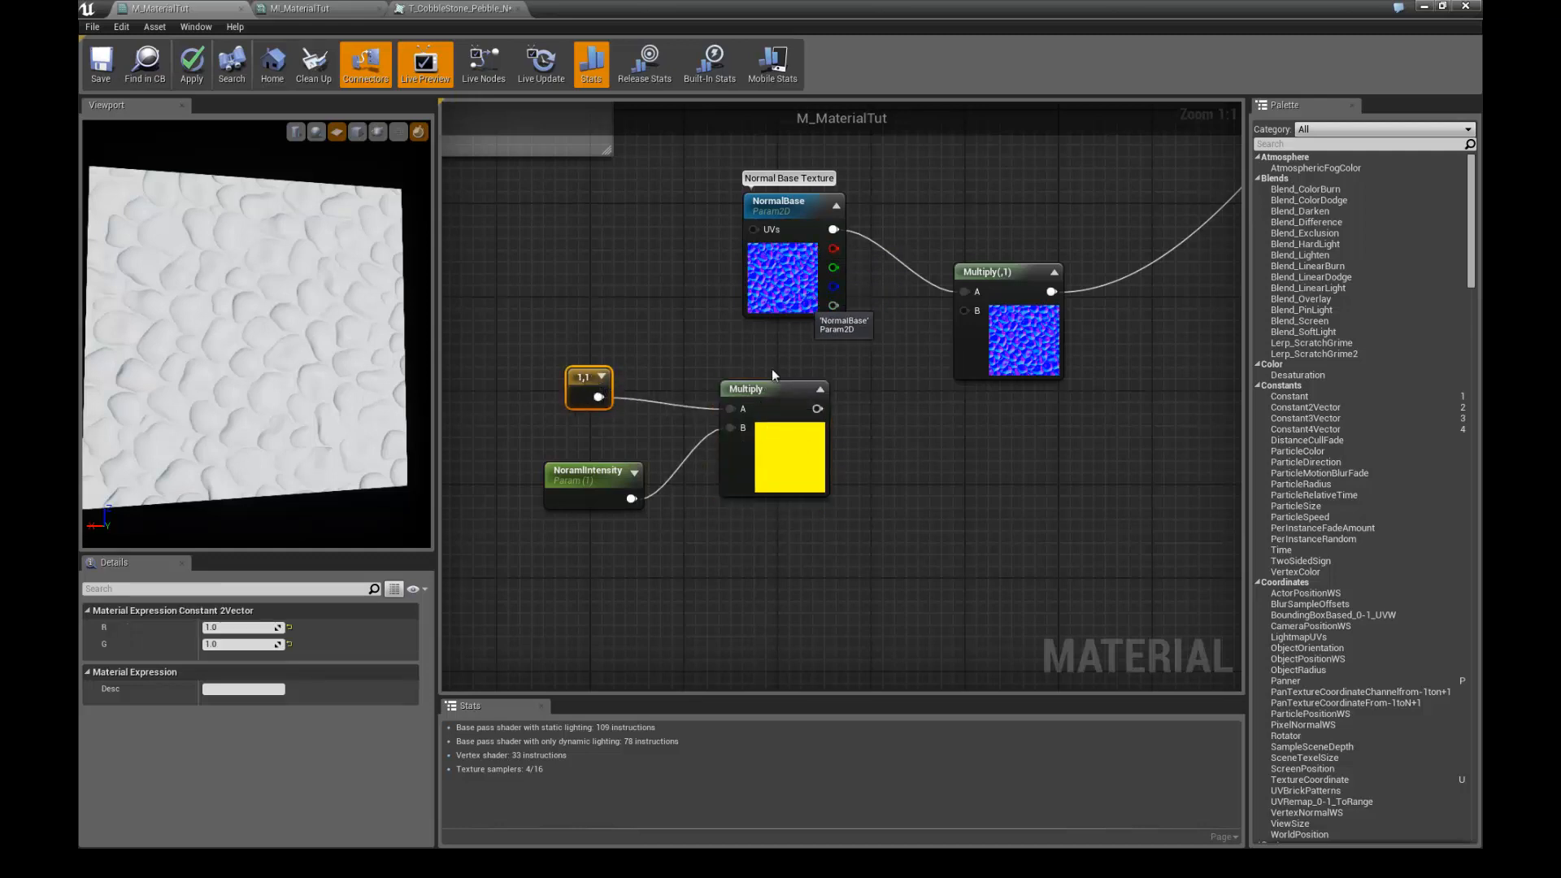
drag(773, 391, 784, 392)
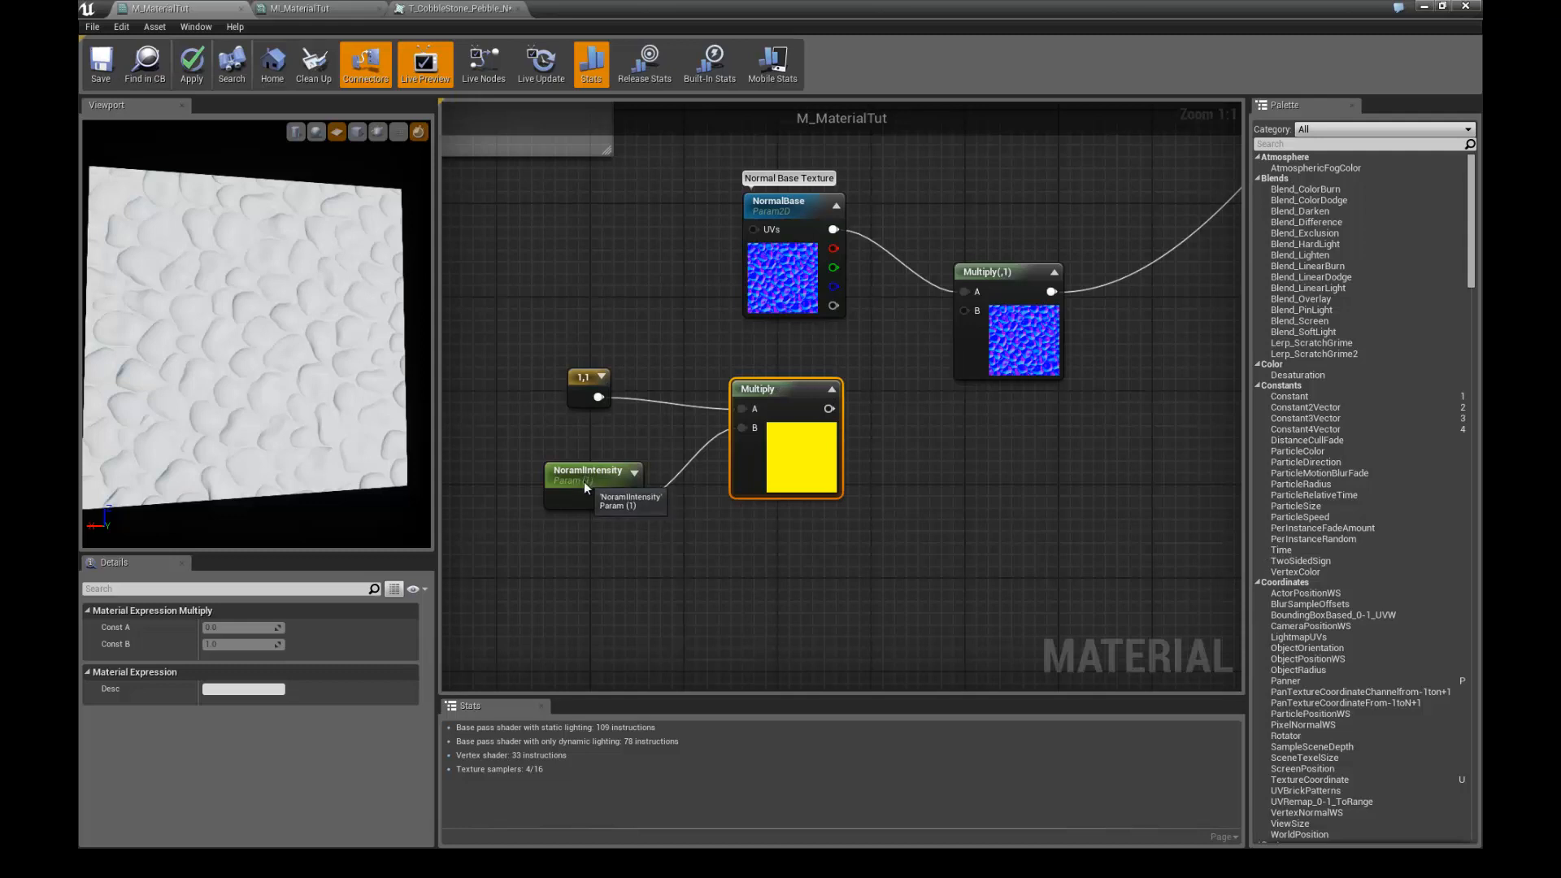
drag(583, 482, 571, 481)
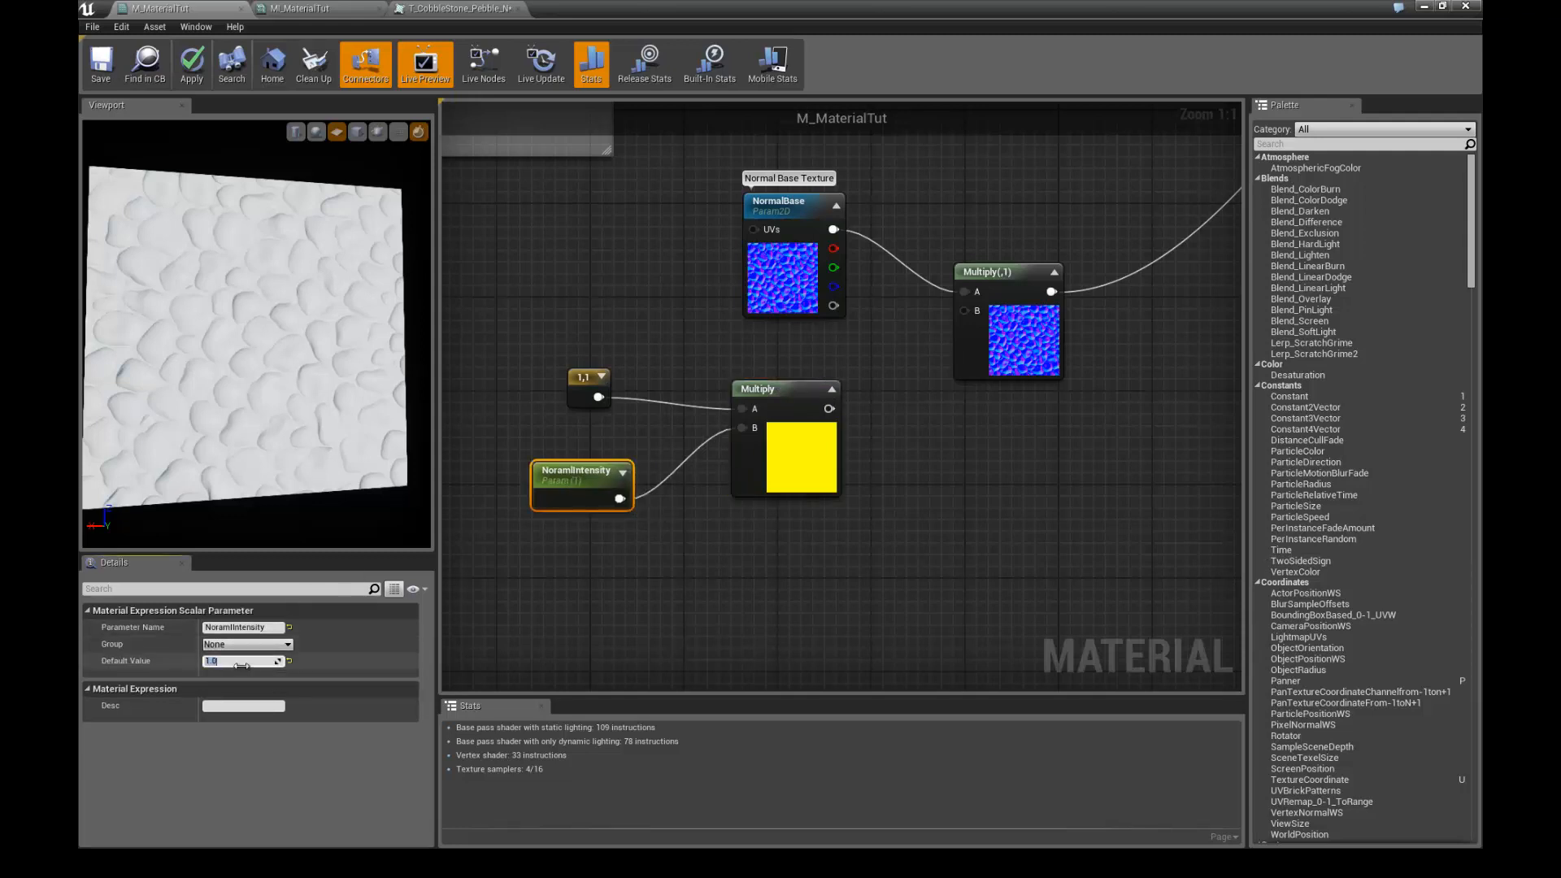
- Set NoramlIntensity's default value to 2, and raise it gradually to about 5.06
click(241, 667)
text(2)
key(Return)
drag(228, 663, 371, 669)
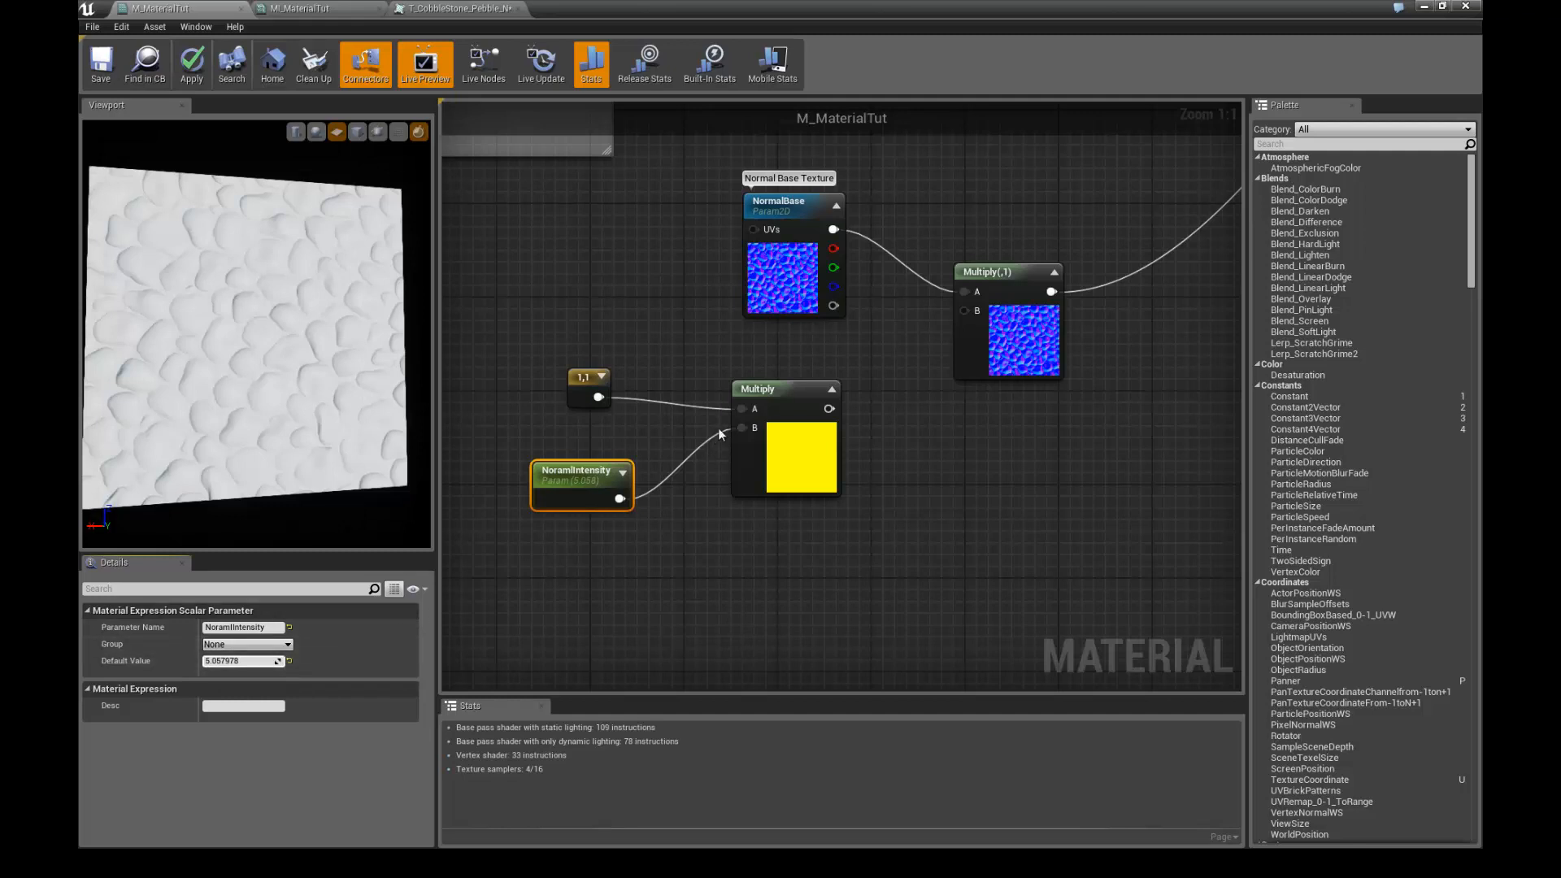
- Nudge the Multiply node away from its inputs and set the NoramlIntensity parameter's default value to 1
drag(759, 393, 771, 393)
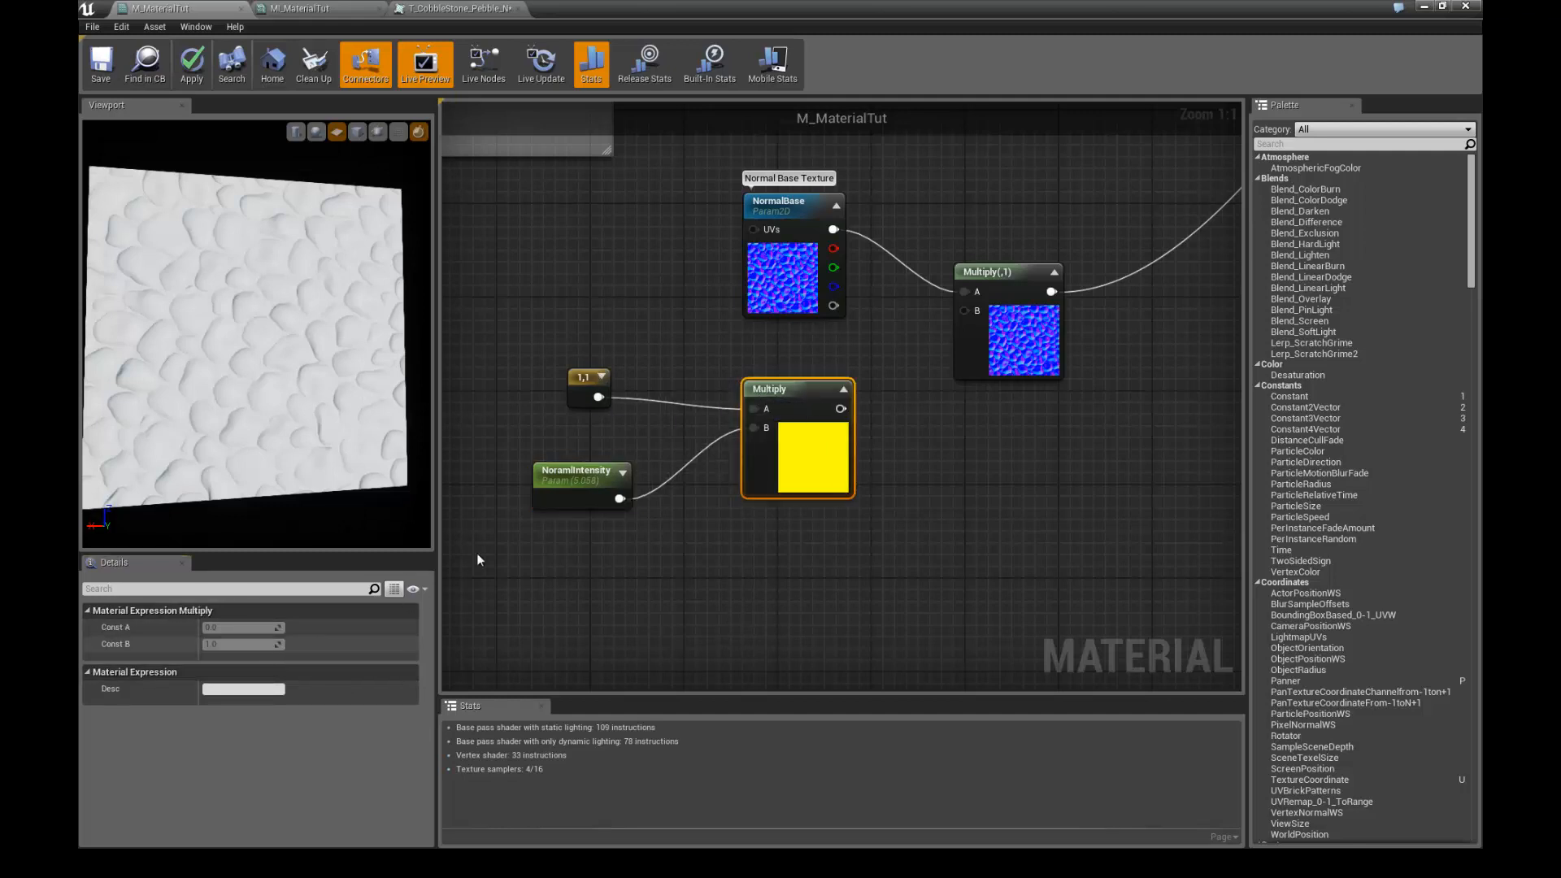
click(575, 472)
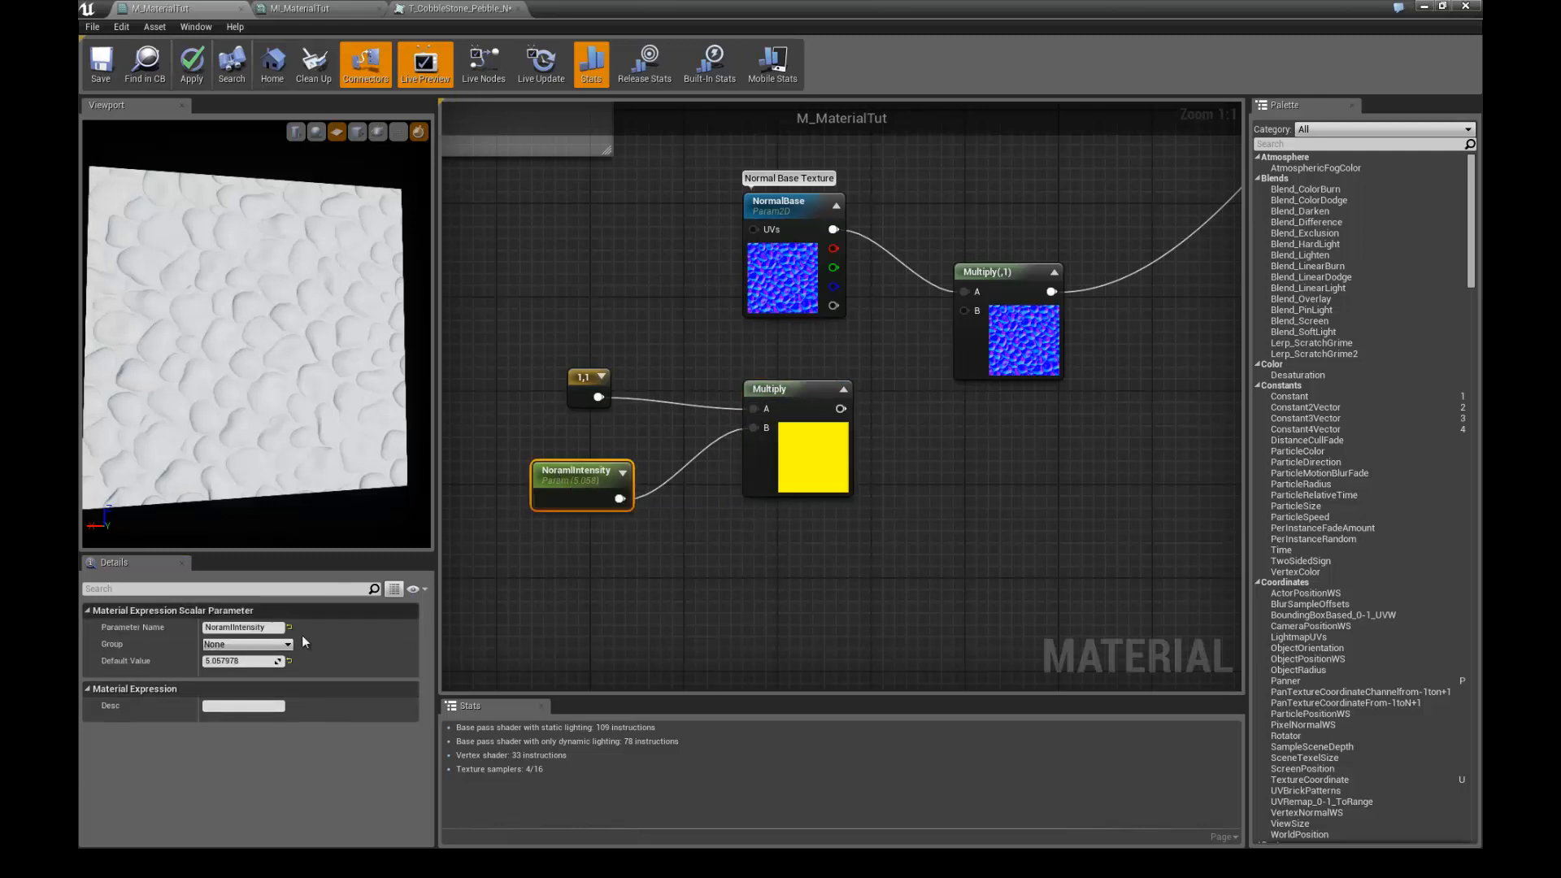
click(268, 664)
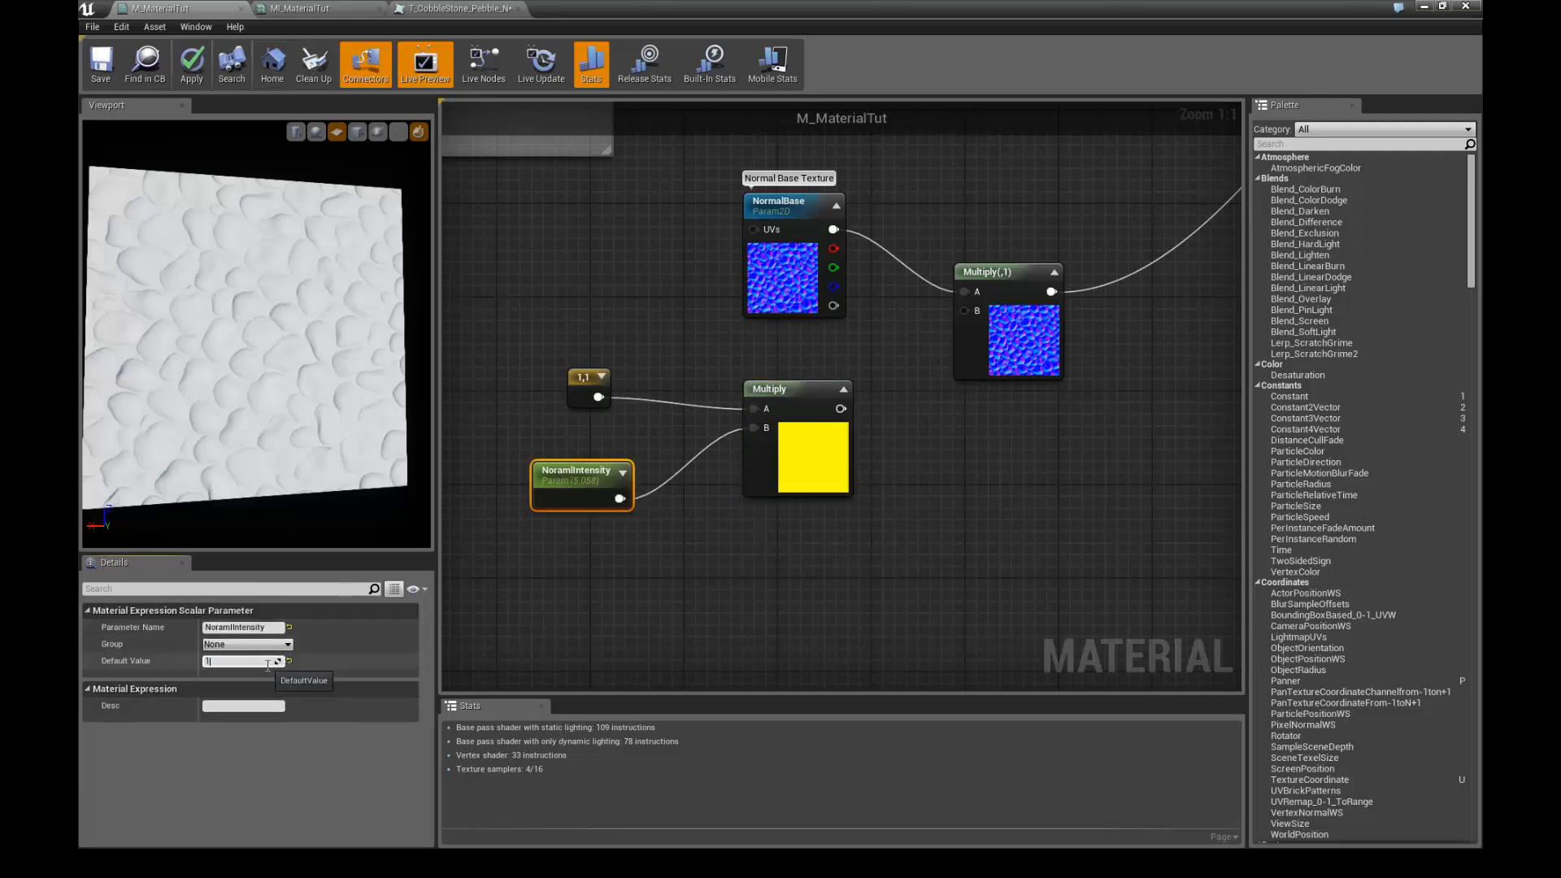
key(Return)
click(680, 569)
- Connect the intensity Multiply node's output to input B of the Multiply node fed by NormalBase
right_drag(680, 568, 666, 575)
drag(508, 377, 768, 537)
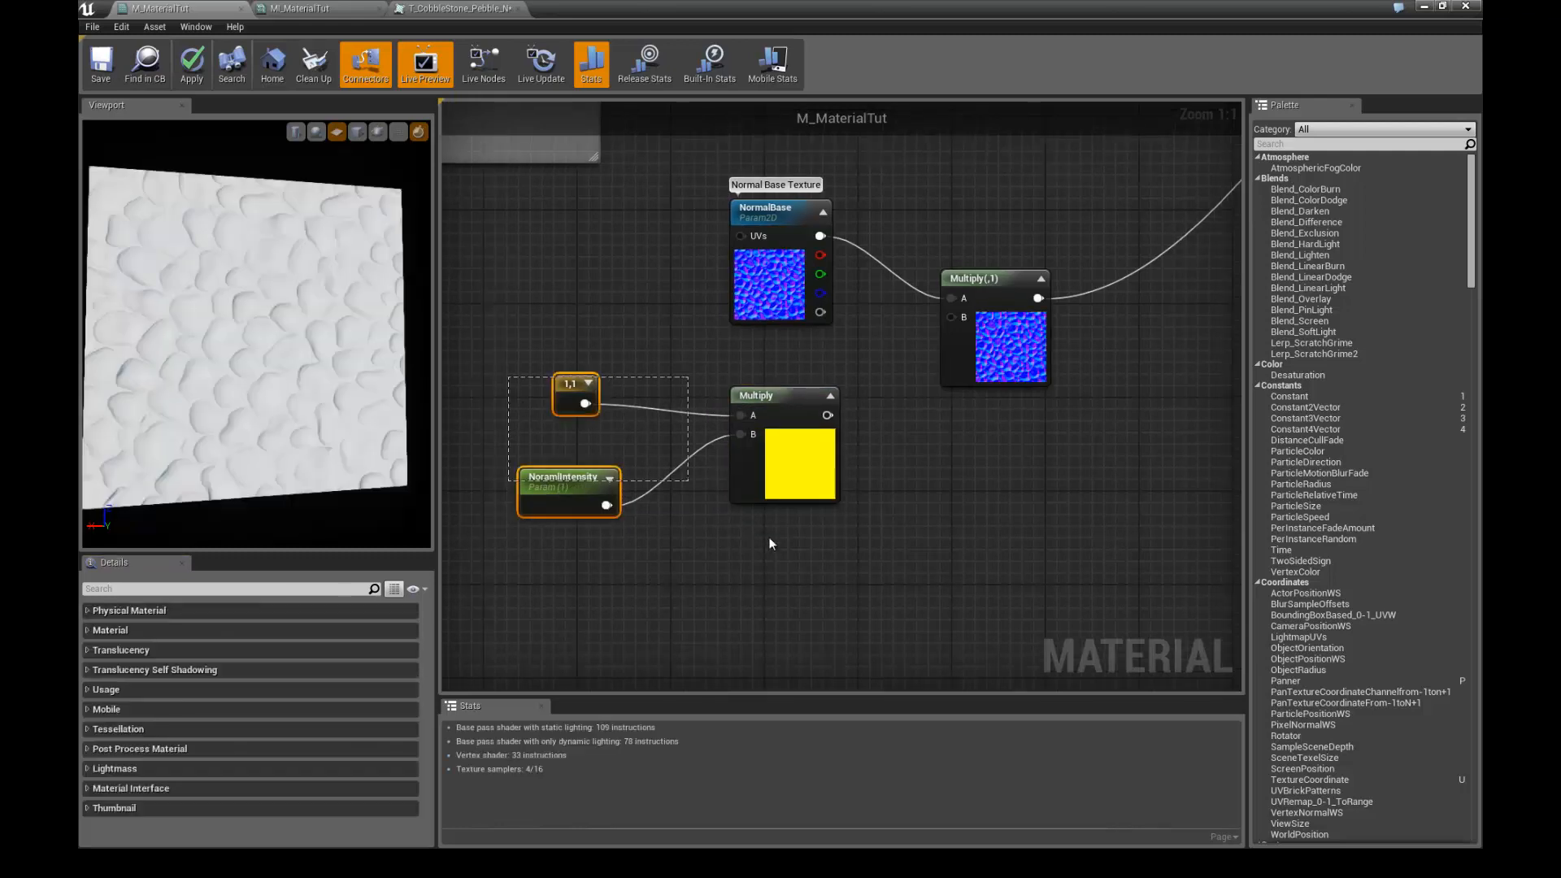
drag(759, 403, 951, 328)
click(679, 465)
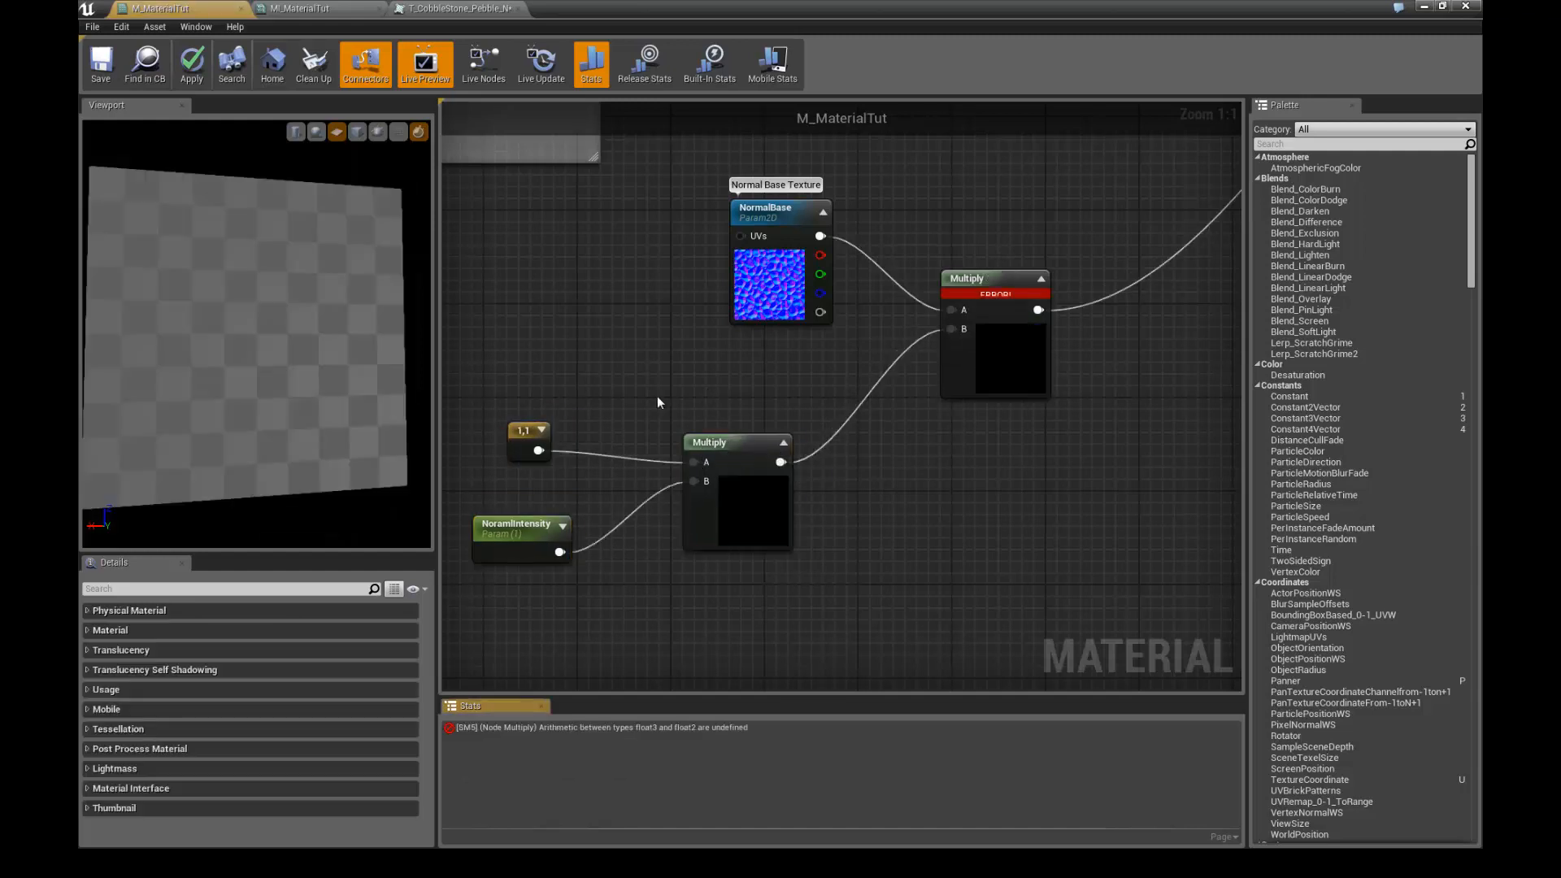
- Bring the Constant2Vector, NoramlIntensity and intensity Multiply nodes closer together
right_drag(658, 401, 668, 389)
drag(556, 404, 603, 404)
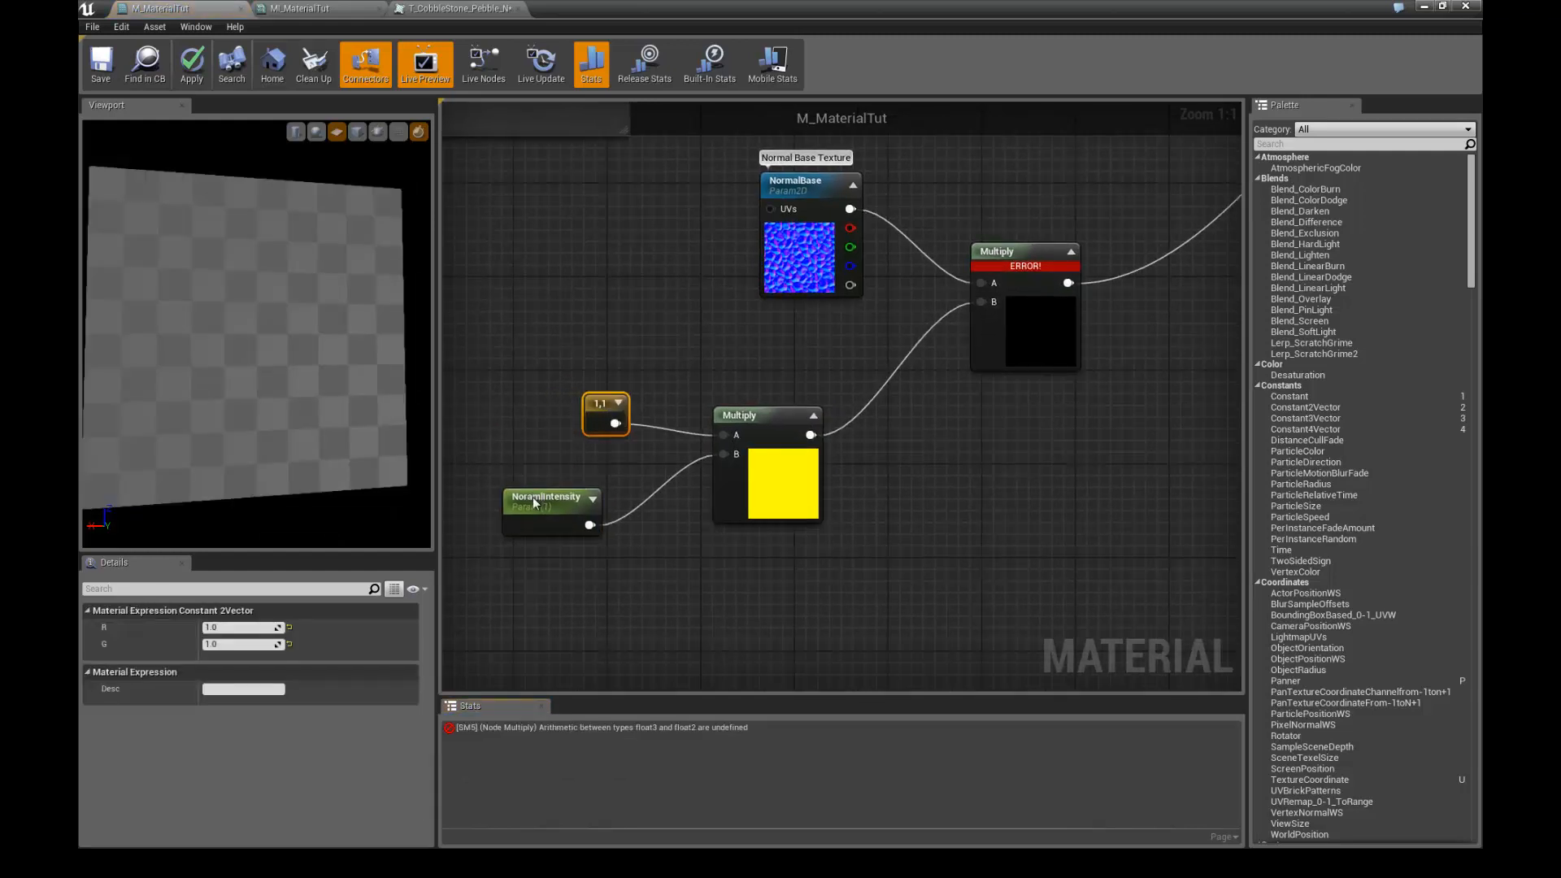
drag(555, 512, 600, 512)
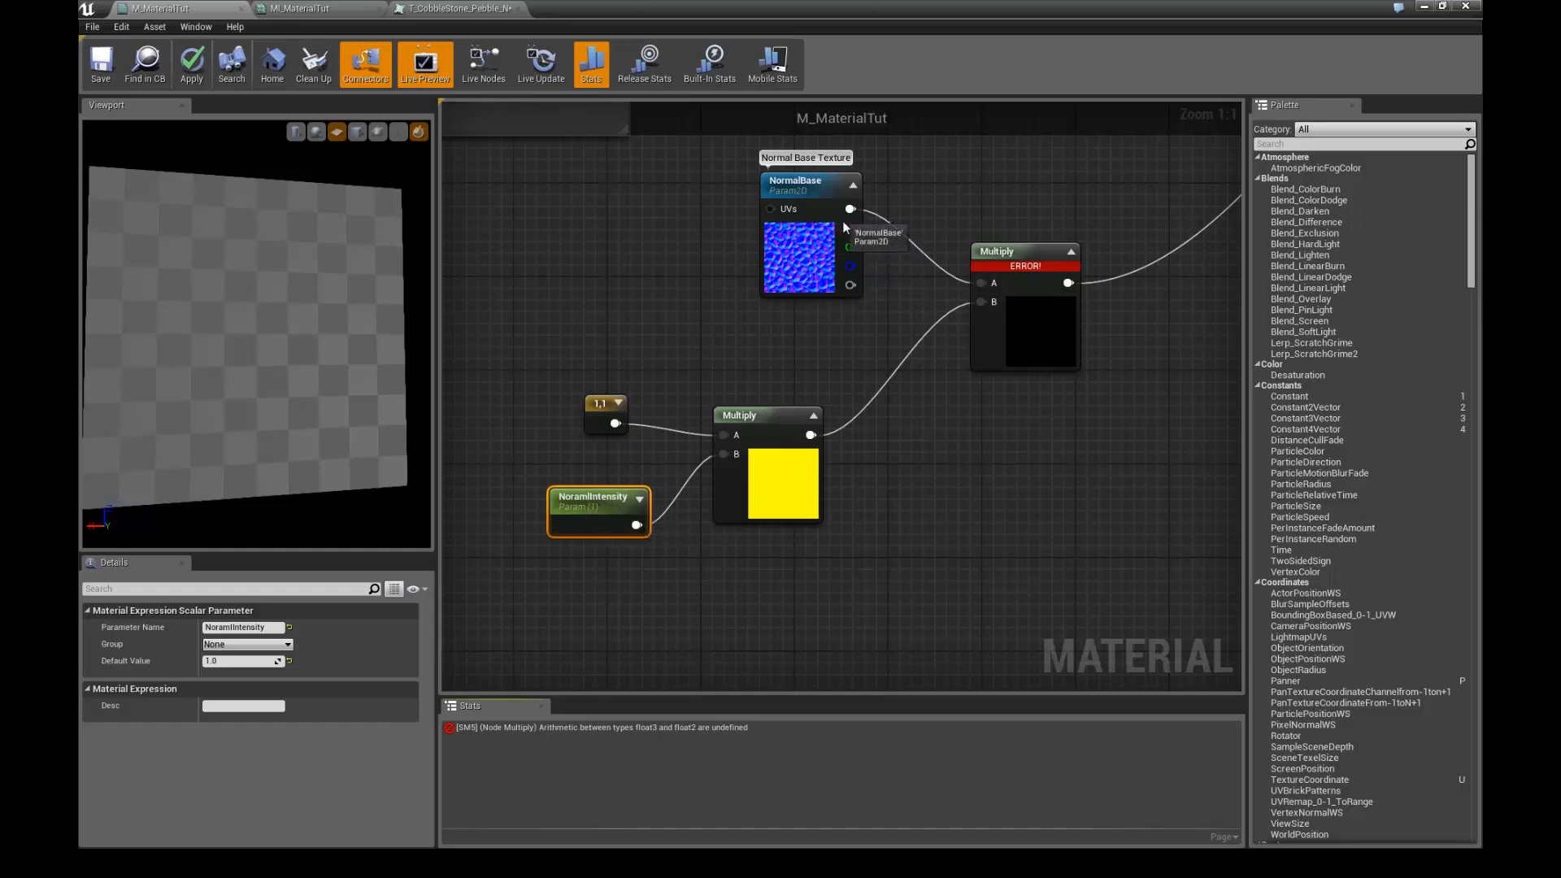
drag(725, 417, 702, 417)
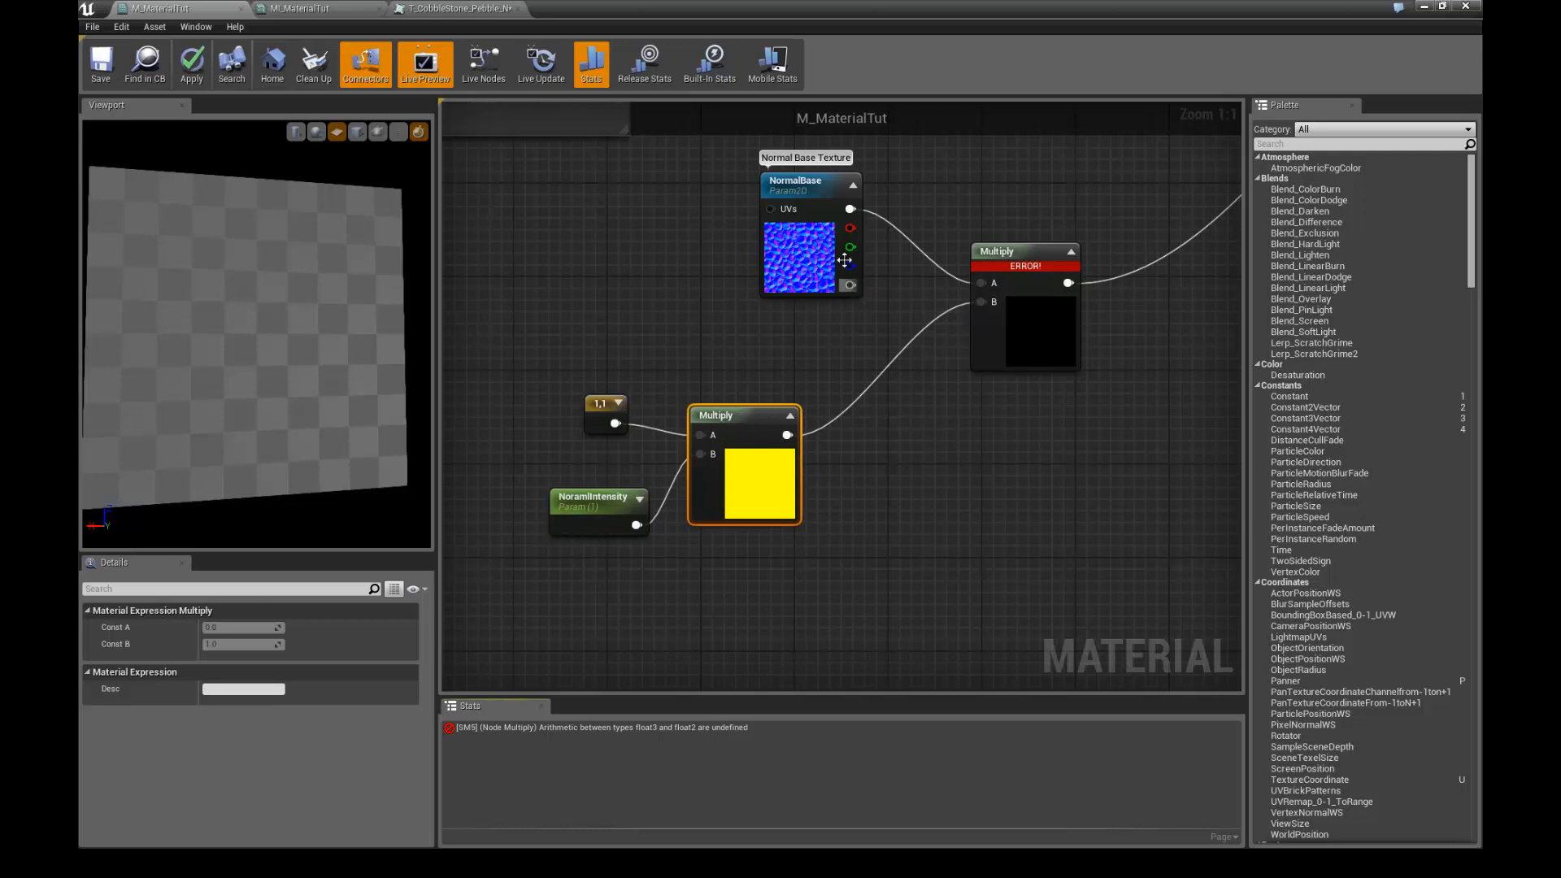
- Move the Constant2Vector, NoramlIntensity and Multiply nodes together up and away from the Multiply fed by NormalBase
right_drag(900, 476, 861, 434)
drag(488, 323, 700, 450)
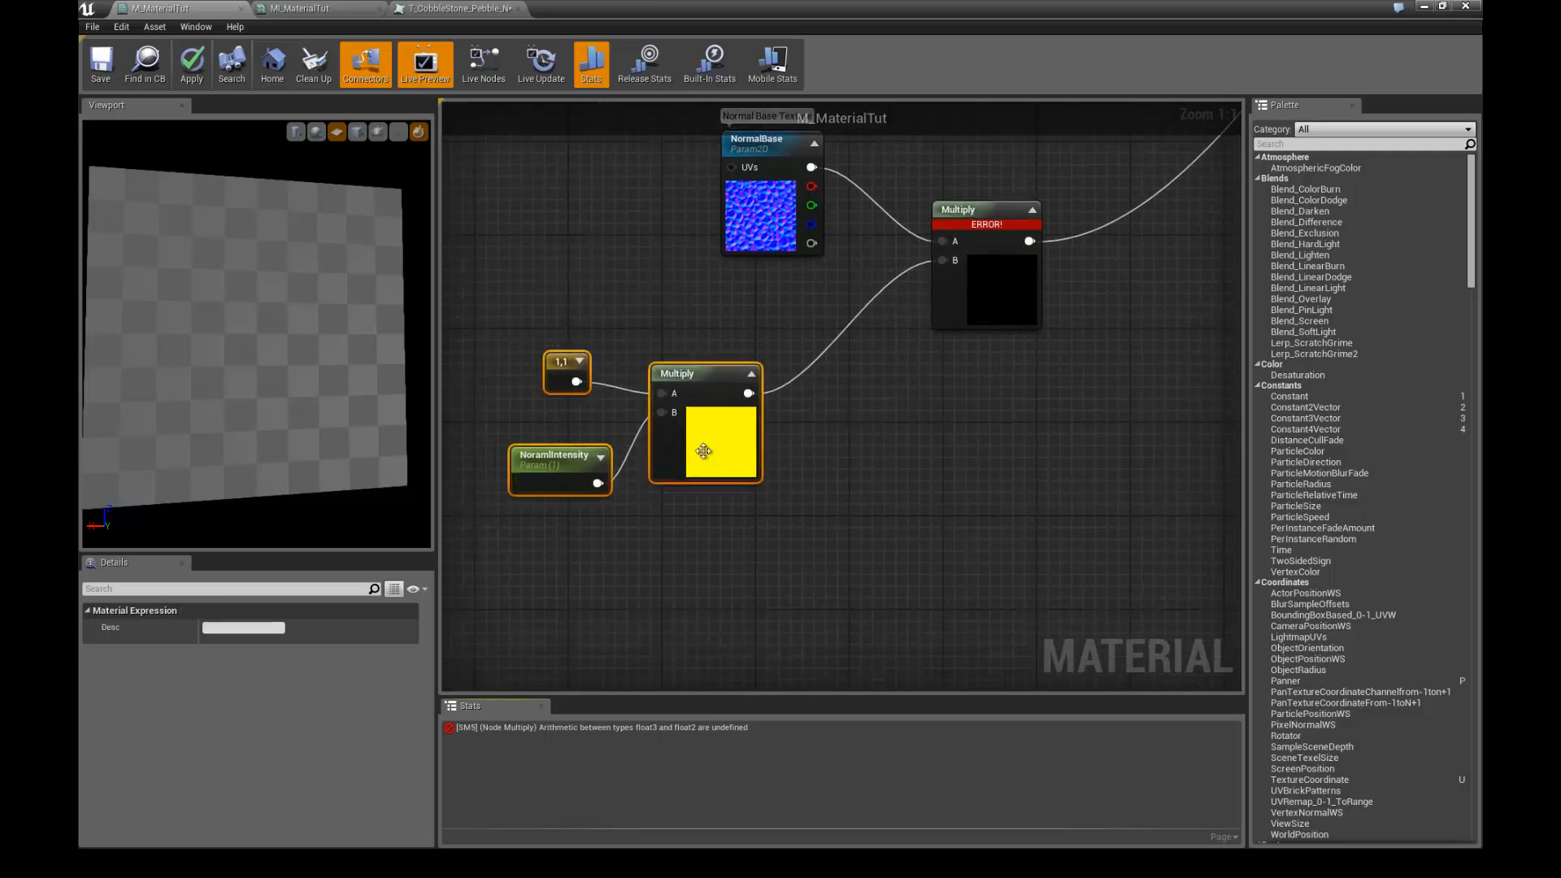
drag(659, 366, 635, 295)
click(744, 411)
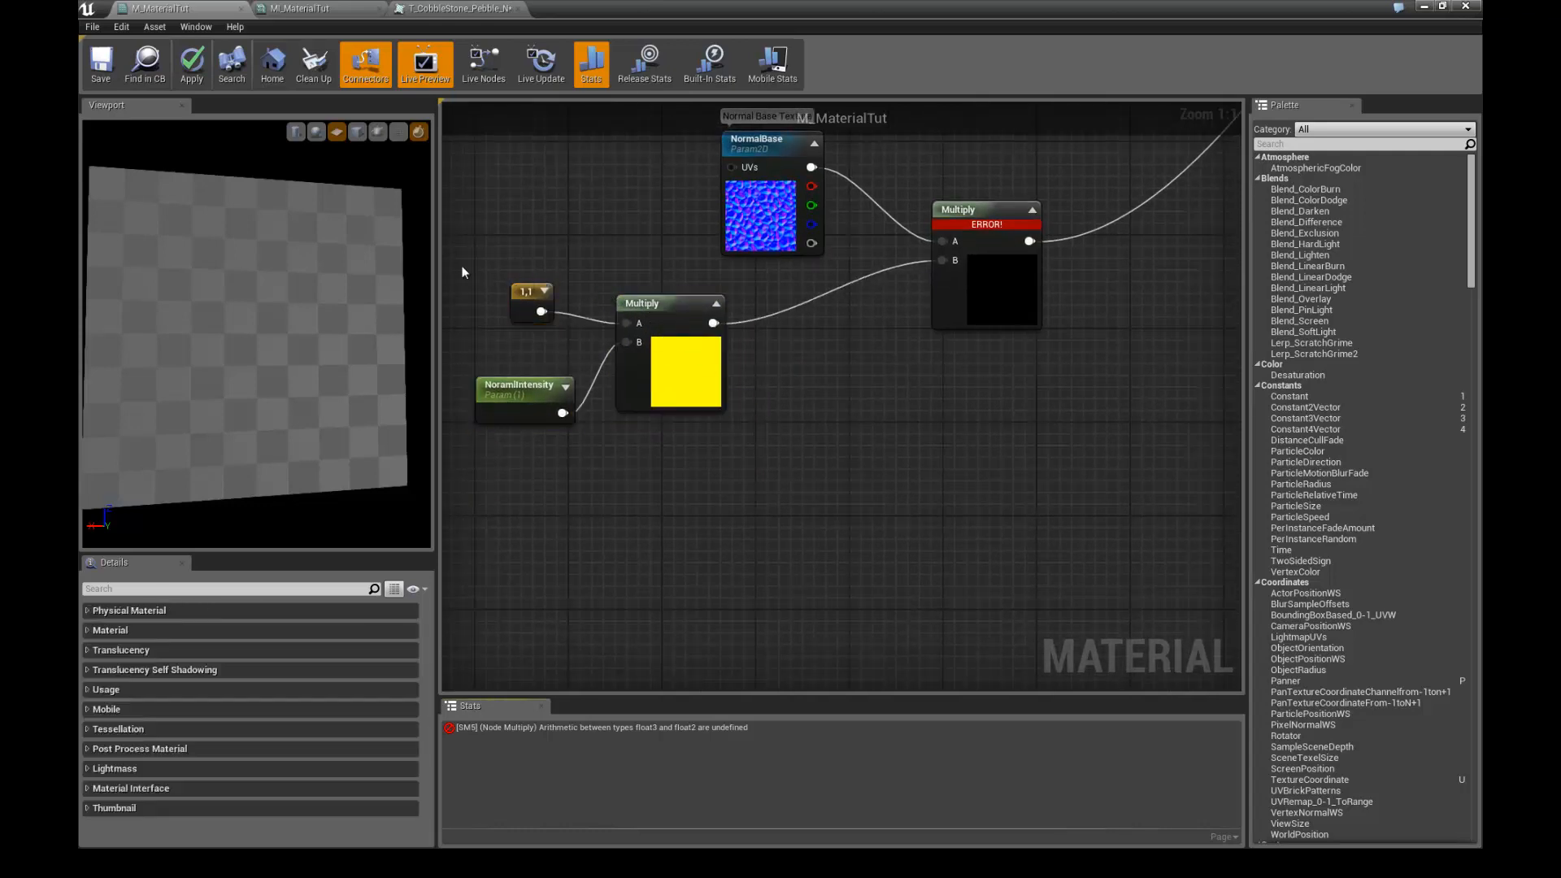
drag(461, 267, 678, 491)
right_drag(678, 491, 728, 501)
drag(707, 318, 678, 330)
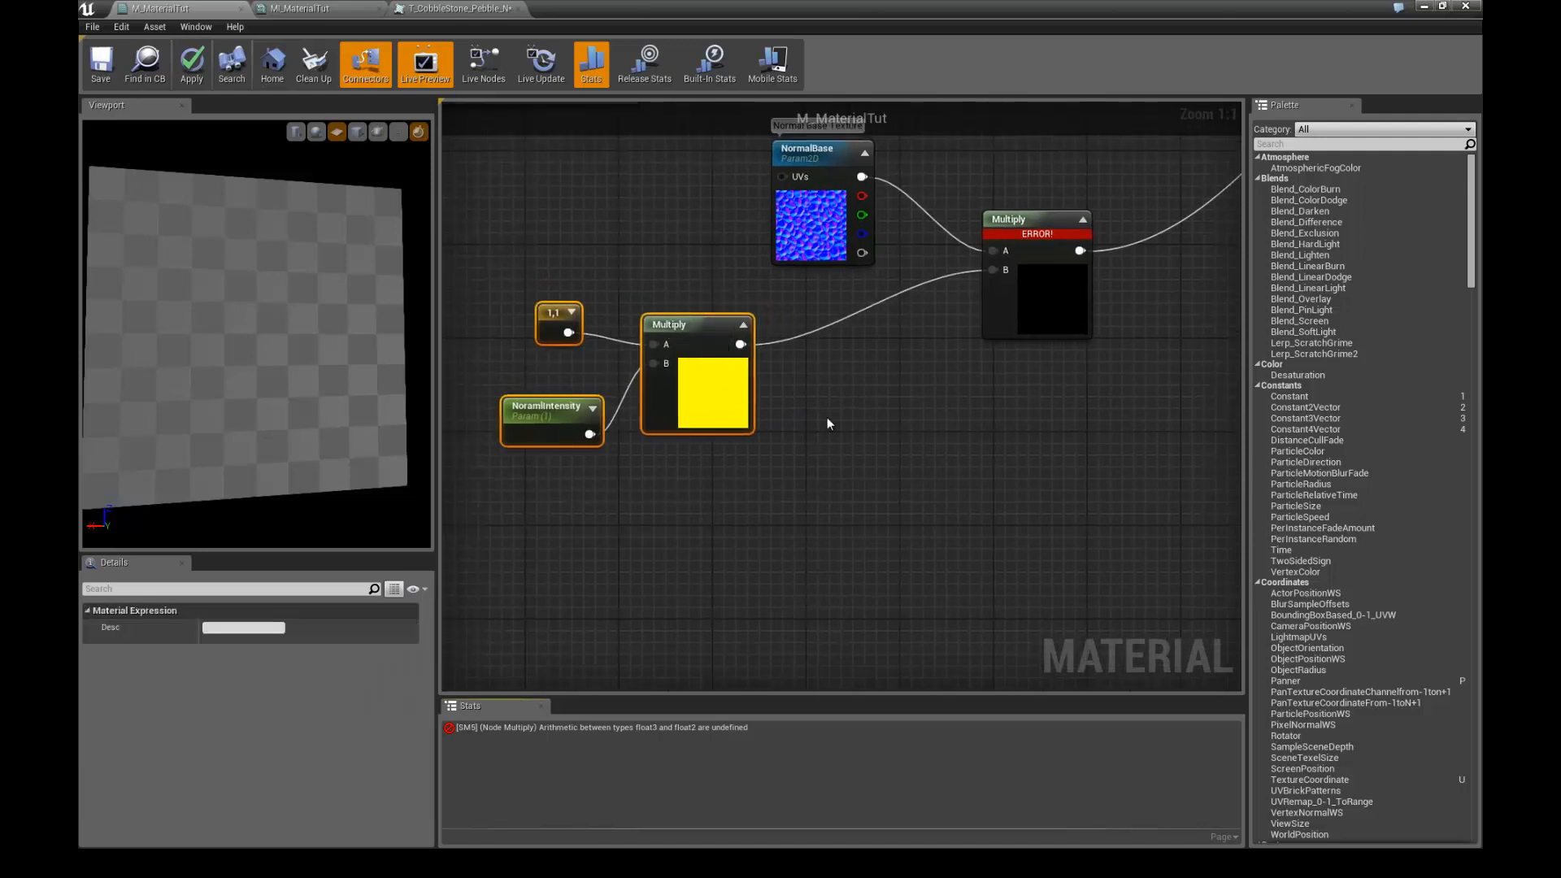
click(829, 417)
click(838, 412)
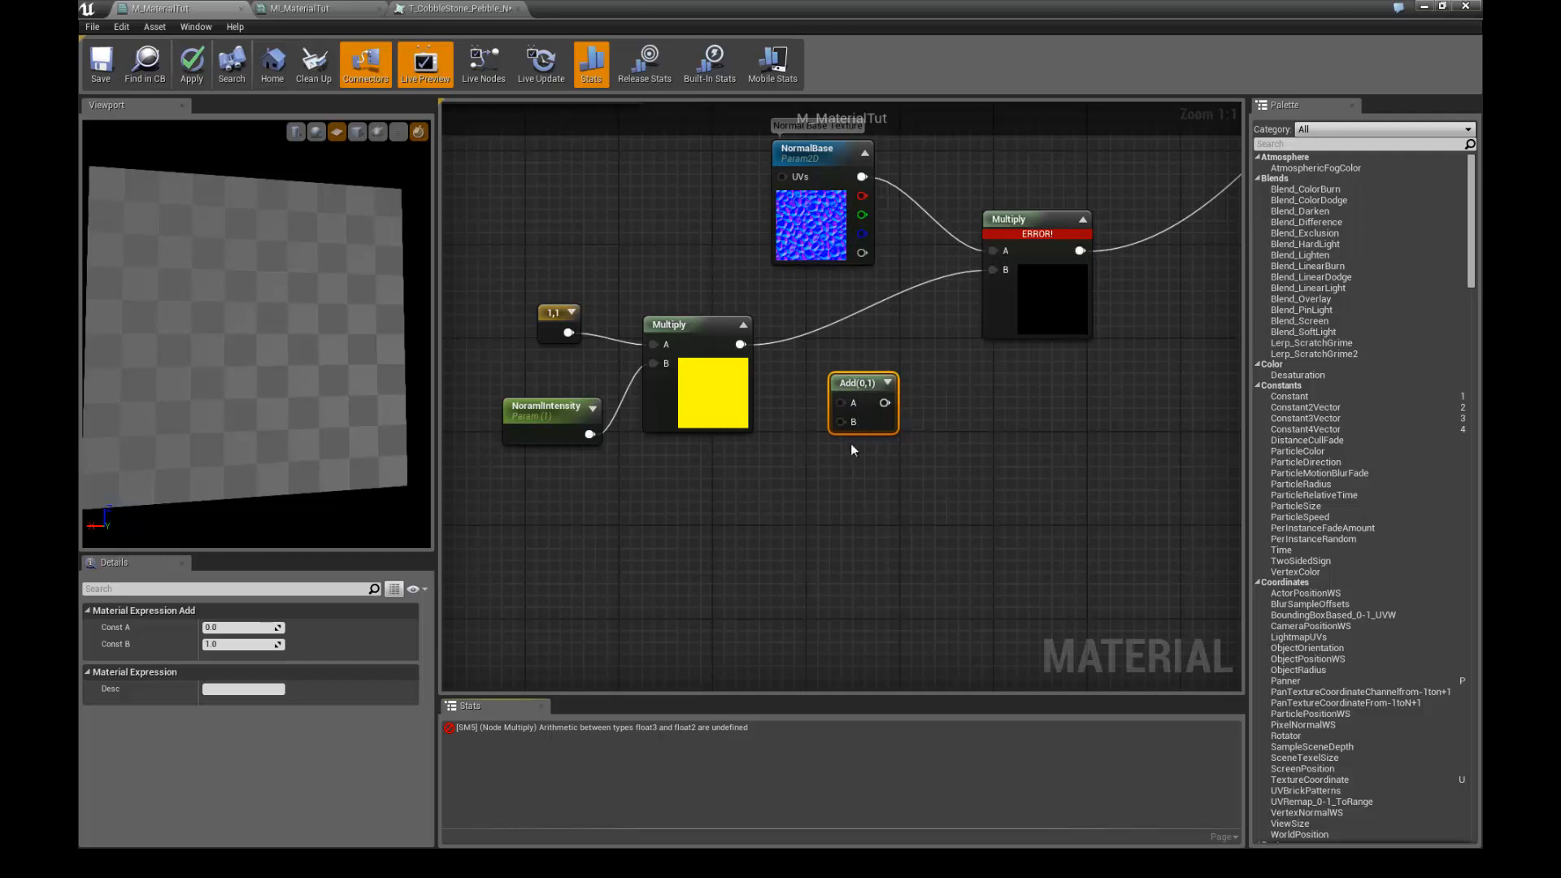
key(Delete)
- Add an AppendVector node and wire its A input and output between the intensity Multiply and input B of NormalBase's Multiply
right_click(846, 418)
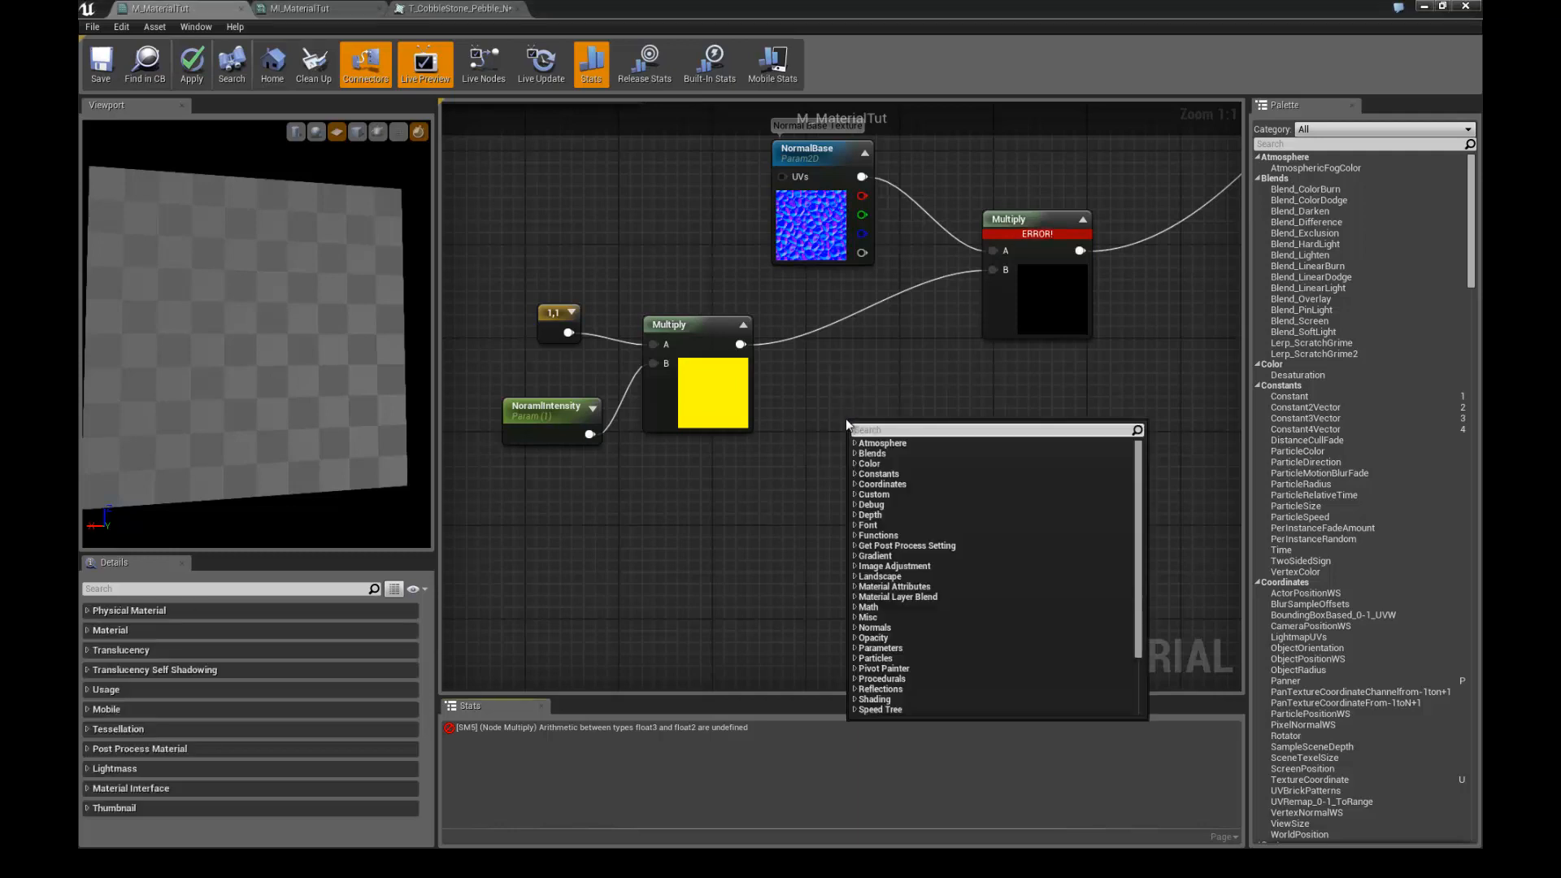
text(lappend)
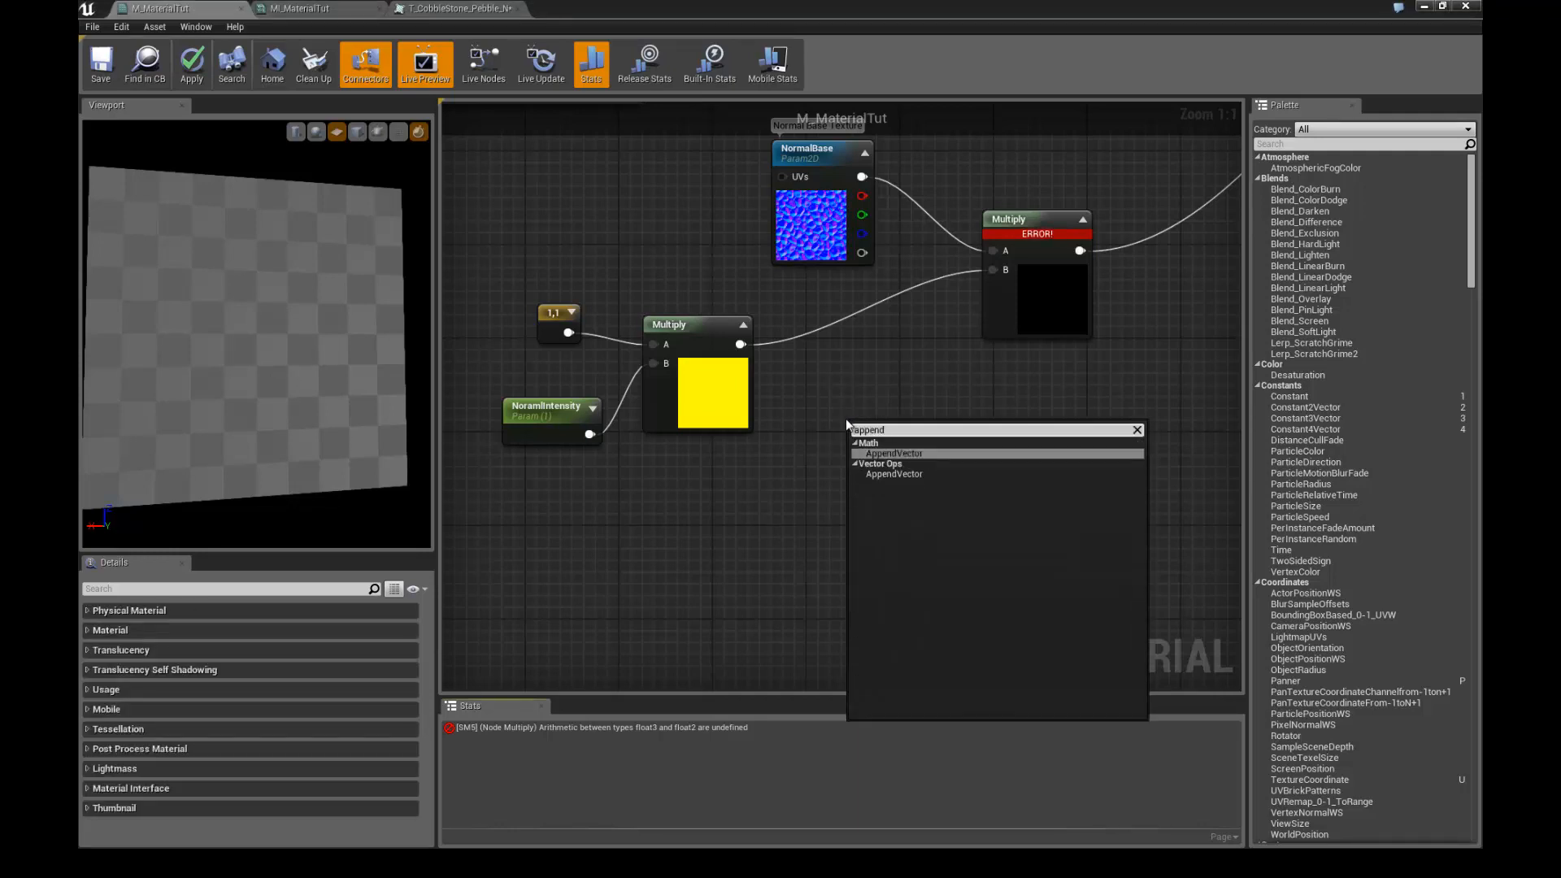
key(Return)
drag(859, 429, 851, 397)
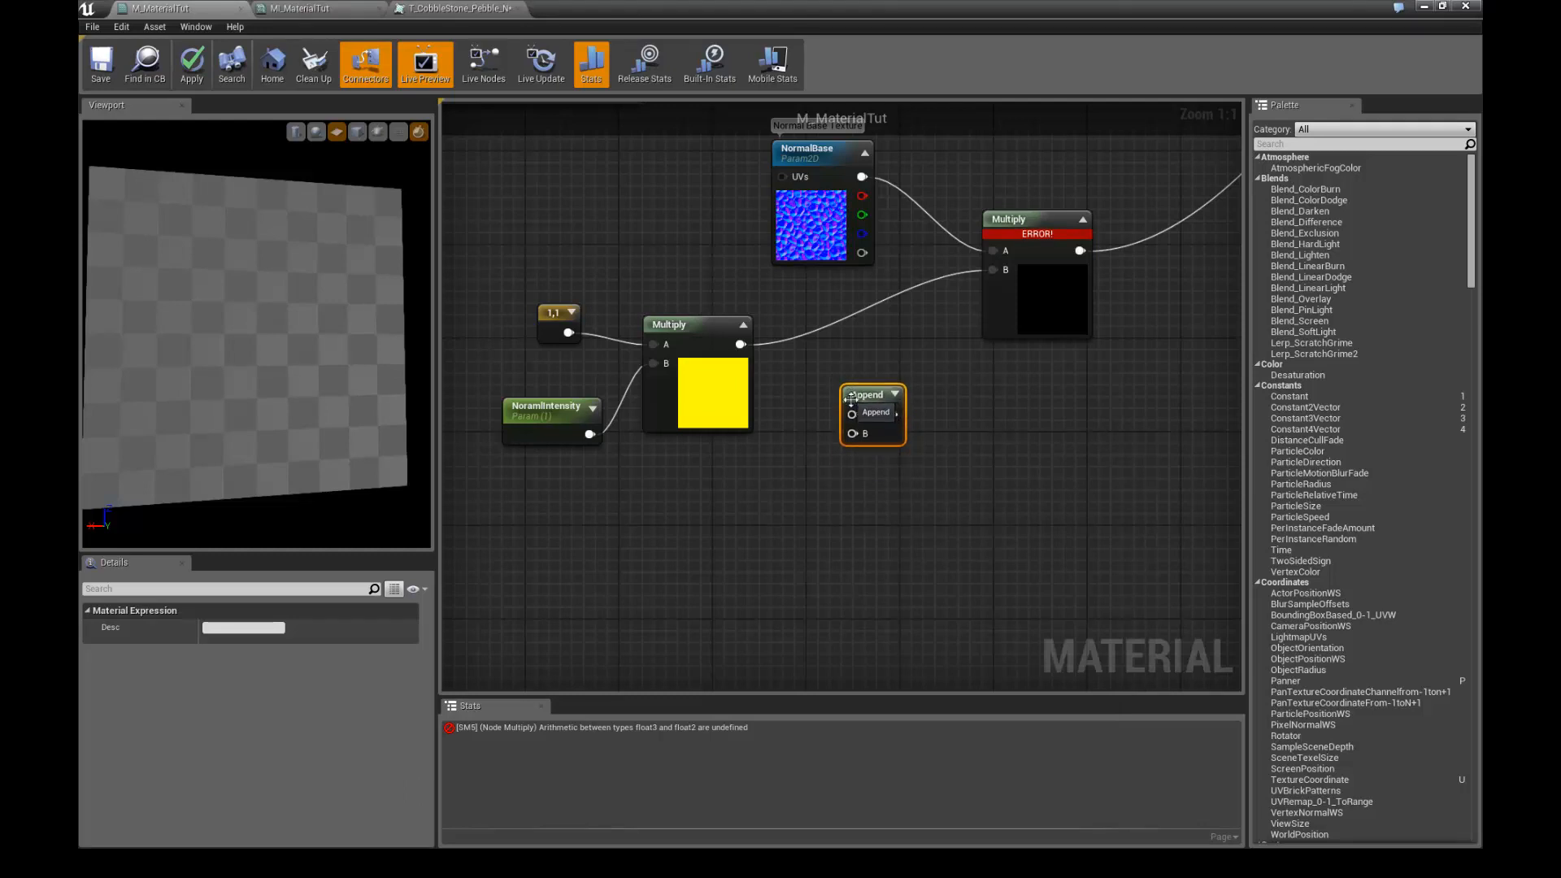
drag(850, 398, 849, 355)
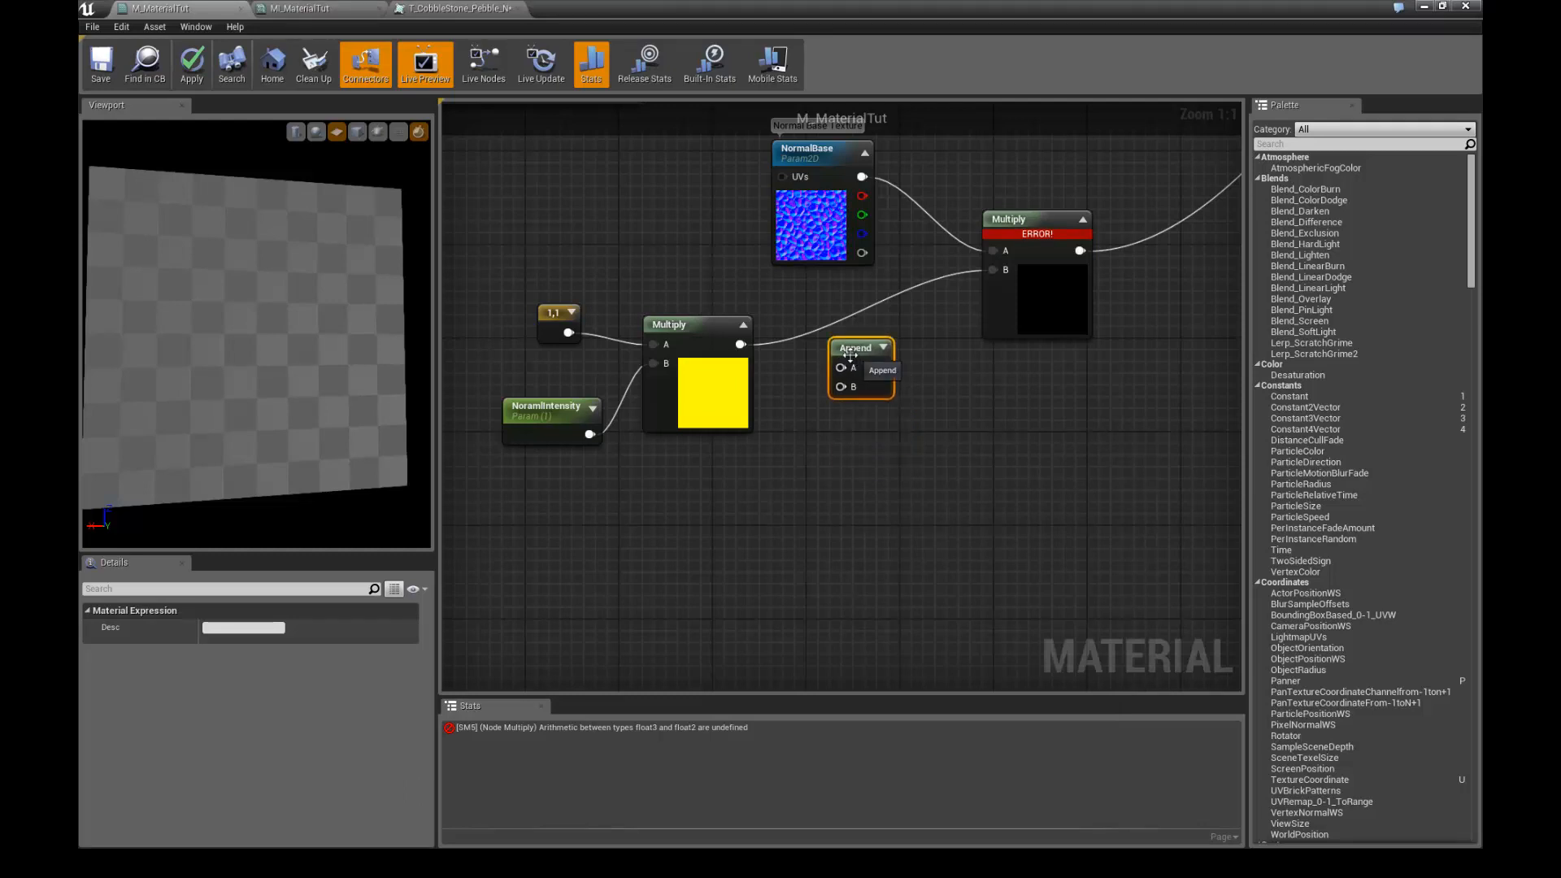
drag(740, 343, 993, 269)
drag(855, 347, 855, 323)
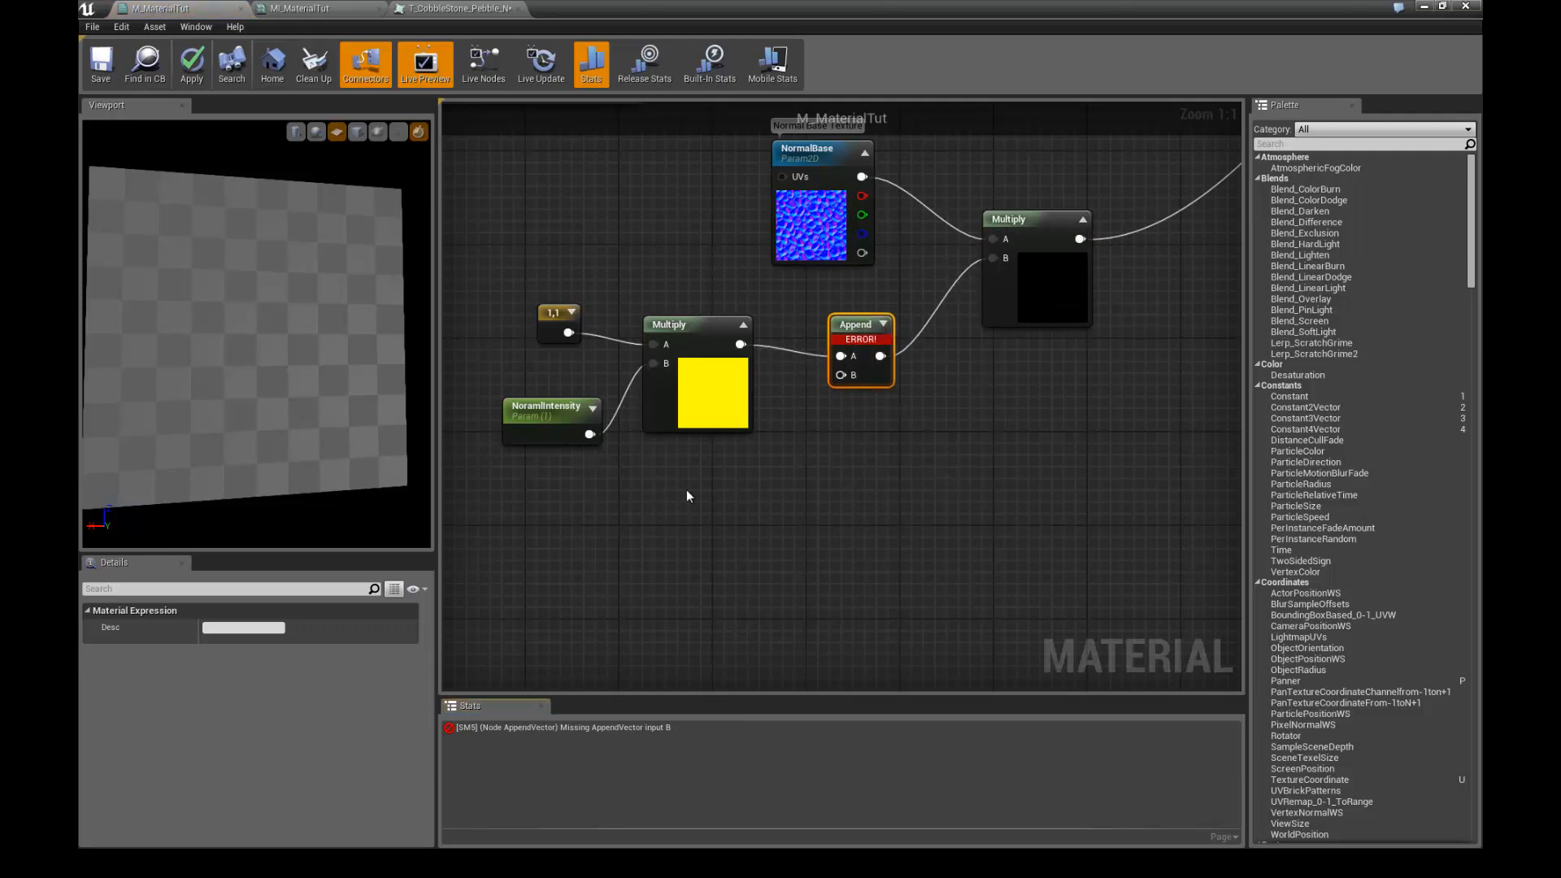
- Shift the intensity nodes away from the Append node and align Append with the intensity Multiply's output
right_drag(686, 492, 696, 473)
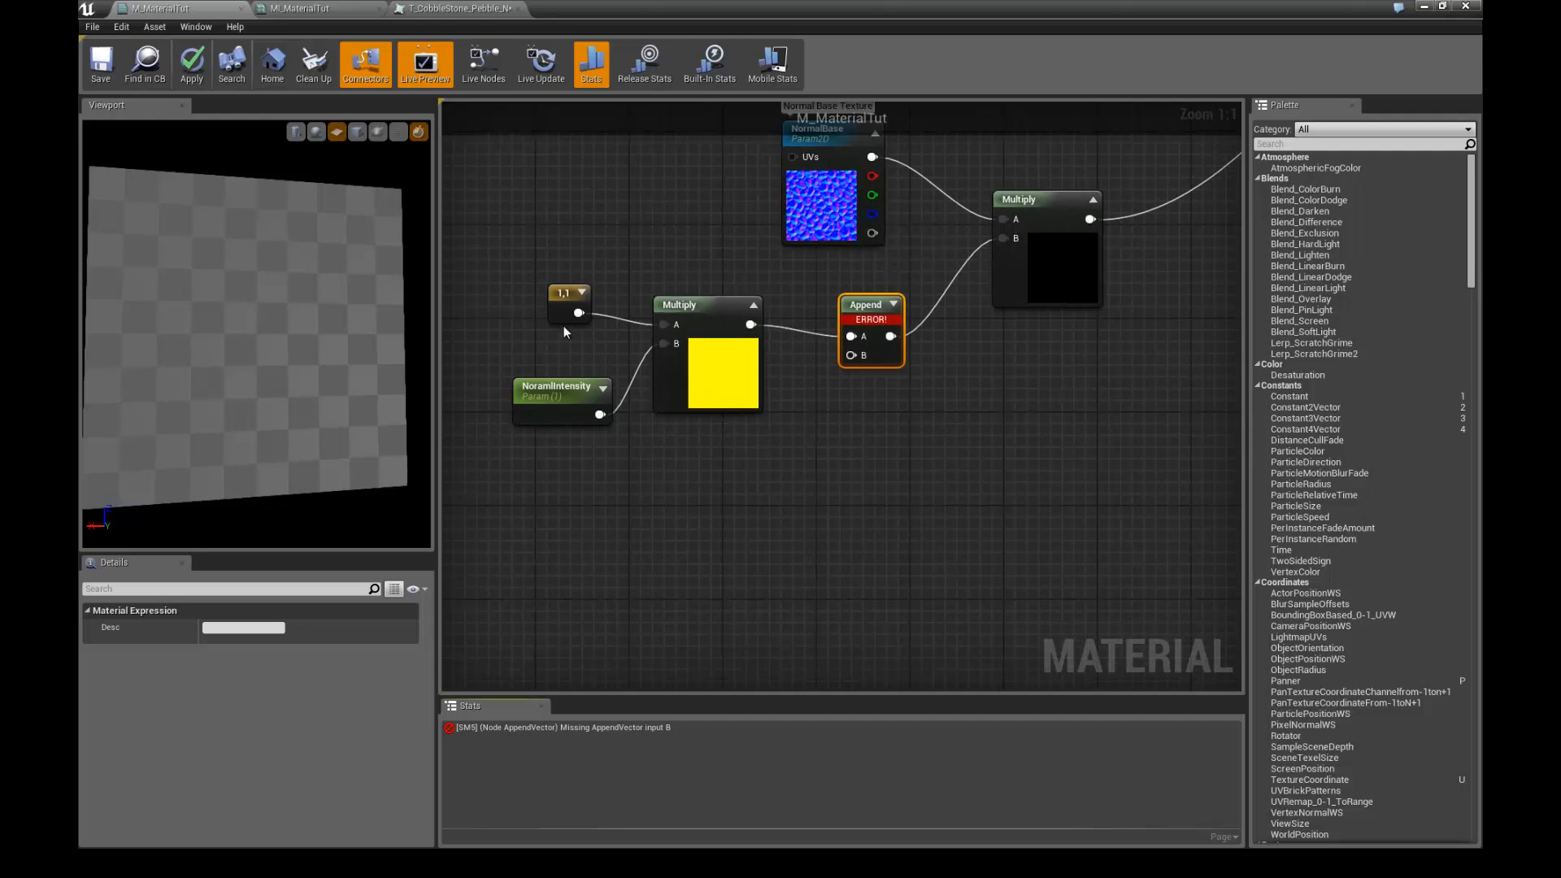
drag(566, 332, 673, 484)
drag(721, 326, 649, 325)
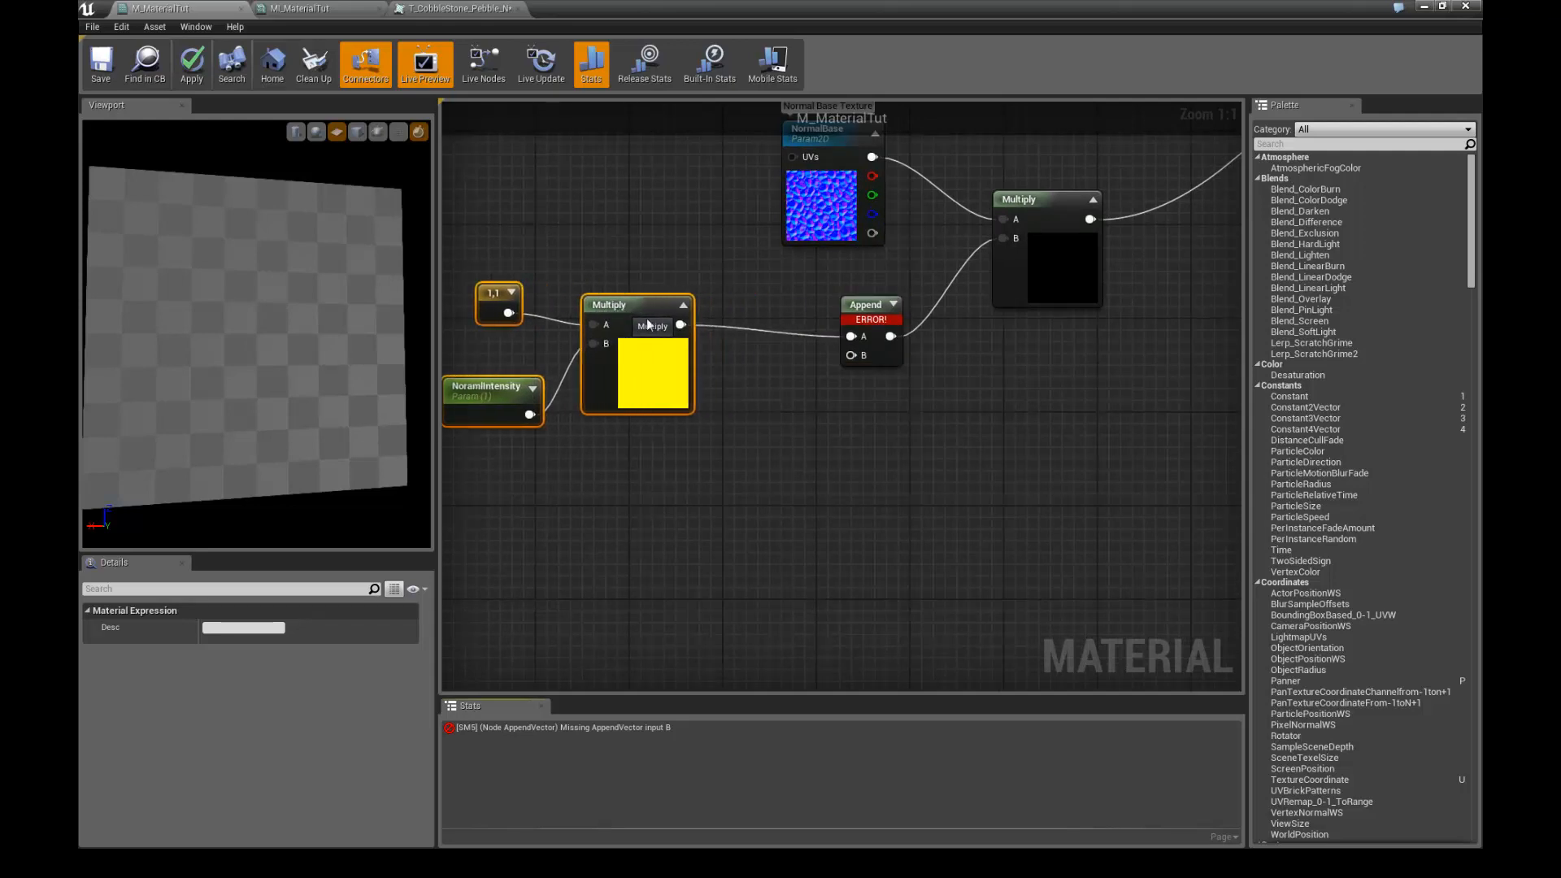
click(807, 393)
drag(855, 301, 844, 289)
right_drag(802, 412, 811, 414)
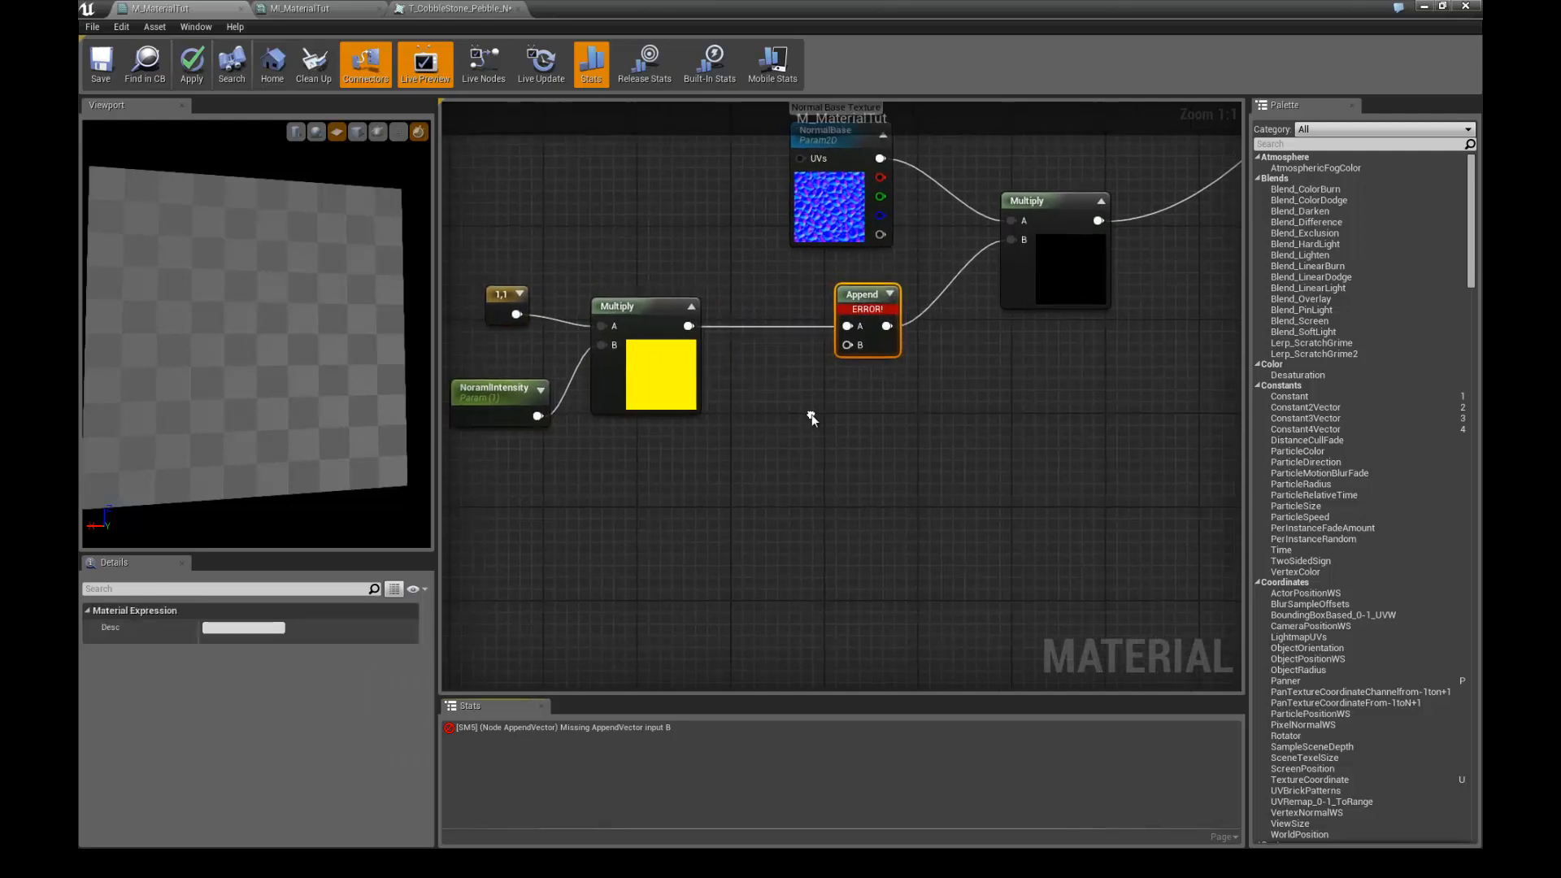
- Add a Constant node with value 1 below the Append node and connect it to Append's B input
click(766, 397)
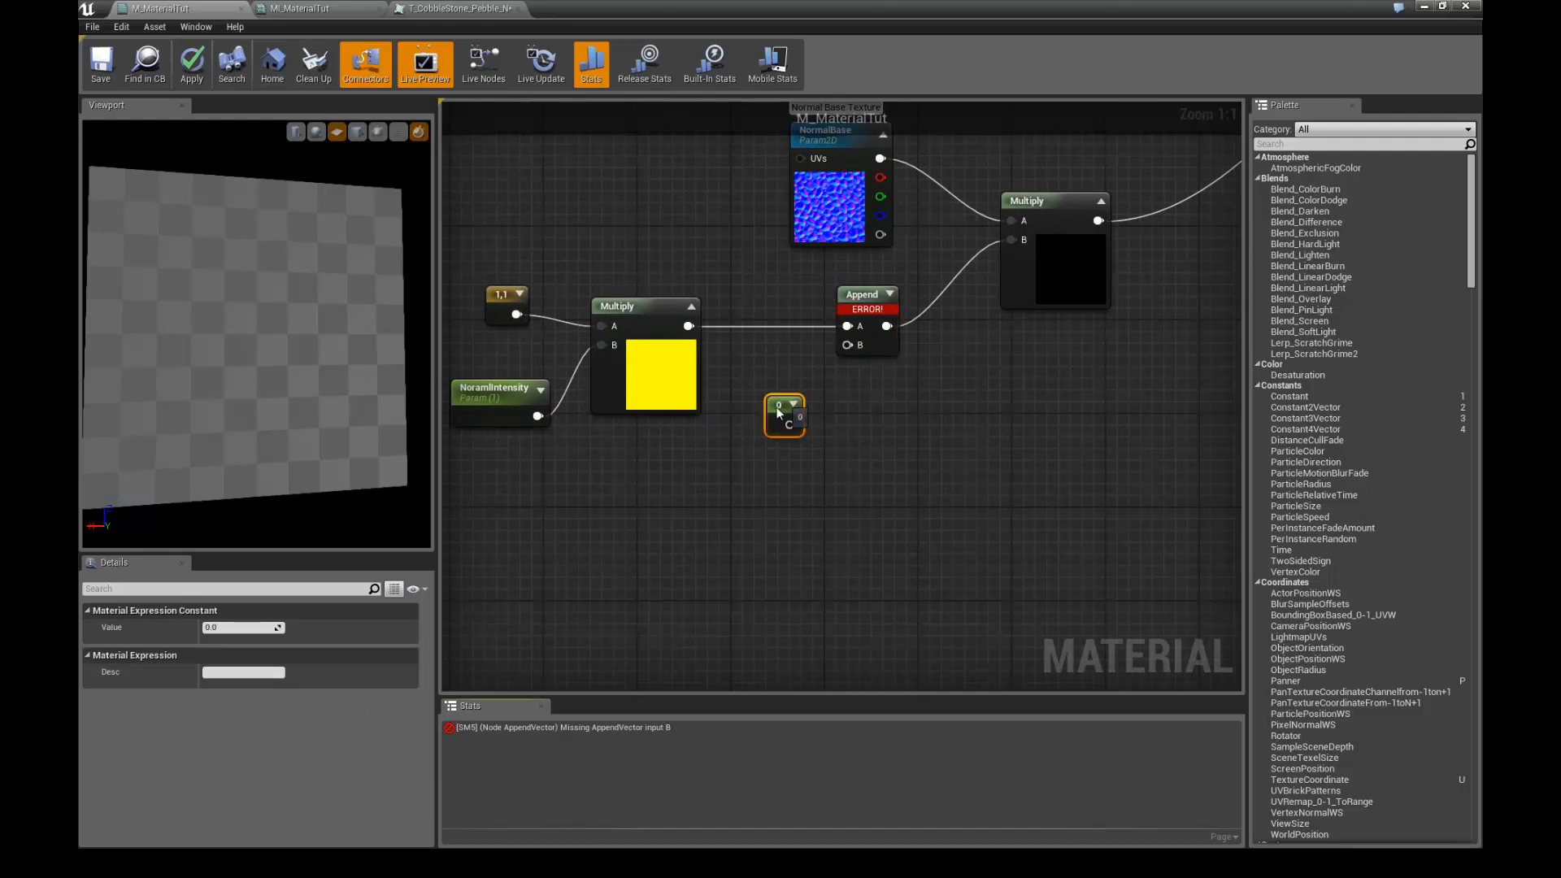
drag(780, 402, 719, 446)
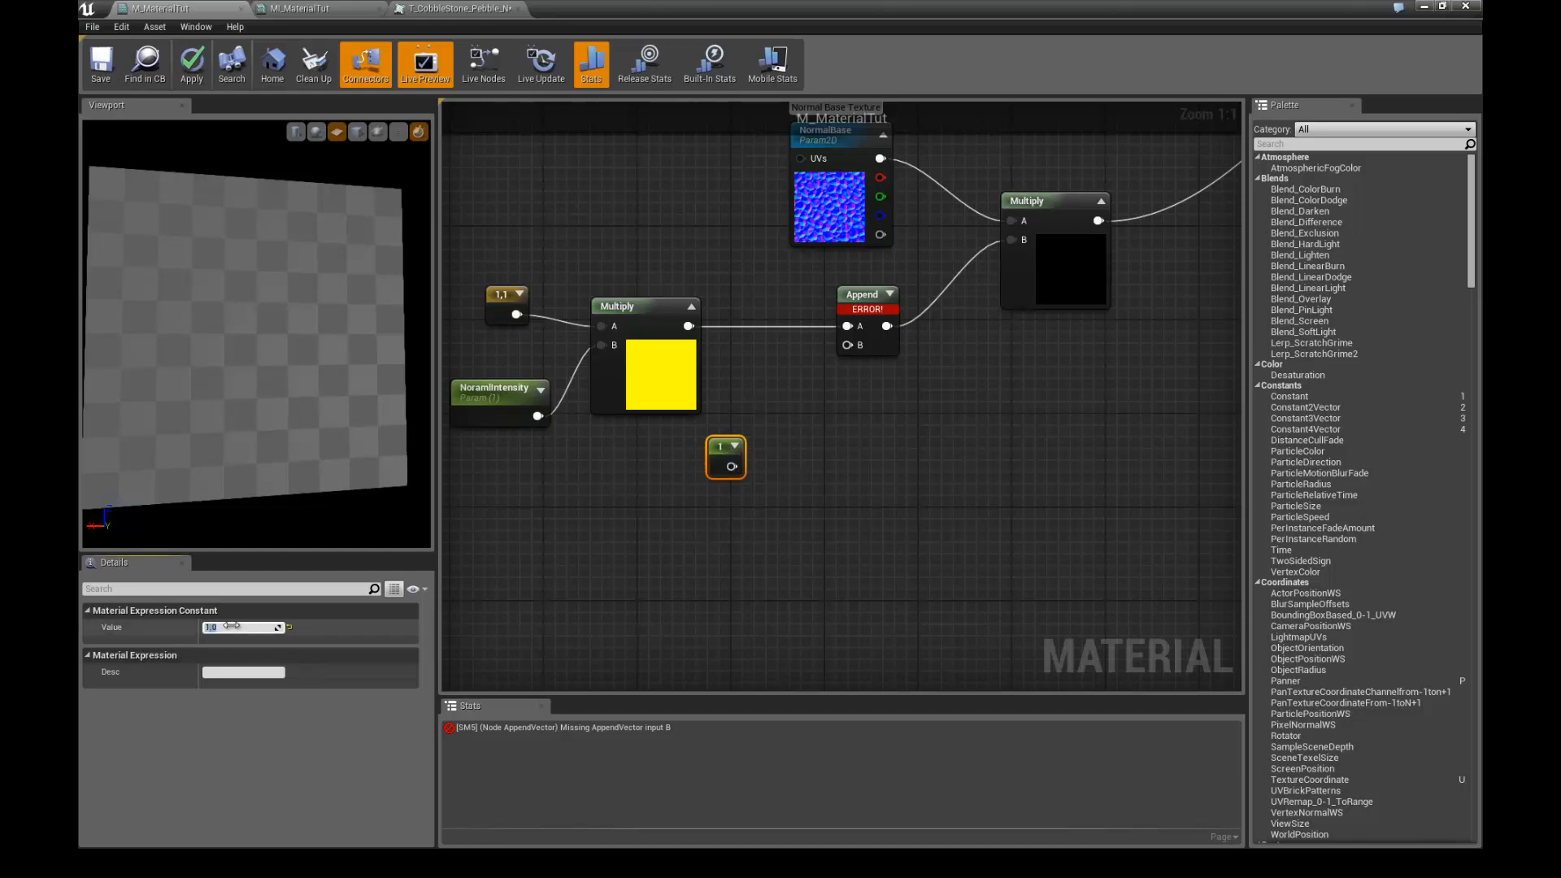
drag(732, 466, 848, 348)
right_drag(748, 315, 778, 328)
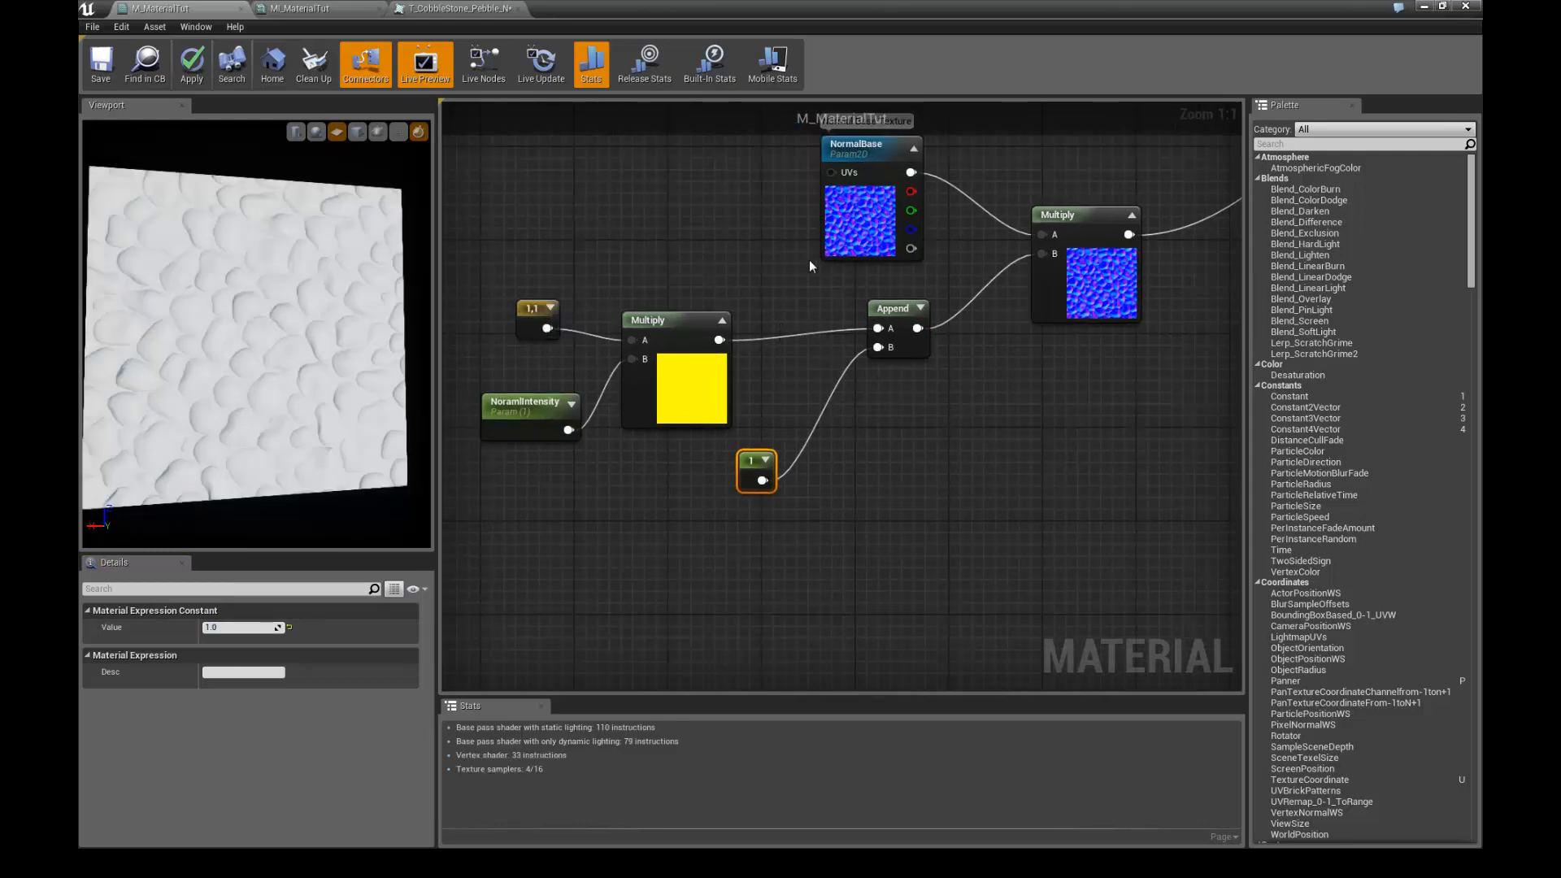
- Raise NoramlIntensity's default value to about 3.43 and inspect the stronger normals on the rotated preview plane
right_drag(956, 273, 912, 297)
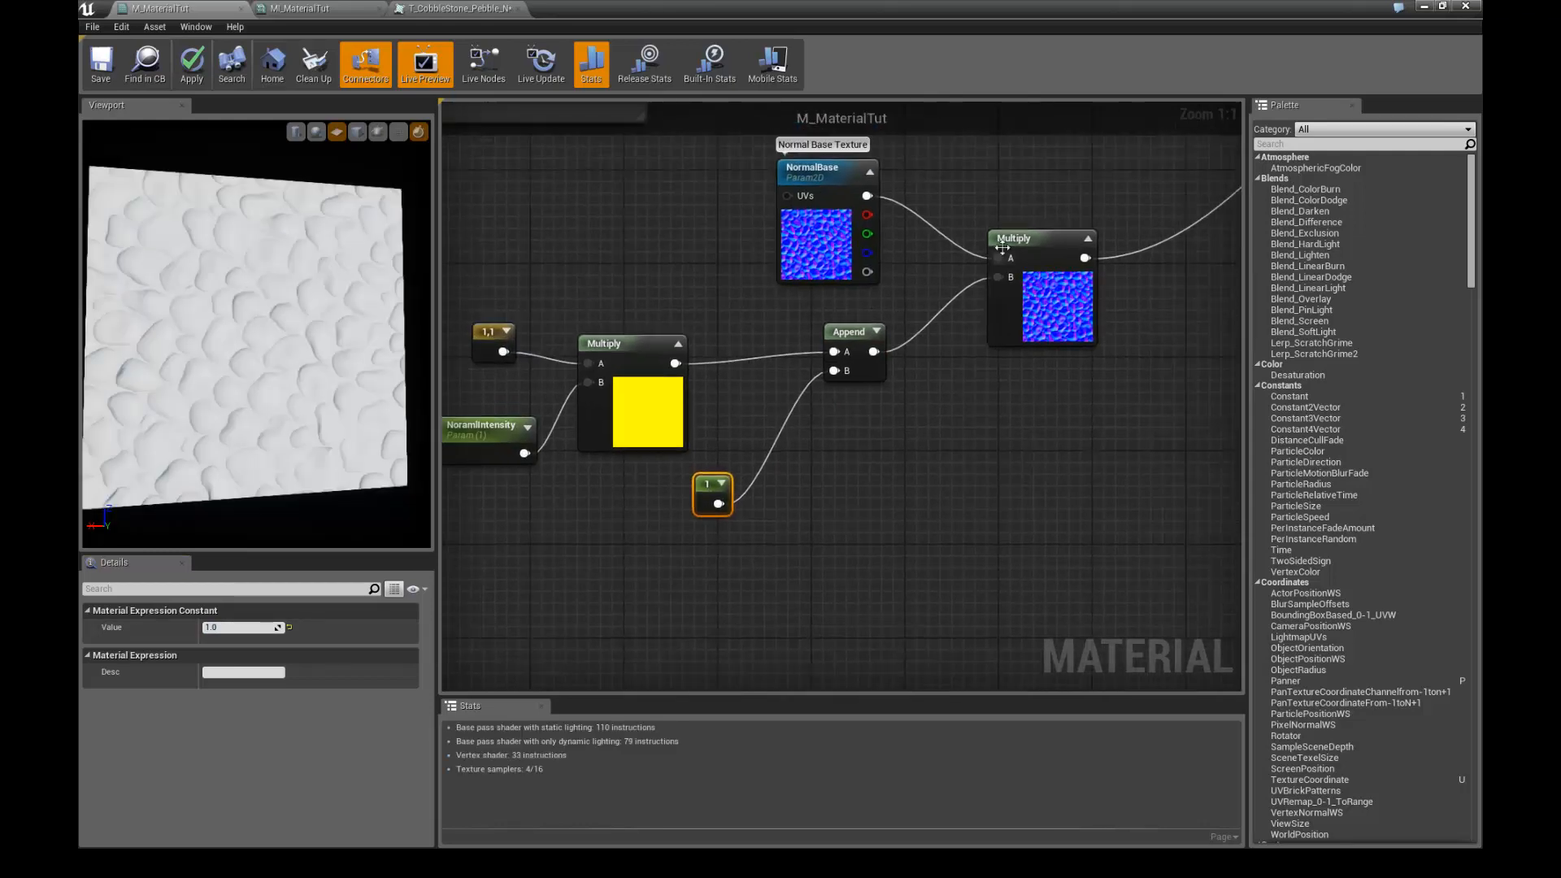
drag(278, 326, 329, 365)
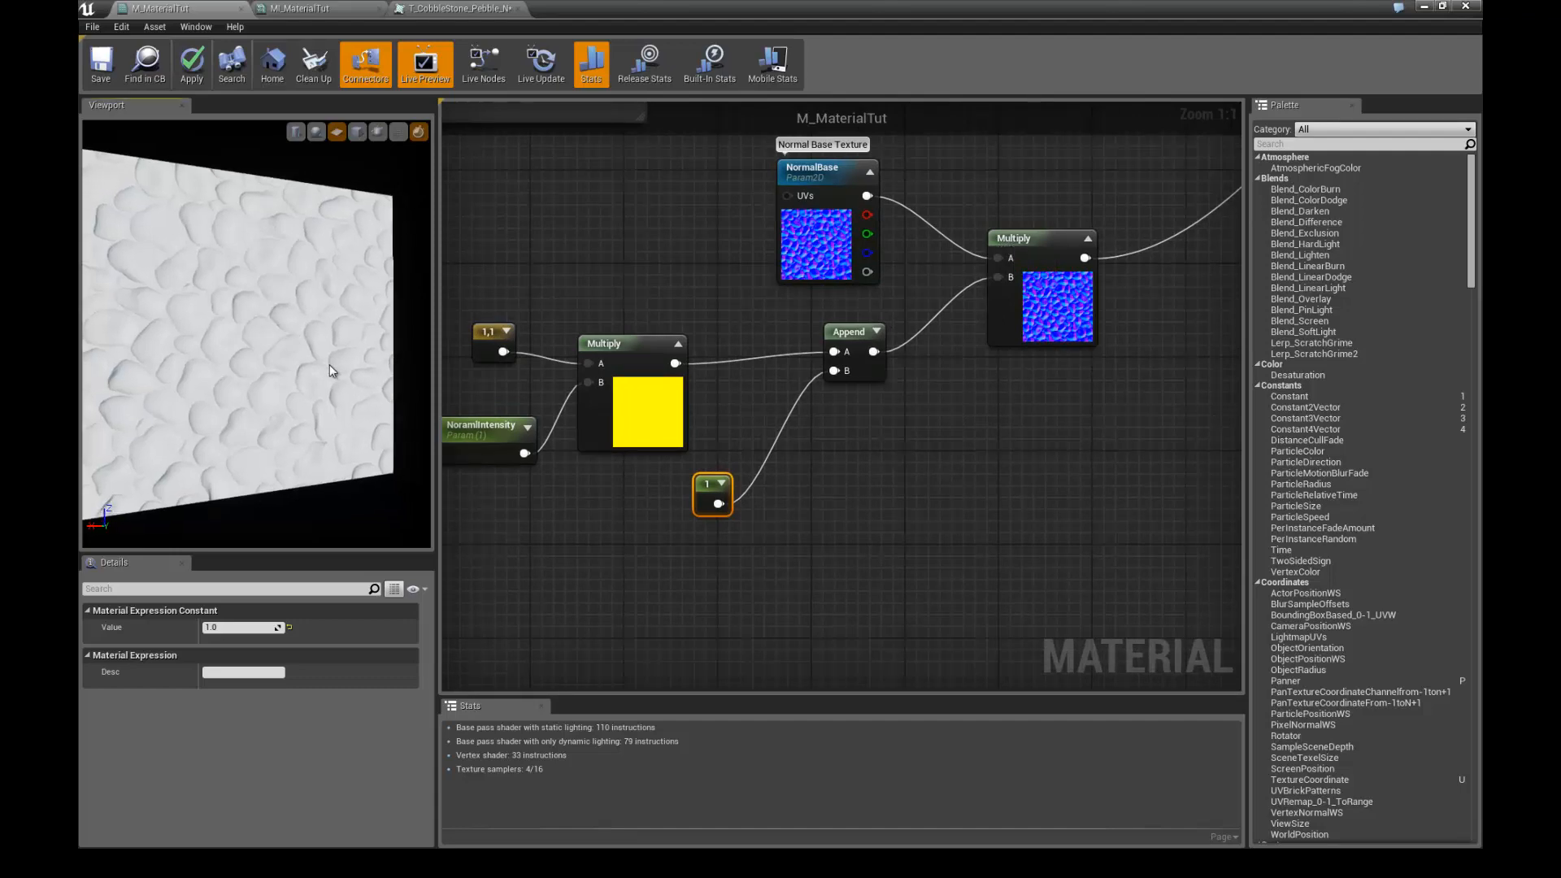
click(461, 432)
drag(231, 662, 281, 664)
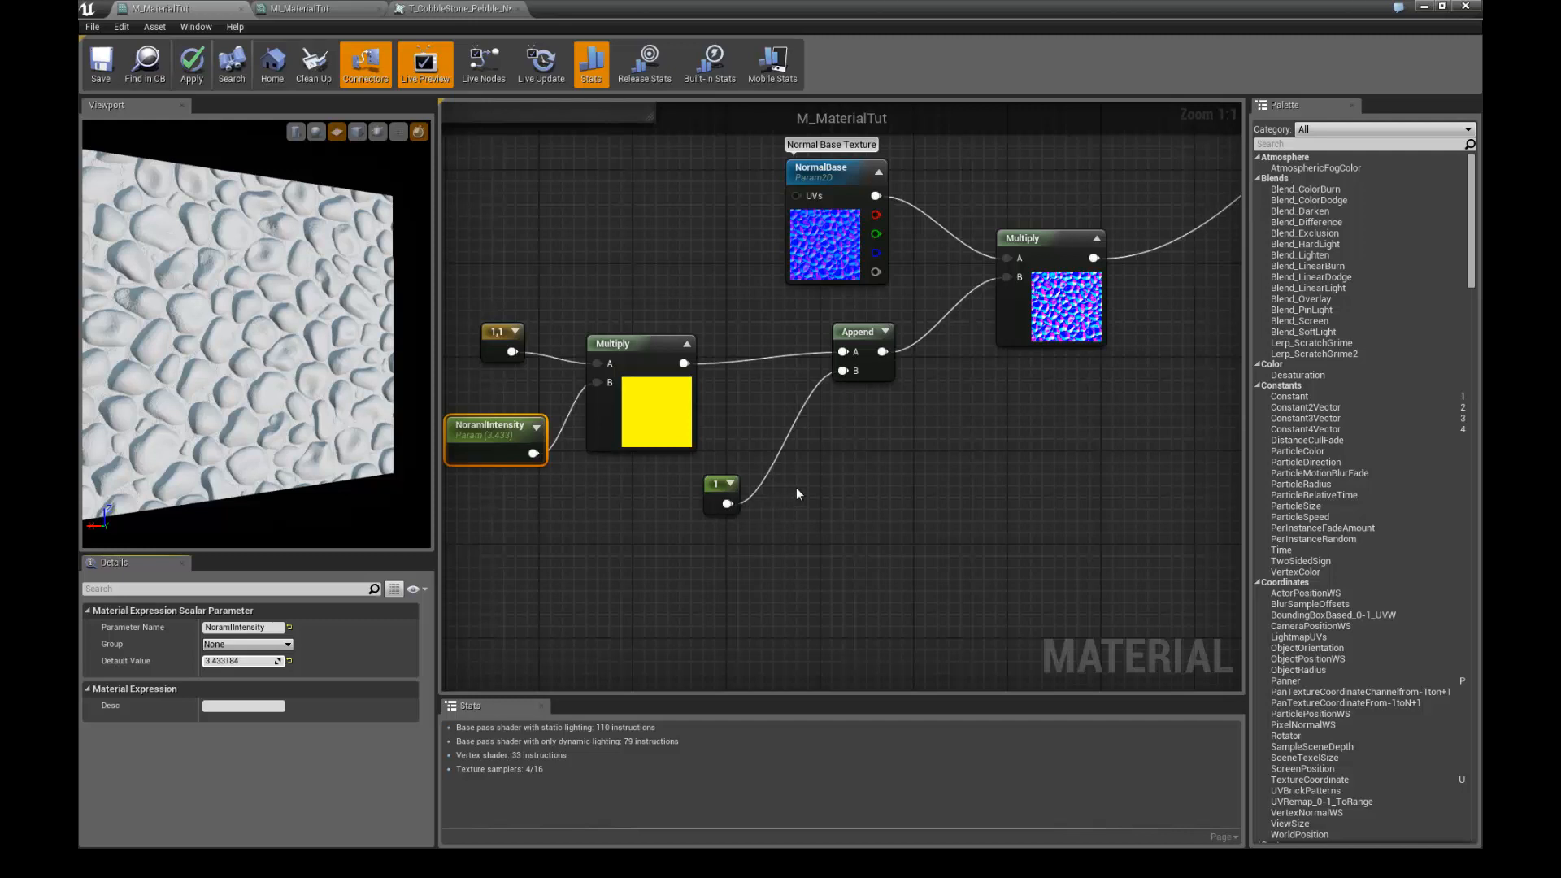
right_drag(990, 434, 974, 449)
drag(247, 348, 269, 349)
- Reset the NoramlIntensity parameter's default value to 1
click(271, 660)
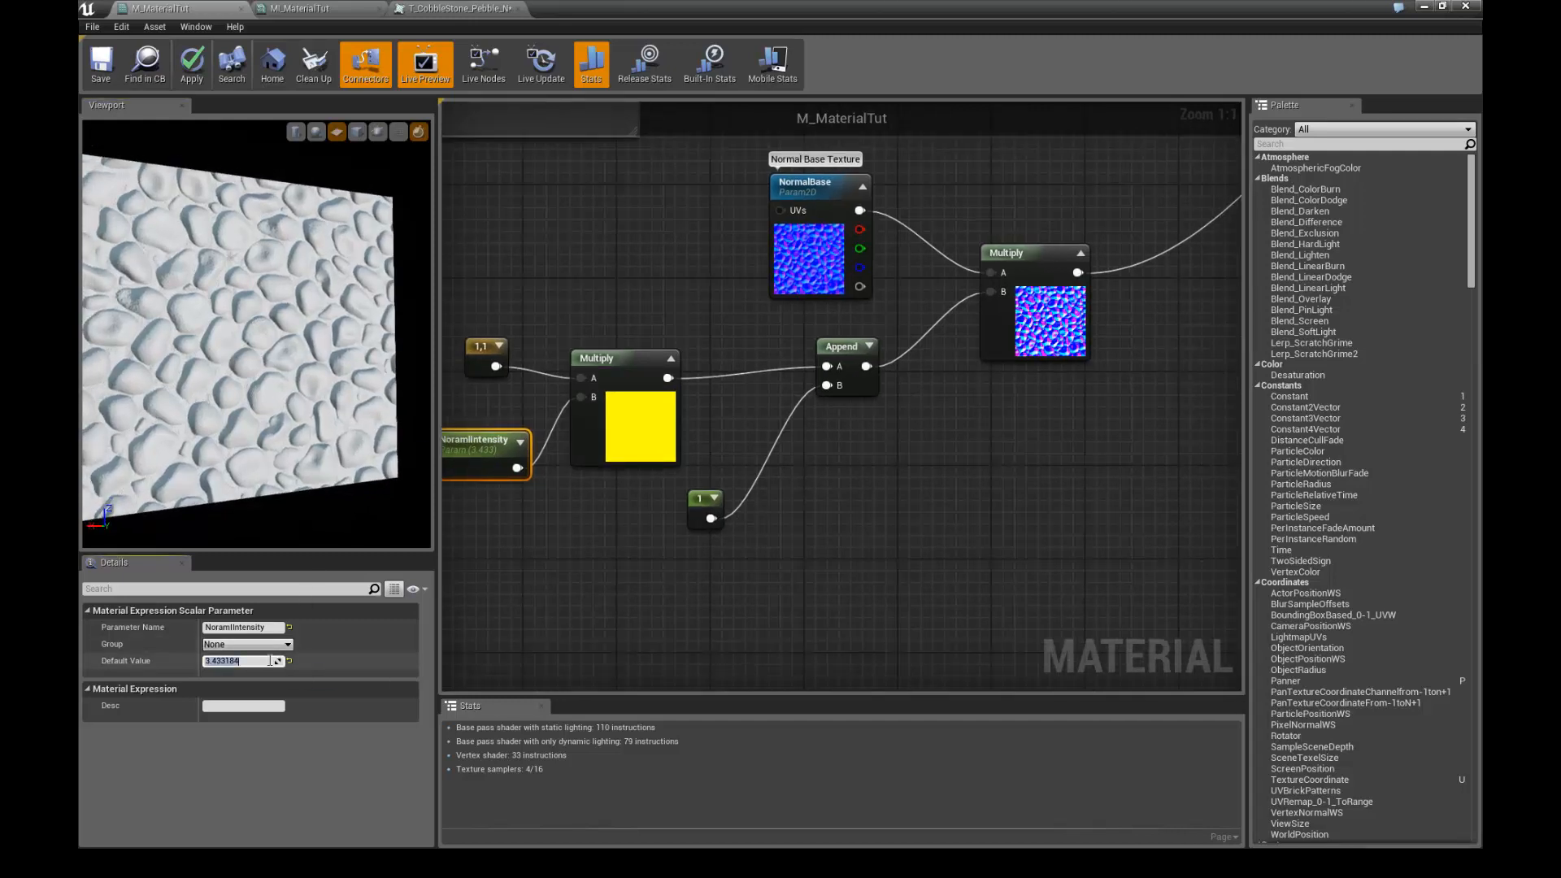
text(1)
key(Return)
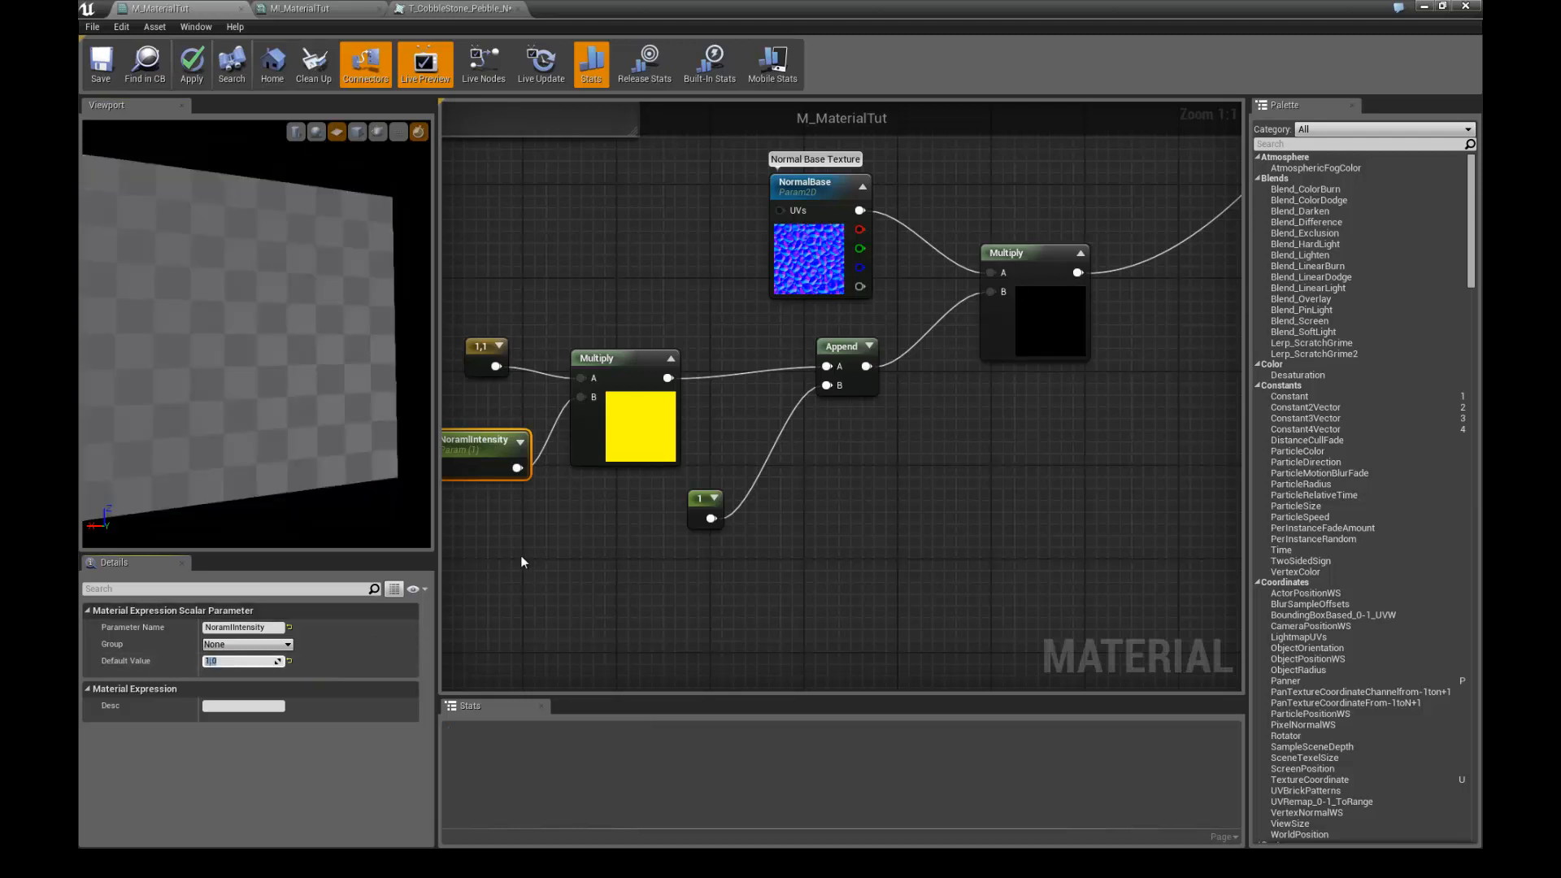
- Assign the NoramlIntensity parameter to the Normal group
right_drag(520, 555, 664, 530)
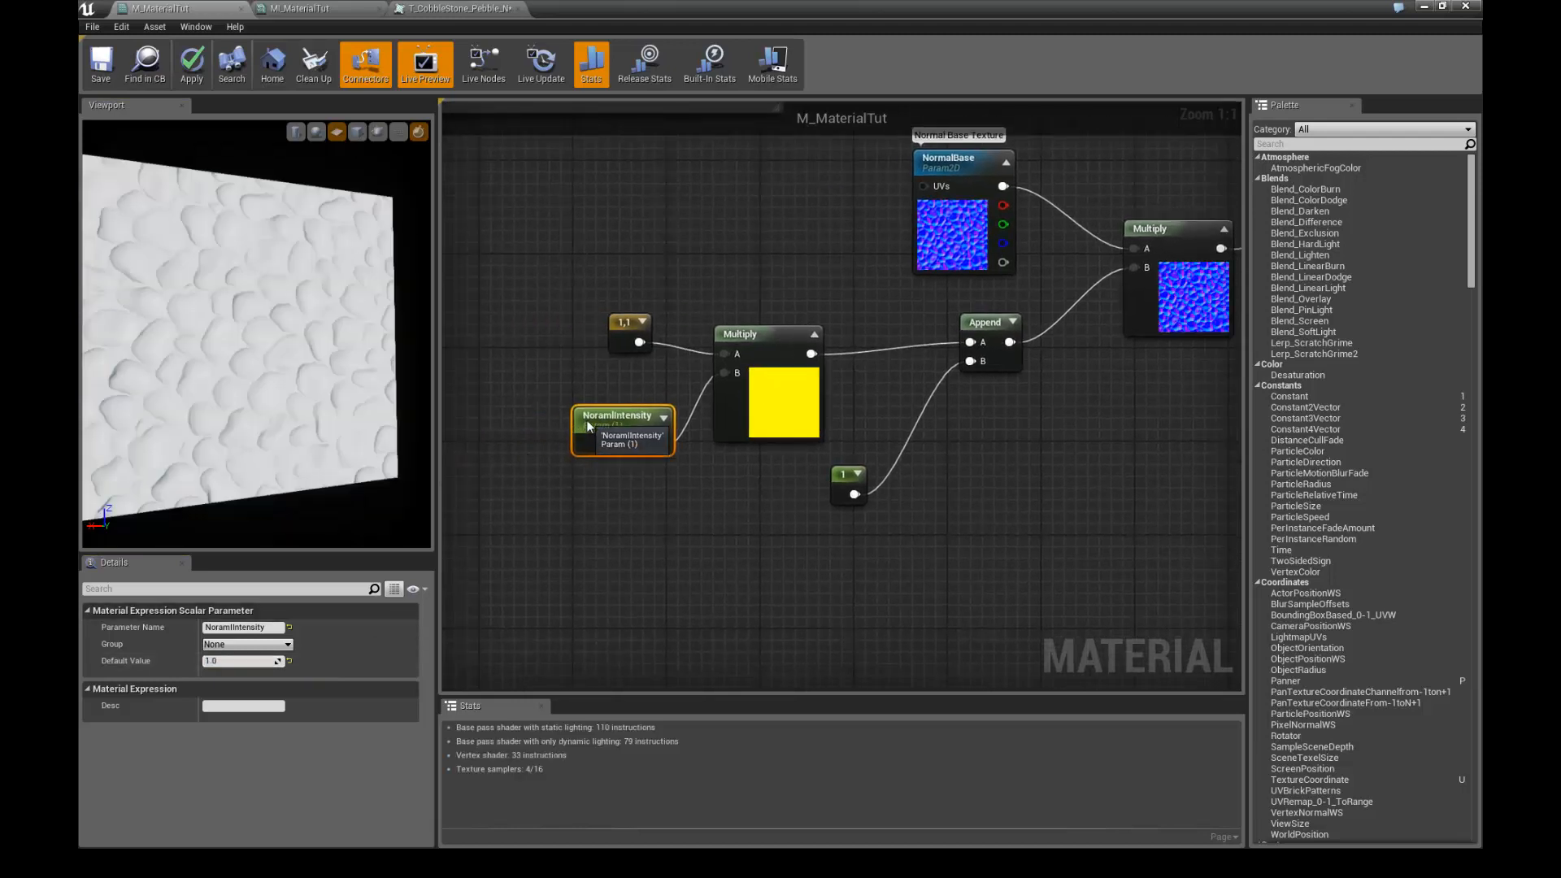
click(288, 644)
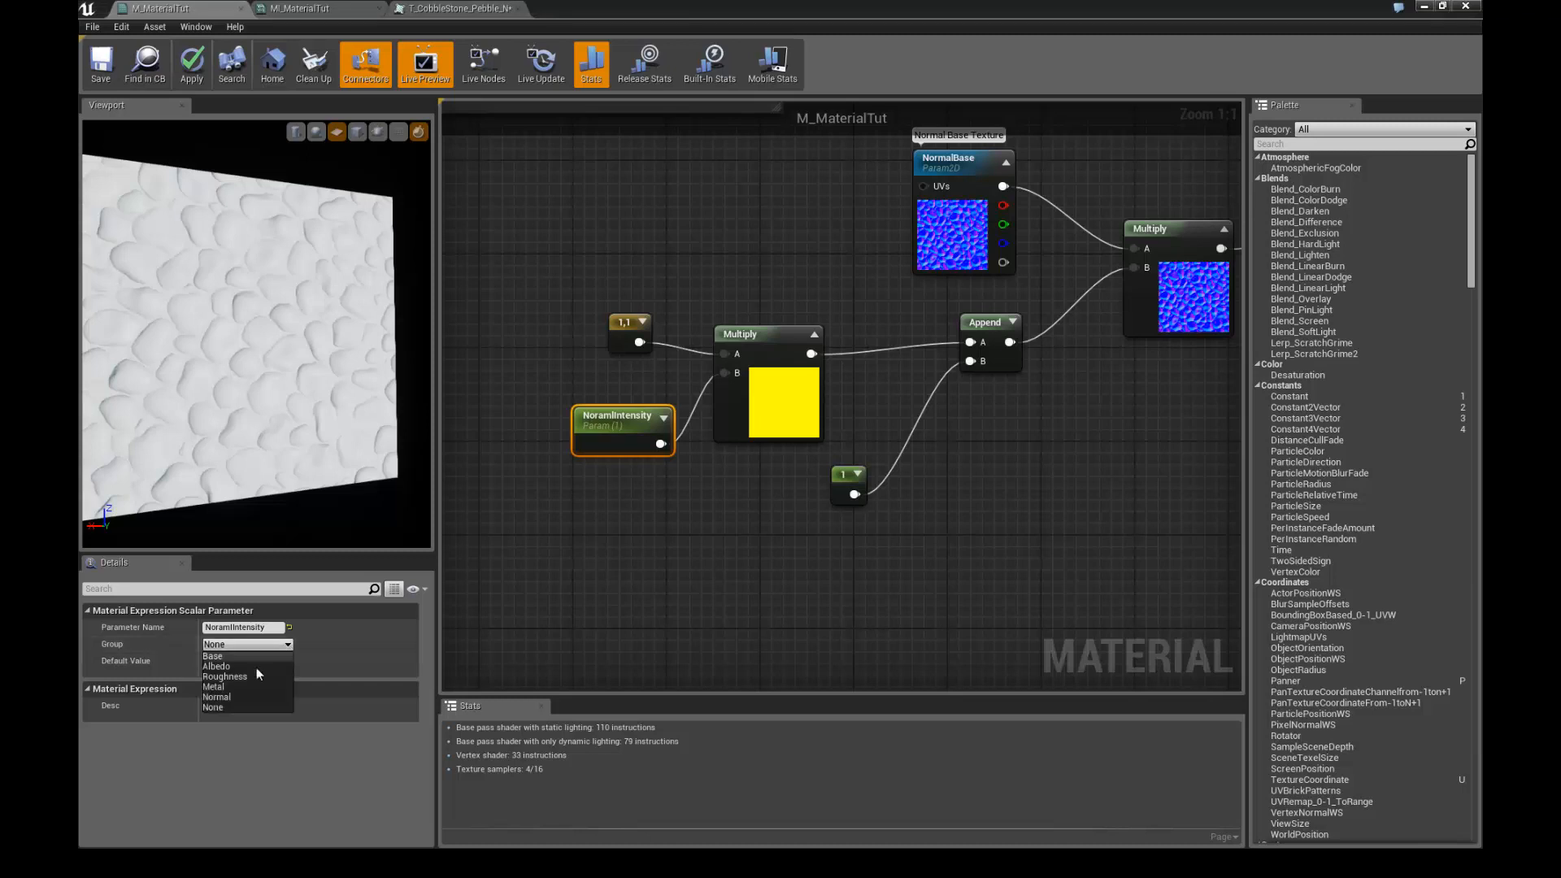
click(235, 696)
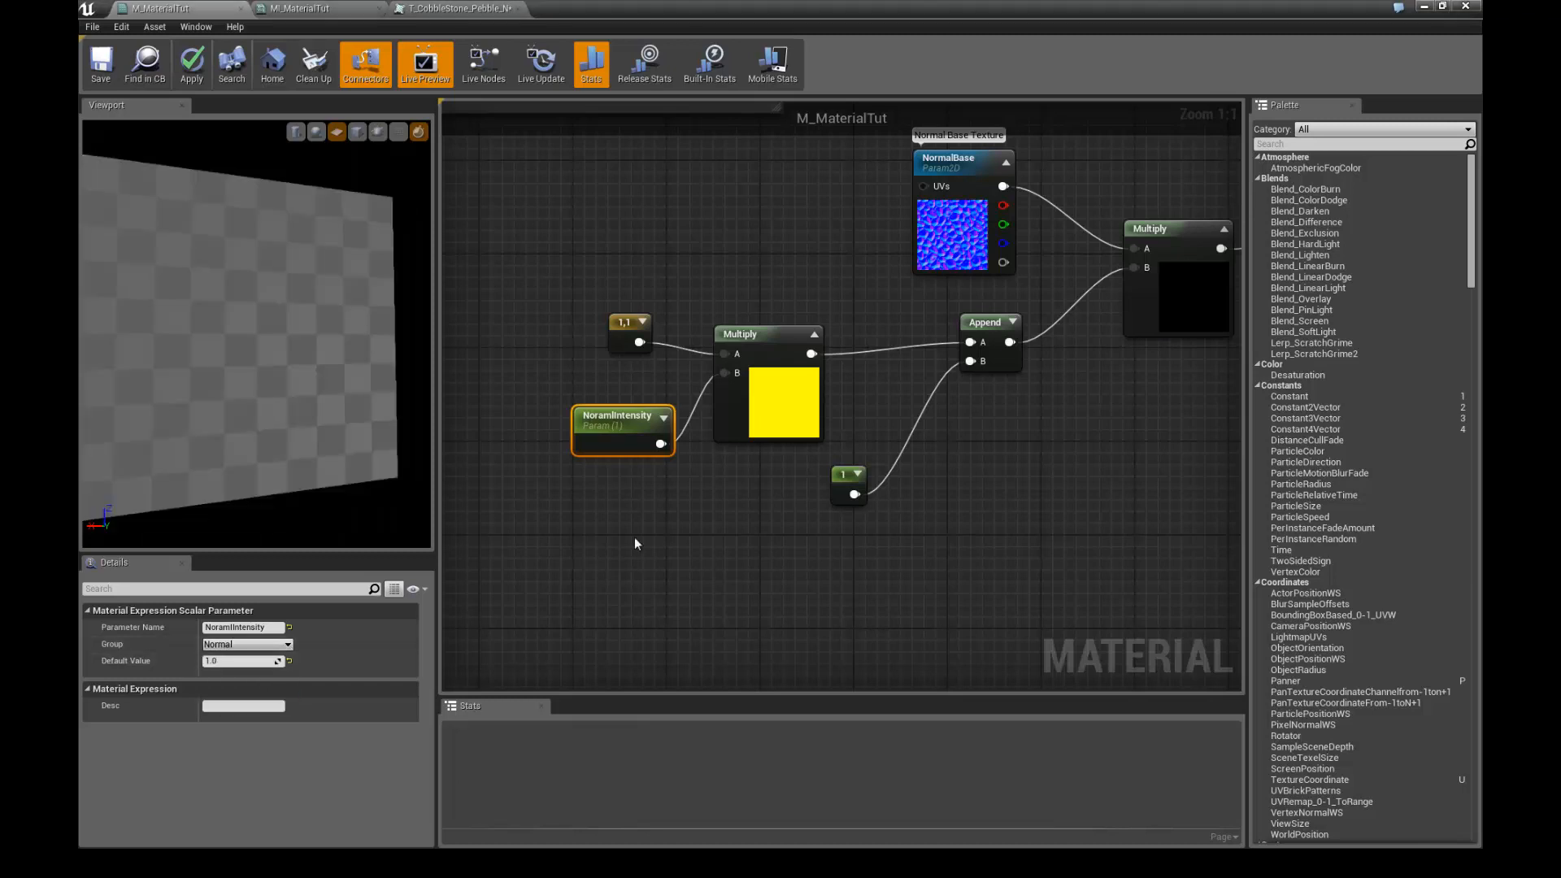
- Arrange NormalBase, Append, the constant and both Multiply nodes into a compact layout around the intensity inputs
right_drag(732, 497, 589, 561)
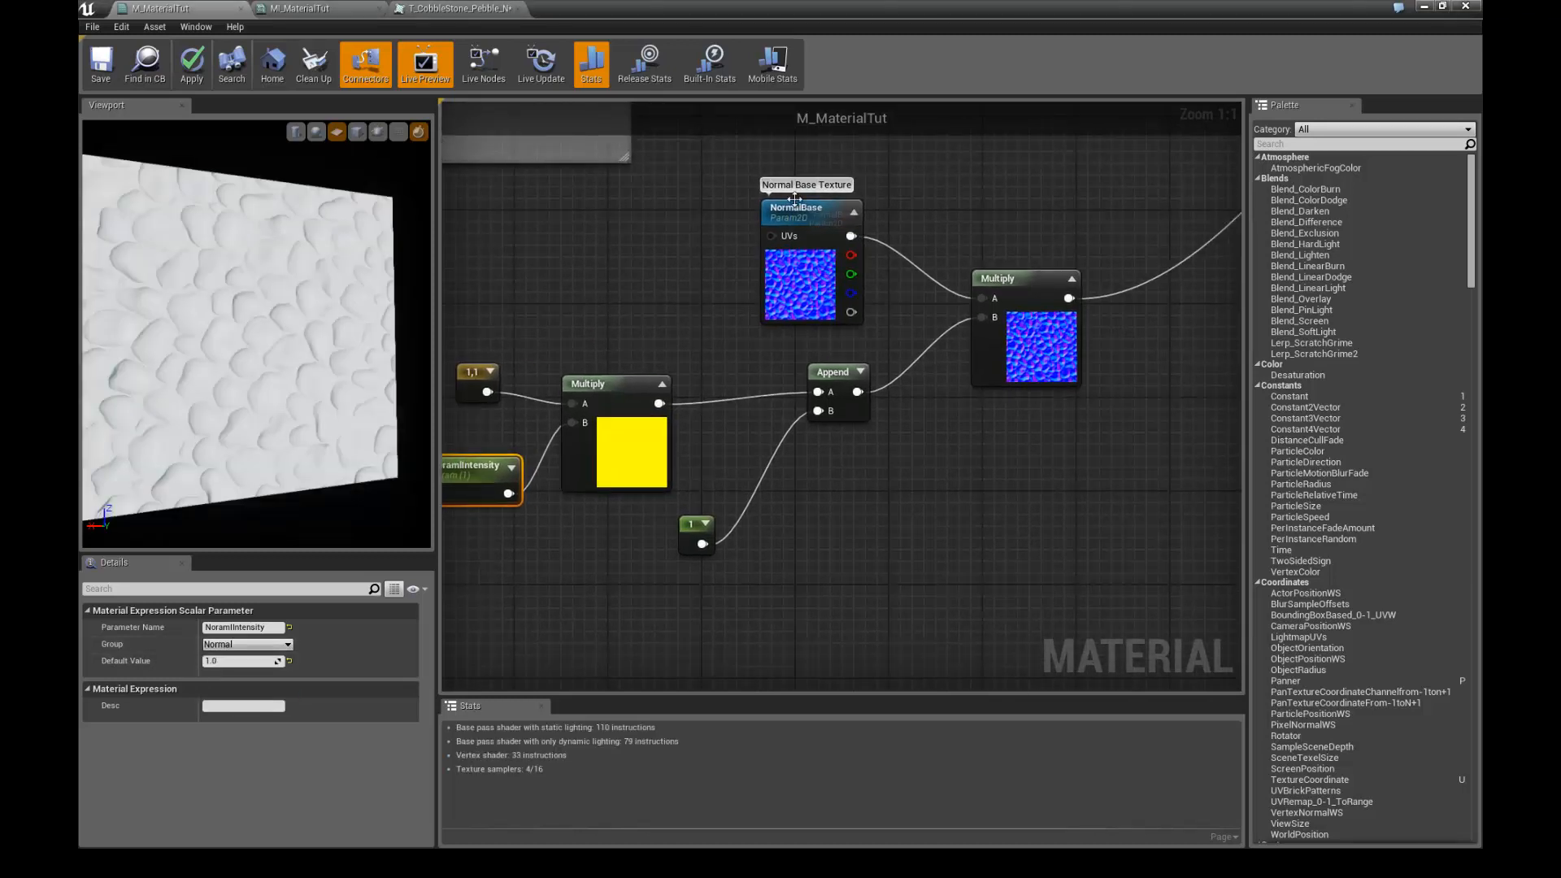
drag(787, 213, 587, 251)
drag(836, 376, 729, 396)
drag(691, 525, 631, 524)
right_drag(576, 529, 635, 516)
drag(533, 452, 548, 420)
click(853, 327)
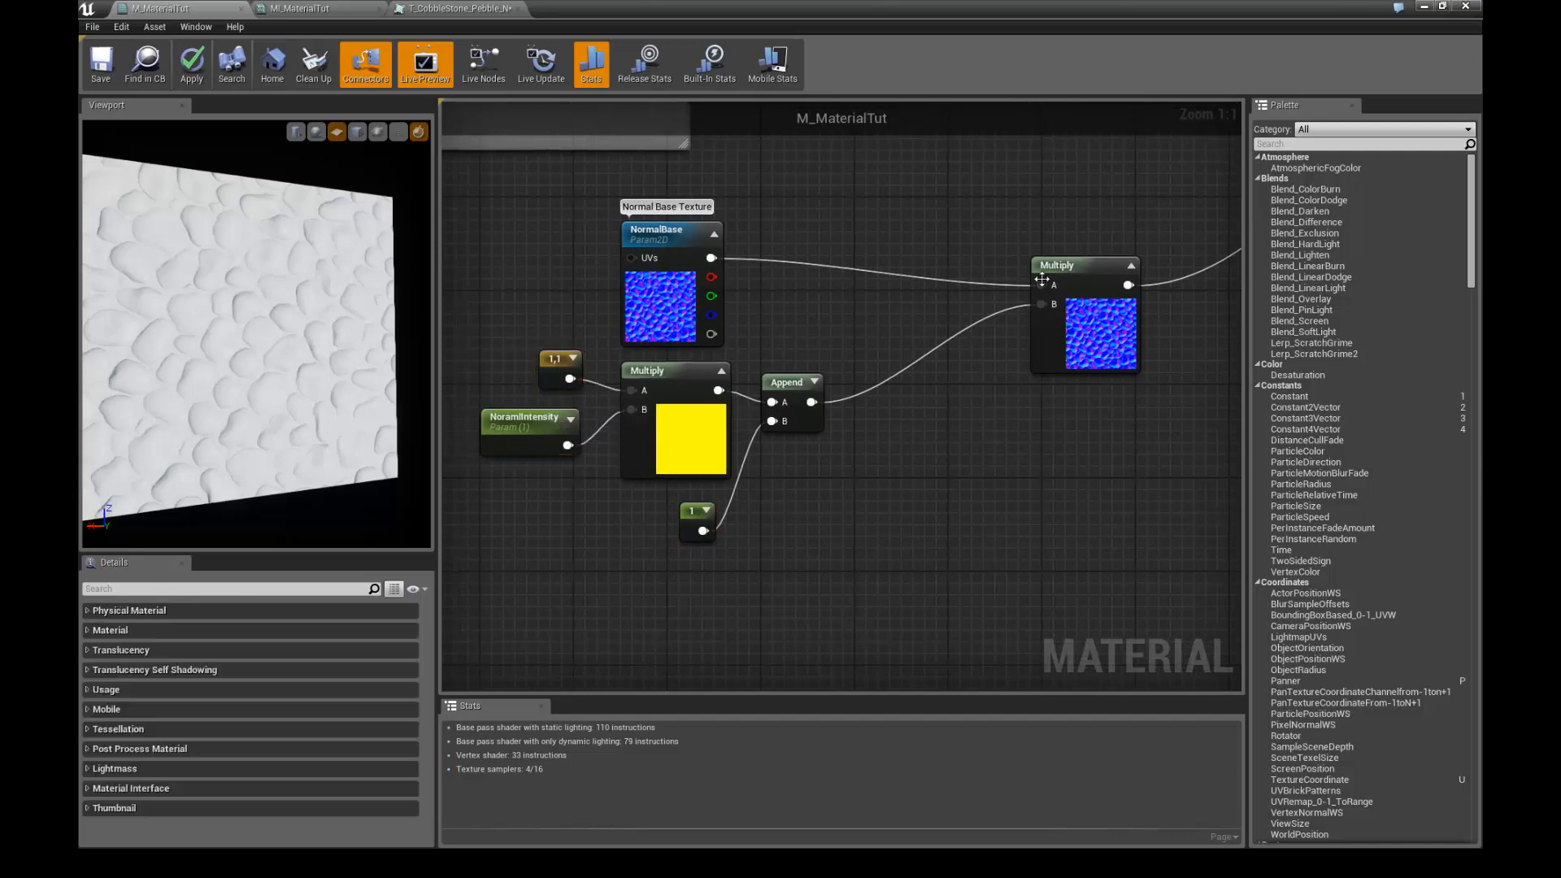
drag(1052, 268, 885, 293)
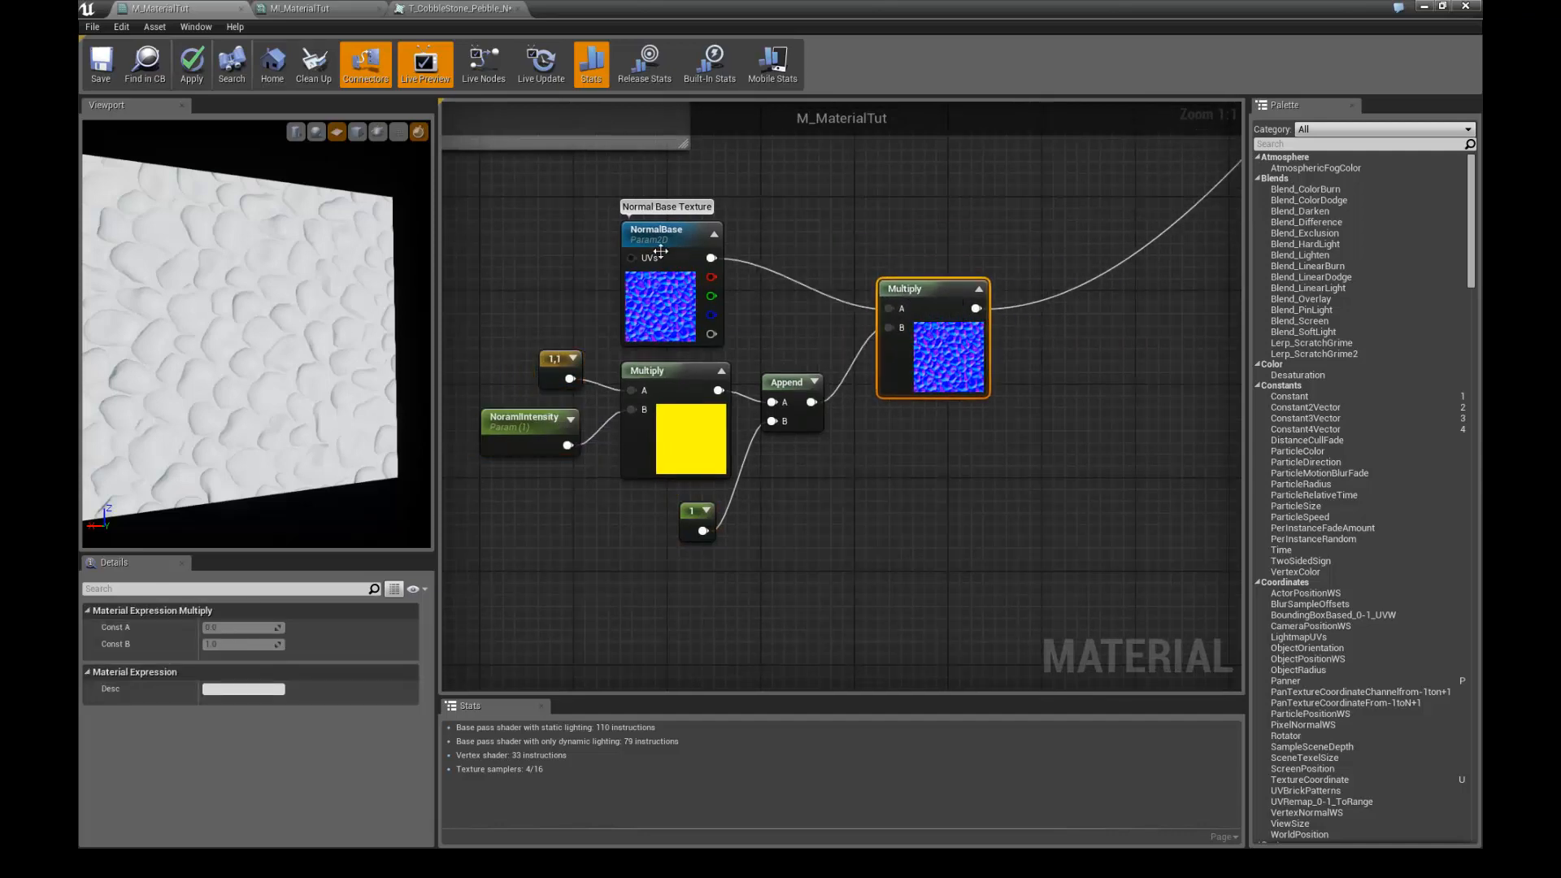
drag(668, 239, 774, 236)
- Enclose the NormalBase, NoramlIntensity, Append, constant and Multiply nodes in a comment named Normal
scroll(828, 469, down, 3)
drag(584, 298, 997, 562)
drag(790, 358, 767, 420)
right_drag(863, 288, 876, 204)
key(c)
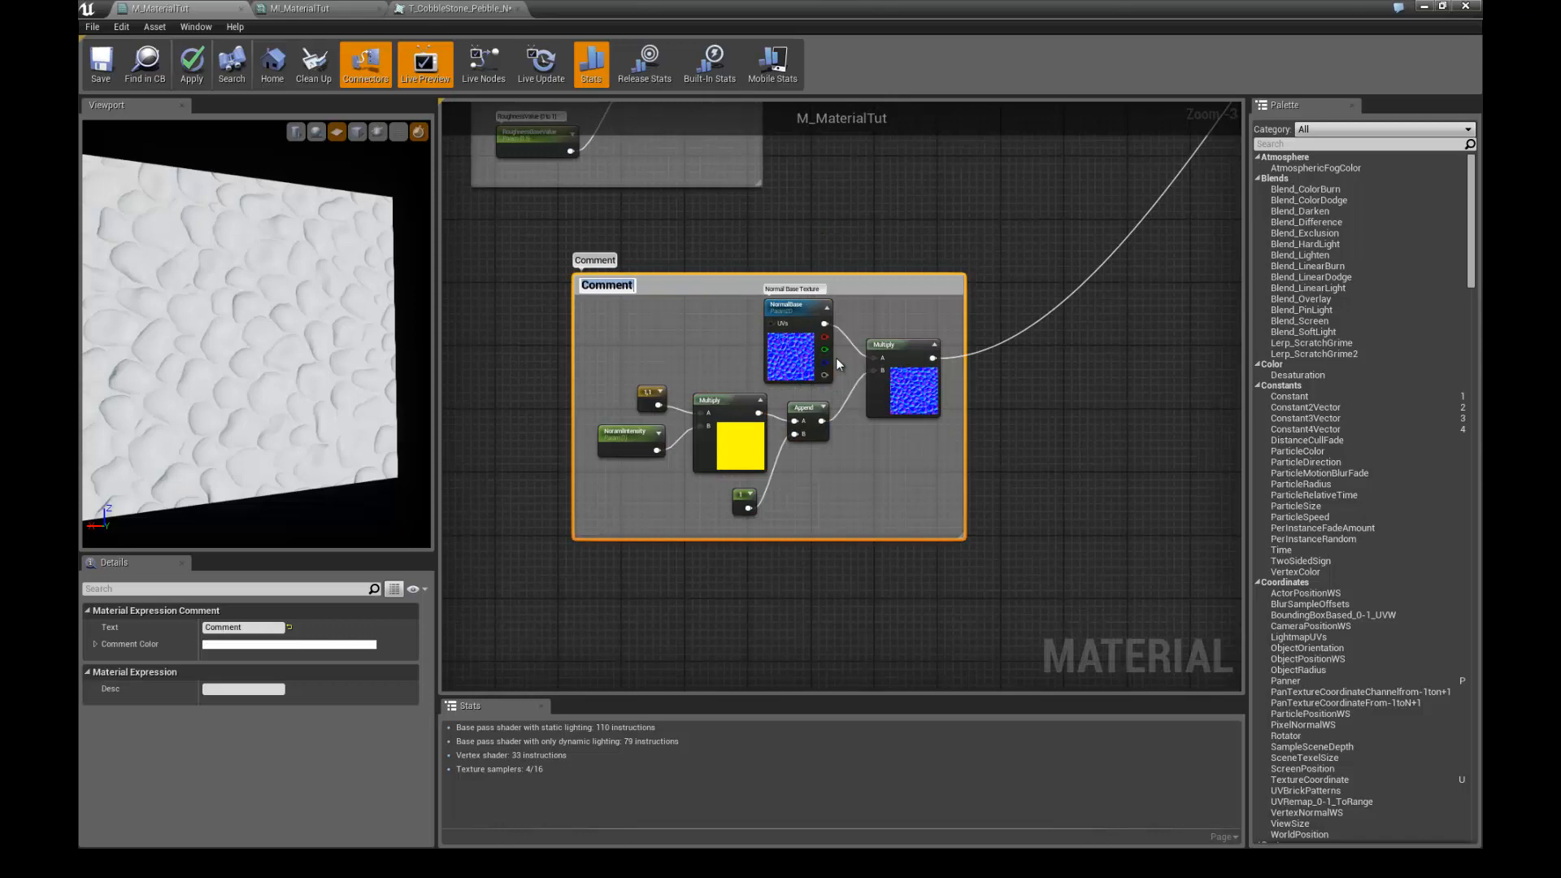
text(Normal)
key(Return)
- Reposition the nodes more centrally within the Normal comment, and apply and save M_MaterialTut
drag(617, 322, 943, 510)
drag(884, 420, 894, 426)
drag(608, 329, 925, 499)
mouse_move(909, 397)
mouse_down()
mouse_move(885, 412)
mouse_move(901, 413)
mouse_up()
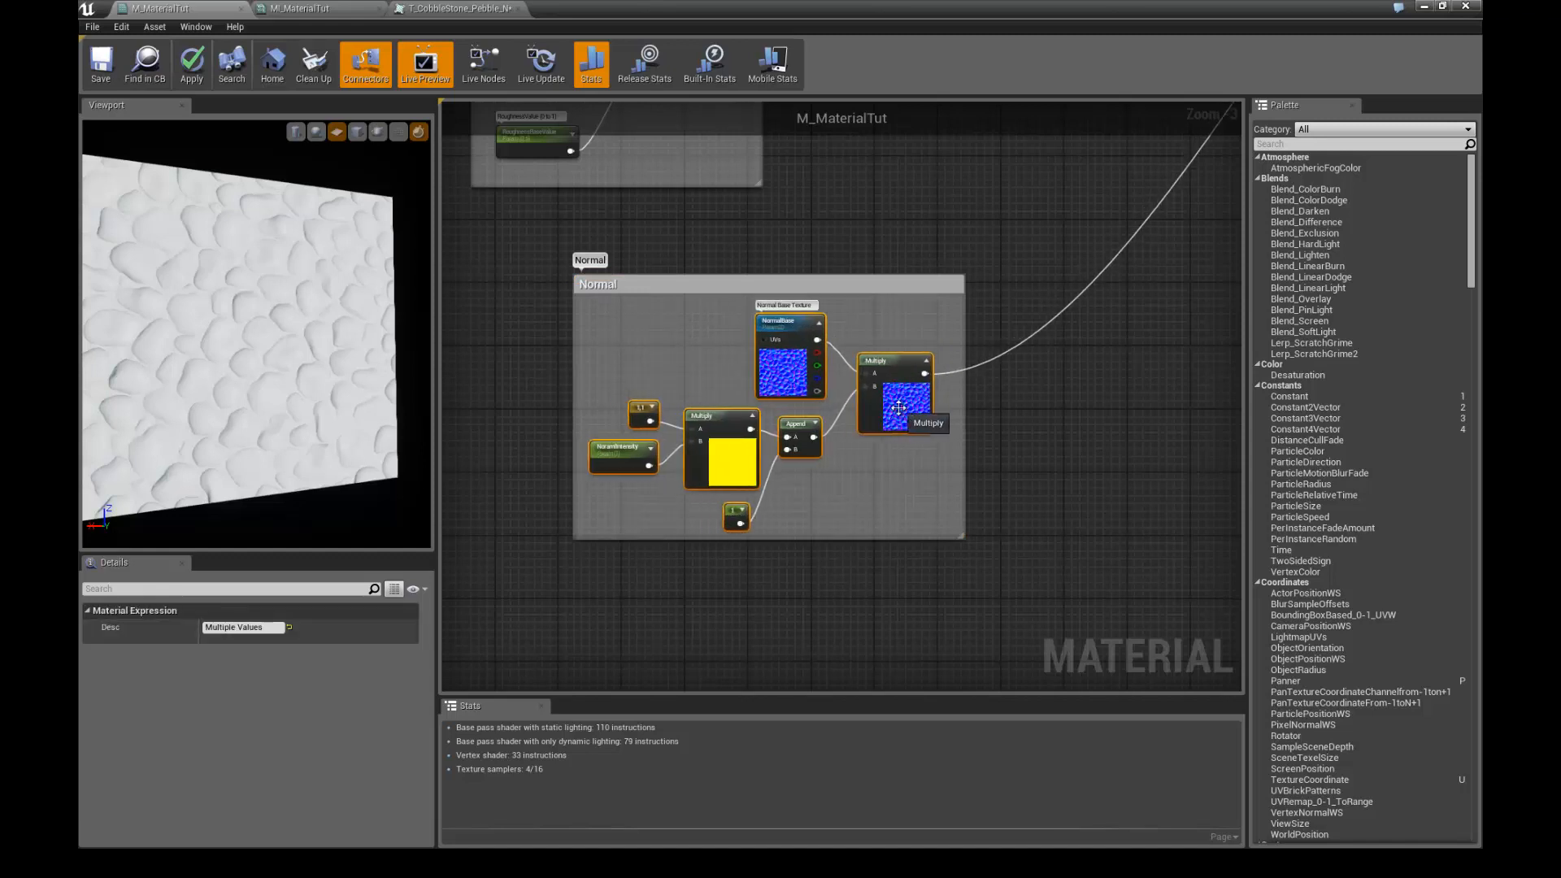
click(1001, 434)
click(199, 72)
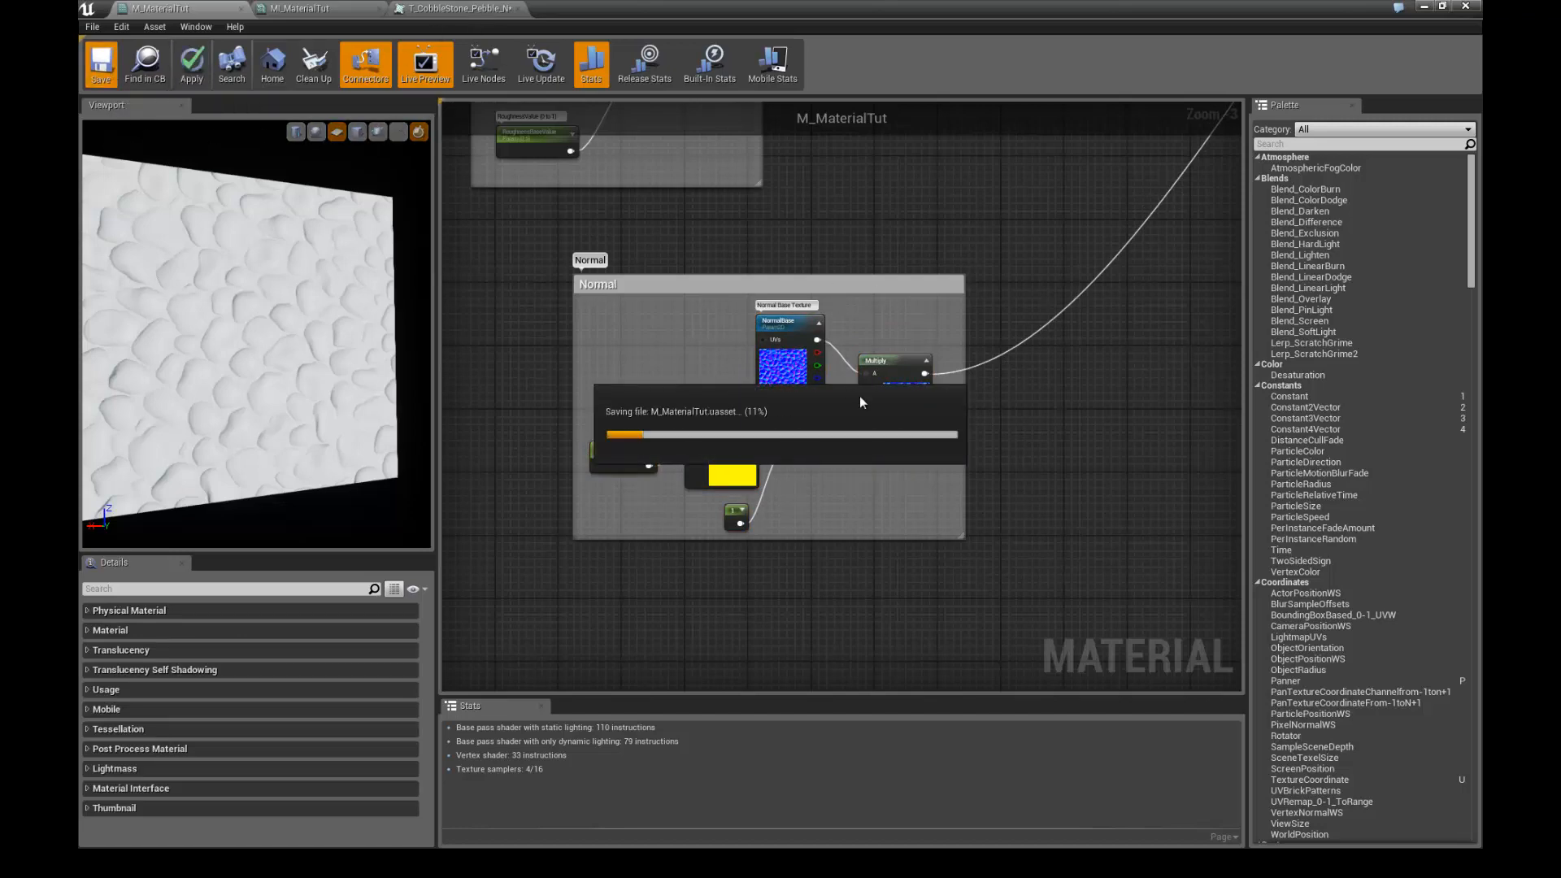
- Move the material editor aside, show the level viewport full screen and examine the cobblestone sphere and floor
drag(613, 11, 1163, 41)
scroll(738, 227, down, 2)
scroll(745, 221, up, 2)
key(F11)
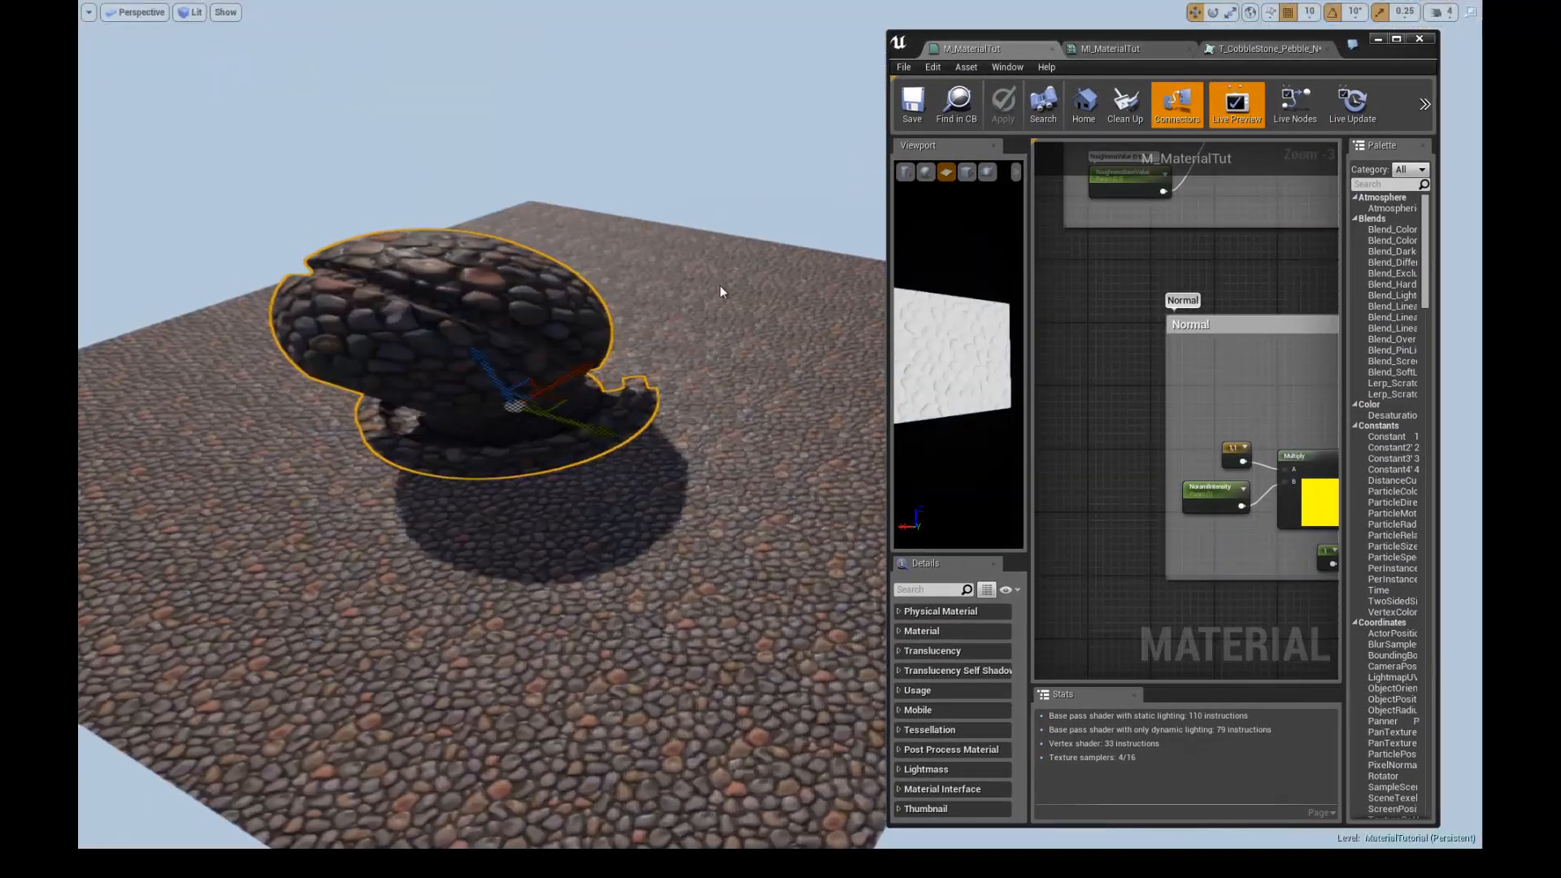
scroll(711, 273, up, 1)
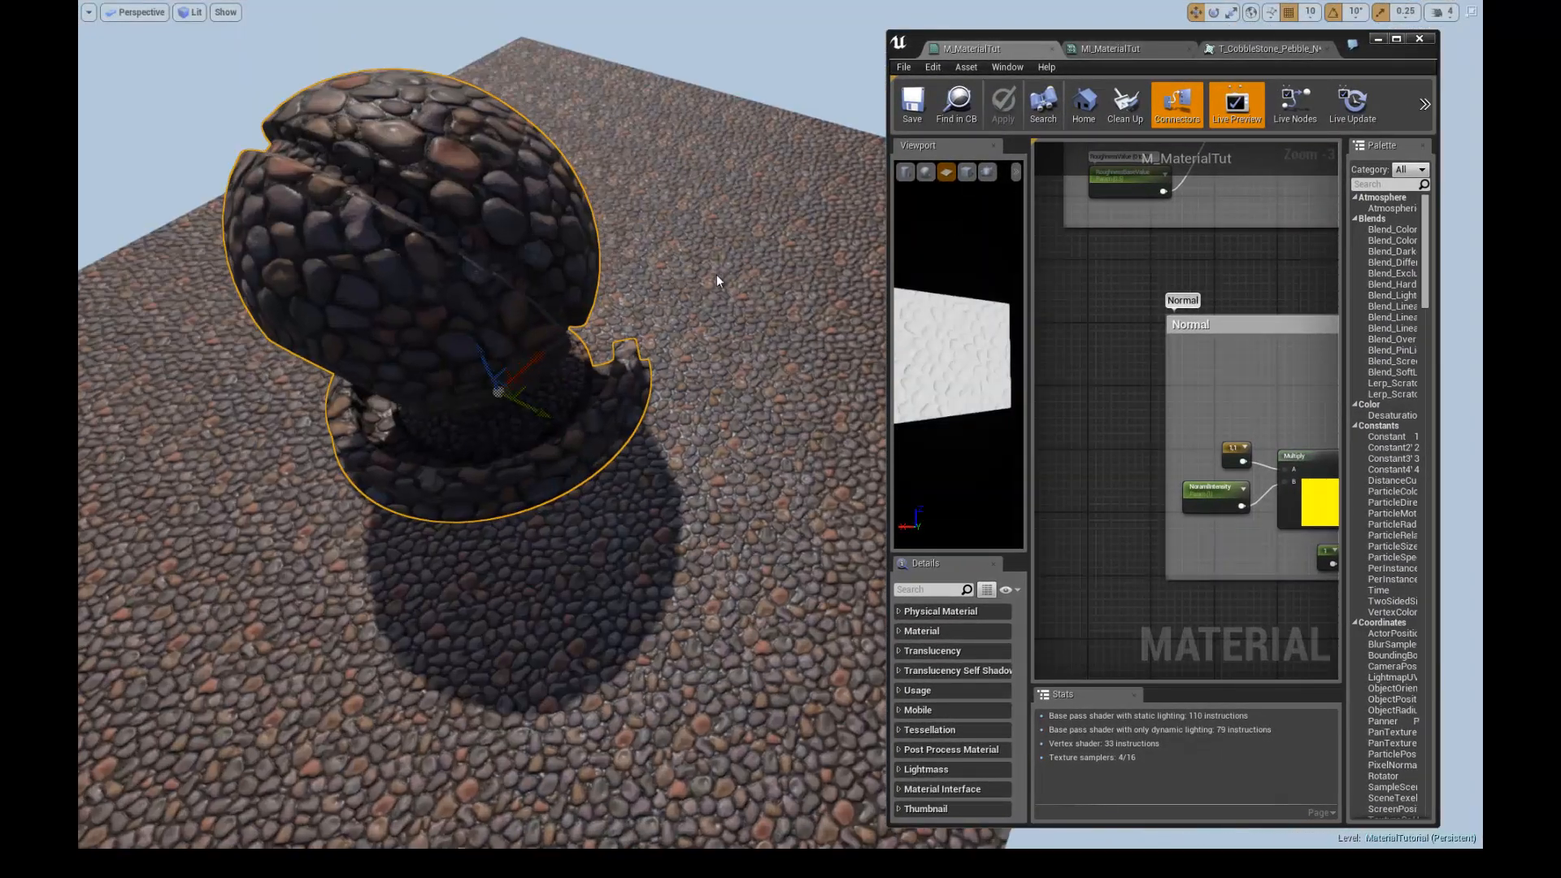
scroll(716, 280, up, 6)
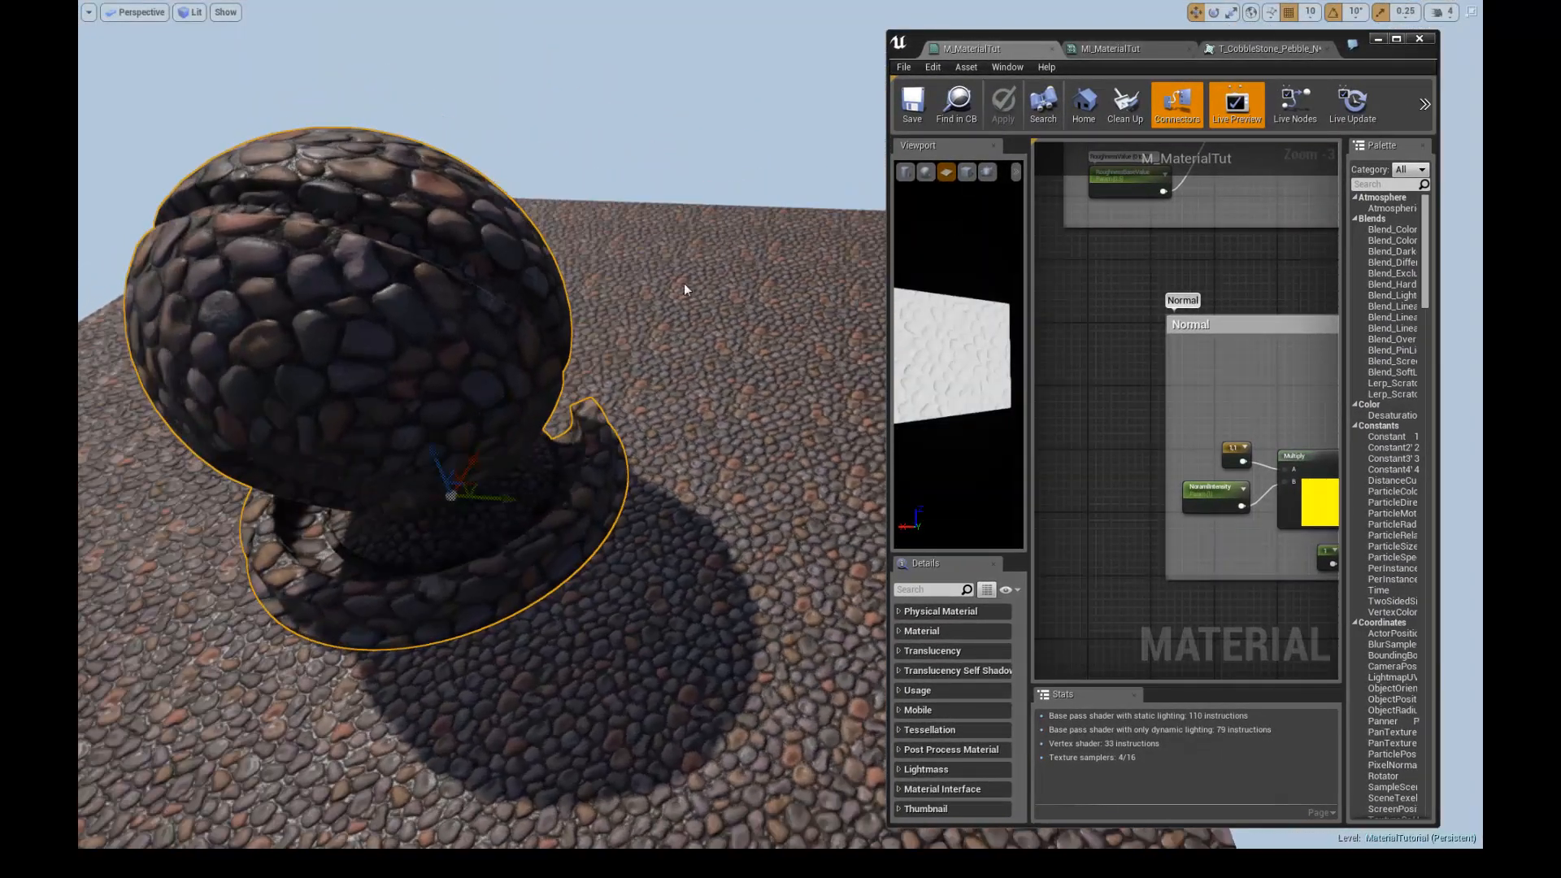
scroll(603, 319, down, 8)
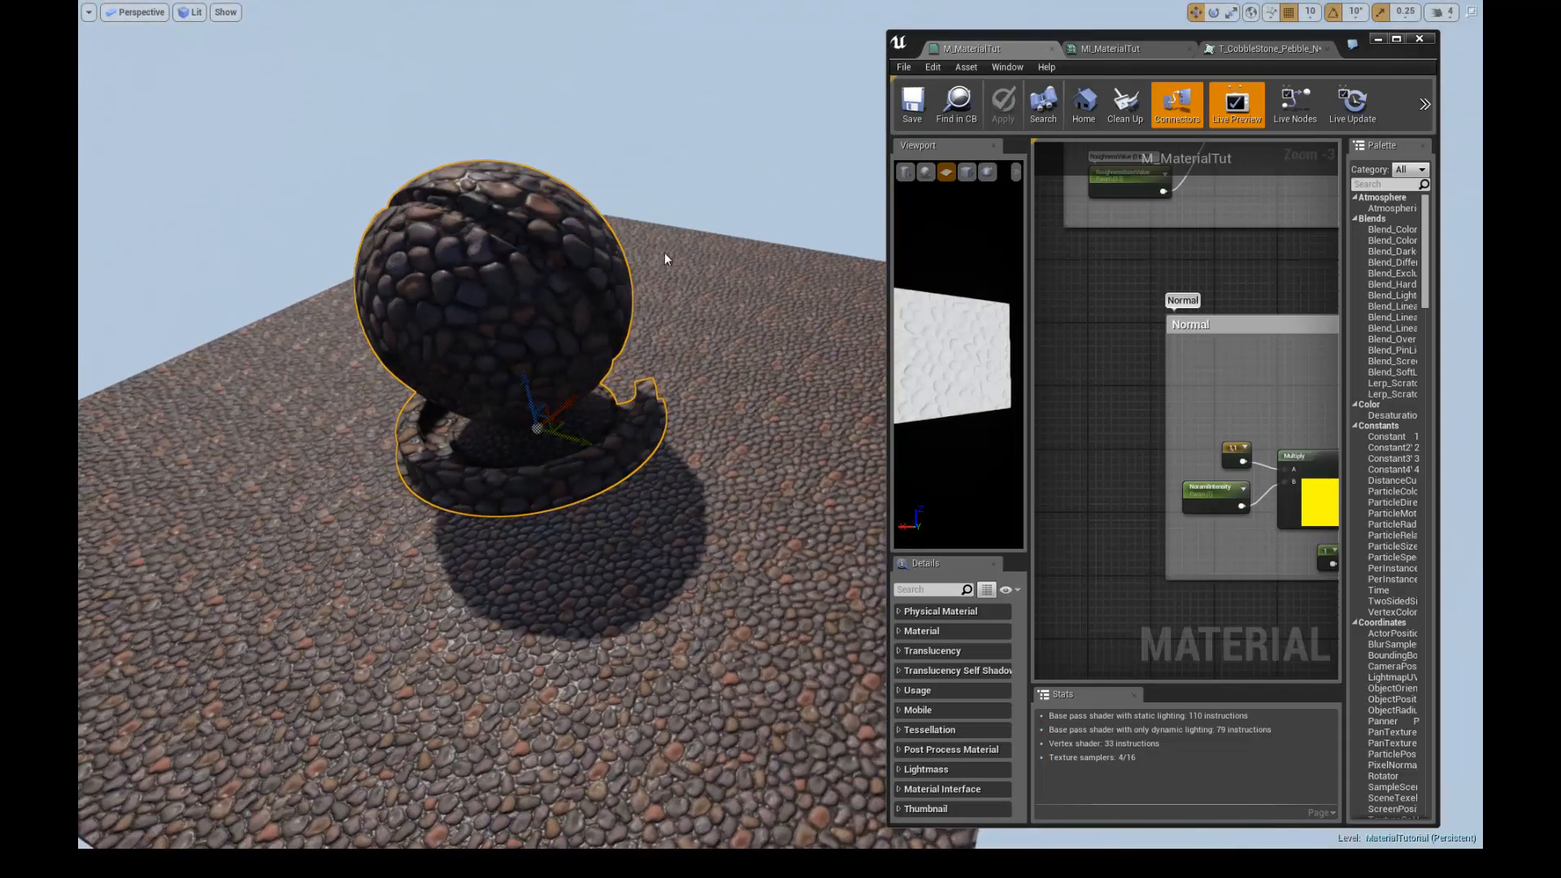
scroll(666, 253, up, 3)
right_drag(735, 247, 696, 234)
- Close the T_CobbleStone_Pebble_N texture and reveal the Normal group's parameters in MI_MaterialTut, collapsing the Base group
click(1268, 48)
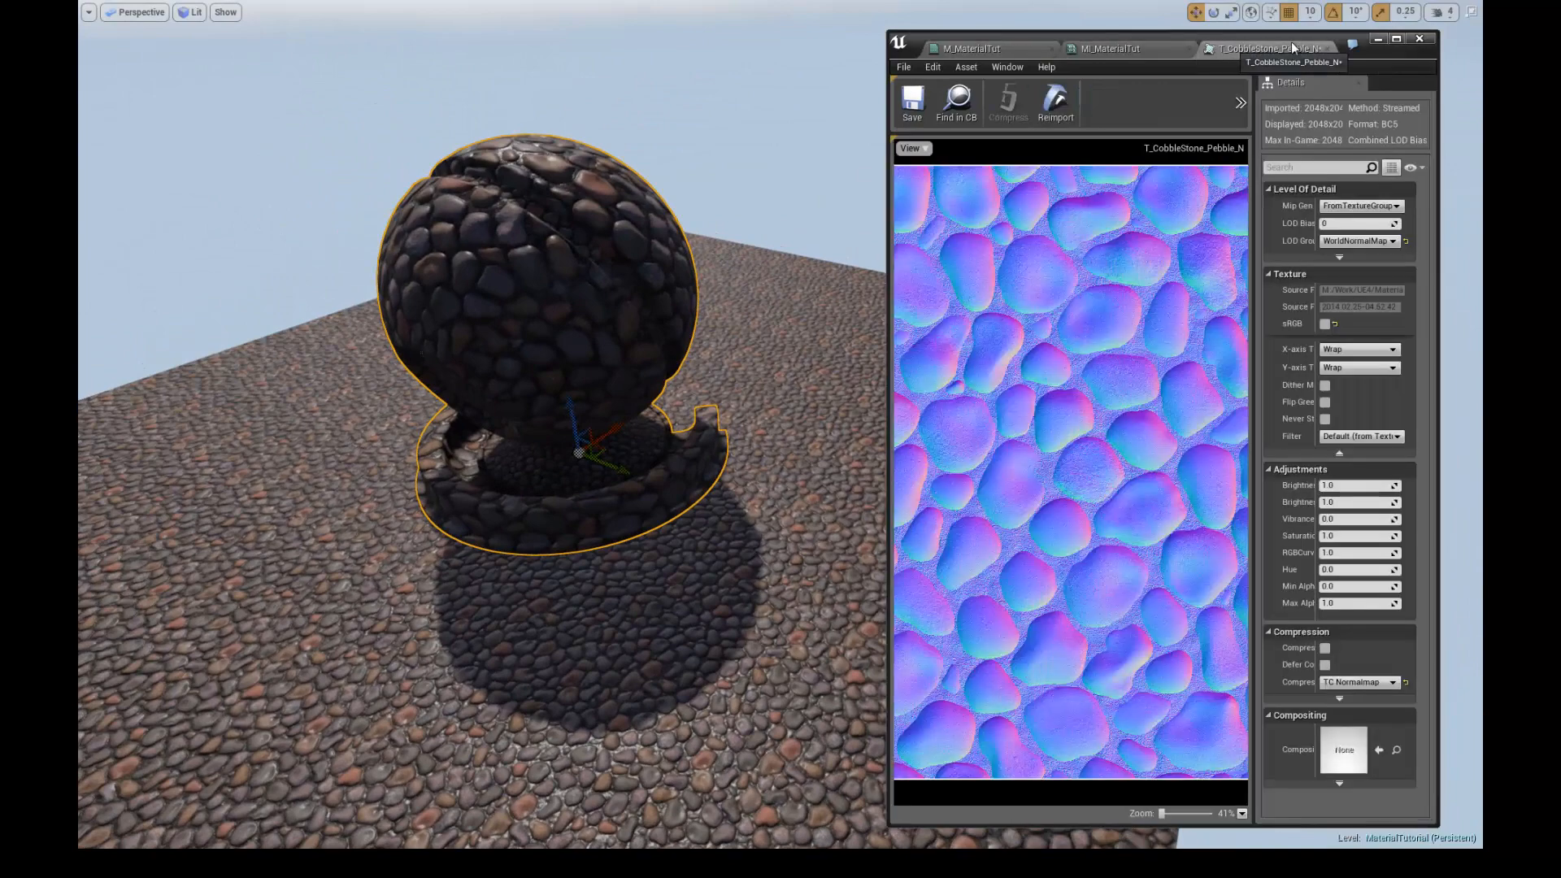
click(1327, 49)
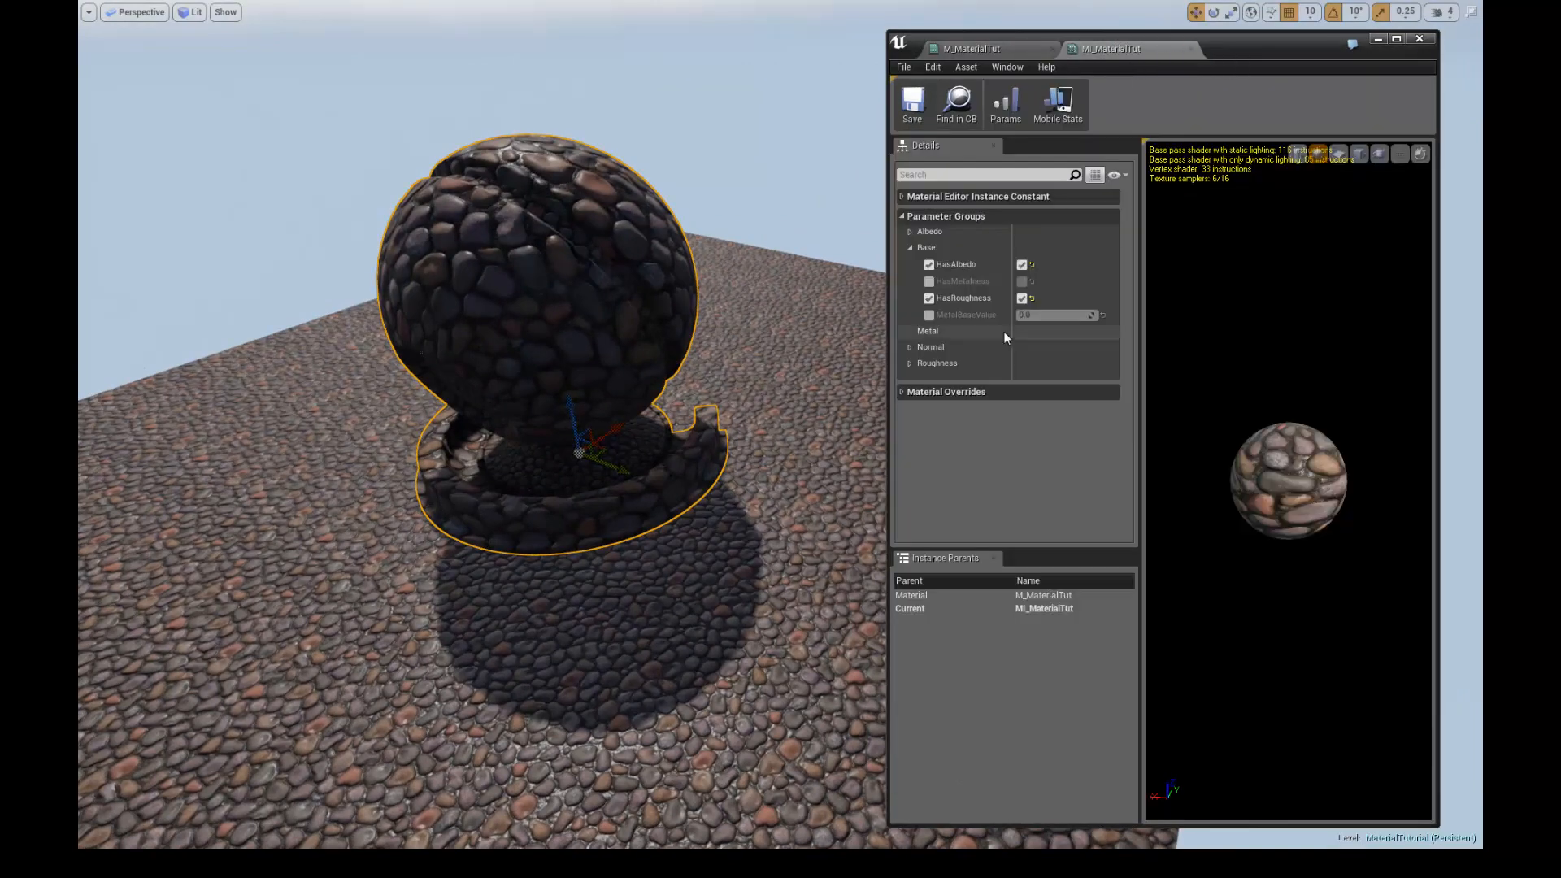
click(910, 247)
click(910, 279)
mouse_move(808, 236)
right_down()
mouse_move(777, 232)
mouse_move(806, 238)
right_up()
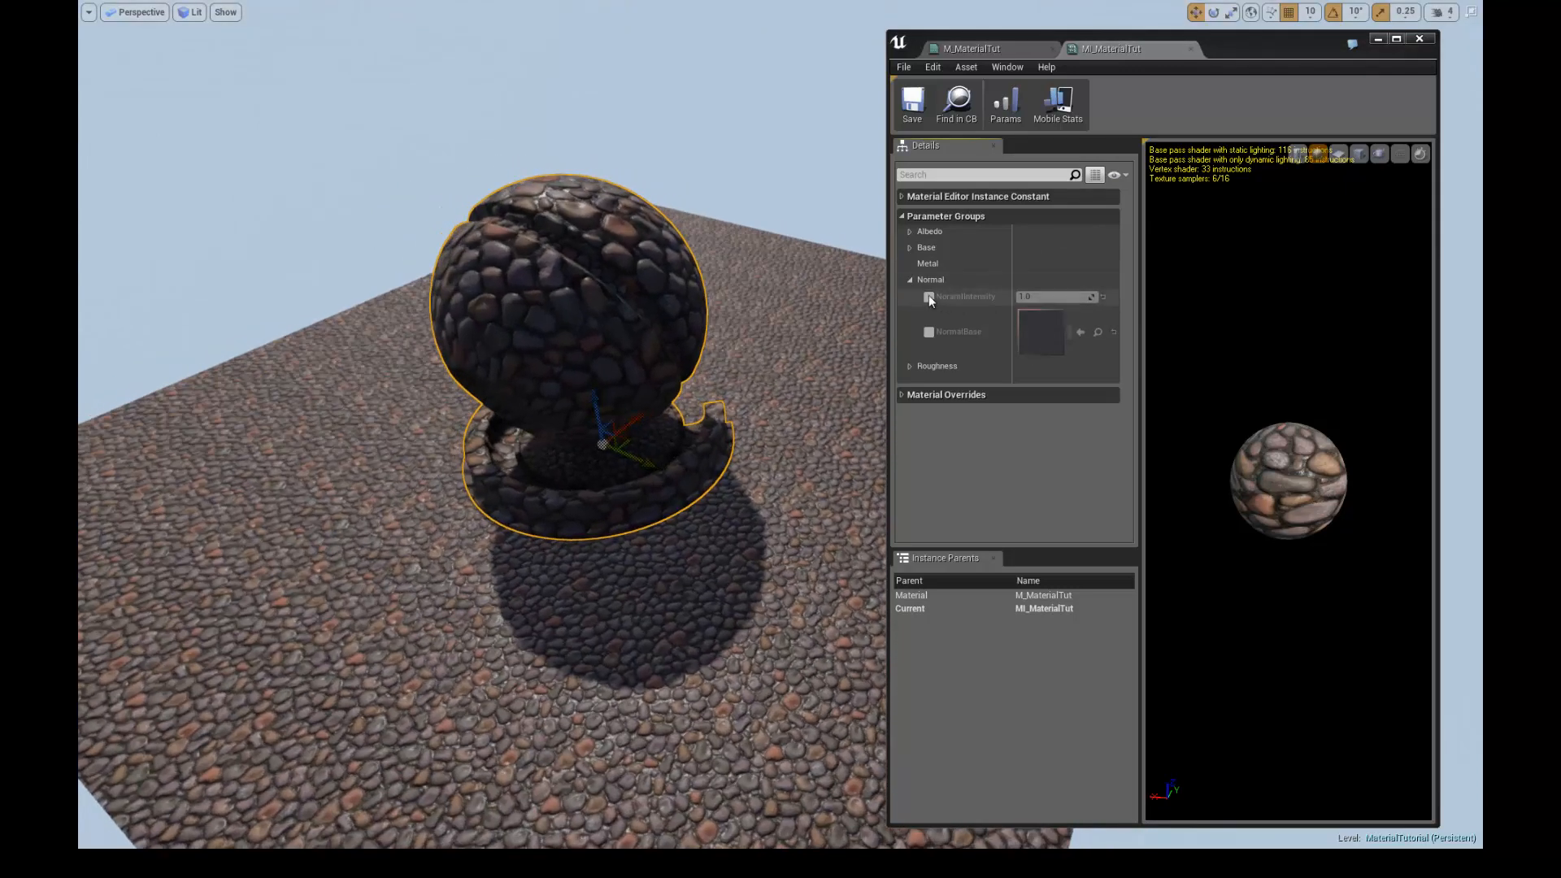
- Enable the instance's NoramlIntensity override and raise it to about 35.5 while viewing the sphere from another angle
click(928, 297)
drag(1042, 295, 1192, 302)
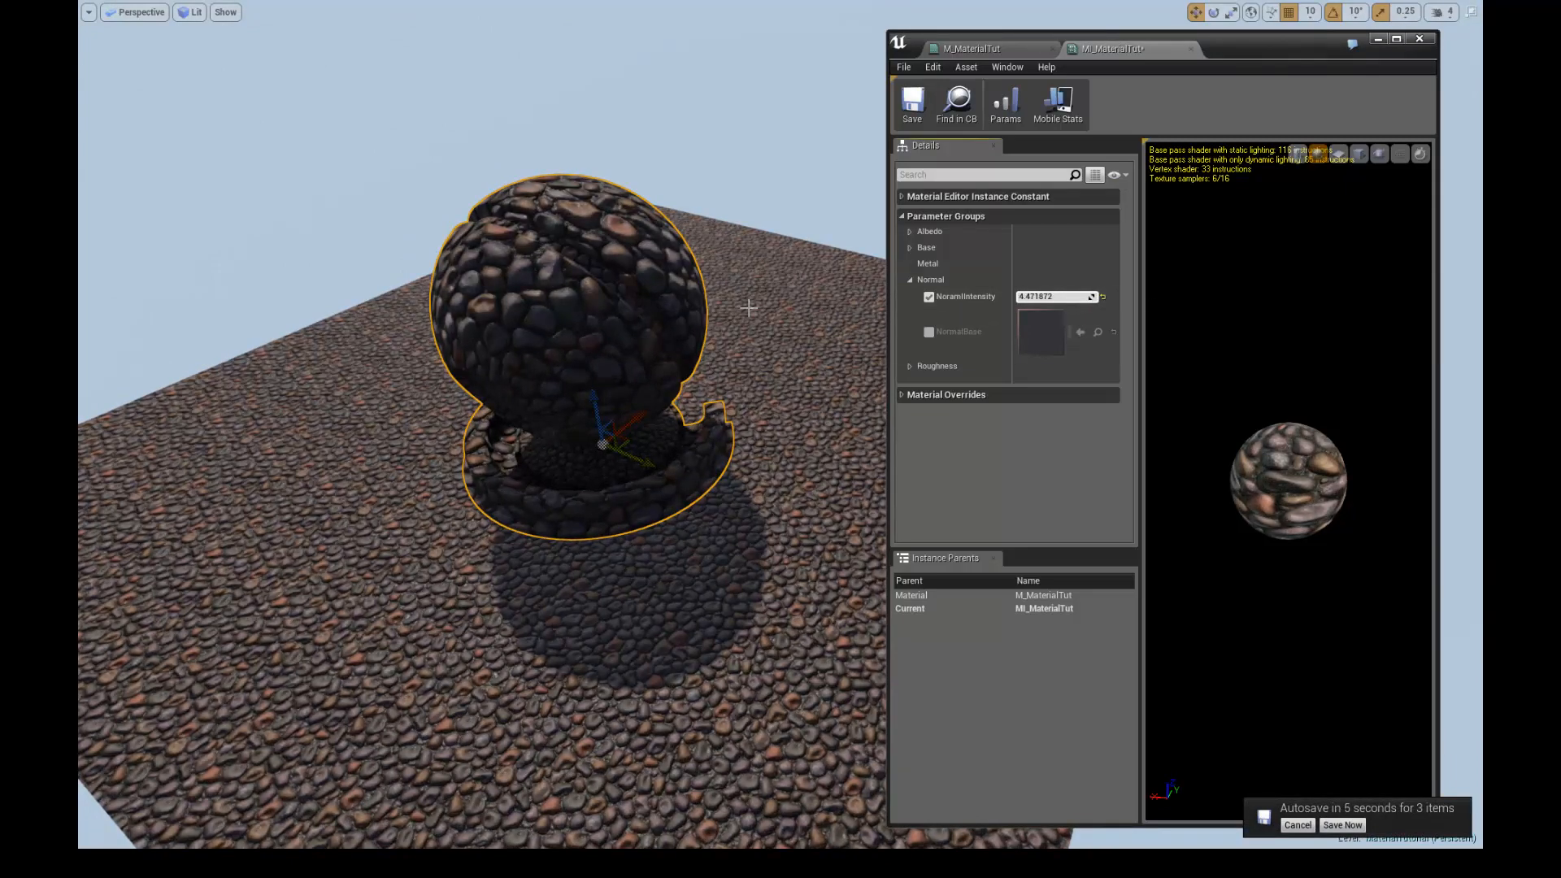
alt+drag(790, 319, 724, 271)
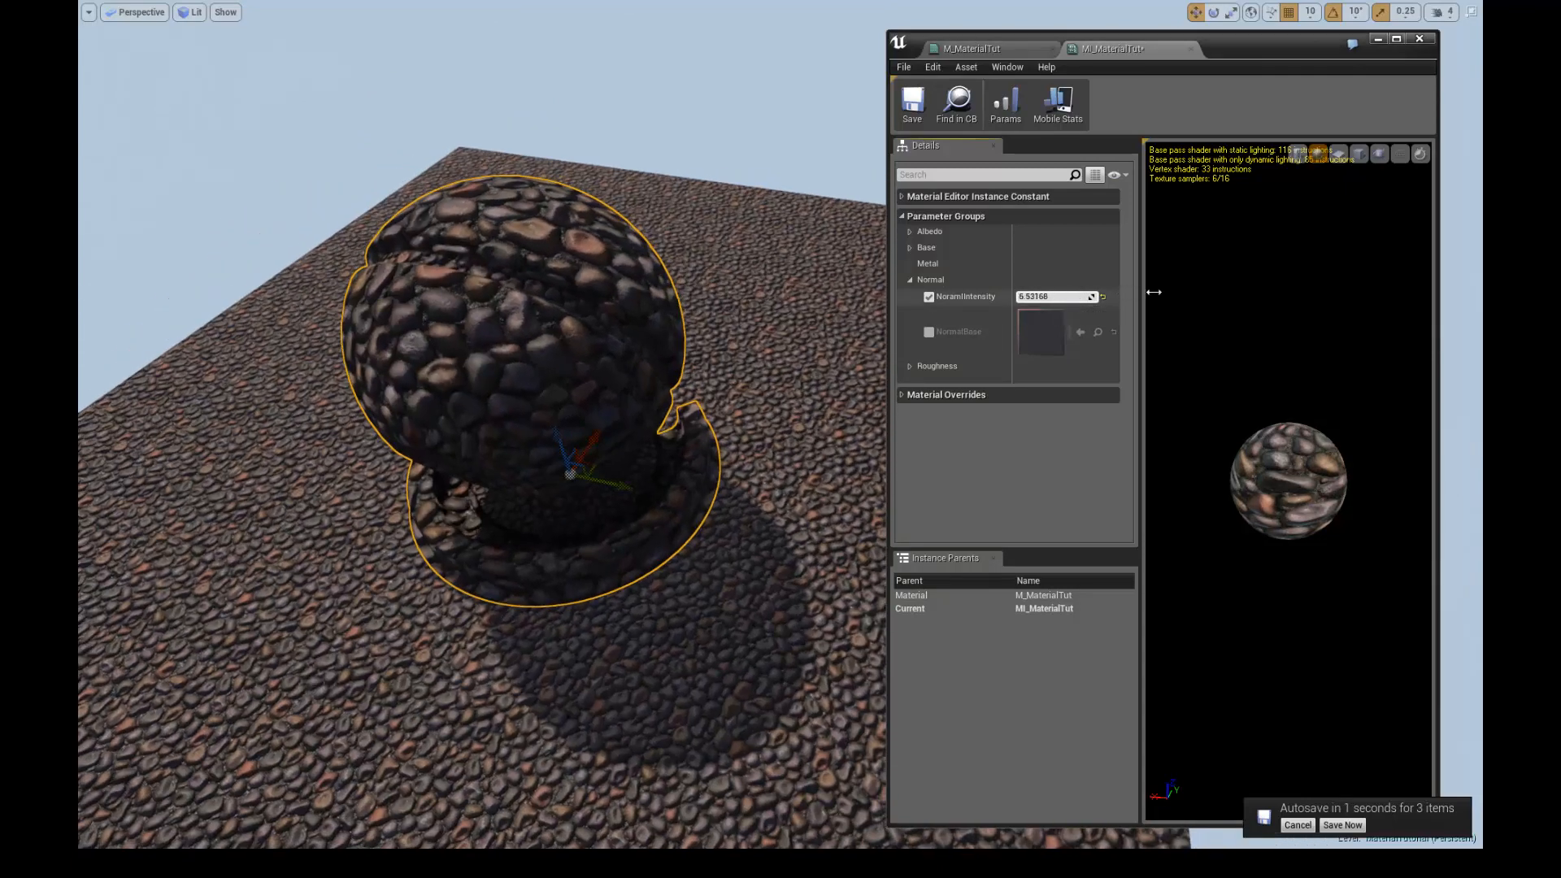
drag(1154, 292, 1220, 288)
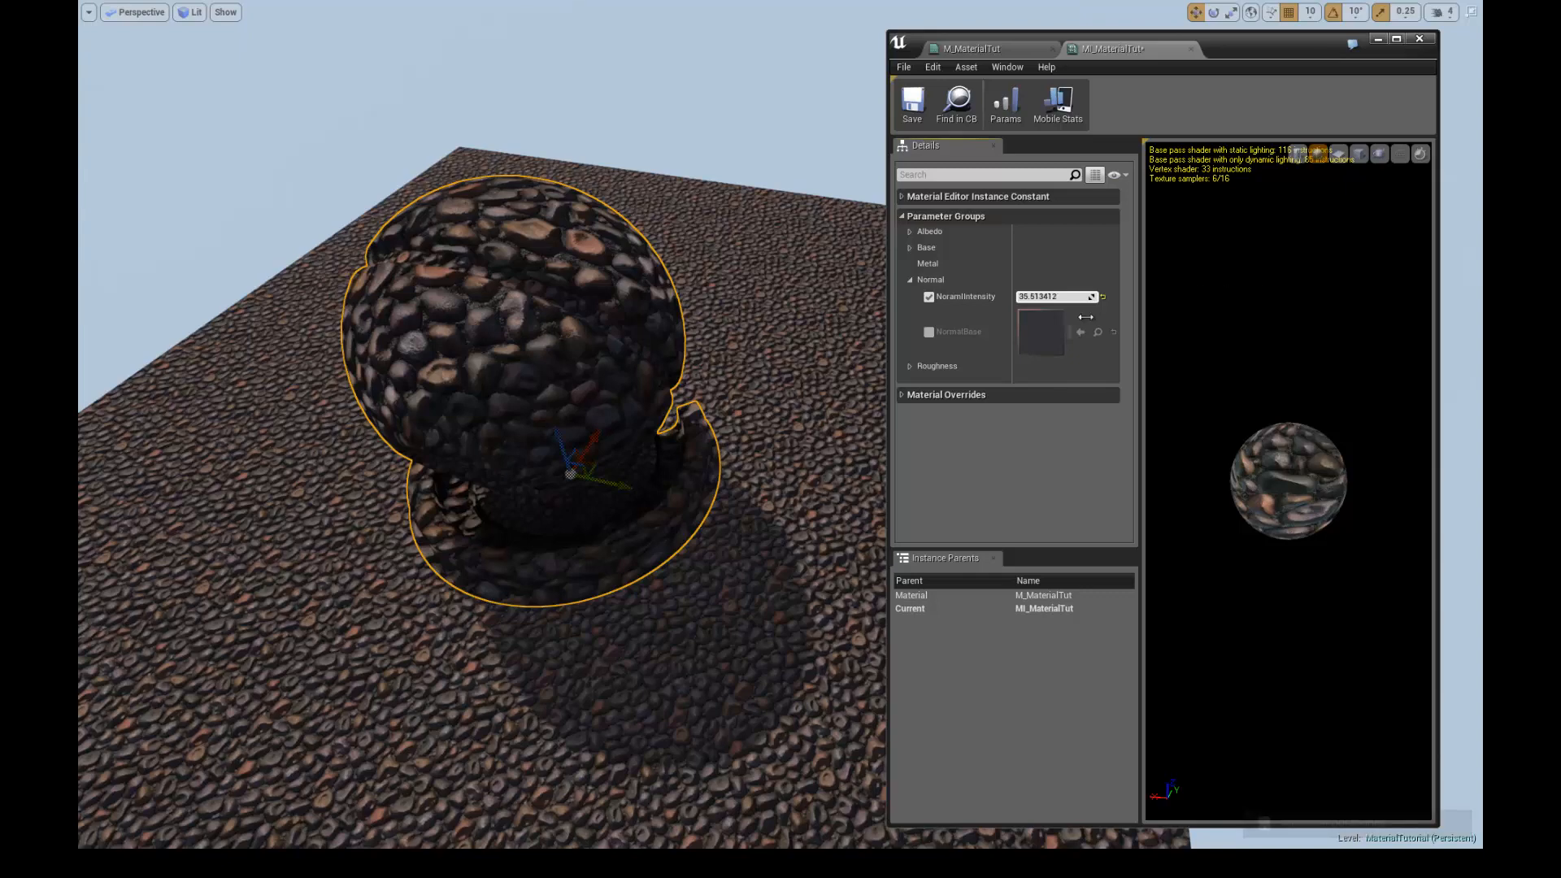
- Try lower NoramlIntensity values of about 0.6 and -1.29 on the sphere, and reset the parameter to 1
drag(1085, 316, 1008, 303)
click(1102, 297)
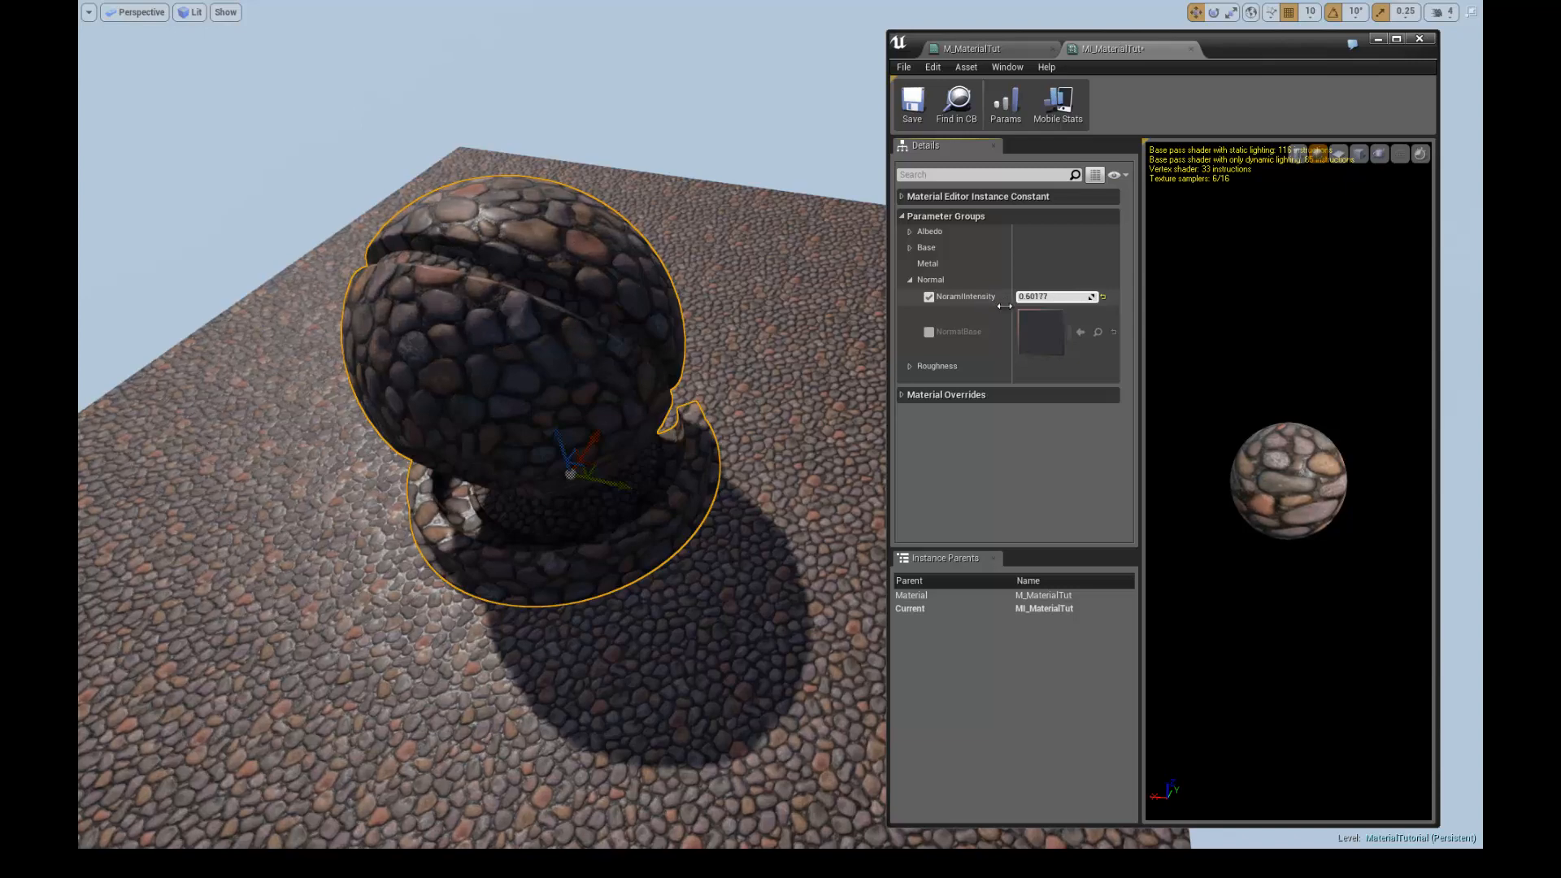
scroll(706, 353, up, 3)
alt+drag(709, 332, 753, 303)
drag(1030, 297, 851, 302)
alt+drag(806, 420, 724, 387)
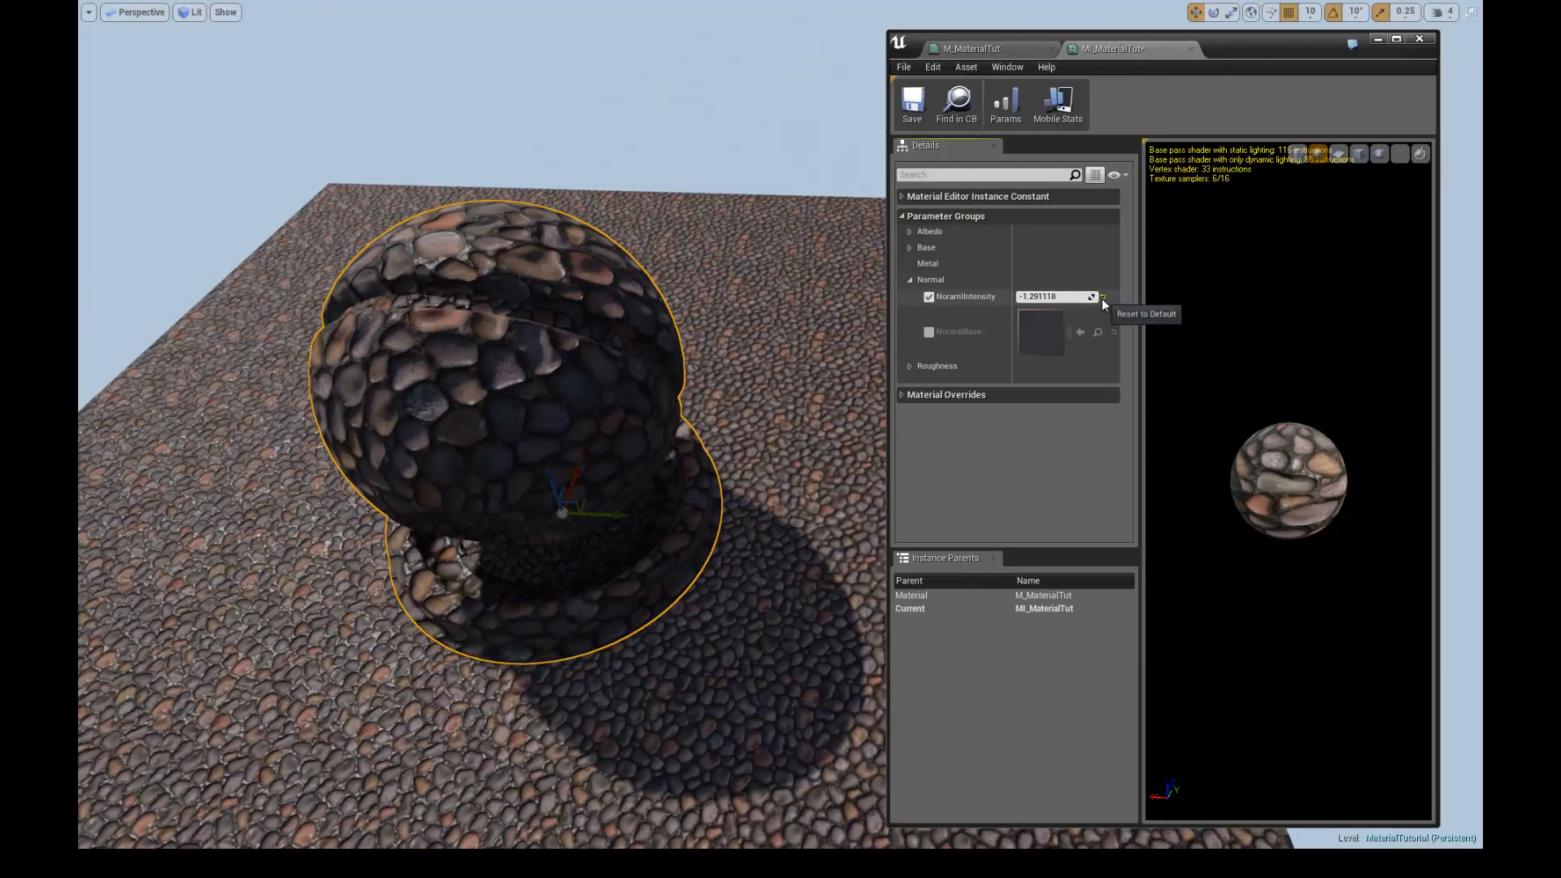
click(1102, 298)
- Return to M_MaterialTut in a maximised editor and widen the Normal comment beyond the final Multiply node
drag(1224, 56, 1186, 76)
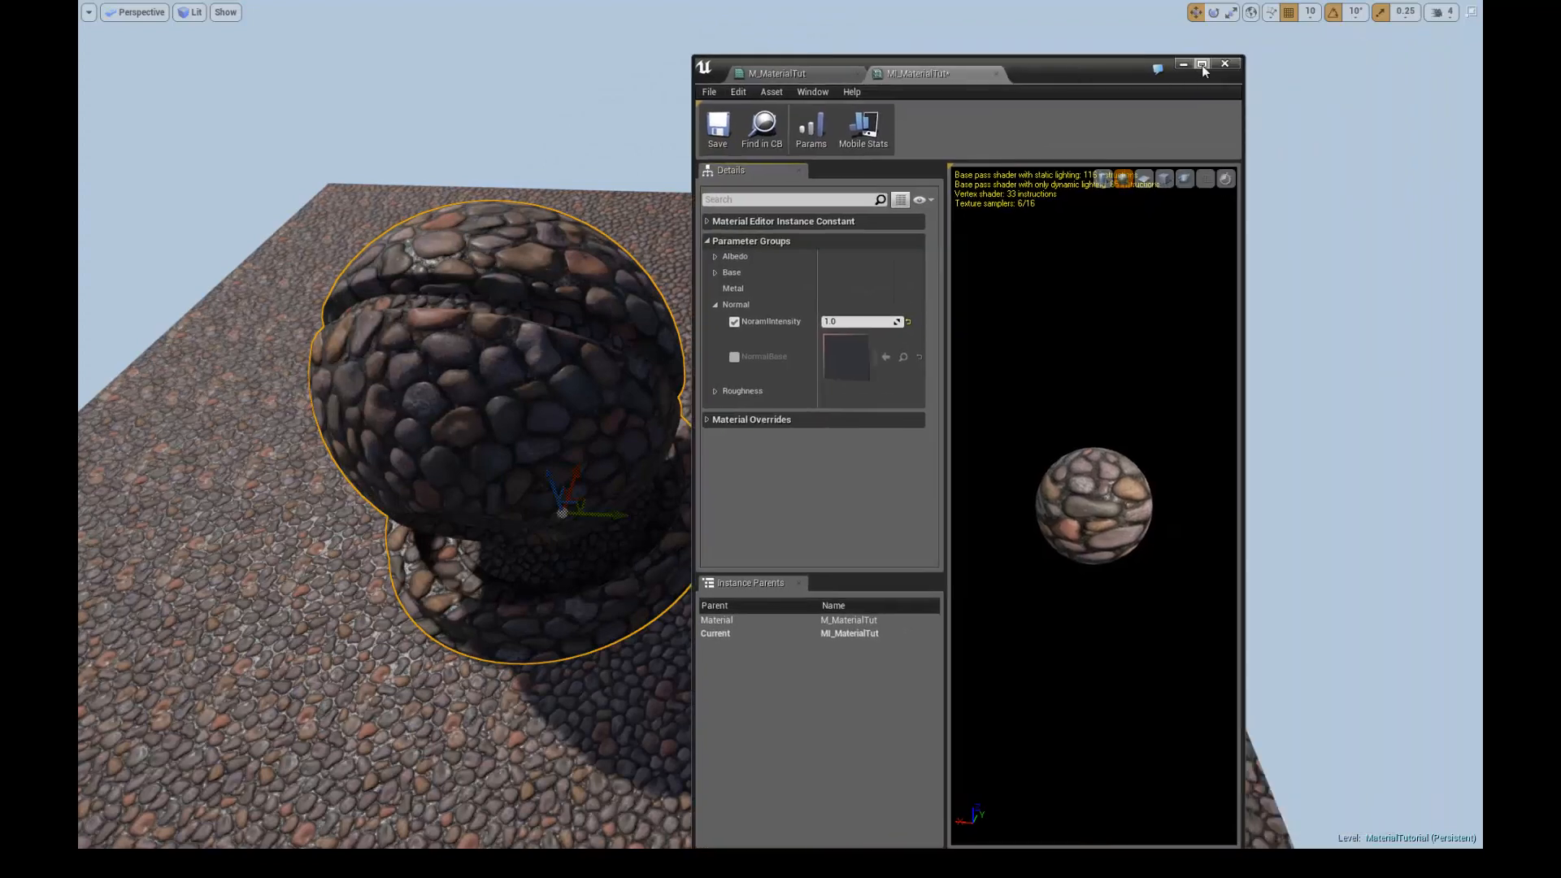
click(1201, 65)
click(192, 13)
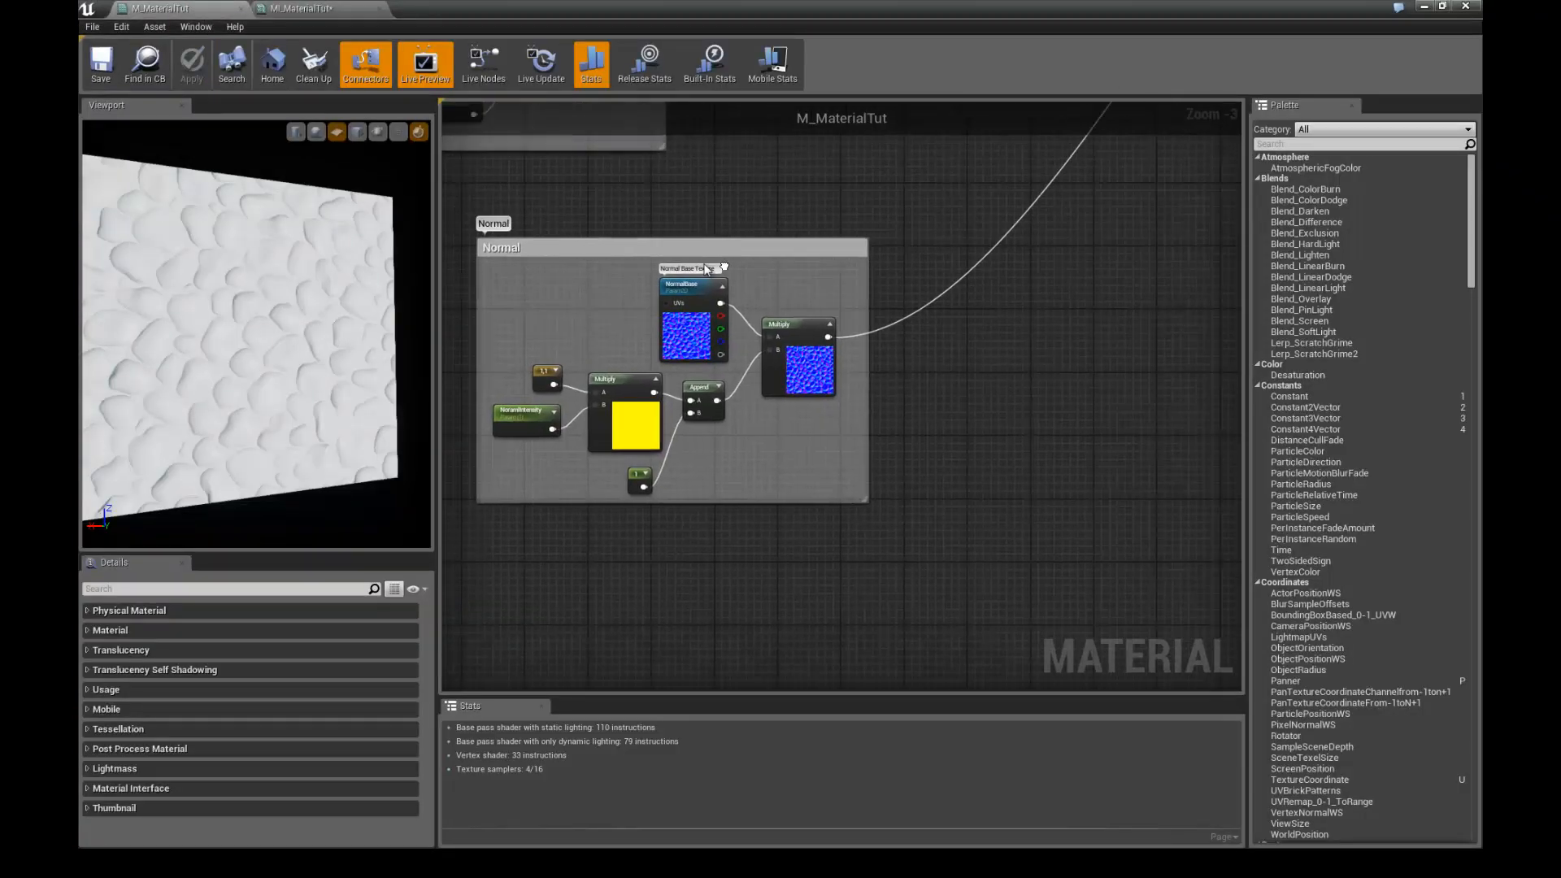
drag(843, 499, 1069, 501)
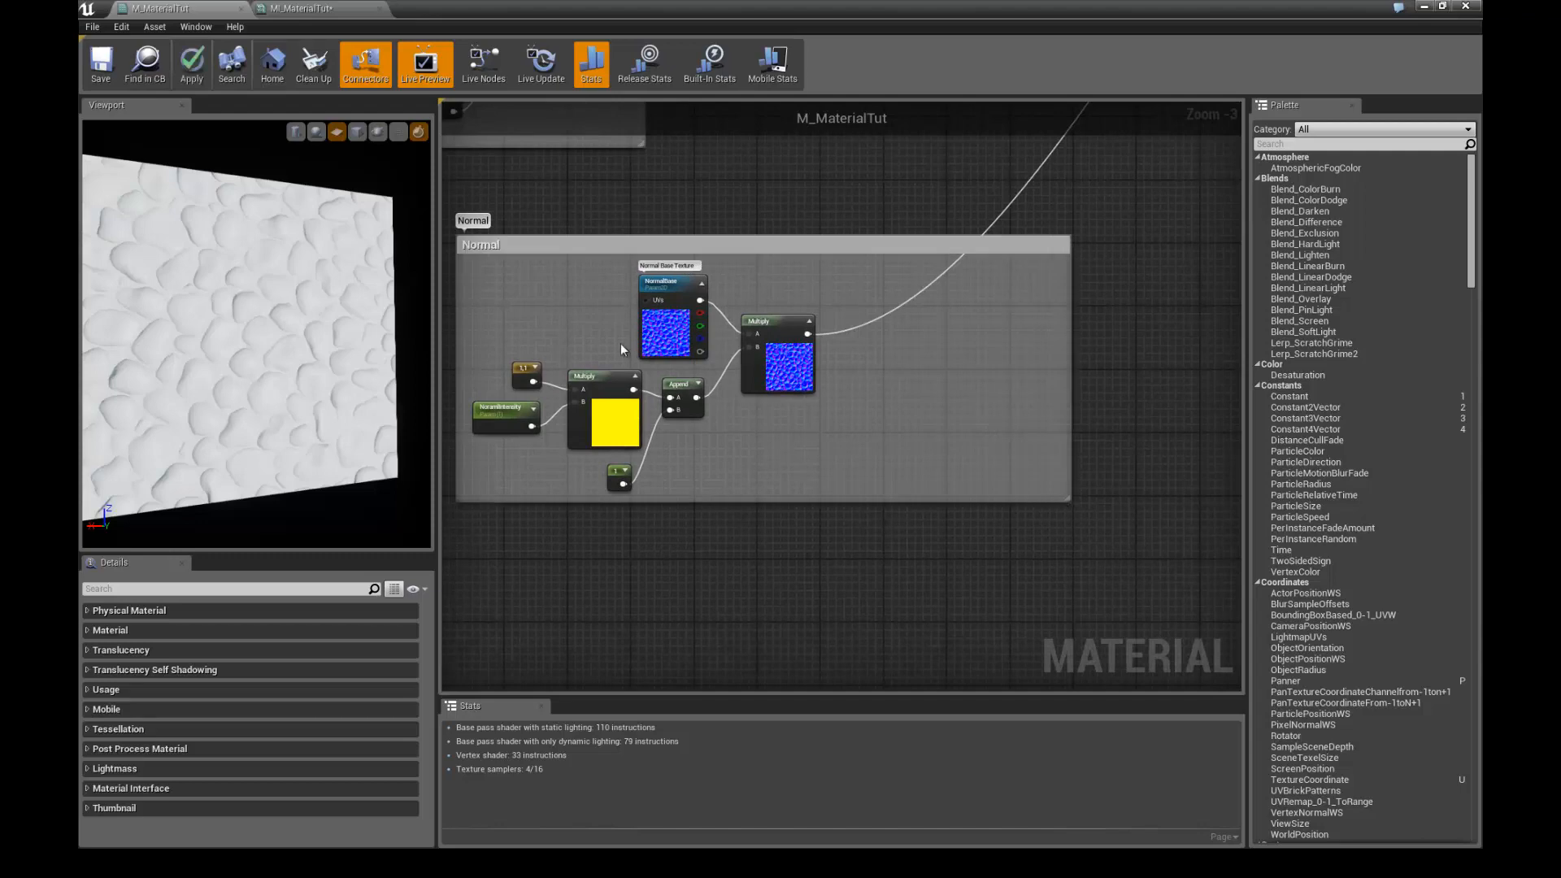
- Add a Clamp node after the final Multiply node inside the Normal comment
scroll(692, 187, up, 1)
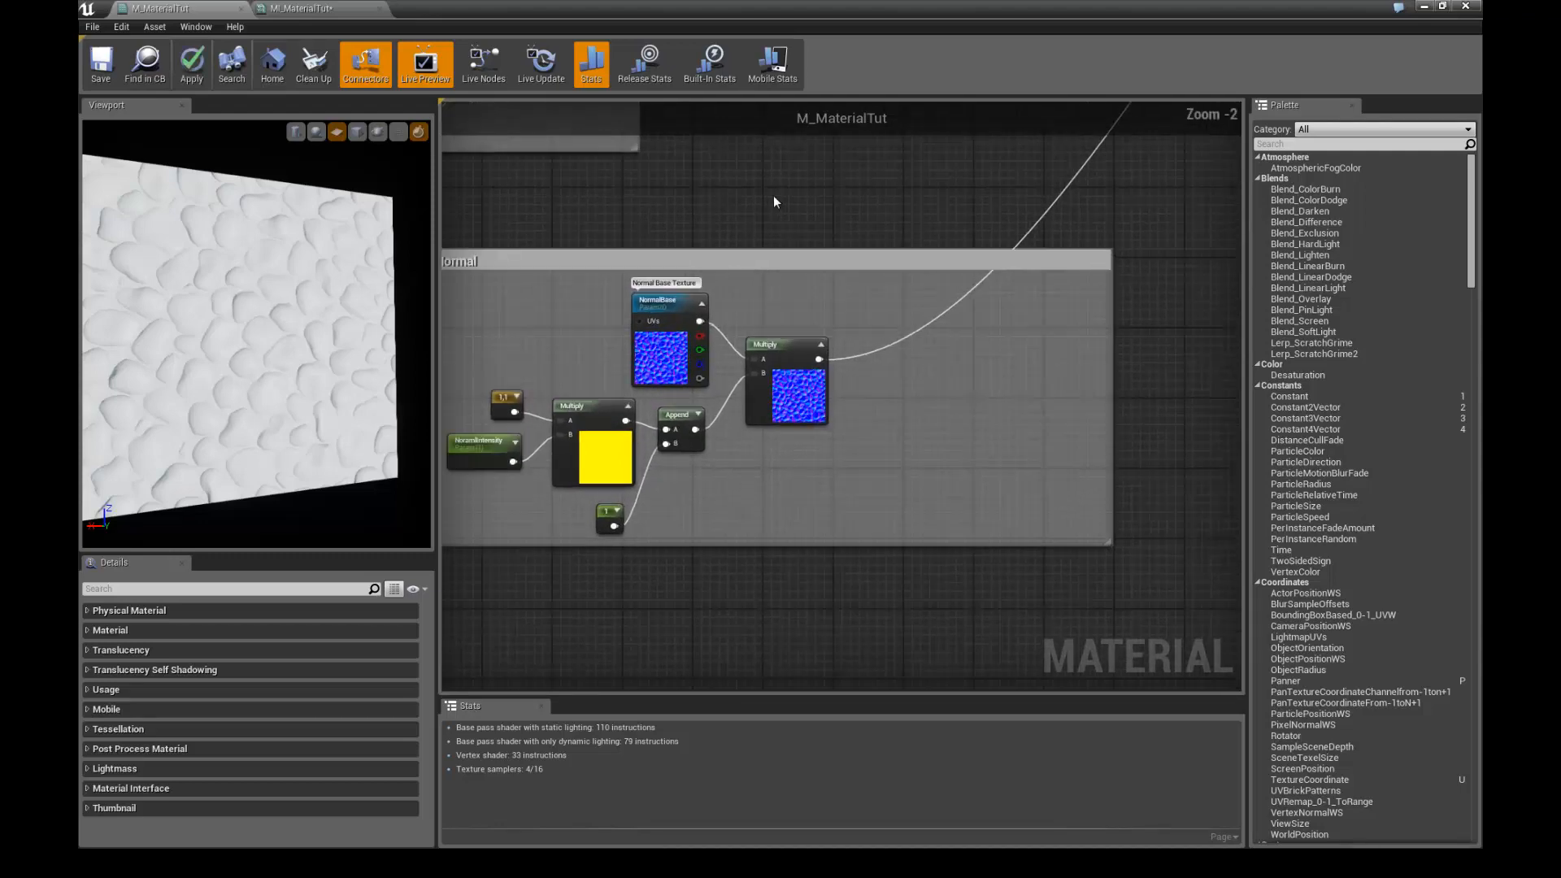
mouse_move(795, 209)
right_down()
mouse_move(809, 182)
mouse_move(756, 189)
mouse_move(784, 207)
right_up()
right_click(849, 306)
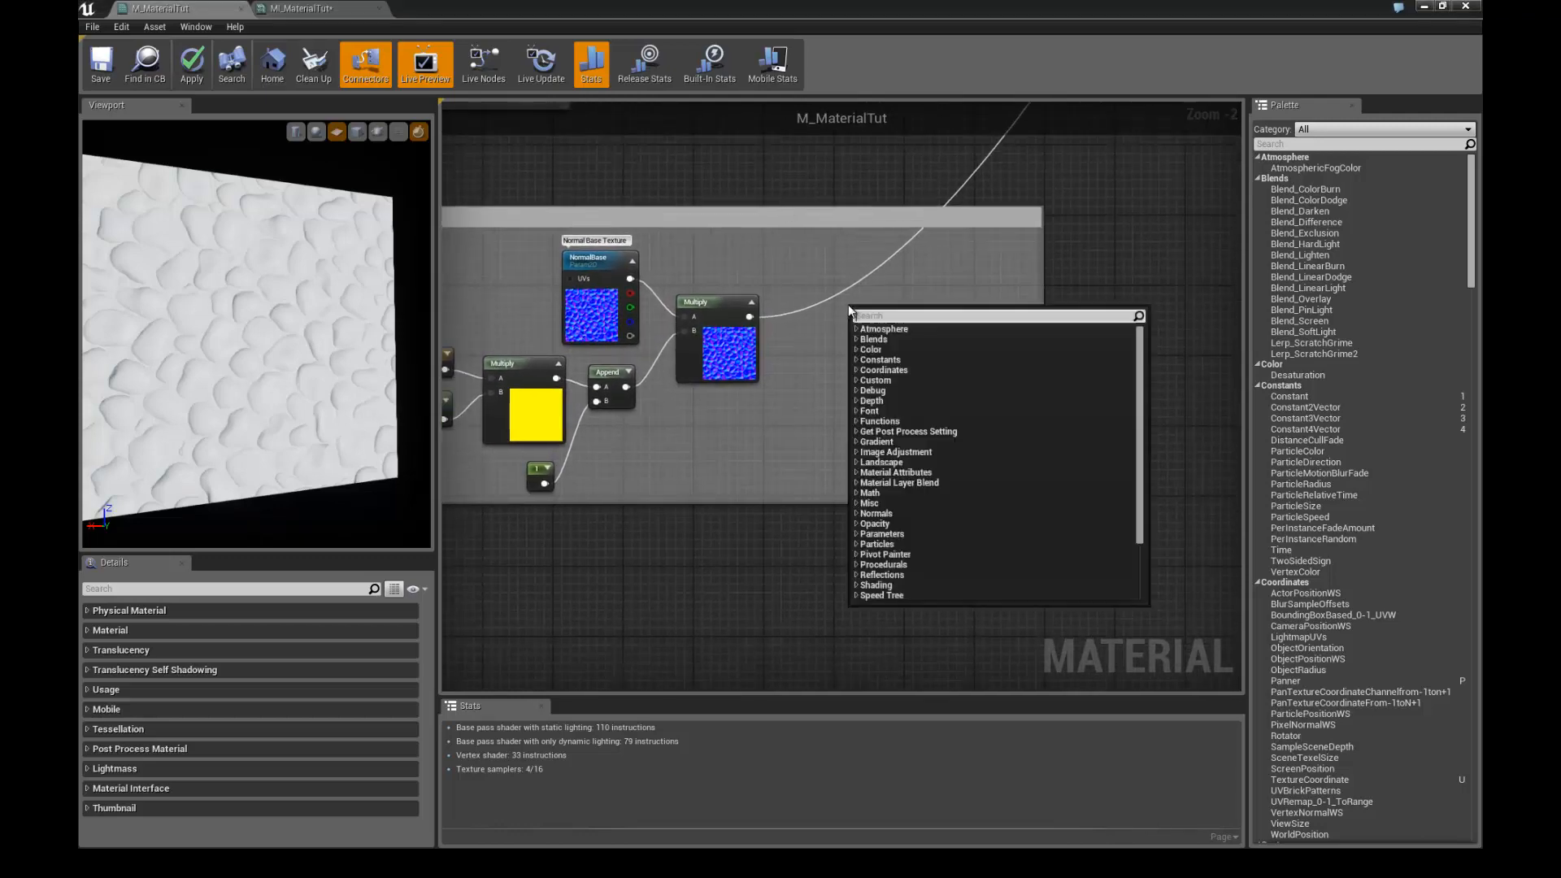
text(clamp)
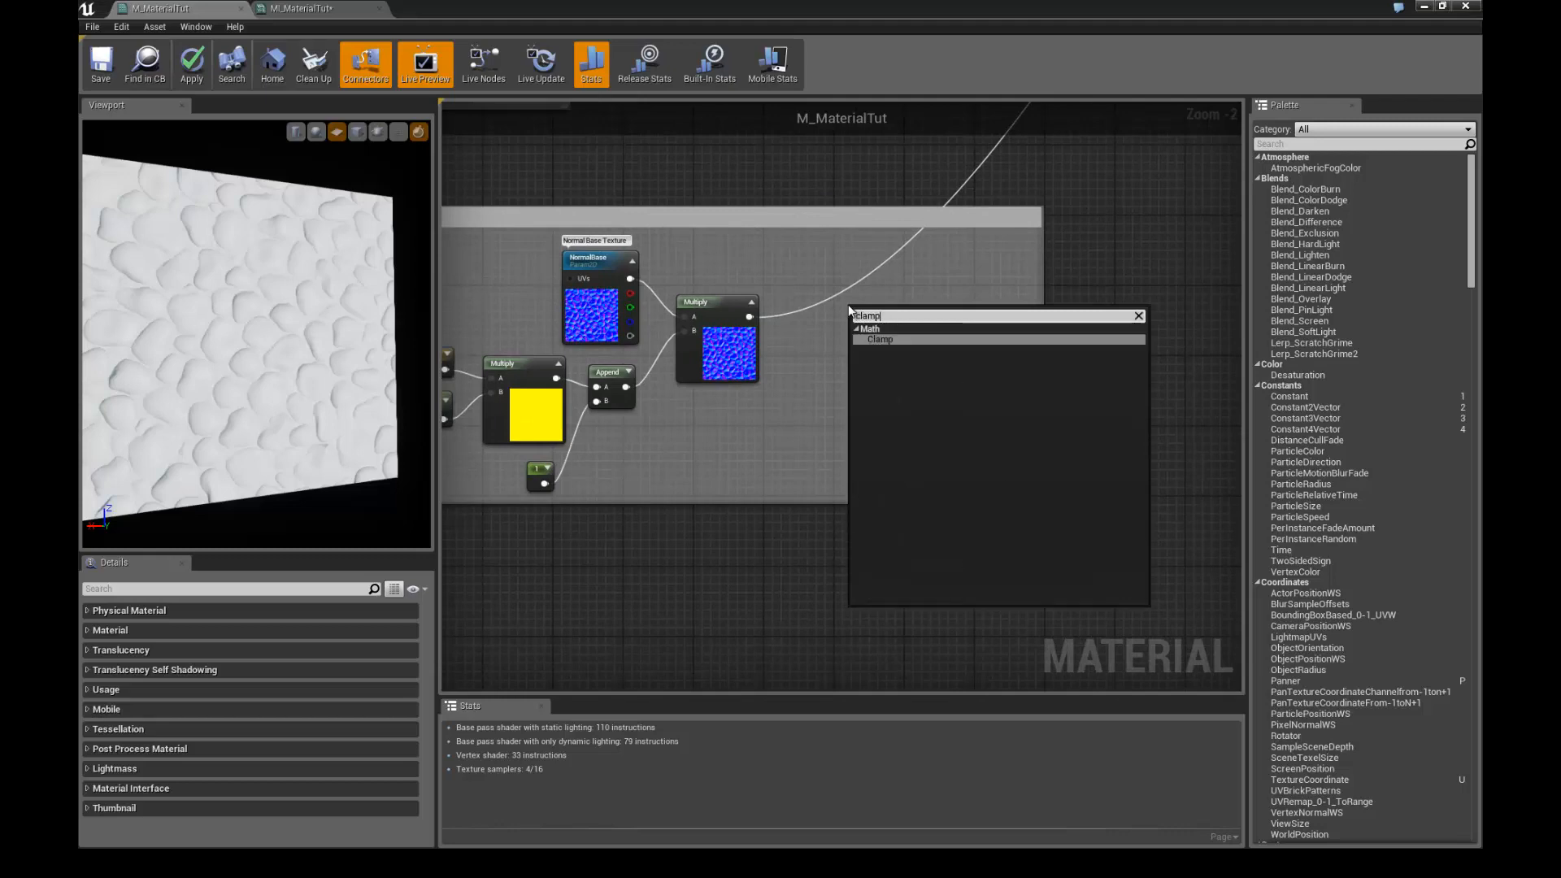
key(Return)
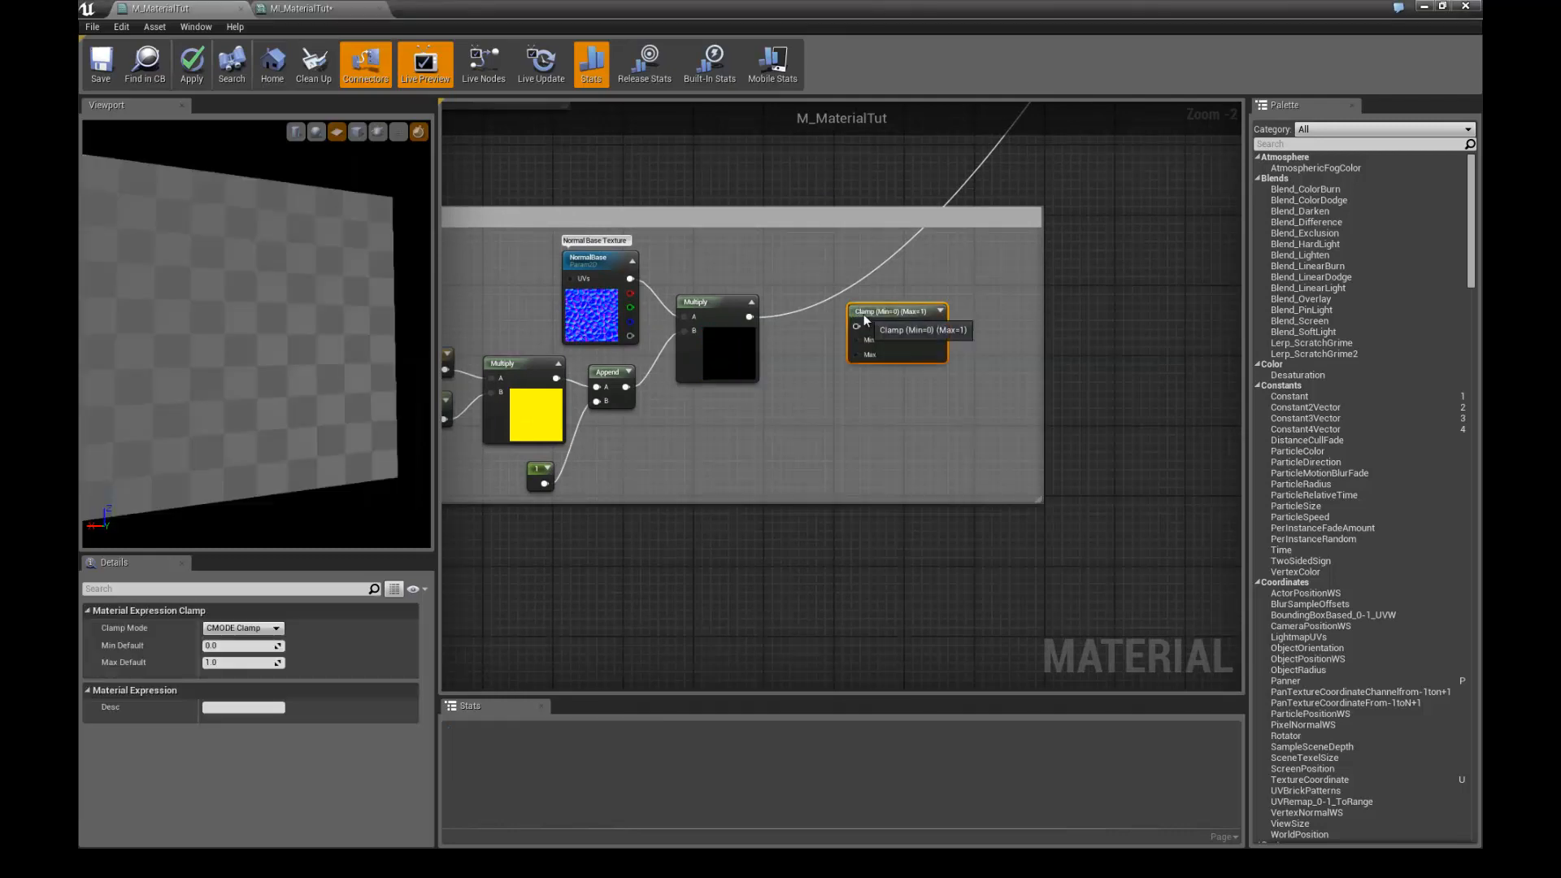
- Move the Clamp below the Normal comment and shift NormalBase, Append, its constant and both Multiply nodes away from NoramlIntensity
scroll(836, 203, up, 1)
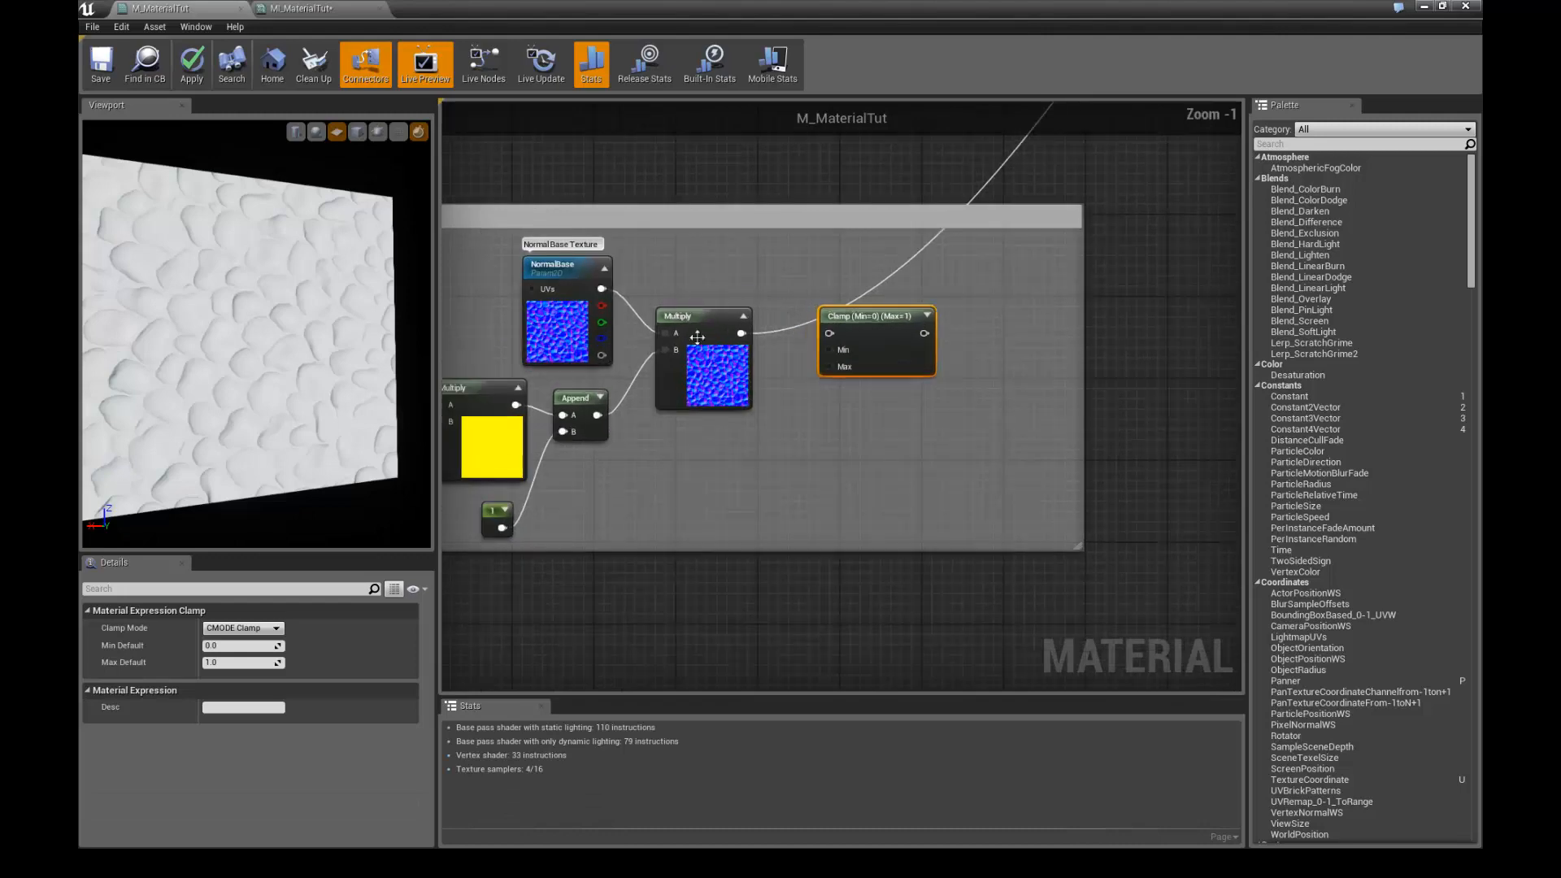
right_drag(743, 184, 837, 181)
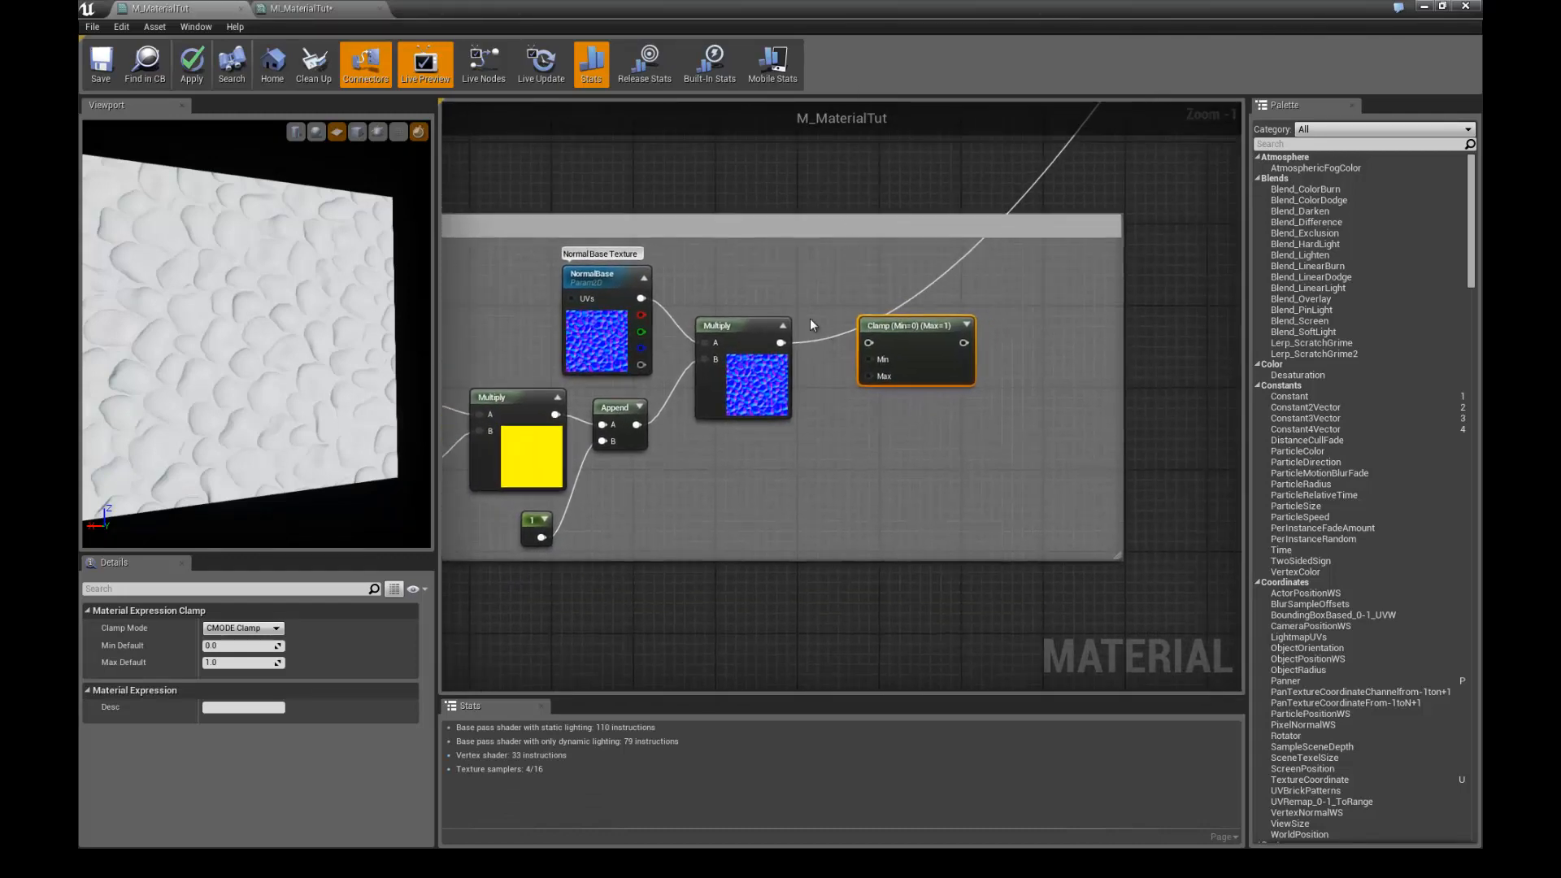
right_drag(619, 585, 811, 510)
scroll(811, 510, down, 1)
right_drag(929, 529, 846, 524)
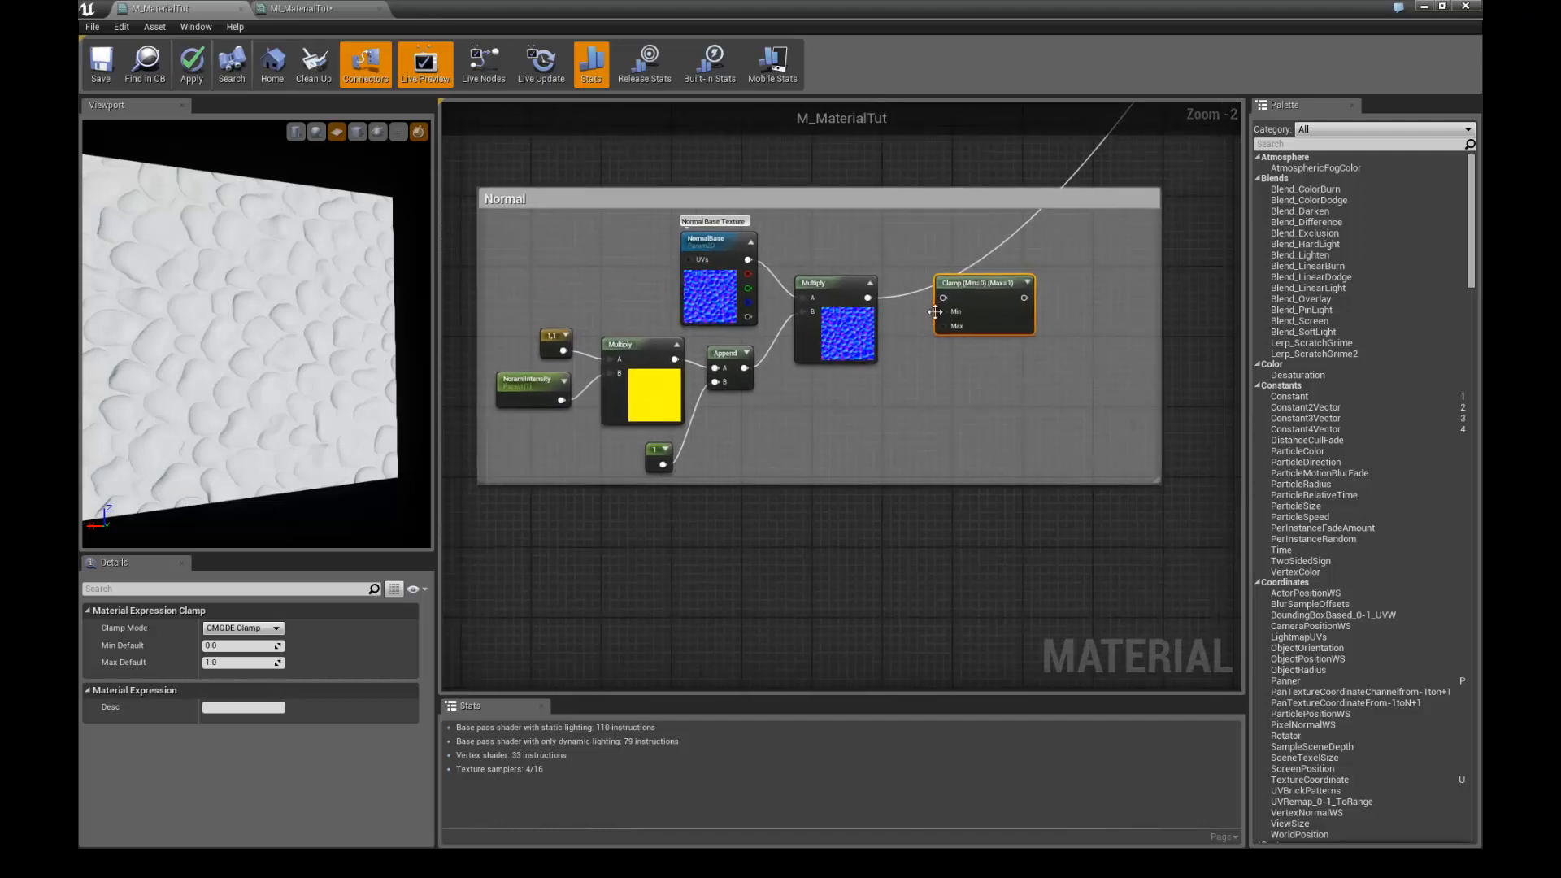
drag(962, 286, 653, 534)
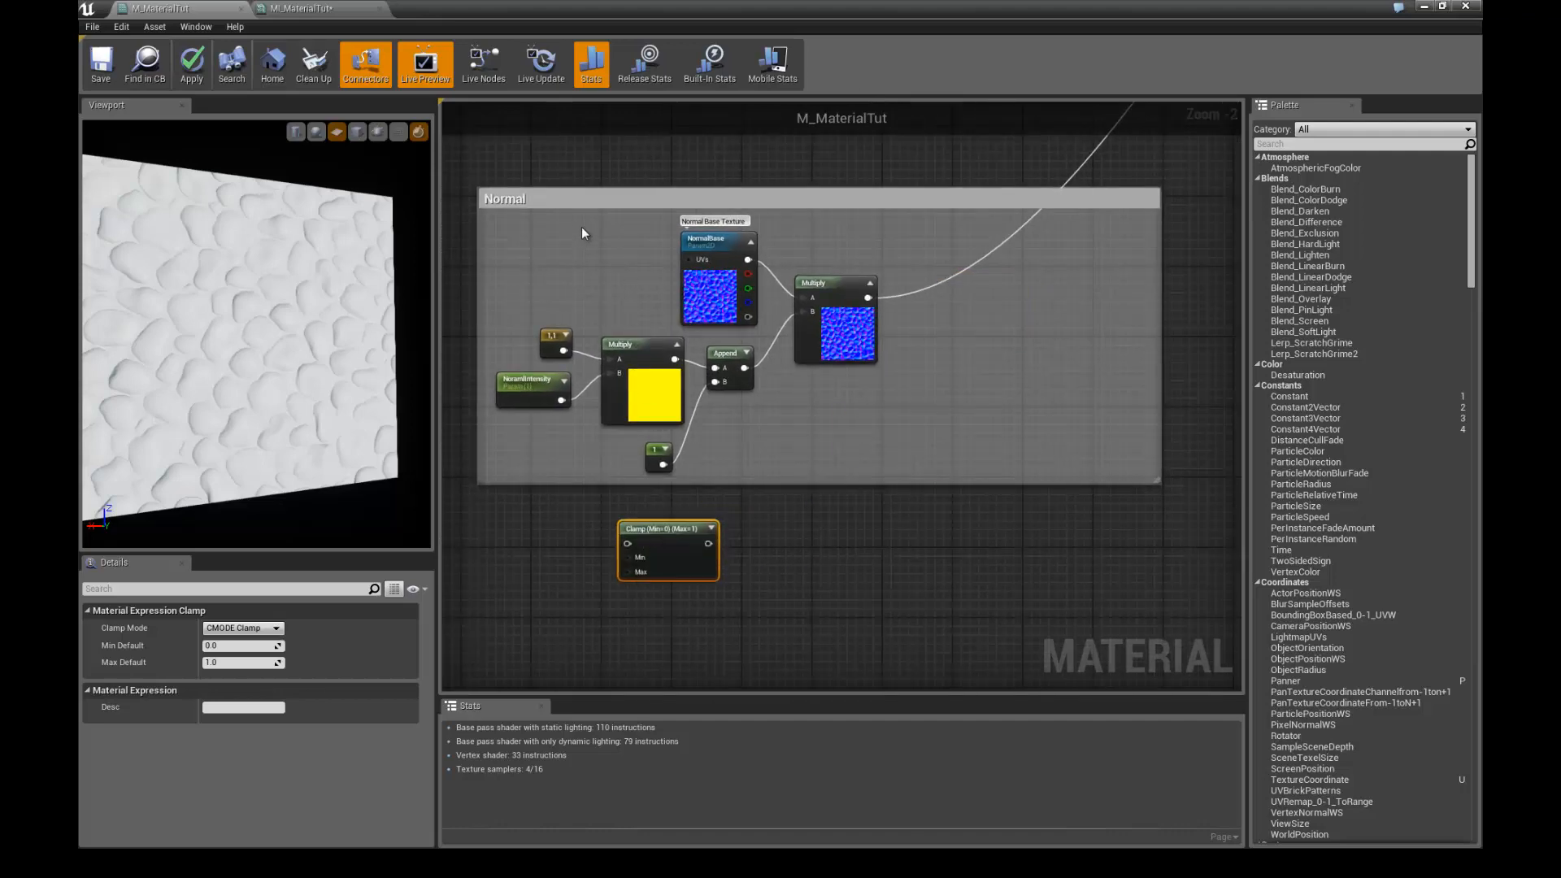
drag(582, 234, 901, 445)
drag(854, 340, 1117, 340)
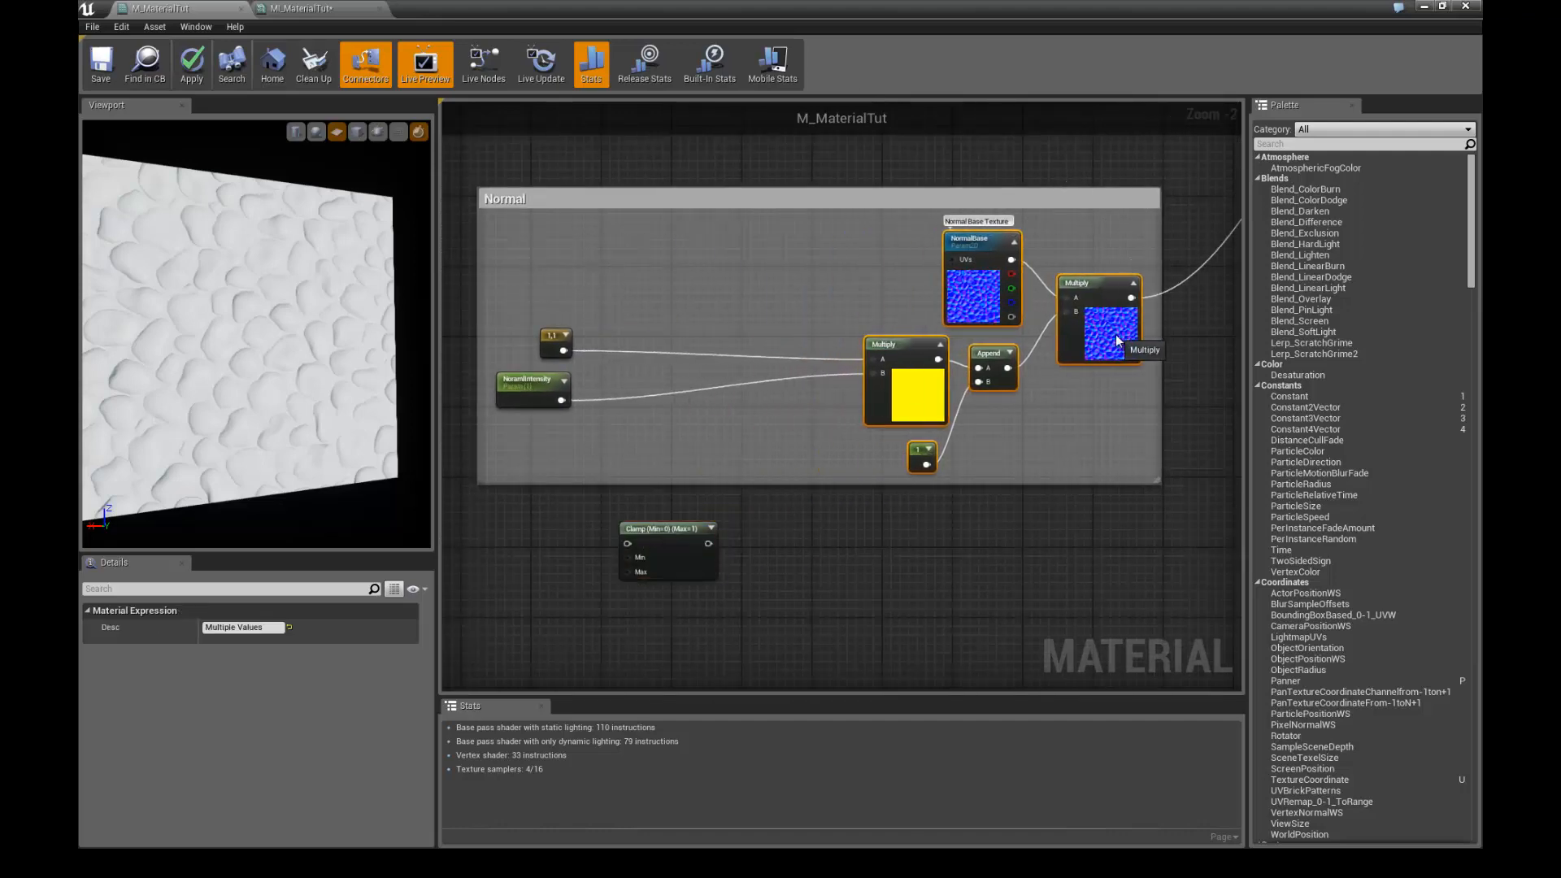
click(657, 467)
- Lower the NoramlIntensity node slightly and place the Clamp between it and the first Multiply node
scroll(579, 469, up, 1)
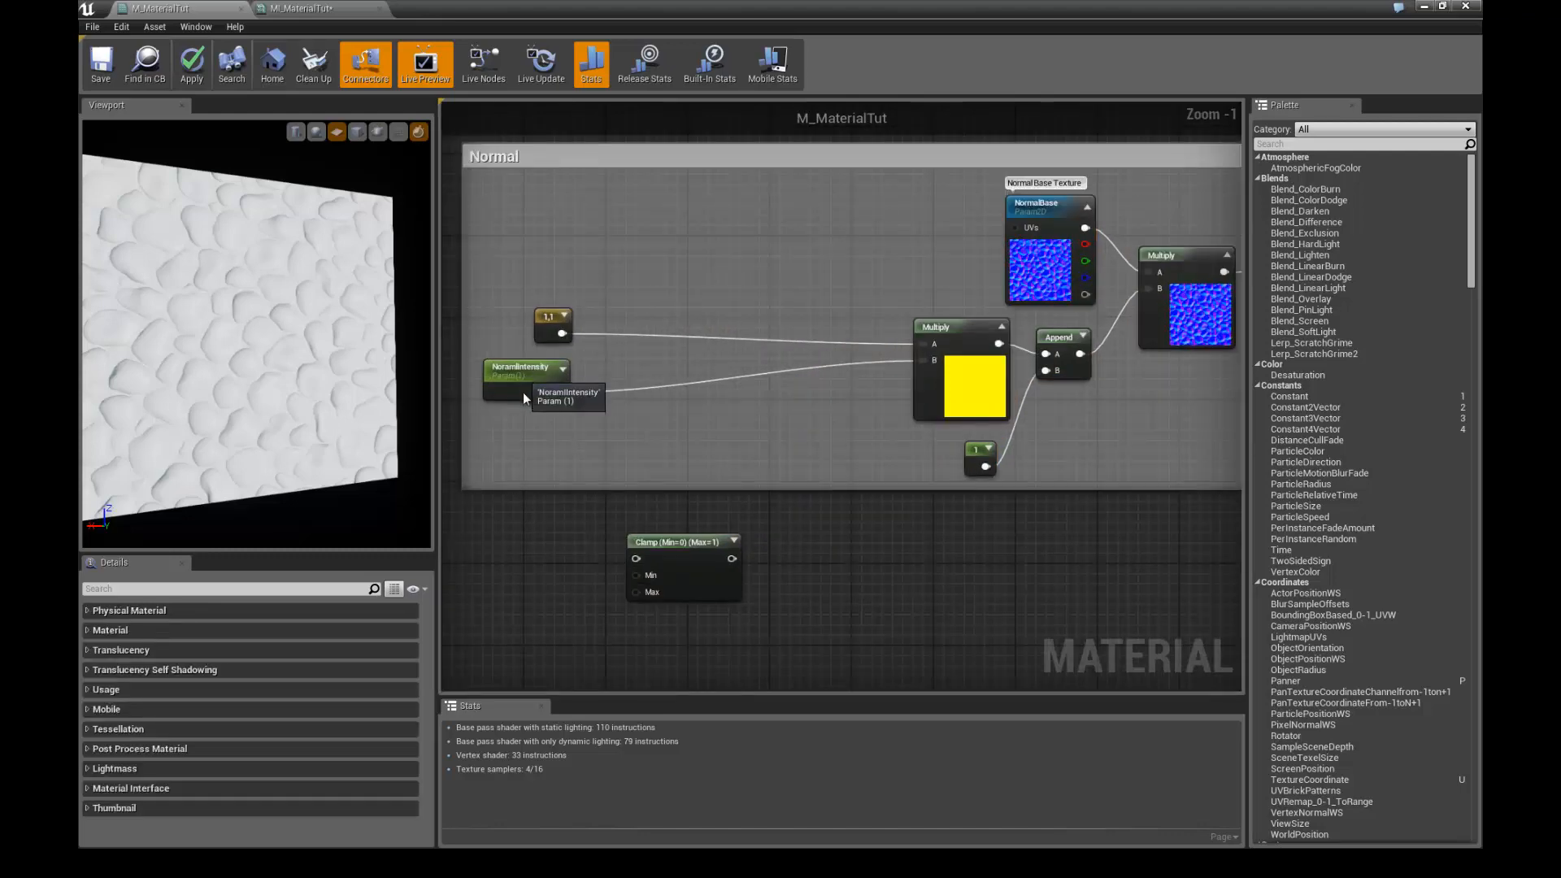
drag(524, 392, 524, 426)
right_drag(599, 524, 629, 511)
drag(706, 534, 685, 401)
scroll(618, 491, up, 1)
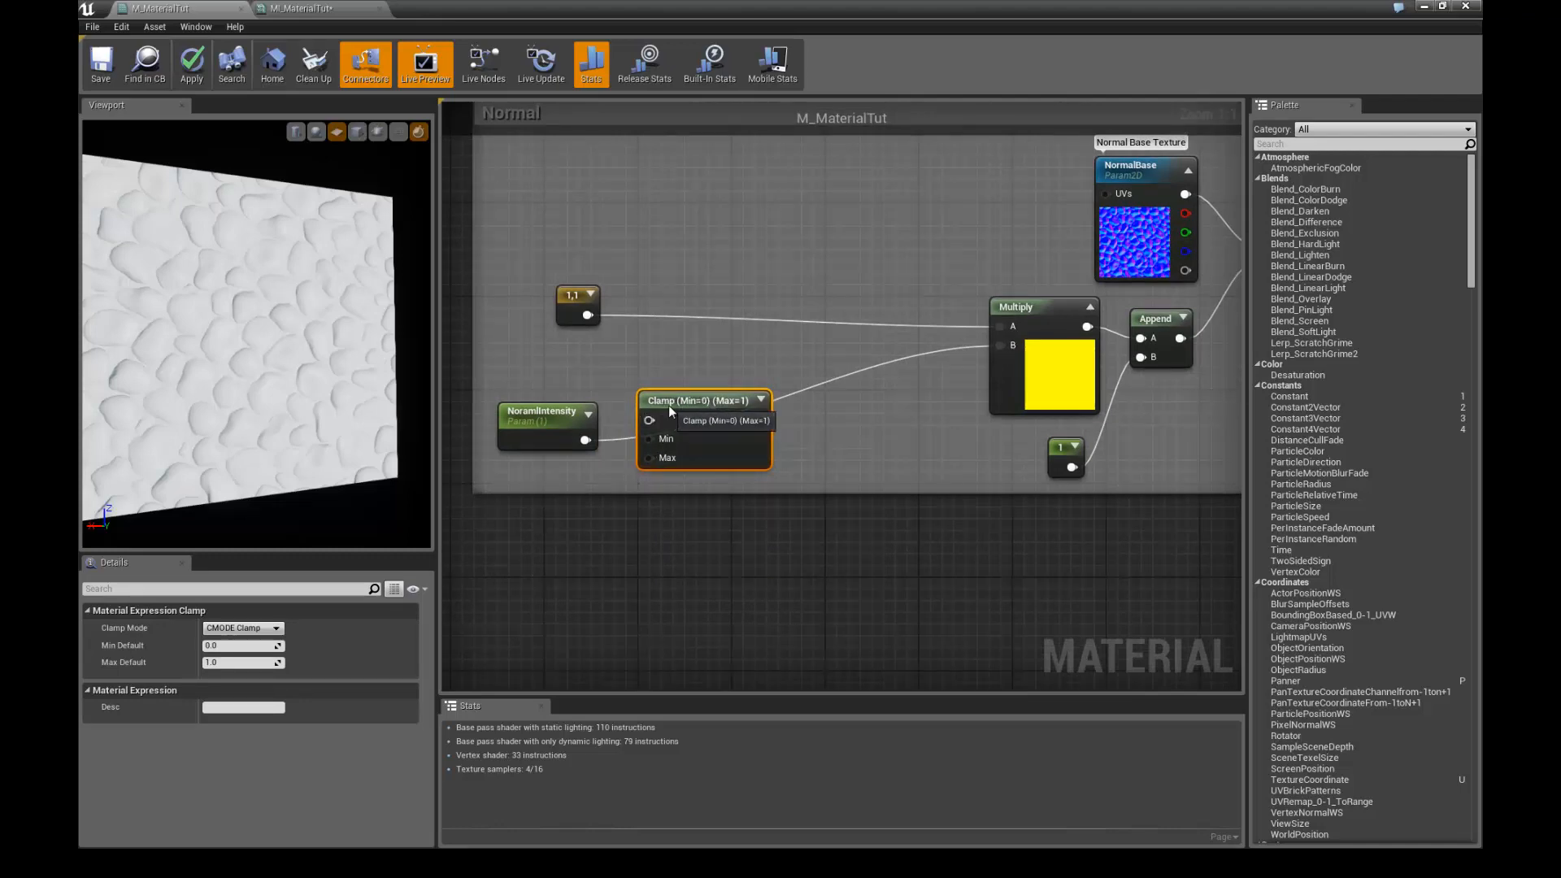
drag(669, 403, 680, 391)
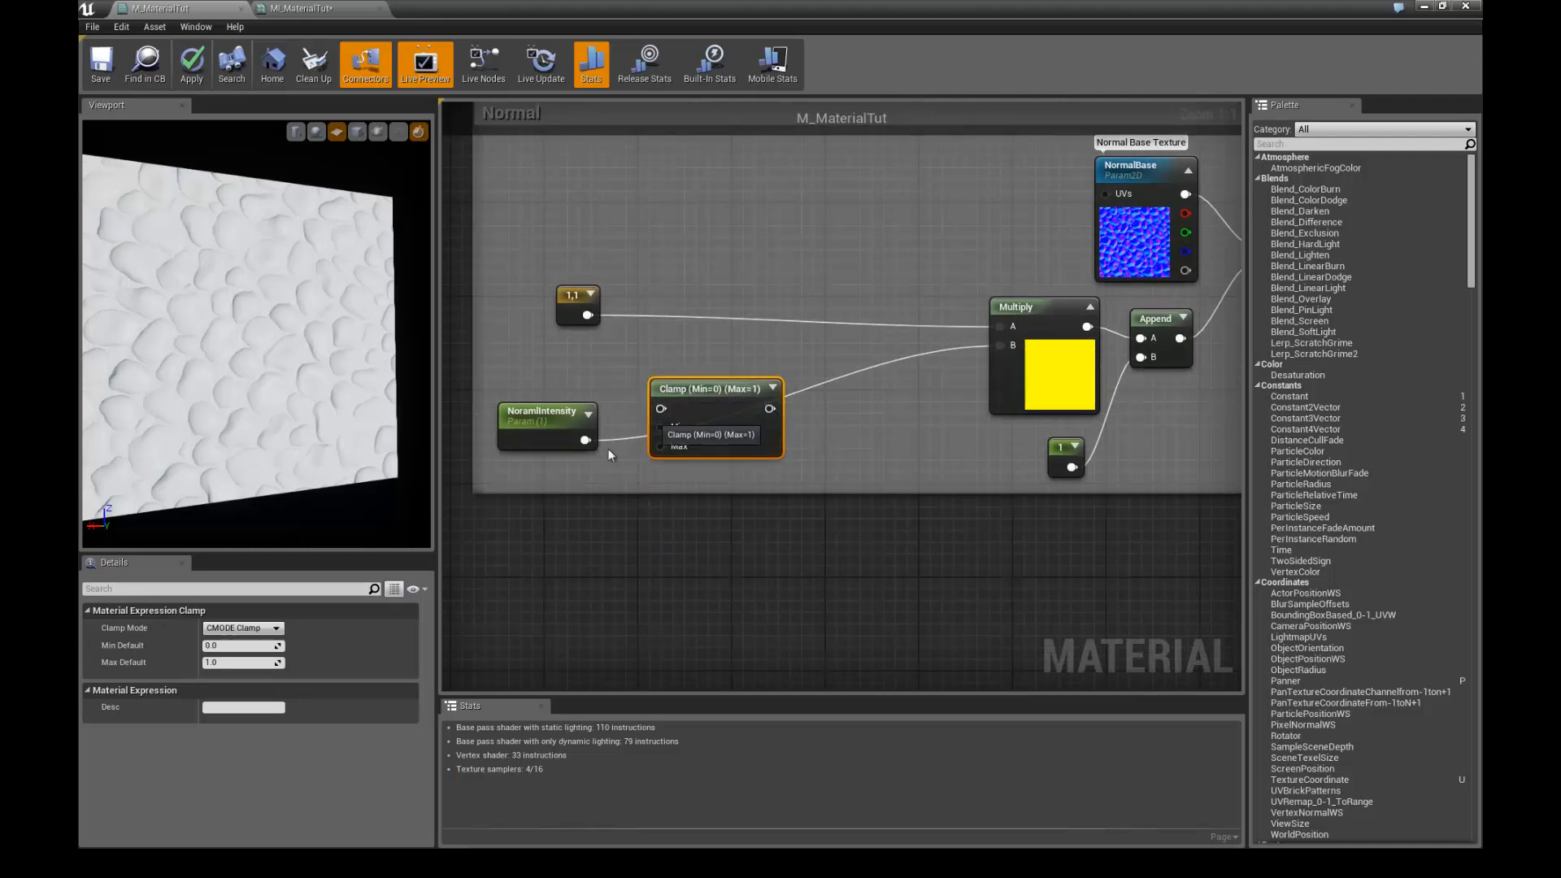
- Set the Clamp's Max Default to 1000 and wire it between NoramlIntensity and the first Multiply's B input
click(239, 662)
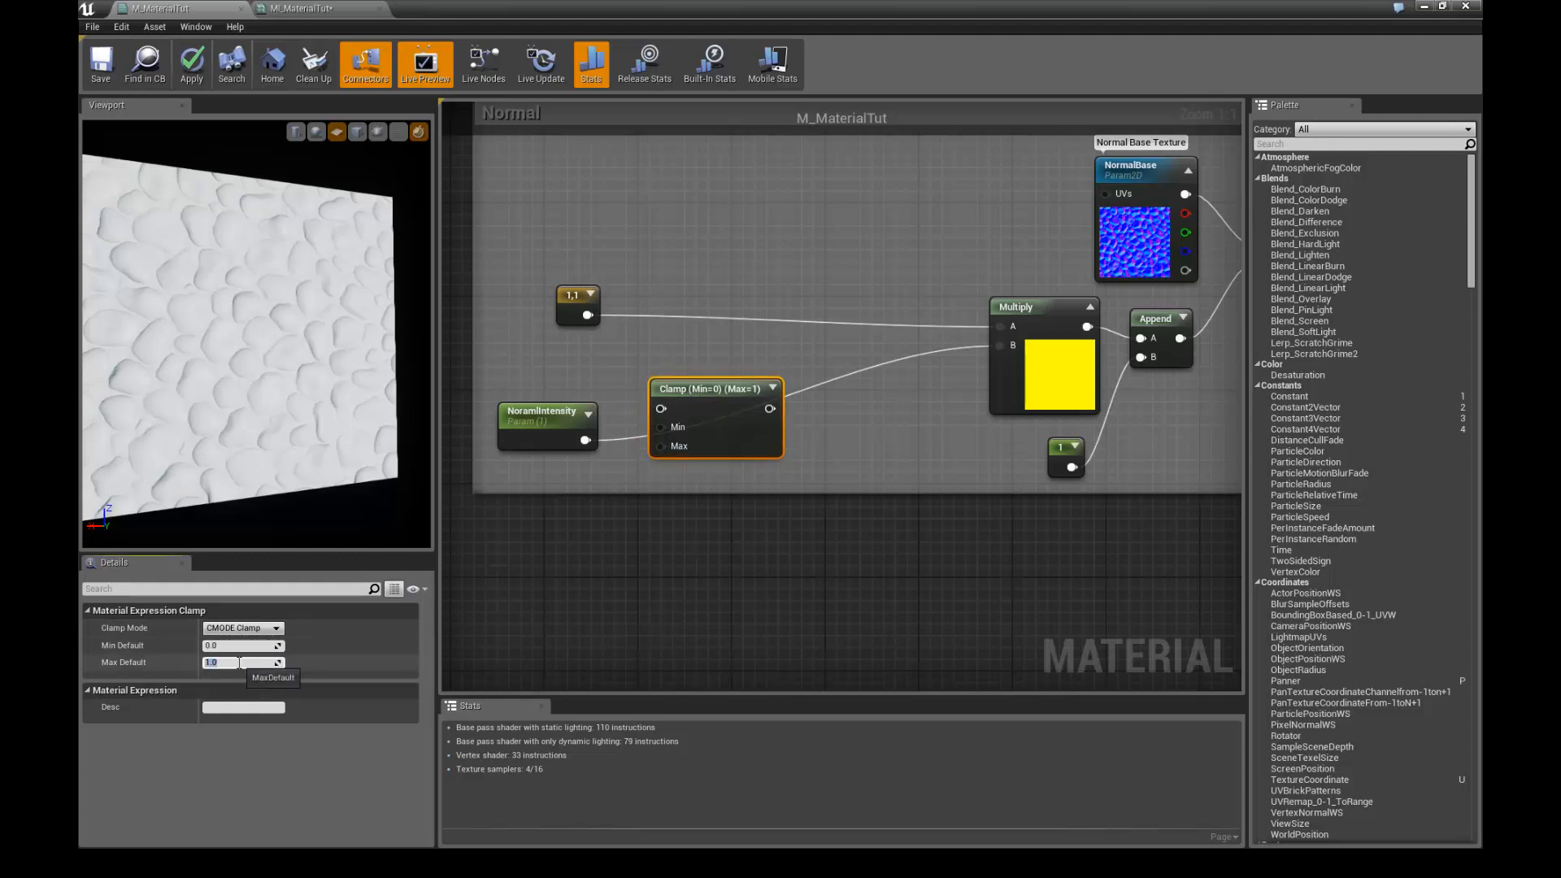
text(1000)
key(Return)
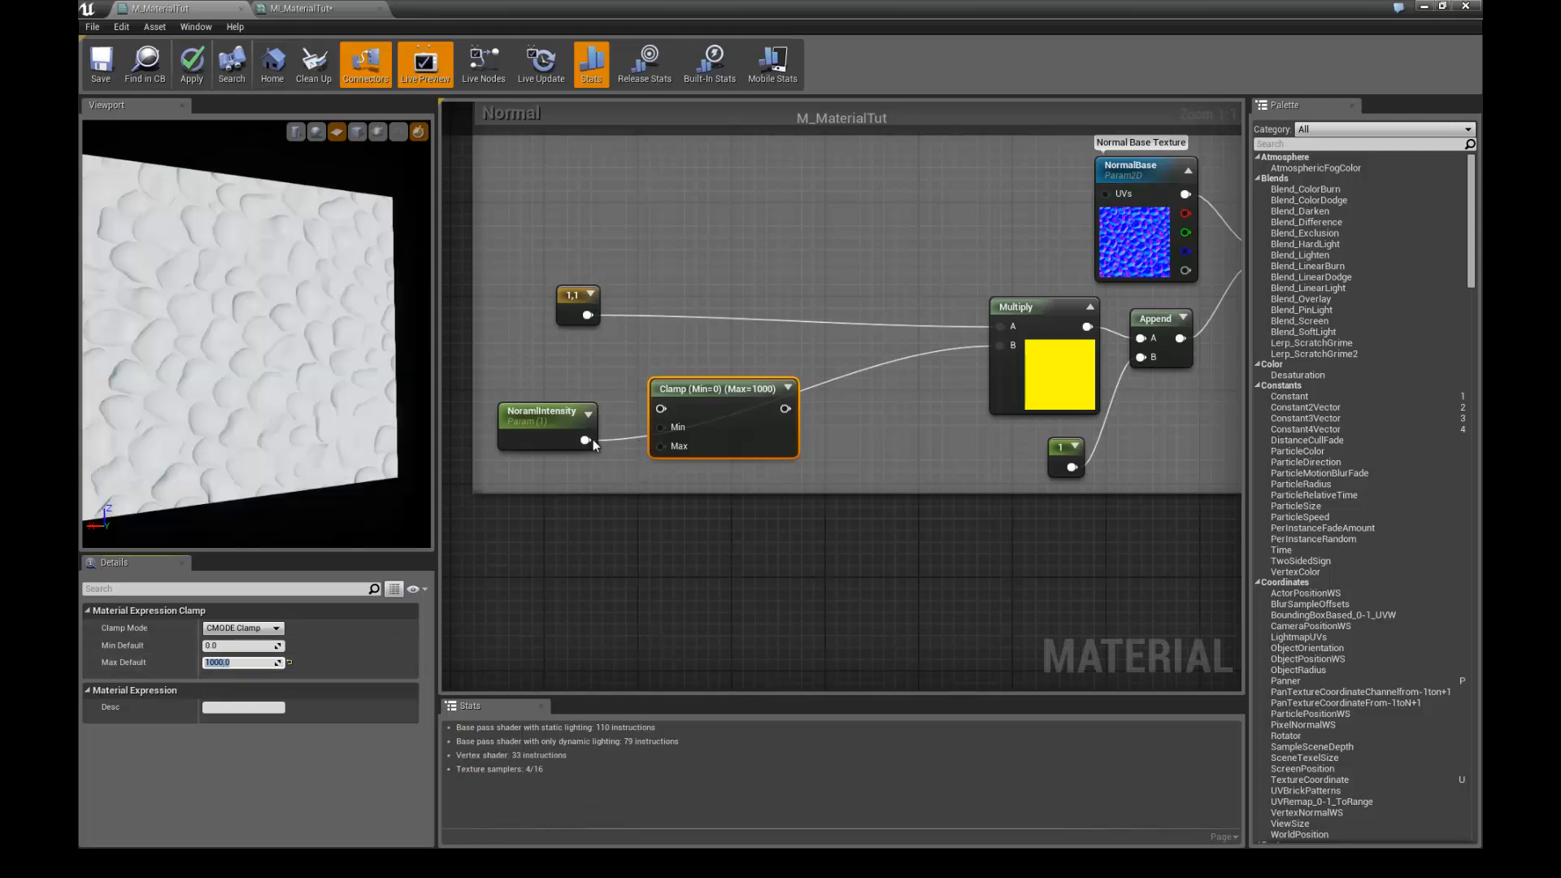
drag(585, 439, 661, 409)
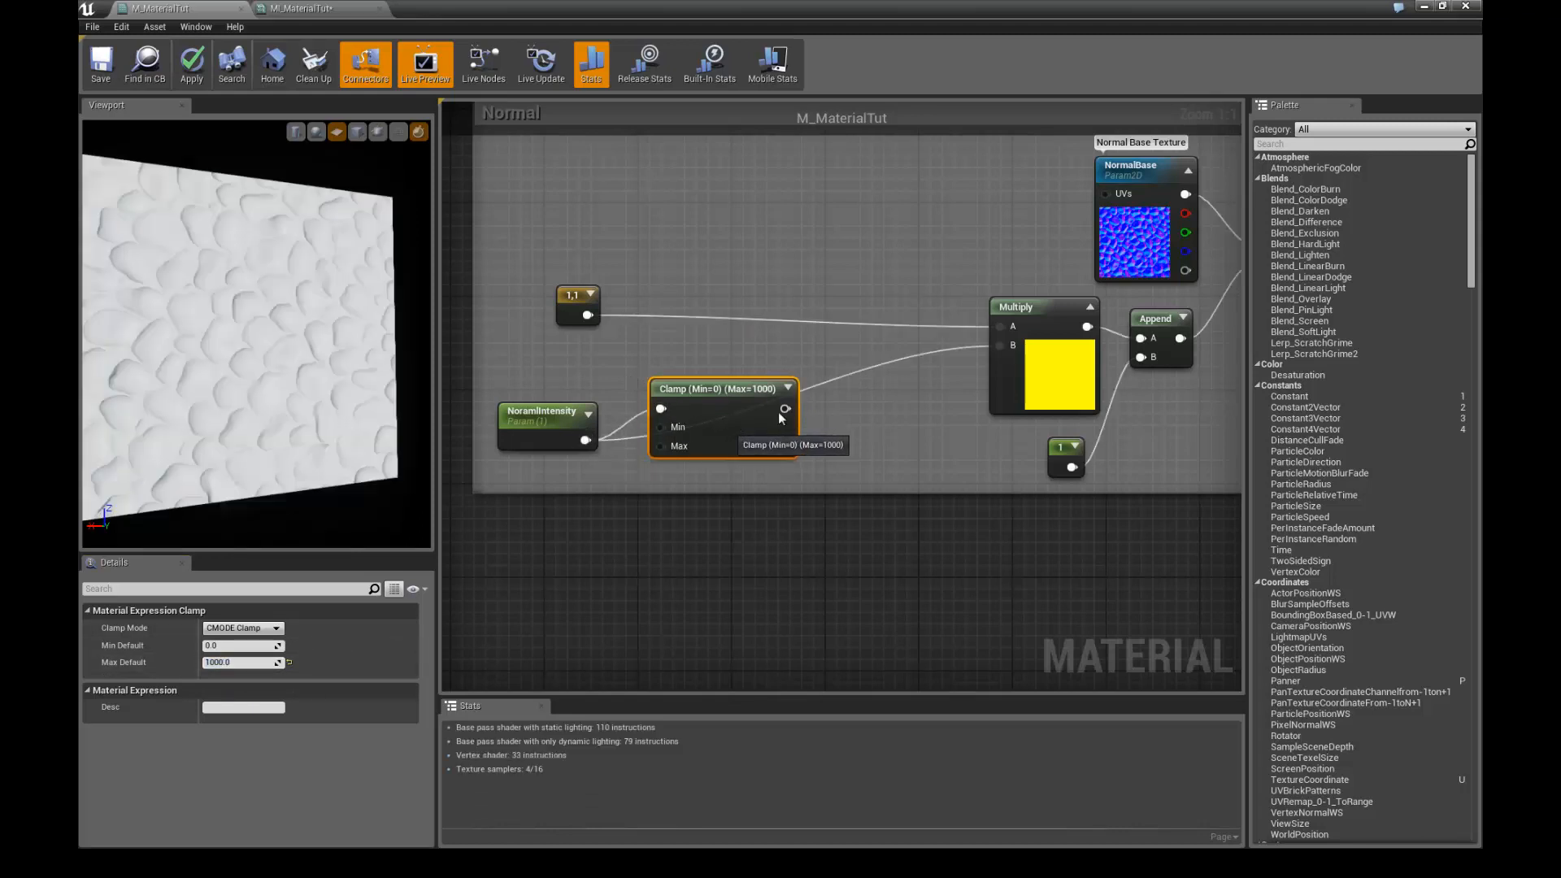
drag(785, 408, 1000, 345)
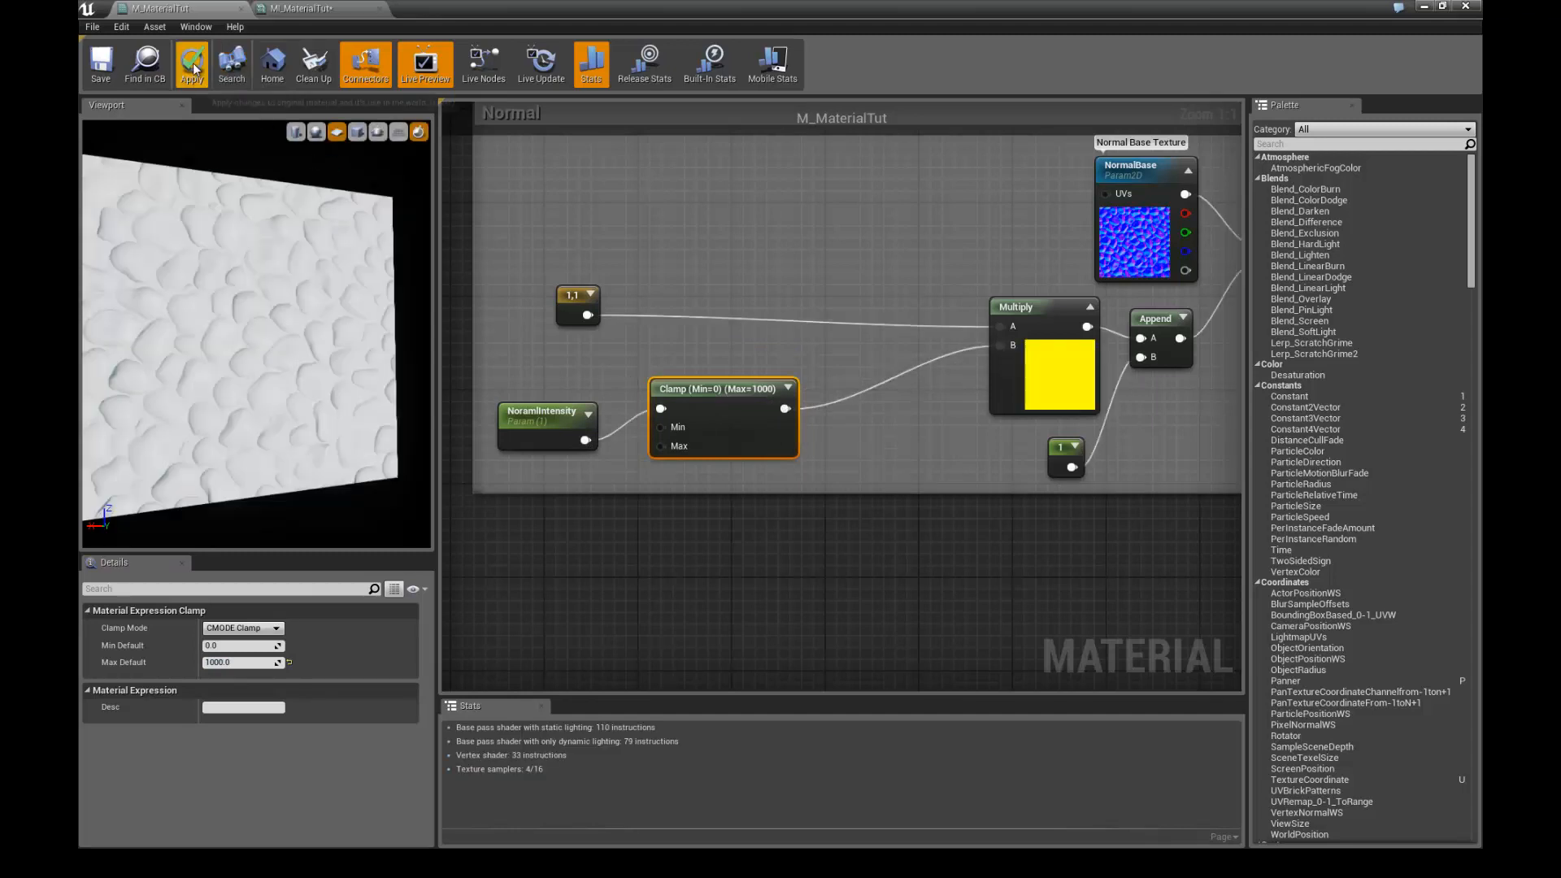
- Test the clamp by lowering NoramlIntensity in MI_MaterialTut to about -6.2 while viewing the mesh, and reset the parameter to its default
click(301, 8)
drag(432, 7, 1127, 49)
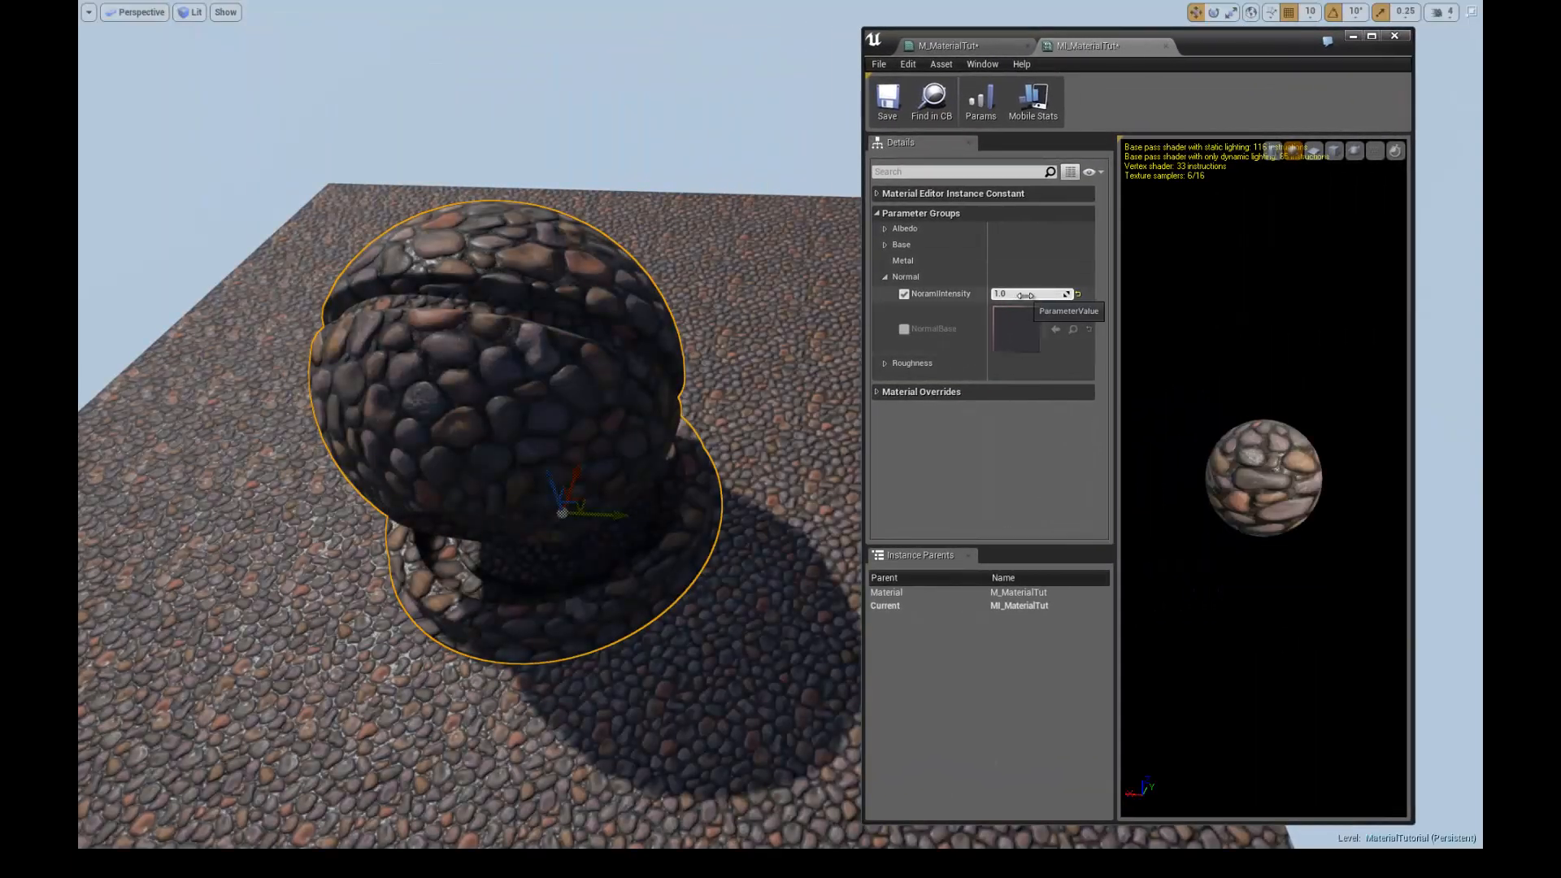
drag(1023, 293, 818, 291)
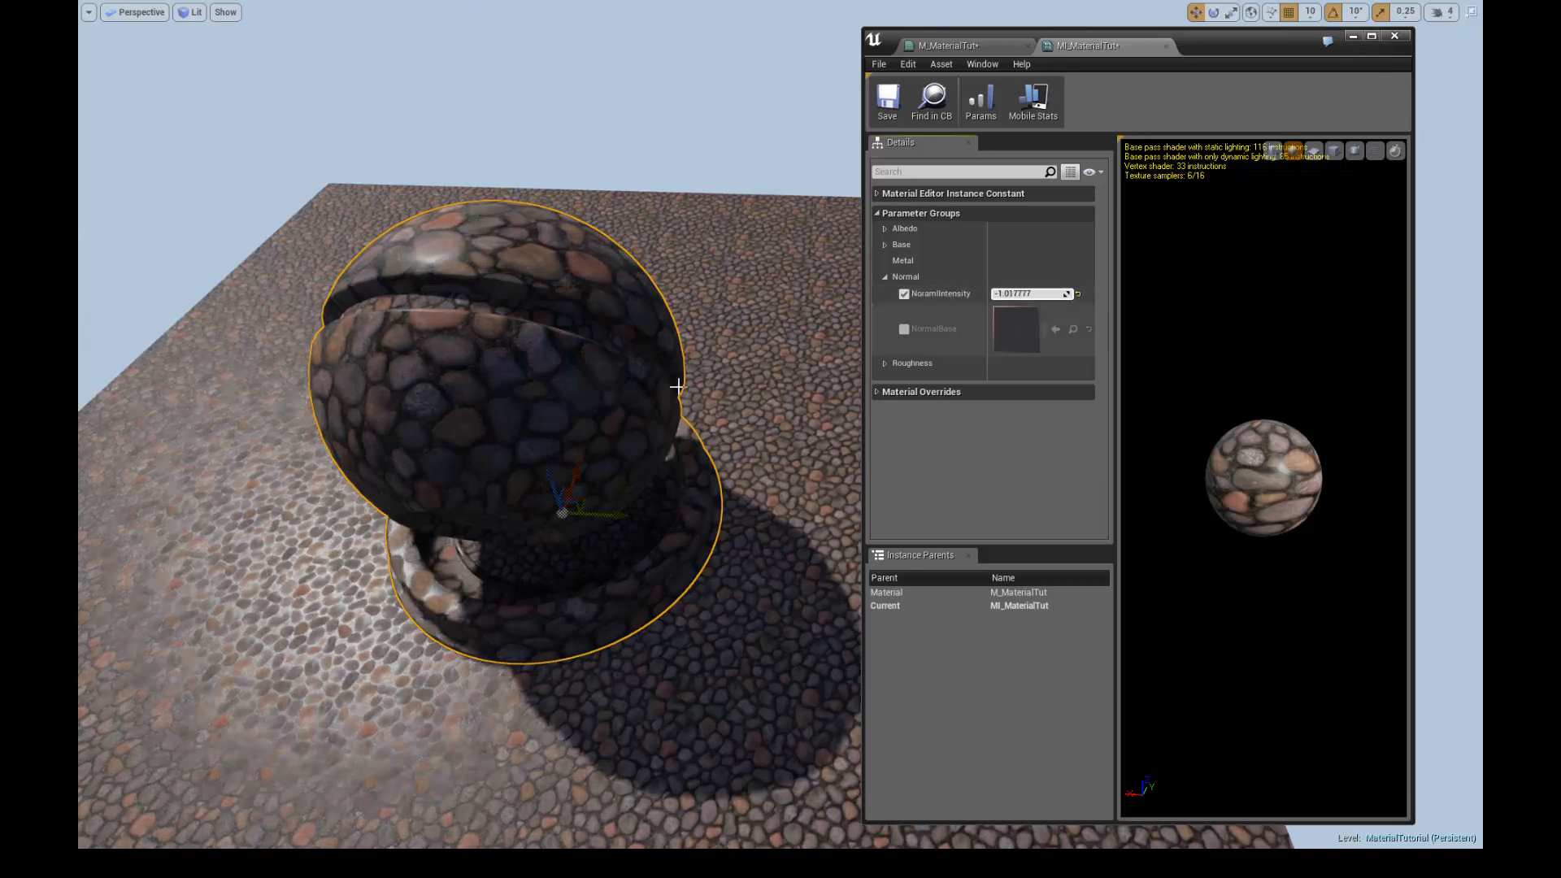
alt+drag(662, 374, 528, 382)
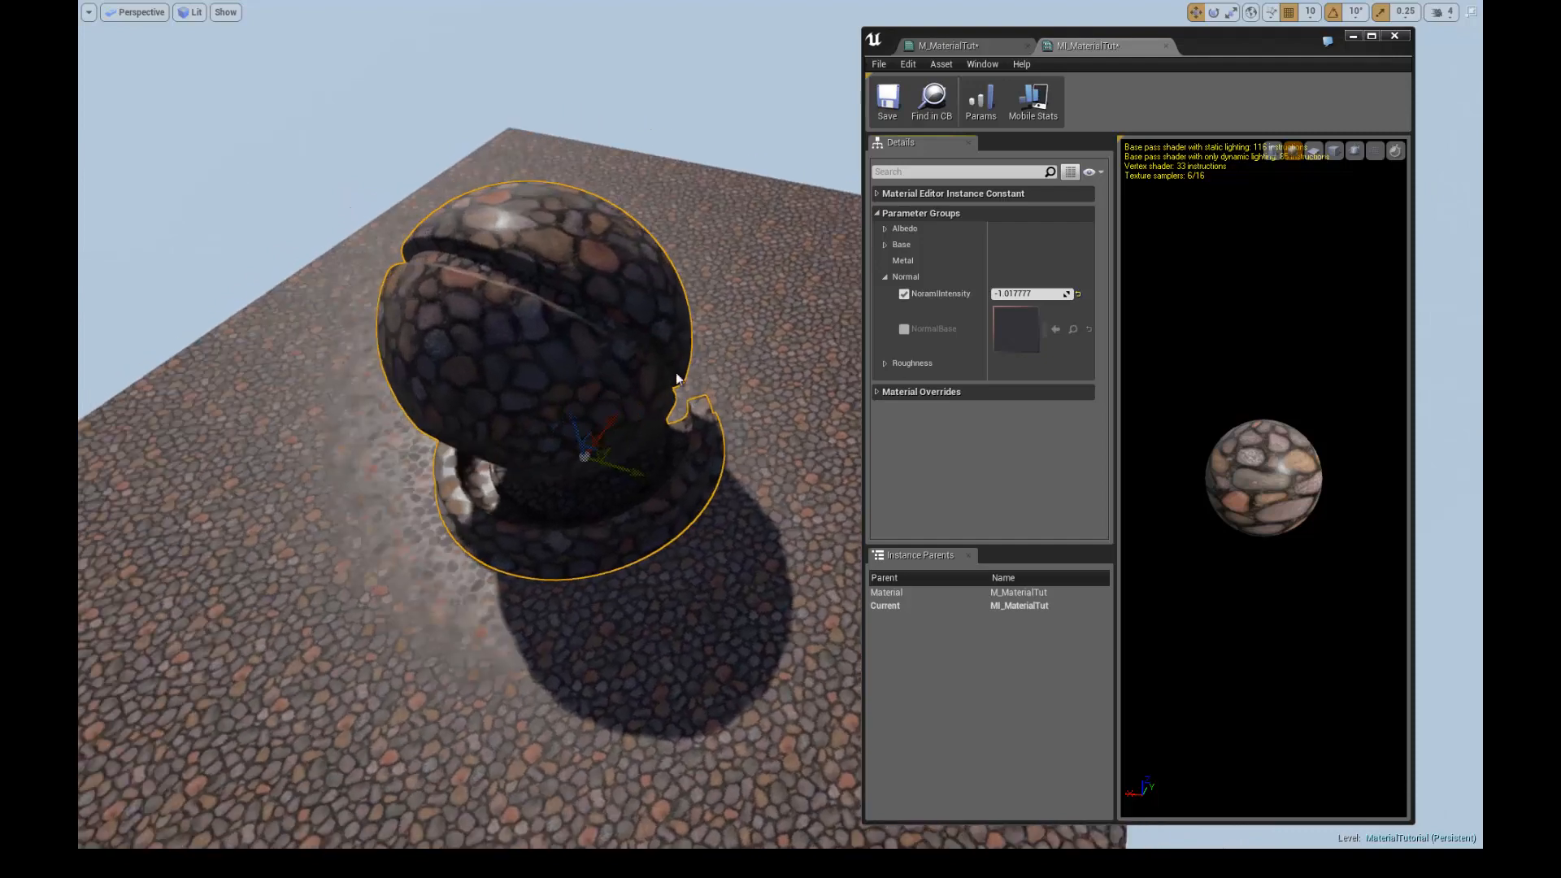
drag(1016, 295, 794, 316)
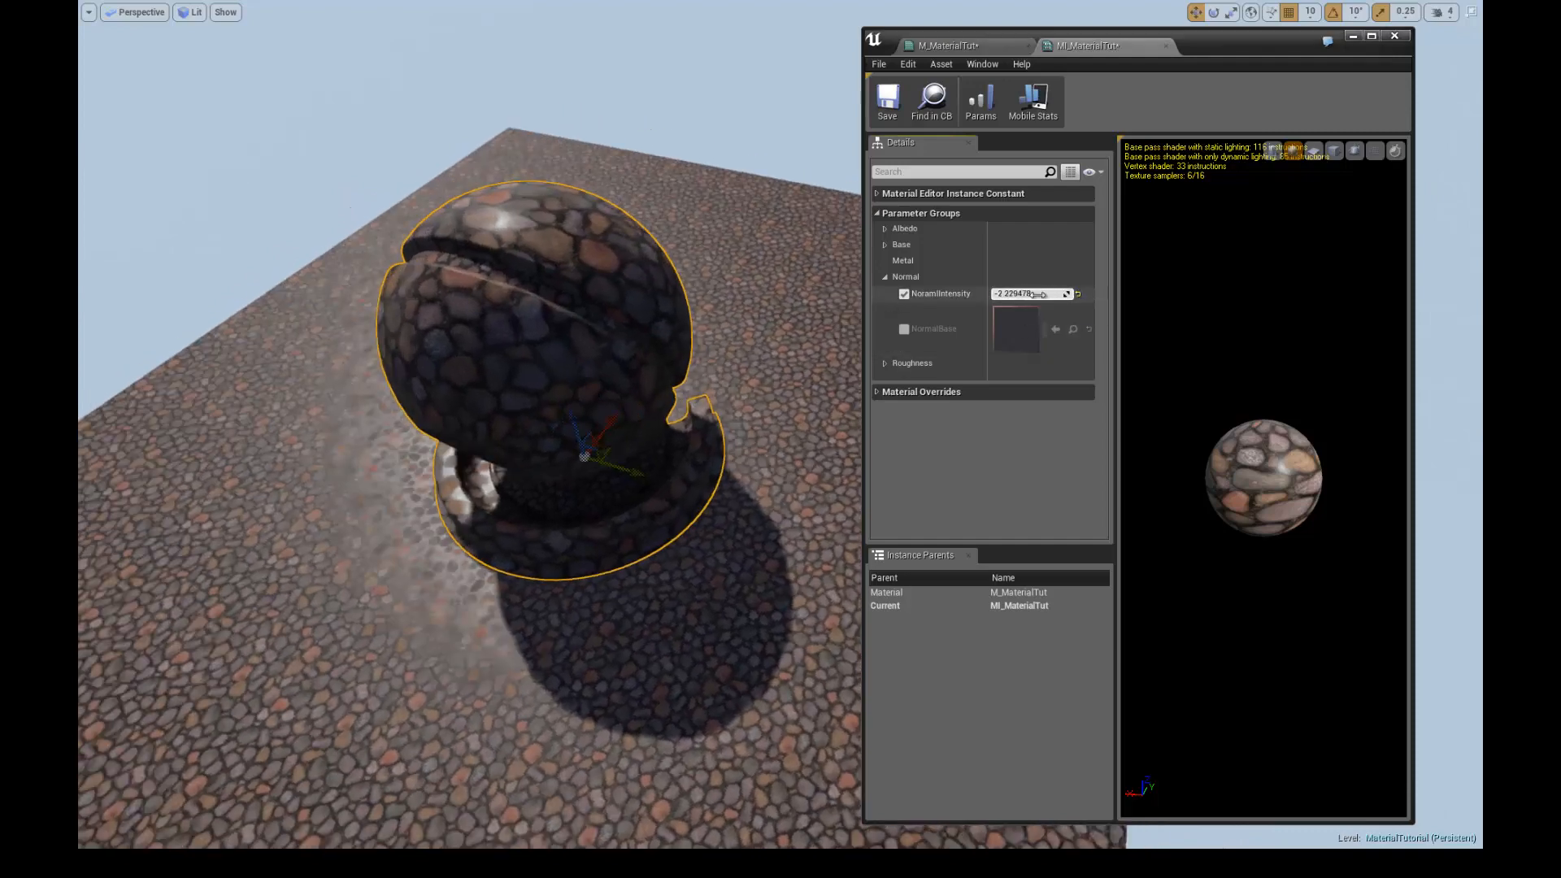
drag(1055, 292, 1055, 292)
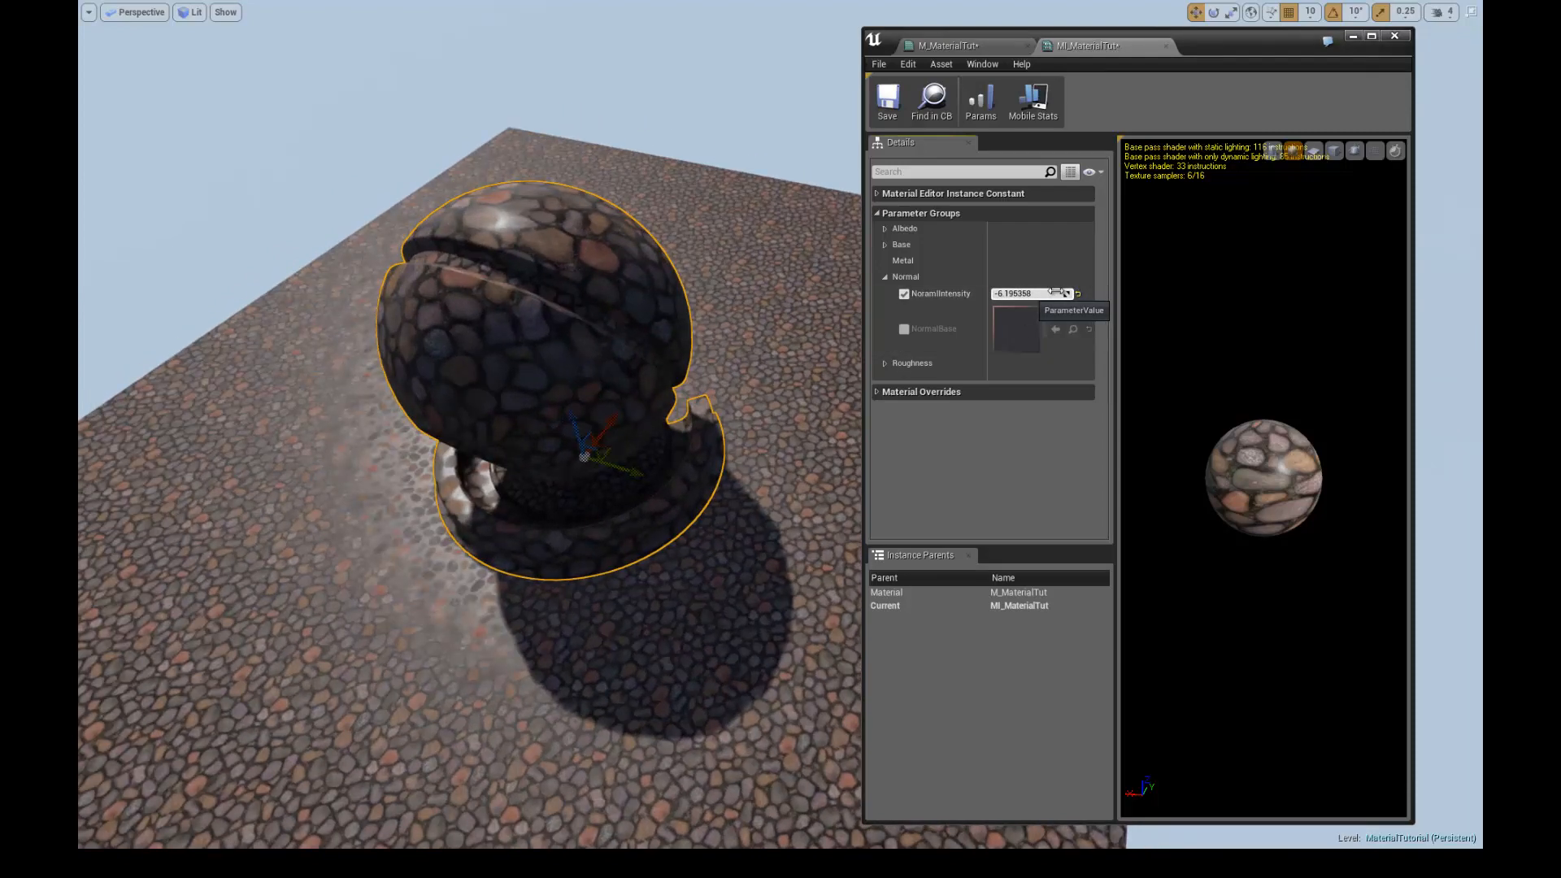
click(1078, 294)
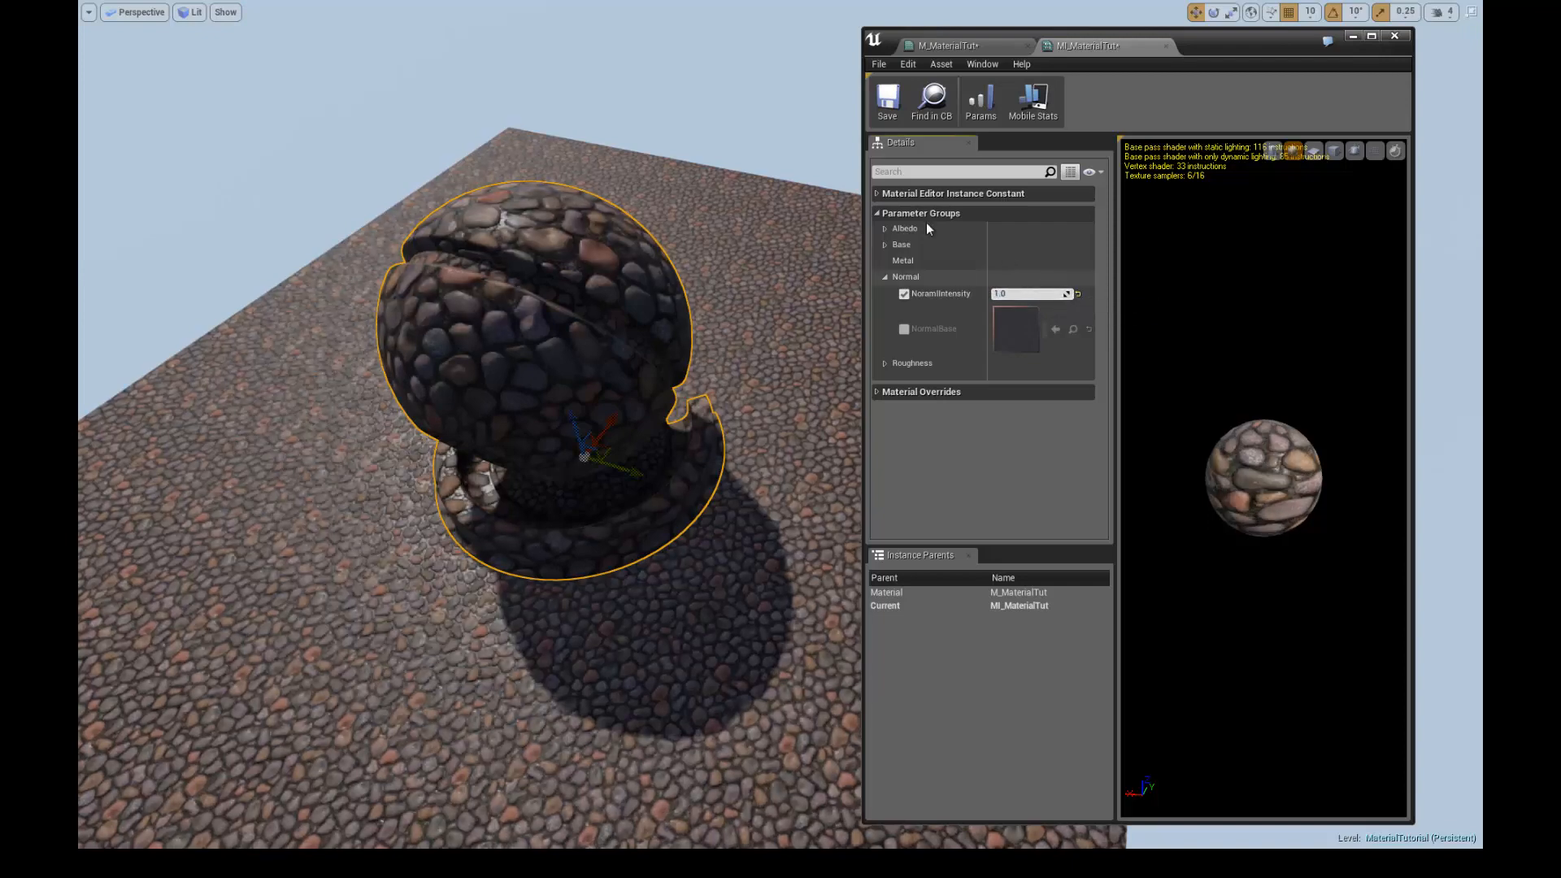
- In M_MaterialTut, give the NoramlIntensity parameter the description "Normal Intensity (0 to 1000)"
click(1372, 36)
click(197, 16)
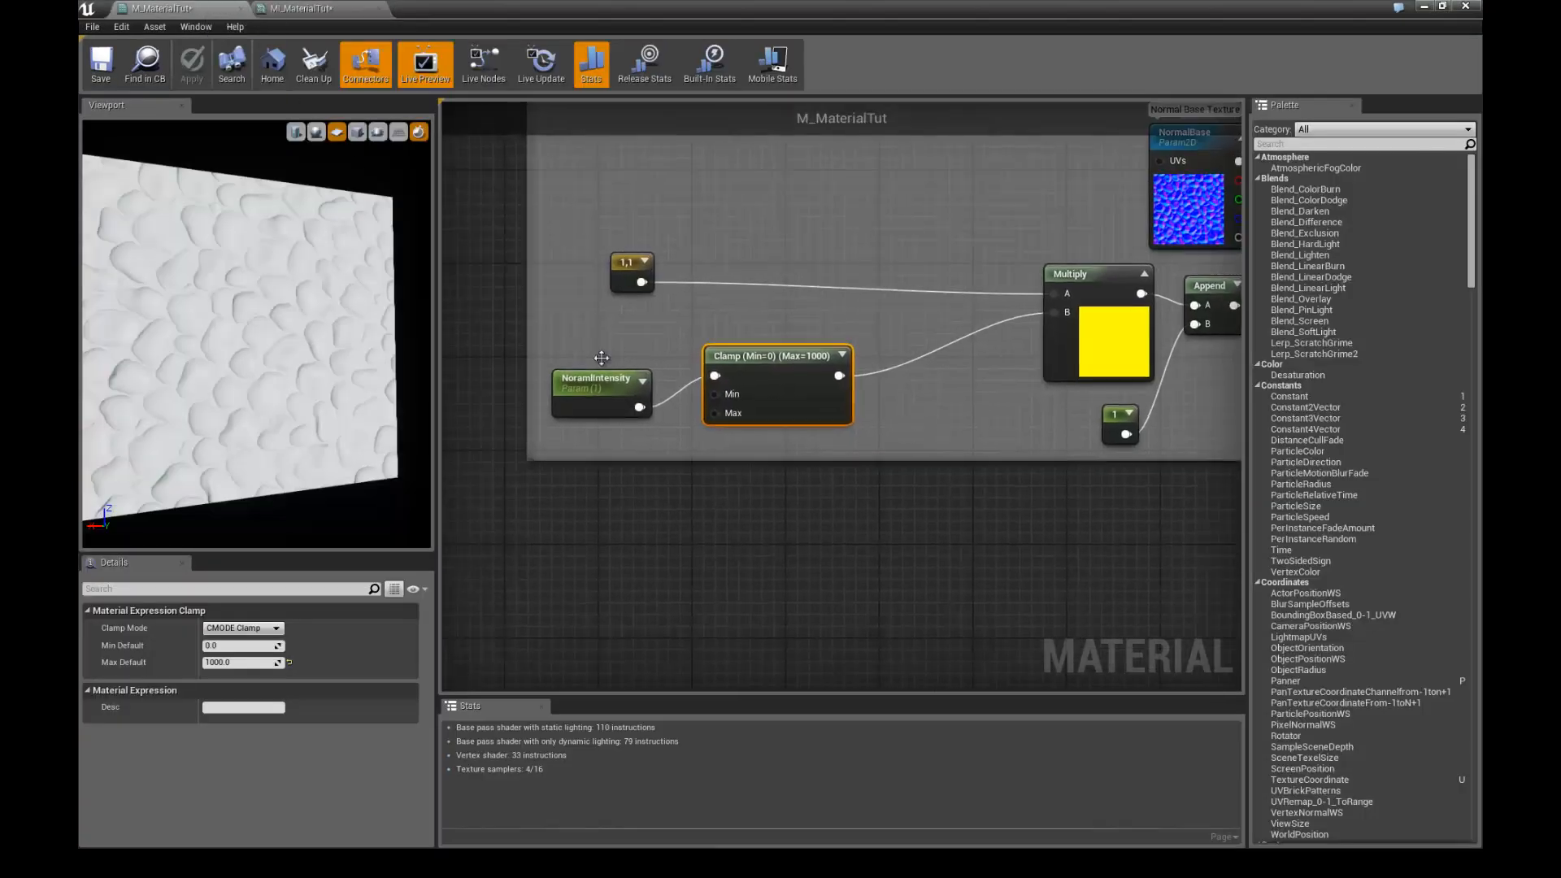
click(600, 384)
click(256, 706)
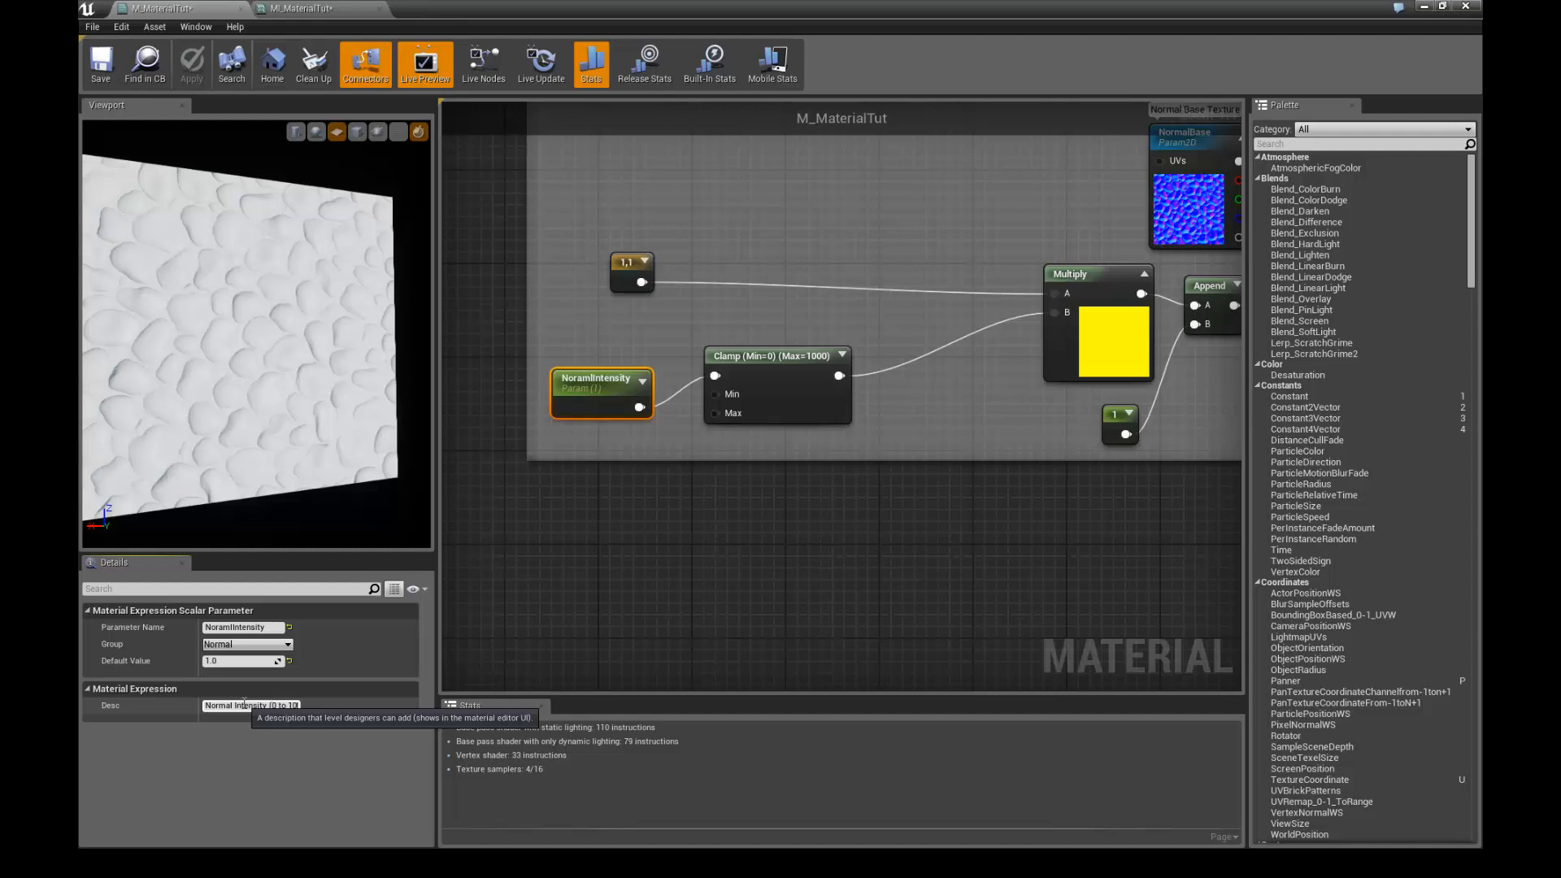
key(Return)
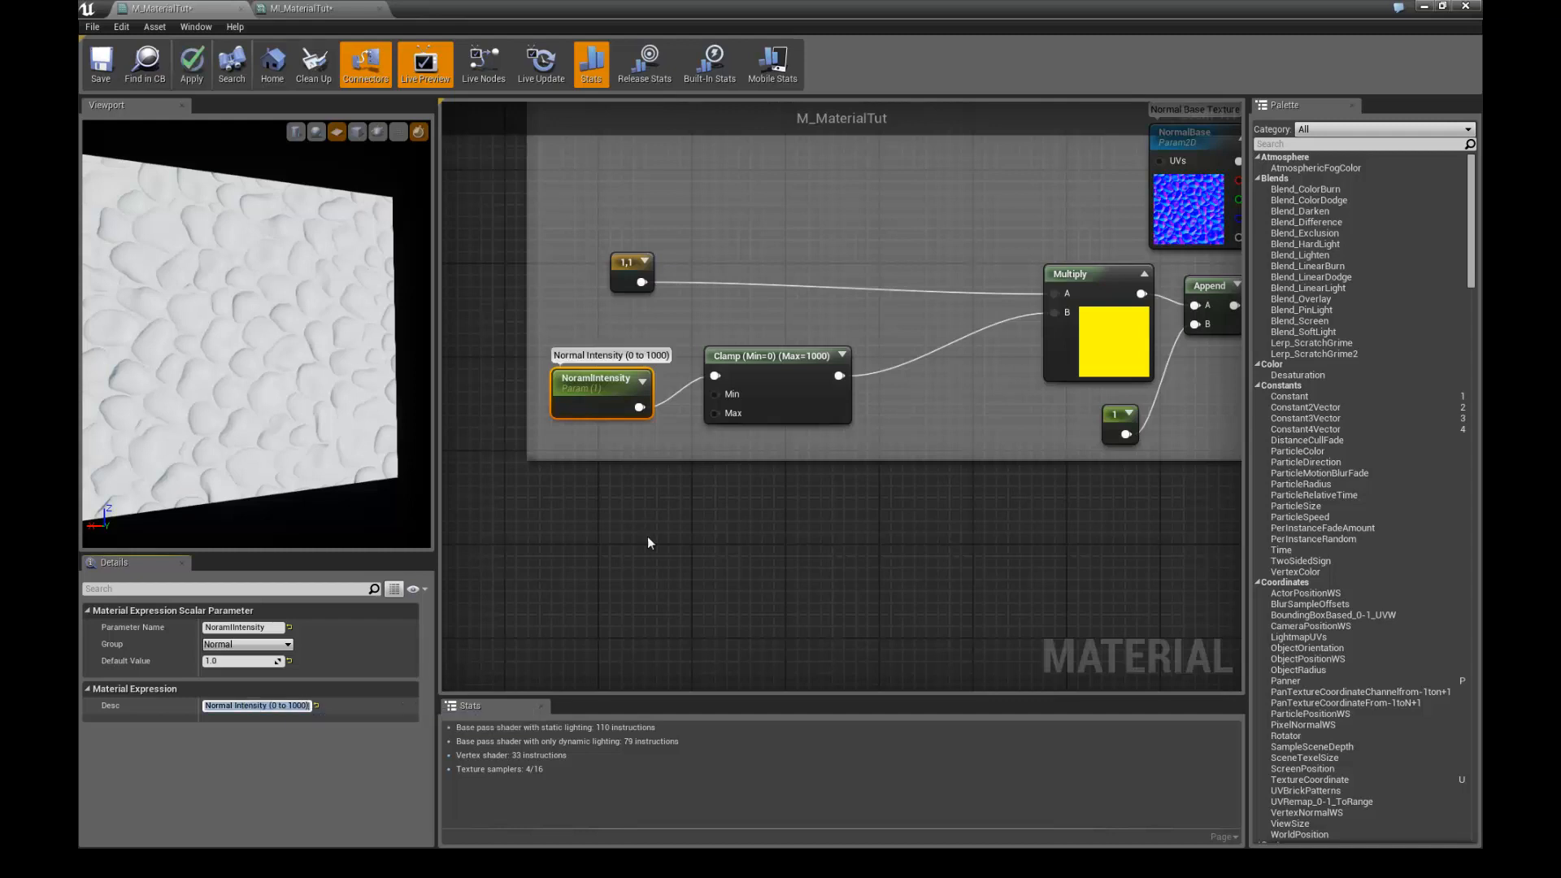
click(642, 446)
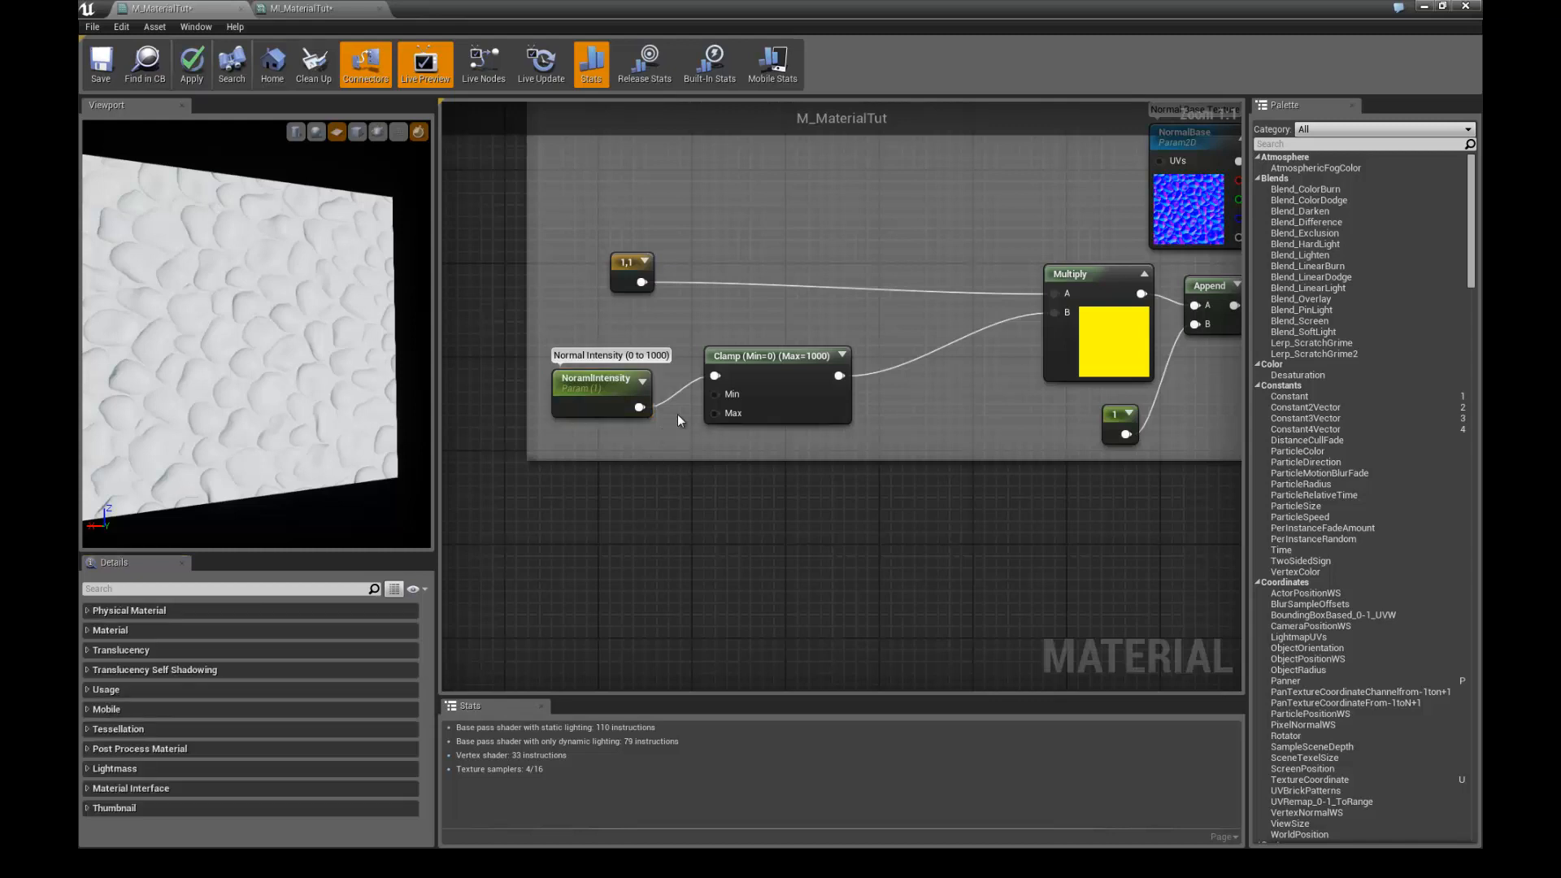
click(751, 364)
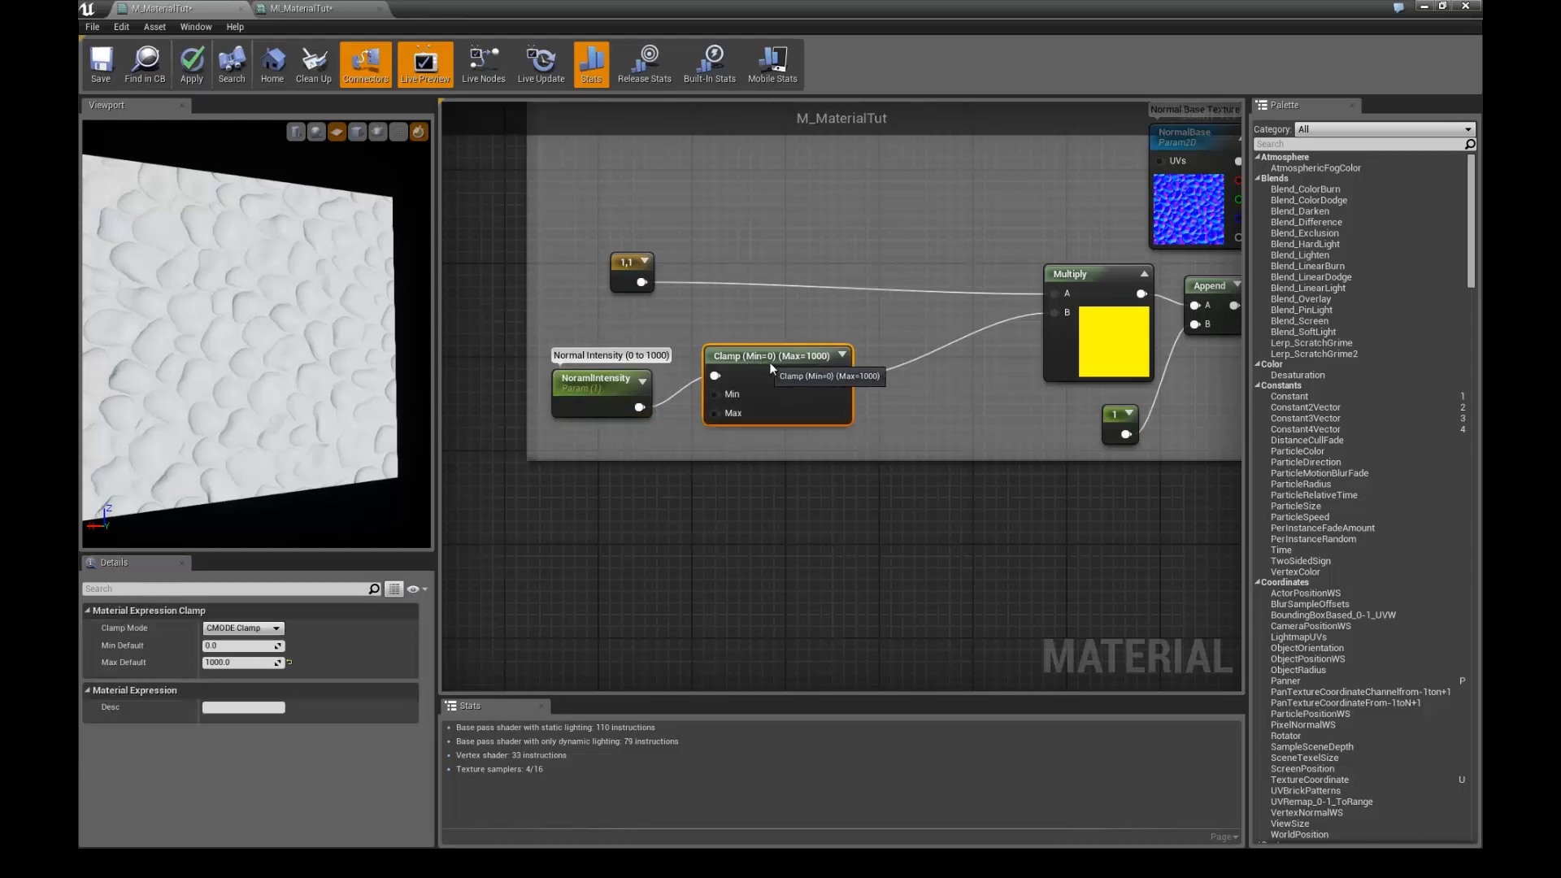
mouse_move(834, 402)
right_down()
mouse_move(812, 392)
mouse_move(827, 401)
right_up()
click(706, 251)
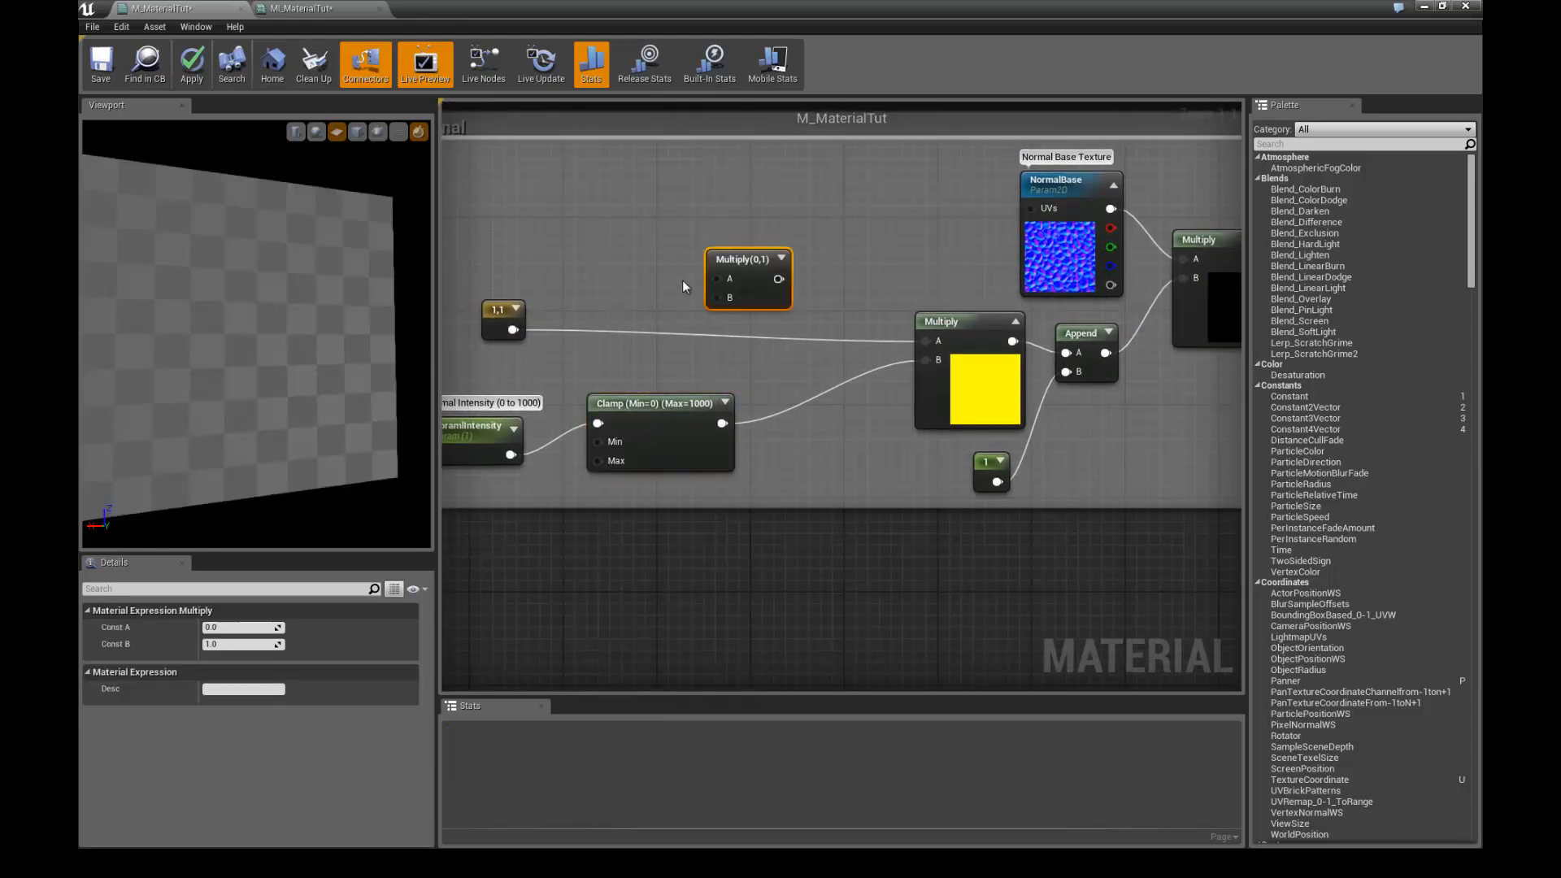
drag(746, 264, 759, 223)
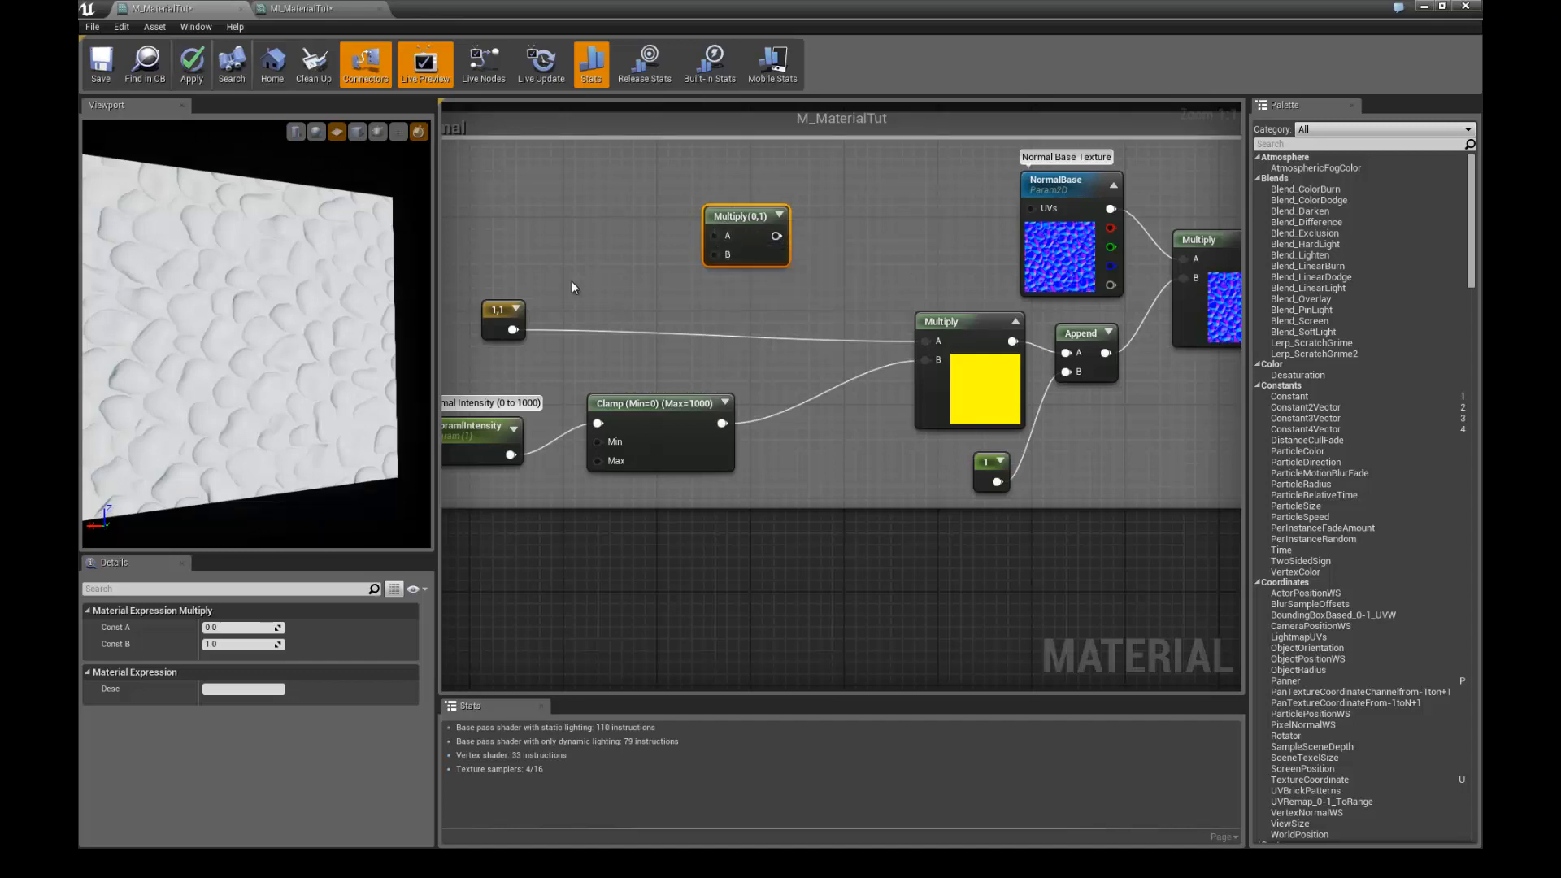
right_drag(669, 239, 677, 247)
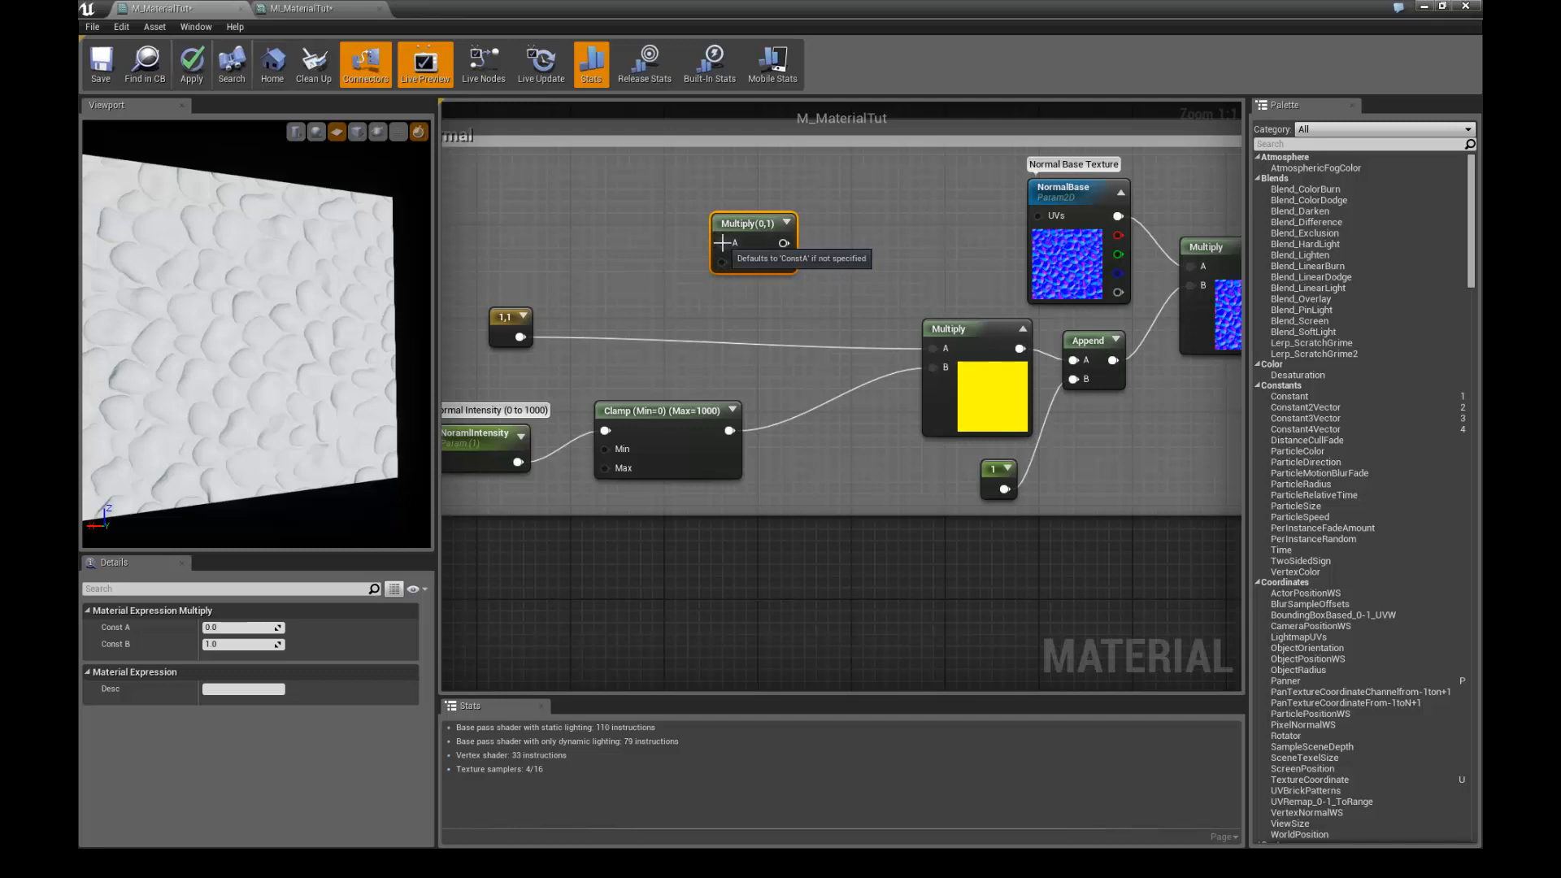
right_drag(889, 265, 851, 271)
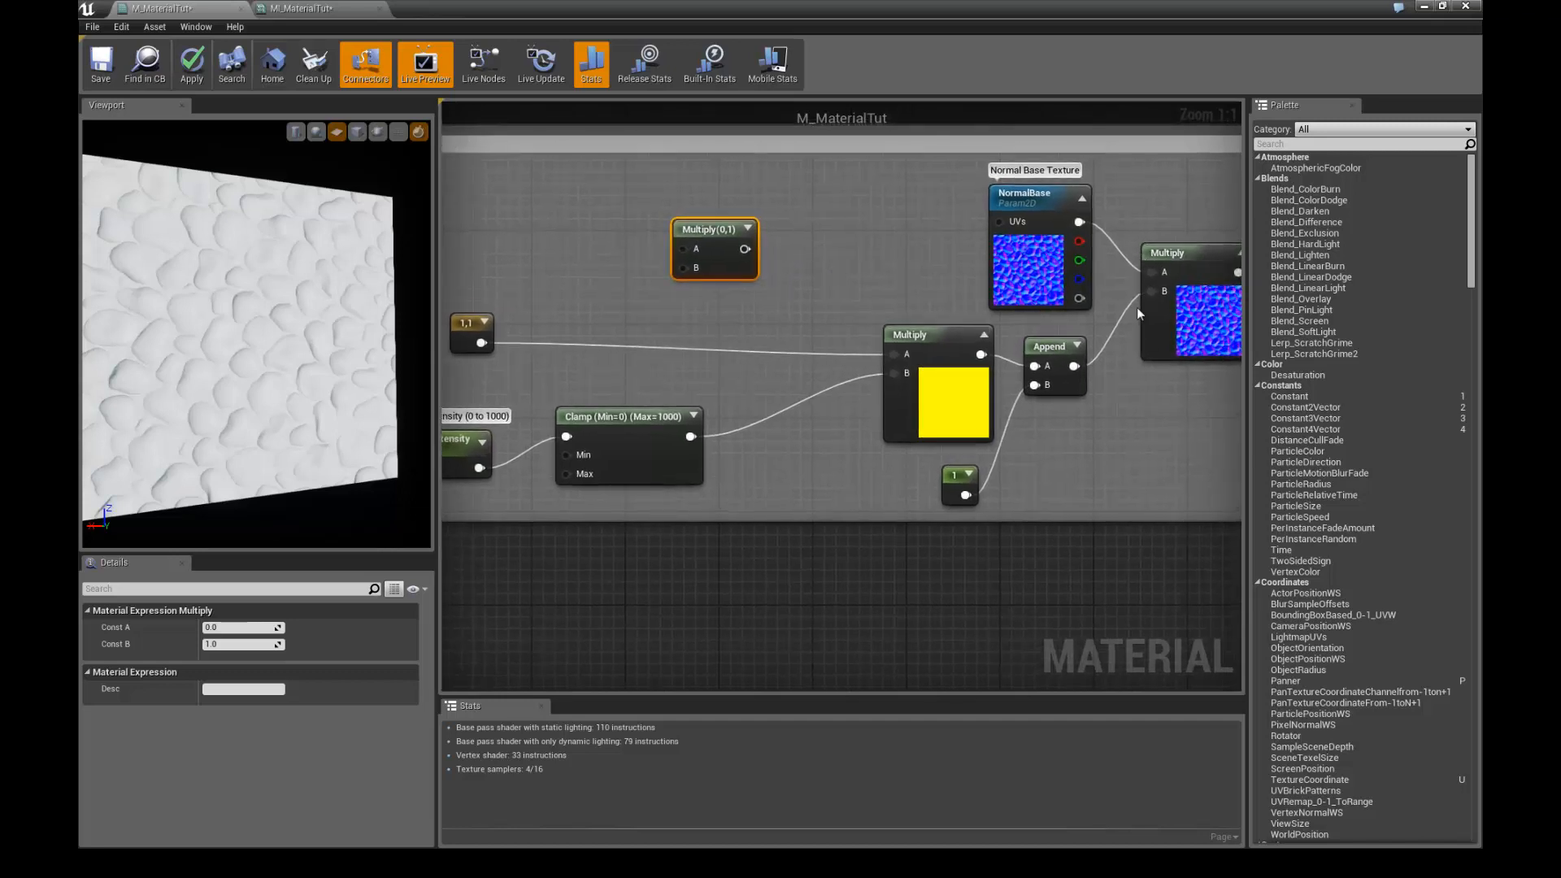
drag(668, 237, 633, 237)
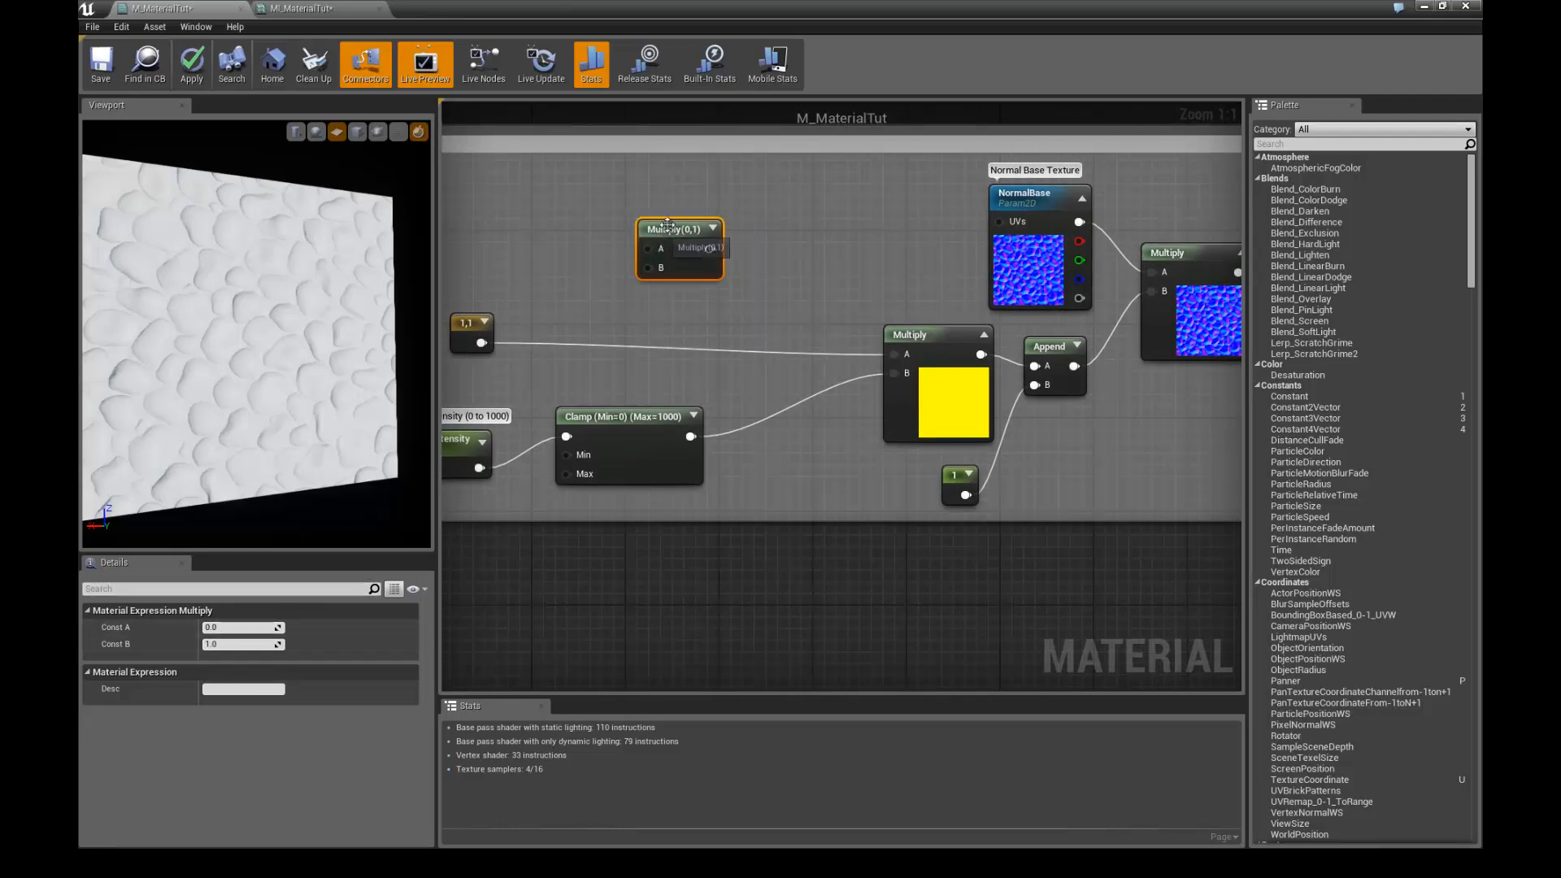
drag(665, 222, 699, 224)
key(Delete)
right_drag(623, 299, 719, 257)
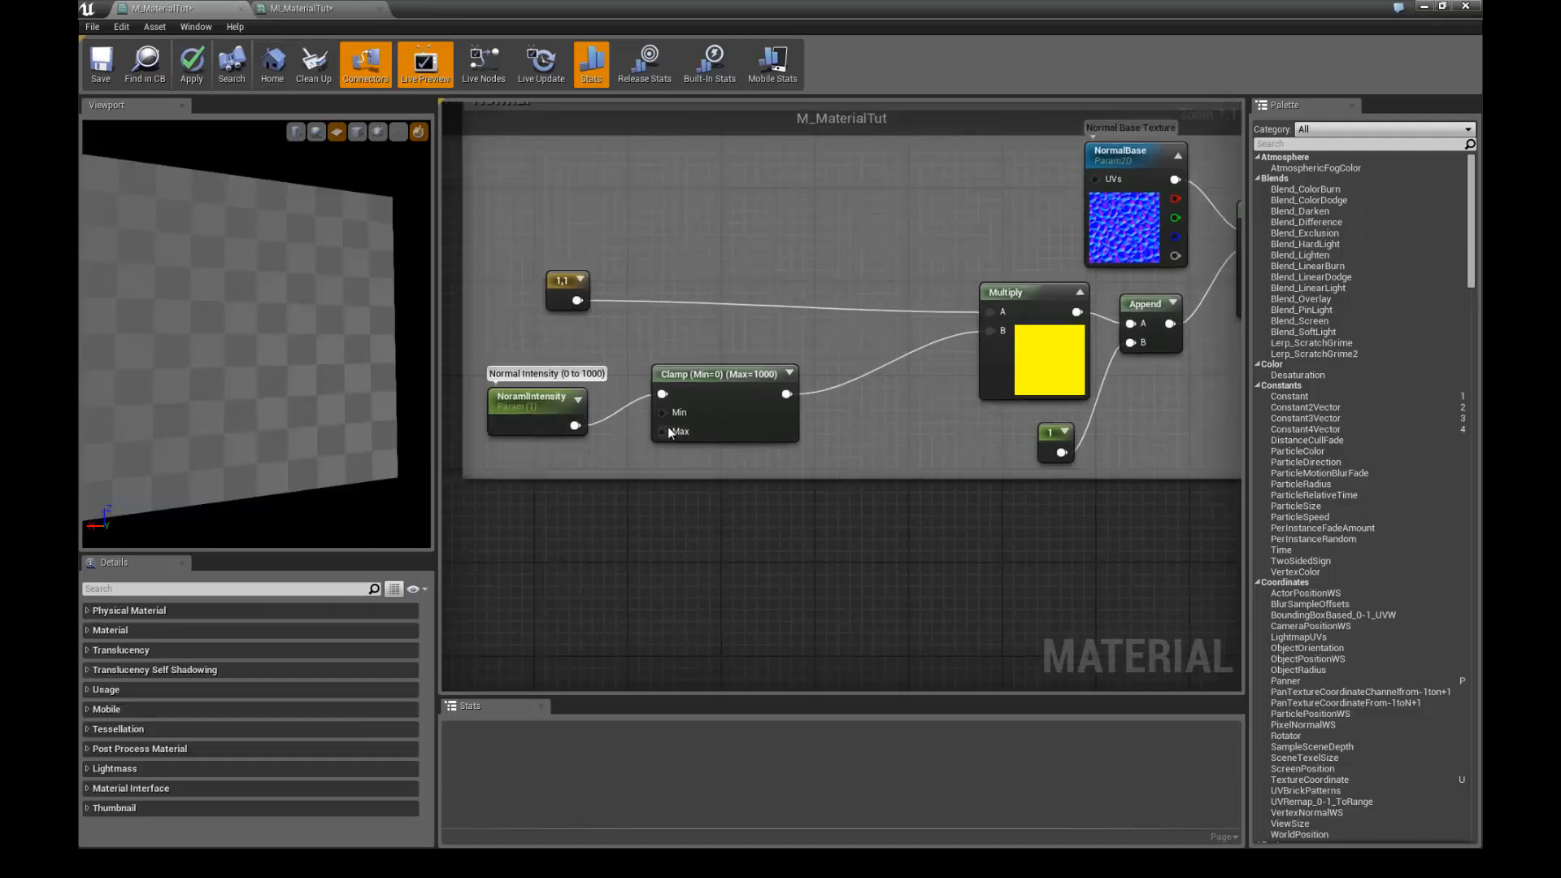
- Raise the NoramlIntensity node roughly level with the Clamp's input and shift the Clamp slightly away from it
click(685, 384)
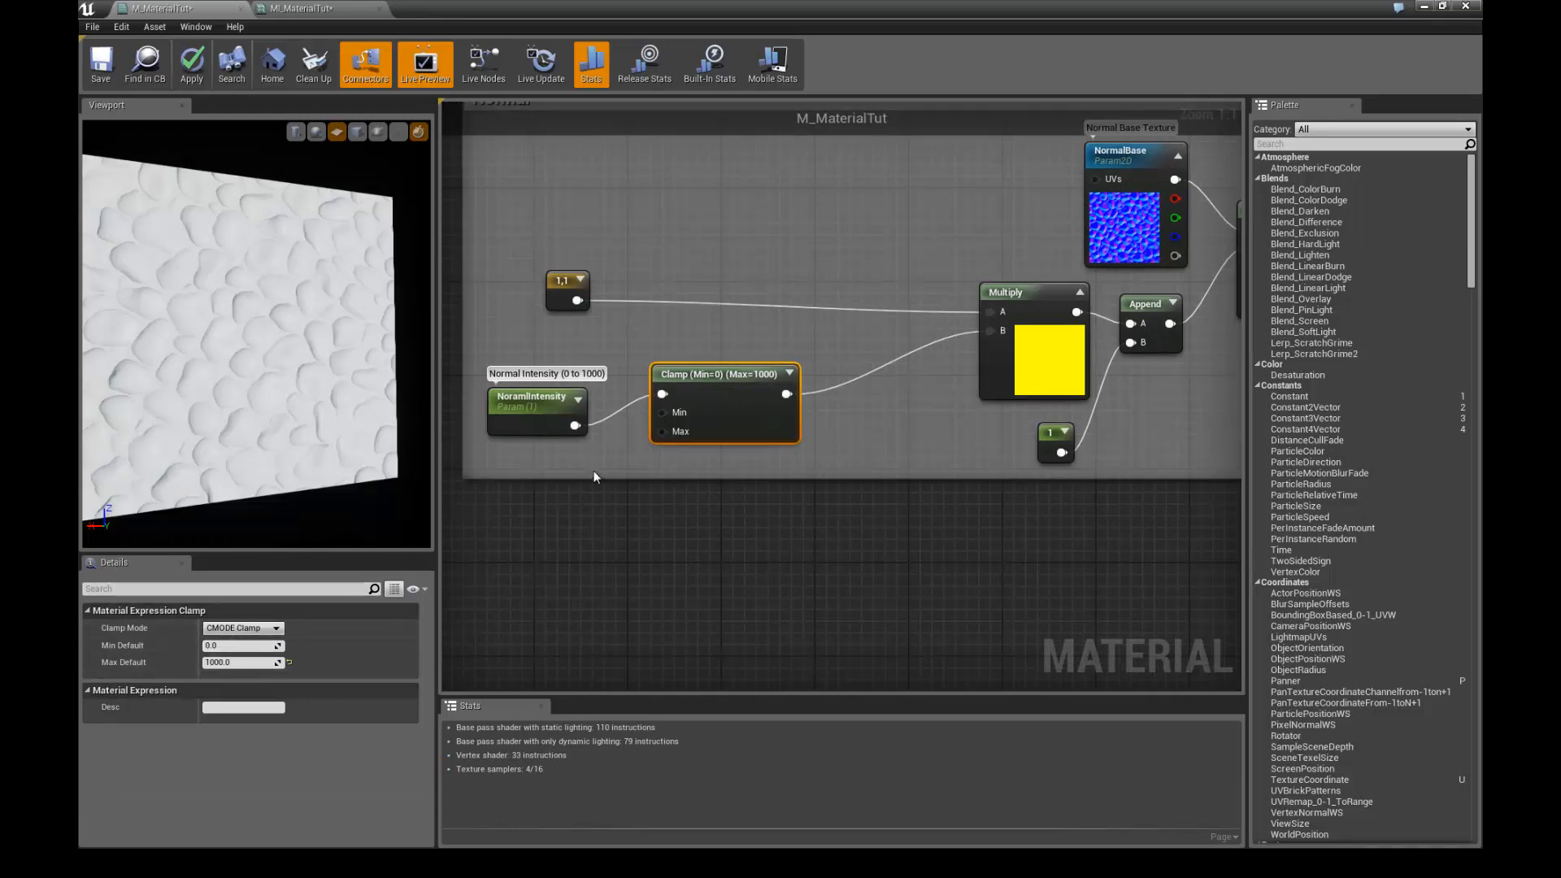
right_drag(598, 467, 627, 462)
drag(568, 391, 567, 356)
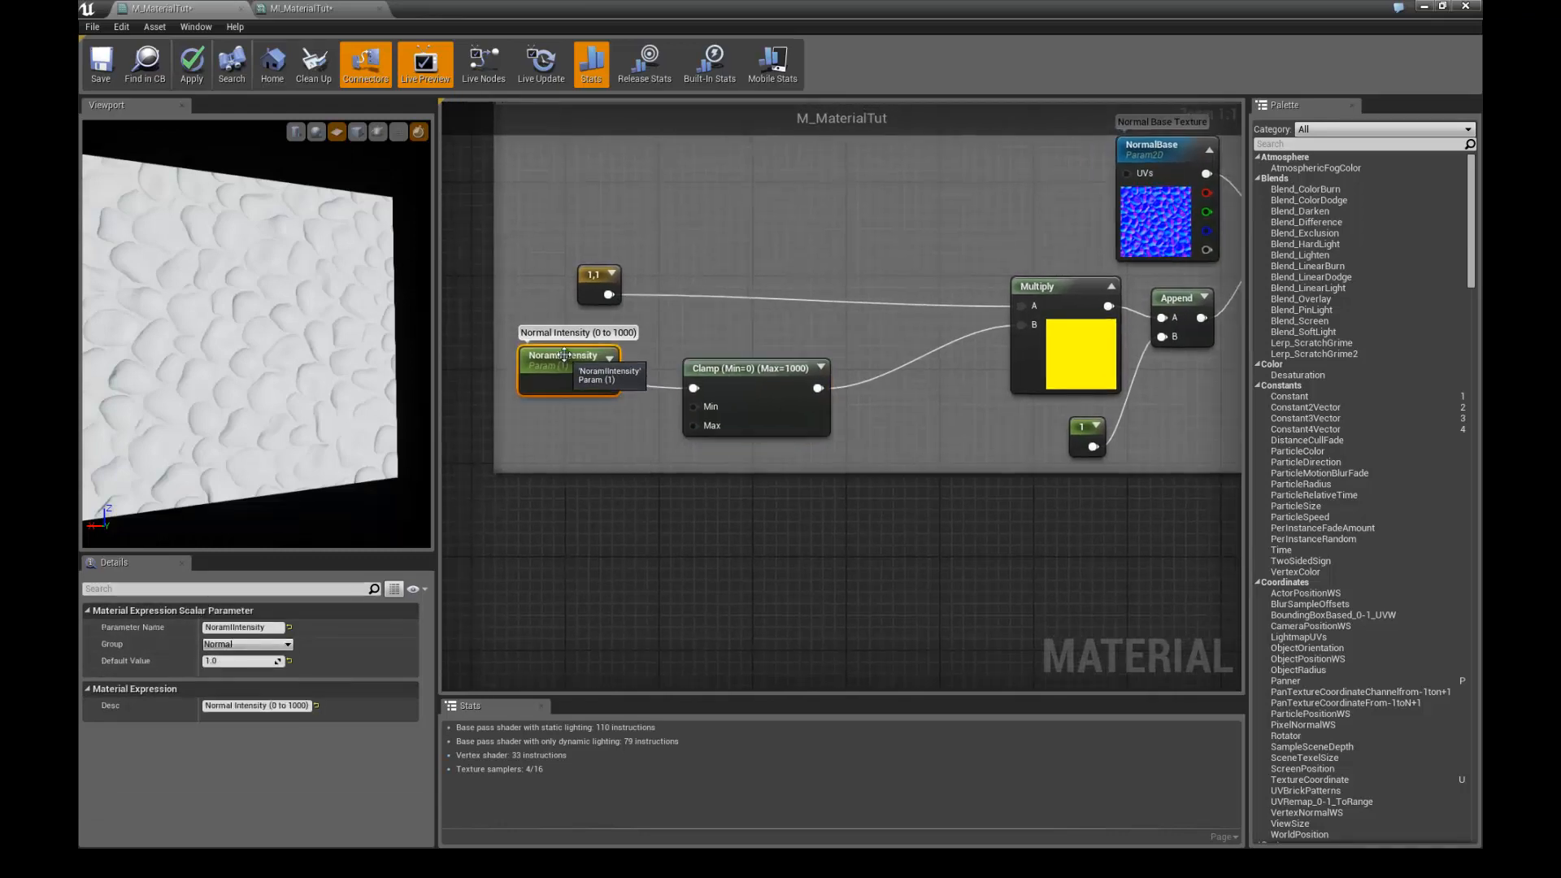
right_drag(612, 426, 607, 439)
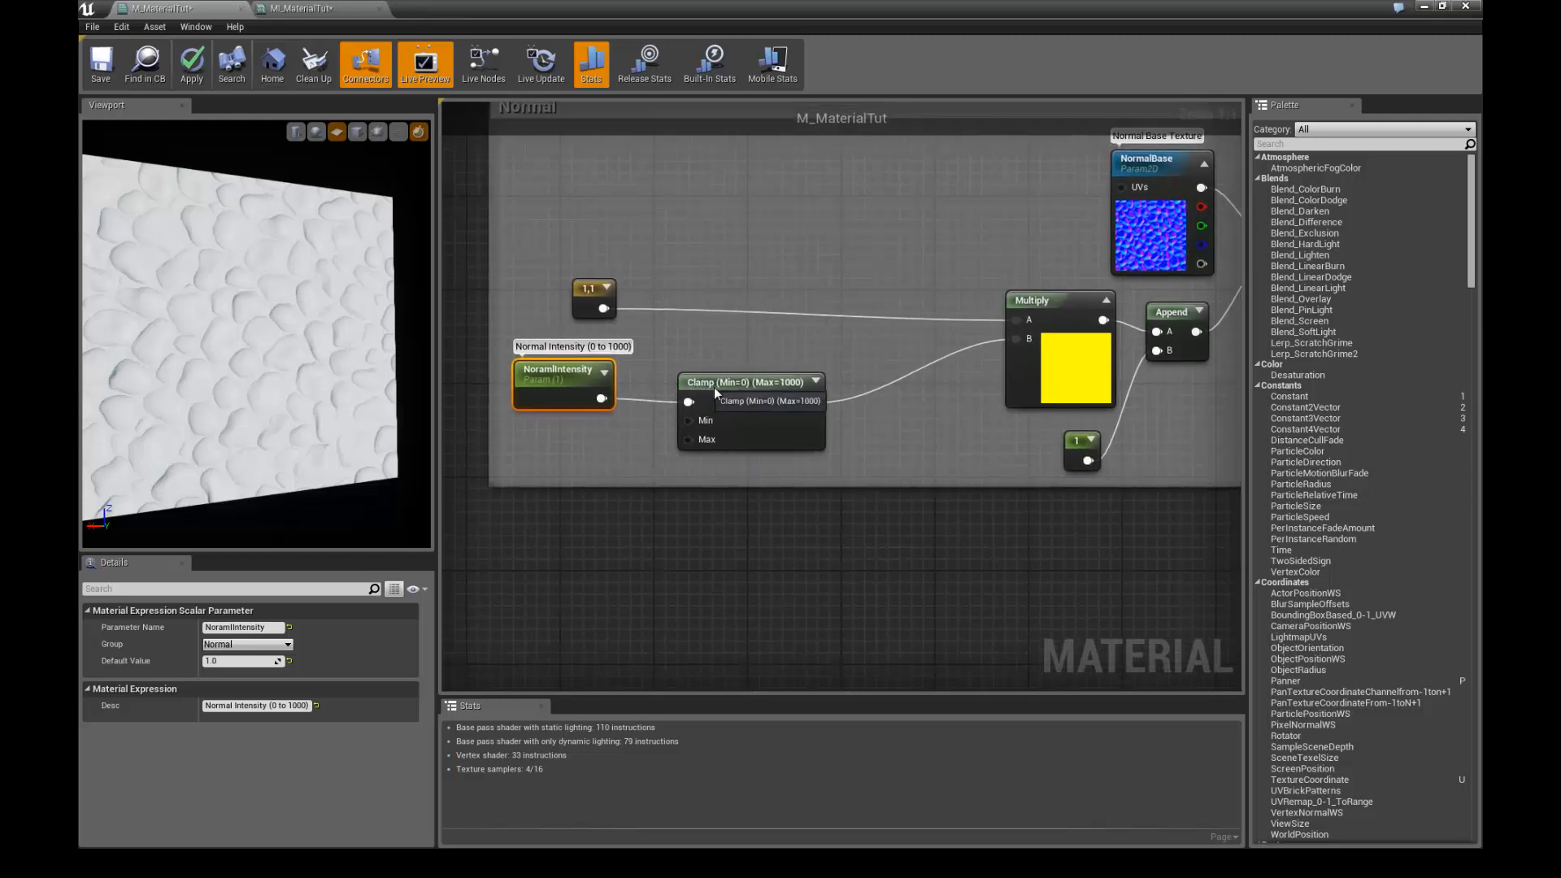
drag(714, 387, 726, 387)
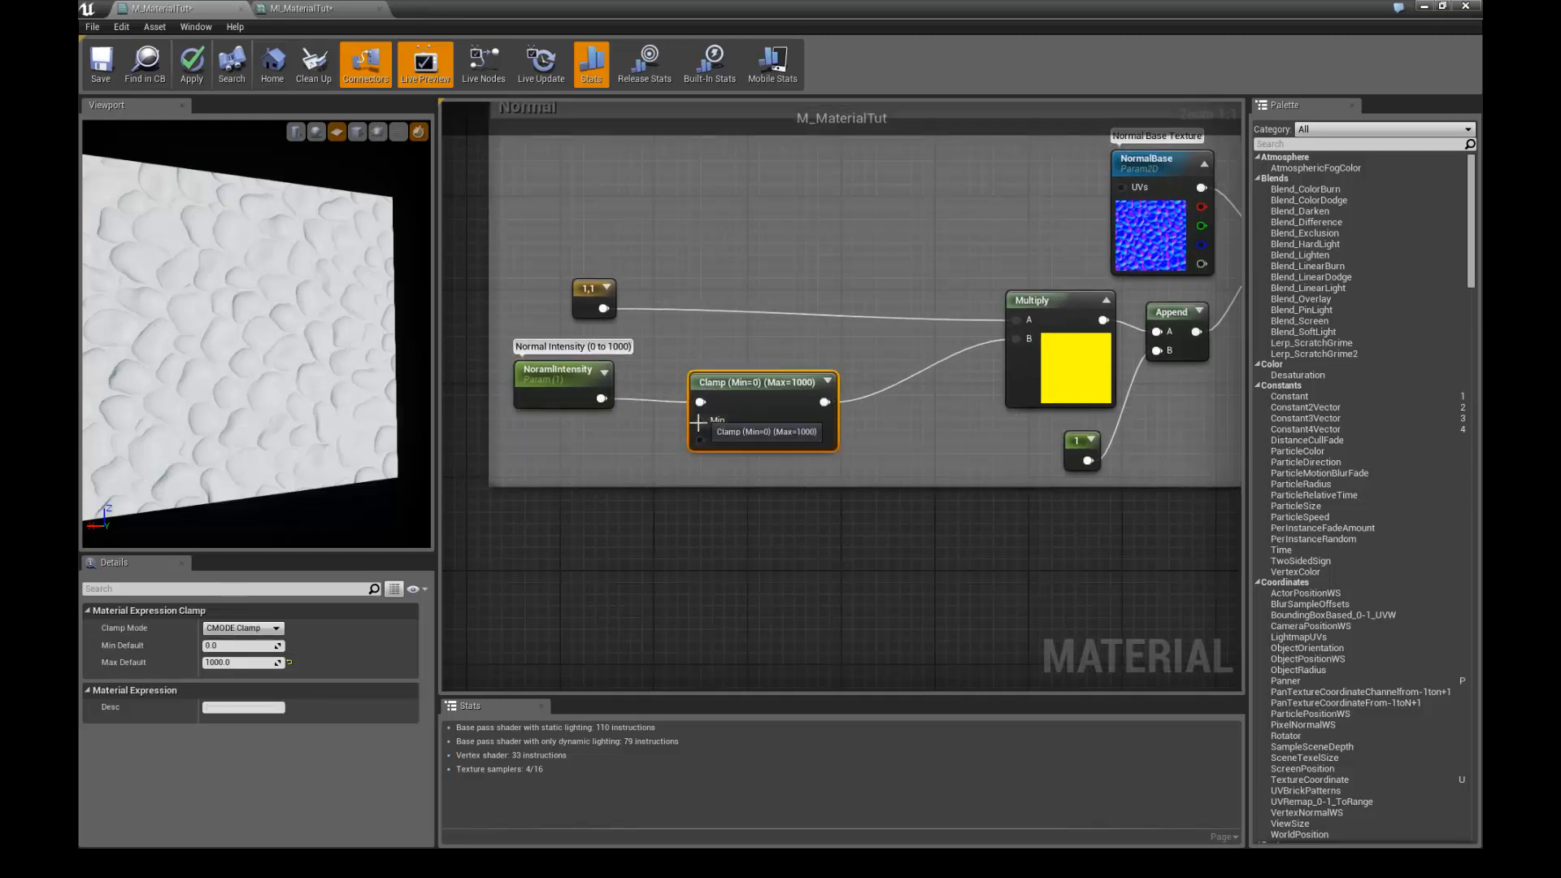
right_drag(642, 435, 661, 433)
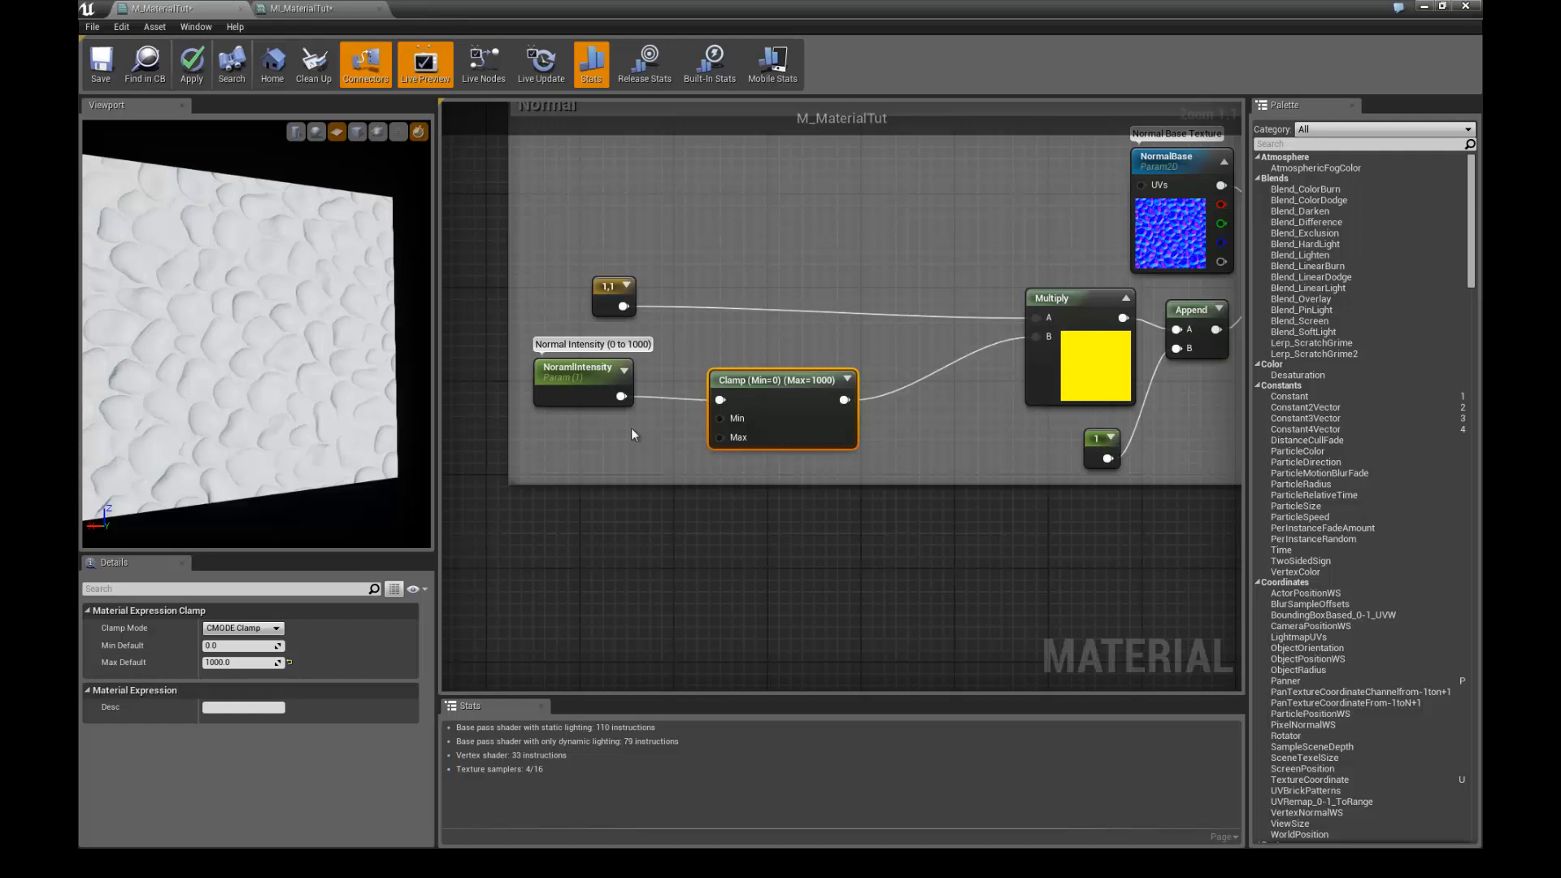
right_drag(626, 438, 600, 433)
click(571, 379)
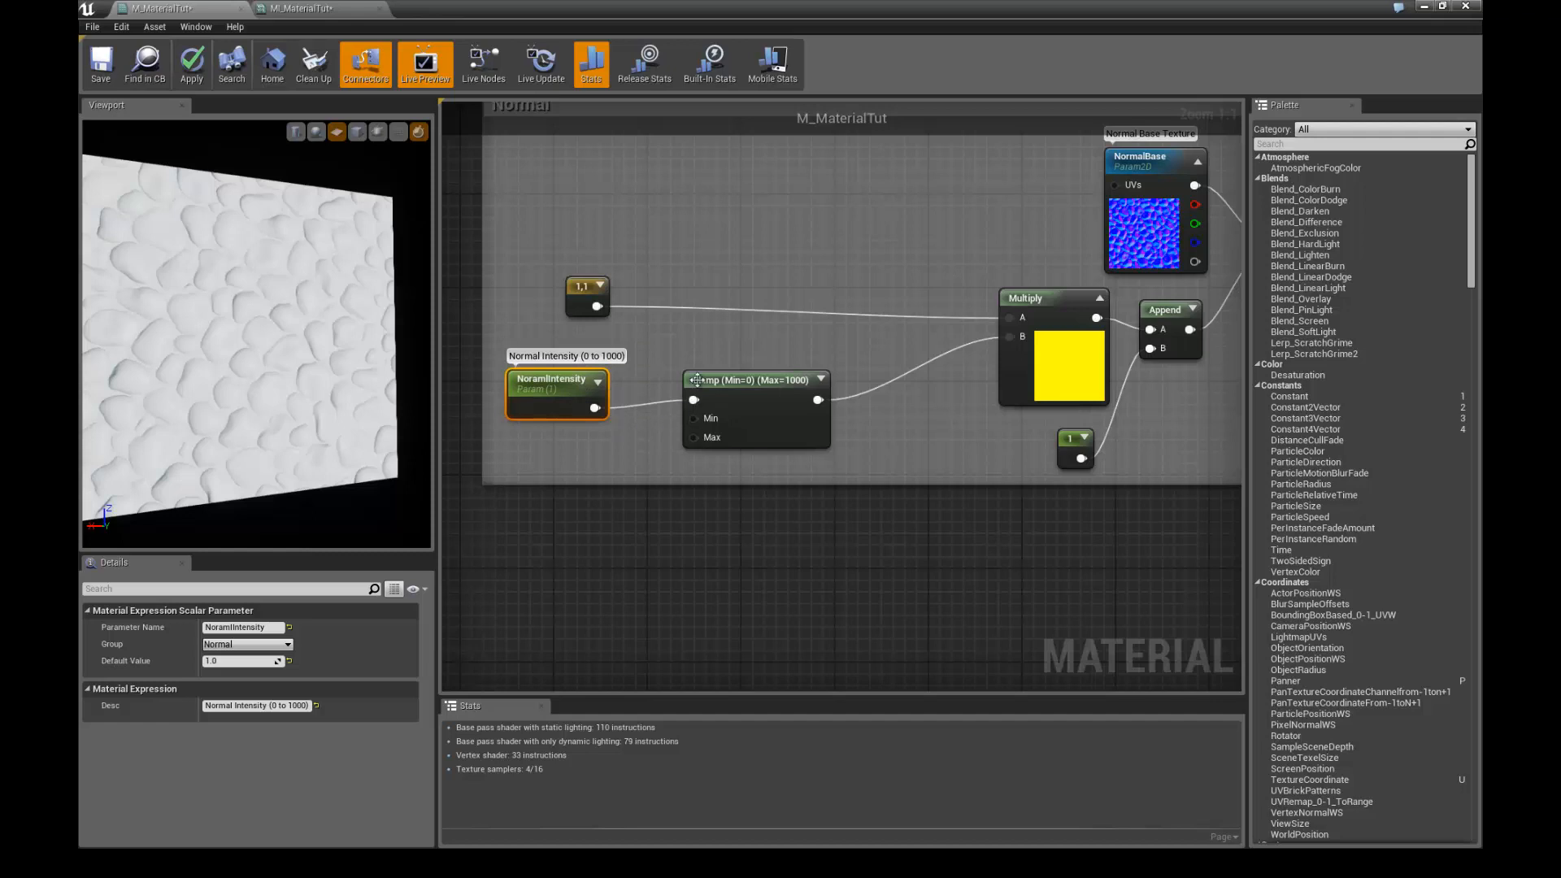
drag(545, 390, 545, 379)
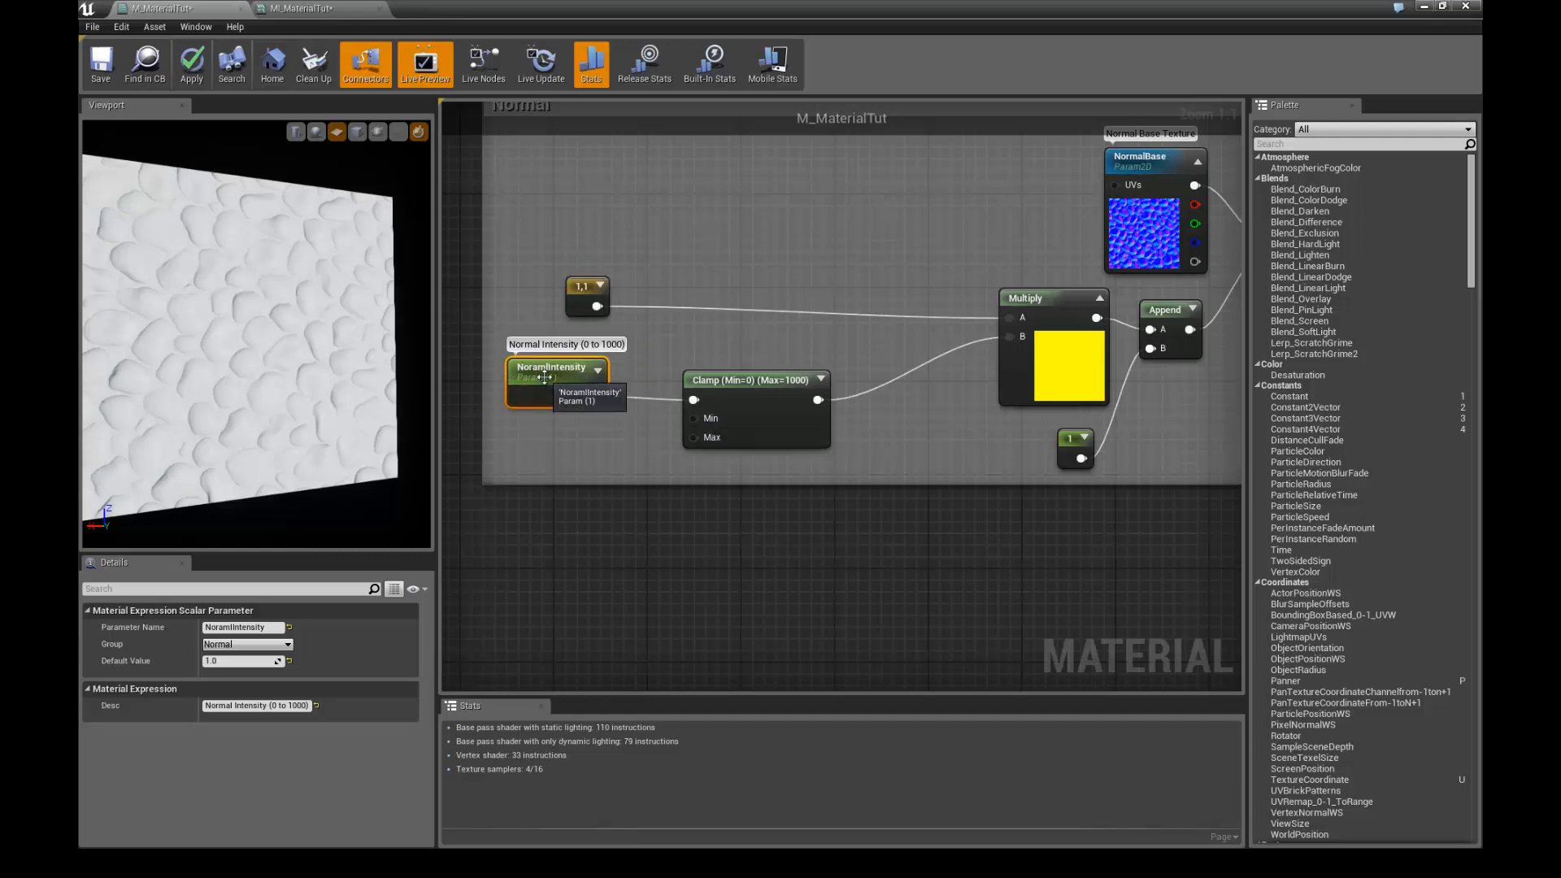
right_drag(583, 421, 564, 420)
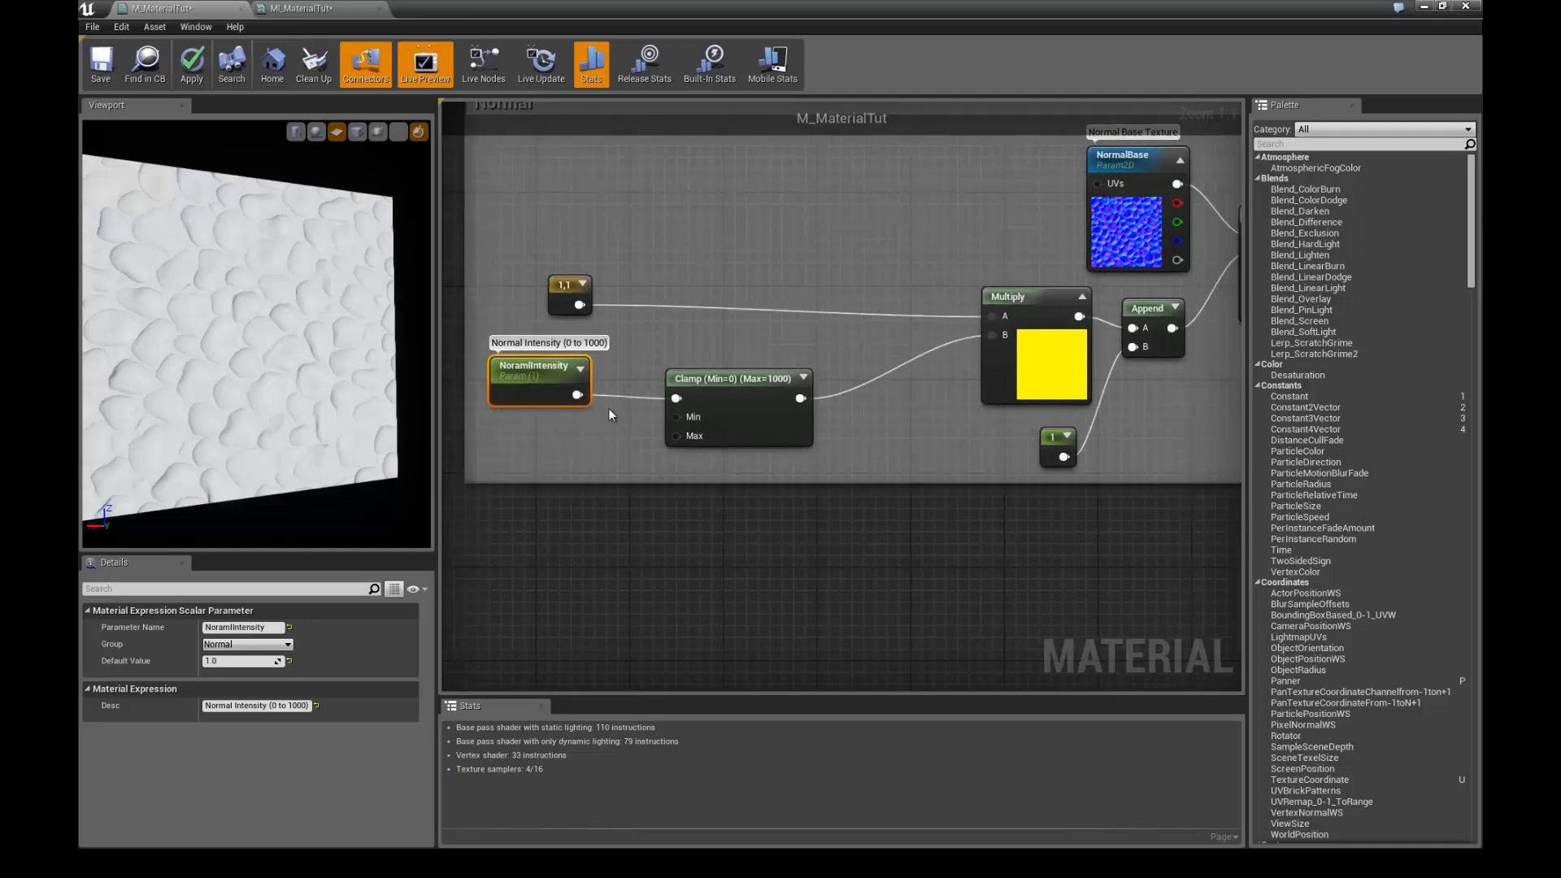
- Move the 1,1 constant, NoramlIntensity and Clamp nodes closer to the first Multiply inside the Normal comment
scroll(609, 409, down, 1)
scroll(804, 351, down, 2)
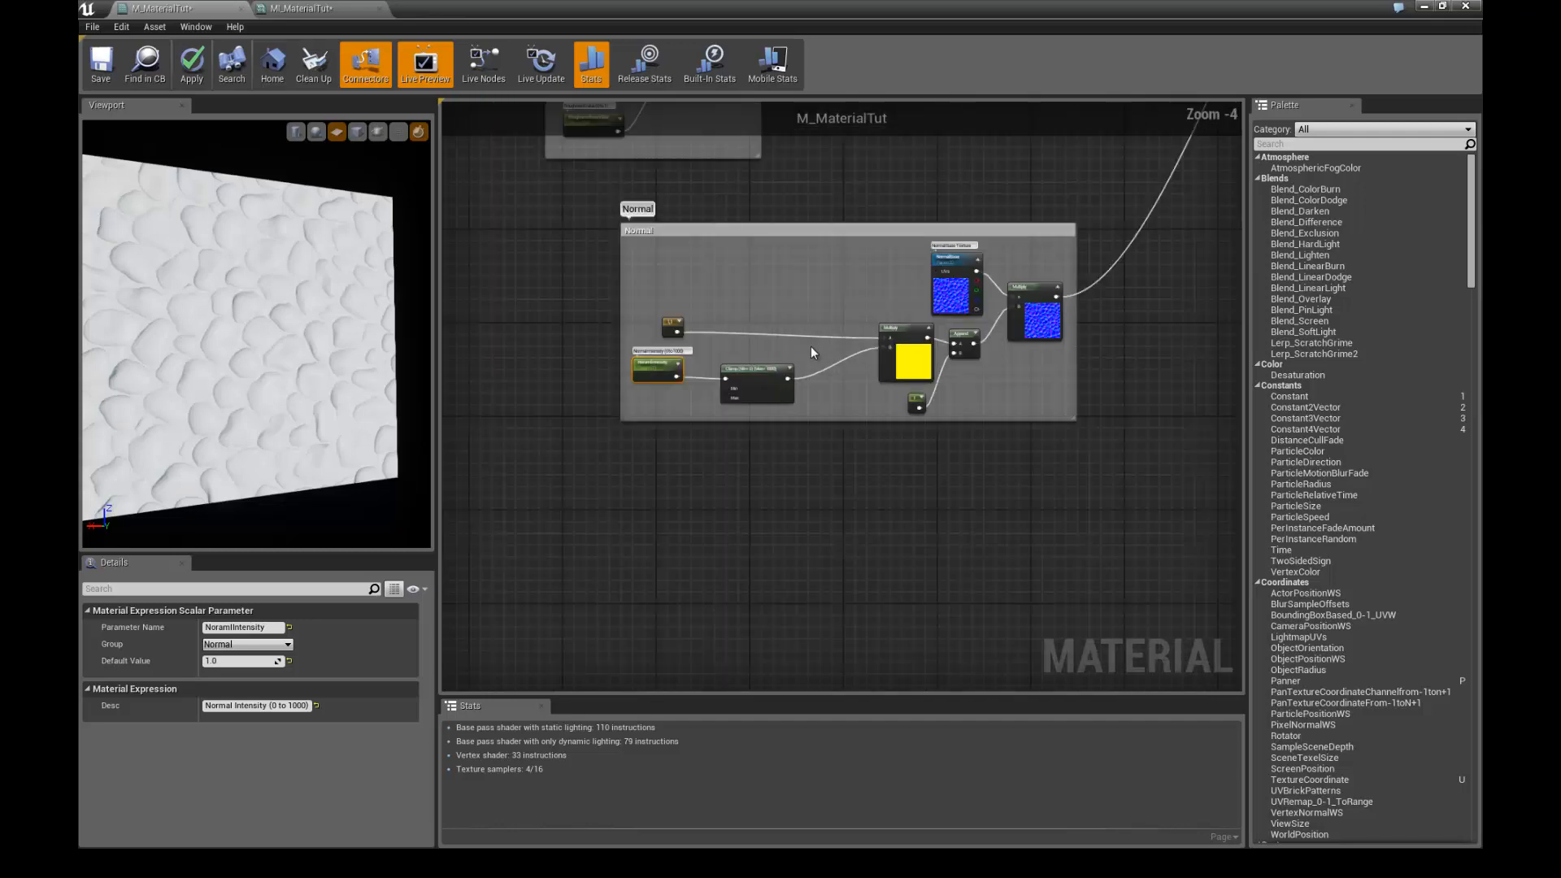
scroll(811, 345, up, 1)
drag(554, 286, 823, 353)
click(750, 307)
drag(706, 283, 846, 296)
- Shift all the nodes in the Normal comment to its left edge and narrow the comment box to fit them
scroll(772, 276, down, 2)
drag(678, 254, 1013, 382)
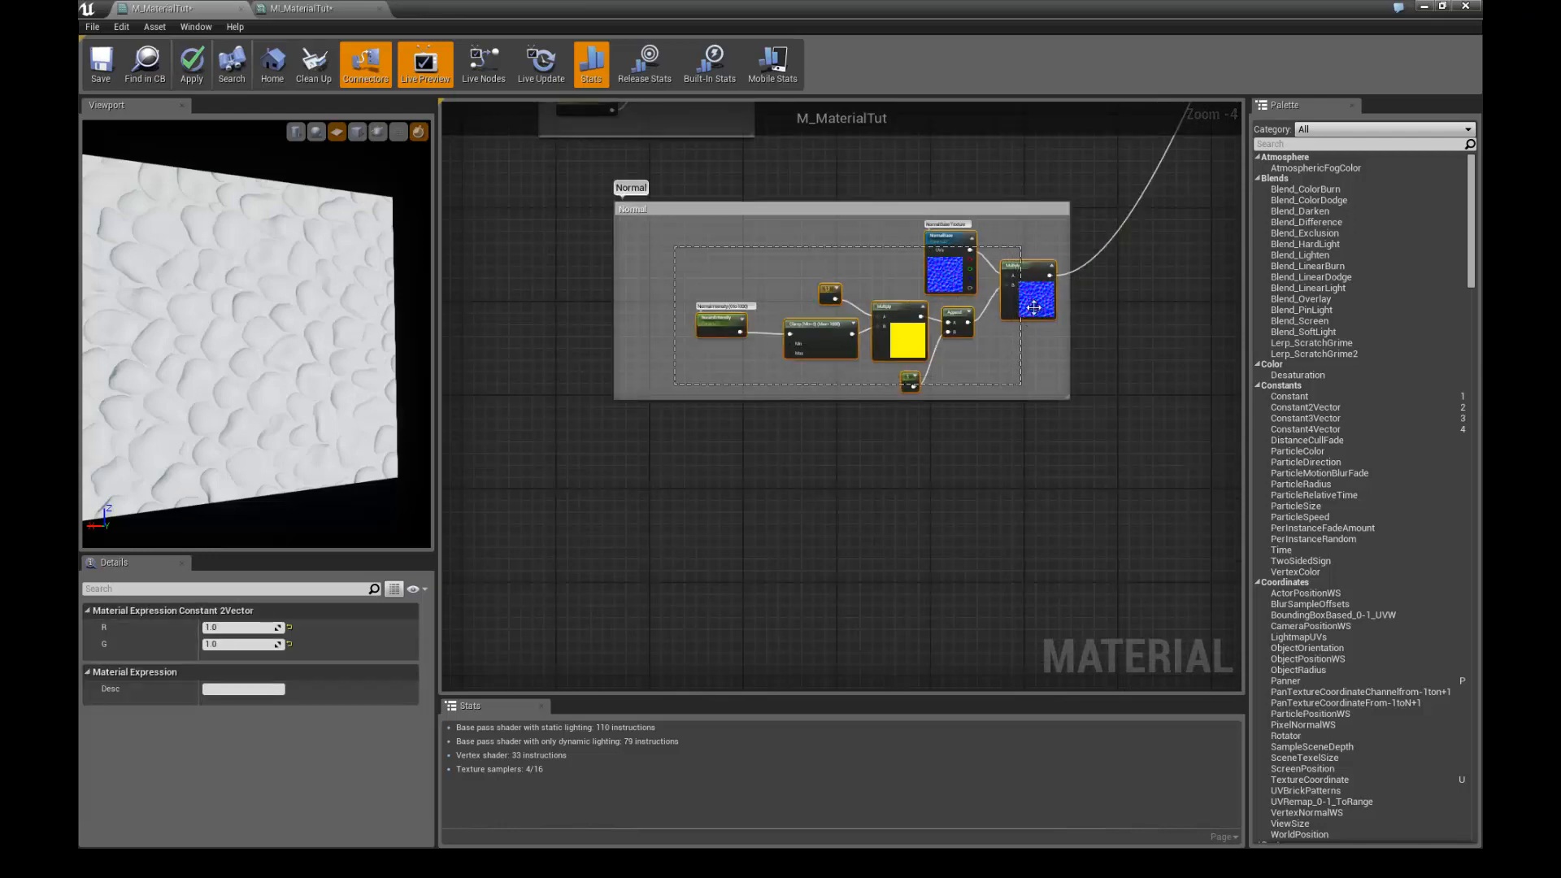
drag(1023, 285, 941, 283)
click(1065, 398)
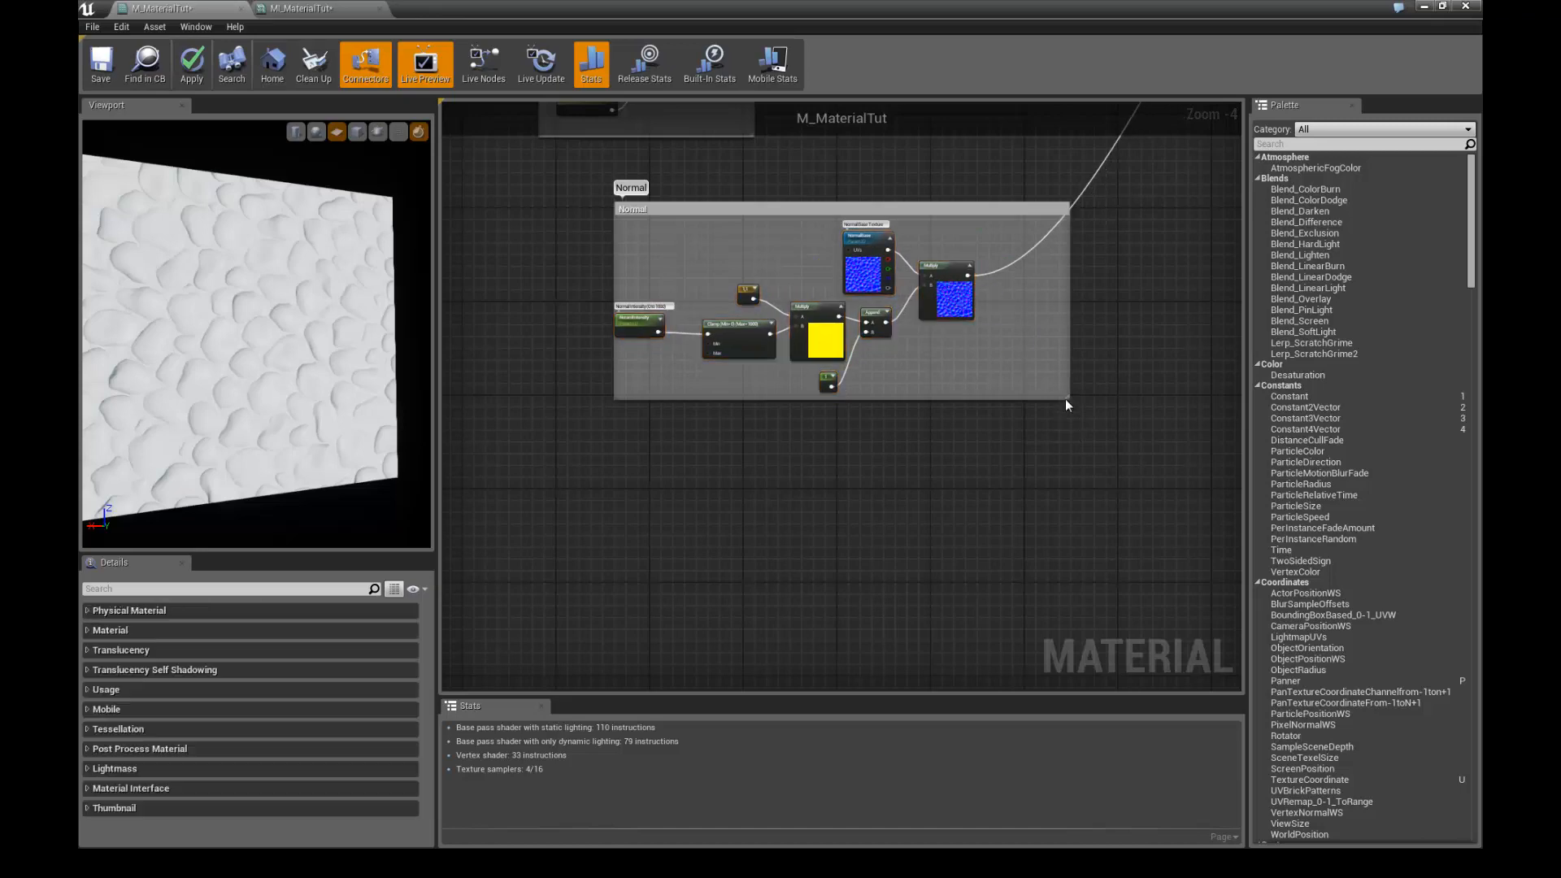
drag(1069, 399, 987, 399)
right_drag(999, 383, 912, 436)
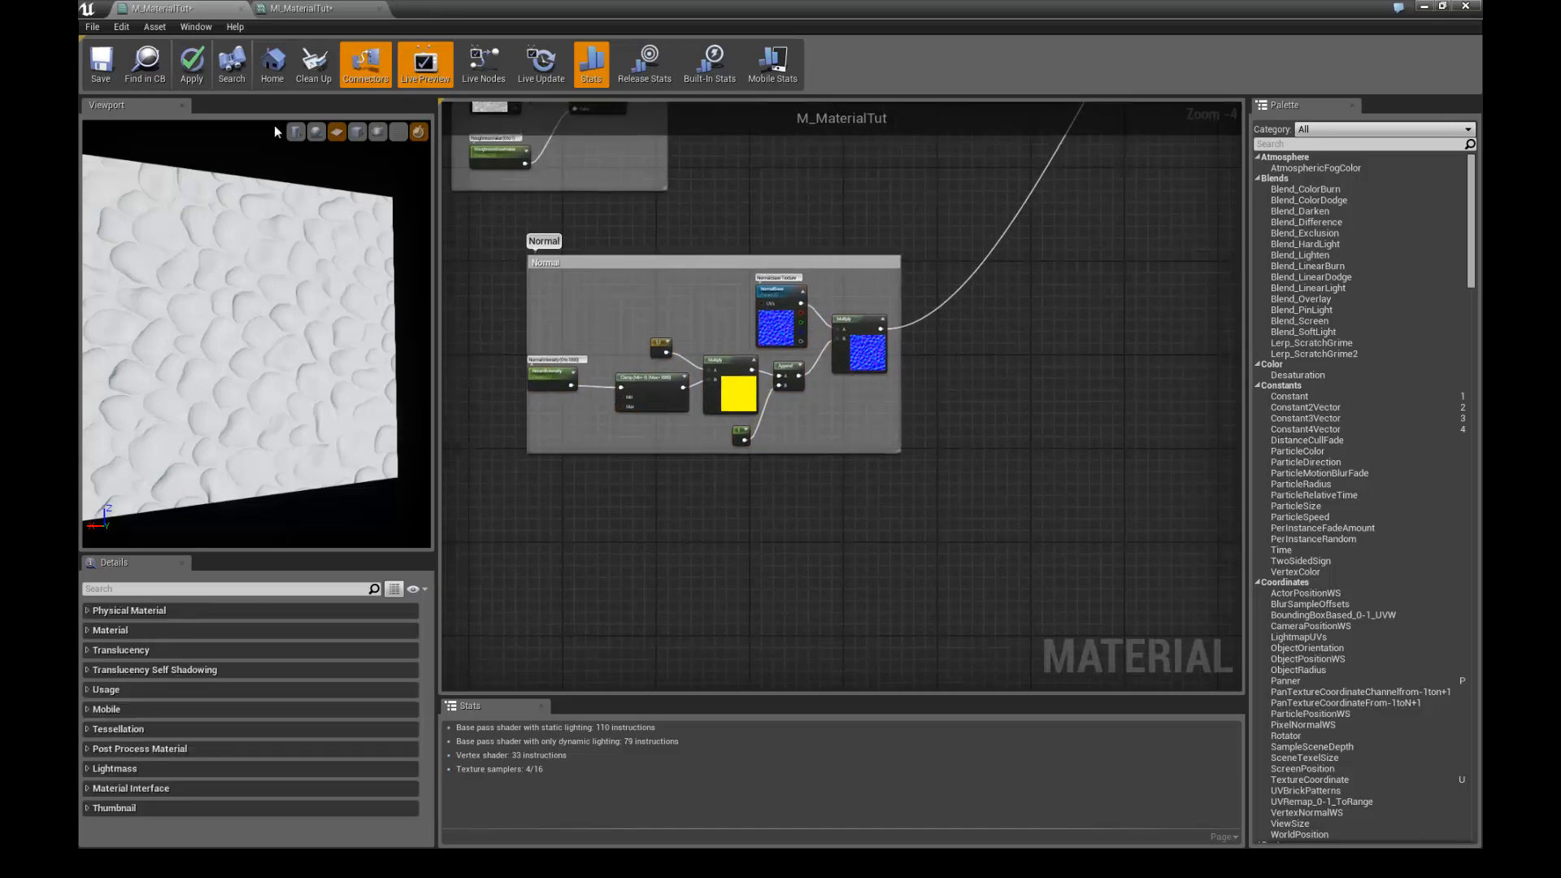
- Apply the M_MaterialTut changes, leave the level viewport's fullscreen mode and save all
drag(382, 22, 1043, 48)
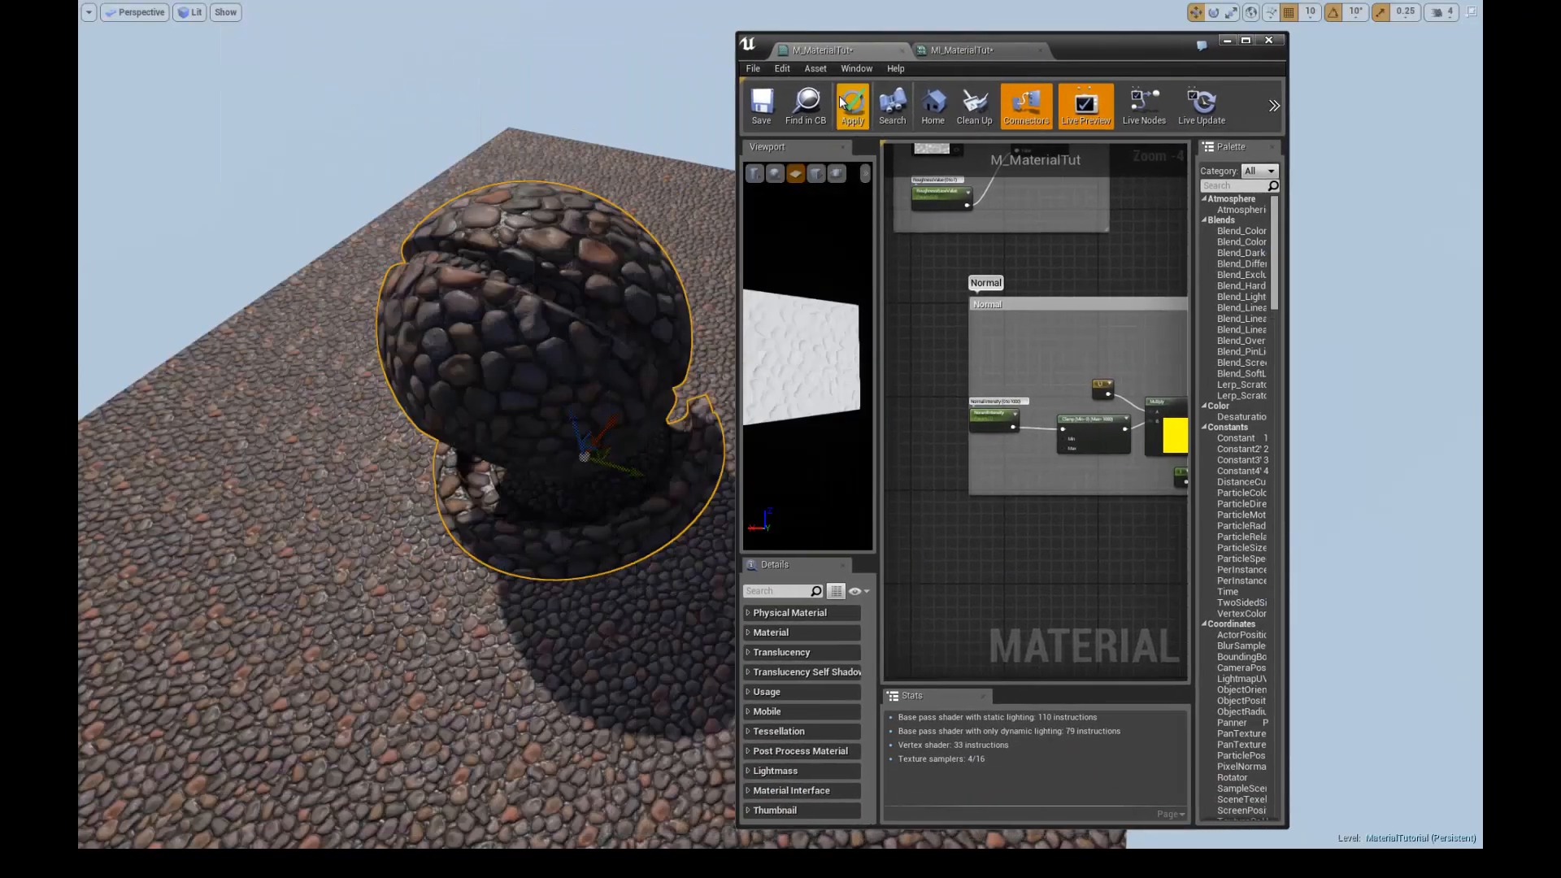
click(852, 105)
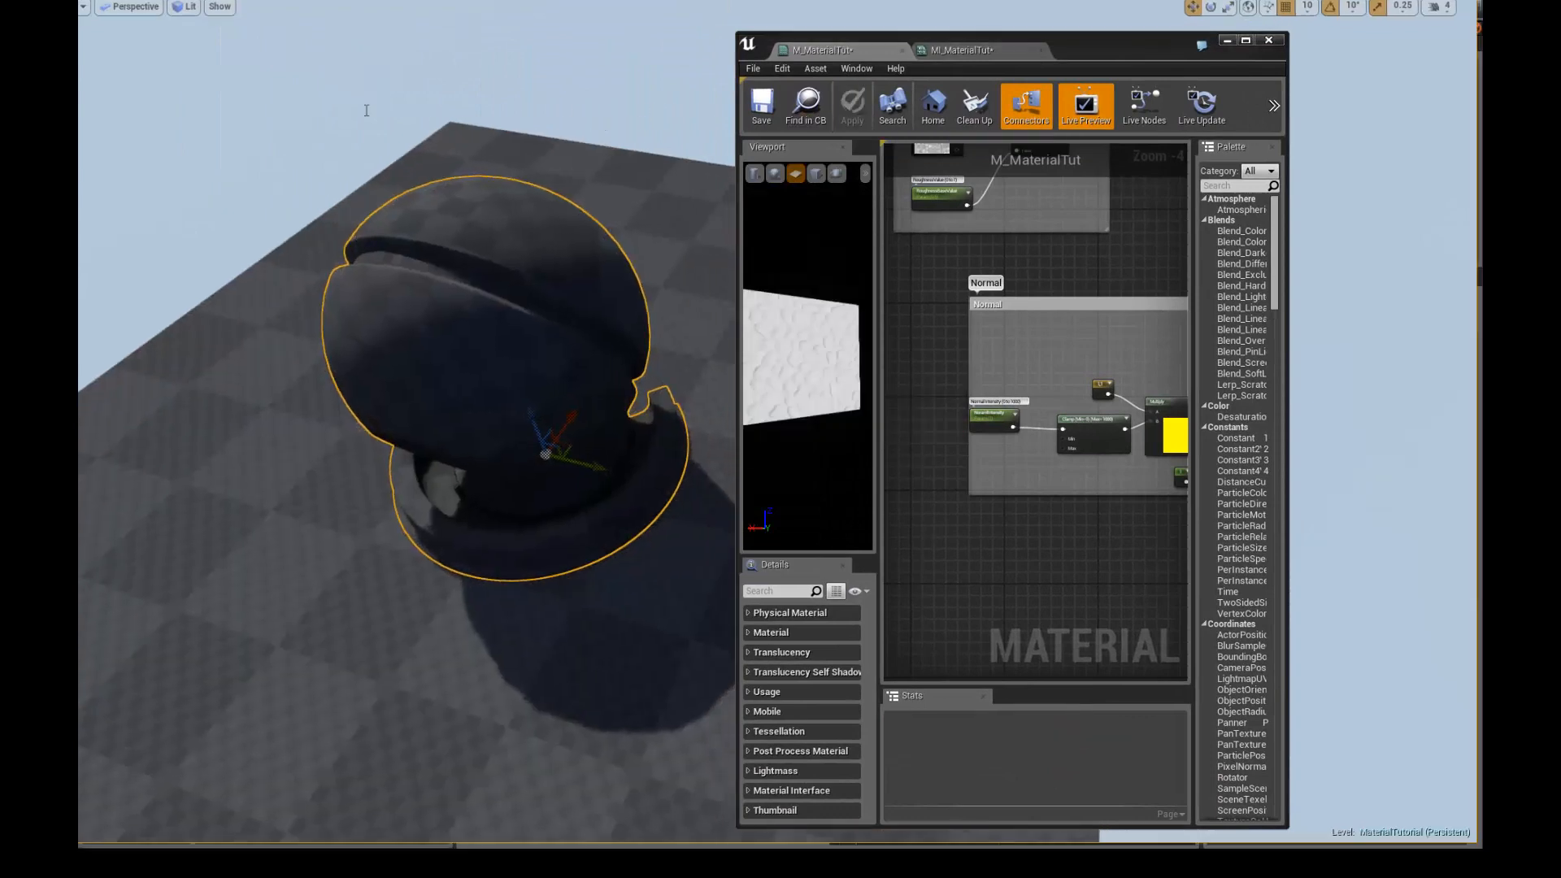
key(F11)
click(92, 28)
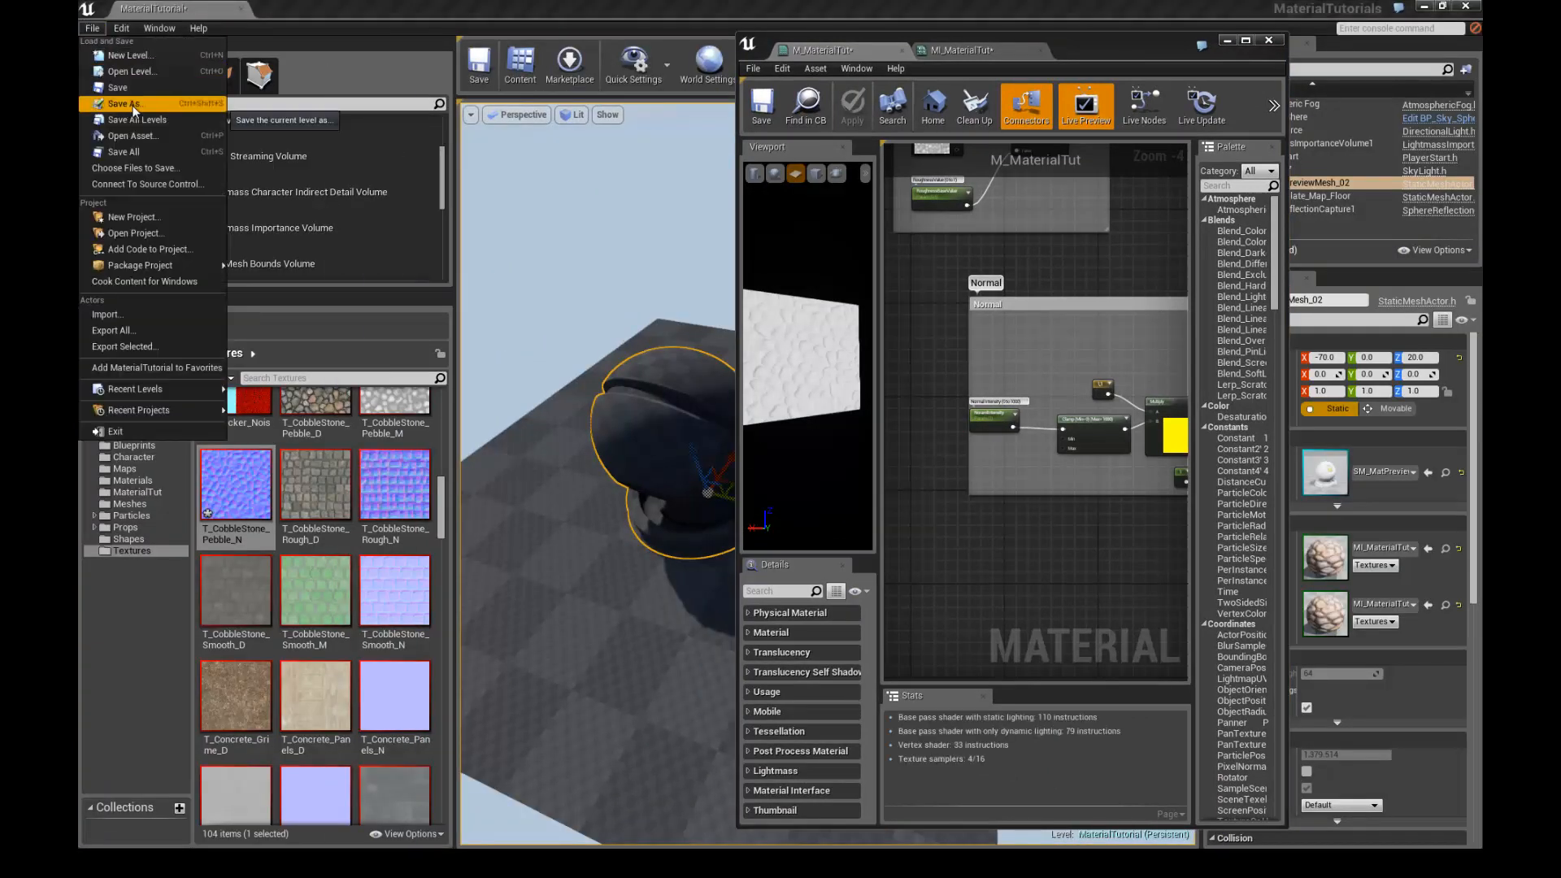
click(134, 153)
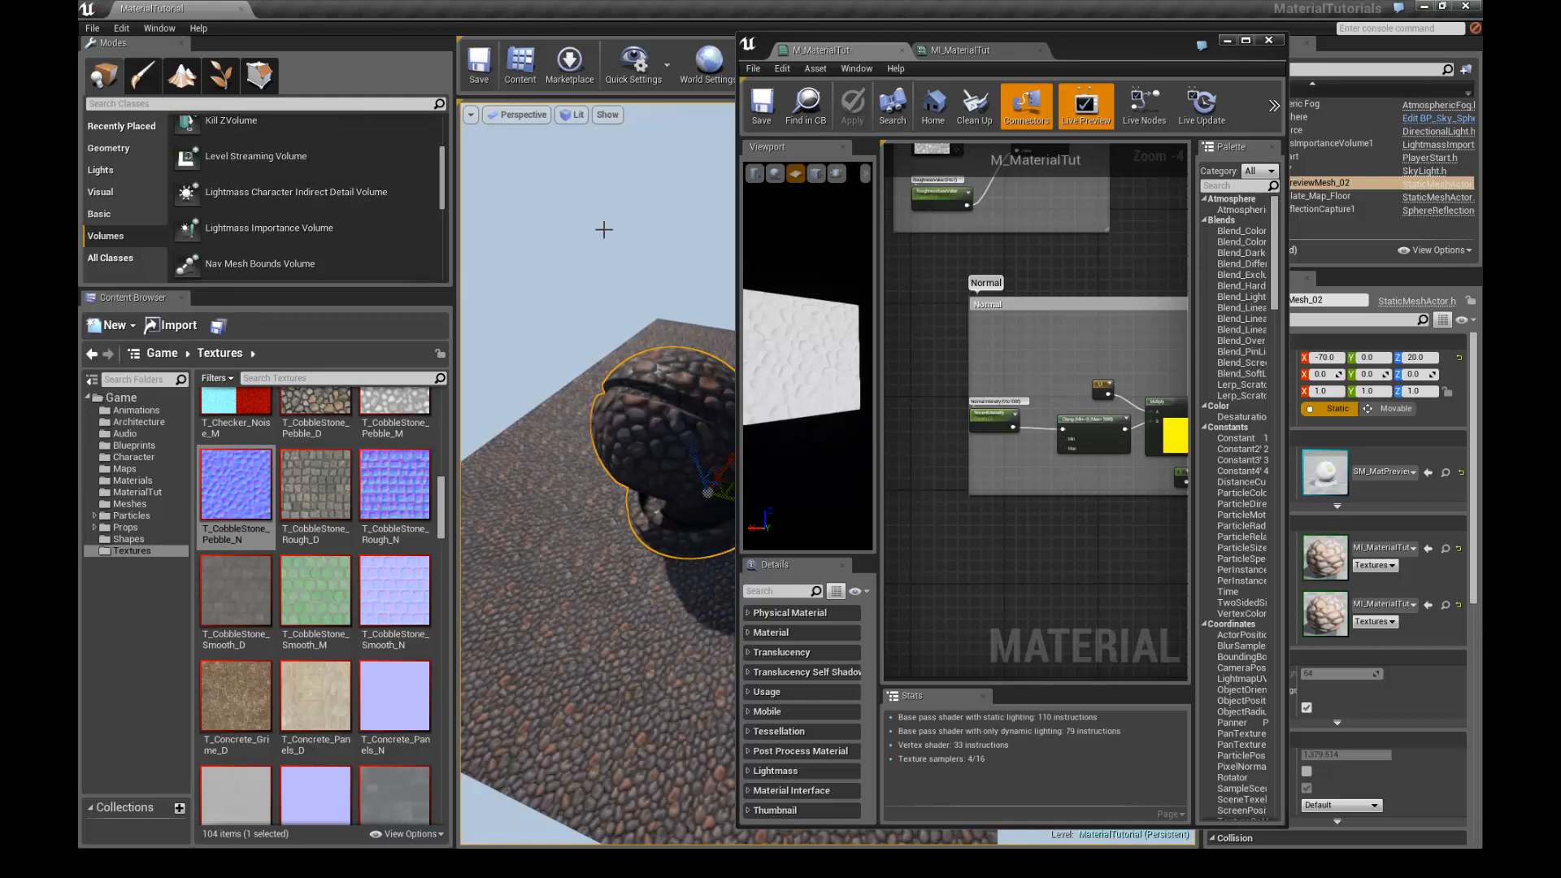
right_drag(602, 230, 633, 228)
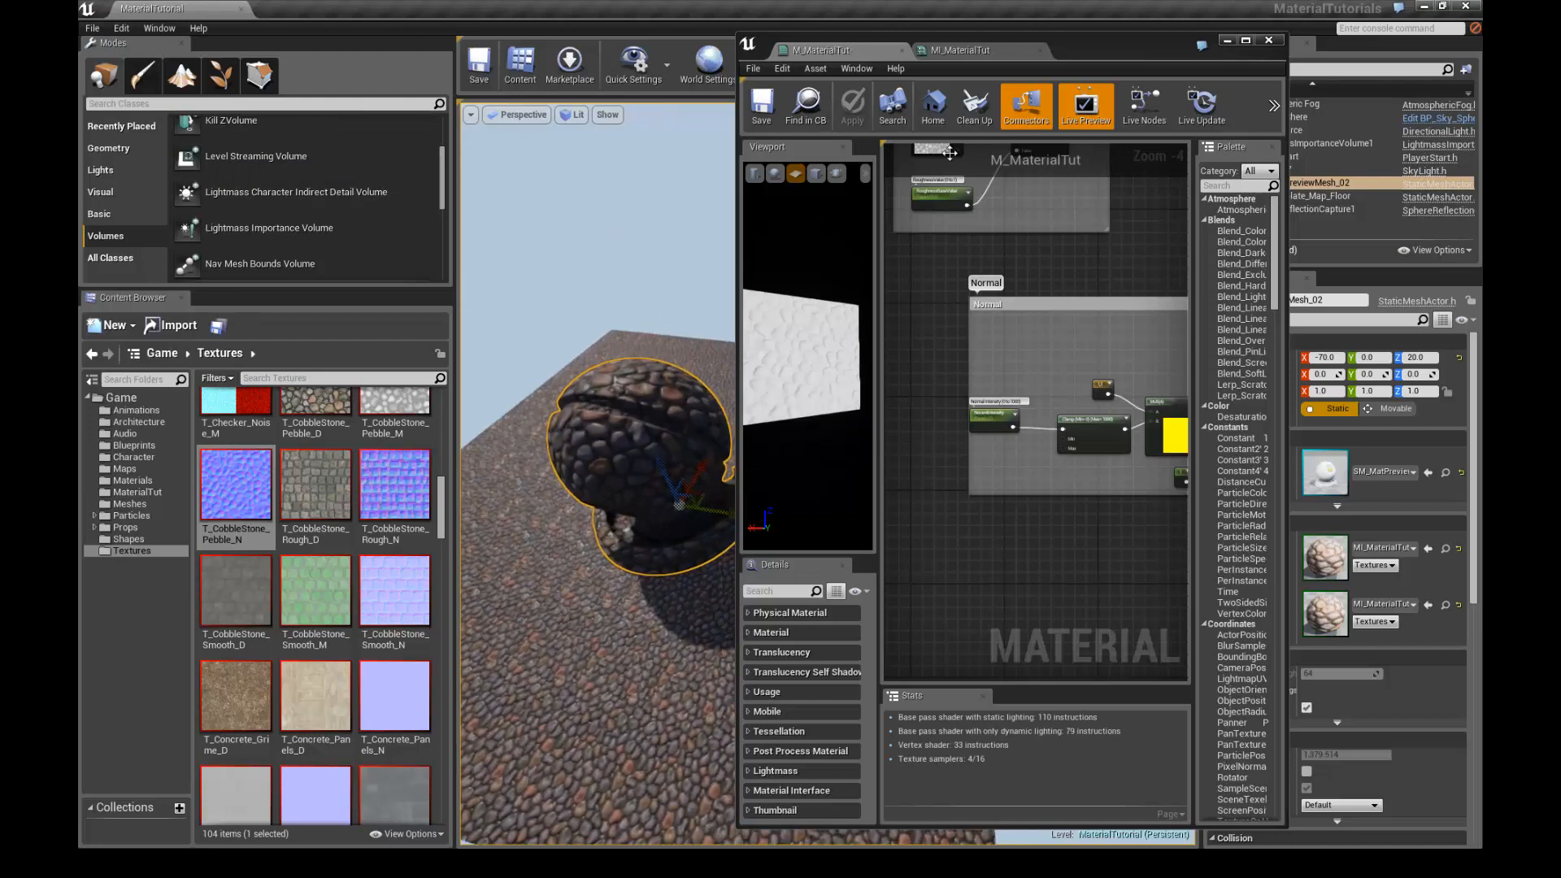
- Move the Normal comment with its nodes so its left edge lines up with the Roughness comment above
click(1245, 40)
right_drag(817, 200, 892, 265)
scroll(842, 273, down, 3)
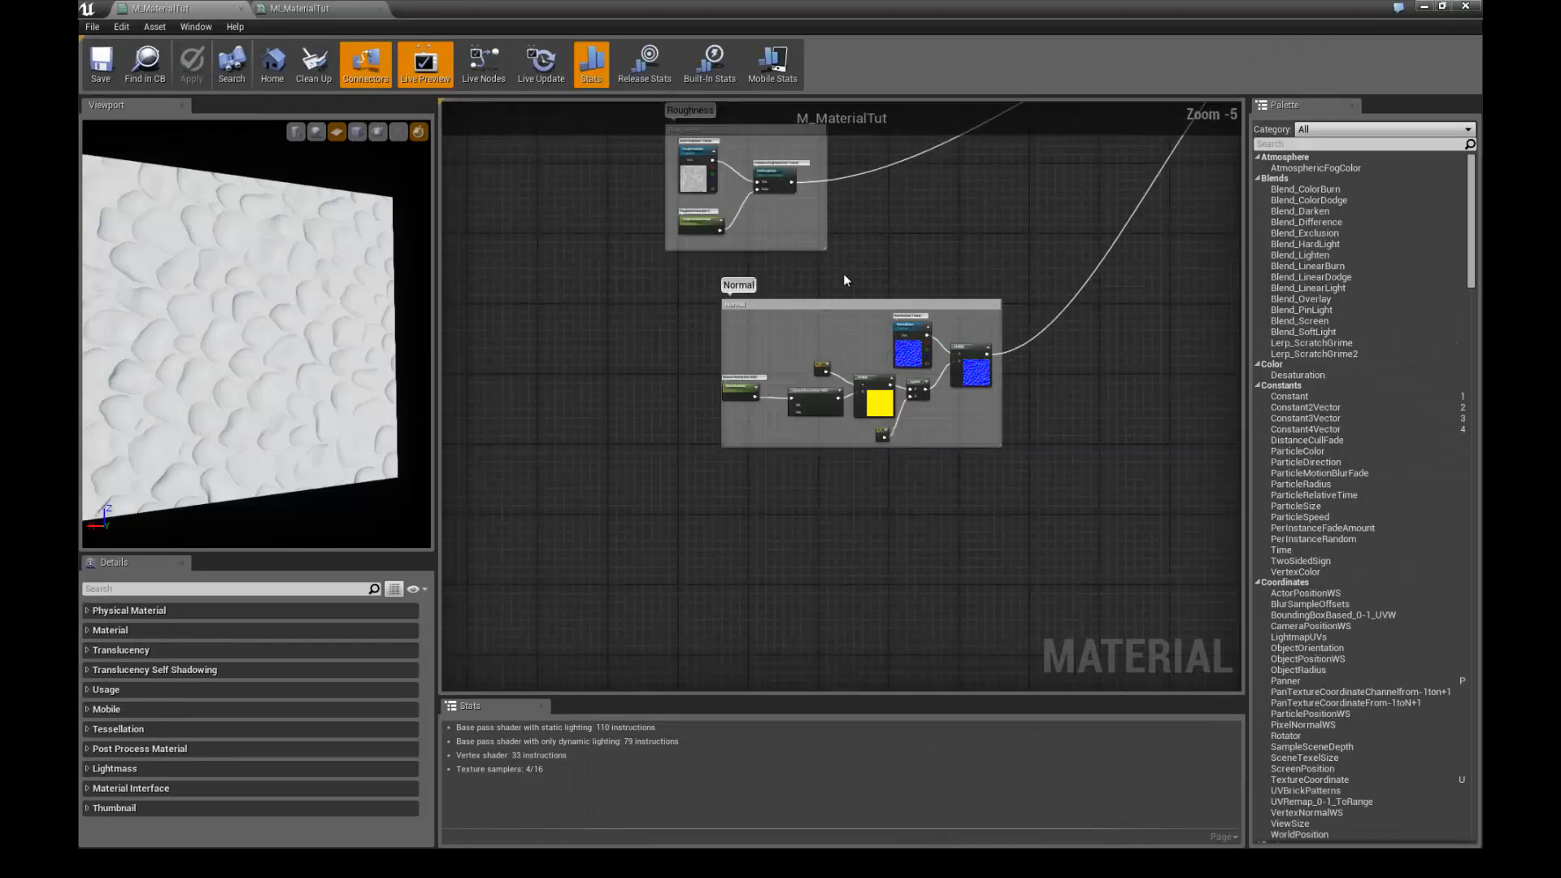
scroll(761, 401, up, 2)
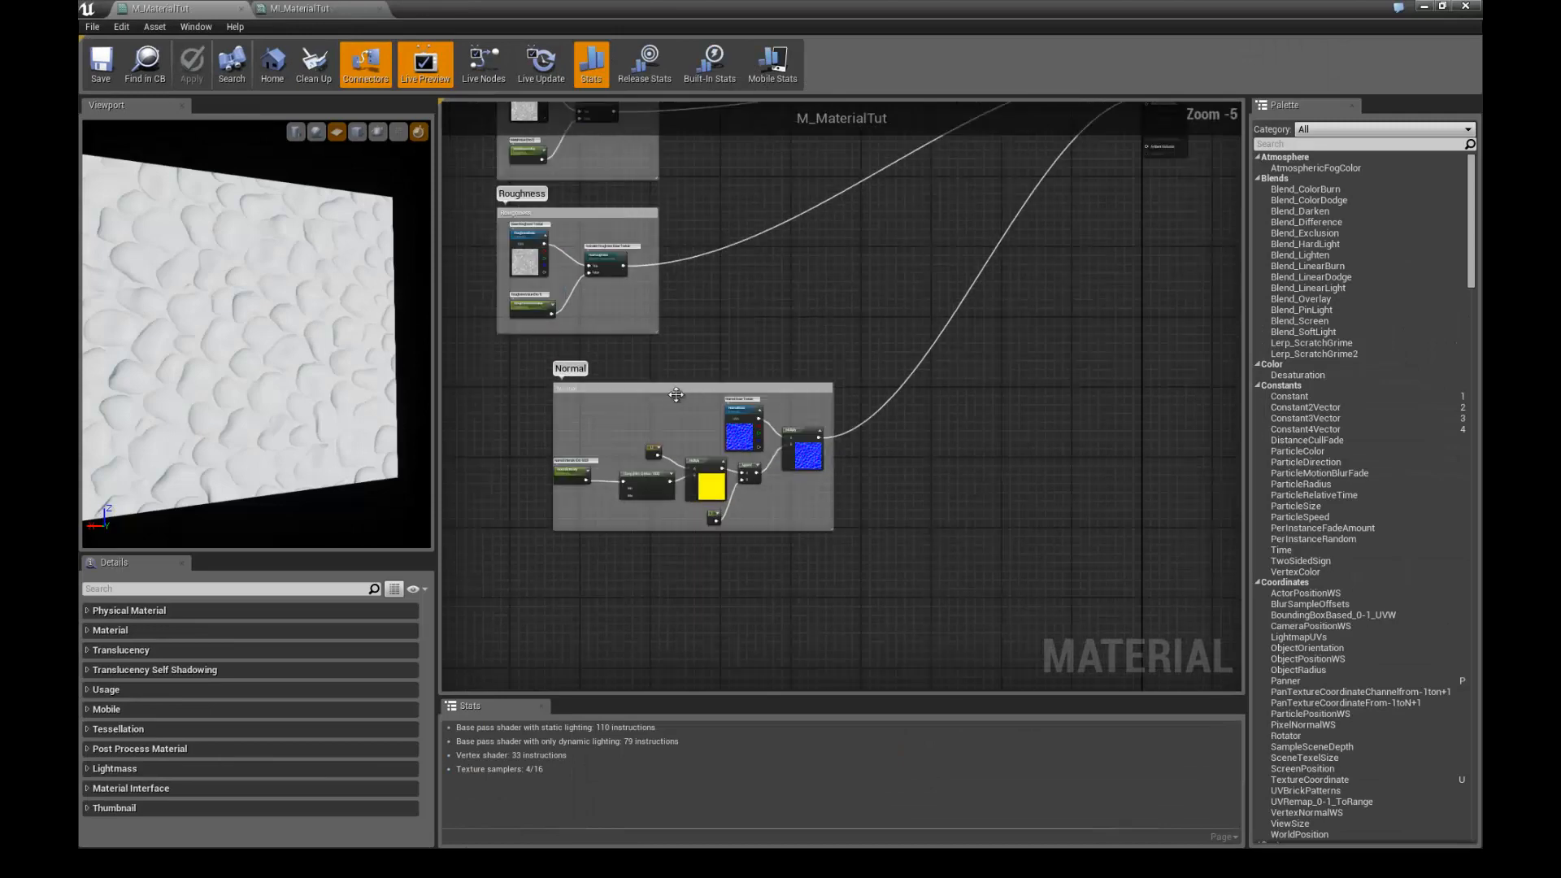
click(608, 387)
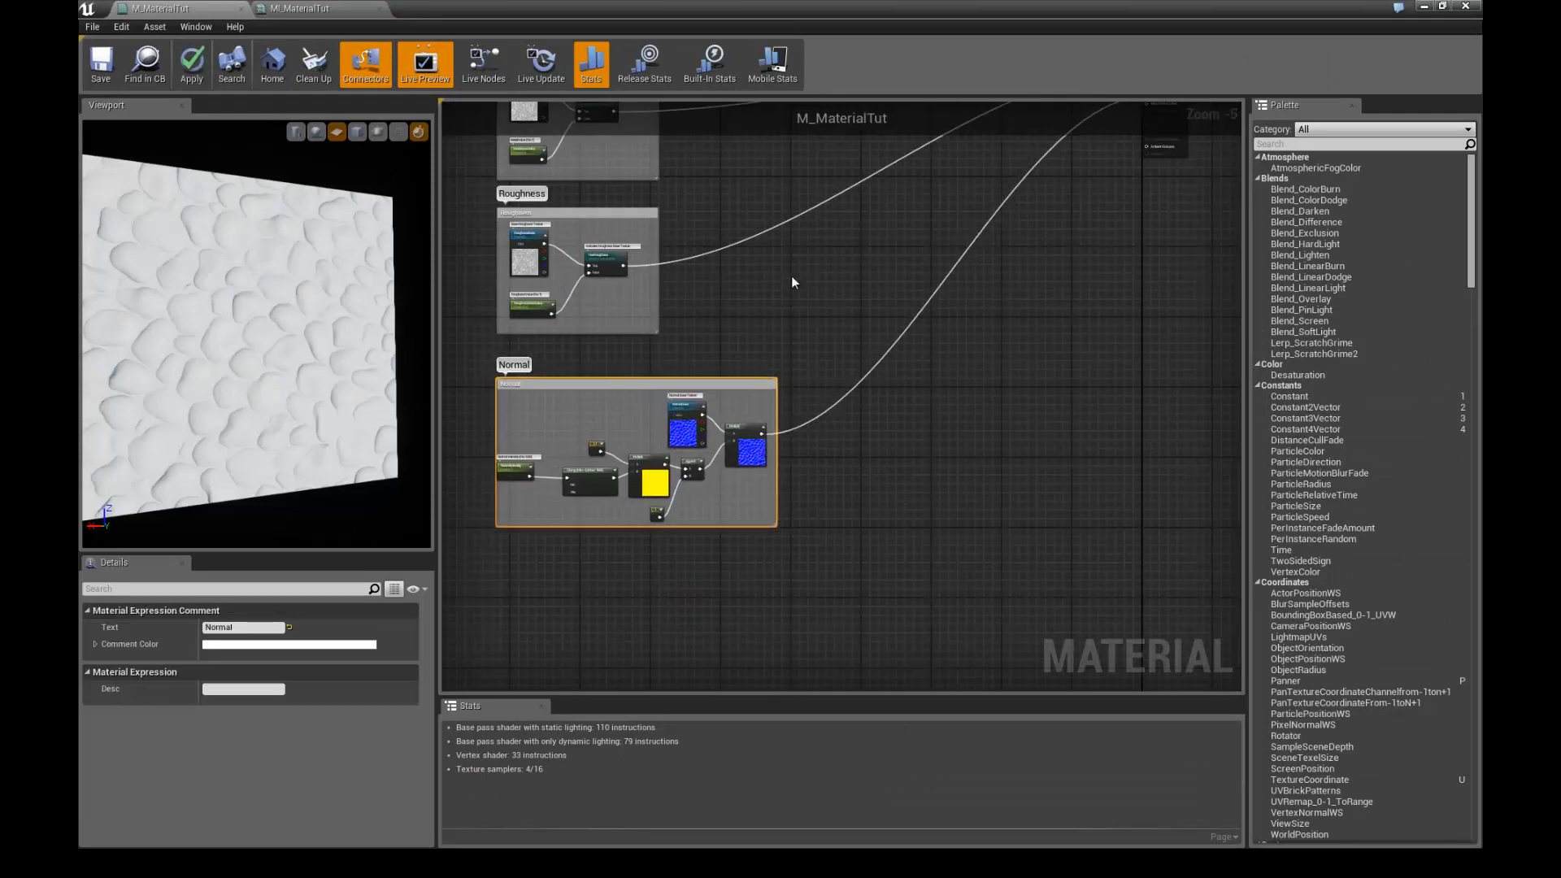
scroll(792, 276, down, 3)
scroll(798, 285, up, 2)
right_drag(797, 284, 809, 377)
scroll(769, 366, up, 1)
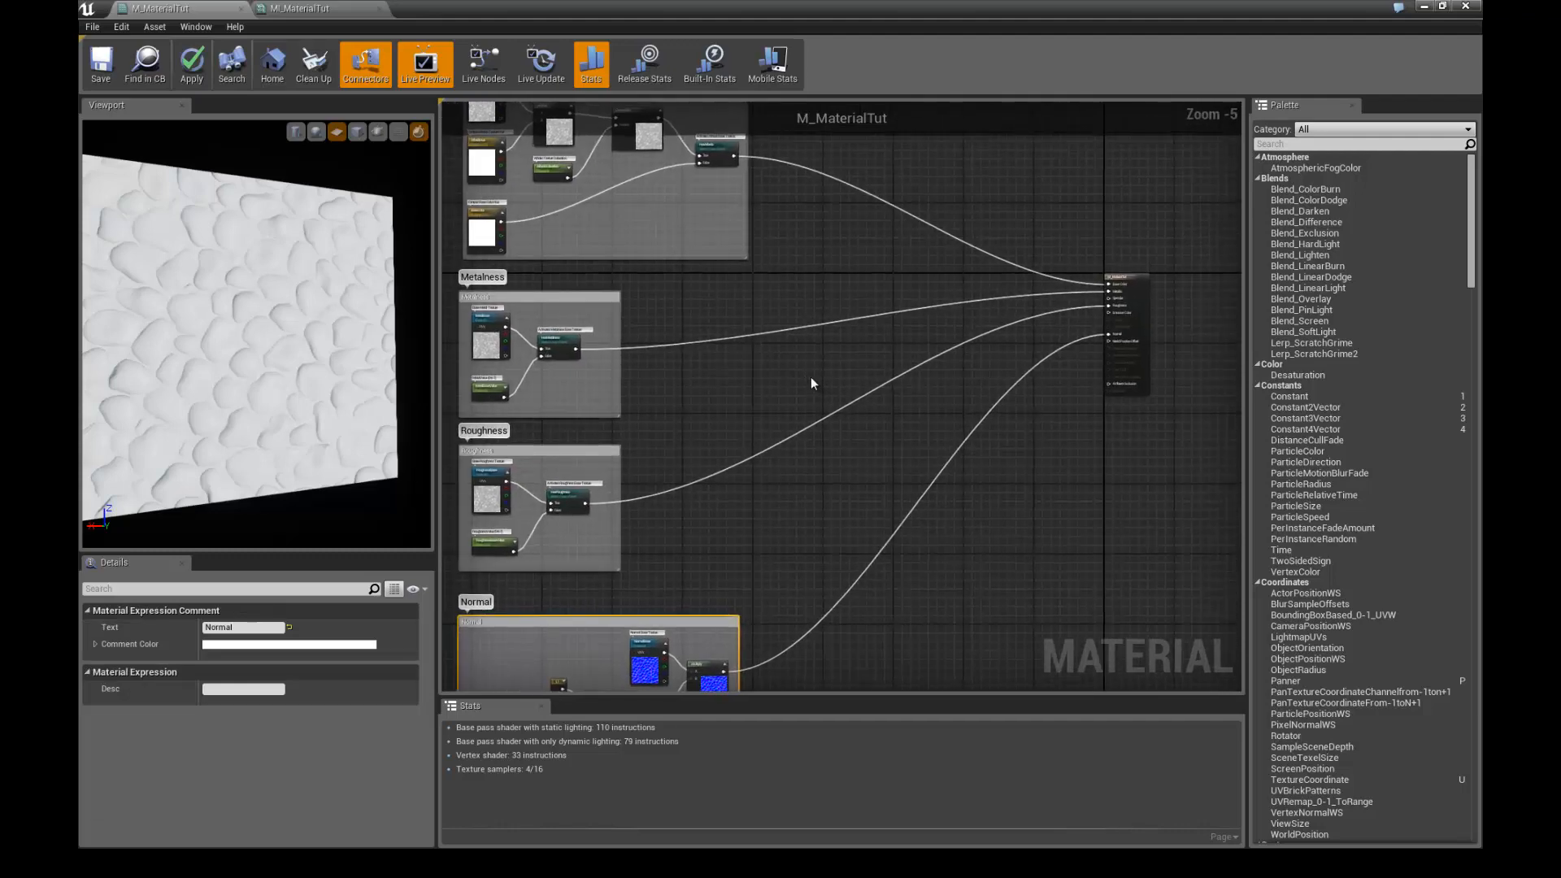
scroll(811, 377, down, 1)
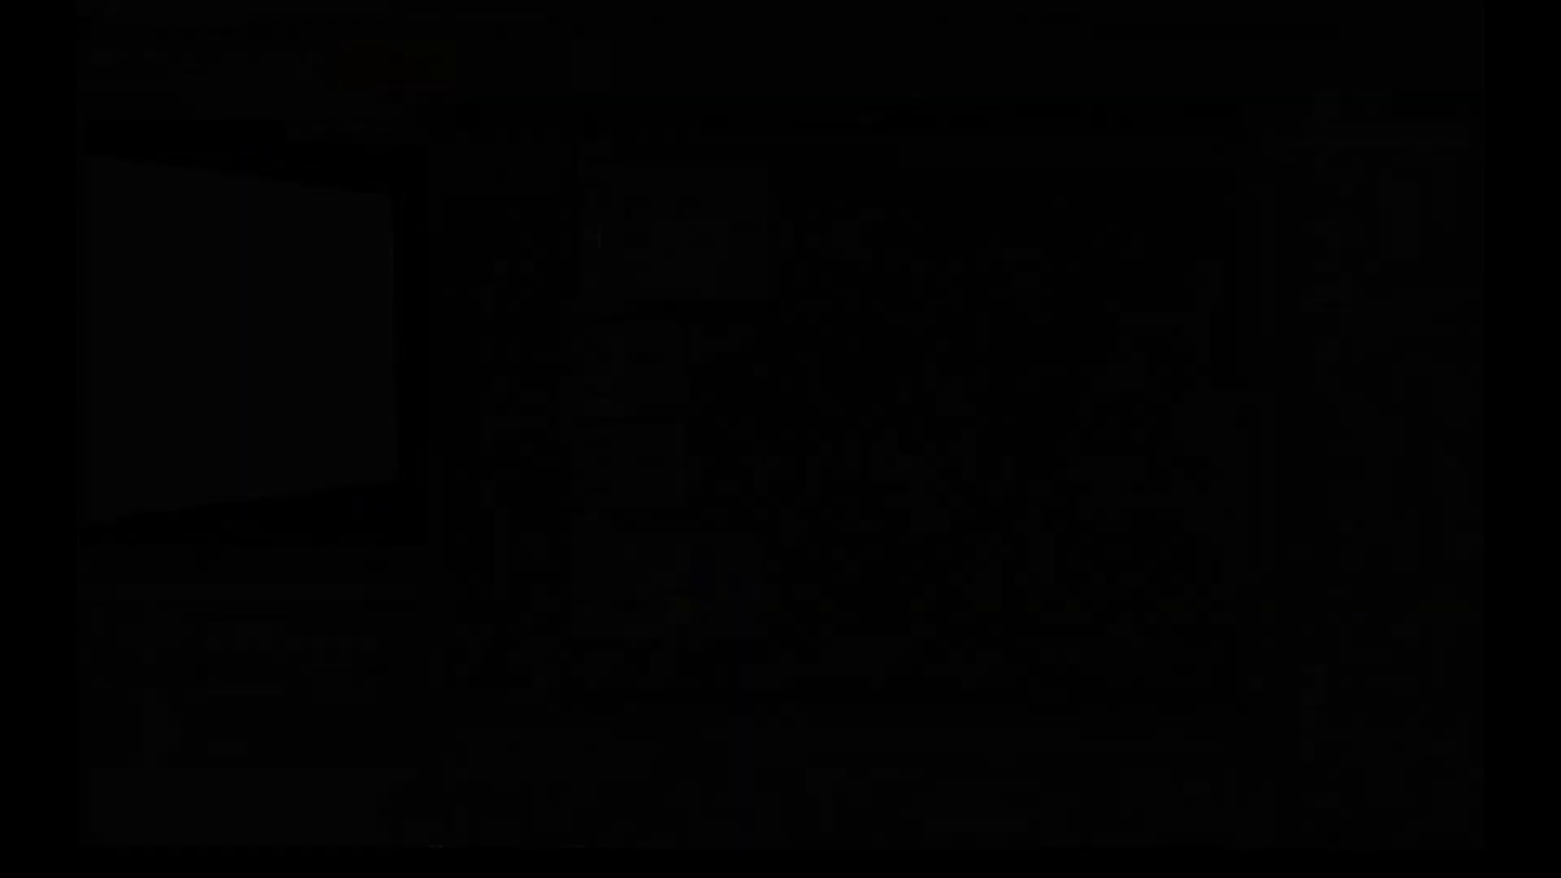